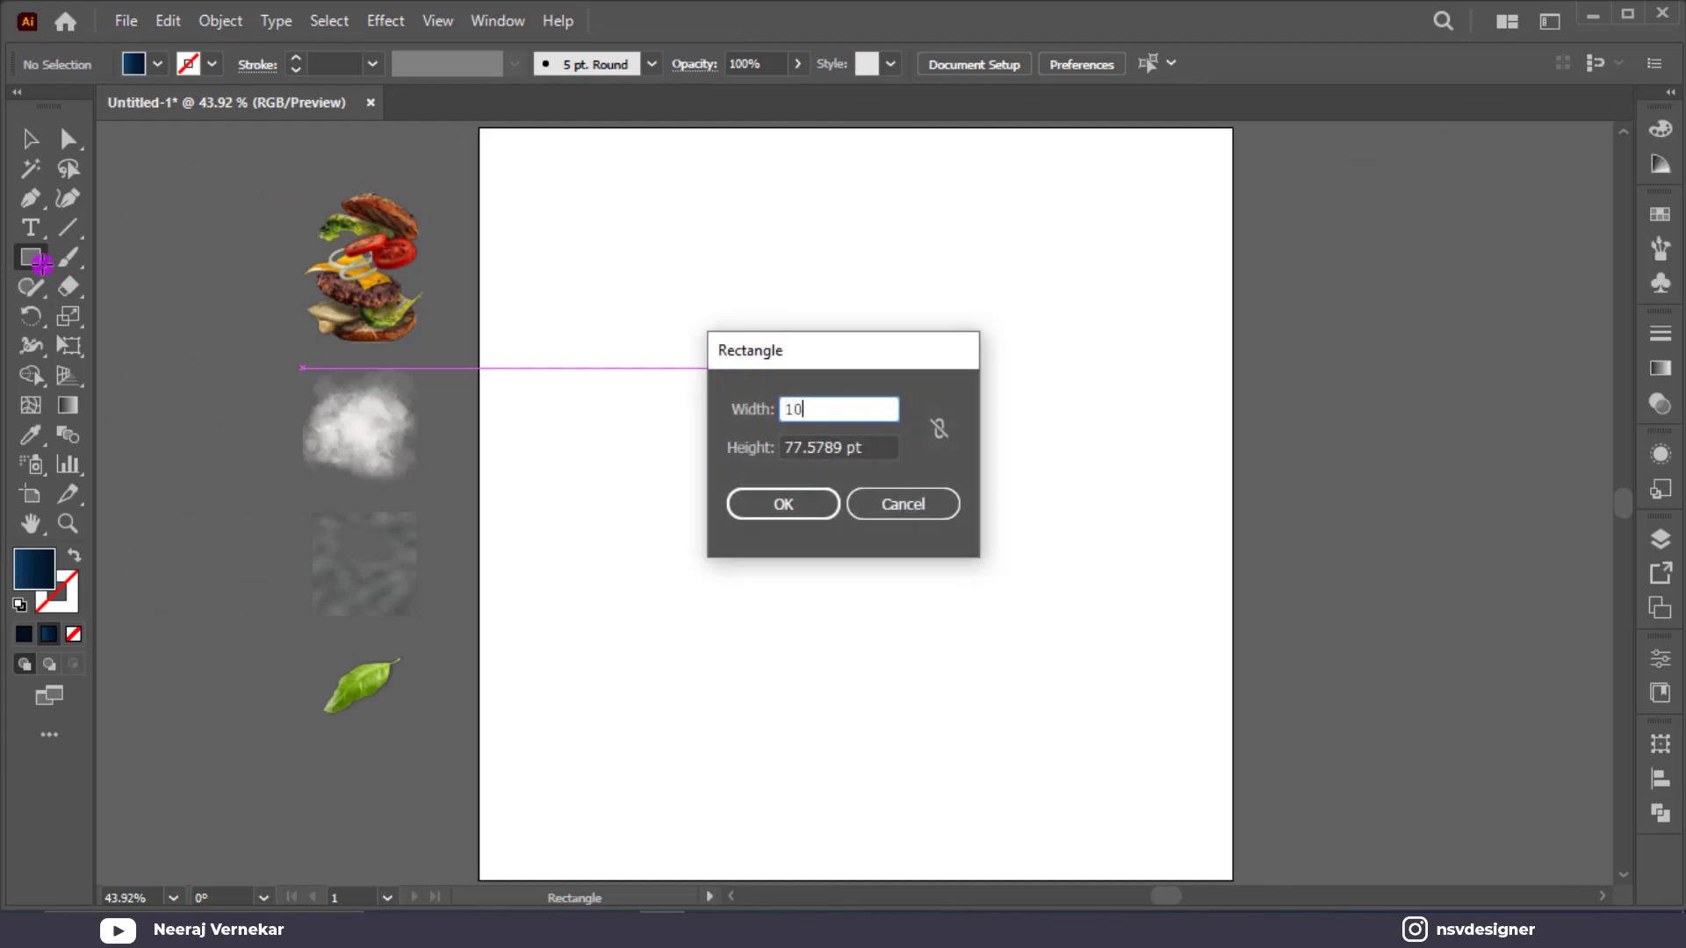
Step: Create a 1000 pt gradient square, then undo it
text(00)
key(Tab)
text(10)
key(Return)
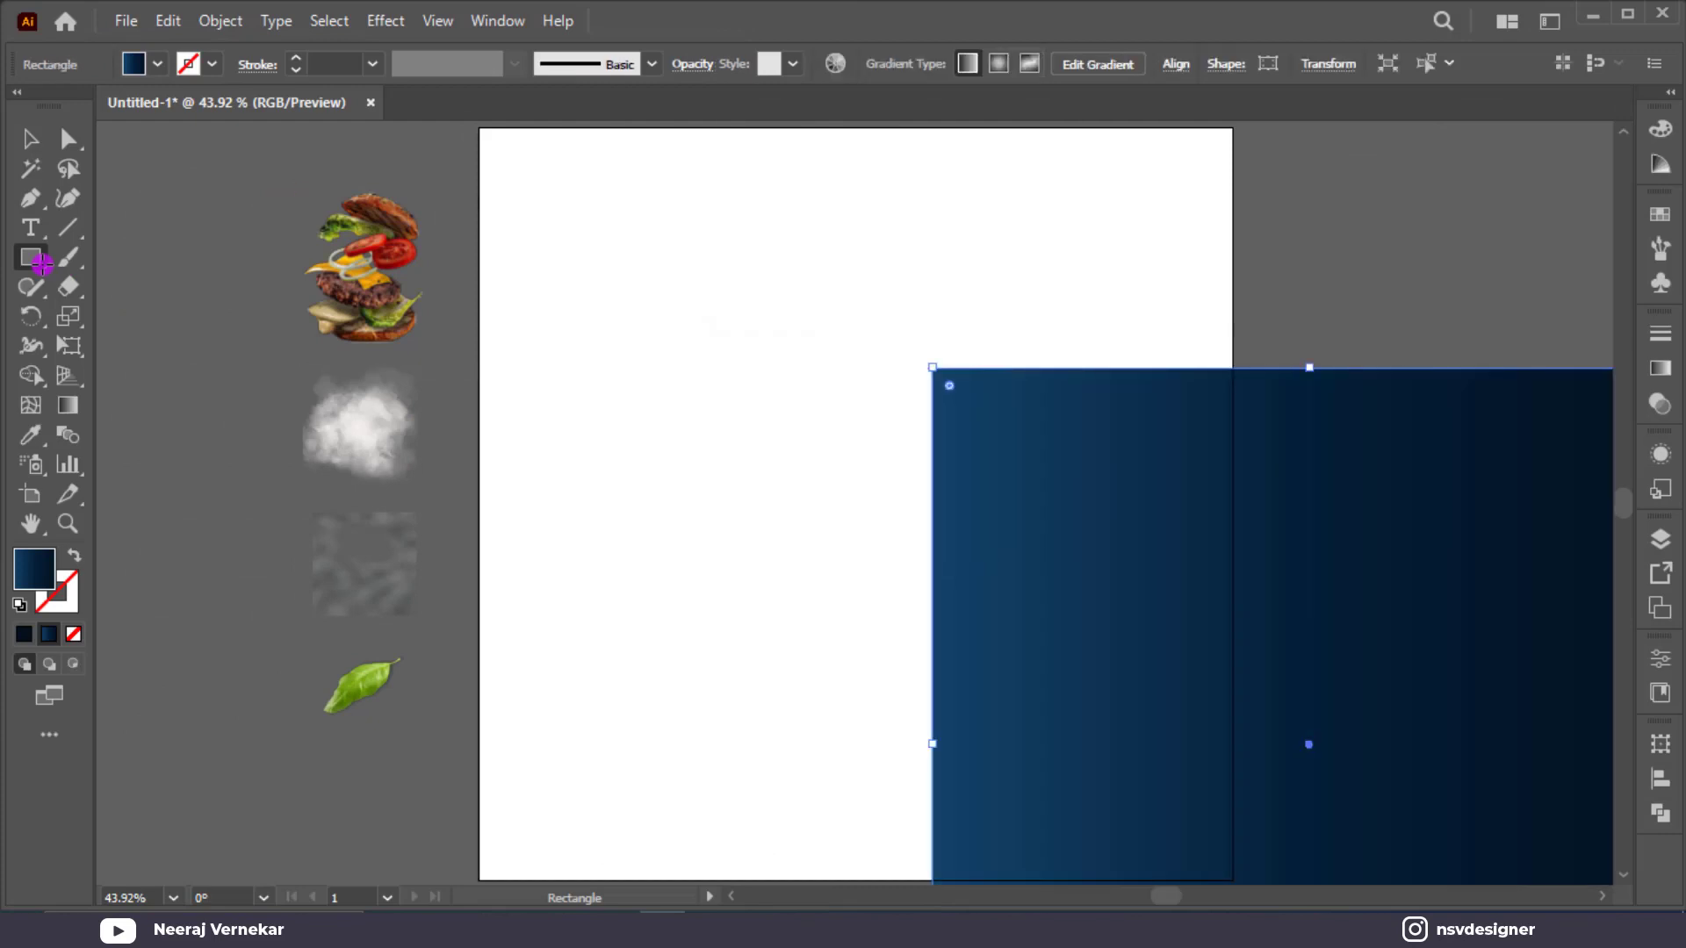
key(ctrl+z)
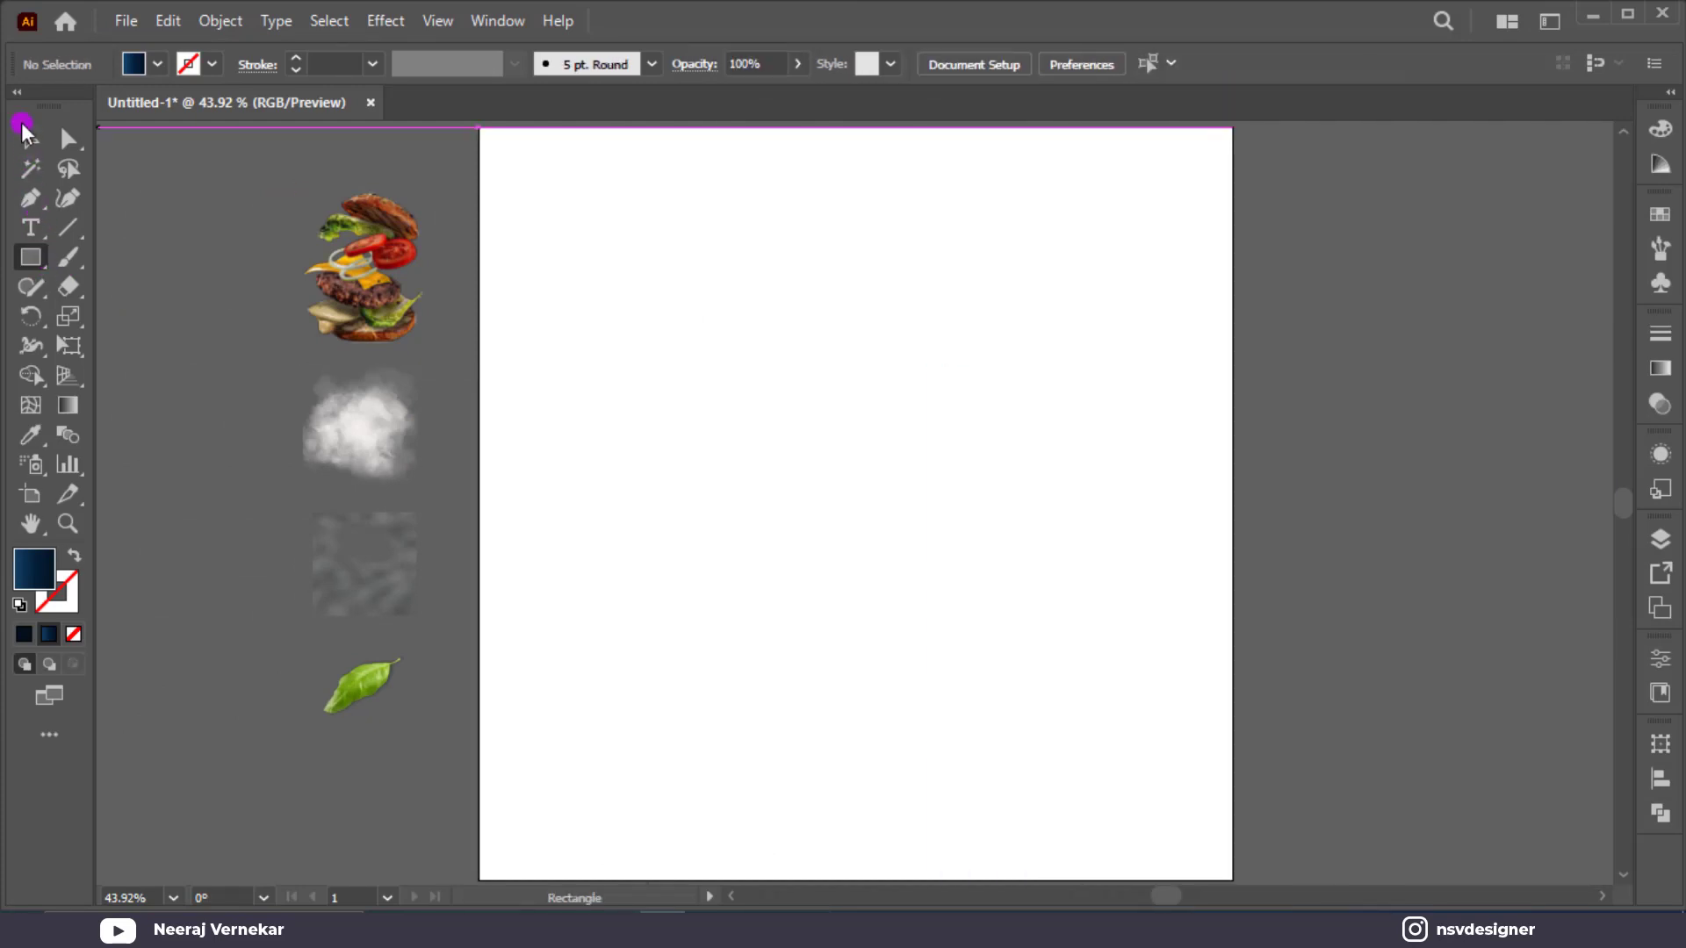
Step: Draw a tan 1000 × 1000 pt rectangle centred horizontally and vertically on the artboard
click(167, 57)
click(145, 112)
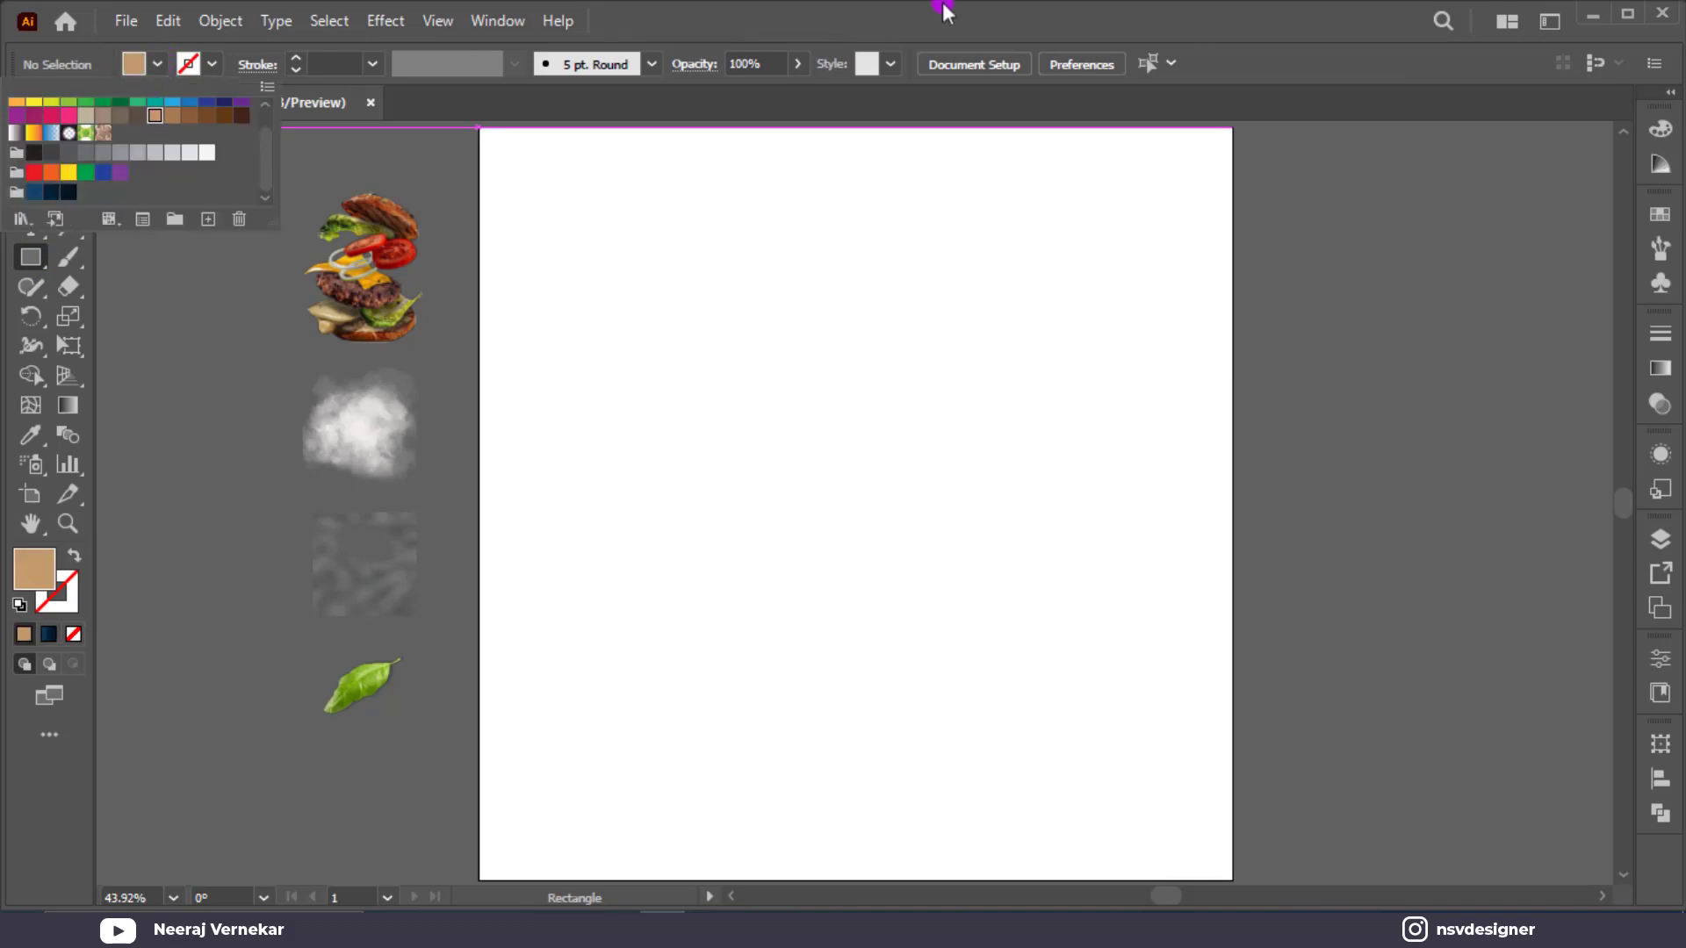
key(v)
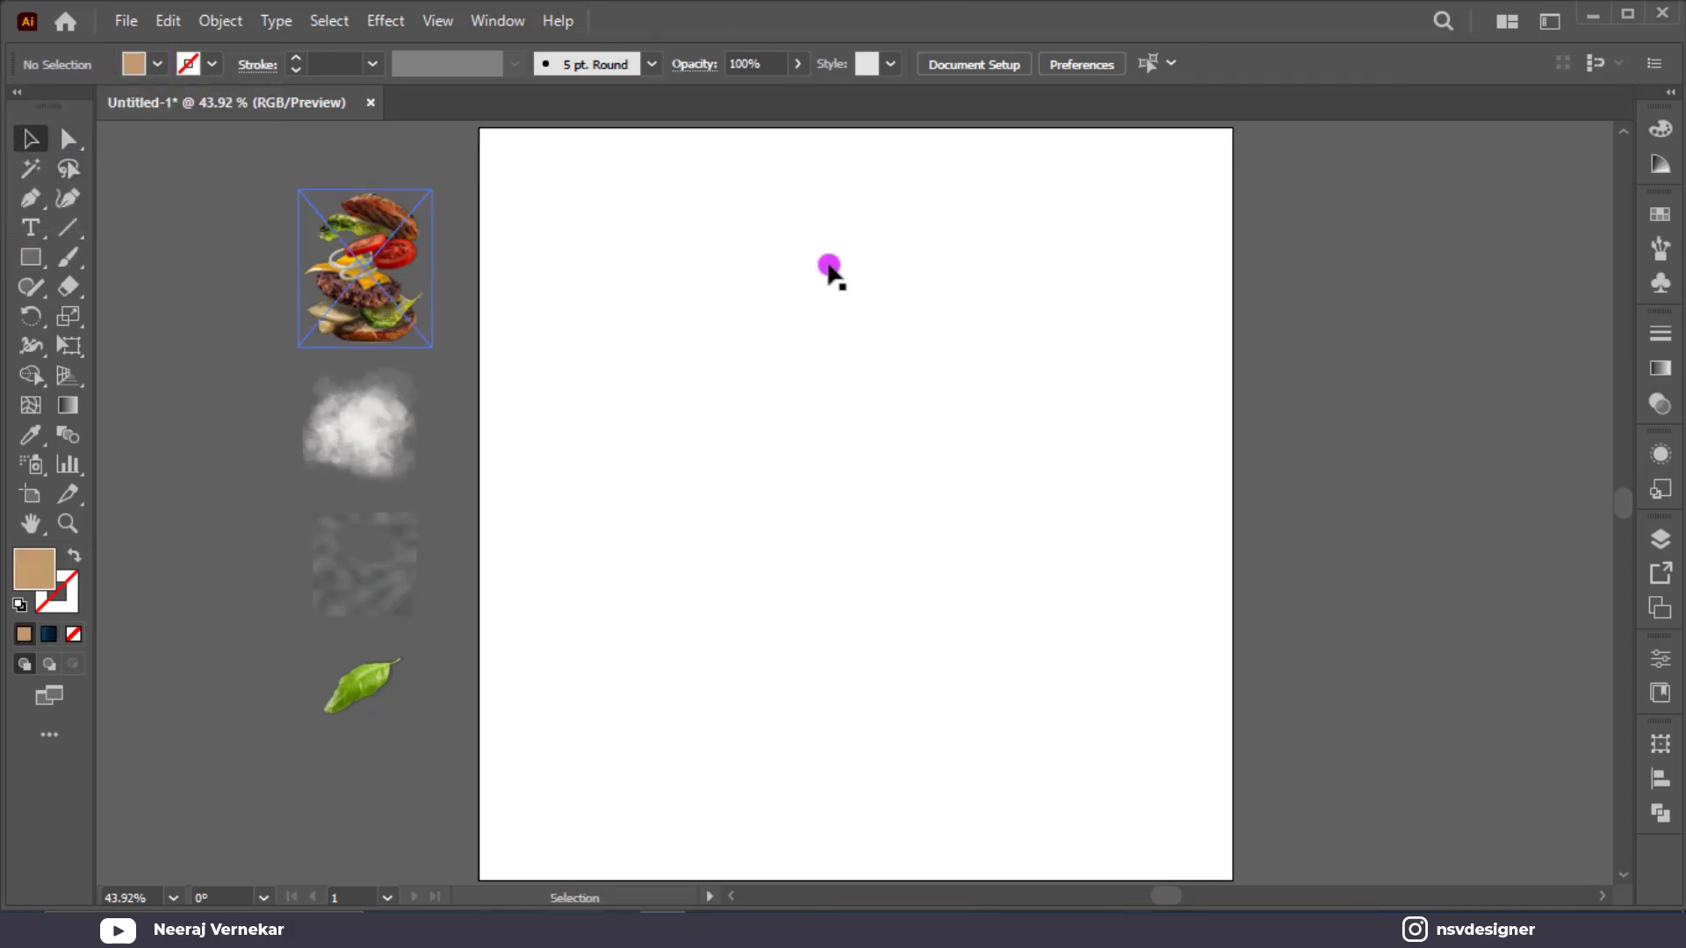
click(38, 260)
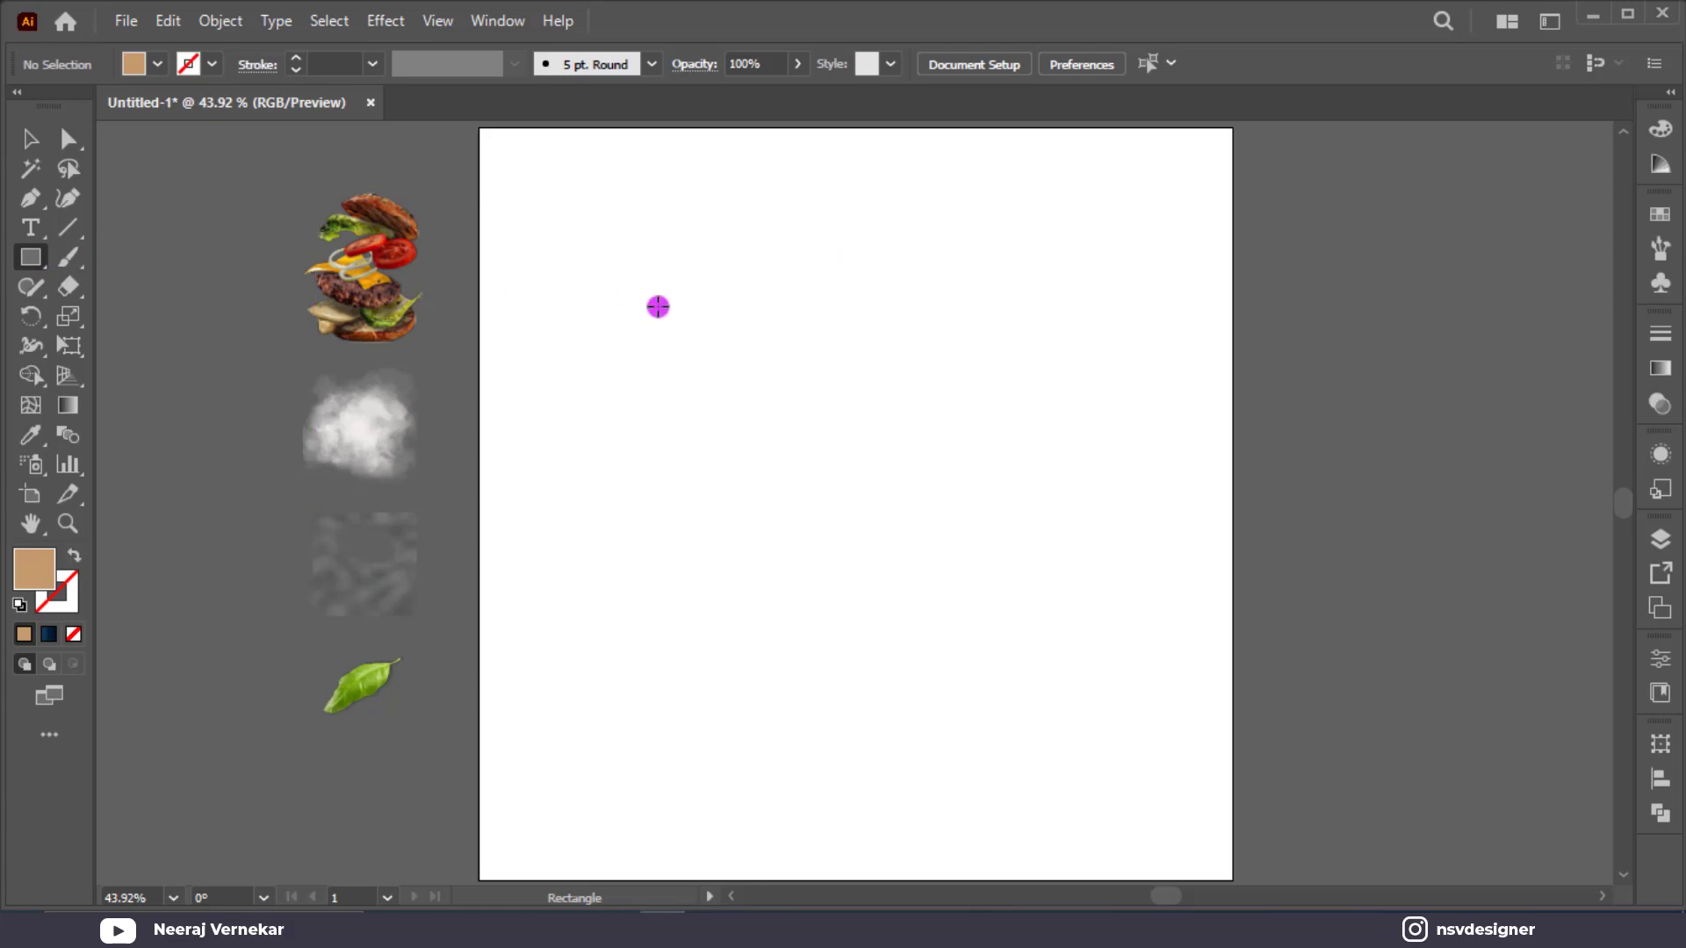
click(703, 323)
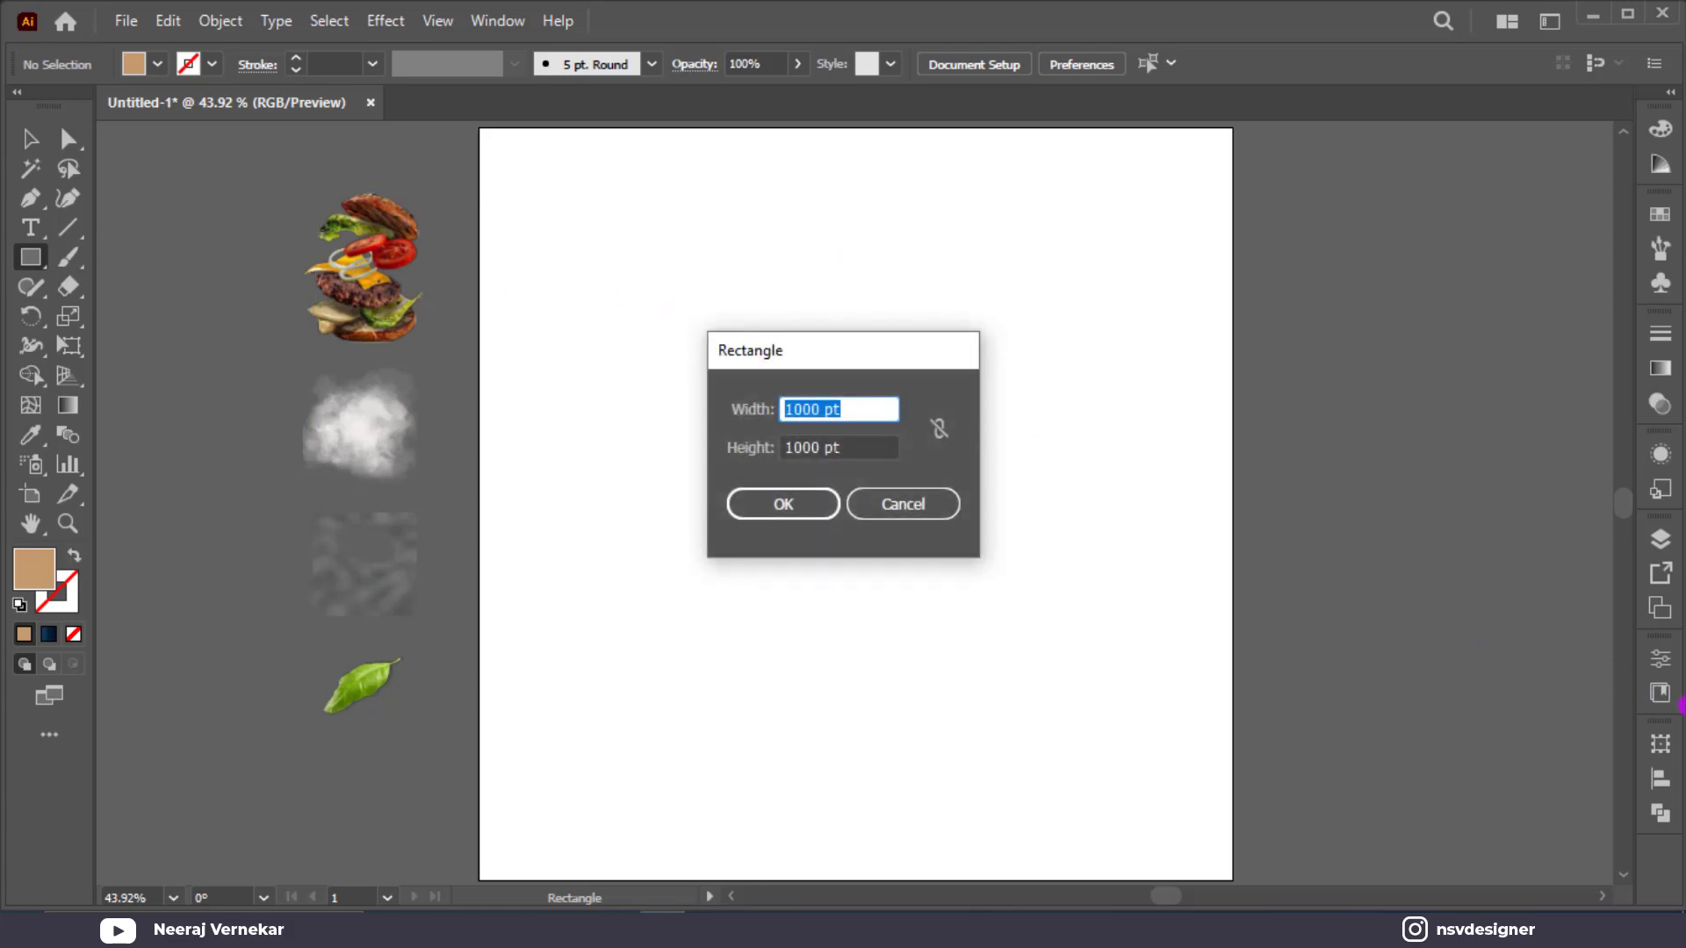
text(100)
key(Tab)
key(Return)
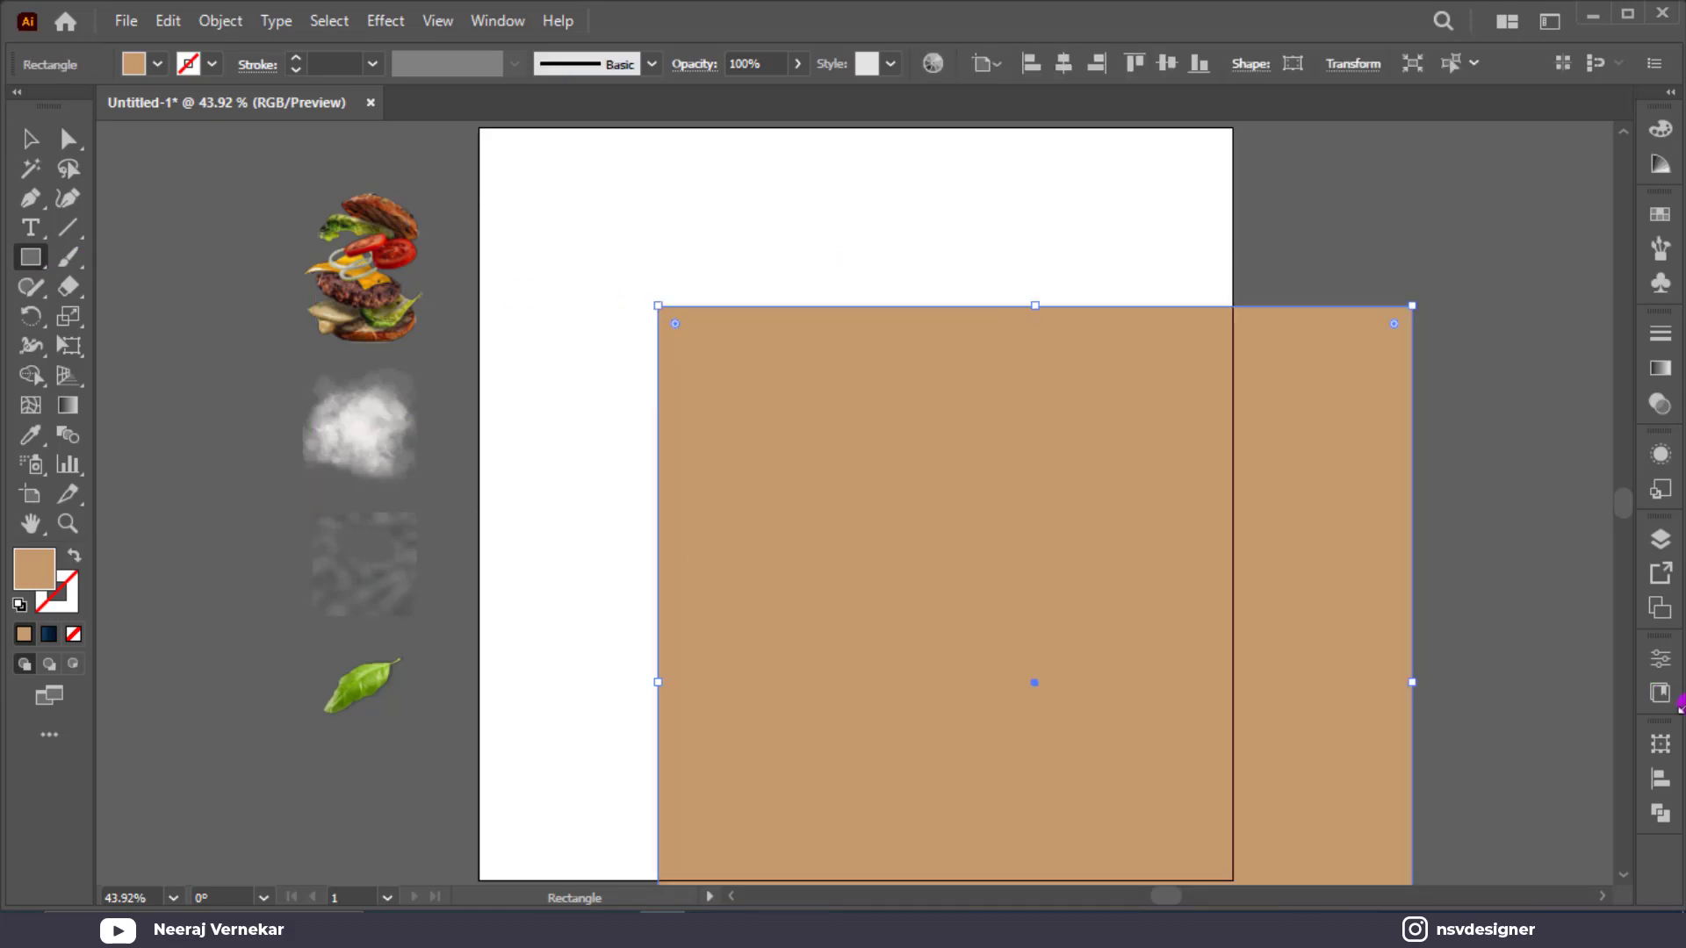
click(1062, 61)
click(1166, 61)
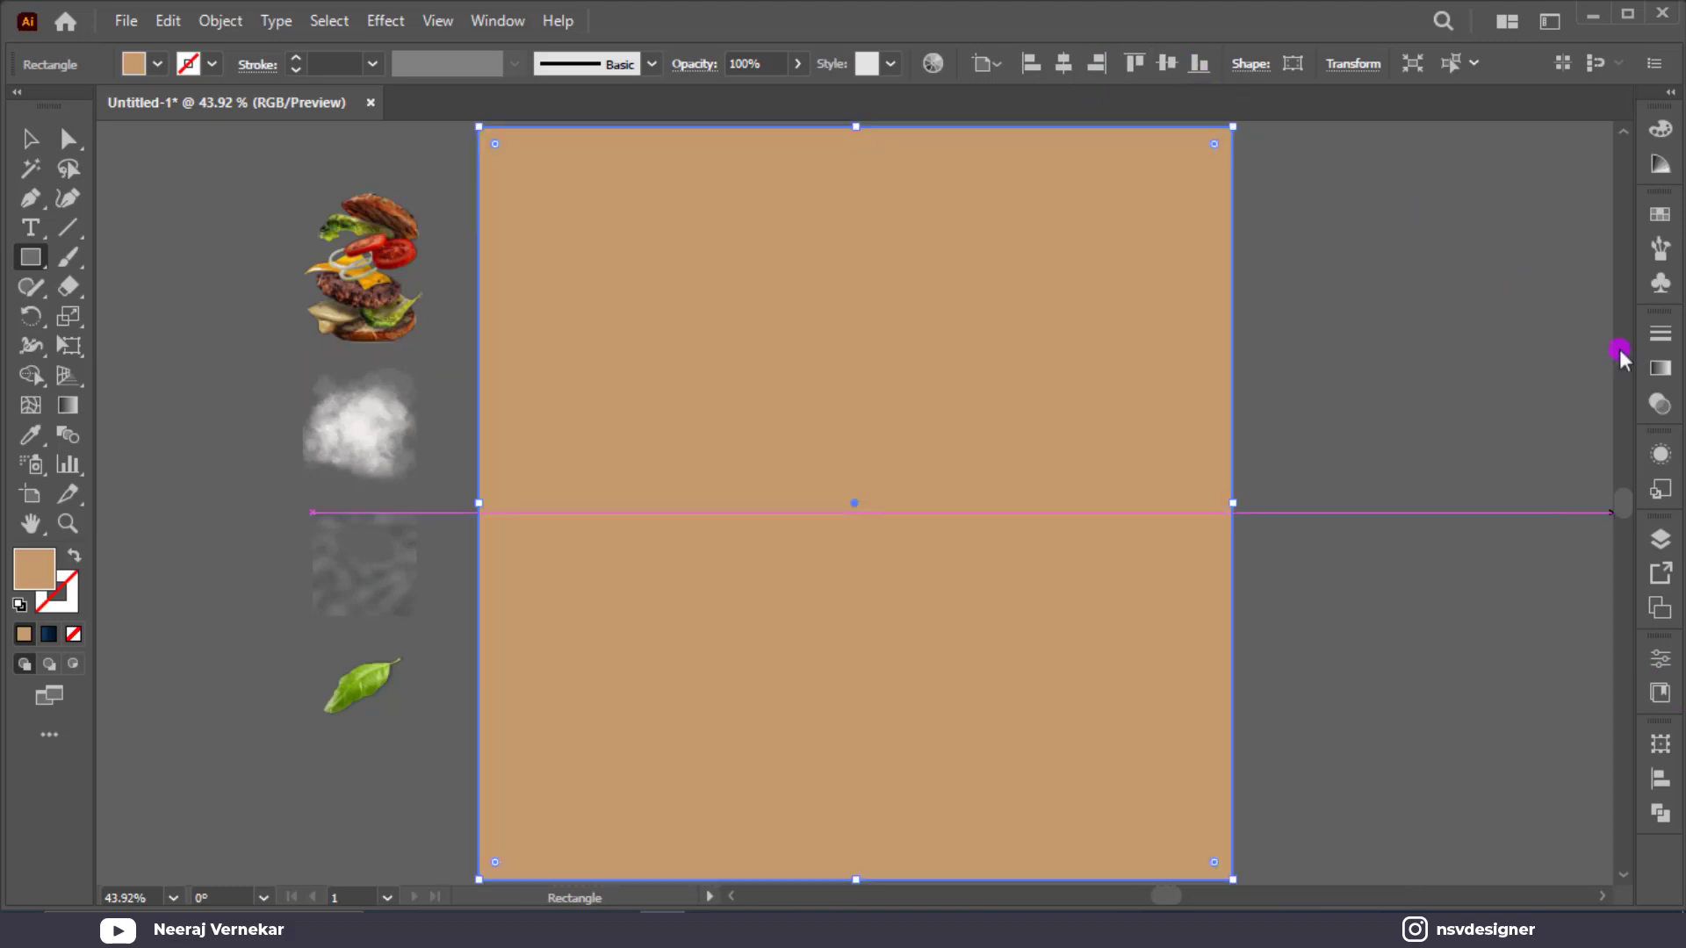
Step: Apply the White, Black gradient preset, add a middle stop, and make the left stop dark blue
click(1664, 382)
click(1402, 367)
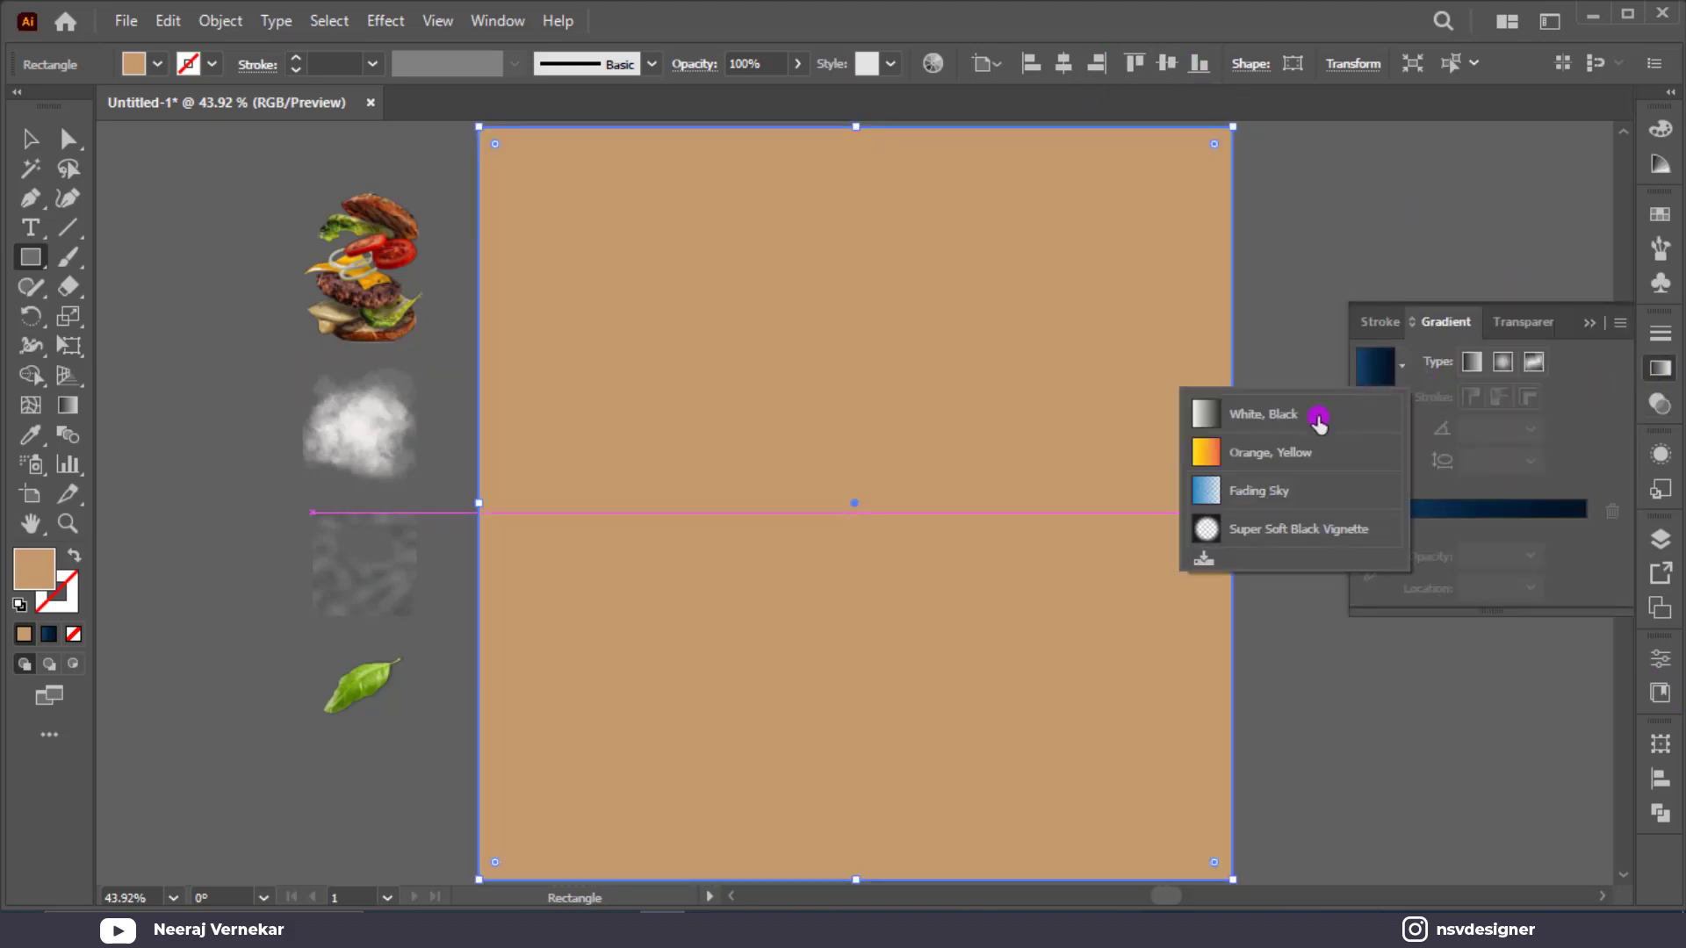
click(1317, 416)
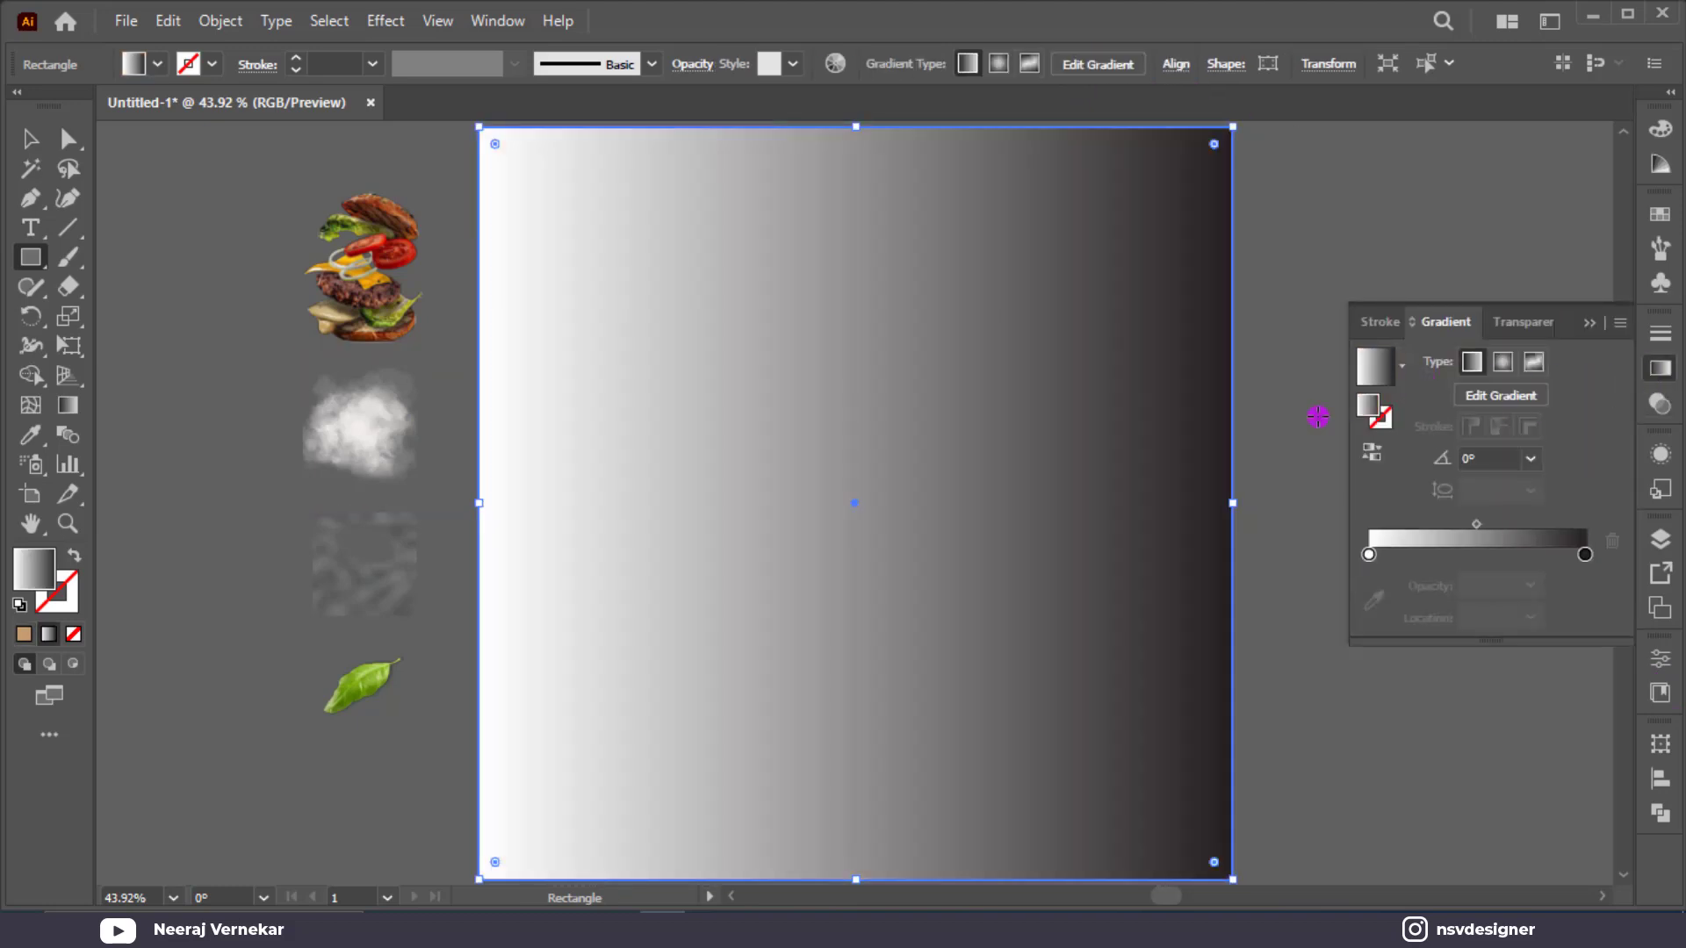
click(1428, 555)
click(1368, 554)
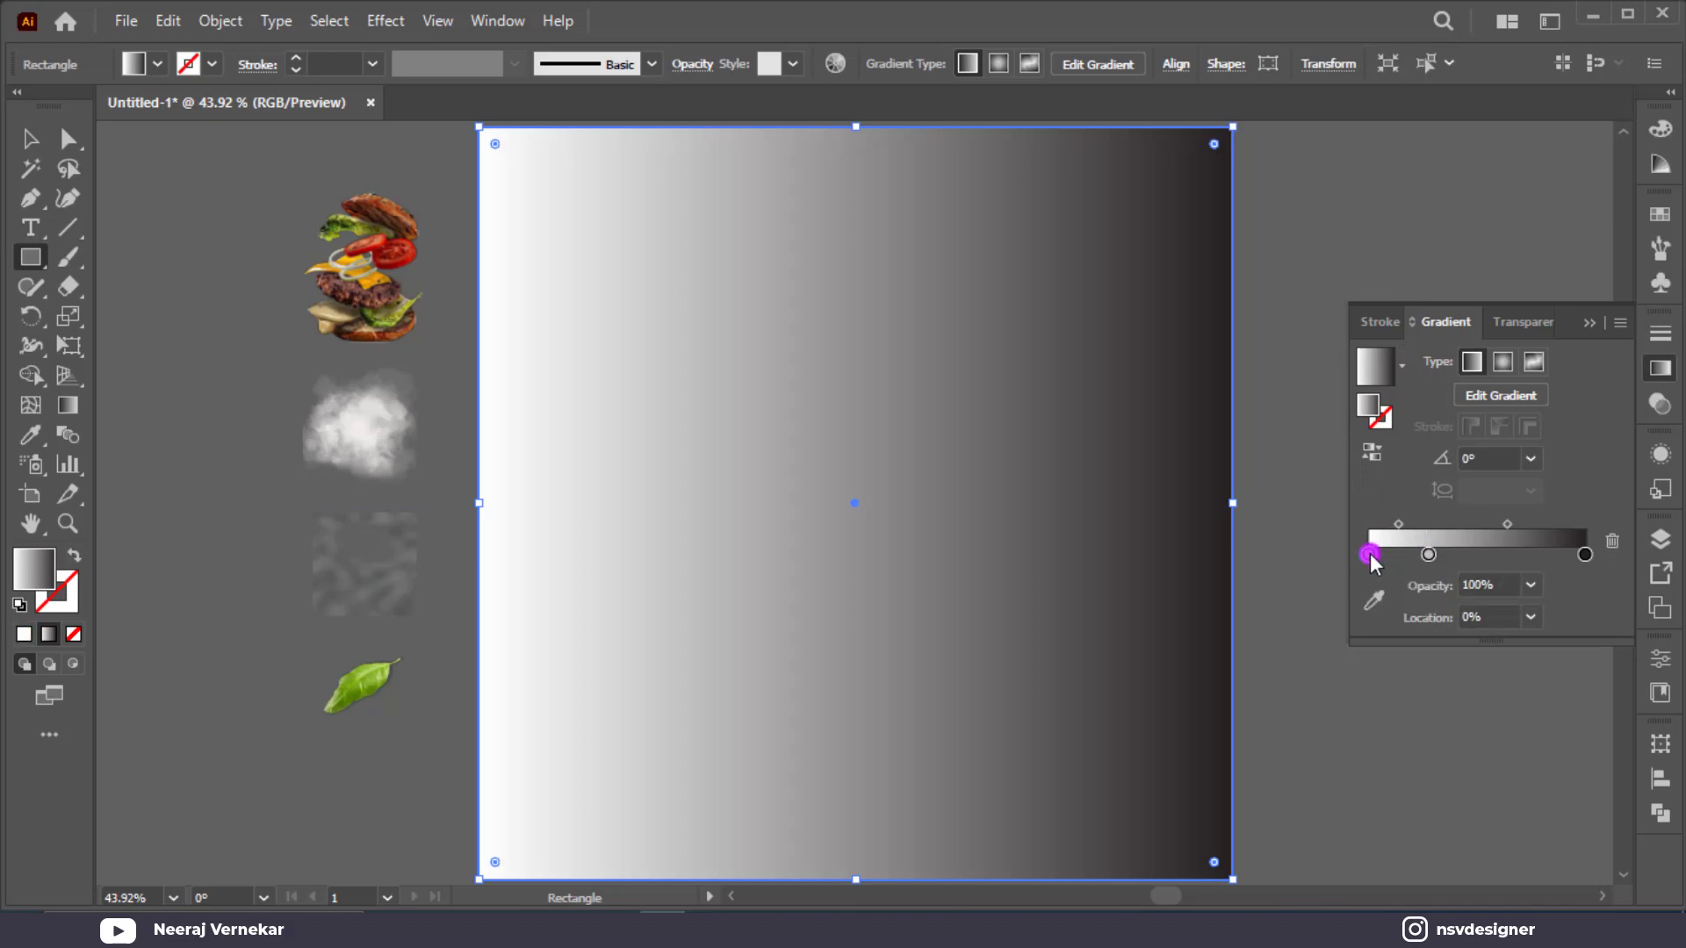
double_click(1368, 555)
click(1320, 726)
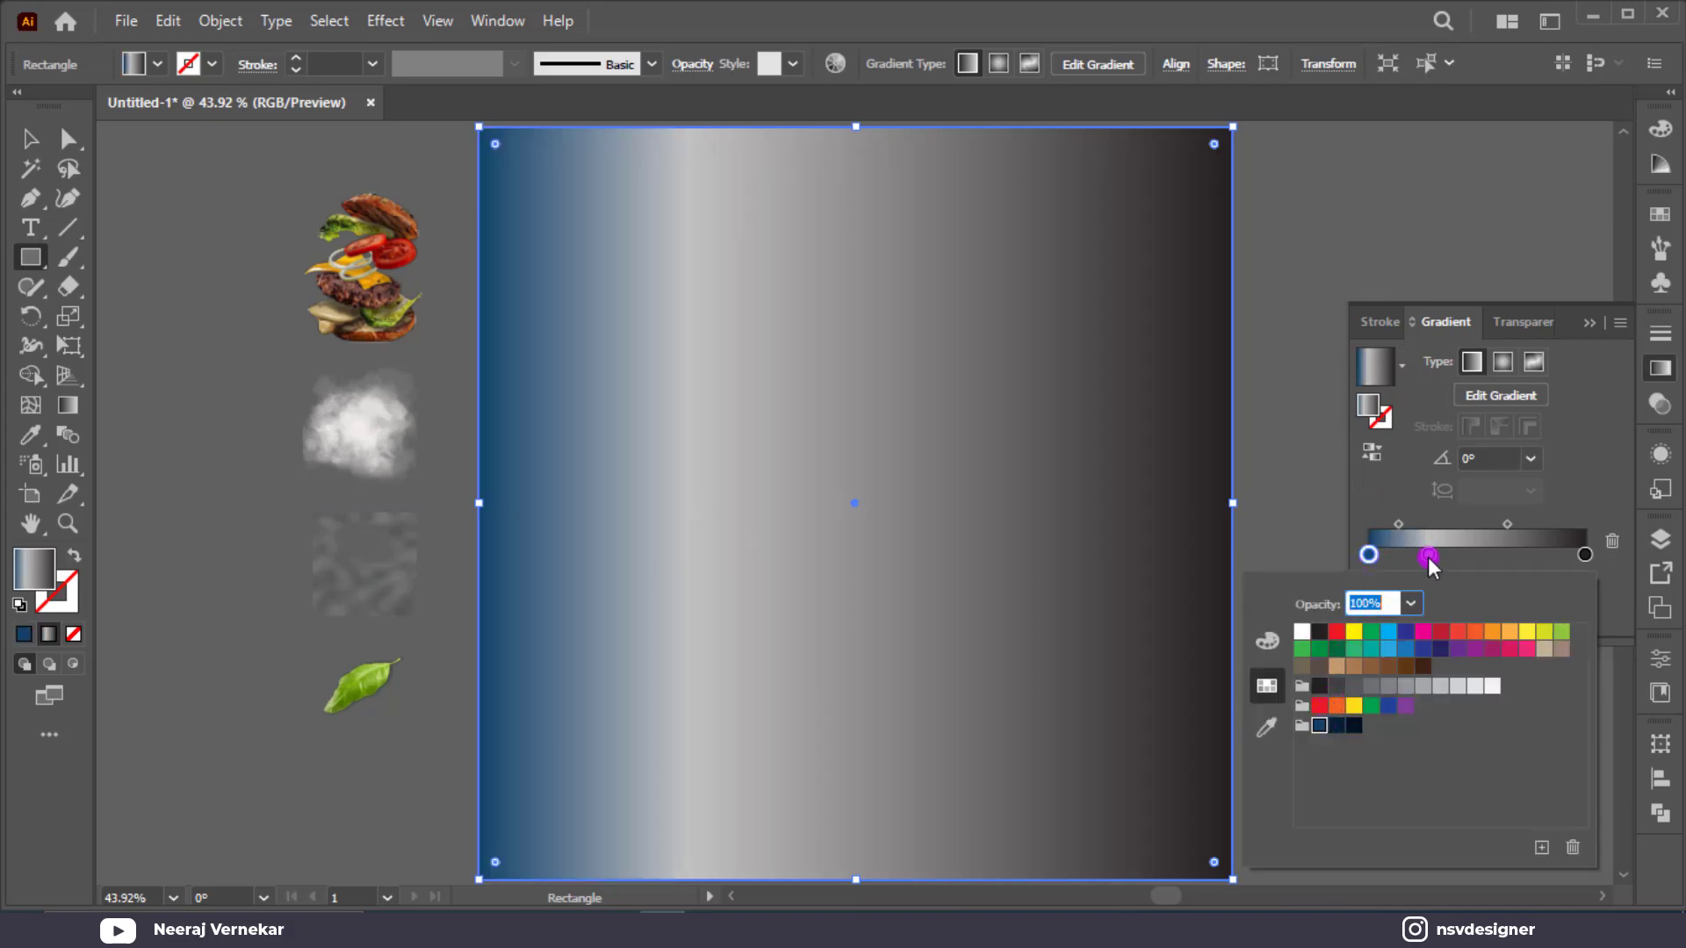
Step: Colour the middle and right gradient stops dark navy
click(1428, 555)
double_click(1428, 554)
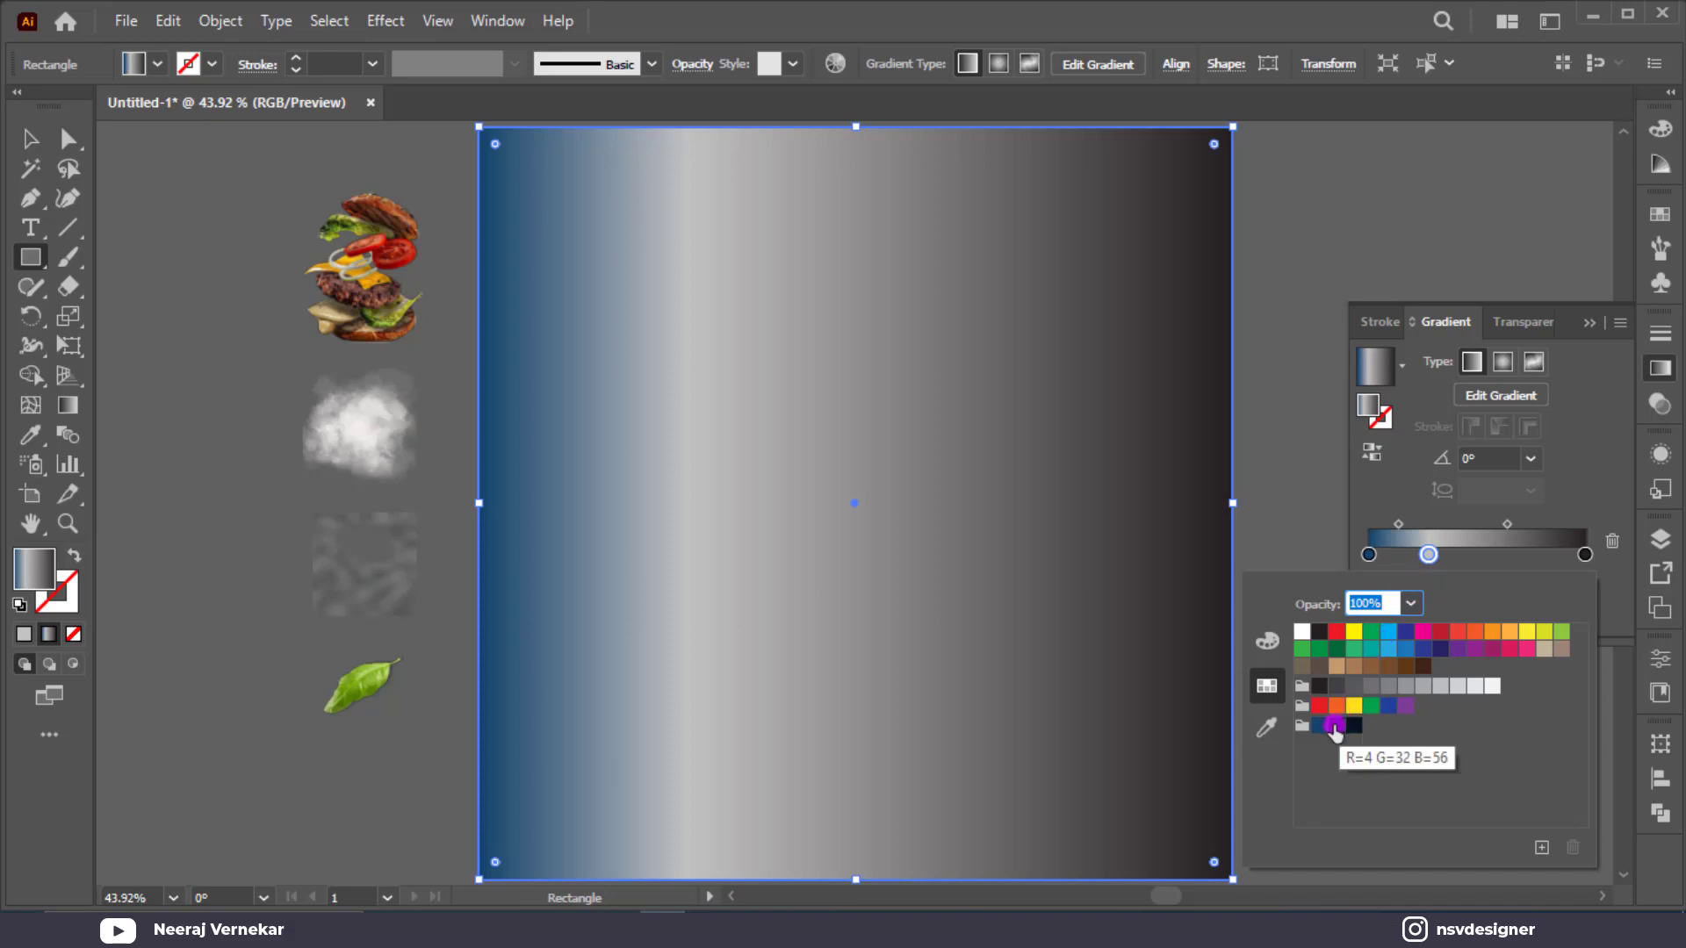
click(1337, 725)
click(1585, 555)
double_click(1585, 555)
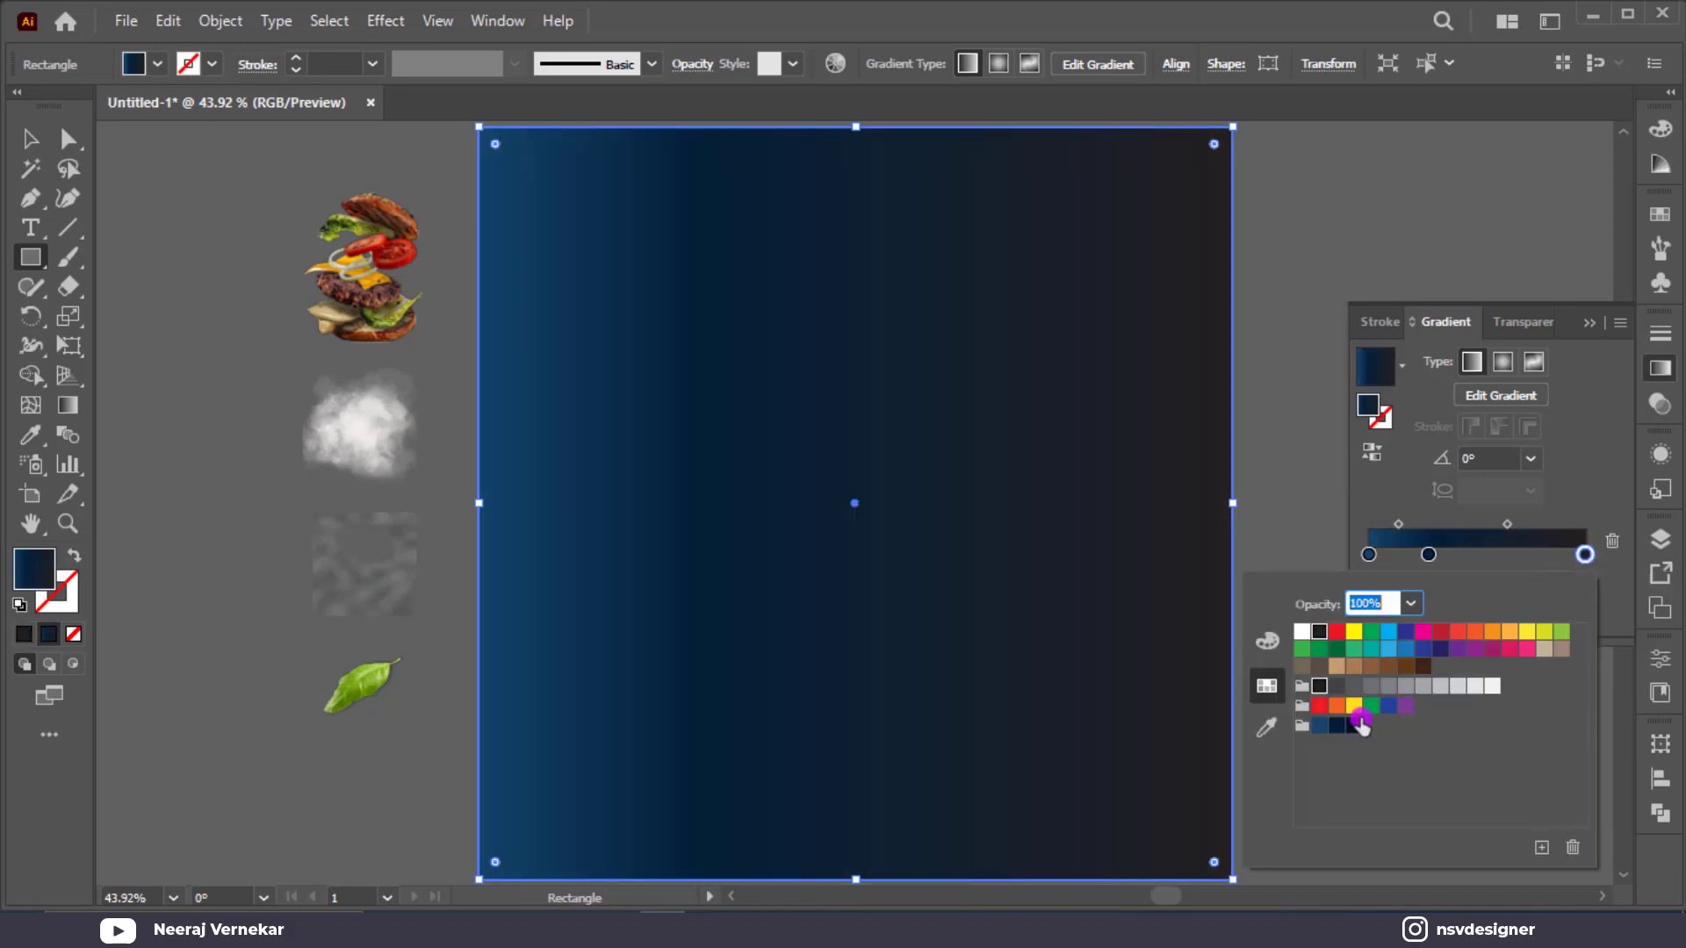
click(1352, 726)
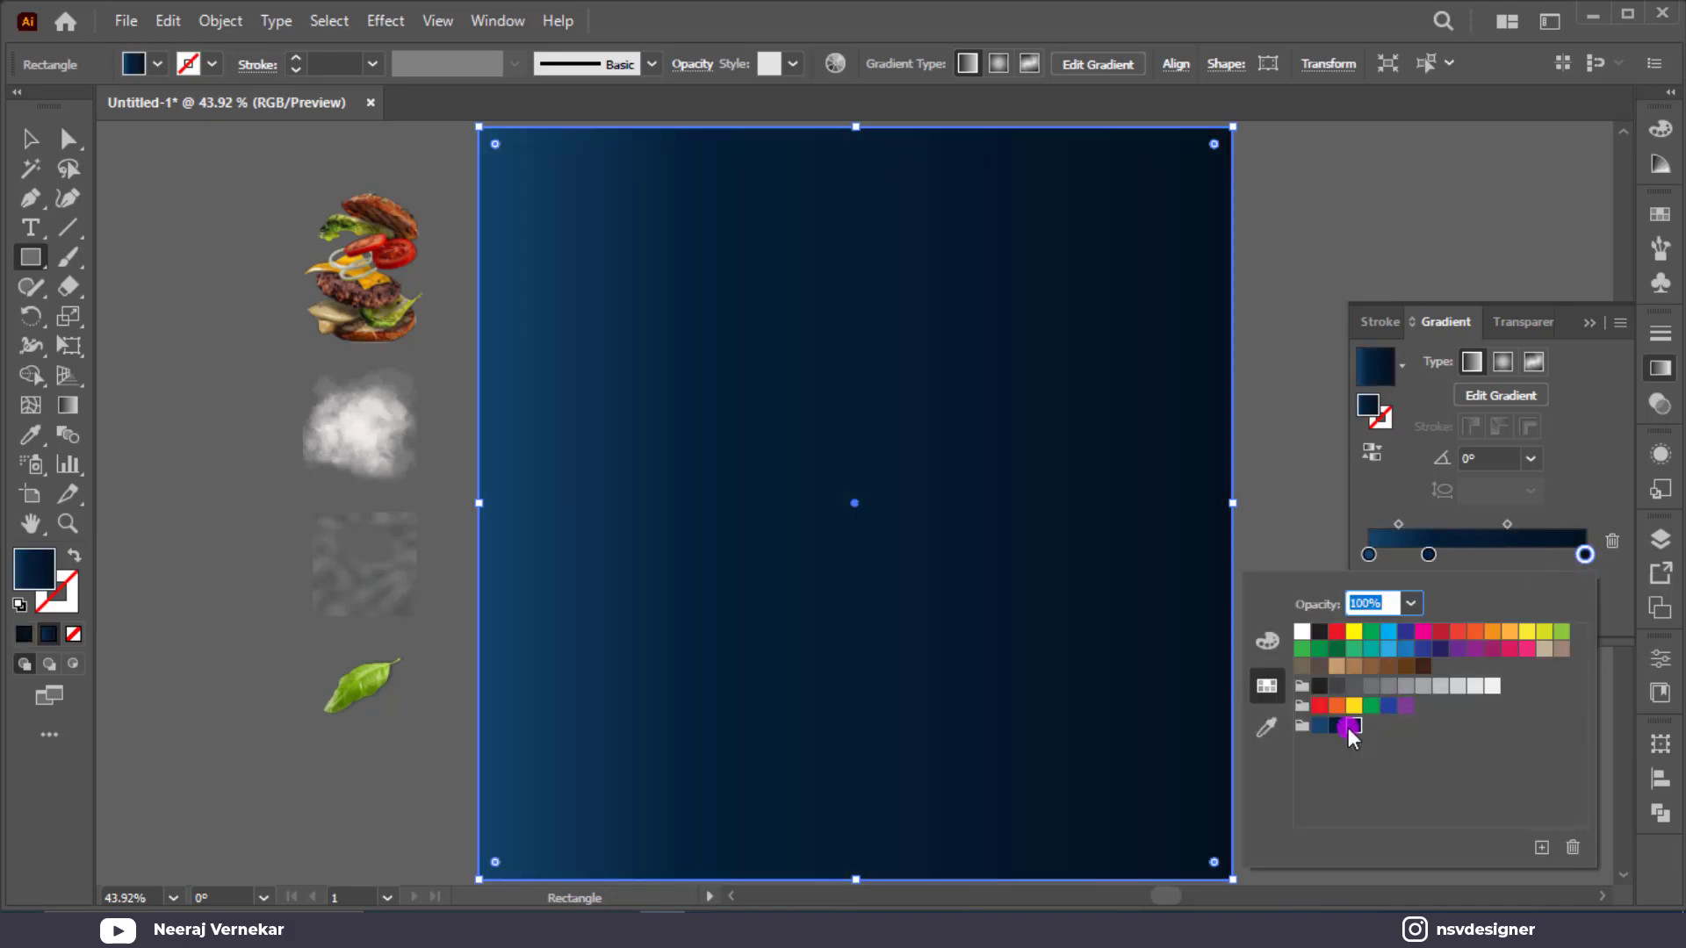
click(1429, 555)
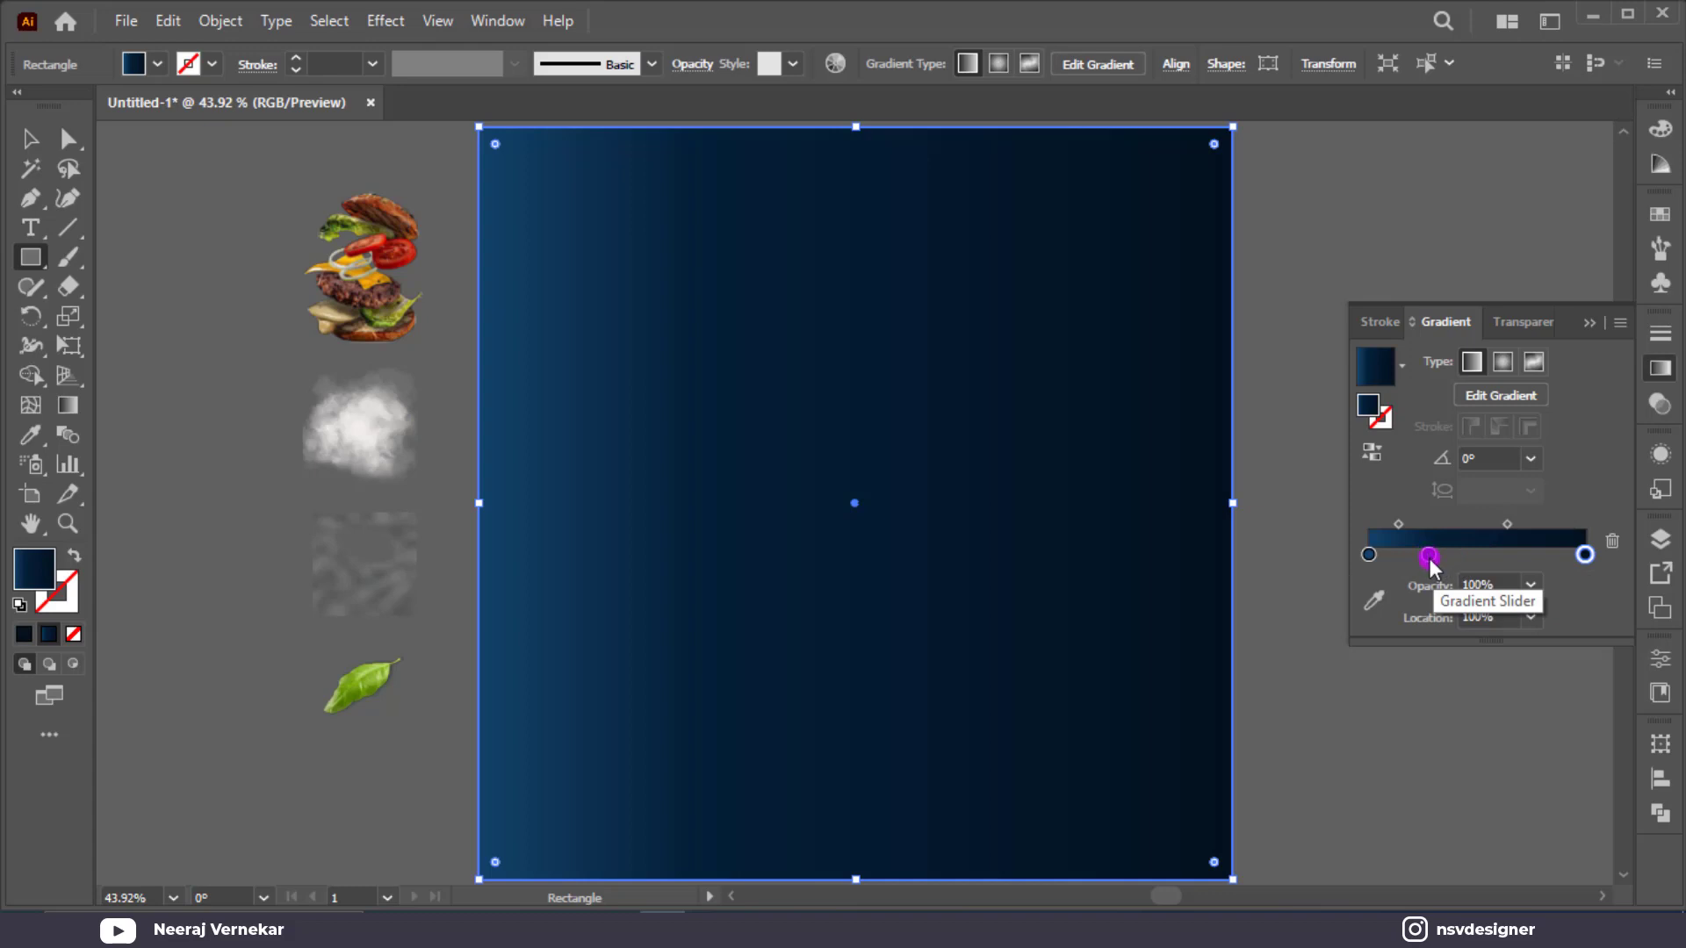
Step: Move the middle stop to about 37%, make the gradient radial, and centre the glow higher
drag(1429, 560, 1450, 563)
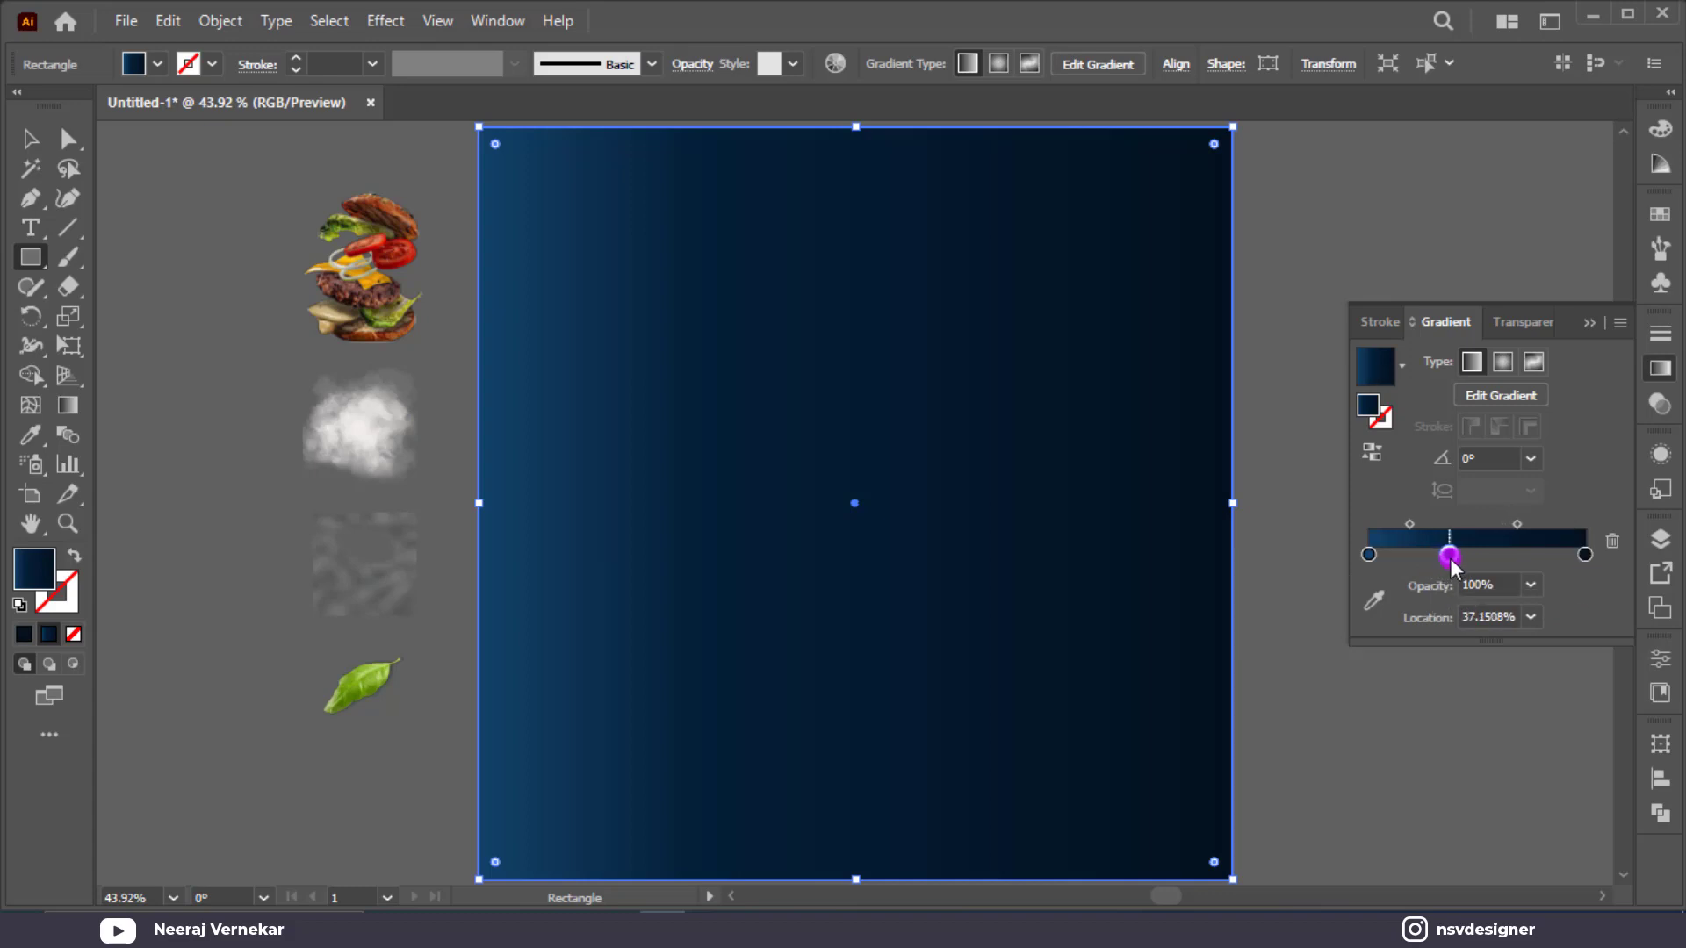
click(1506, 370)
click(1593, 325)
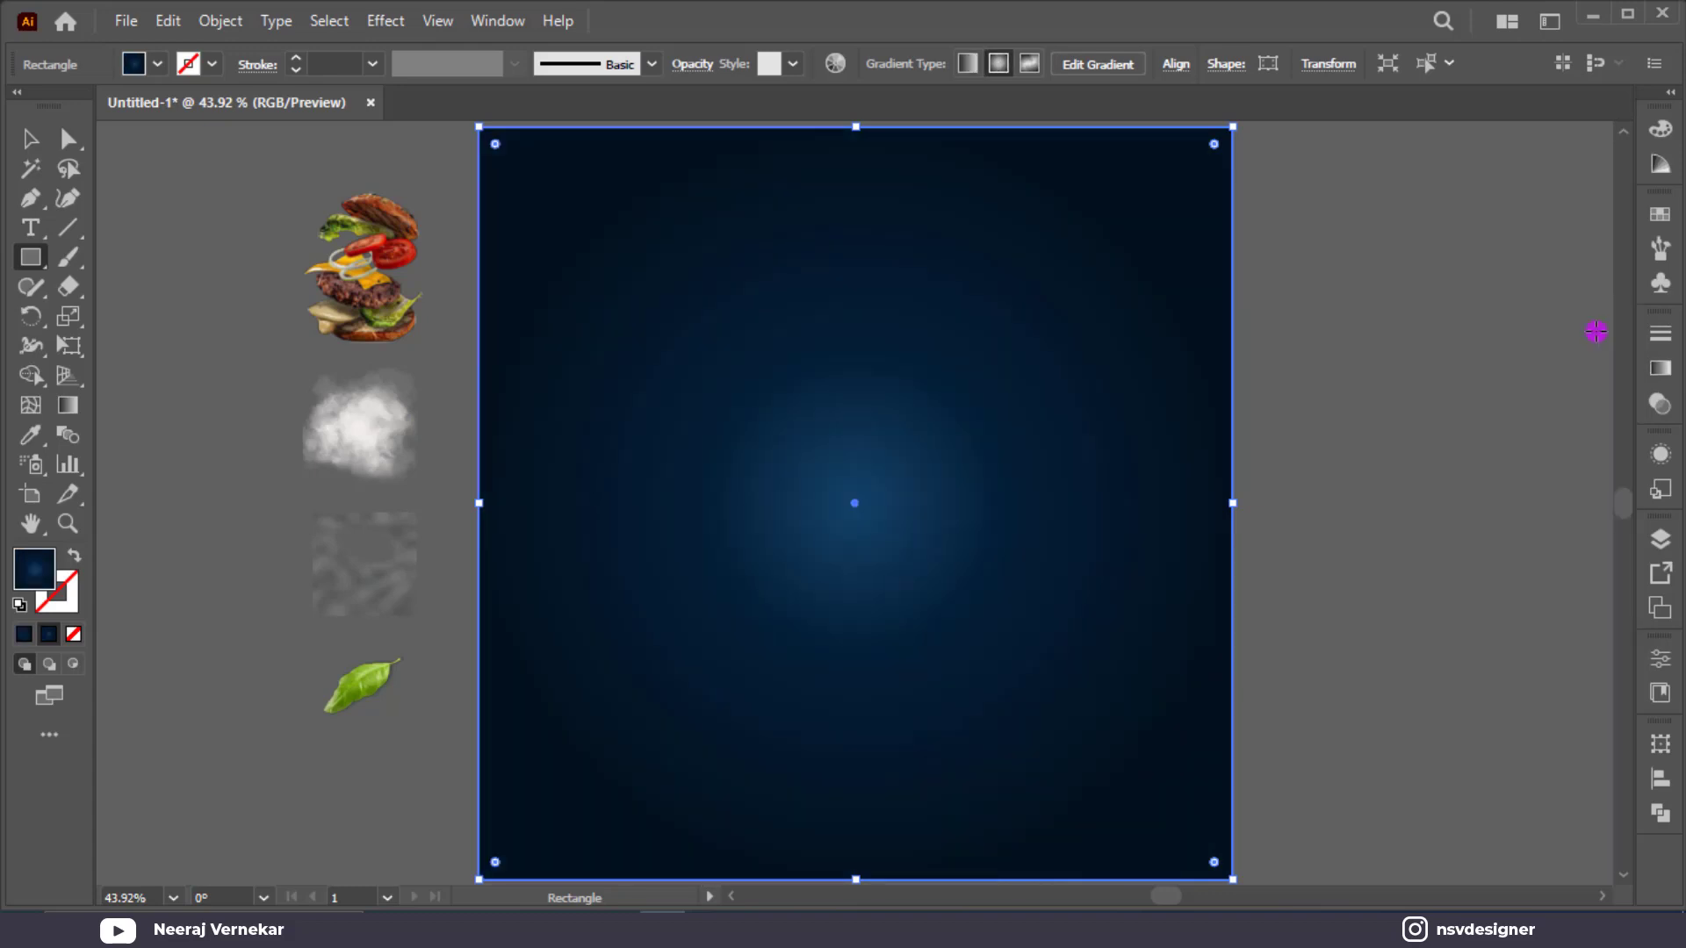
key(g)
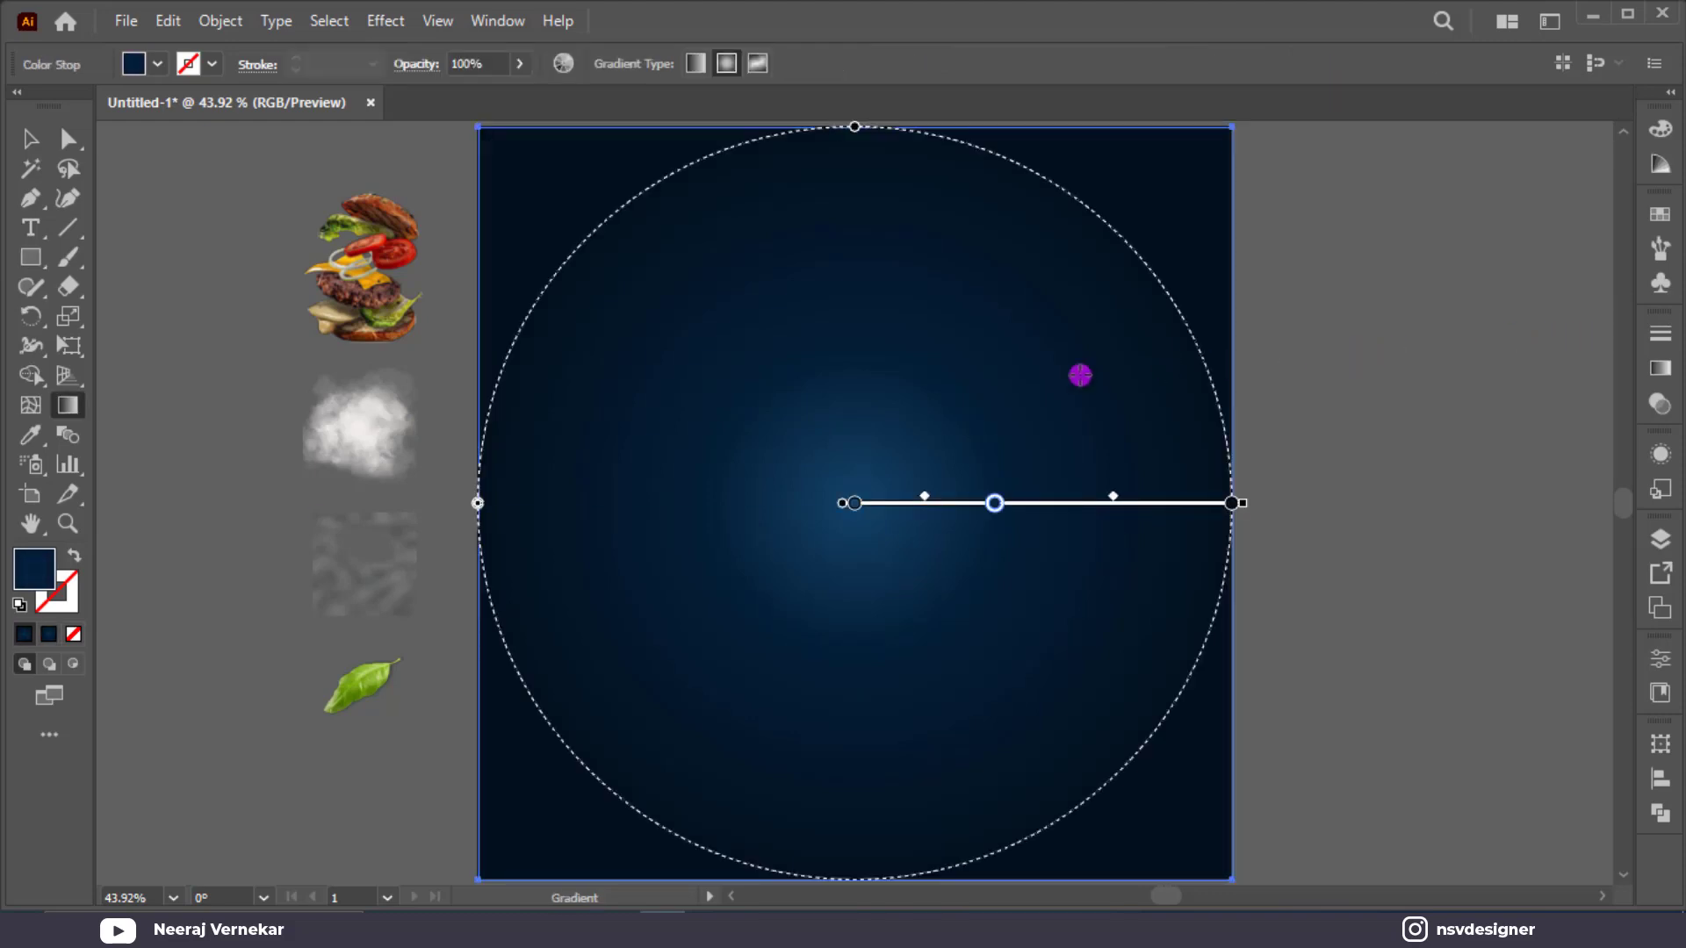
mouse_move(837, 395)
mouse_down()
mouse_move(1366, 387)
mouse_move(1409, 401)
mouse_up()
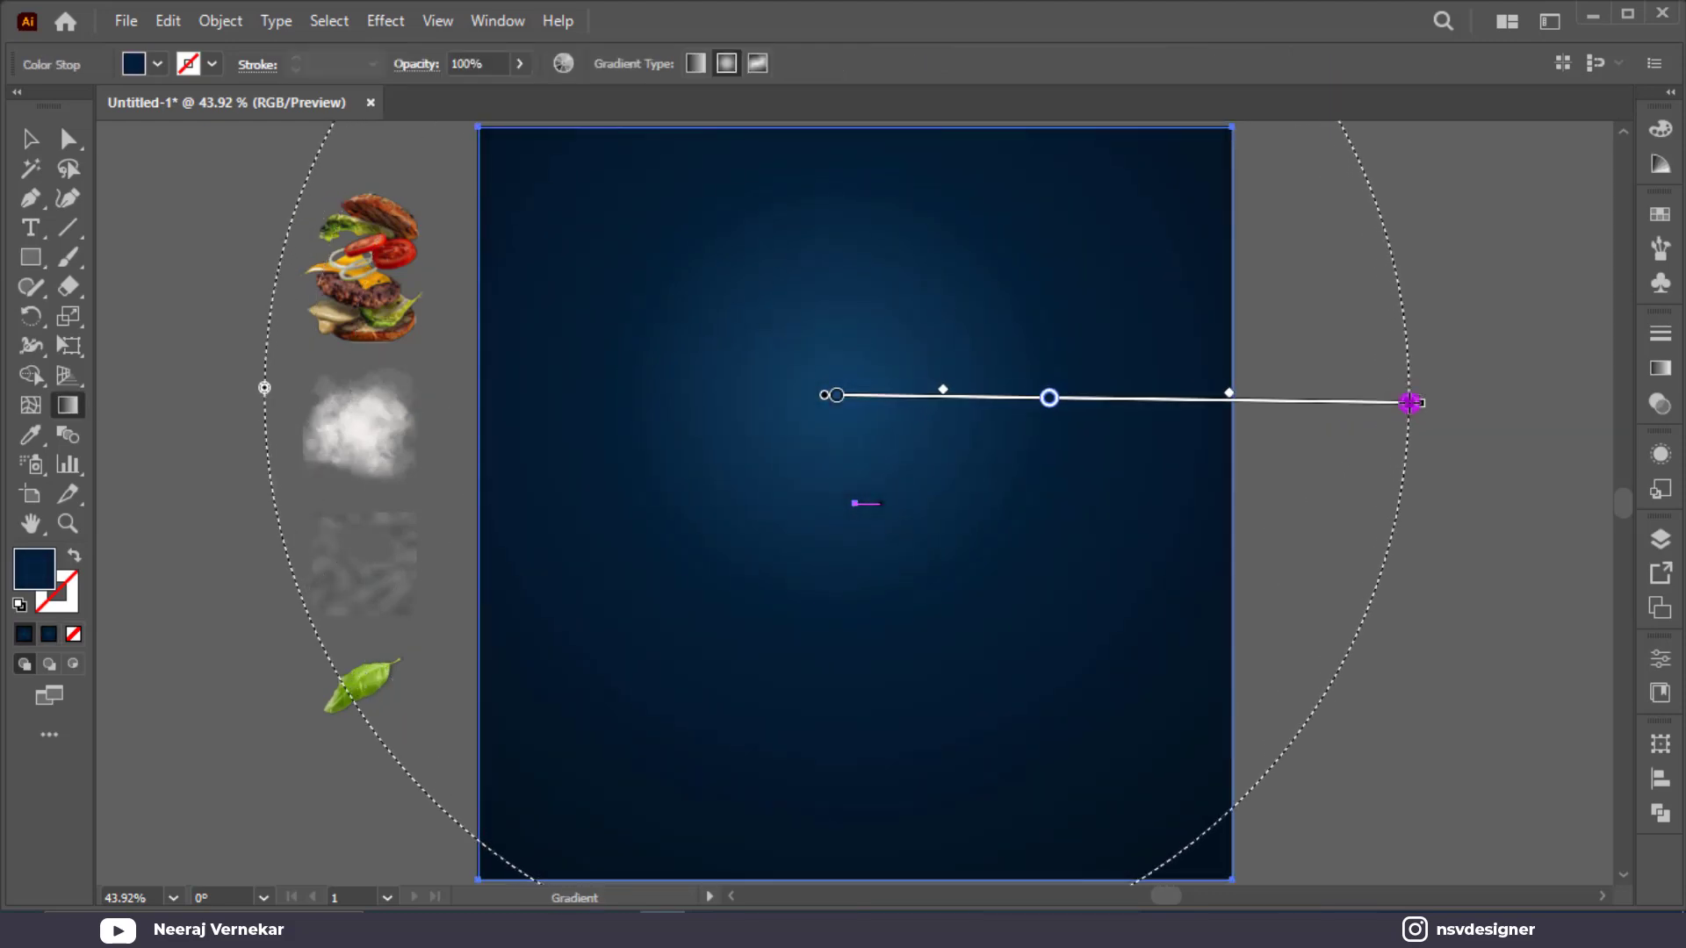
Step: Move the middle stop to about 58% and enlarge the radial glow across the artboard
click(1667, 376)
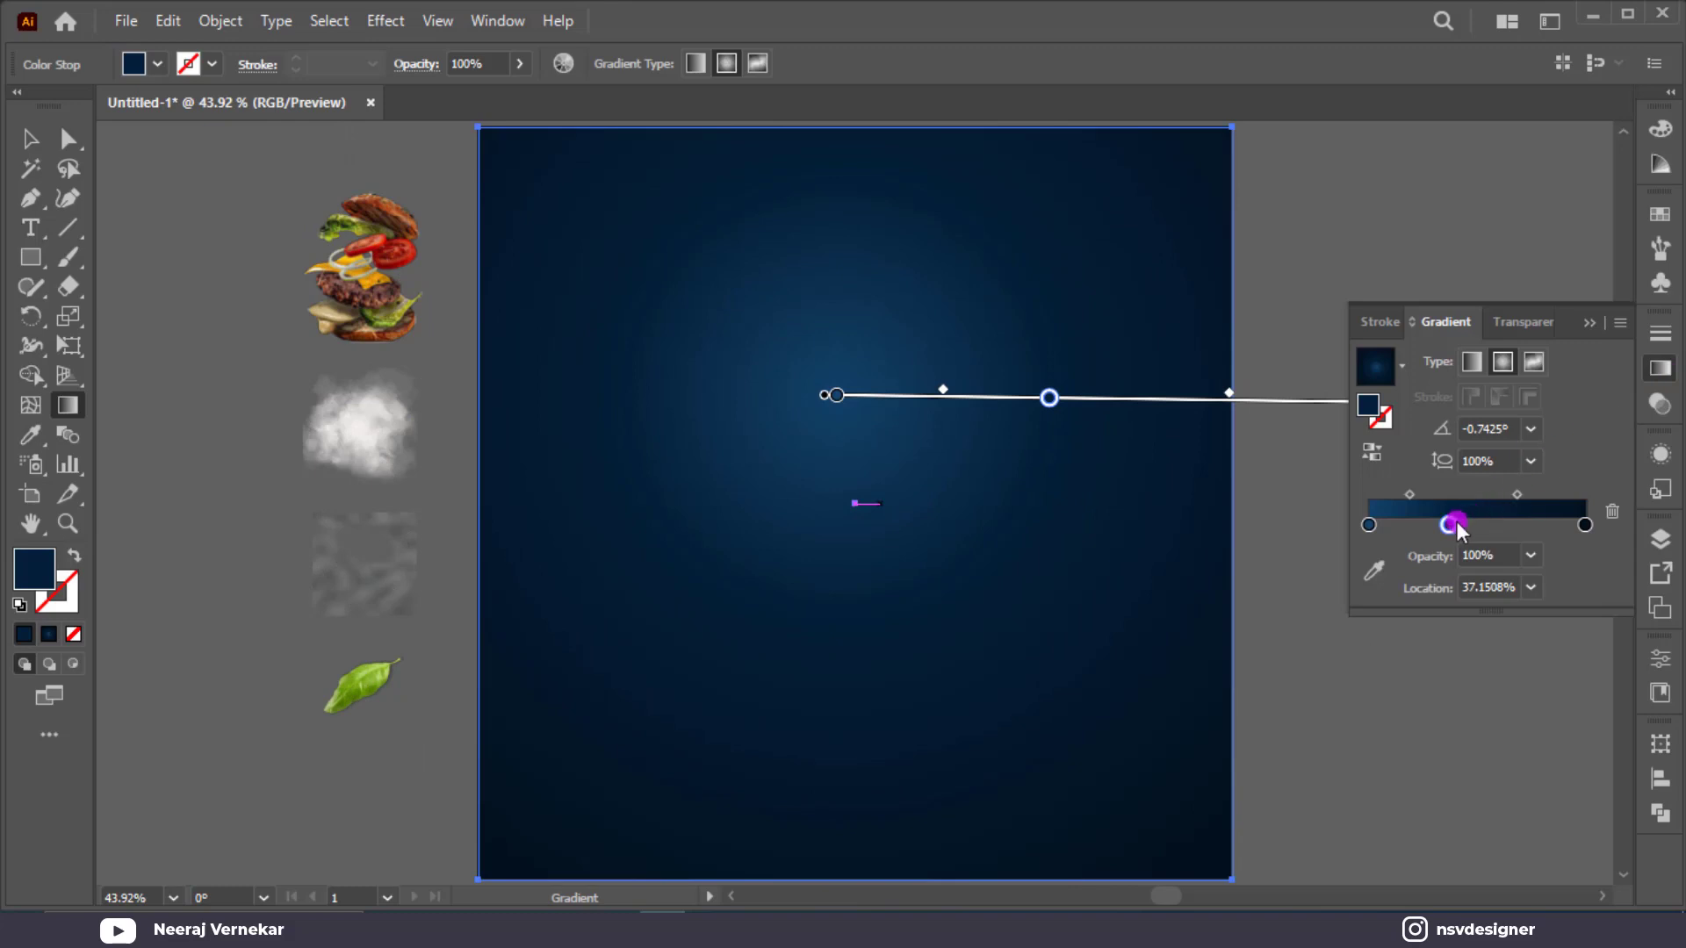
drag(1458, 530, 1499, 528)
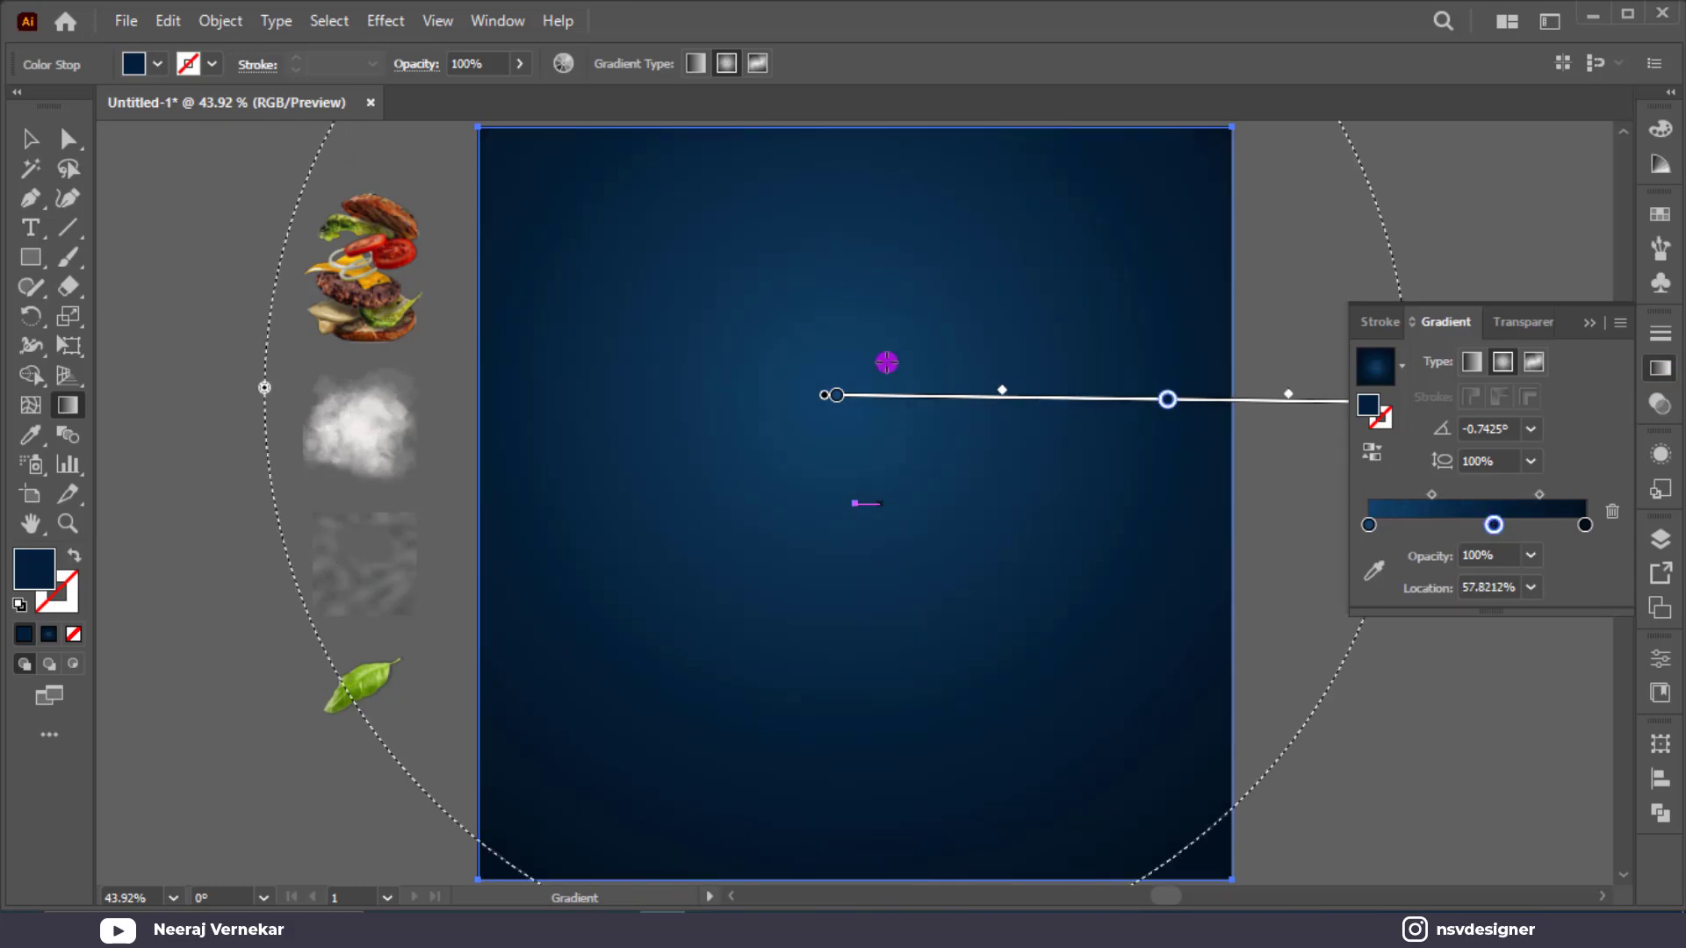
drag(886, 362, 1324, 315)
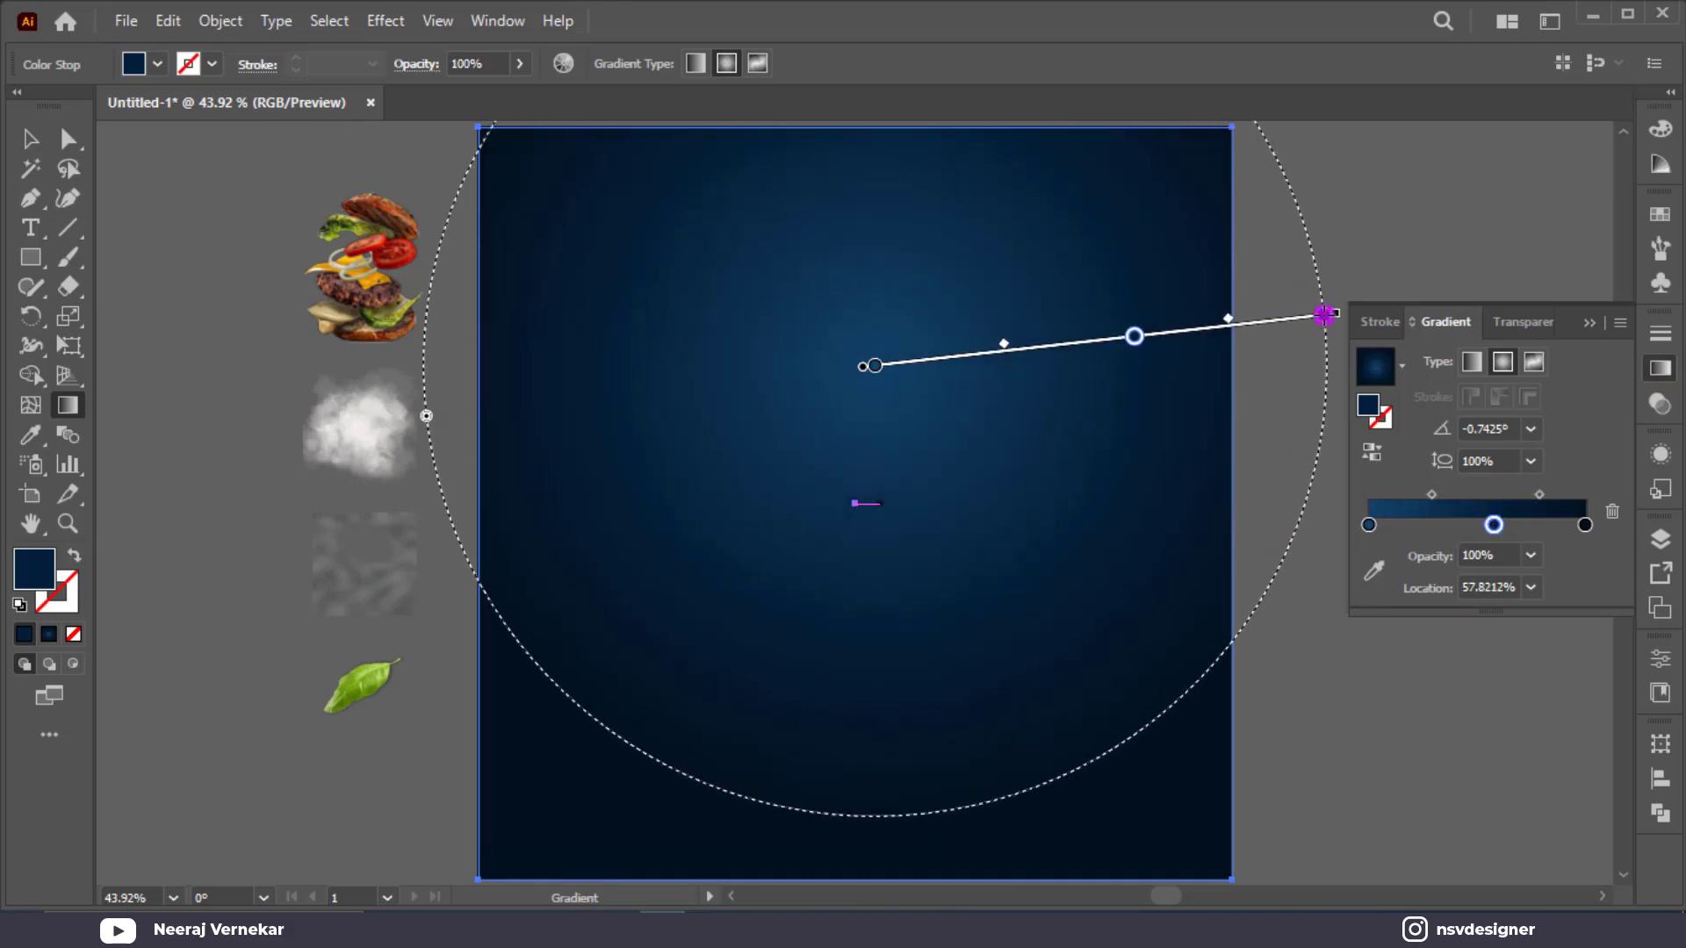
click(34, 138)
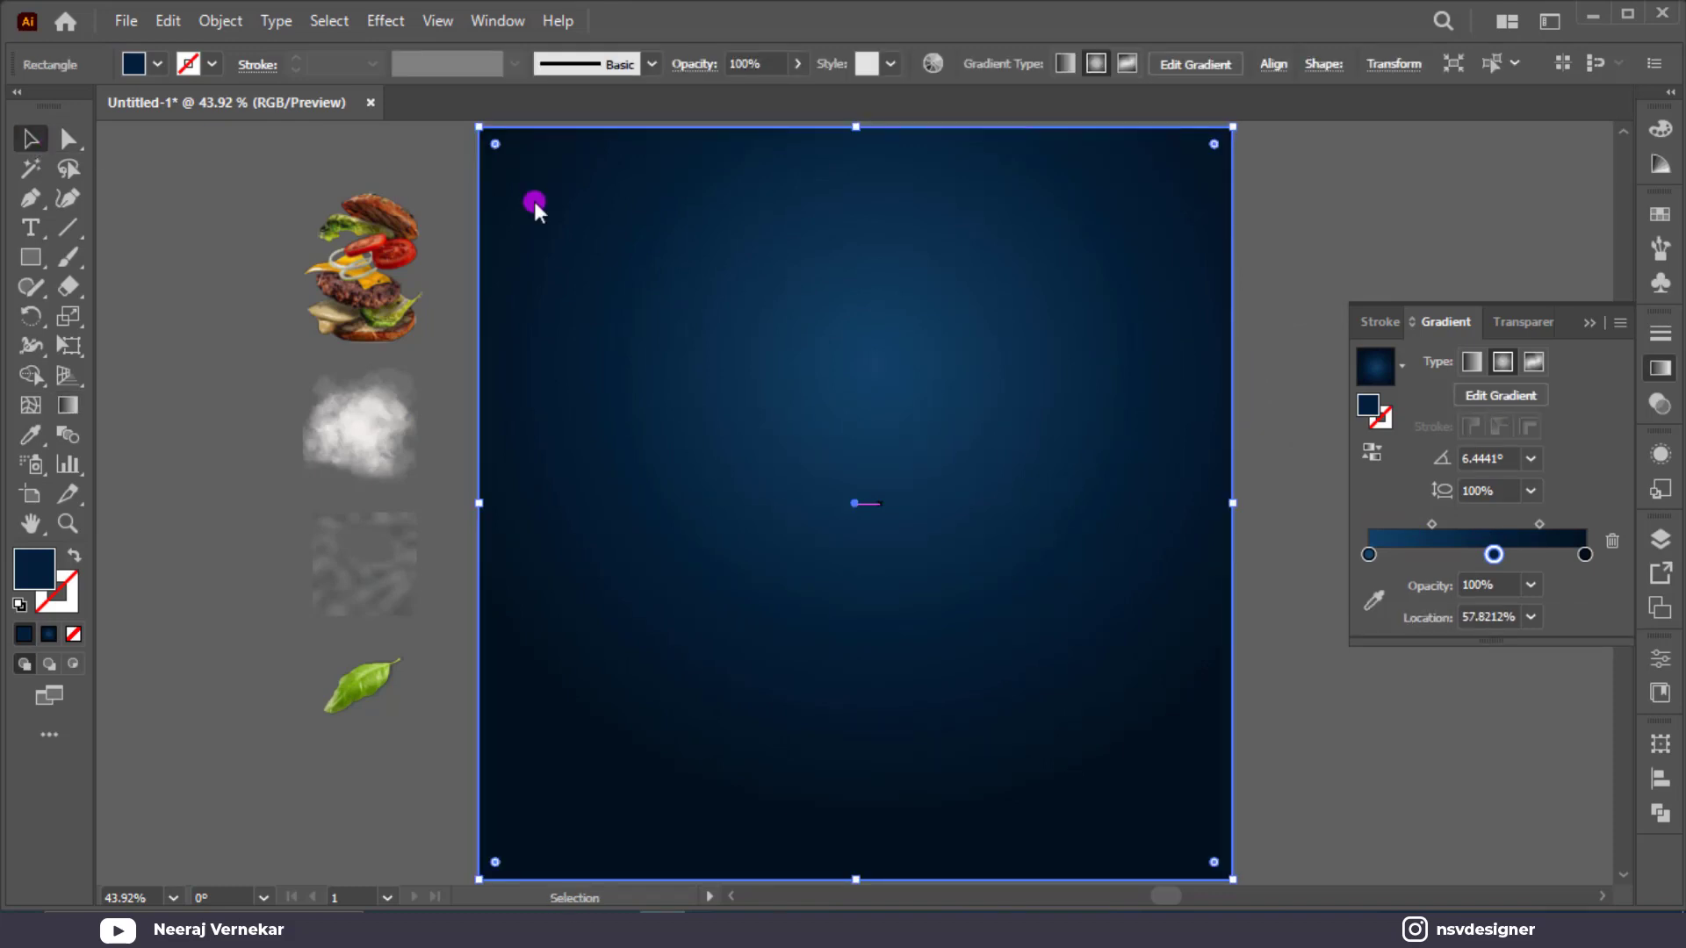
click(1590, 322)
click(1450, 376)
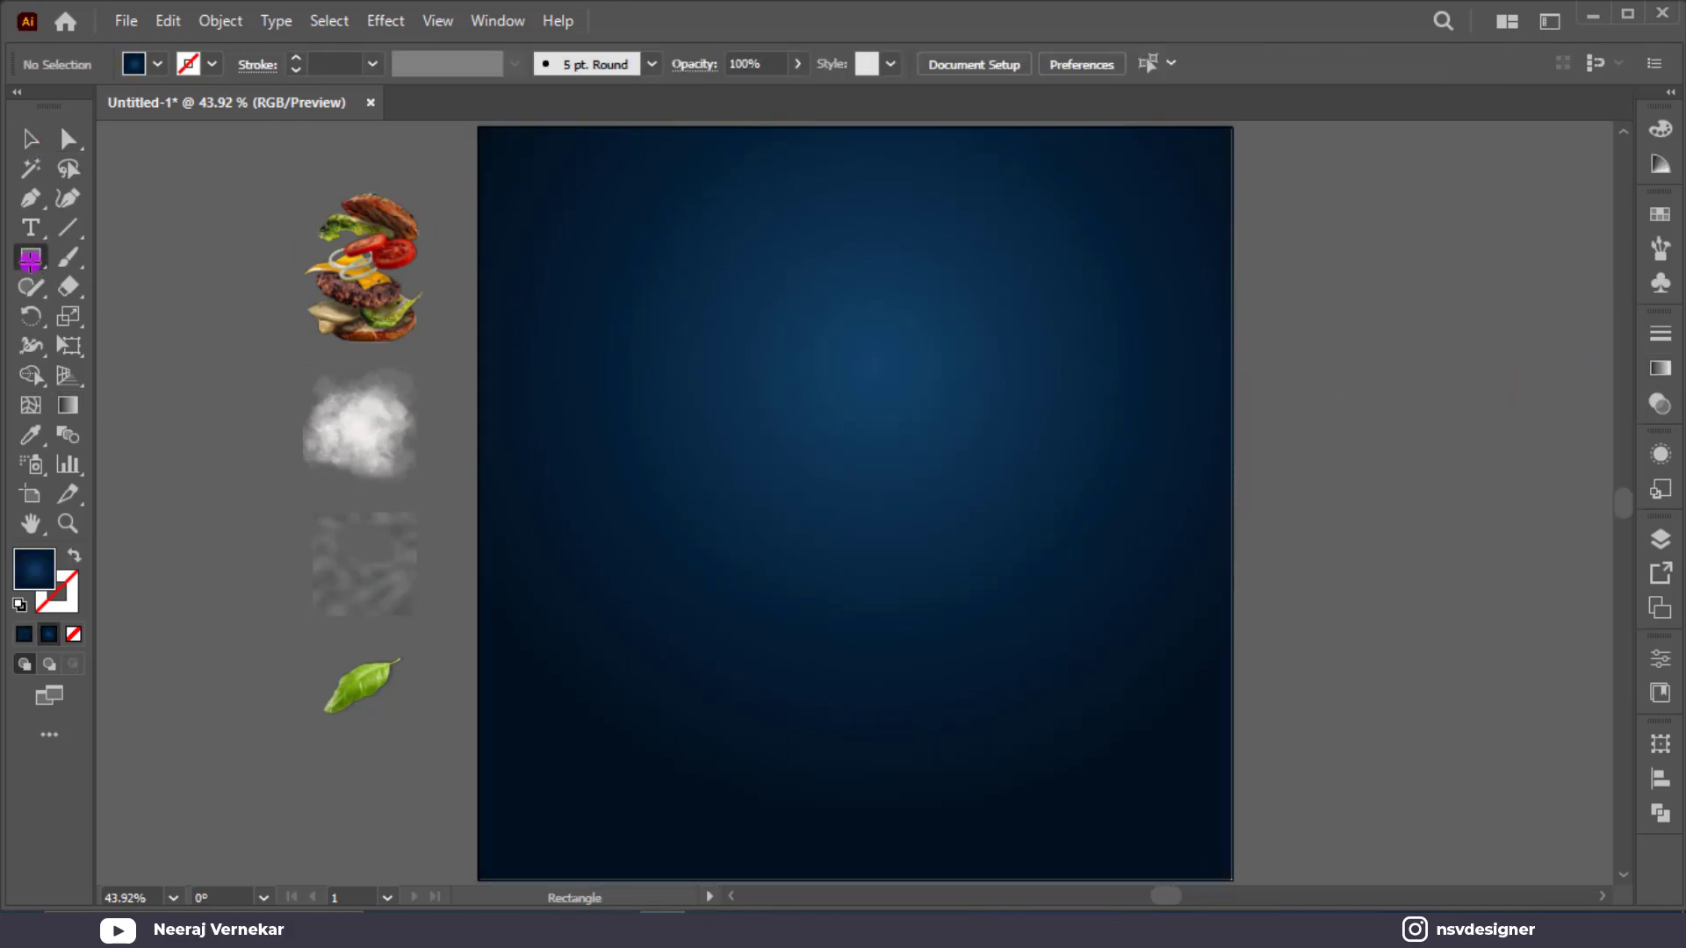
Step: Draw a tall thin white rectangle and move it further right of the artboard
drag(1248, 298, 1261, 729)
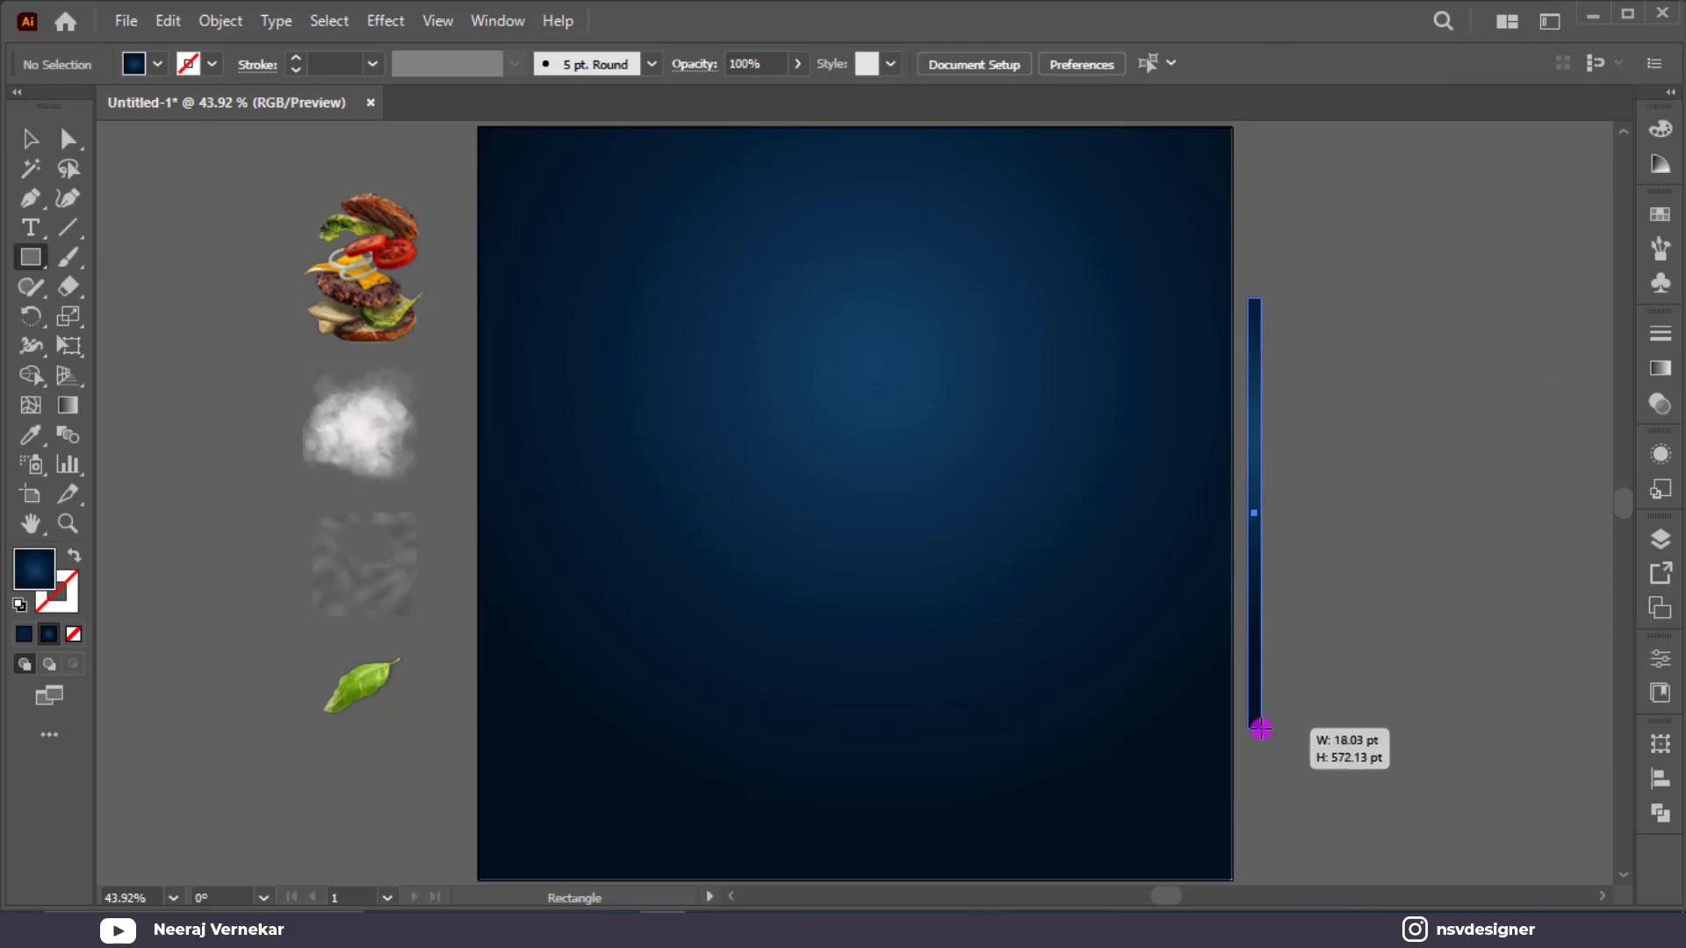
drag(1261, 729, 1261, 729)
click(32, 142)
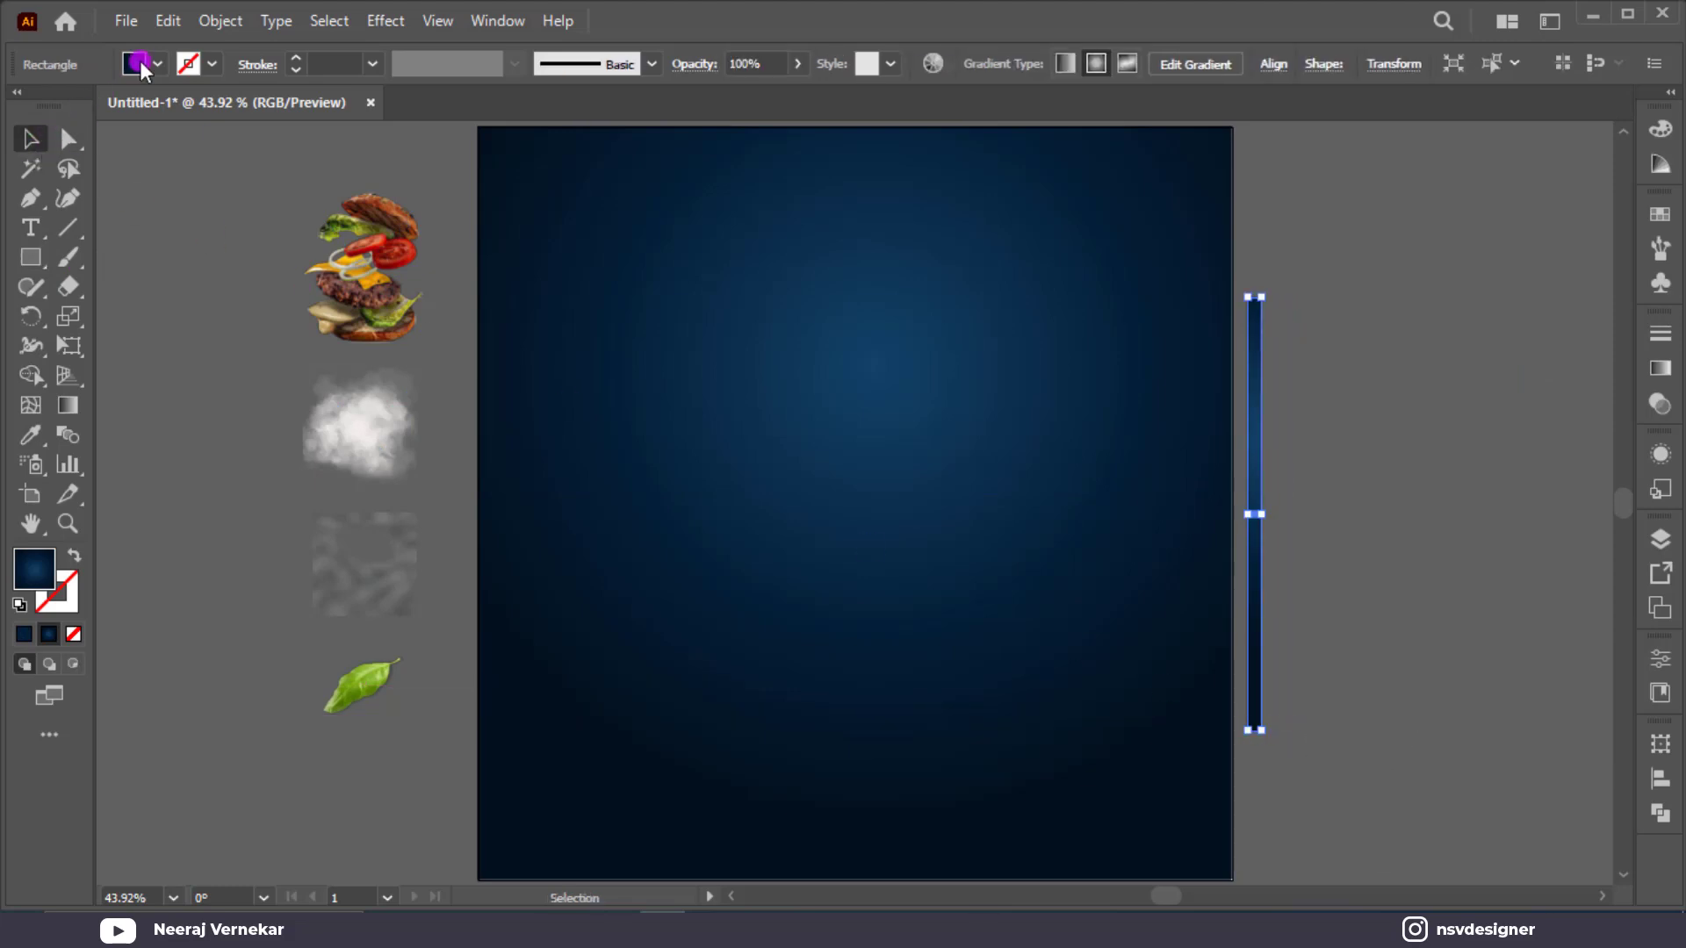
click(136, 63)
click(214, 152)
click(1261, 339)
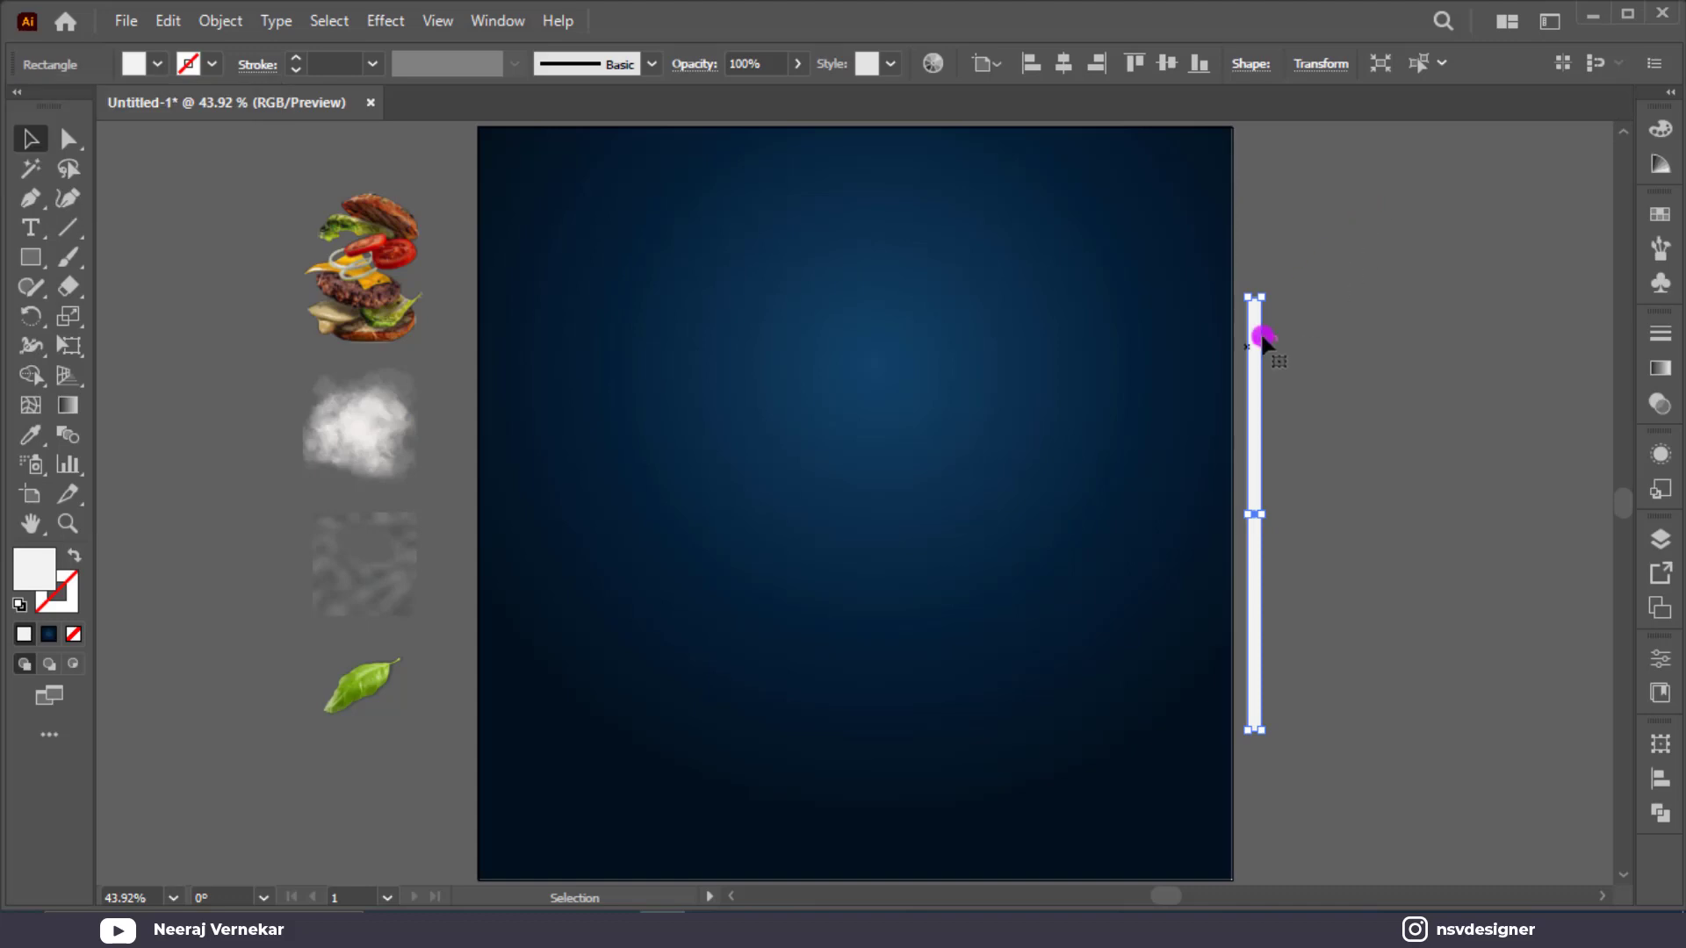
drag(1261, 339, 1411, 337)
click(1308, 305)
Step: Select the Noise.png image, dismiss its context menu, then select the tall white bar
click(365, 546)
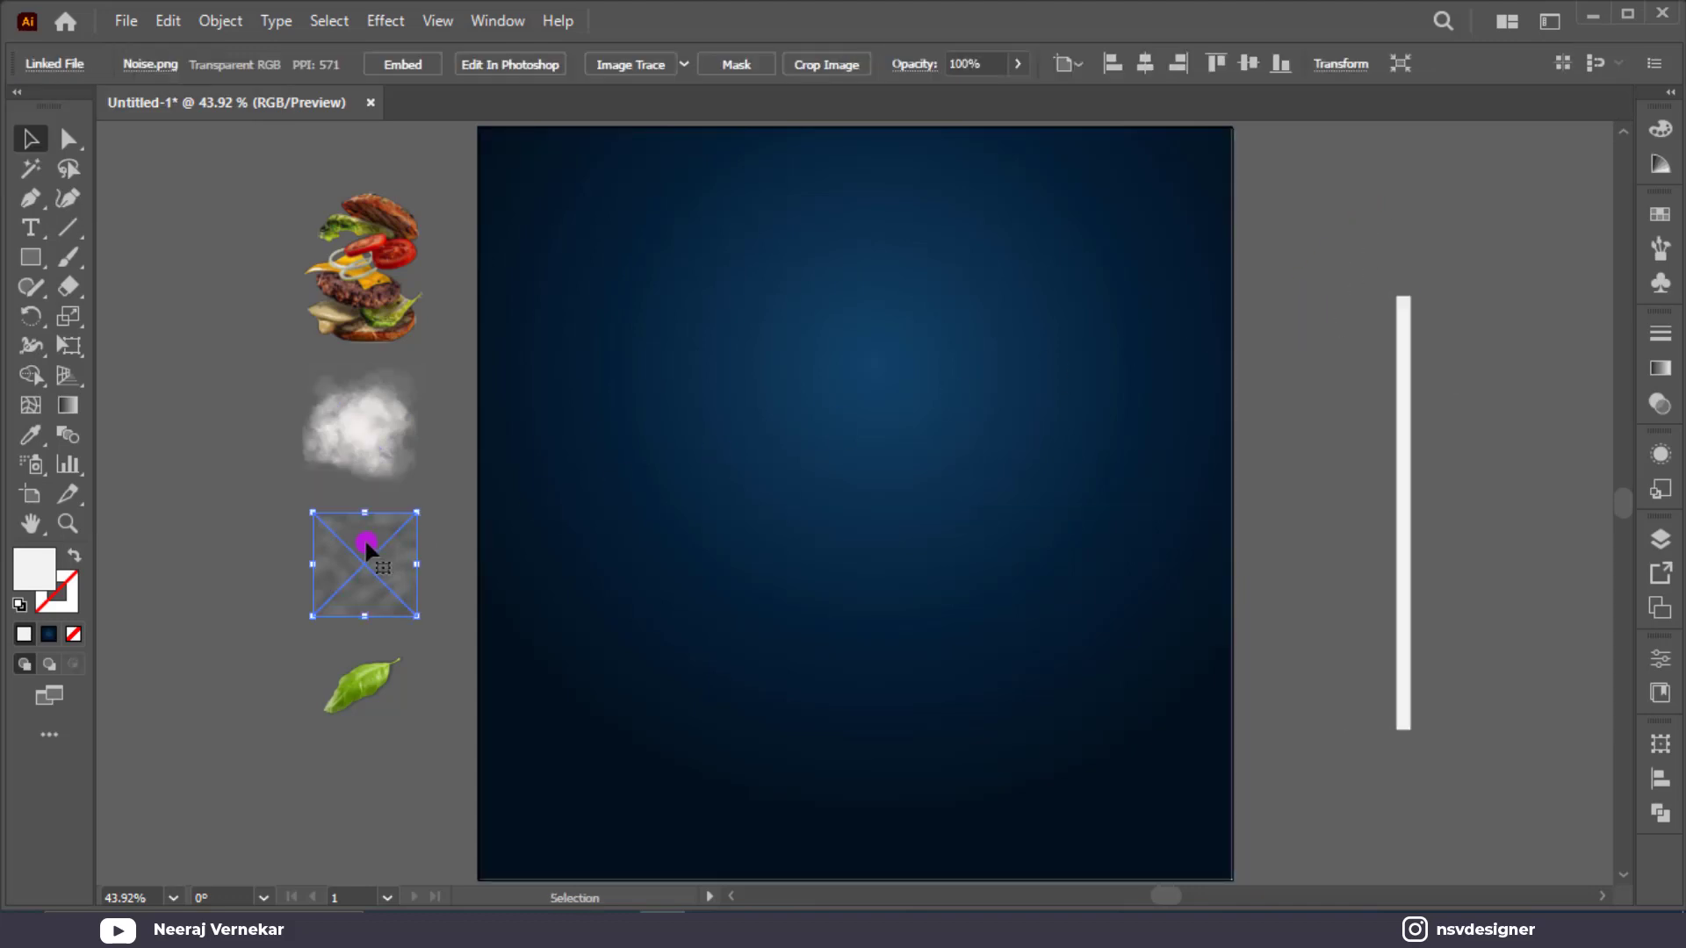
right_click(363, 544)
click(290, 644)
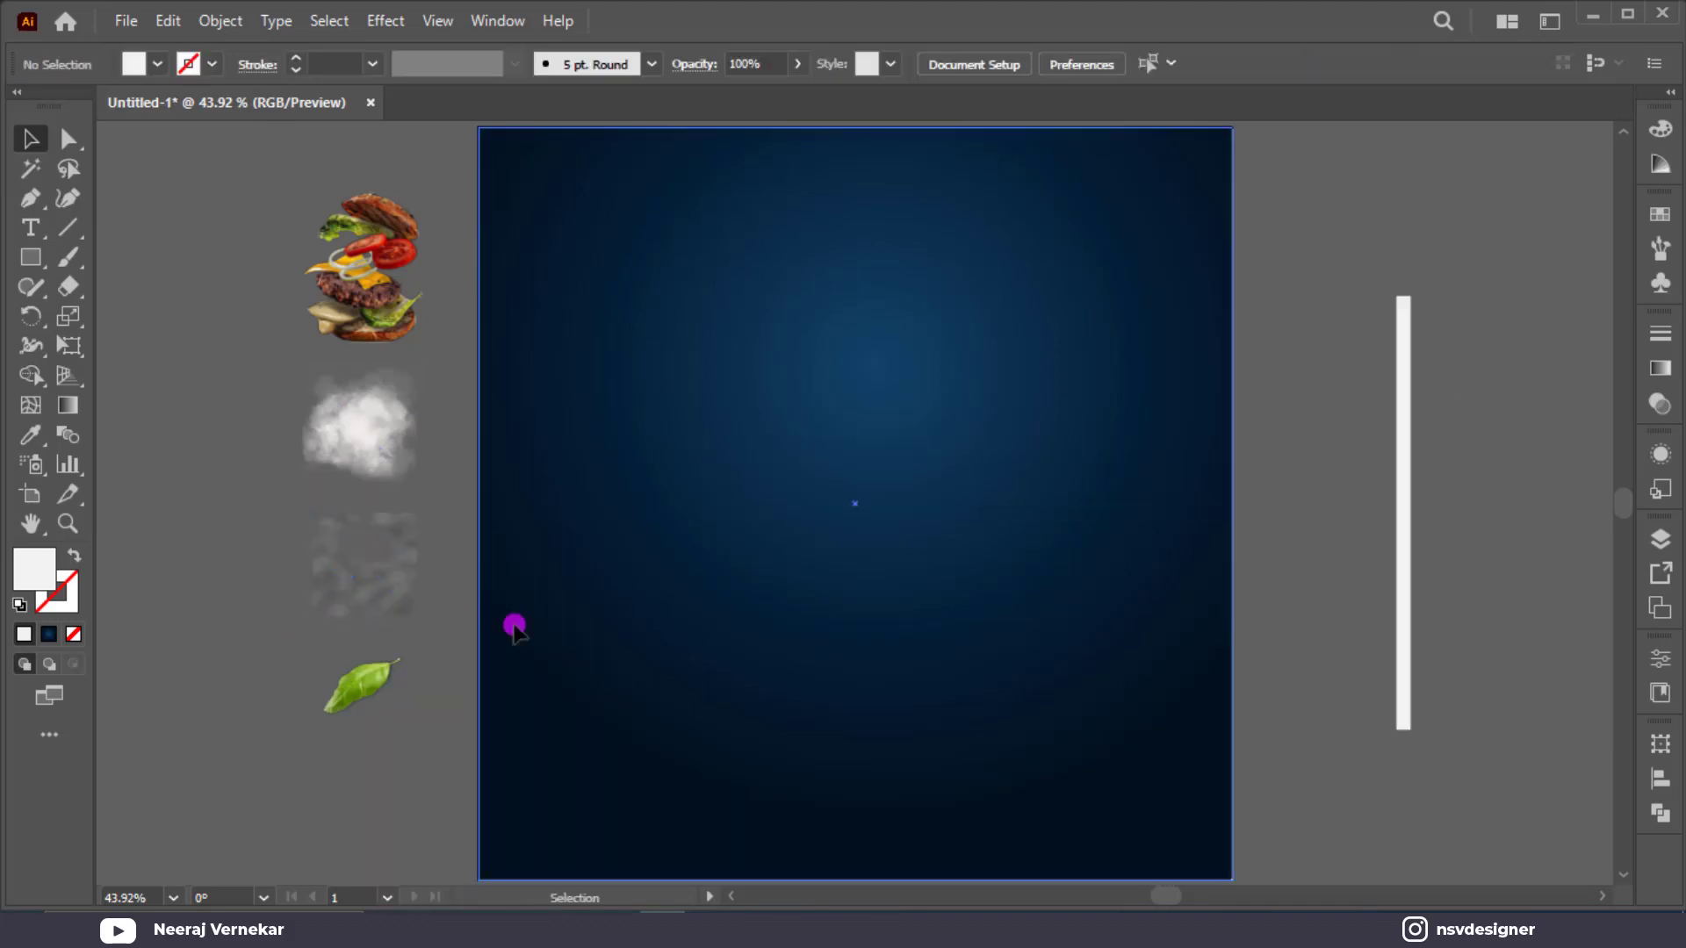
click(1411, 546)
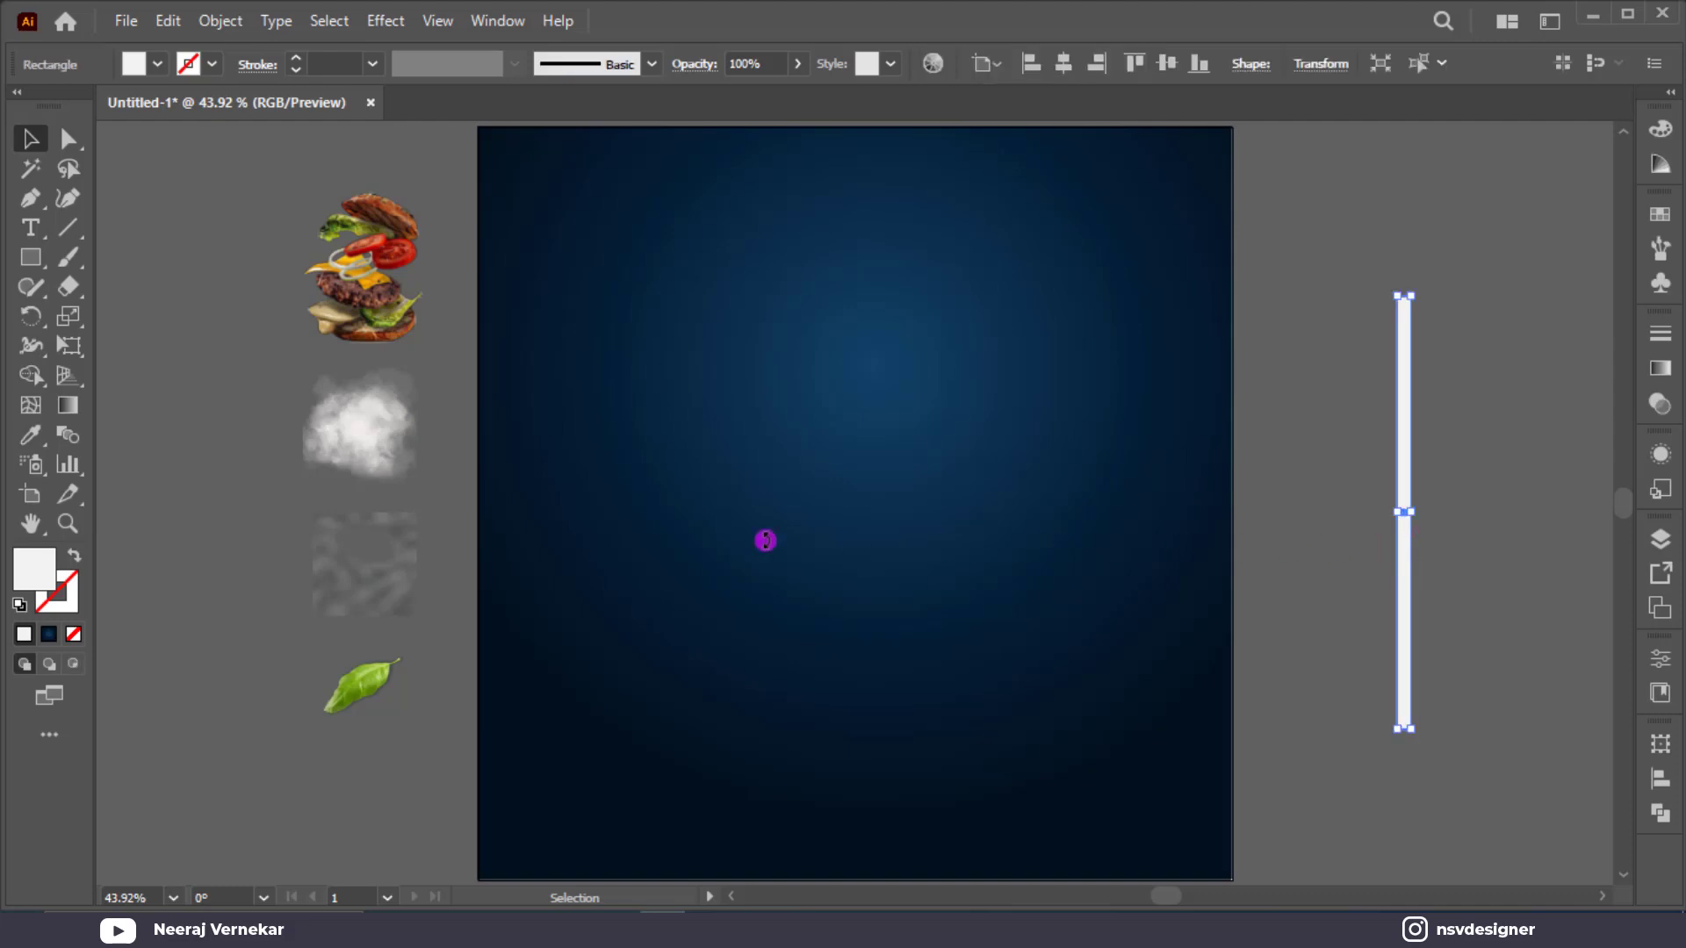
Step: Bring Noise.png to the front and stretch it to cover the whole artboard
right_click(395, 537)
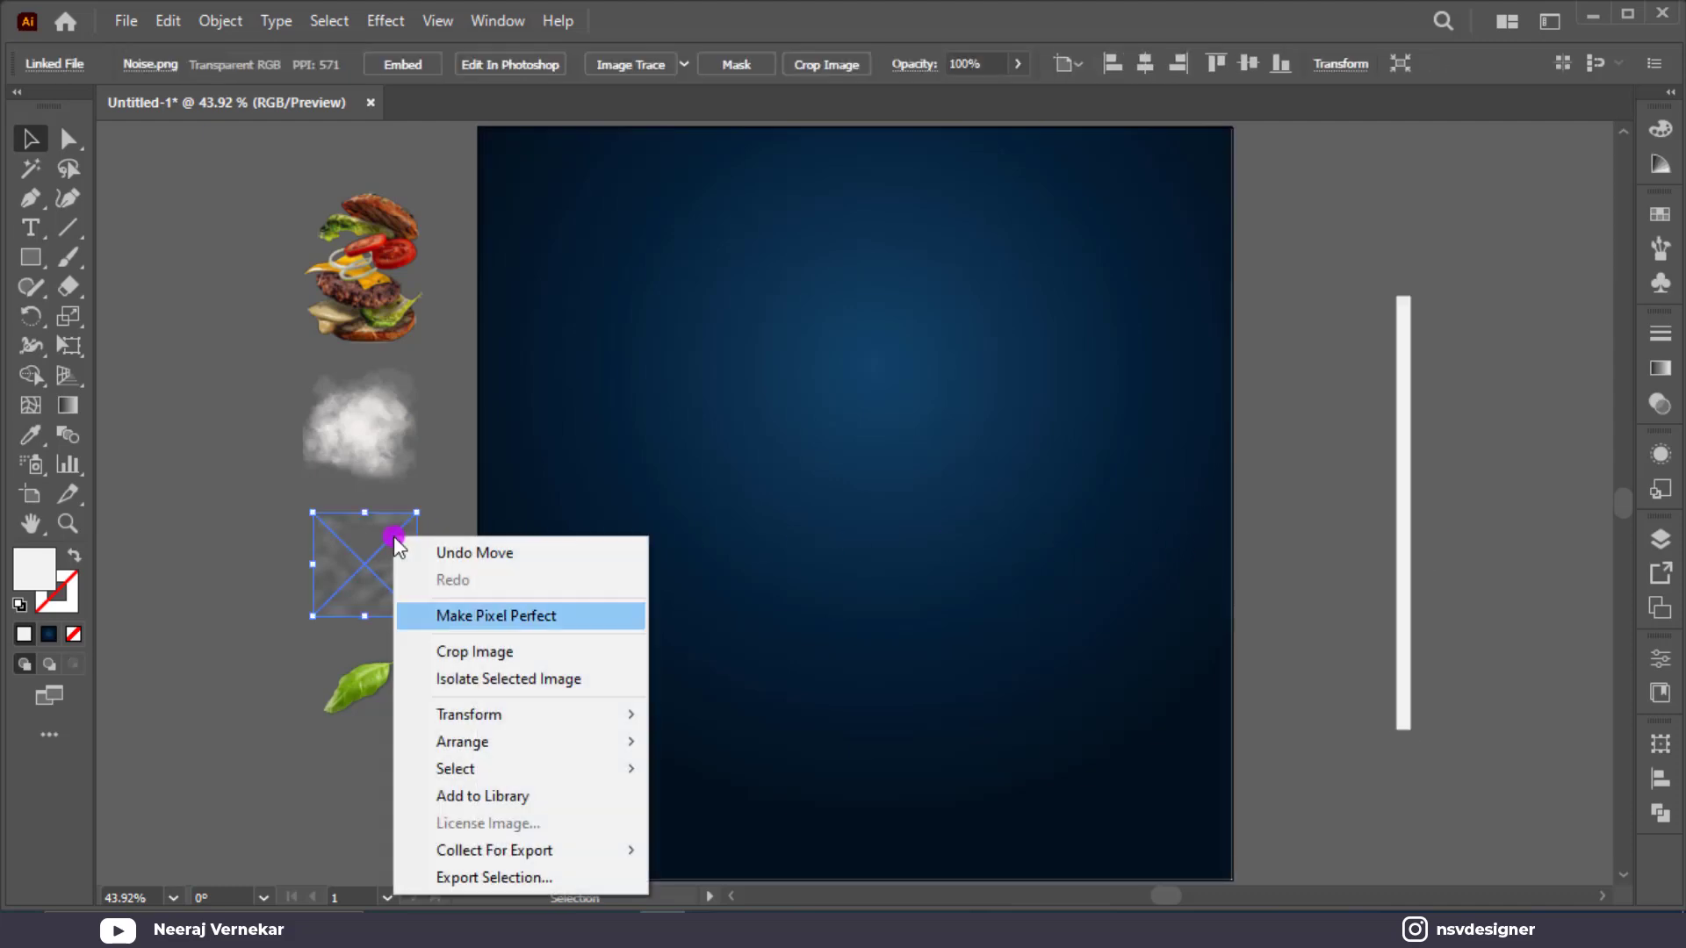
click(640, 741)
mouse_move(375, 572)
mouse_down()
mouse_move(578, 344)
mouse_move(533, 205)
mouse_up()
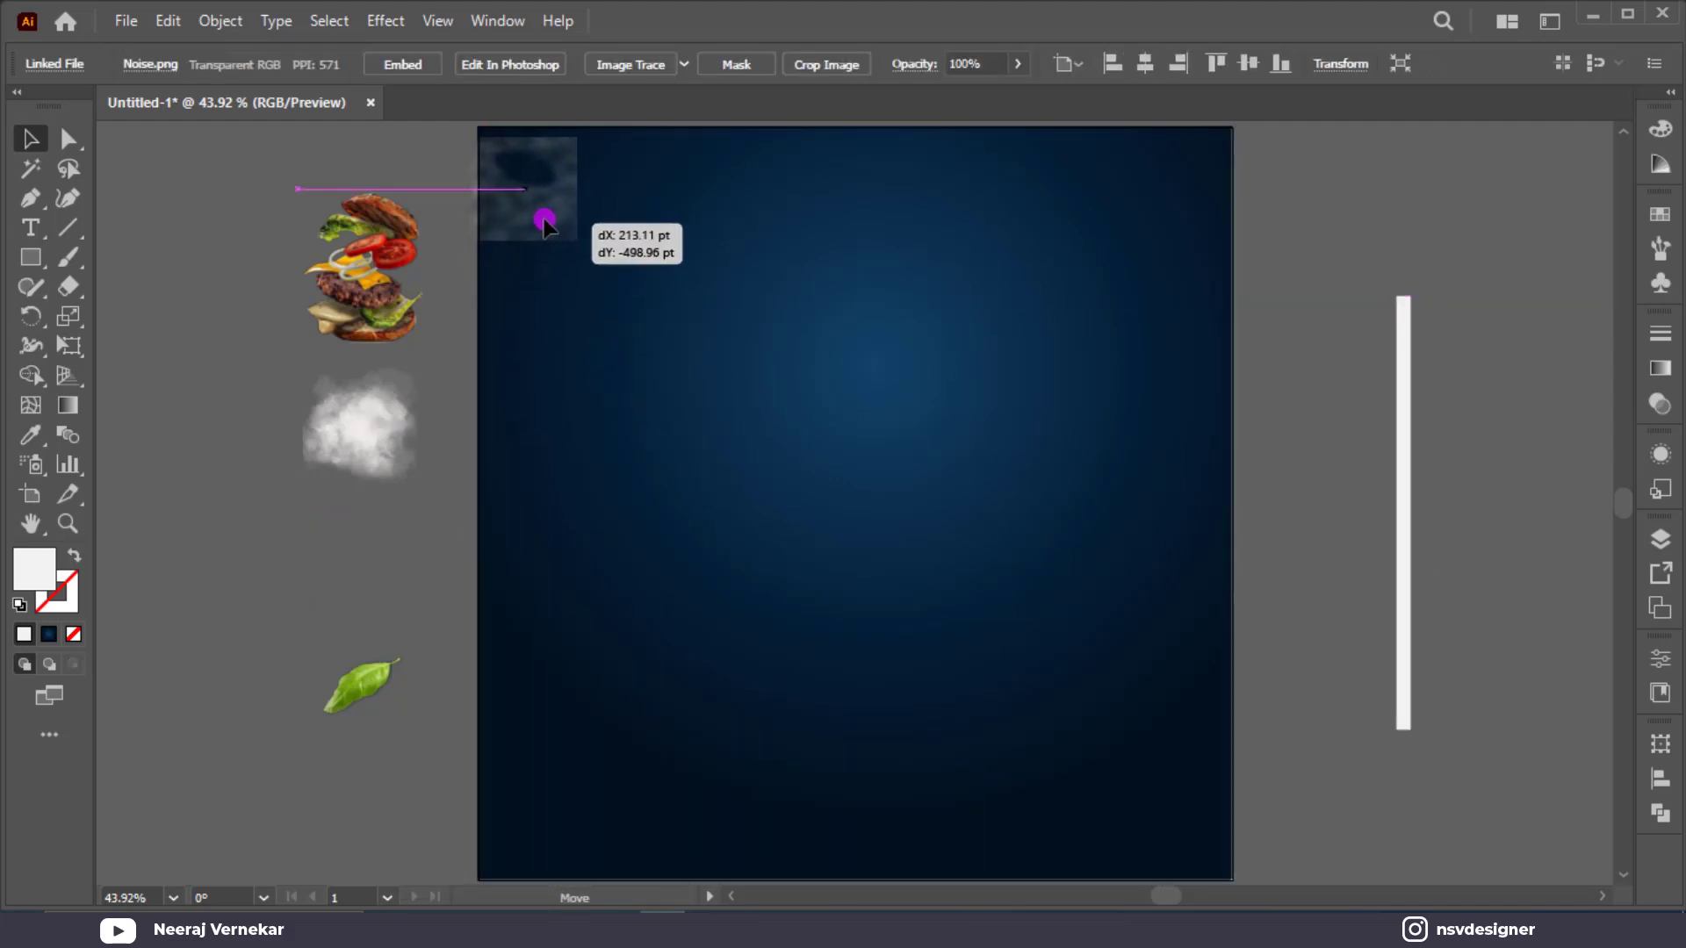
scroll(505, 184, up, 5)
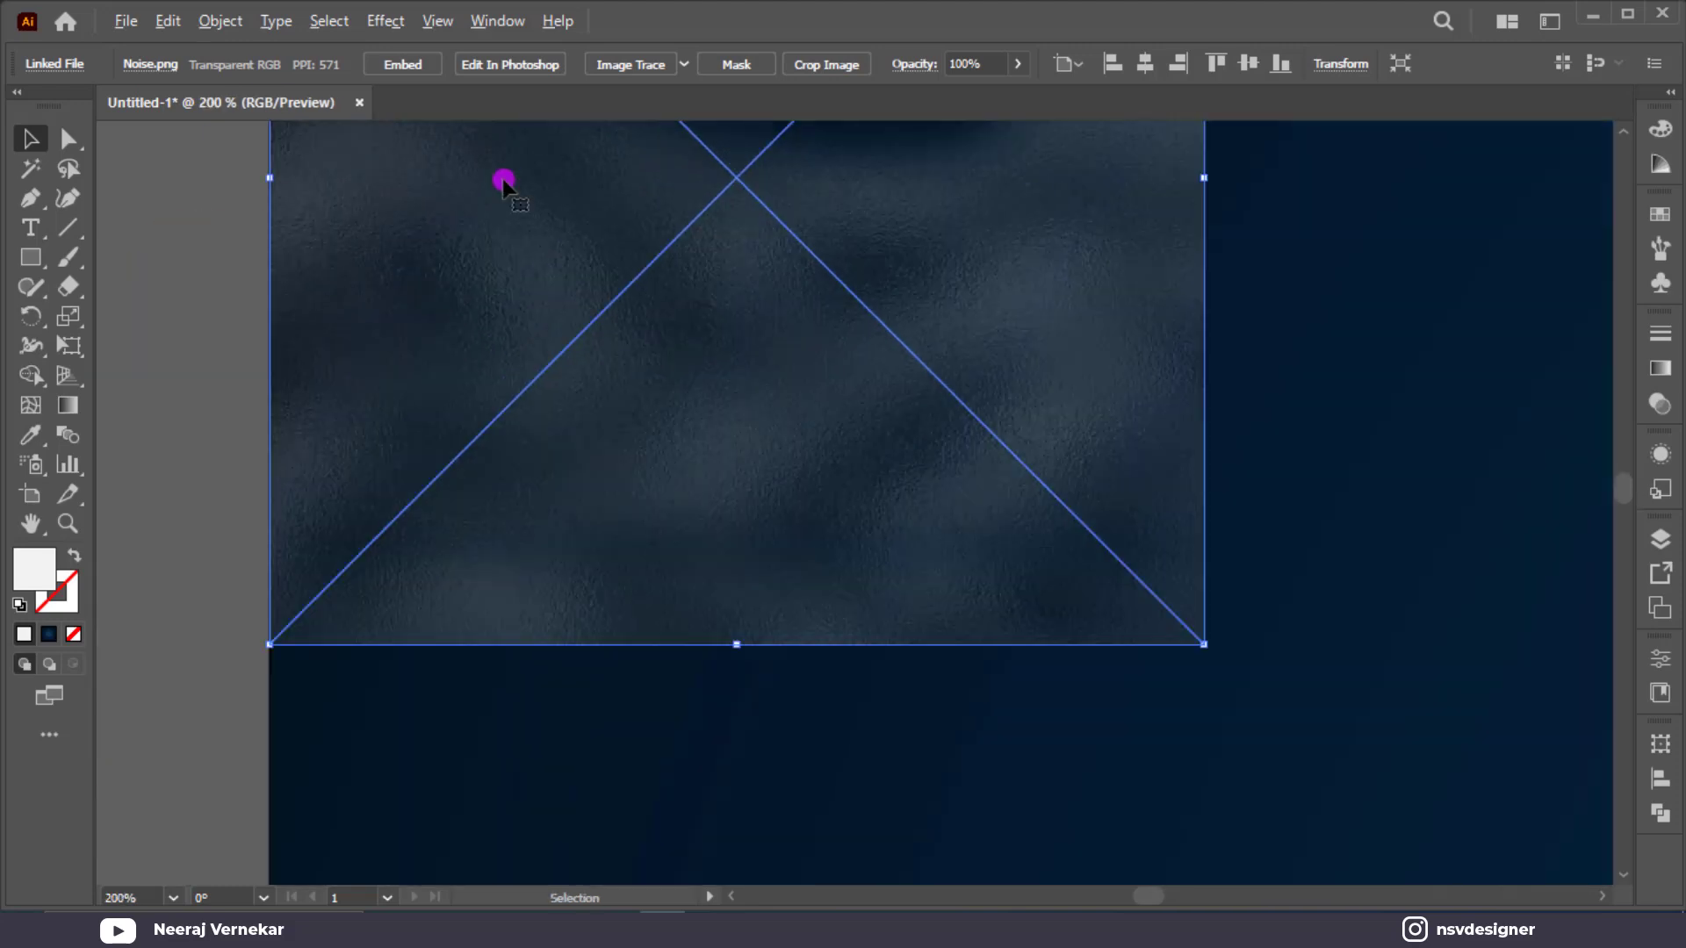
scroll(558, 237, down, 5)
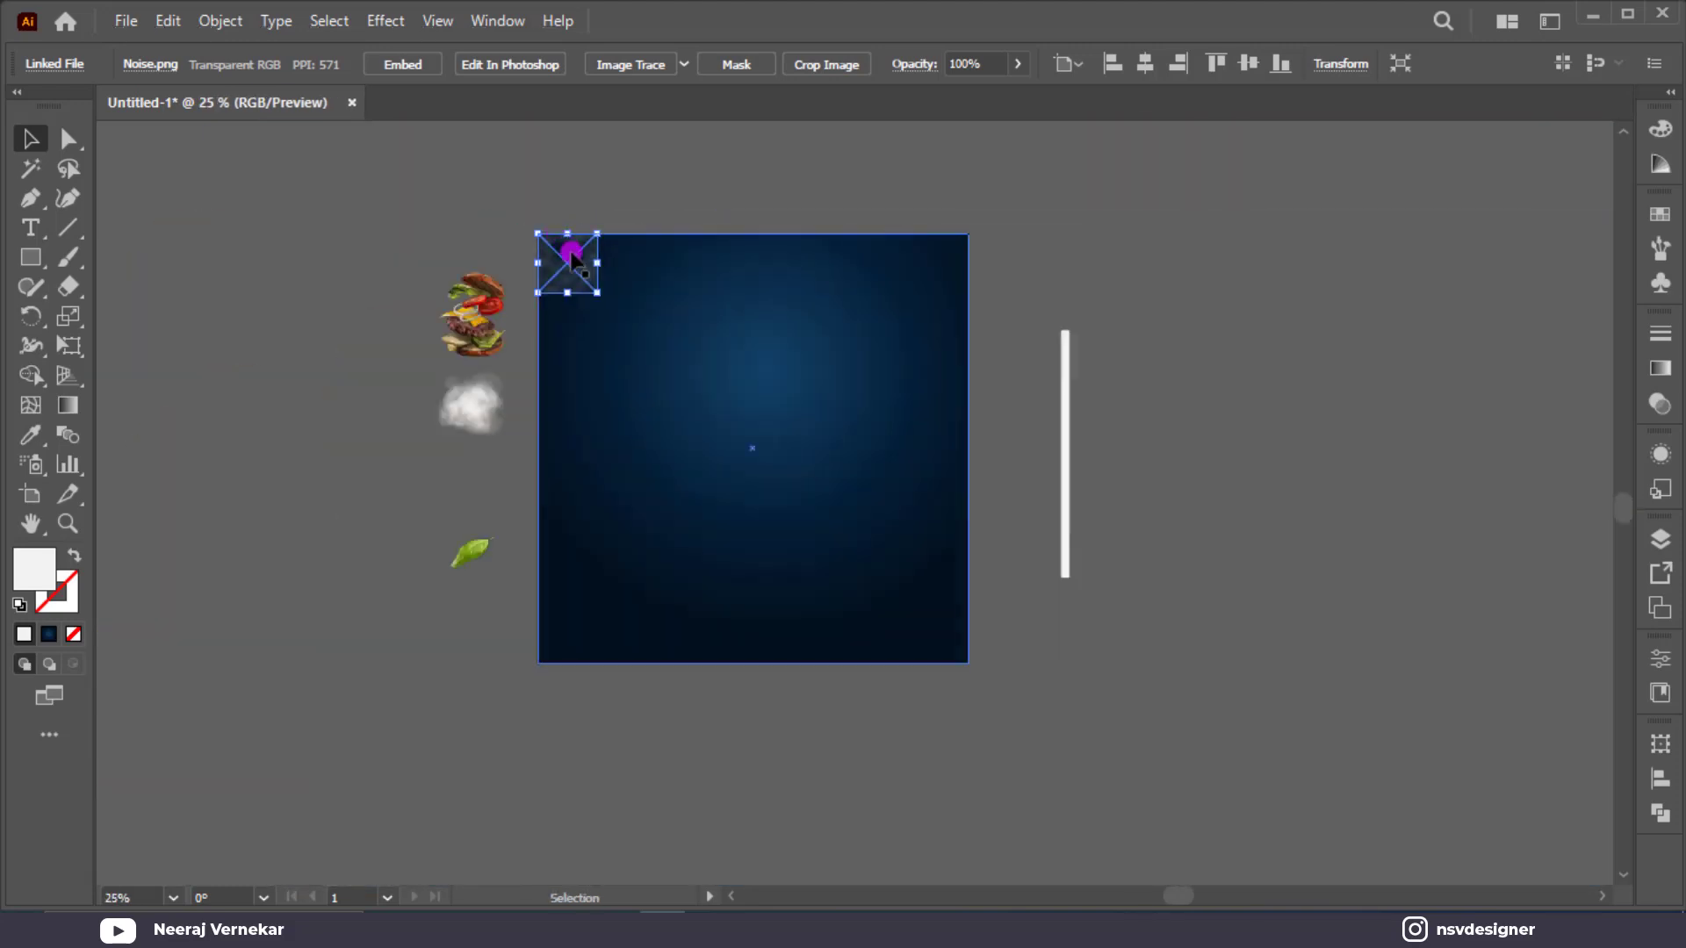
drag(595, 289, 967, 664)
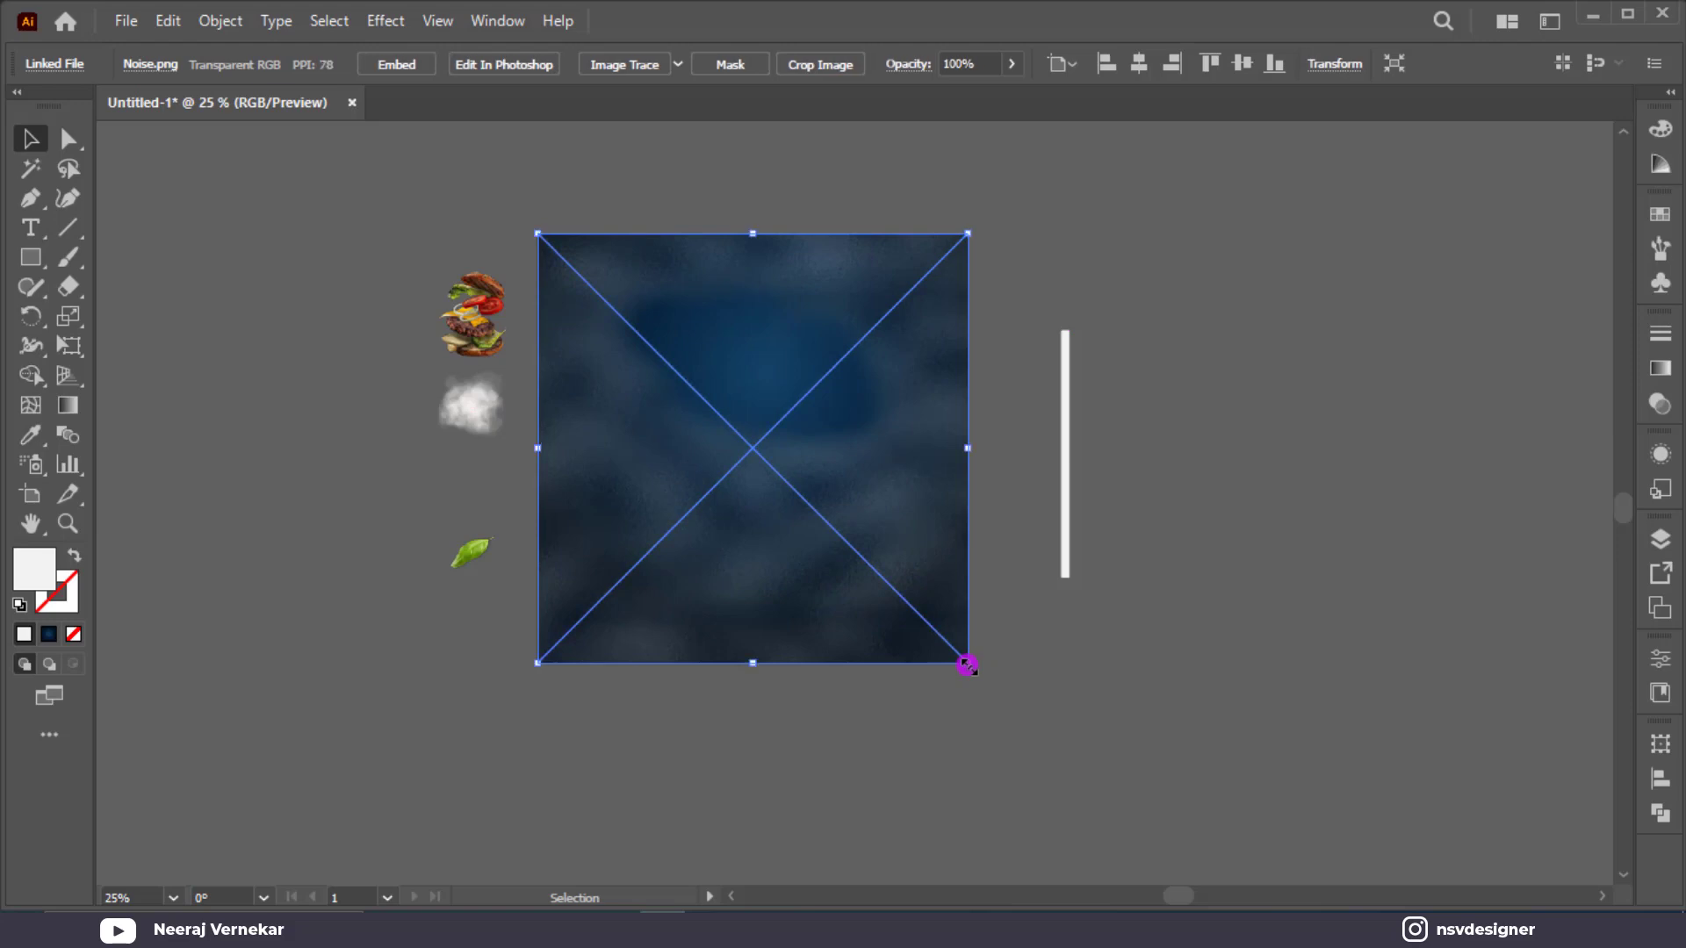
Step: Set the noise texture's blend mode to Overlay, then select texture and background together
click(1659, 406)
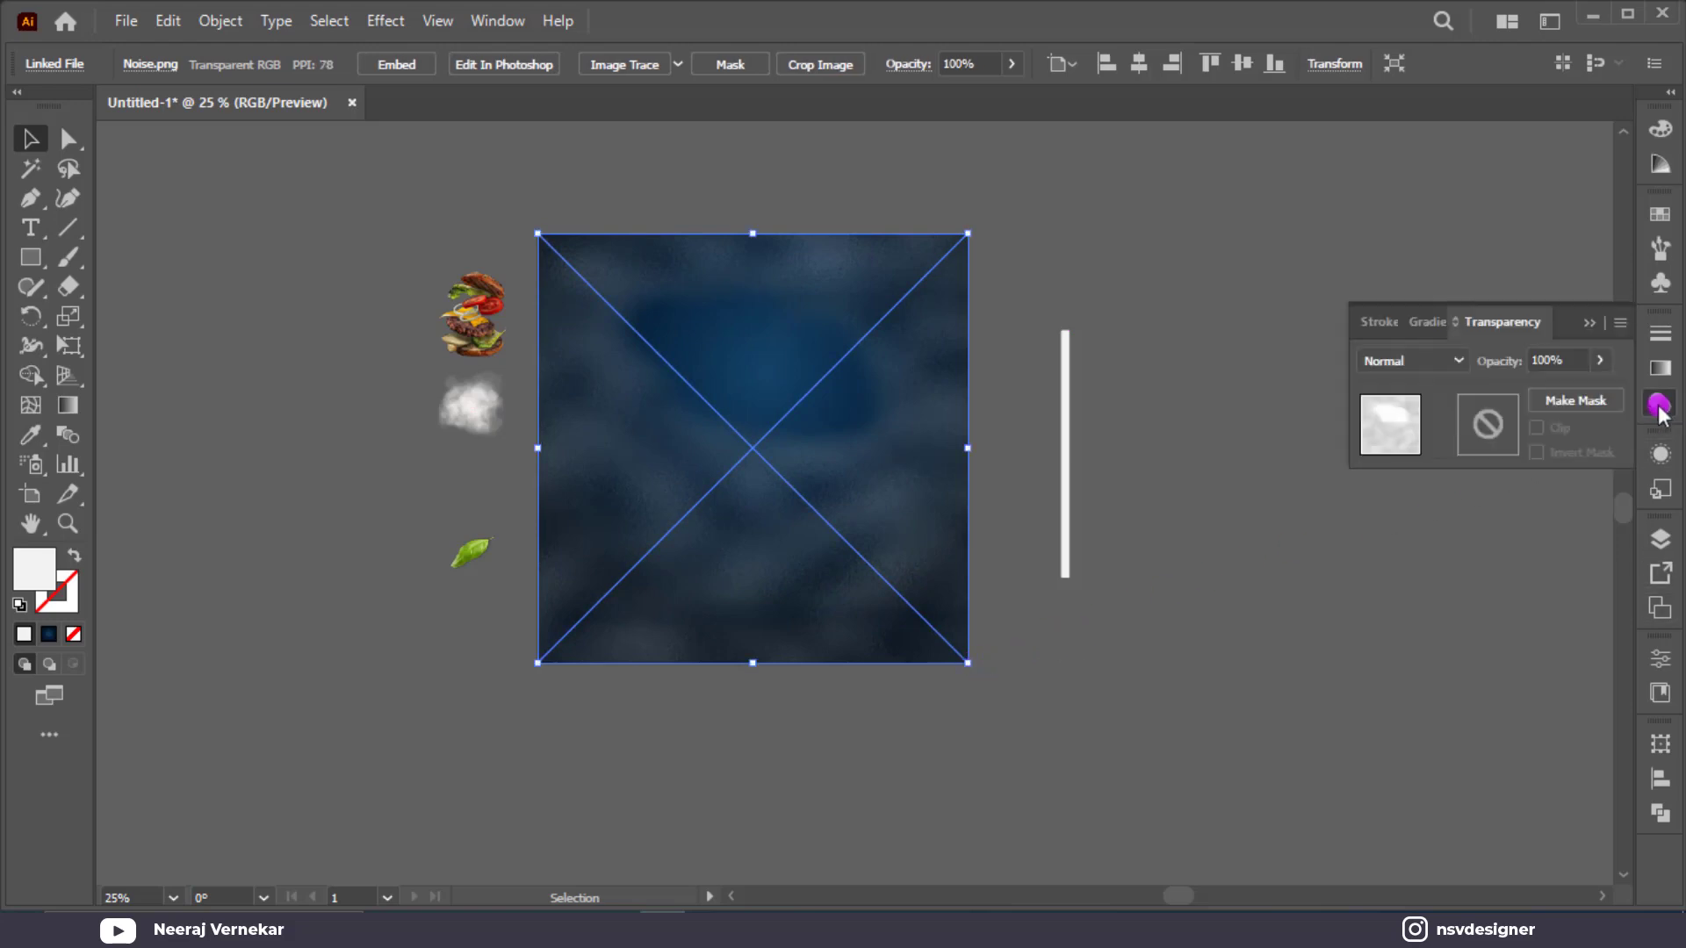
click(1423, 361)
click(1429, 597)
click(1586, 323)
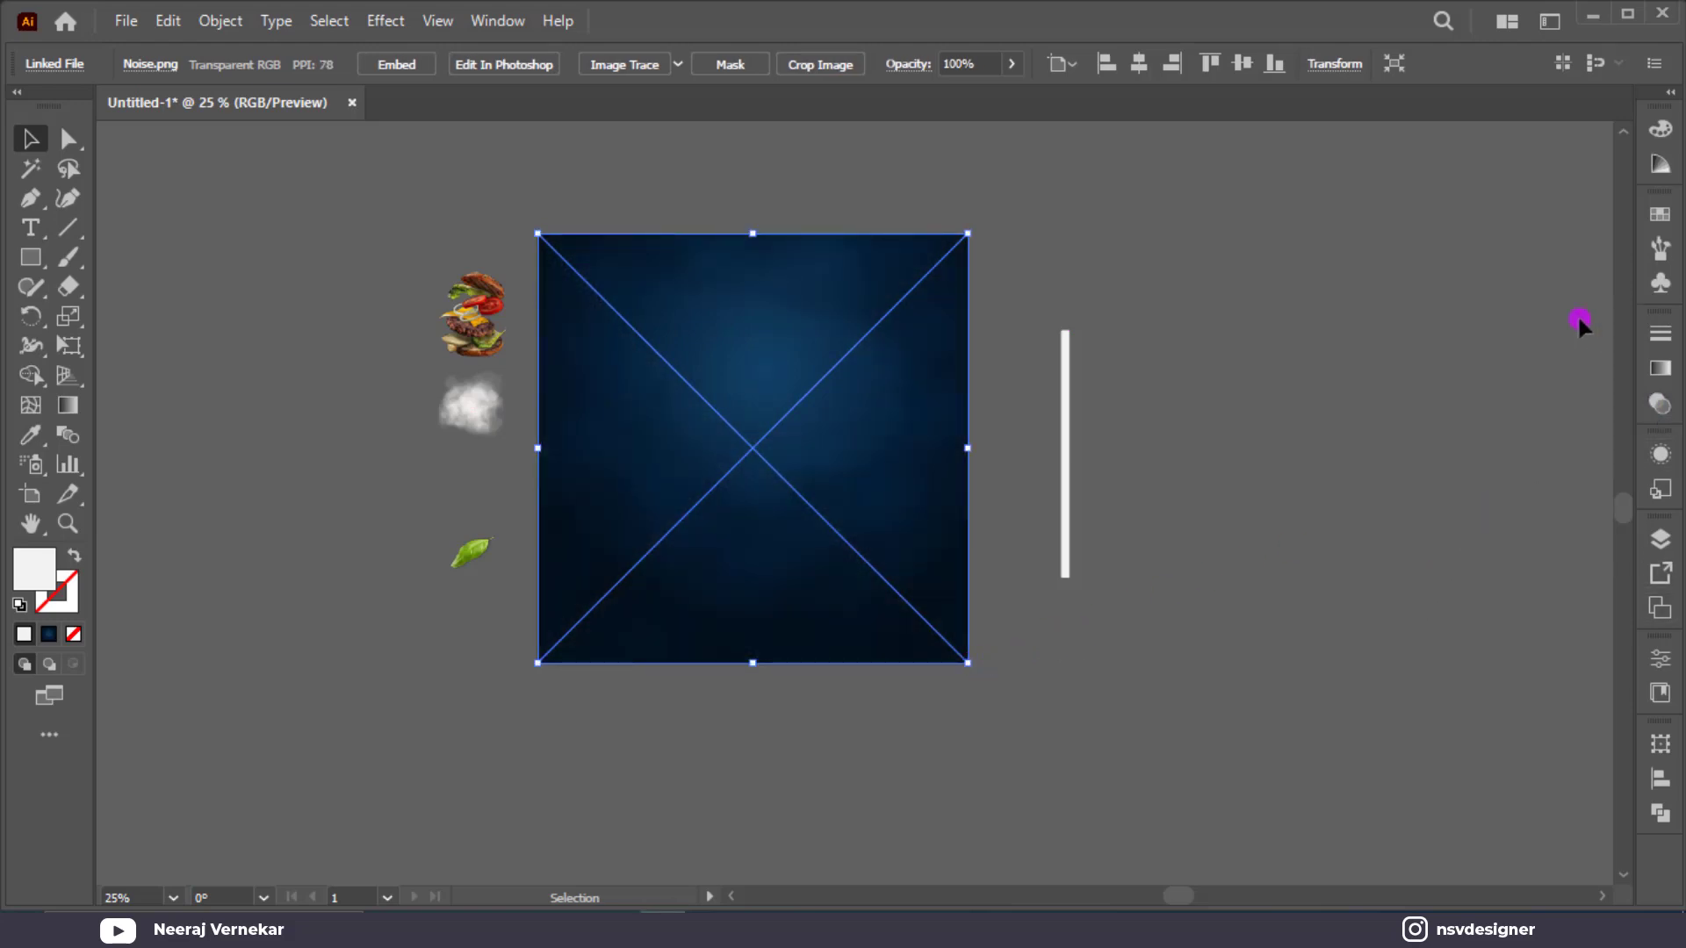
drag(764, 187, 812, 279)
Step: Narrow the tall white bar into a thin vertical line
click(1043, 165)
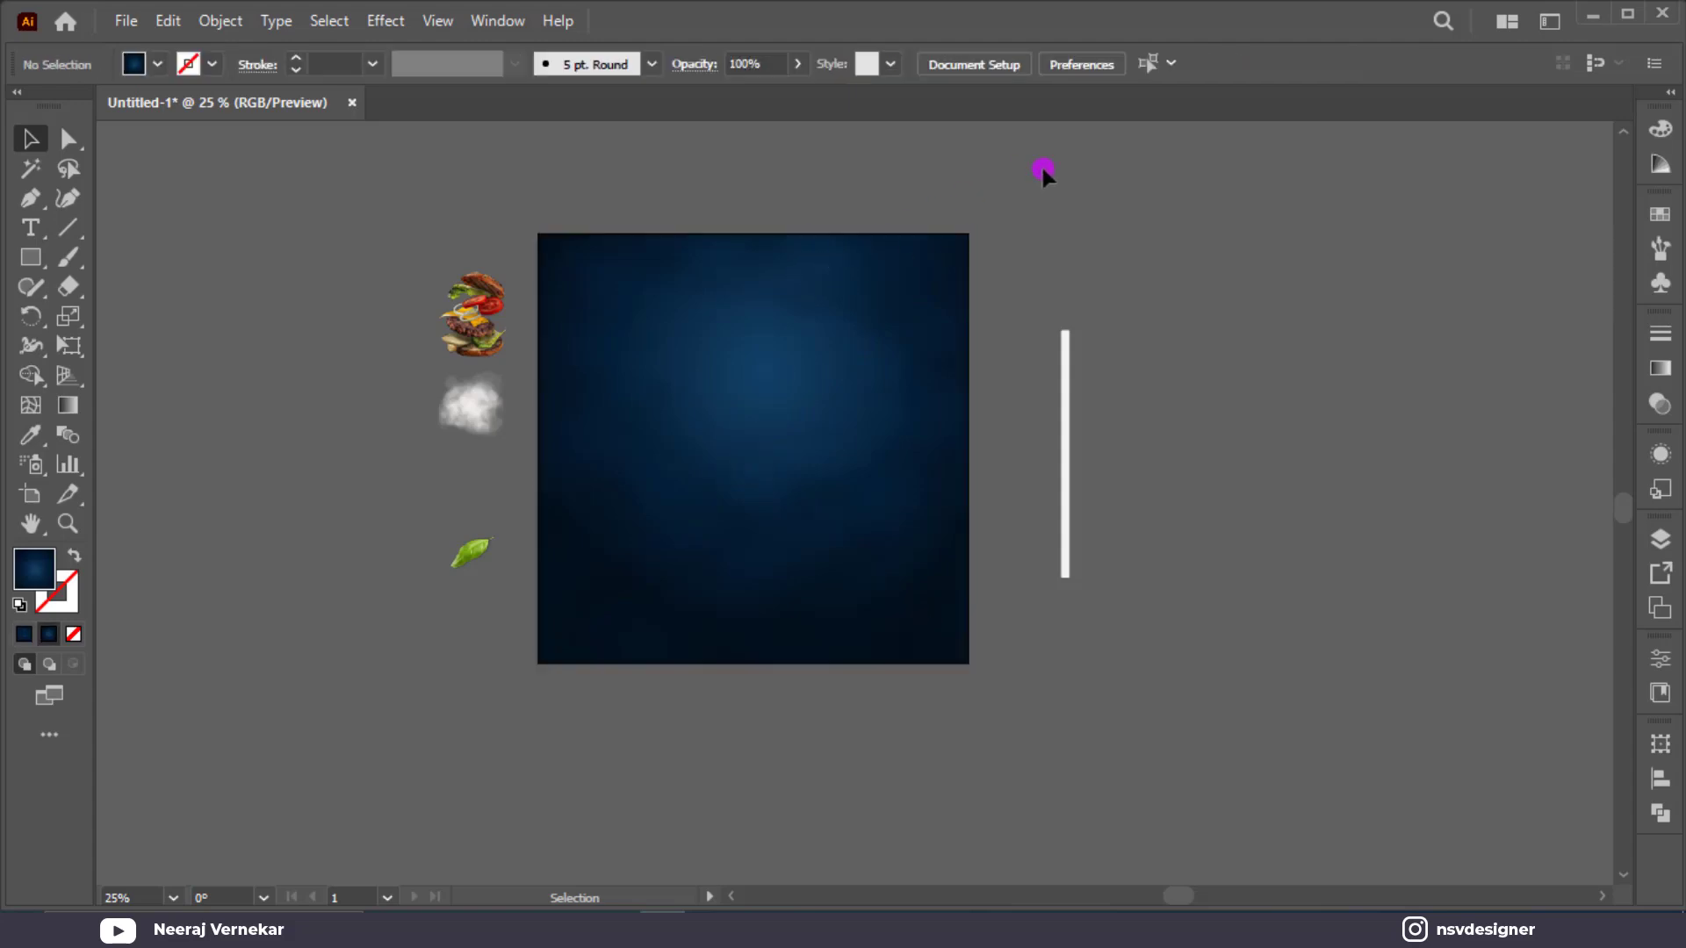
scroll(1067, 452, up, 1)
click(1067, 452)
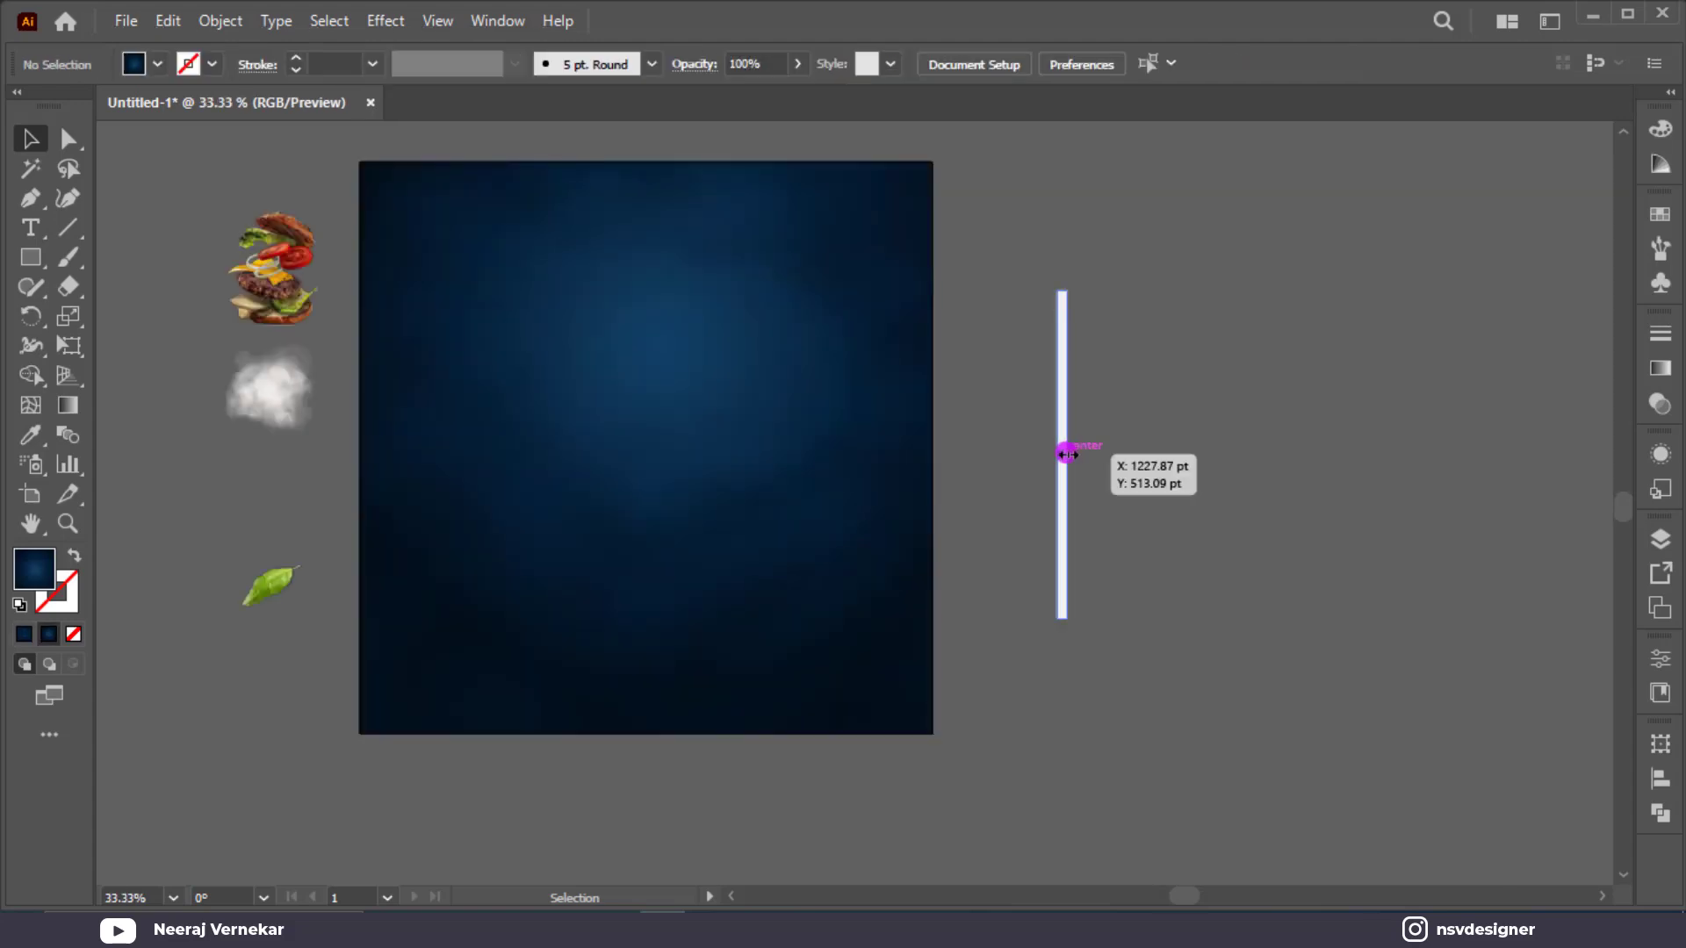
scroll(1065, 452, up, 2)
mouse_move(1061, 450)
mouse_down()
mouse_move(1047, 450)
mouse_move(1065, 445)
mouse_up()
scroll(1054, 447, down, 2)
Step: Duplicate the line with three Ctrl+D repeats, group the stripes, and move them onto the artboard's lower part
click(1141, 428)
key(ctrl+d)
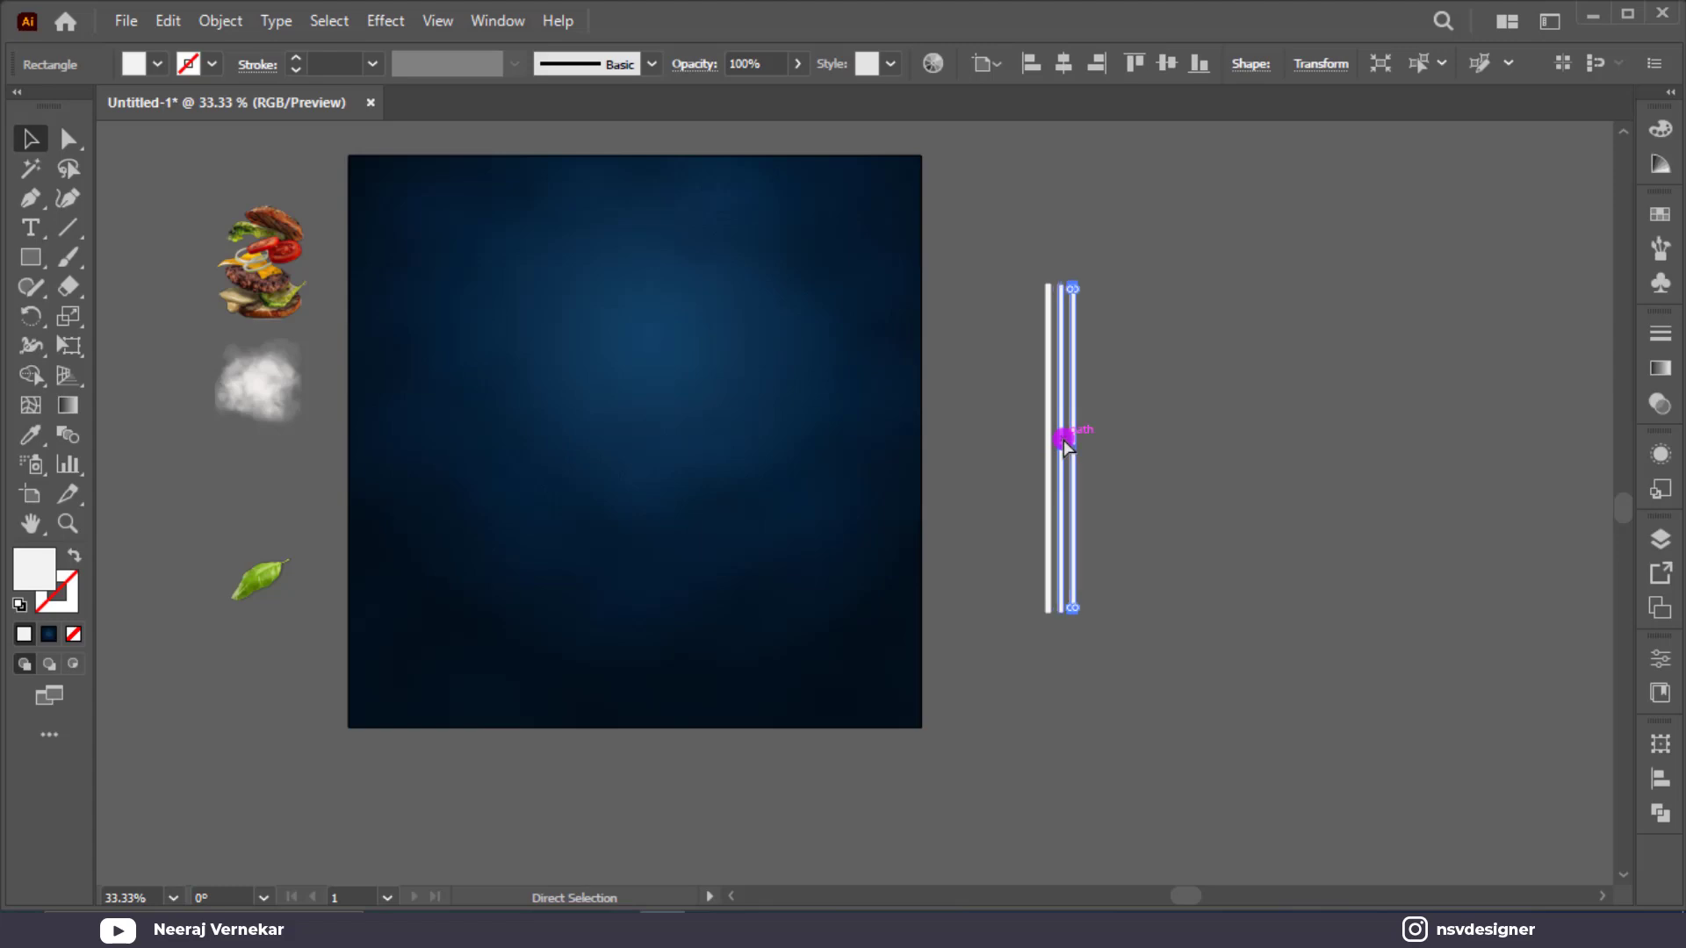
key(ctrl+d)
key(ctrl+d)
key(ctrl+d)
key(ctrl+d)
key(ctrl+d)
key(ctrl+d)
key(ctrl+d)
key(ctrl+d)
key(ctrl+d)
key(ctrl+d)
key(ctrl+d)
key(ctrl+d)
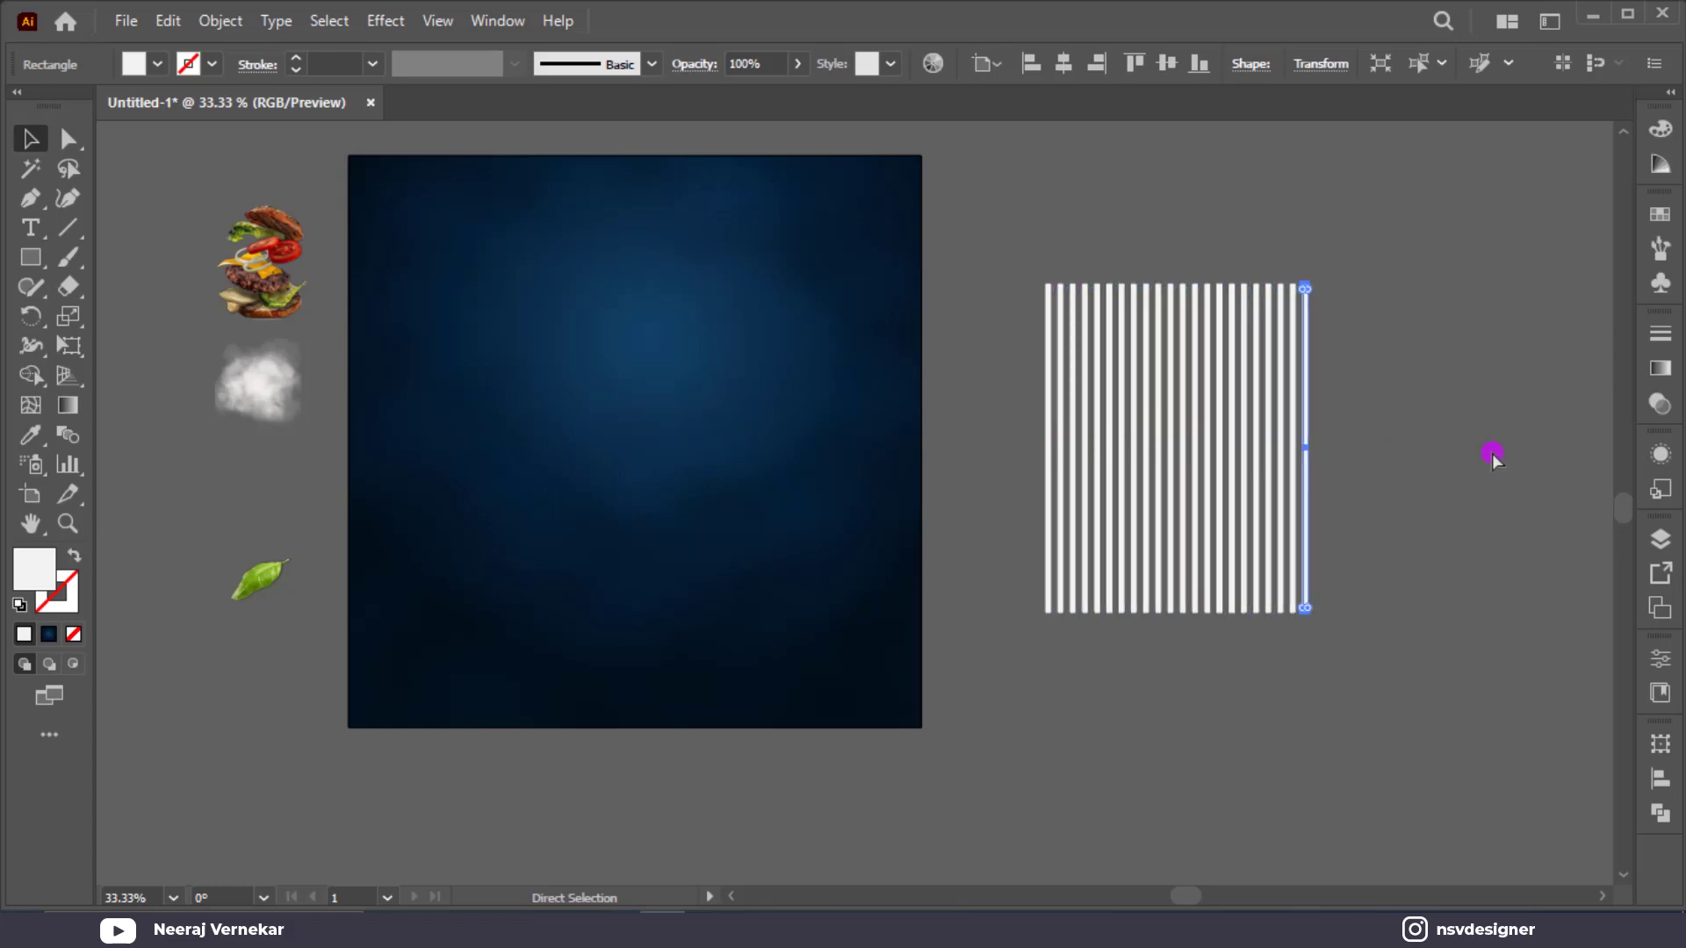
key(ctrl+d)
key(ctrl+d)
key(ctrl+d)
key(ctrl+d)
key(ctrl+d)
key(ctrl+d)
key(ctrl+d)
key(ctrl+d)
key(ctrl+d)
key(ctrl+d)
key(ctrl+d)
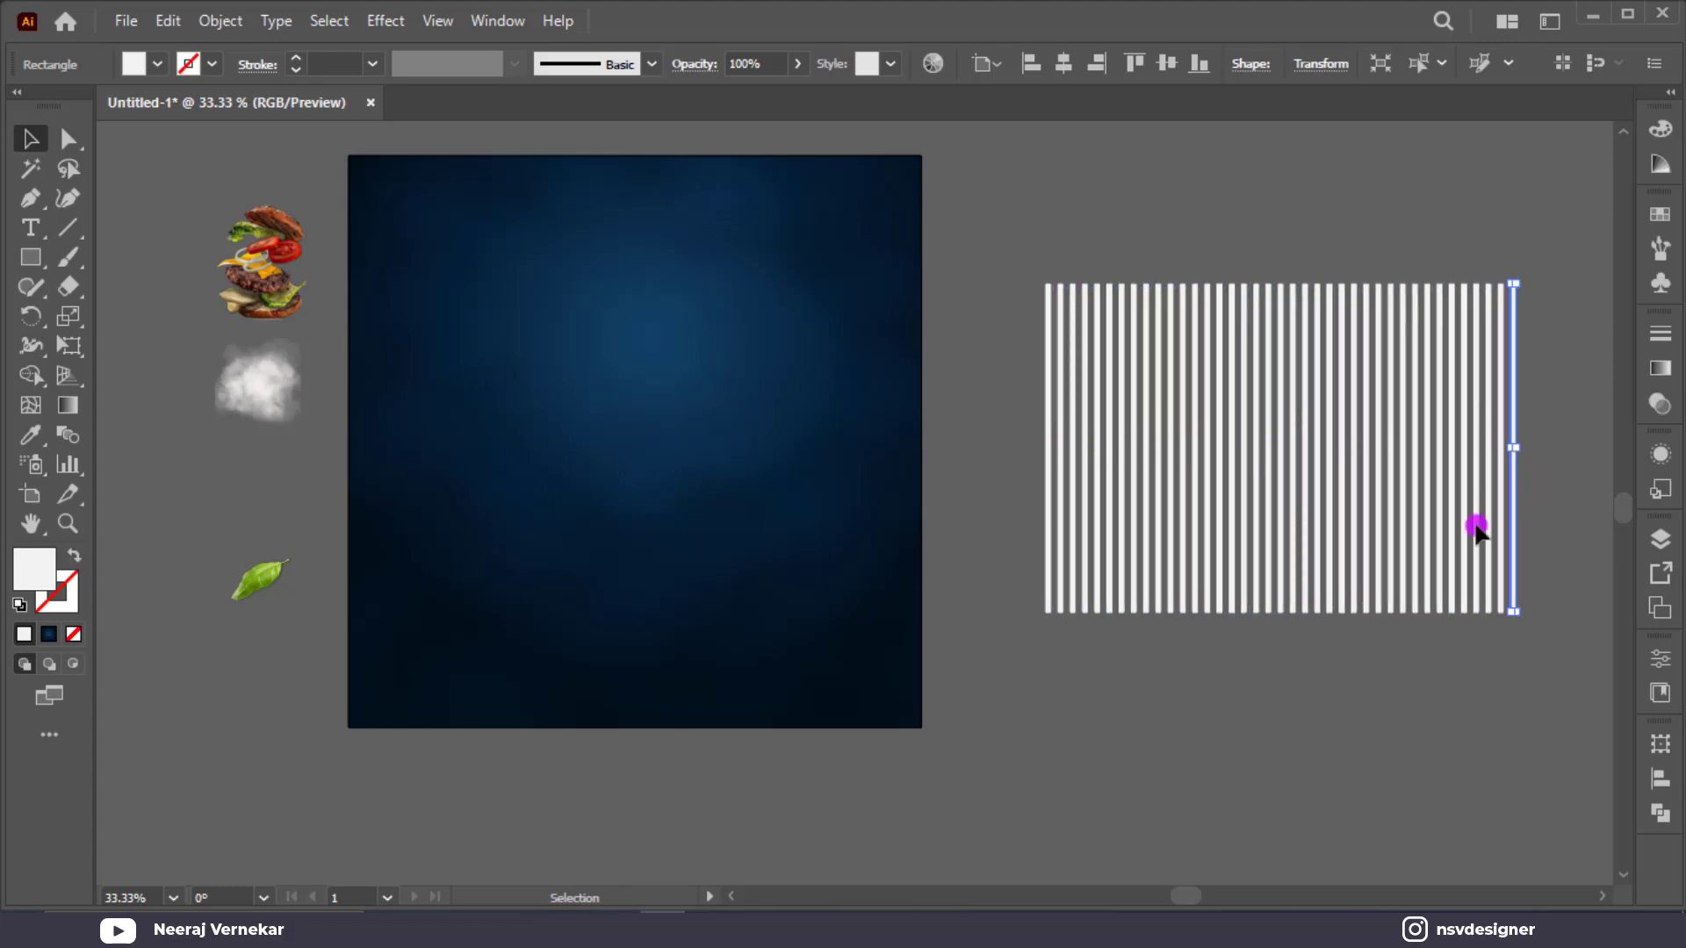
drag(1539, 479, 971, 560)
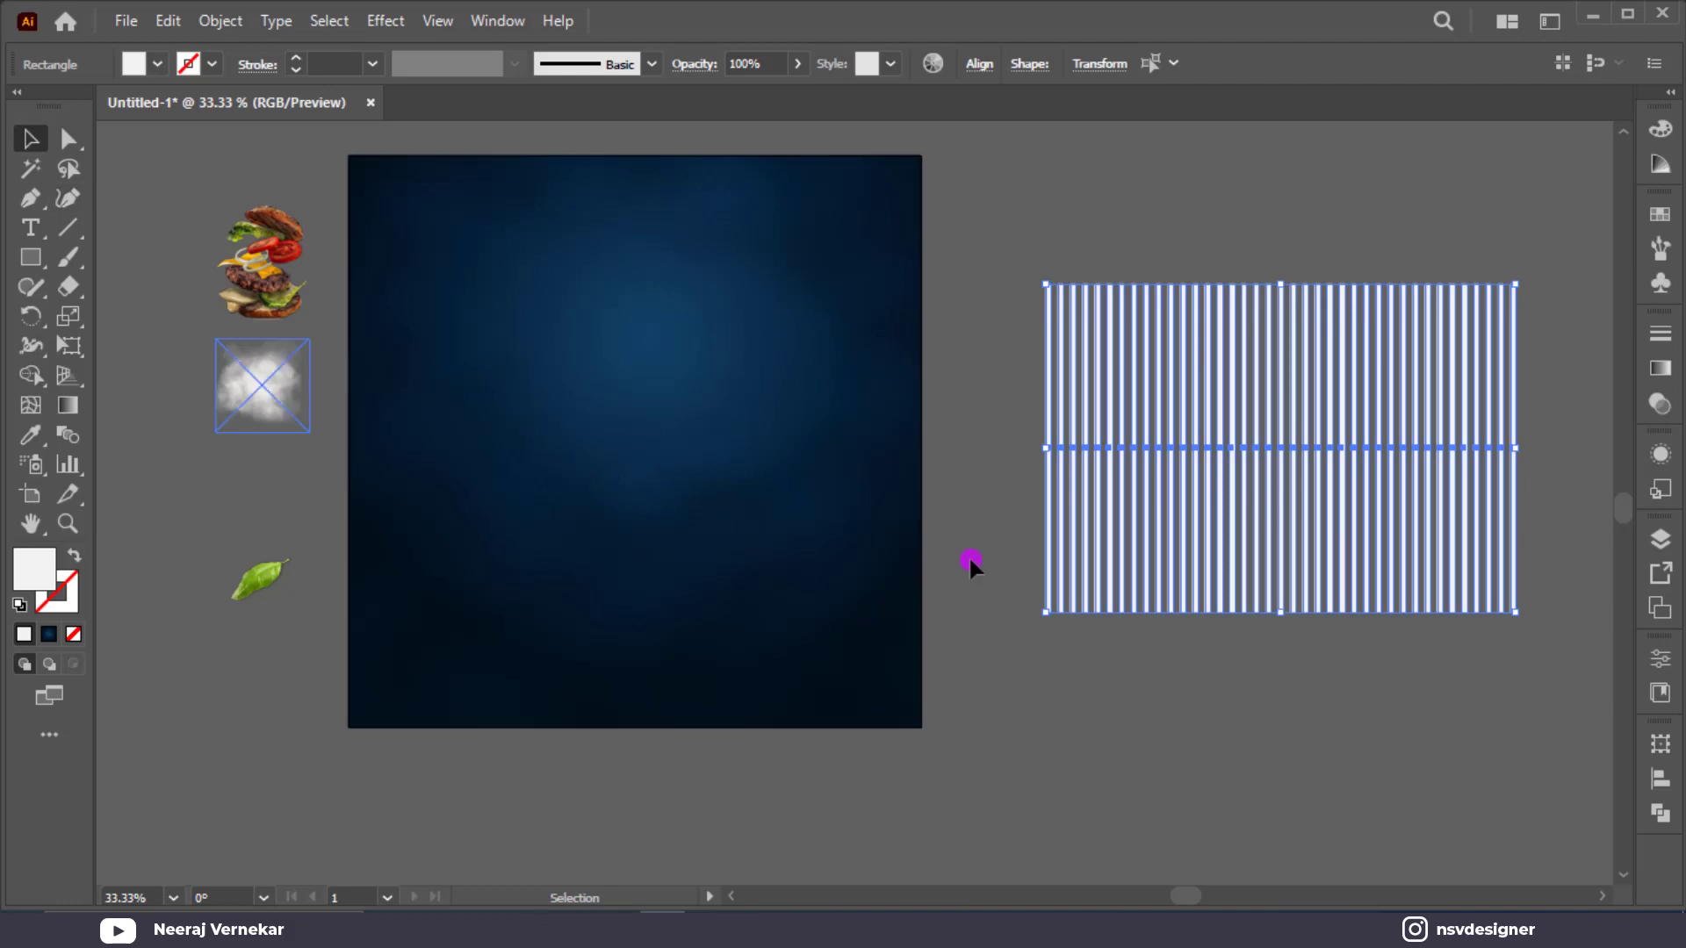
key(ctrl+g)
drag(1347, 539, 710, 740)
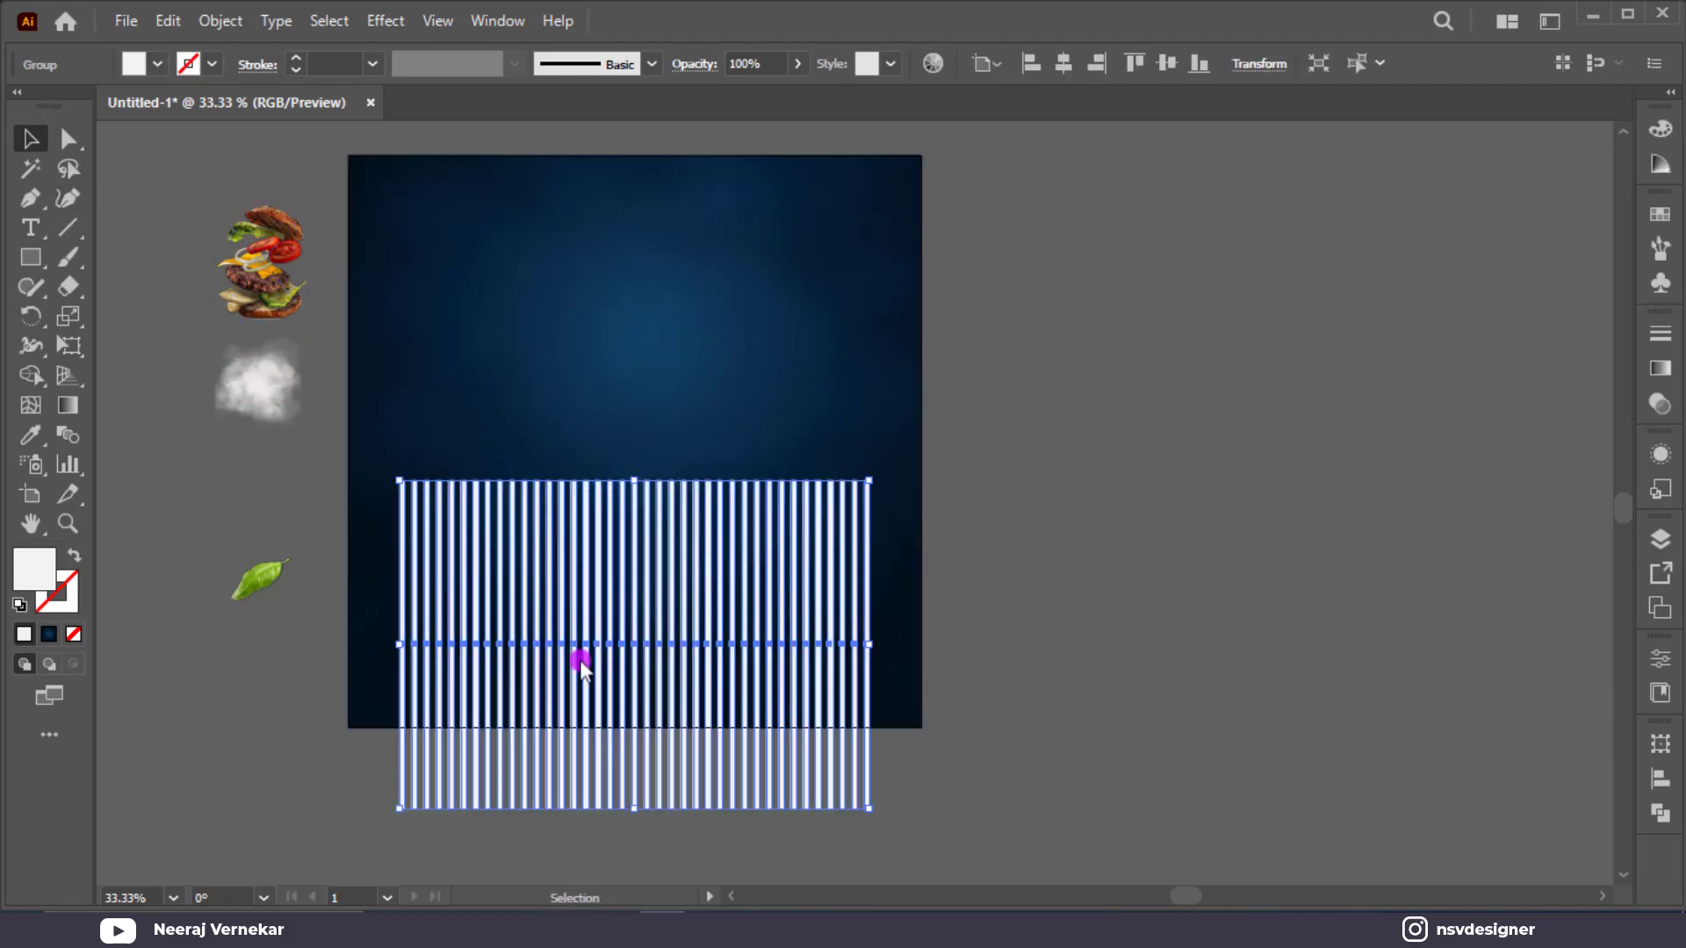
Step: Perspective-distort the stripe group so its bottom edge fans wider
click(81, 351)
click(185, 313)
scroll(237, 332, down, 2)
scroll(237, 332, down, 1)
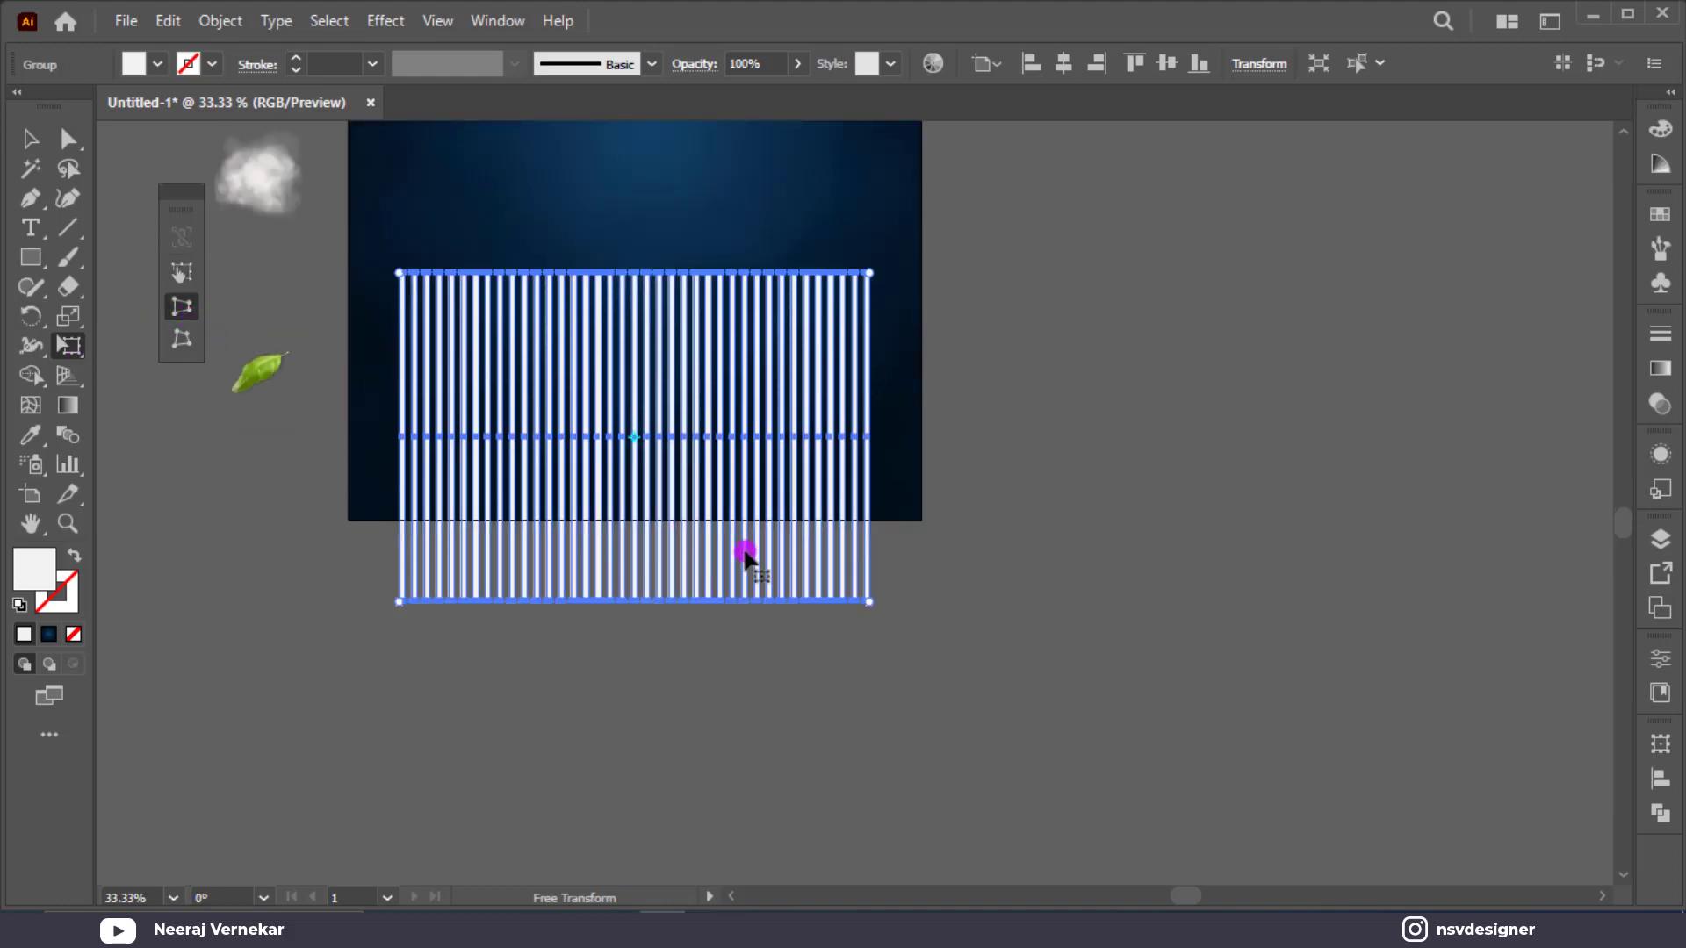
drag(868, 603, 1150, 601)
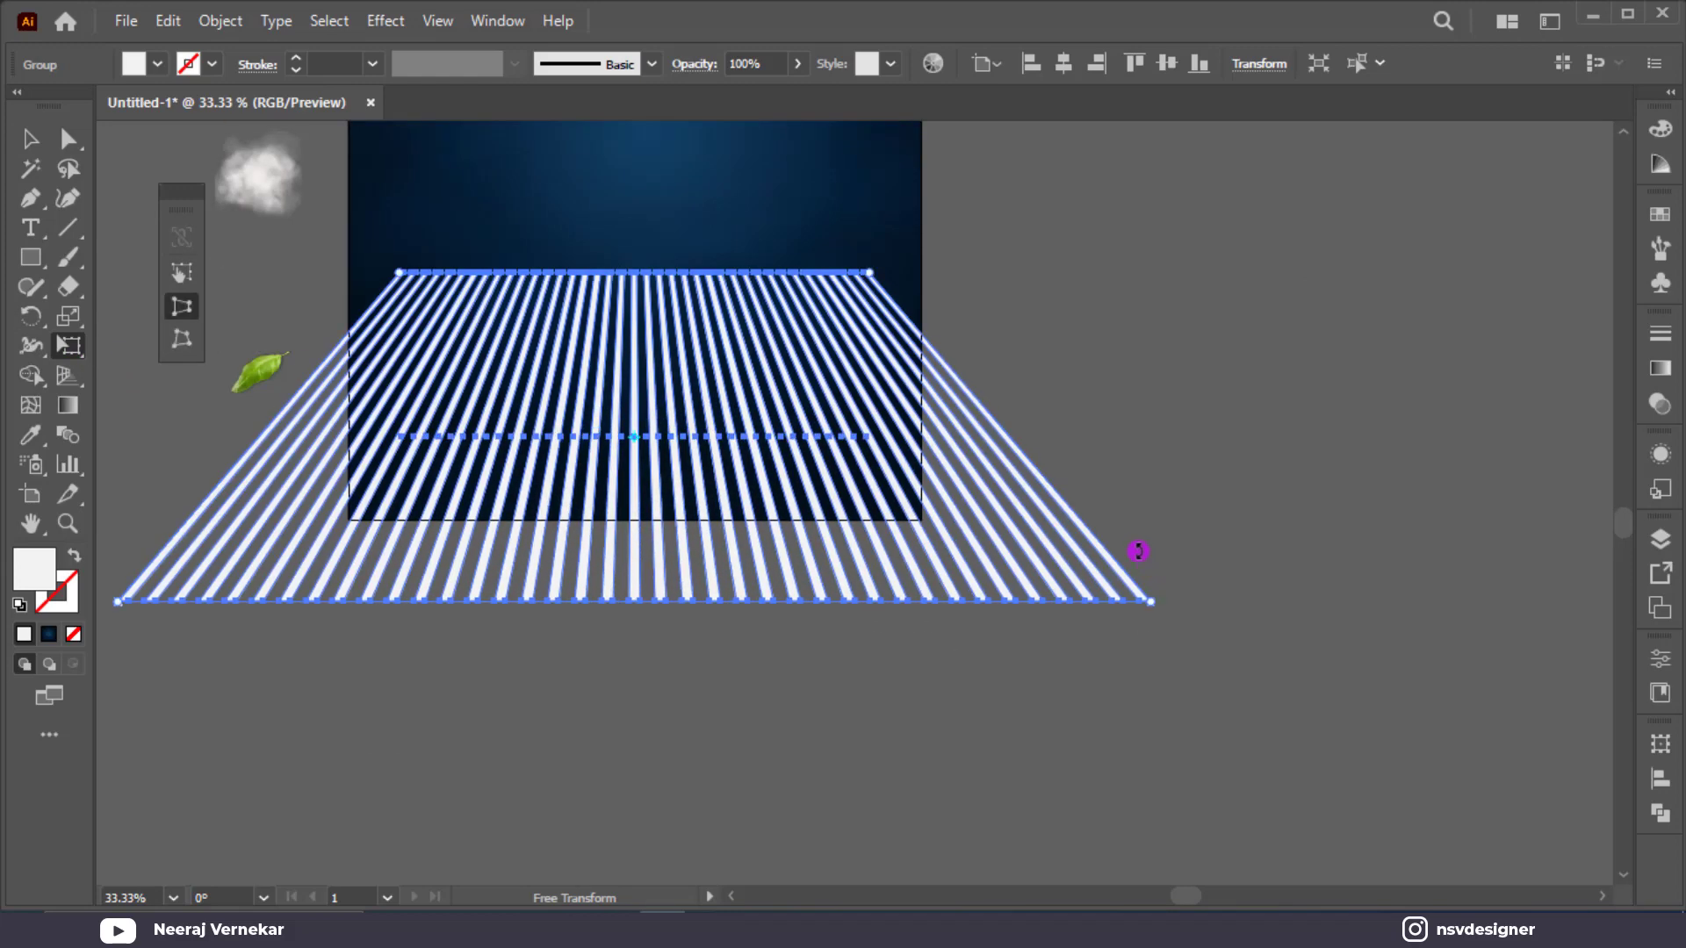
drag(932, 349, 867, 379)
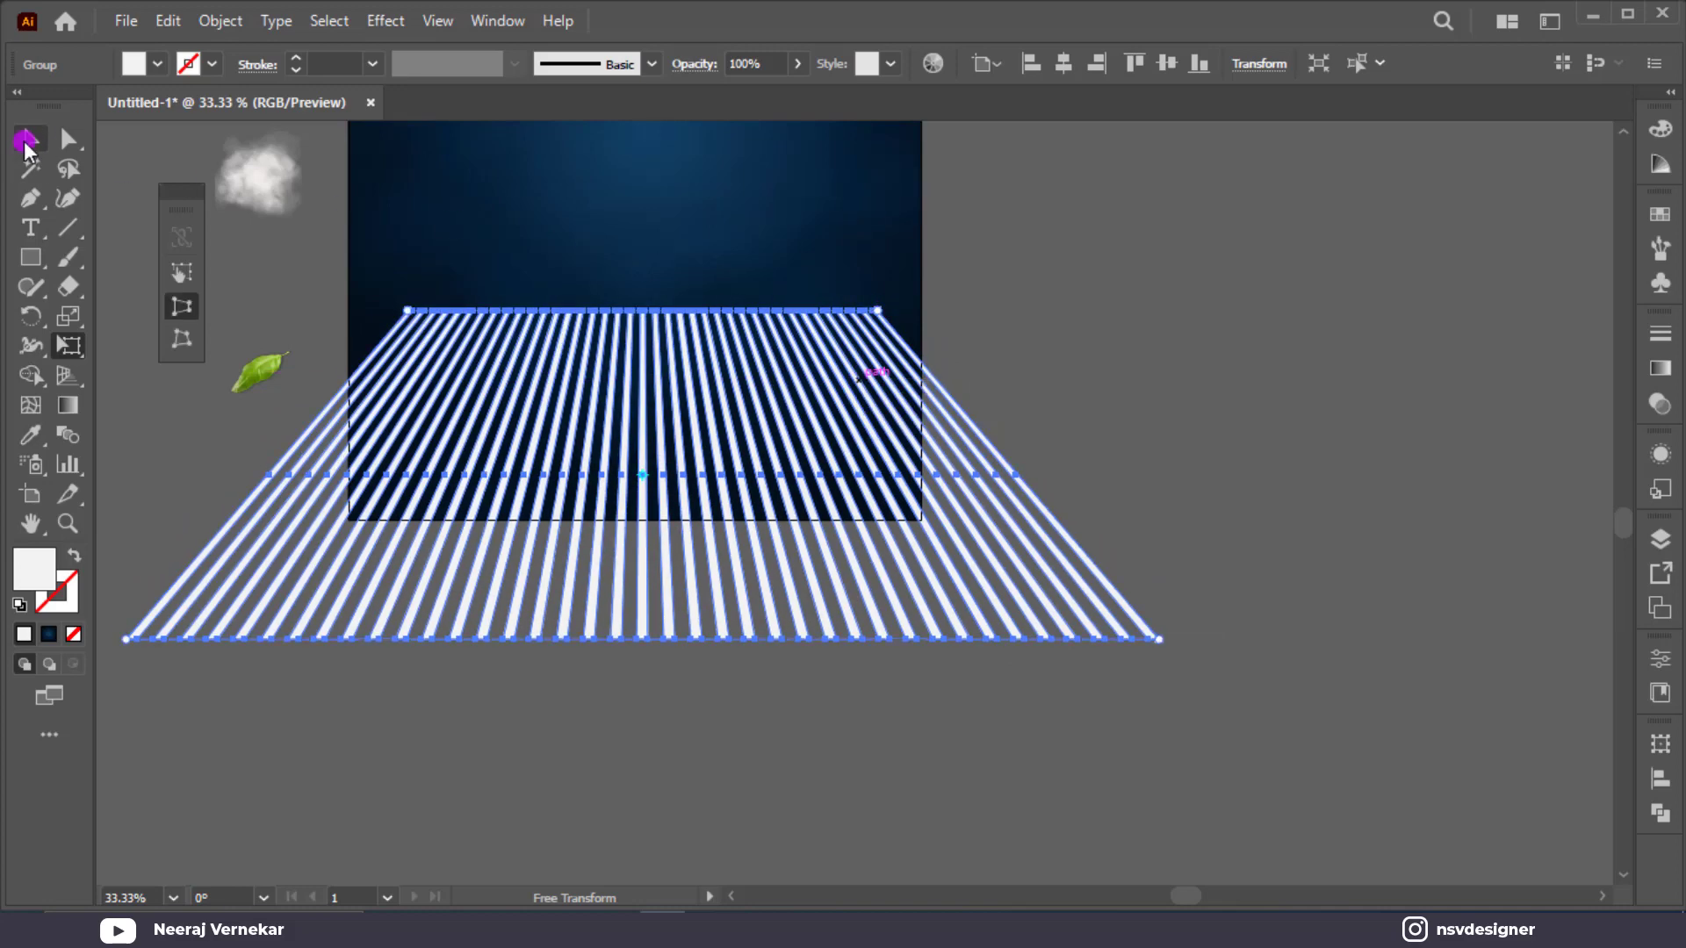
Step: Widen and shorten the stripe floor, move the leaf image up, and lower the floor
click(26, 141)
drag(1157, 478, 1308, 473)
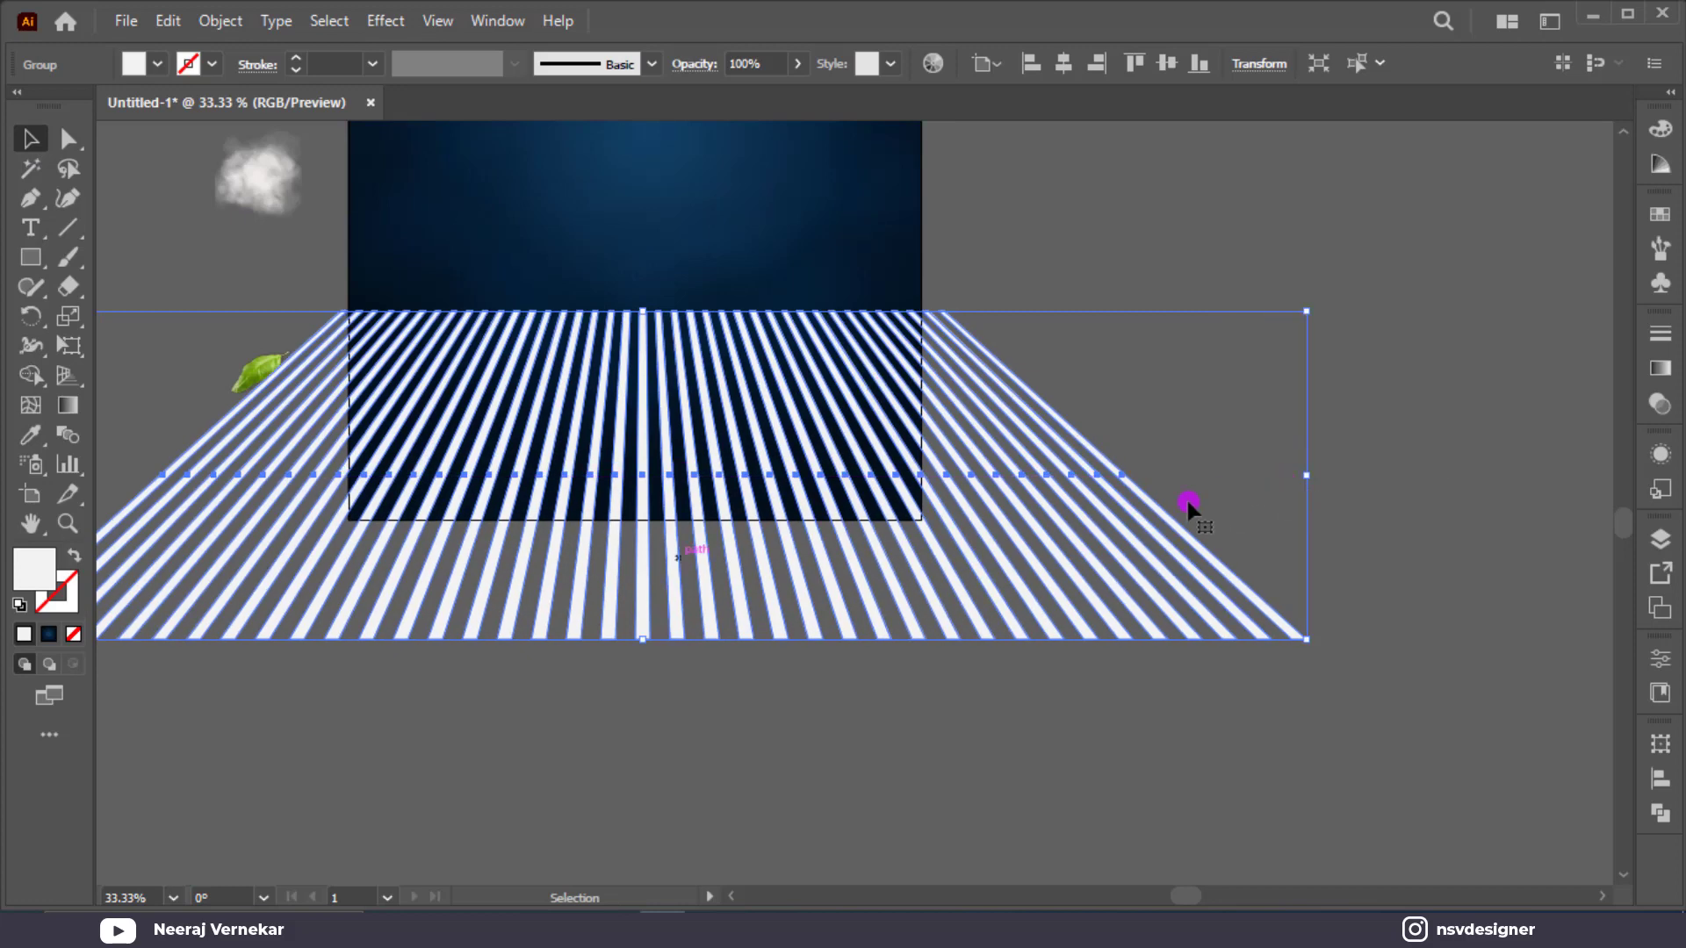
drag(644, 640, 672, 573)
drag(248, 365, 239, 255)
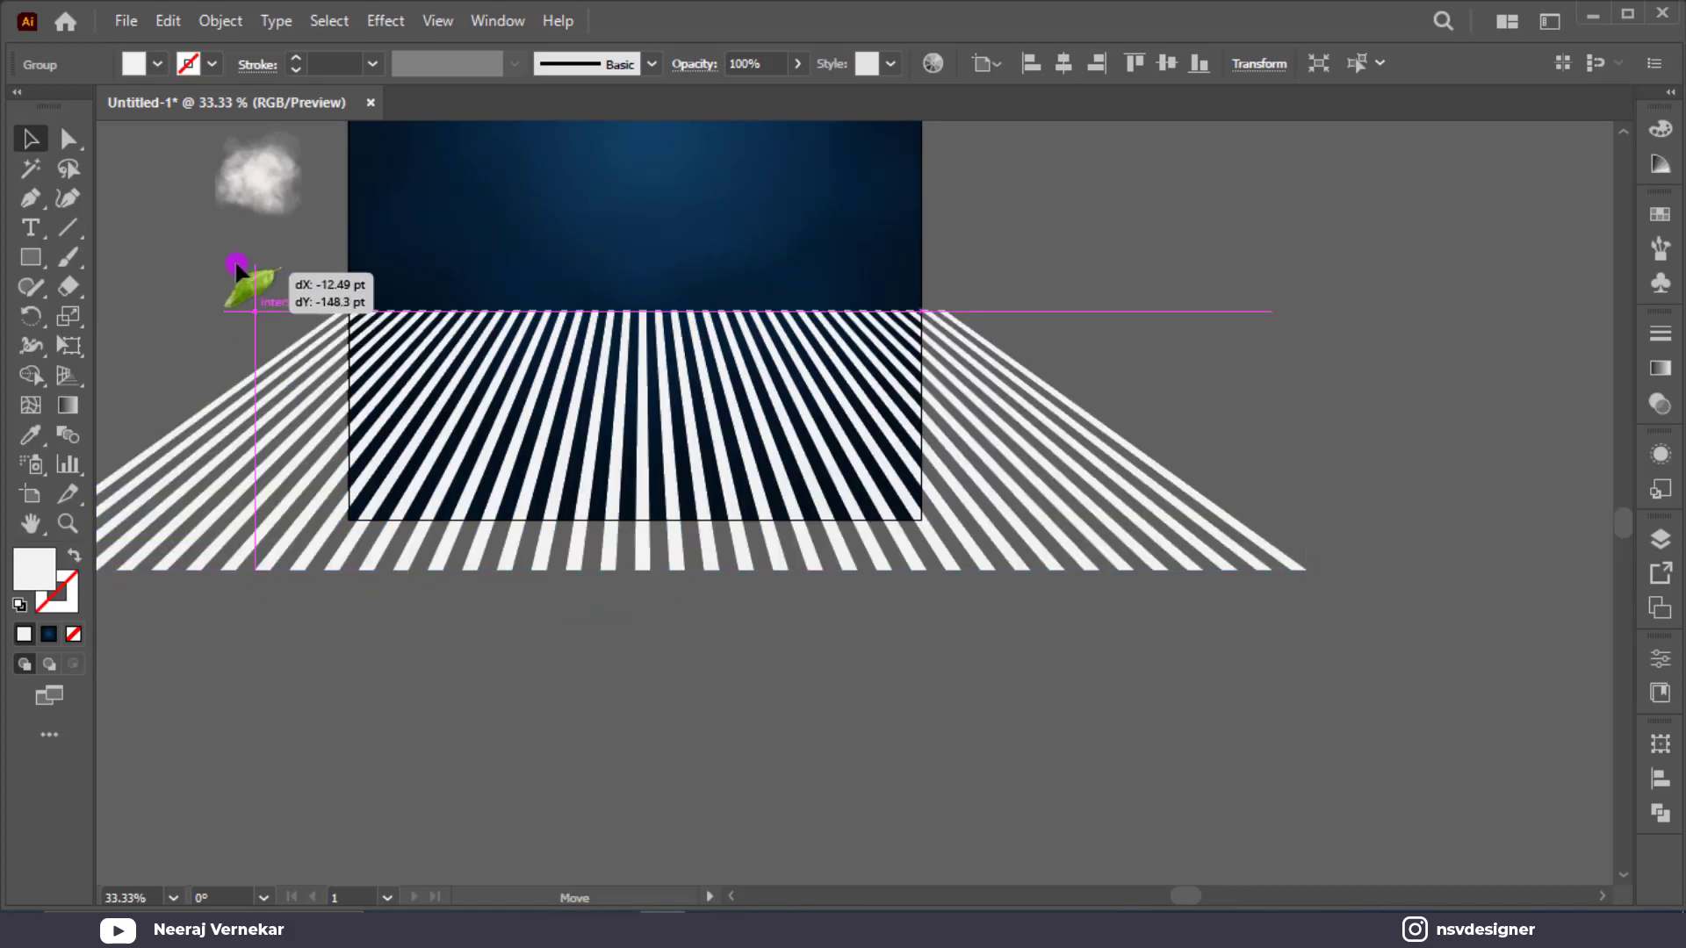
click(726, 471)
drag(840, 478, 836, 501)
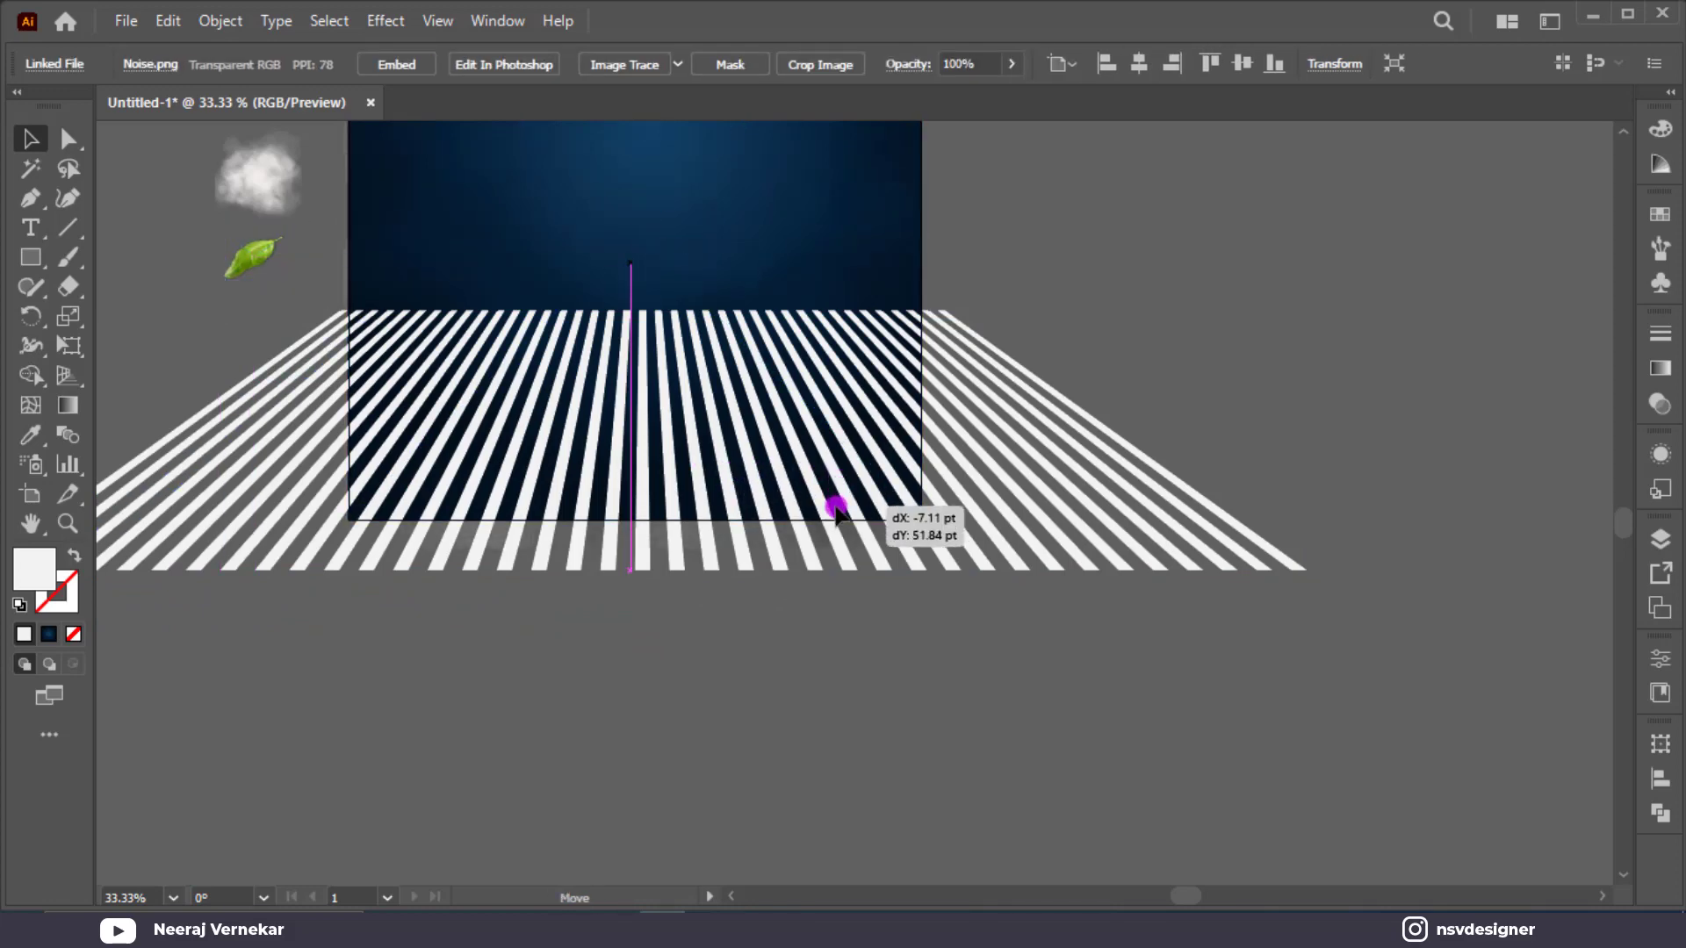
drag(1054, 464, 1034, 492)
key(ctrl+0)
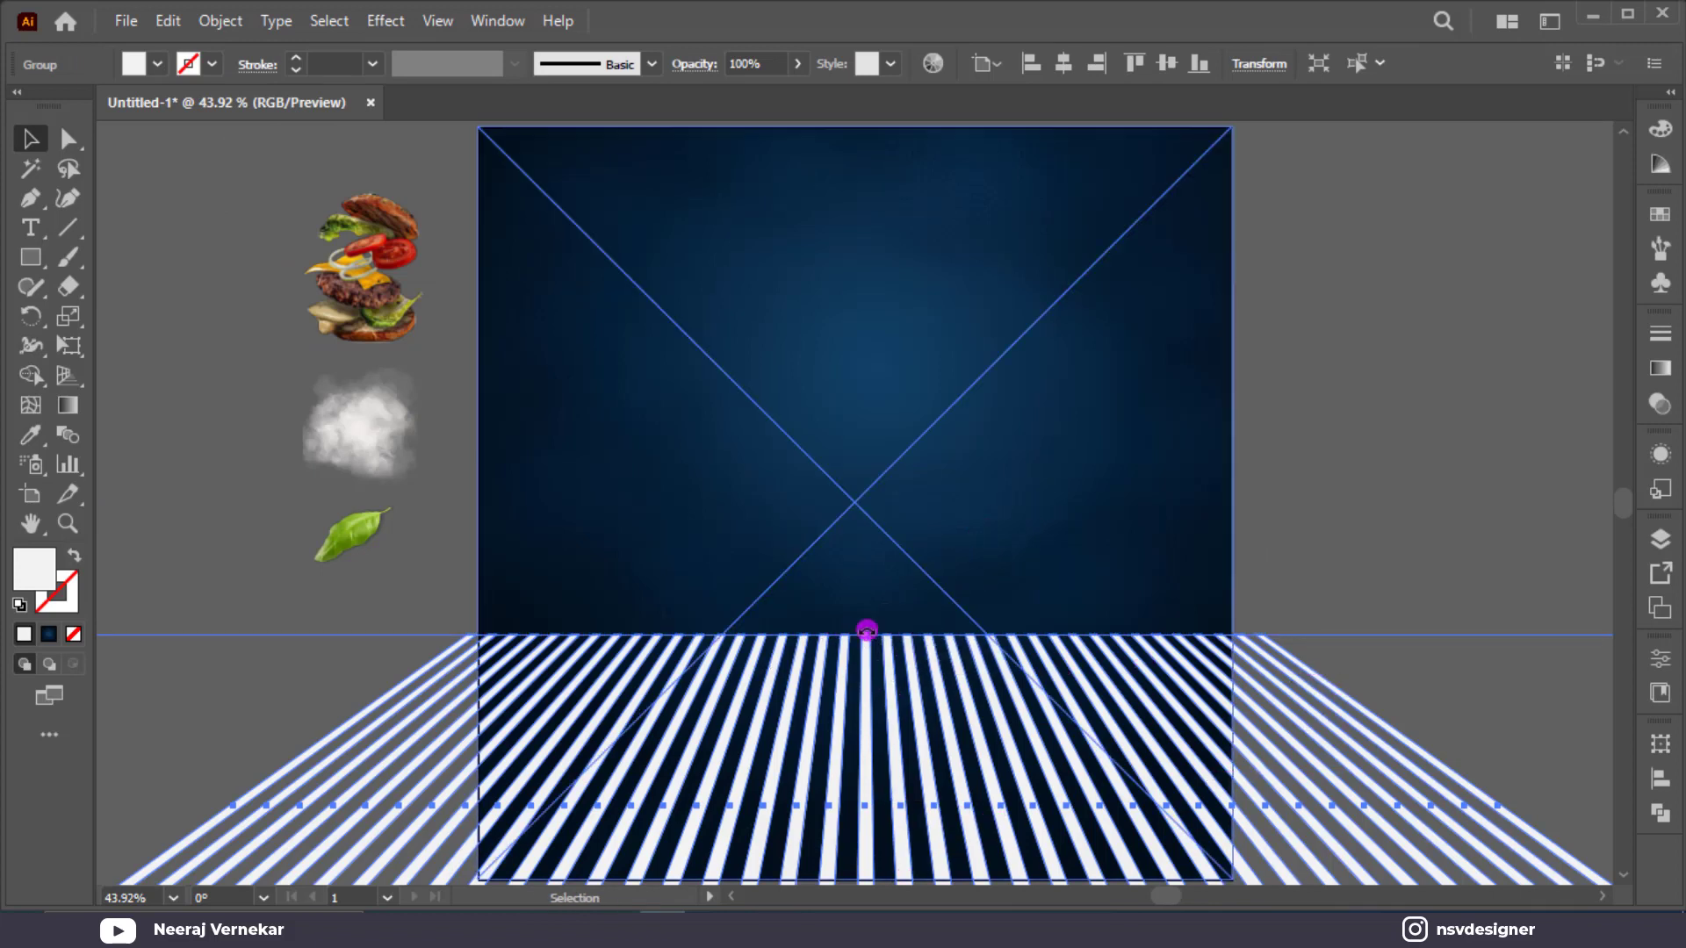
Step: Bring the stripe floor's top edge down and shorten it from the bottom
drag(868, 630, 867, 658)
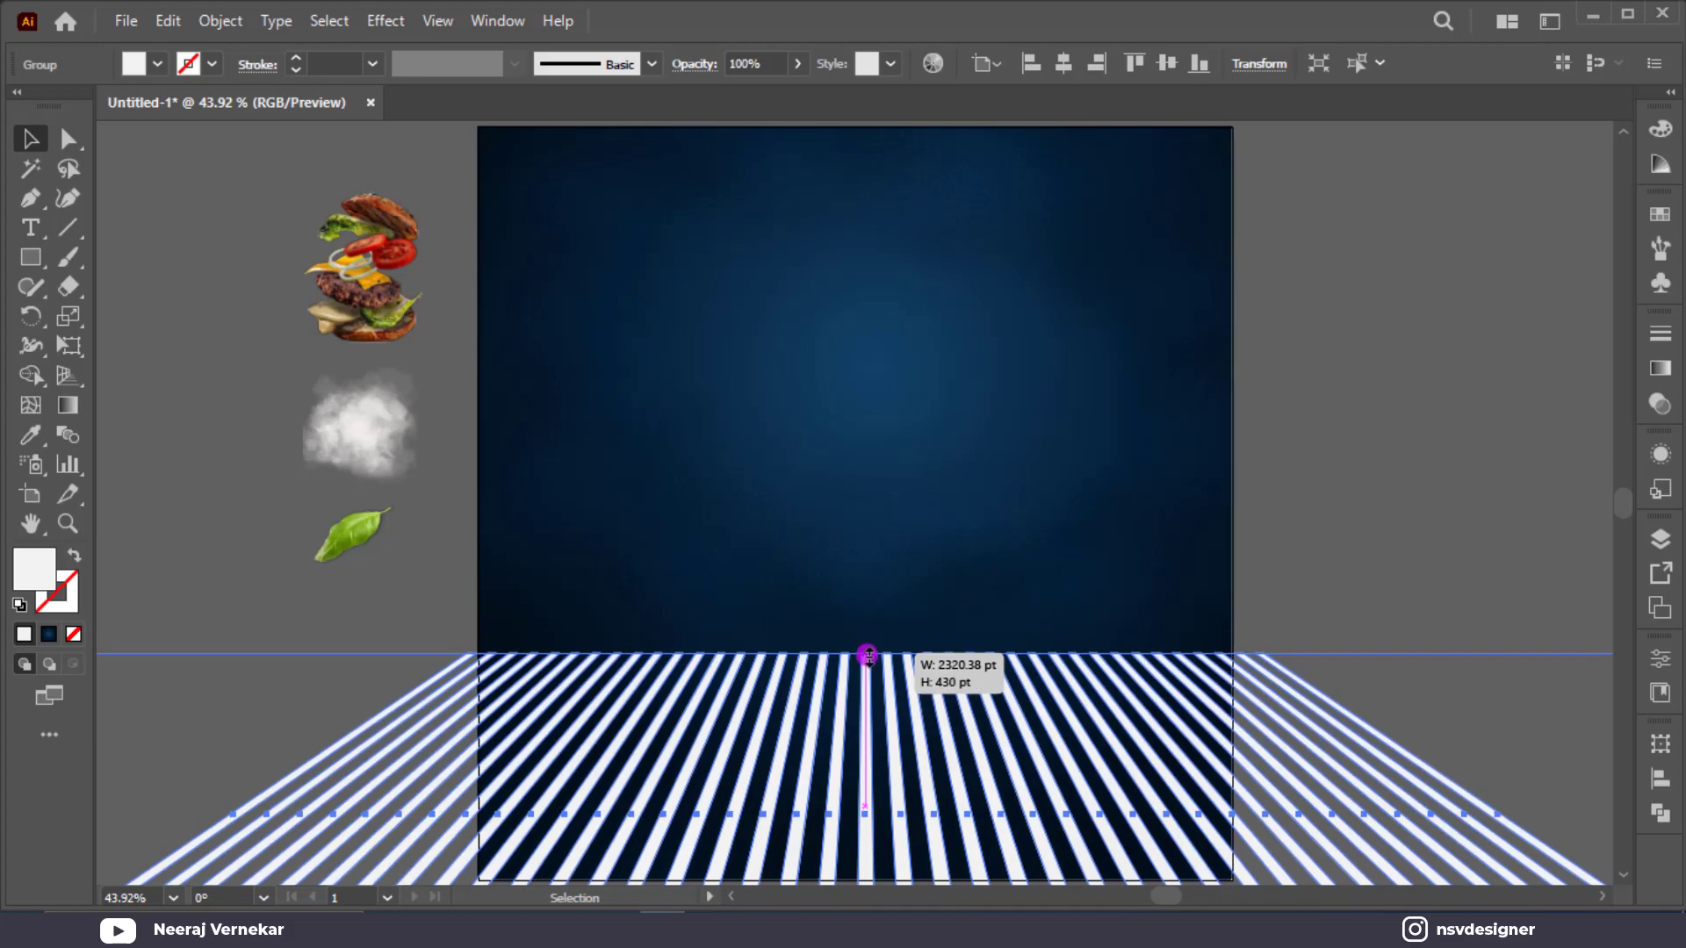
click(1424, 560)
scroll(1382, 581, down, 1)
scroll(1384, 588, down, 5)
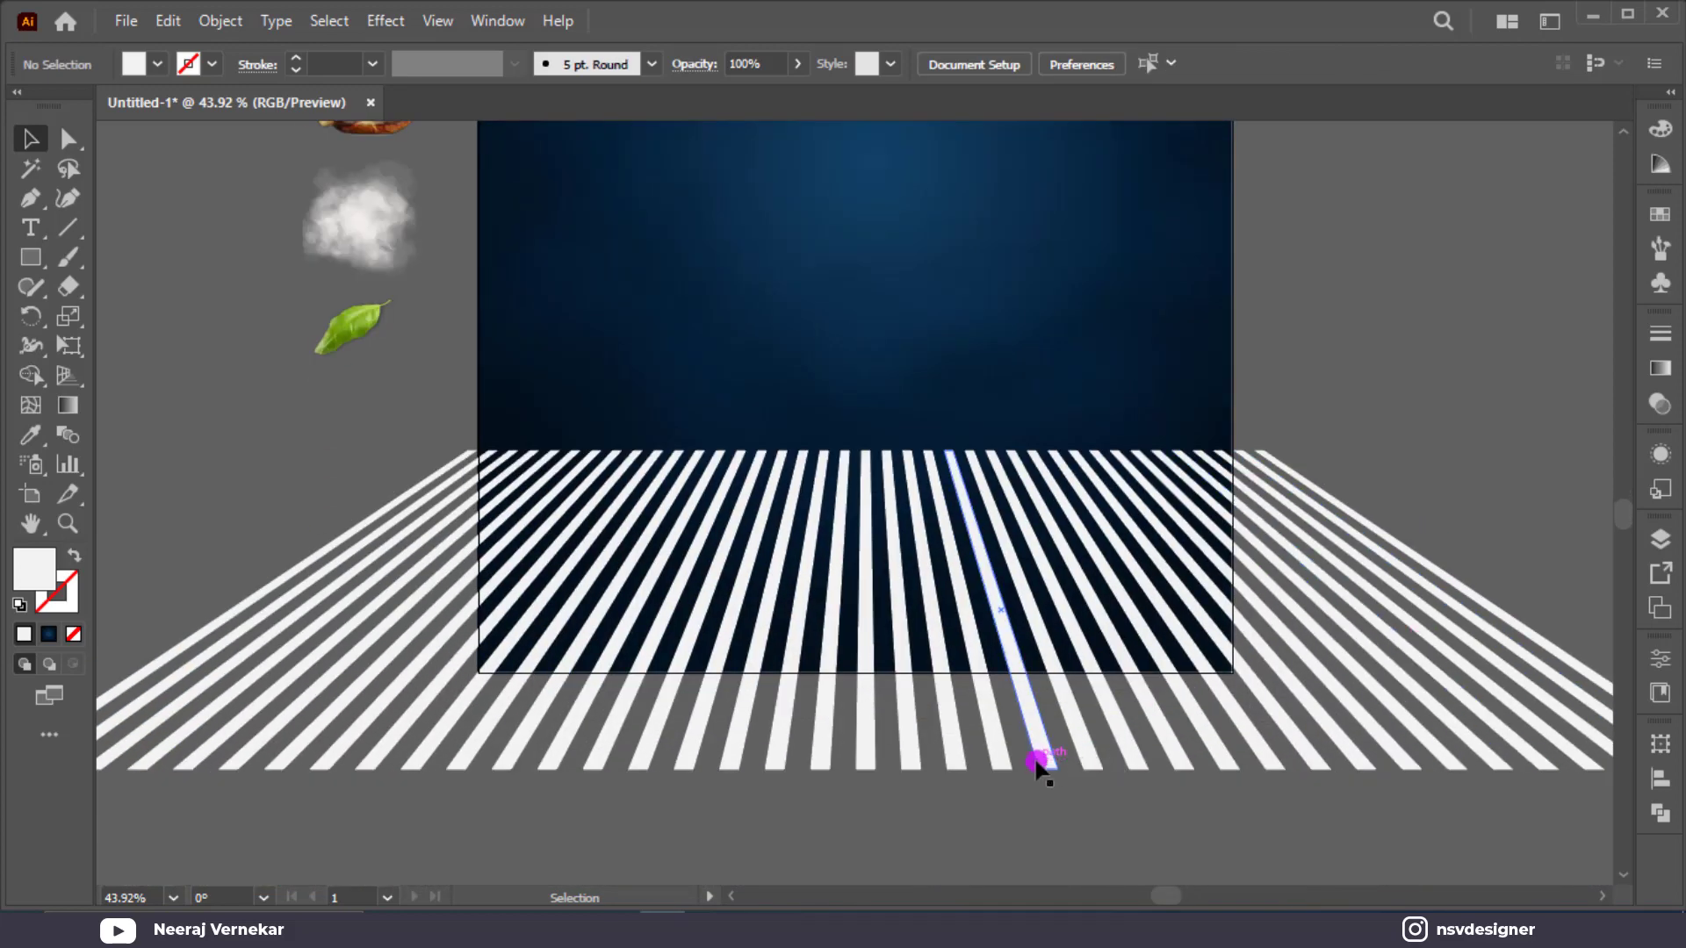
click(1010, 761)
mouse_move(863, 773)
mouse_down()
mouse_move(865, 720)
mouse_move(952, 720)
mouse_up()
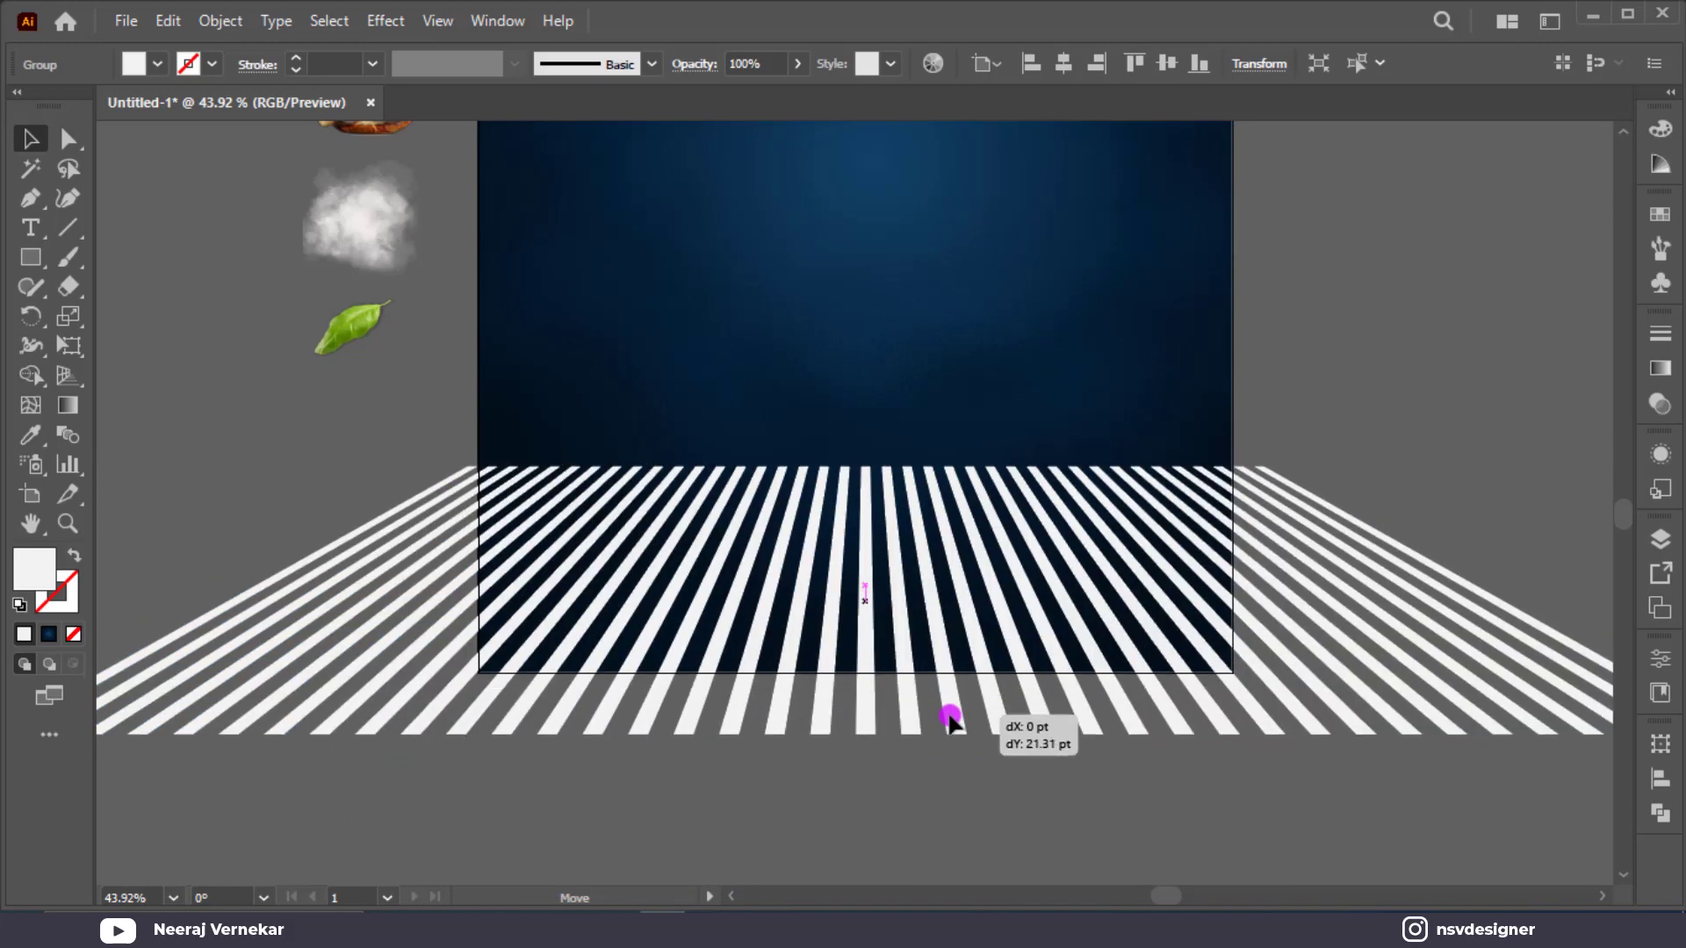
click(1327, 405)
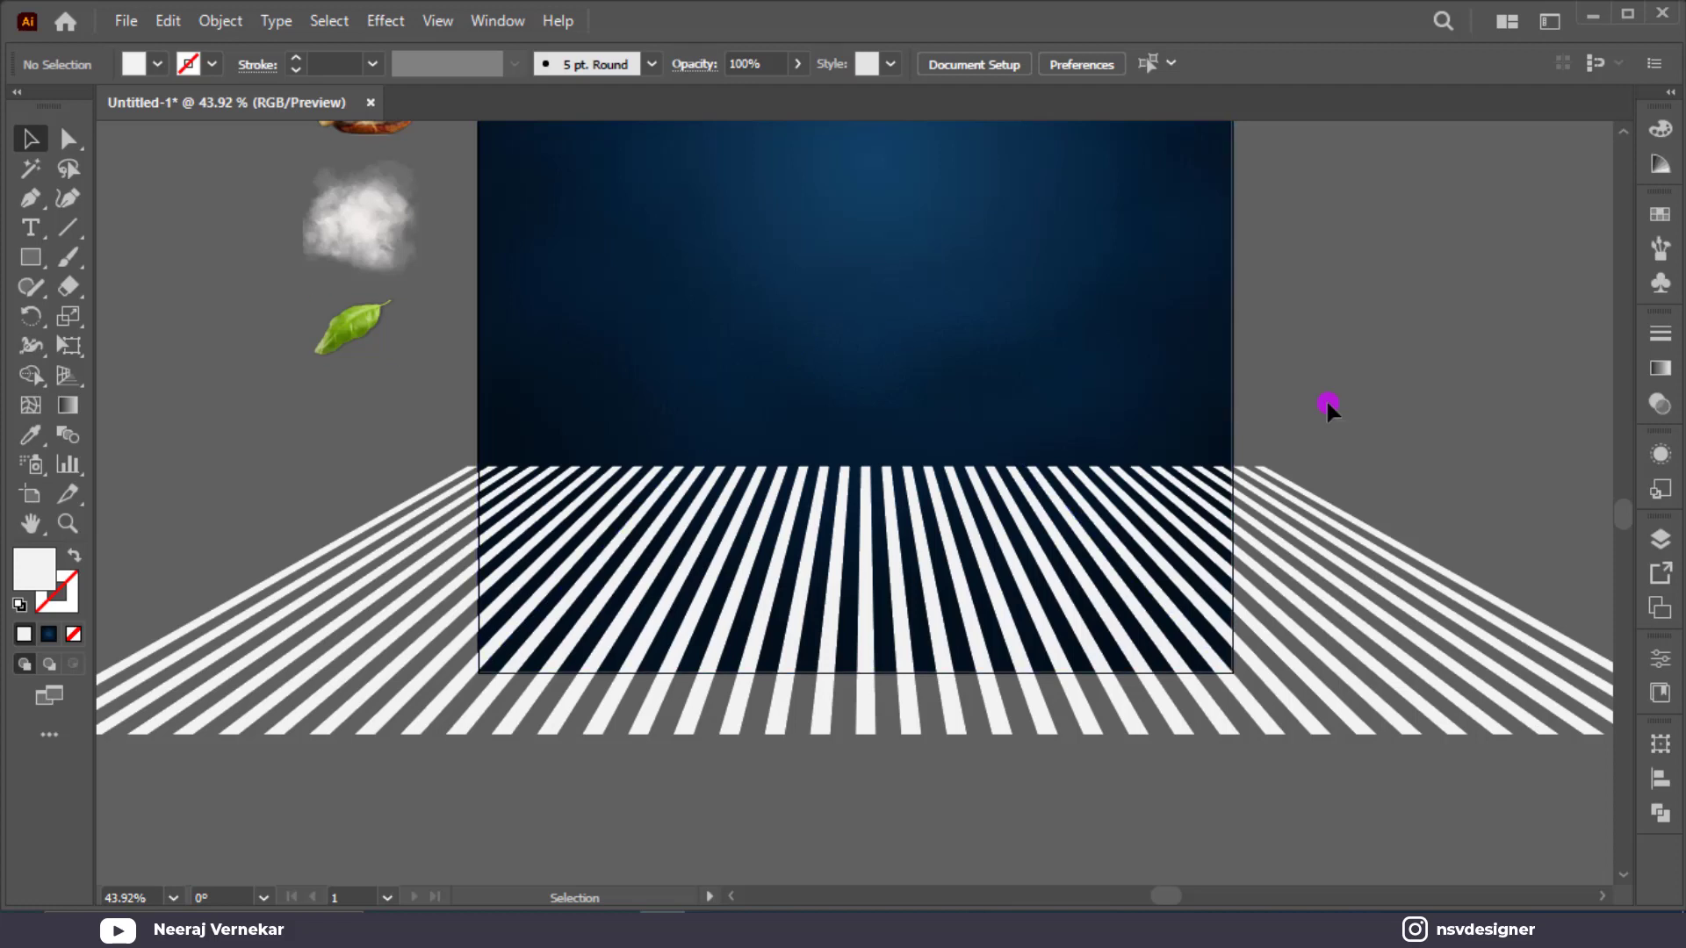
Step: Draw a wide white ellipse over the stripe floor
key(m)
drag(53, 277, 150, 317)
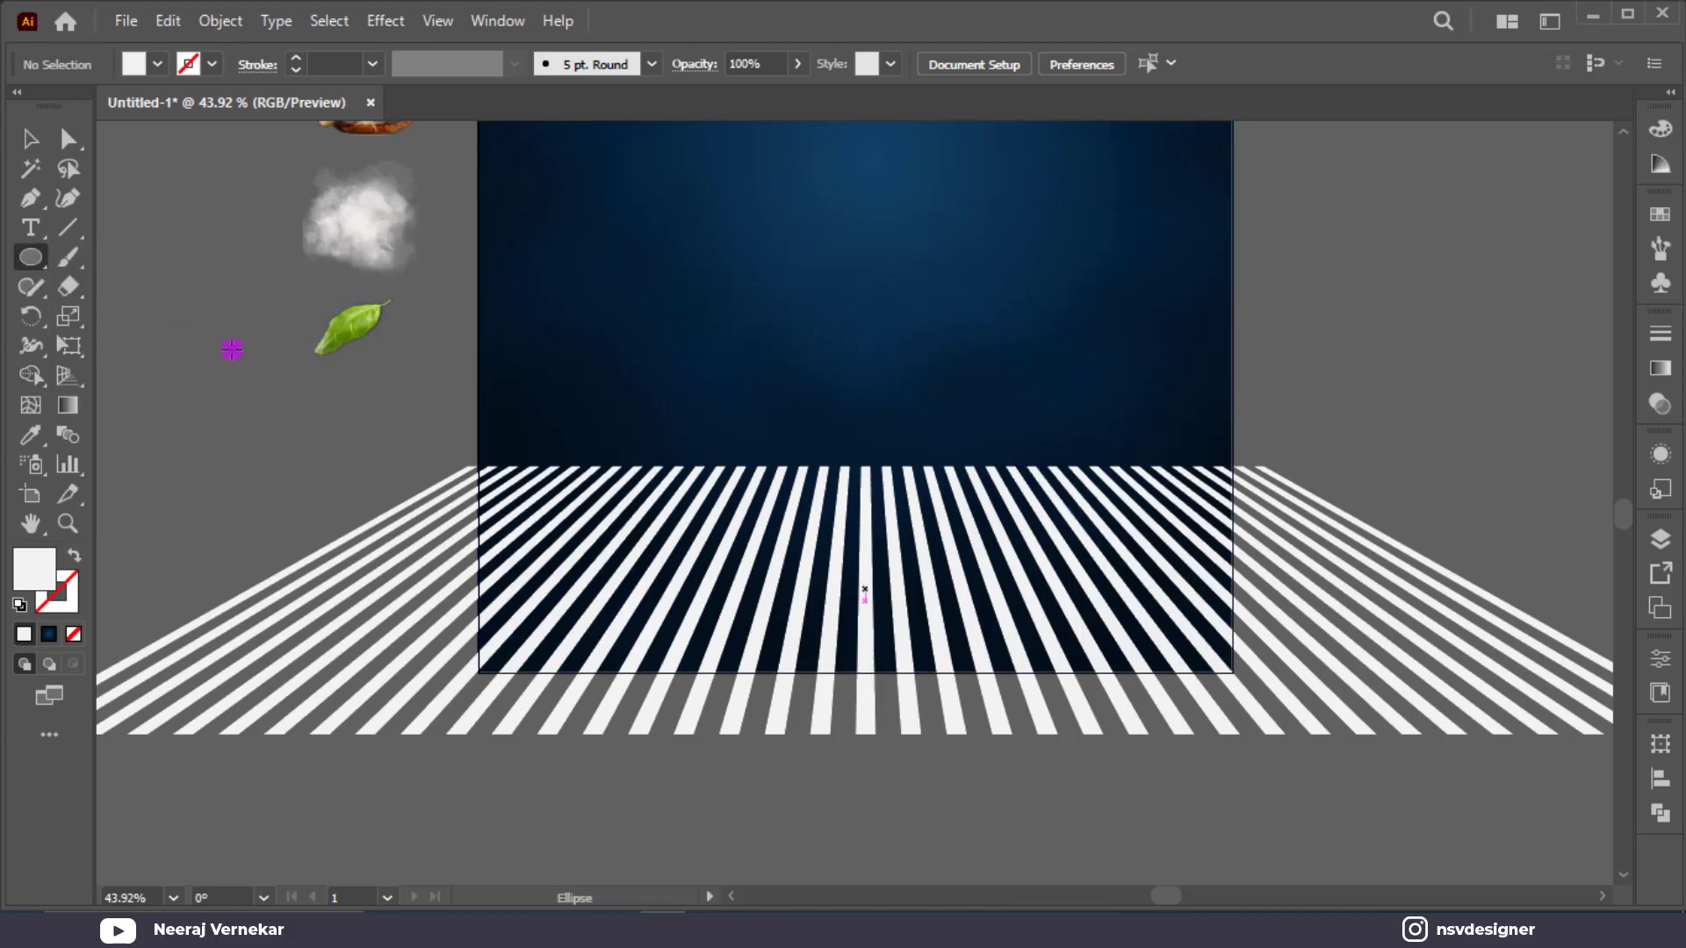
drag(795, 537, 1260, 652)
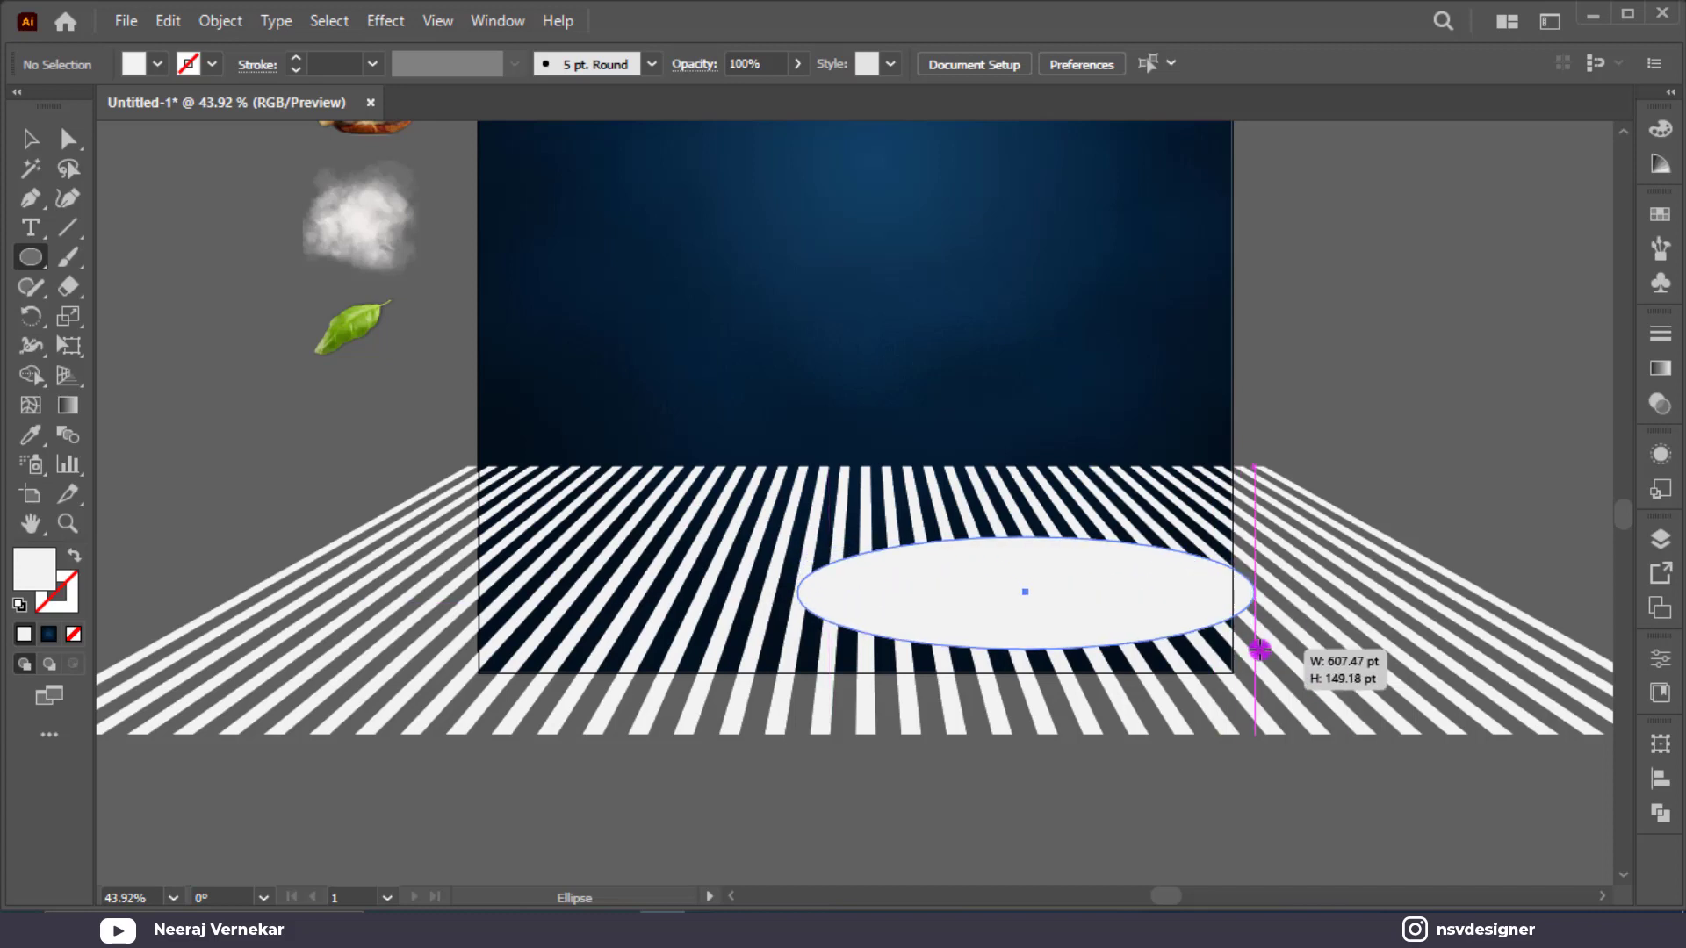
key(v)
Step: Reposition and stretch the ellipse to about 1000 pt wide, its top at the horizon
drag(1058, 619, 773, 560)
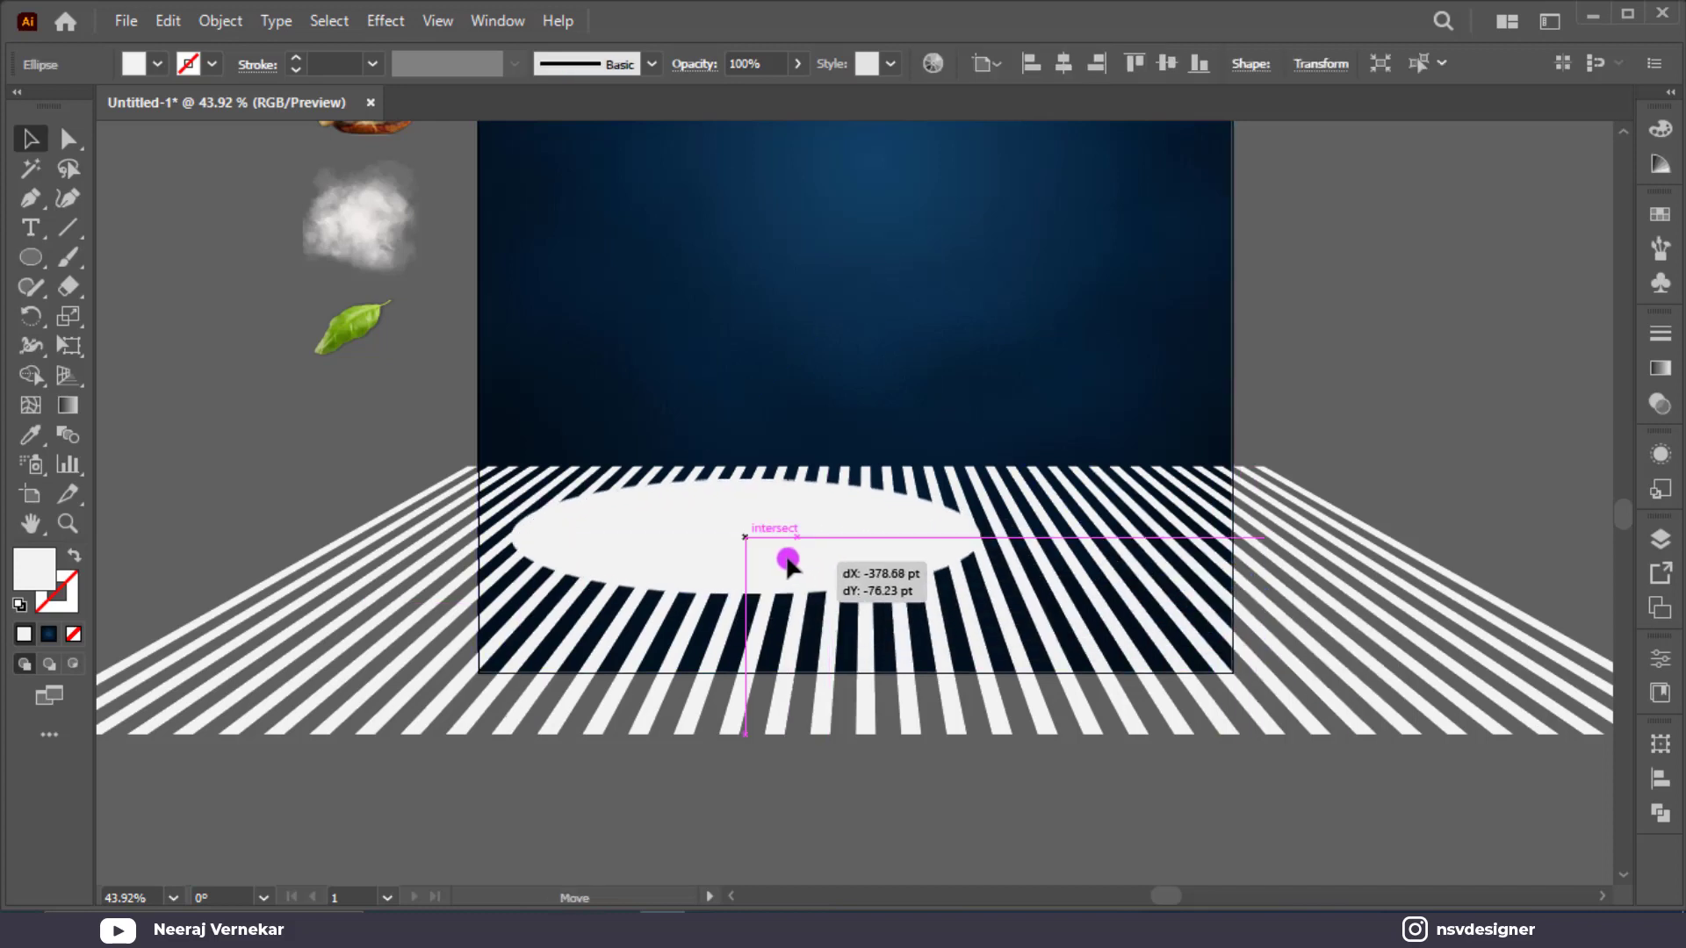
drag(981, 537, 1228, 555)
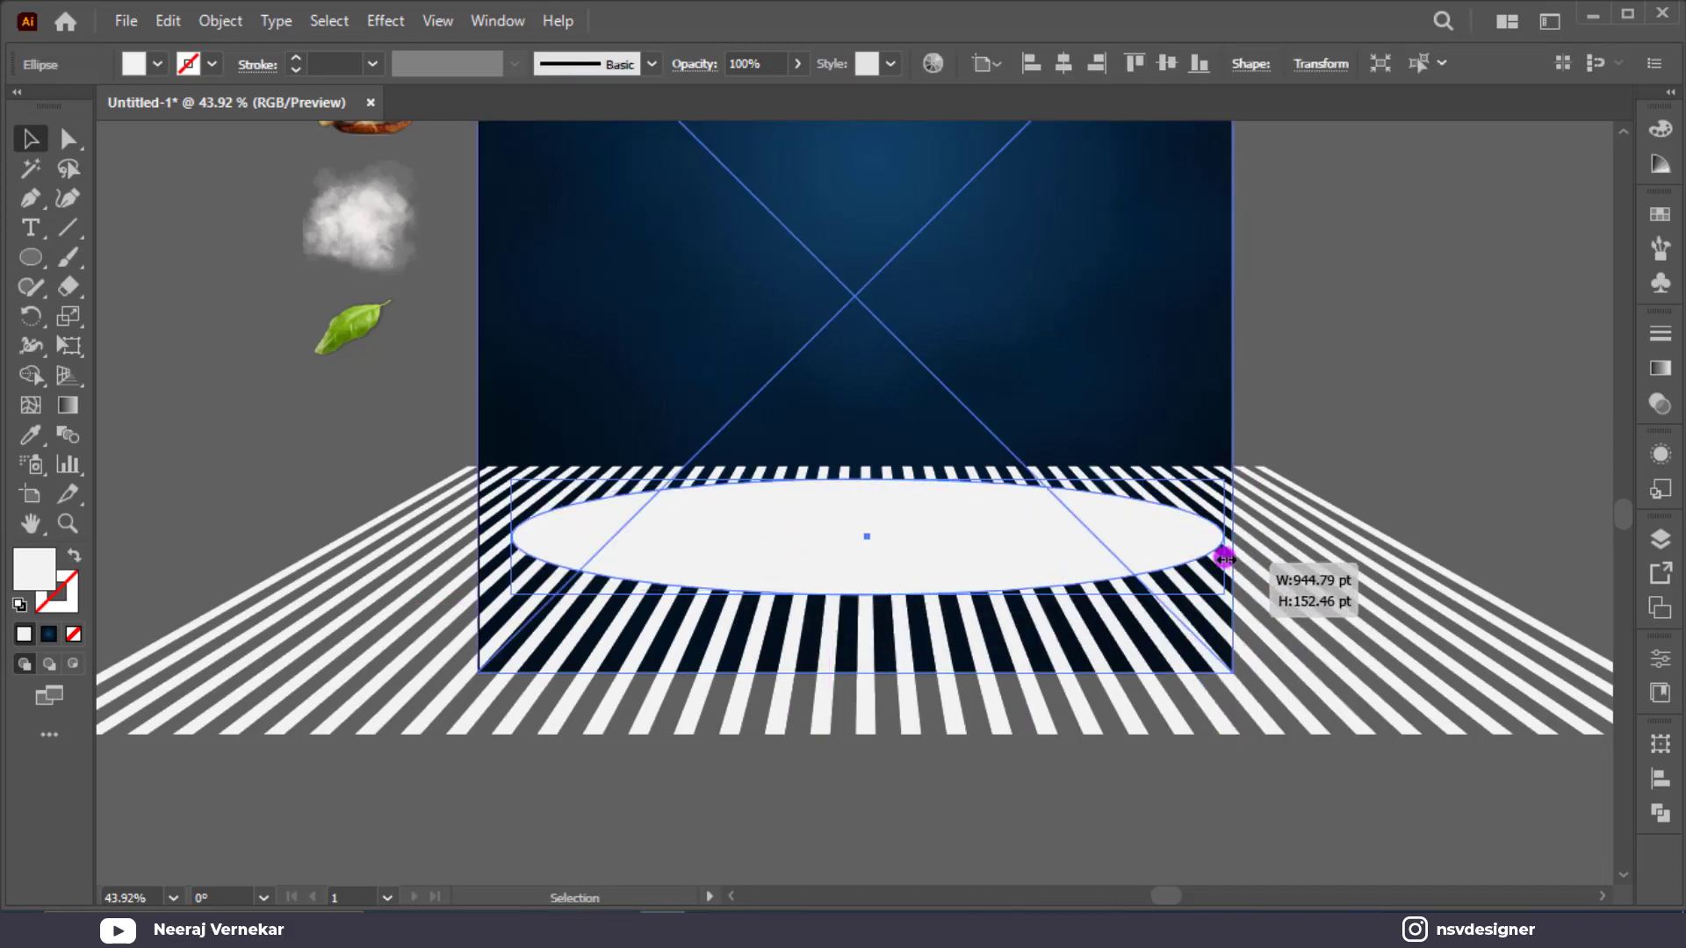
mouse_move(871, 594)
mouse_down()
mouse_move(858, 669)
mouse_move(840, 639)
mouse_move(857, 690)
mouse_move(849, 673)
mouse_up()
drag(555, 592, 538, 584)
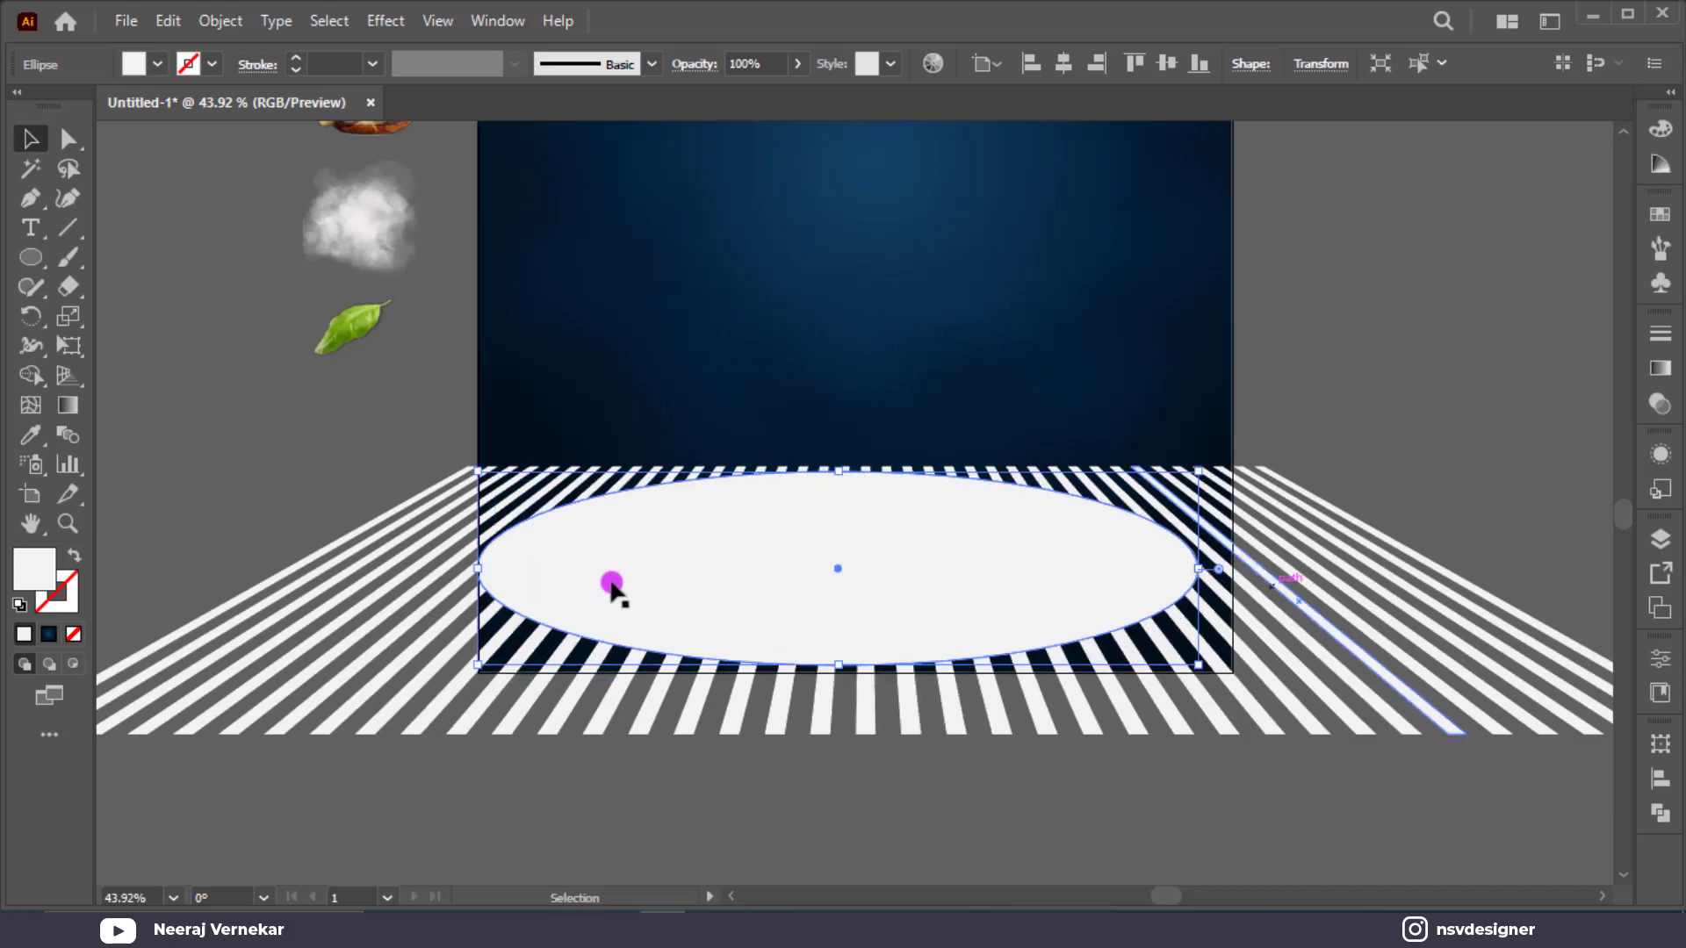
drag(1199, 567, 1237, 573)
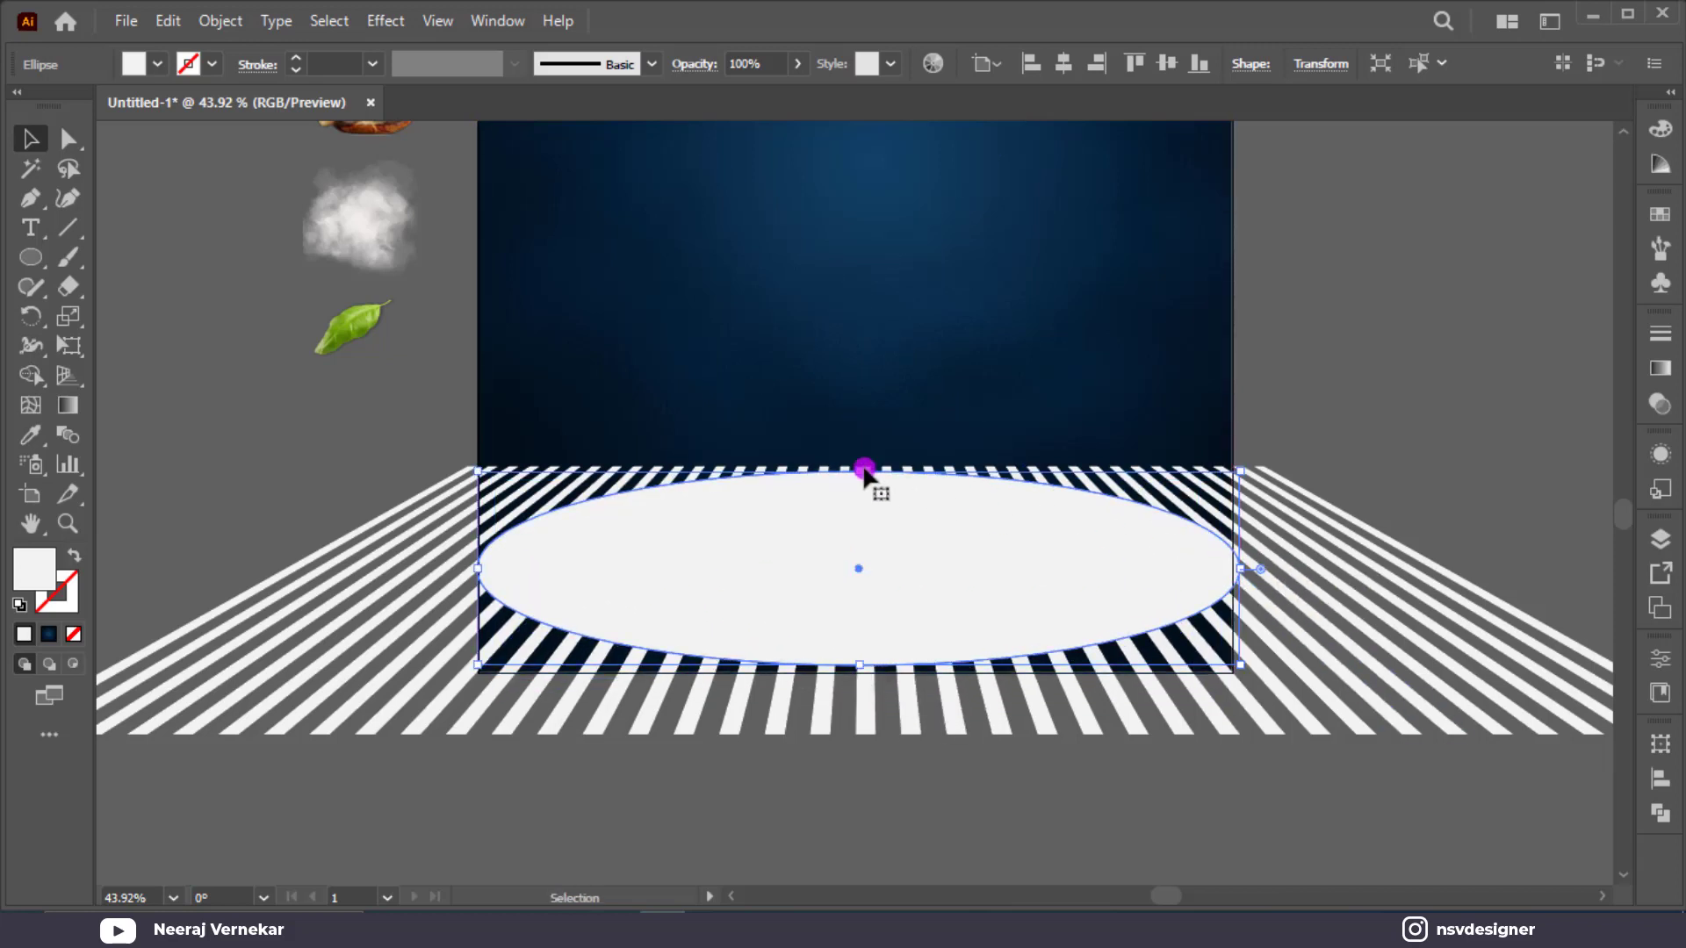
drag(865, 464, 866, 467)
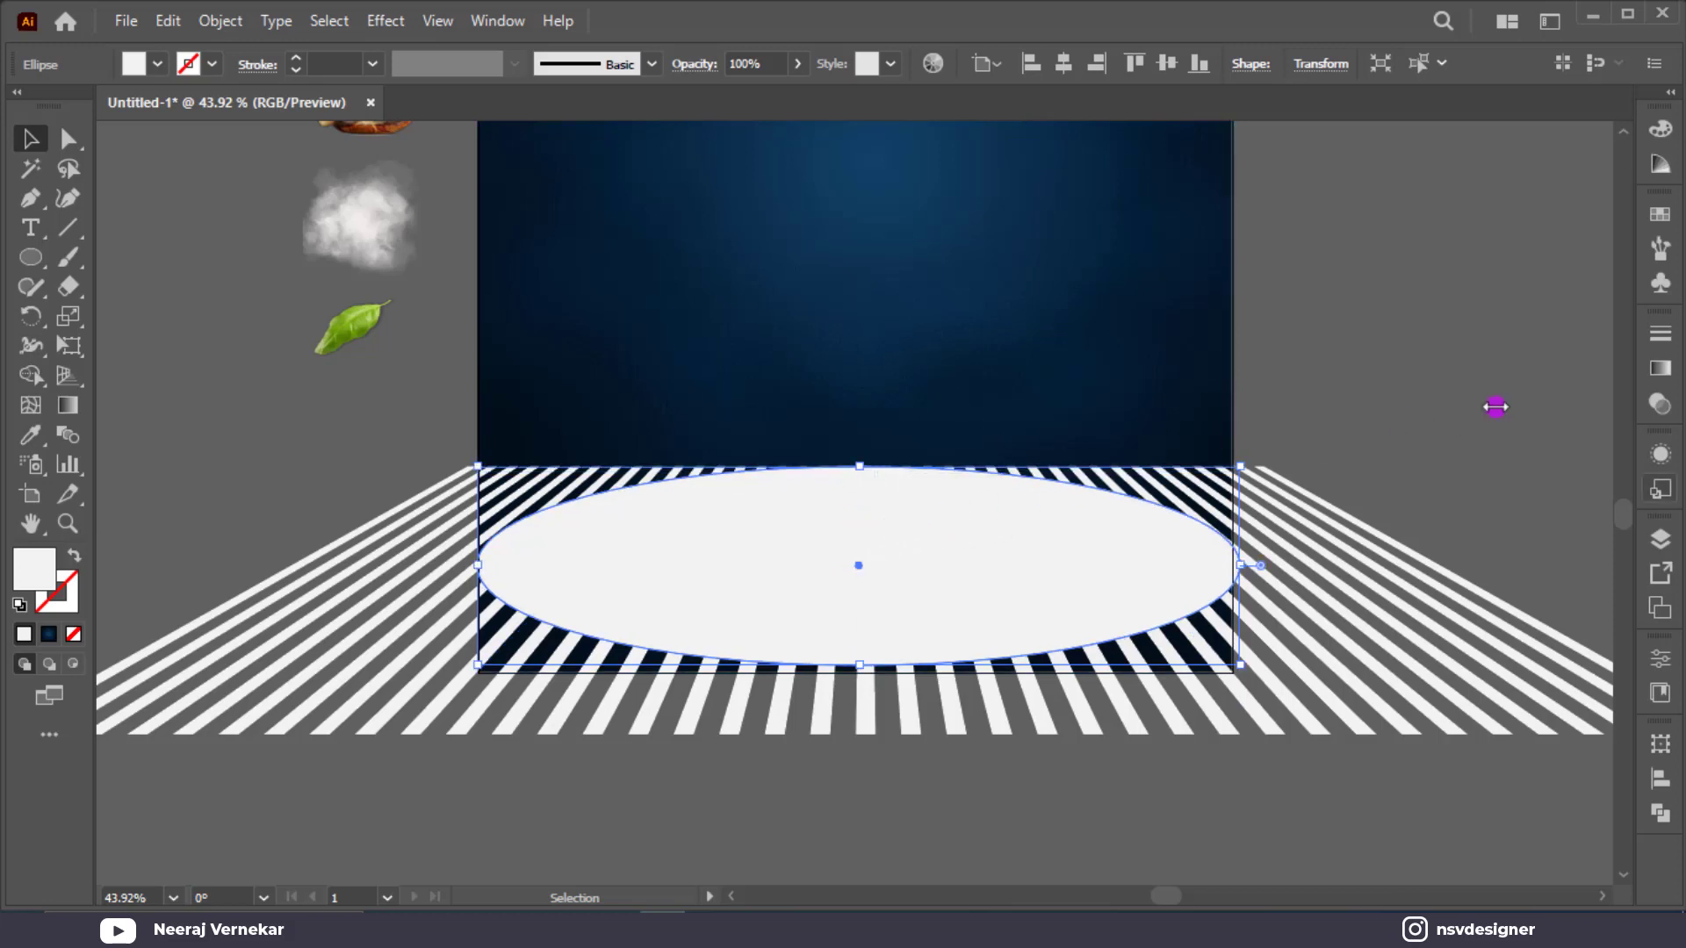
Step: Fill the ellipse with a reversed radial White, Black gradient and flatten it with the Gradient tool
click(1673, 376)
click(1405, 380)
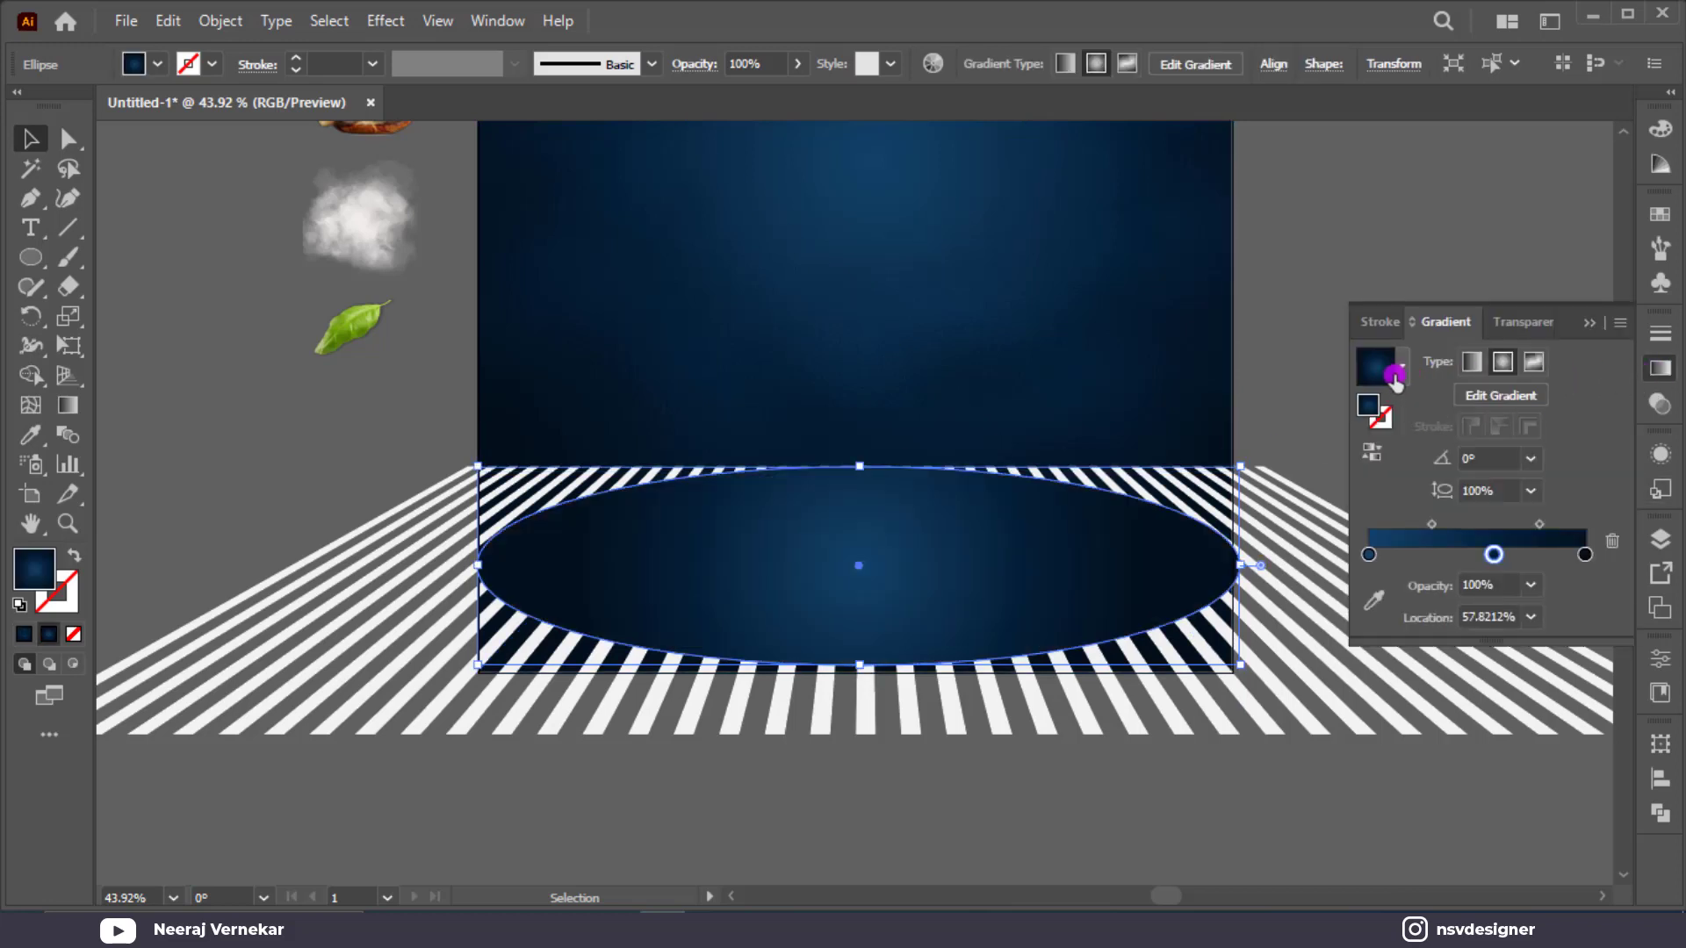
click(1329, 411)
click(1502, 364)
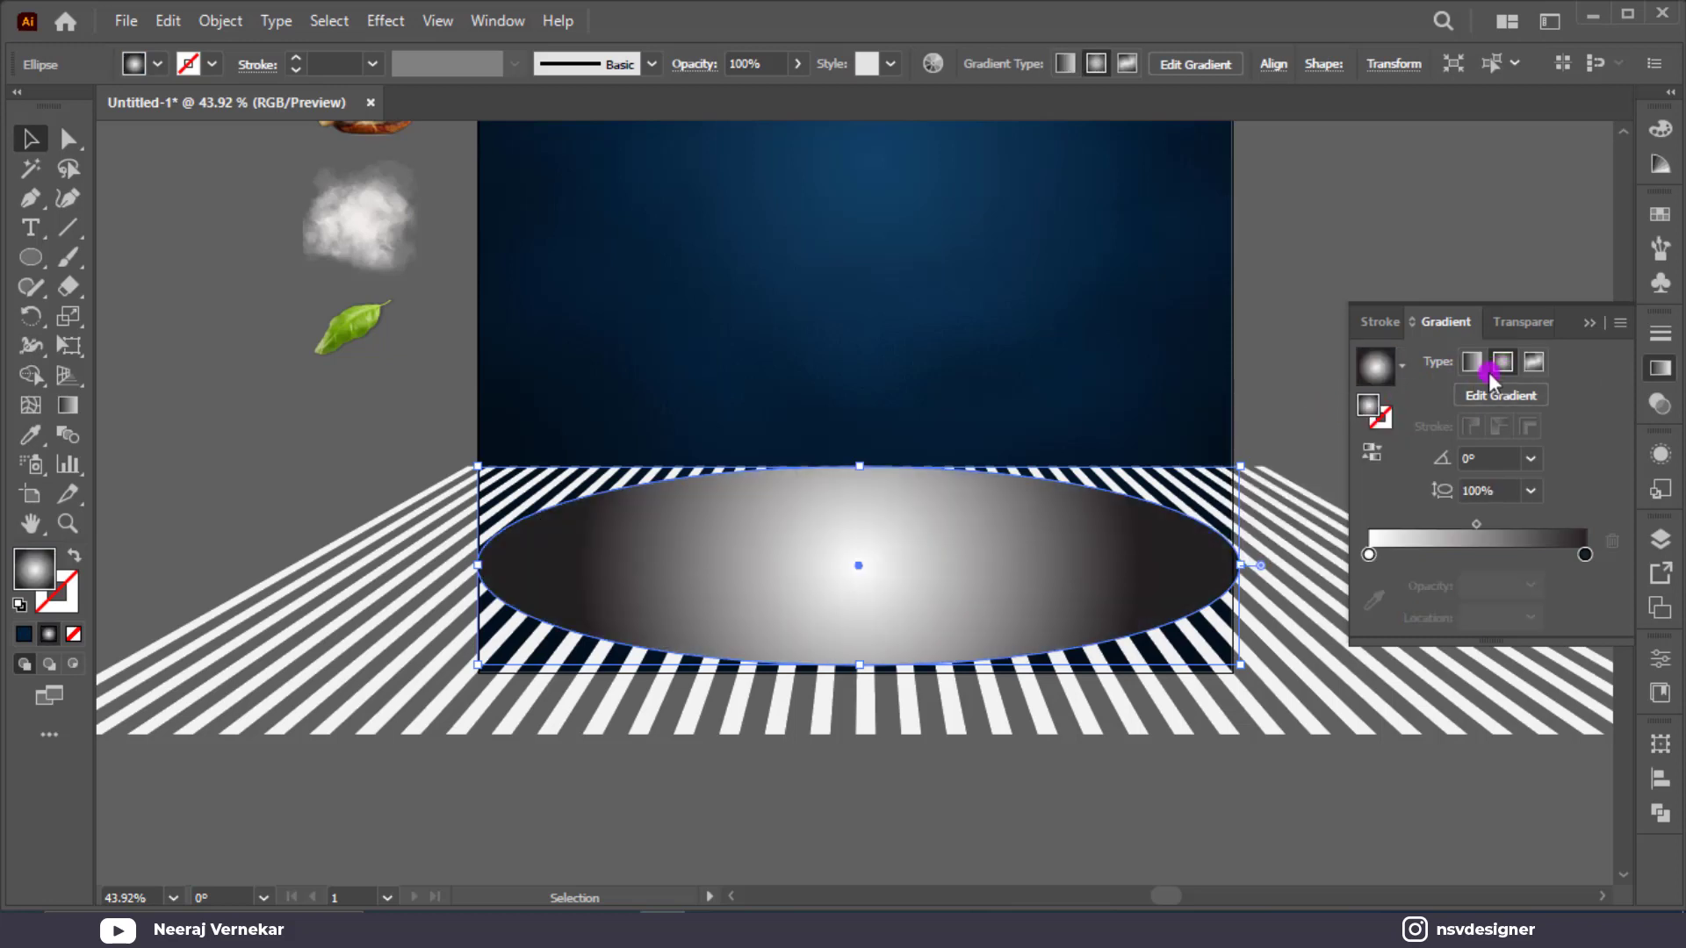
click(1366, 453)
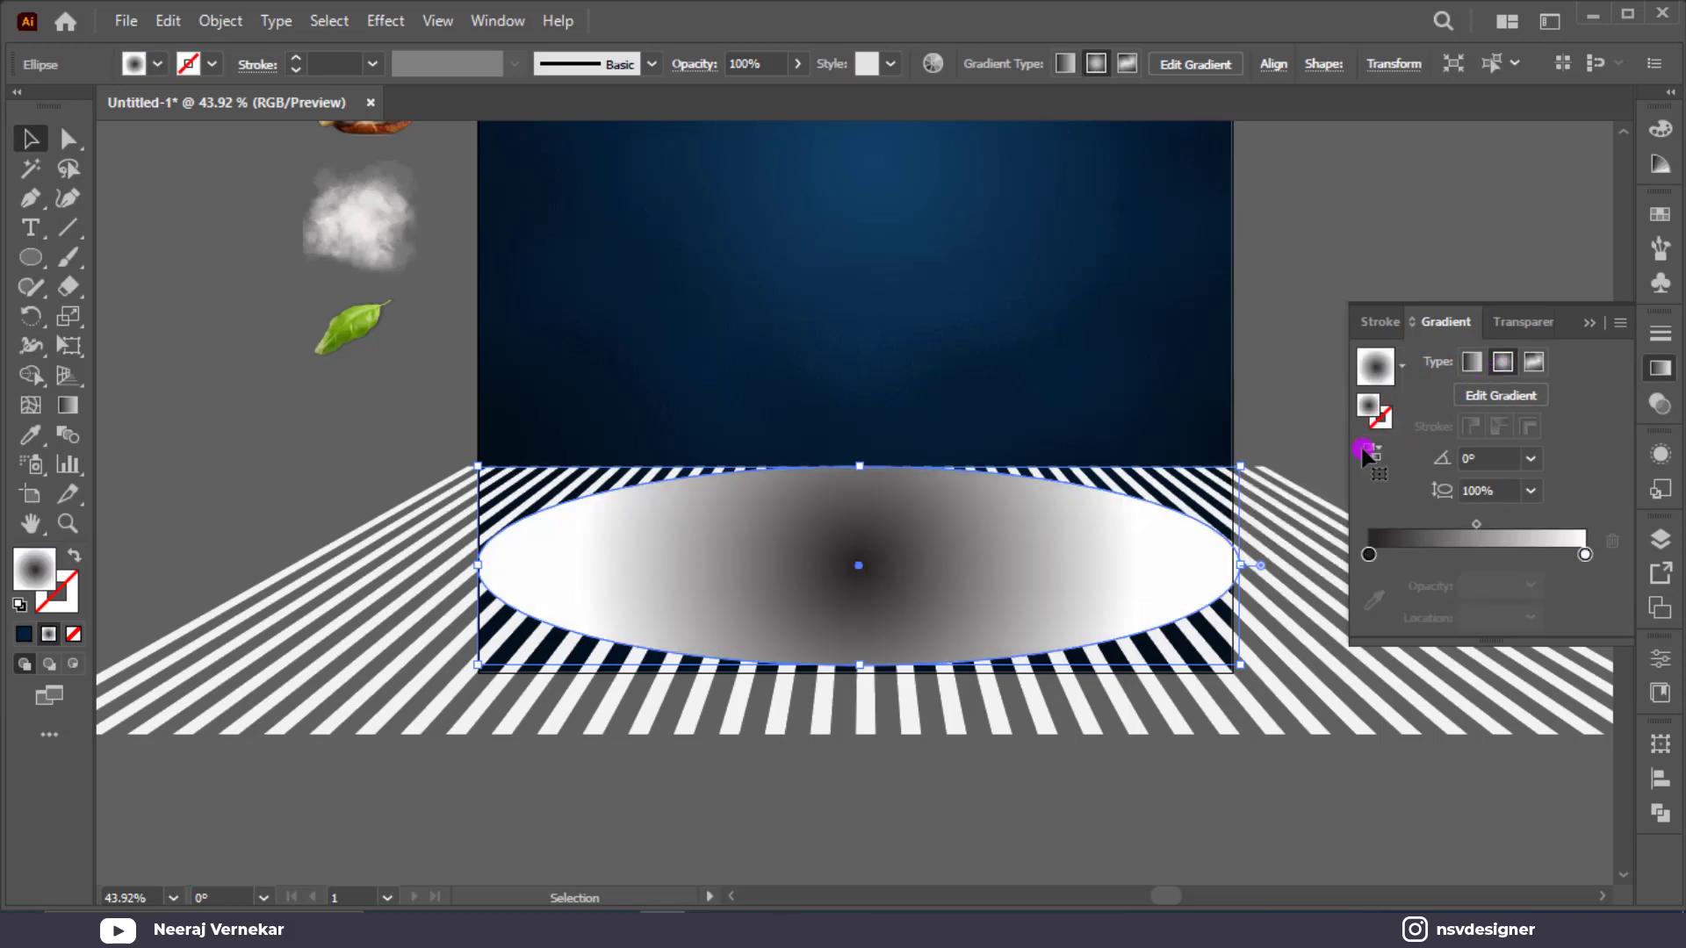
key(g)
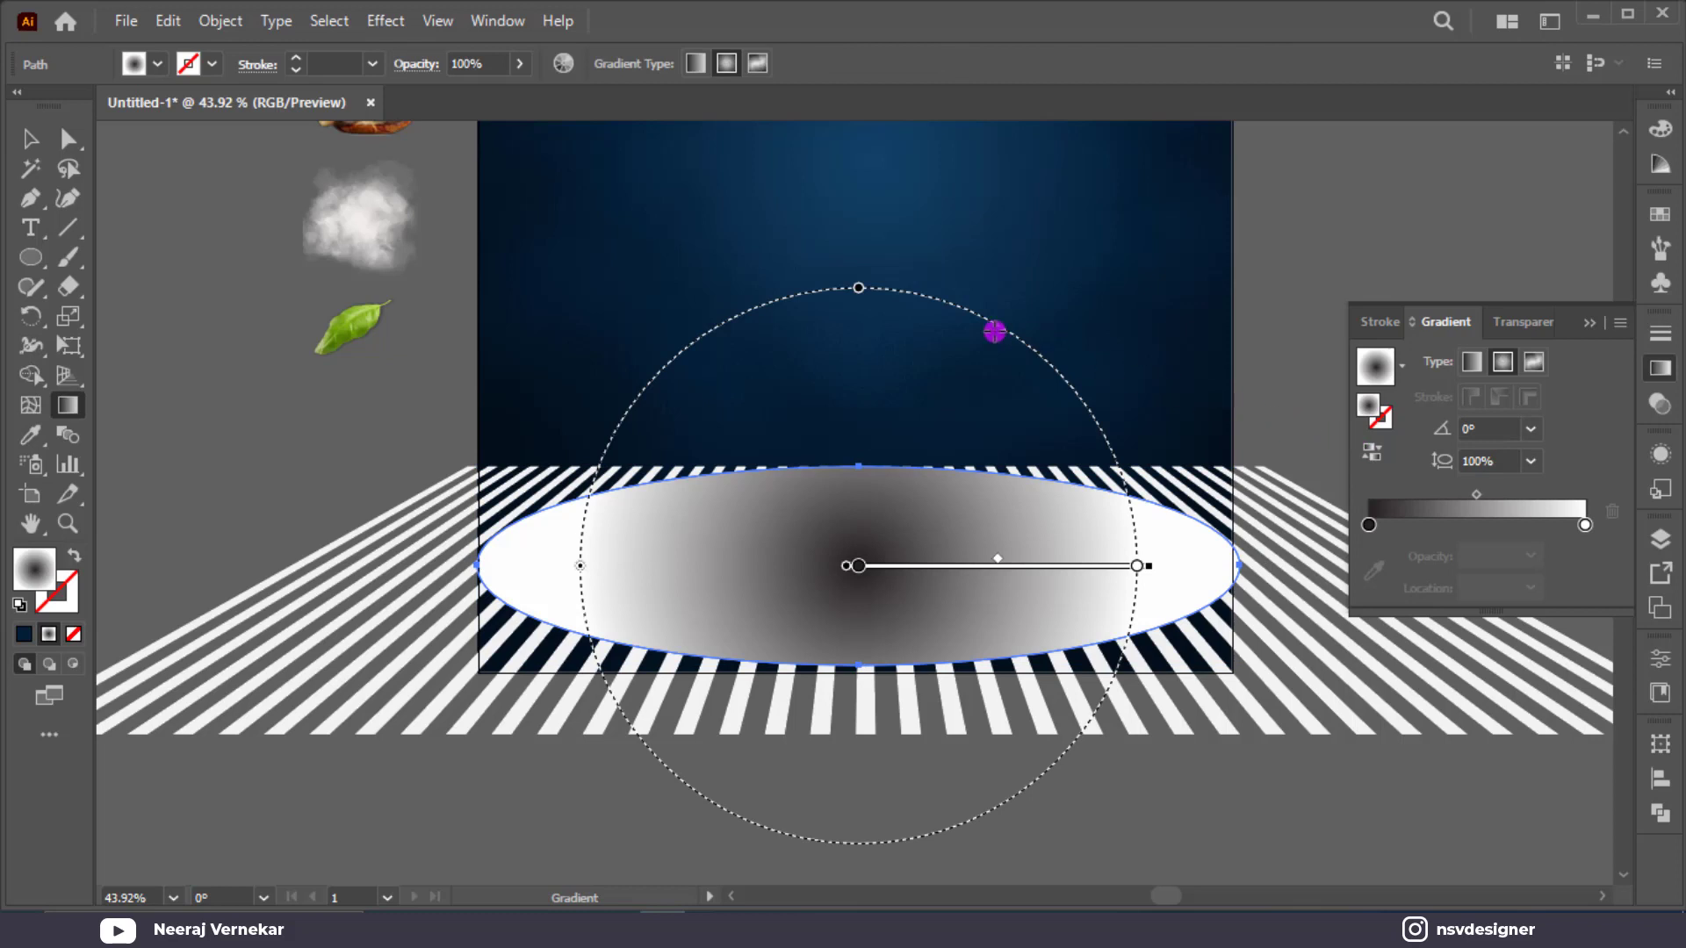
drag(859, 290, 884, 439)
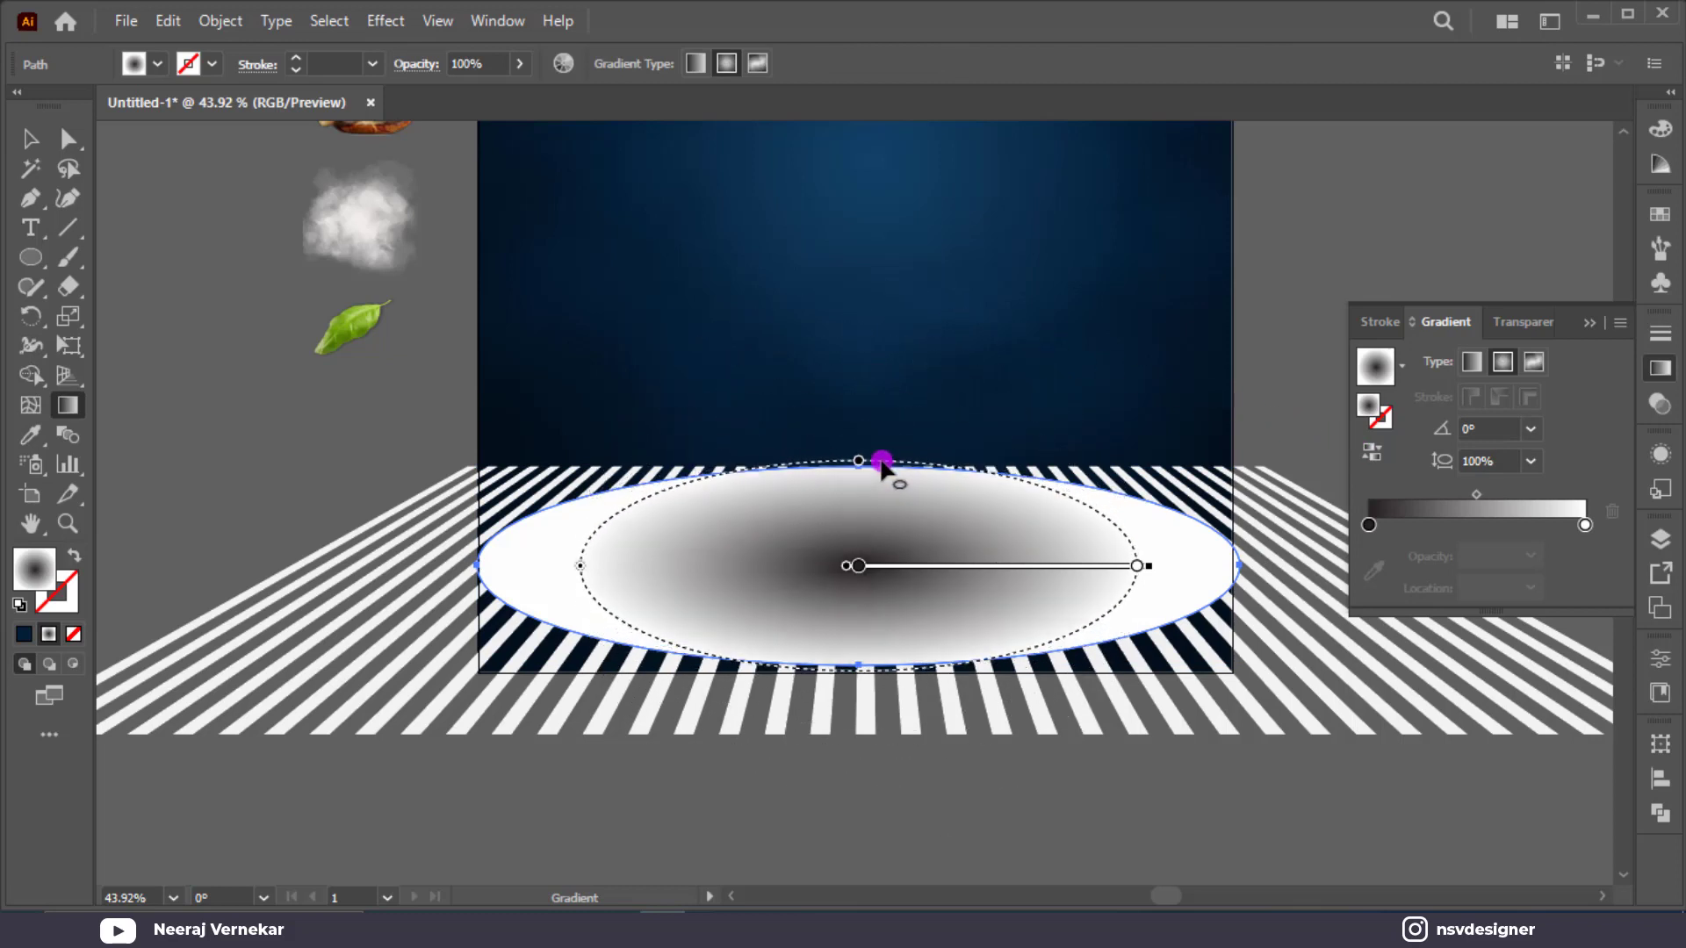
Step: Tint the dark gradient stop toward red via RGB, then undo a trial diagonal gradient redraw
double_click(1368, 525)
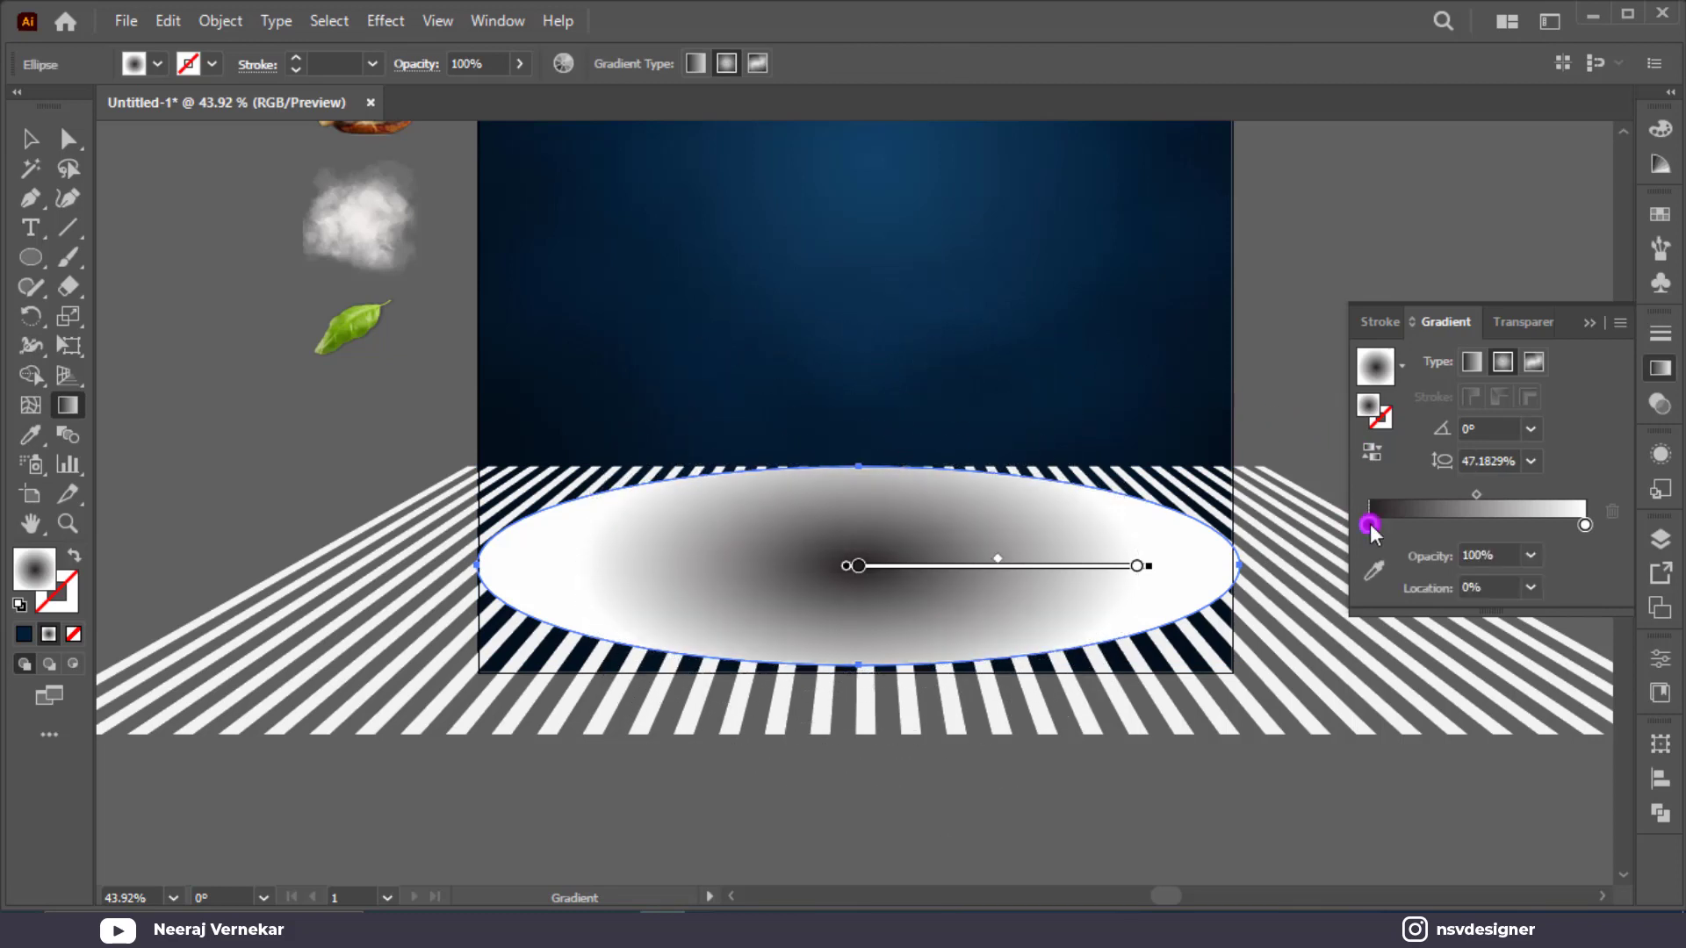
click(1267, 619)
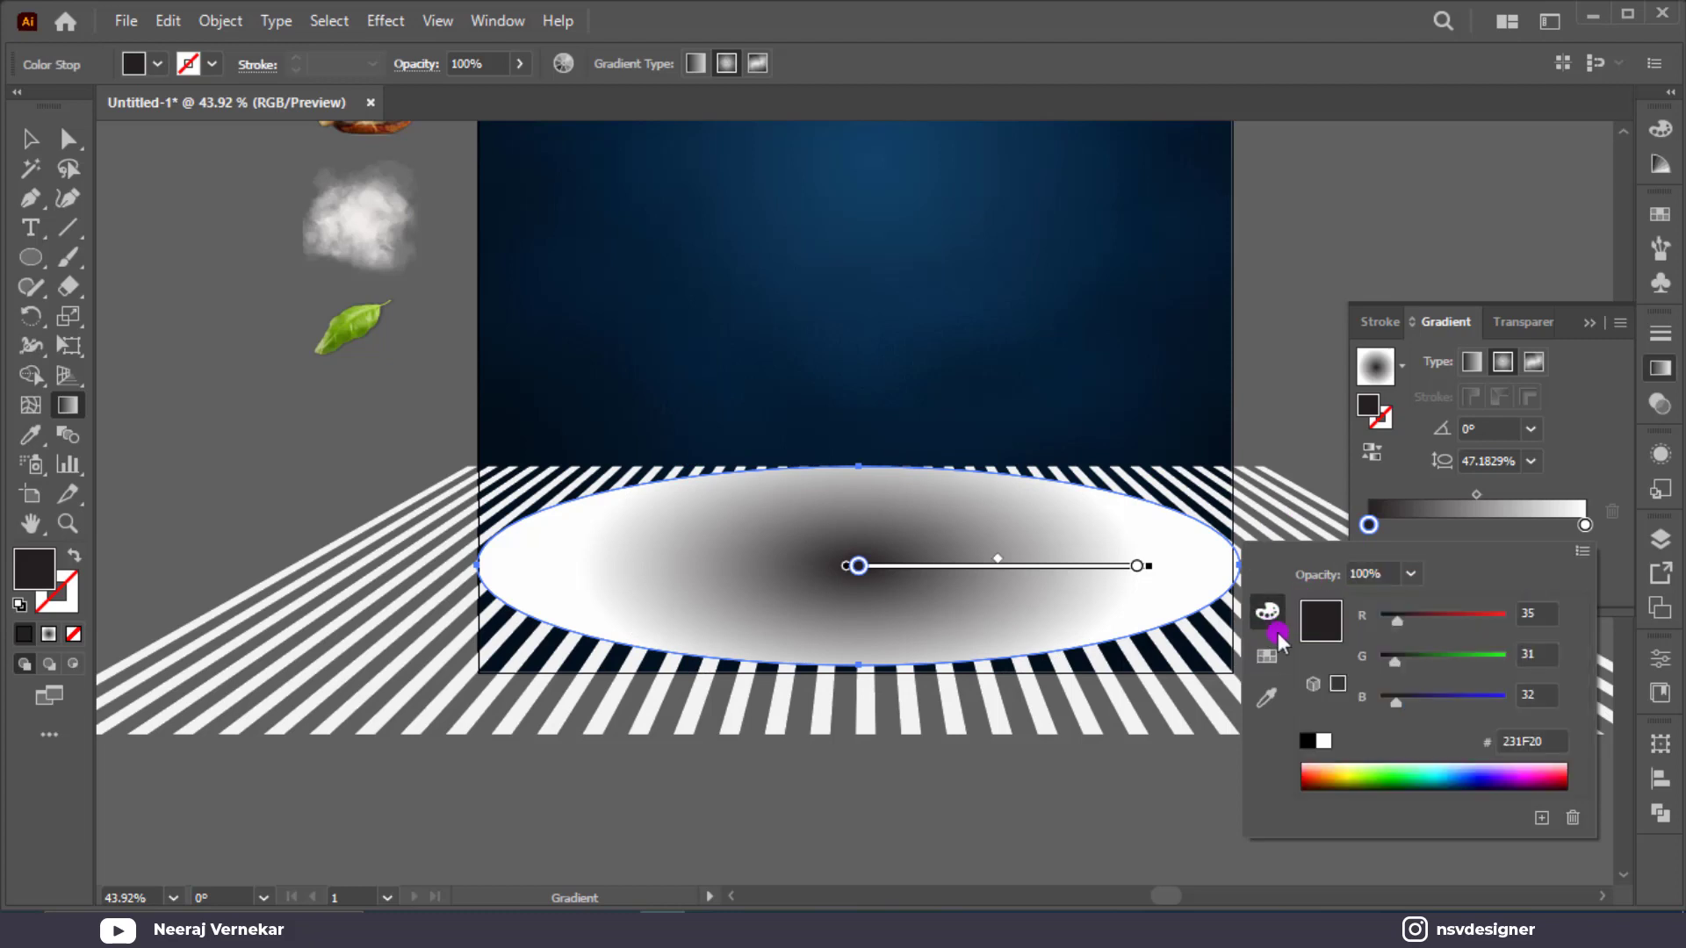
mouse_move(1393, 669)
mouse_down()
mouse_move(1357, 674)
mouse_move(1331, 631)
mouse_up()
click(30, 136)
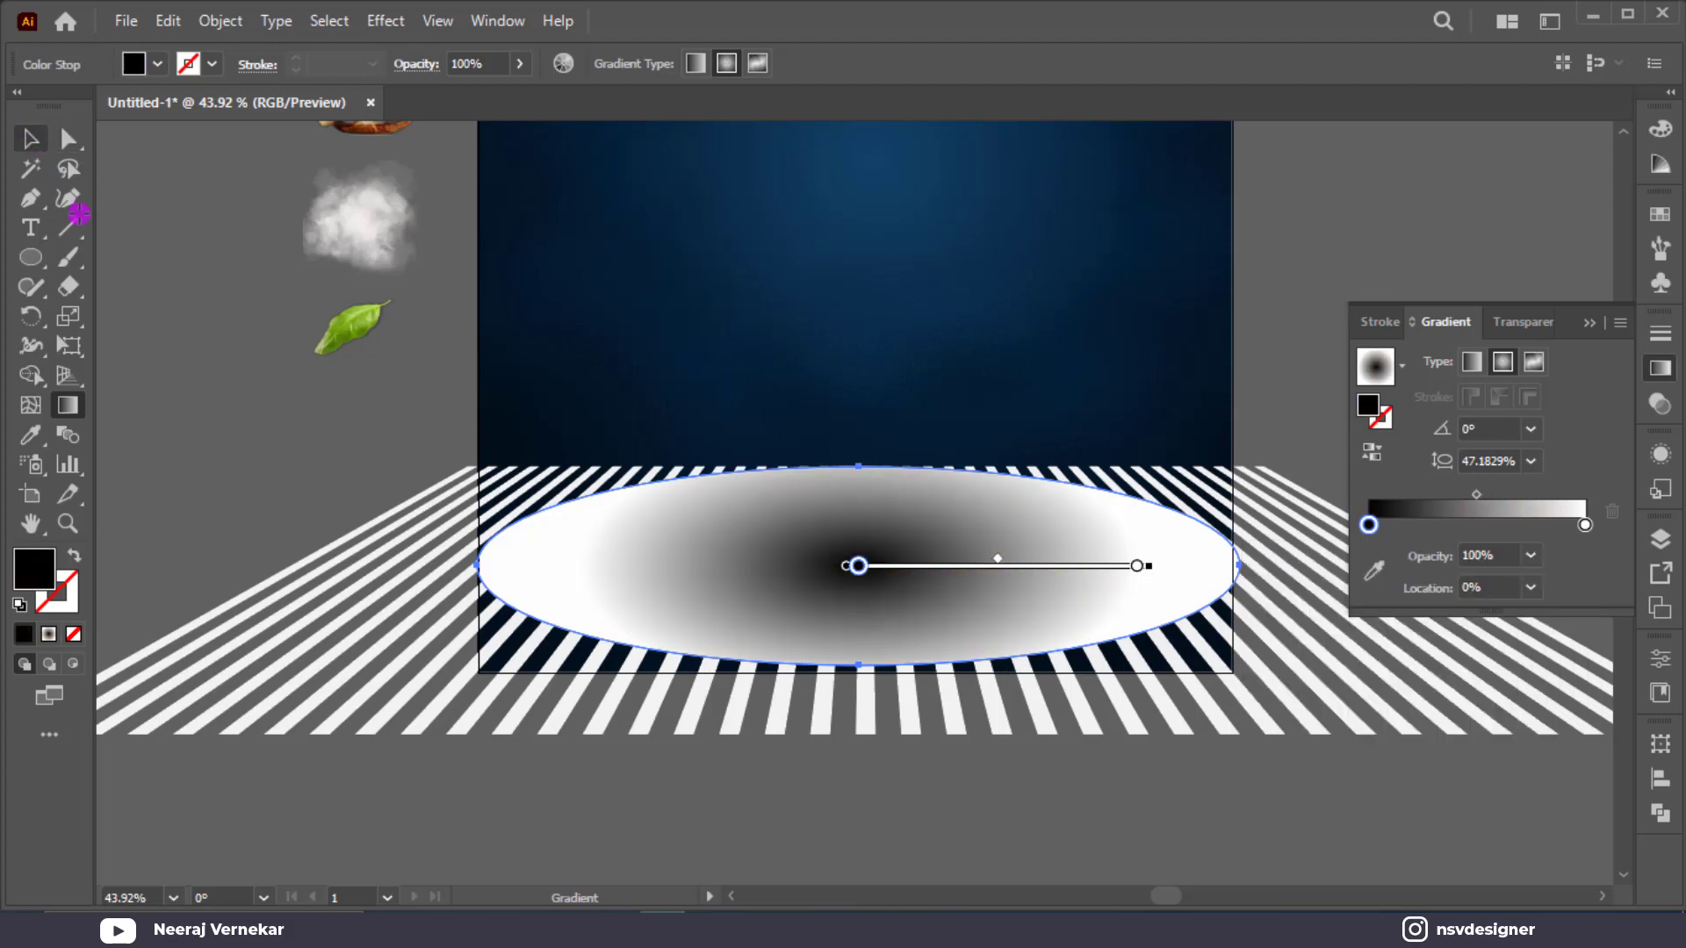
drag(630, 490, 1087, 641)
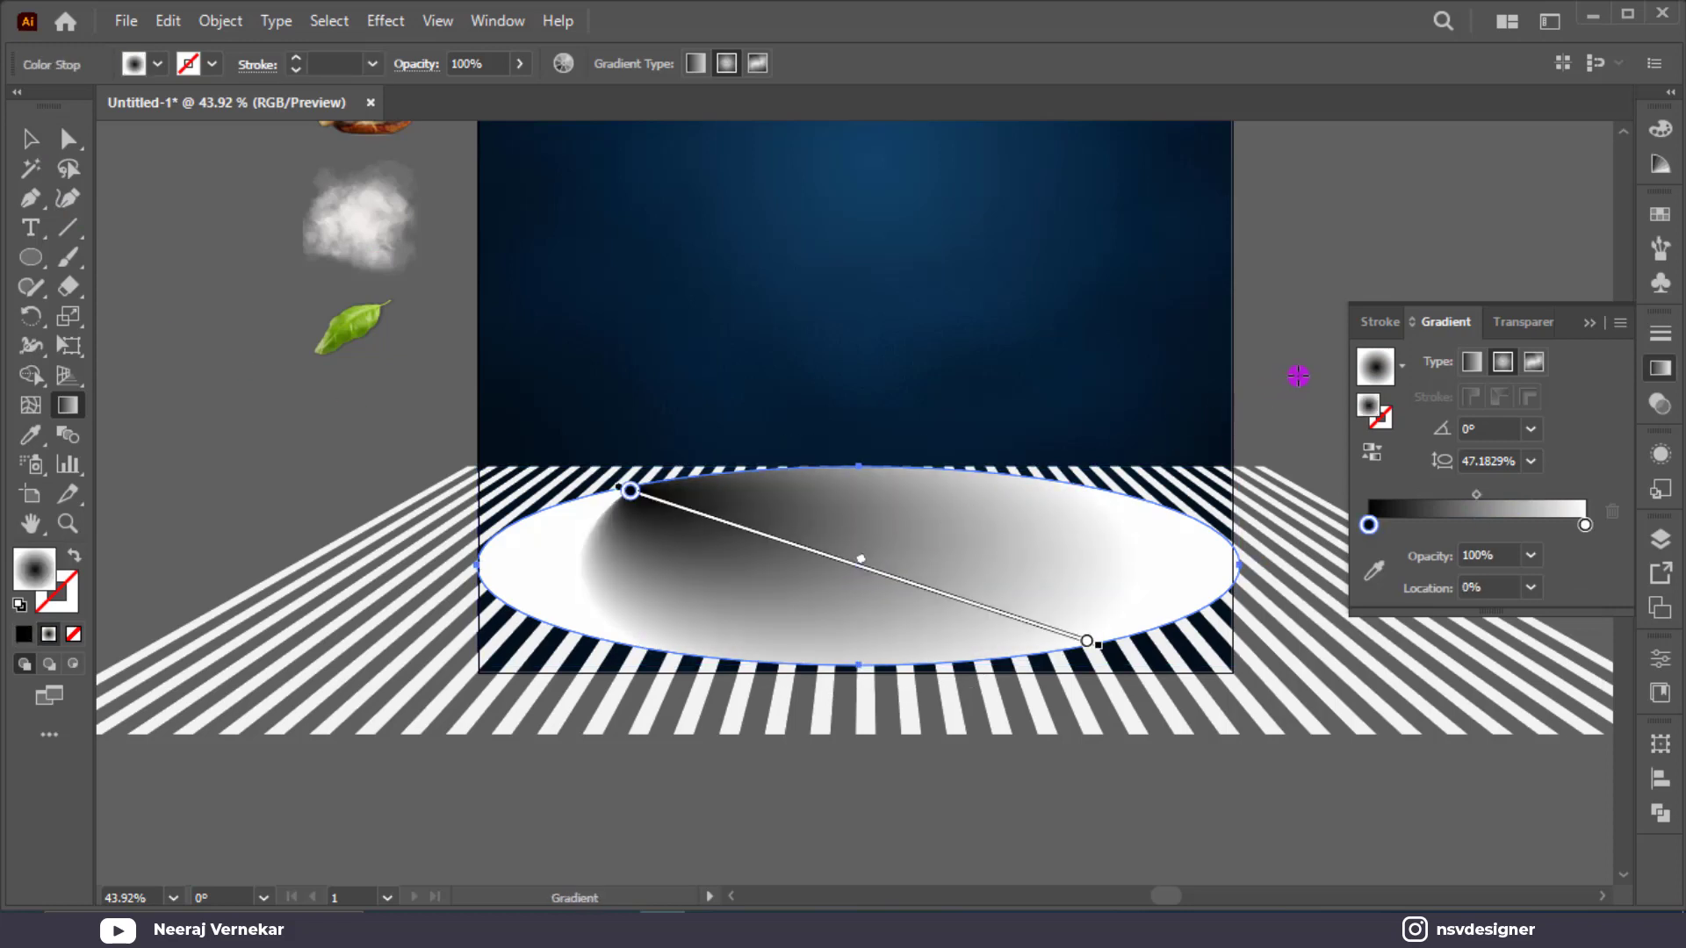
key(ctrl+z)
Step: Try masking the floor stripes with the gradient ellipse, then undo the mask
key(v)
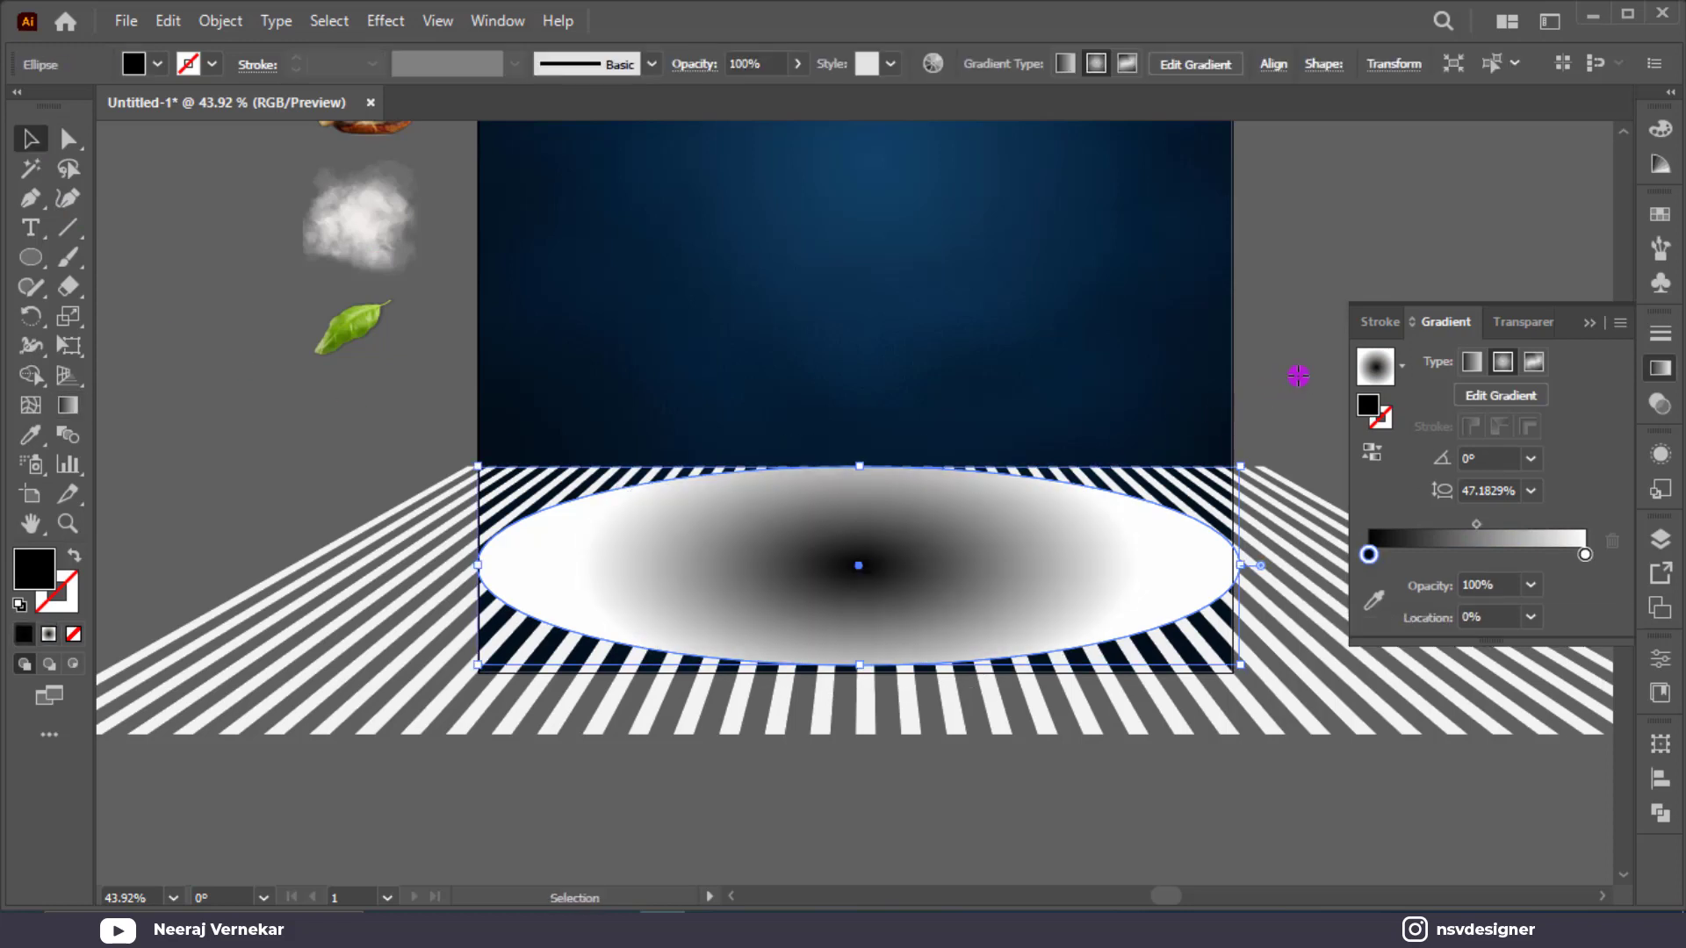
shift+click(1291, 545)
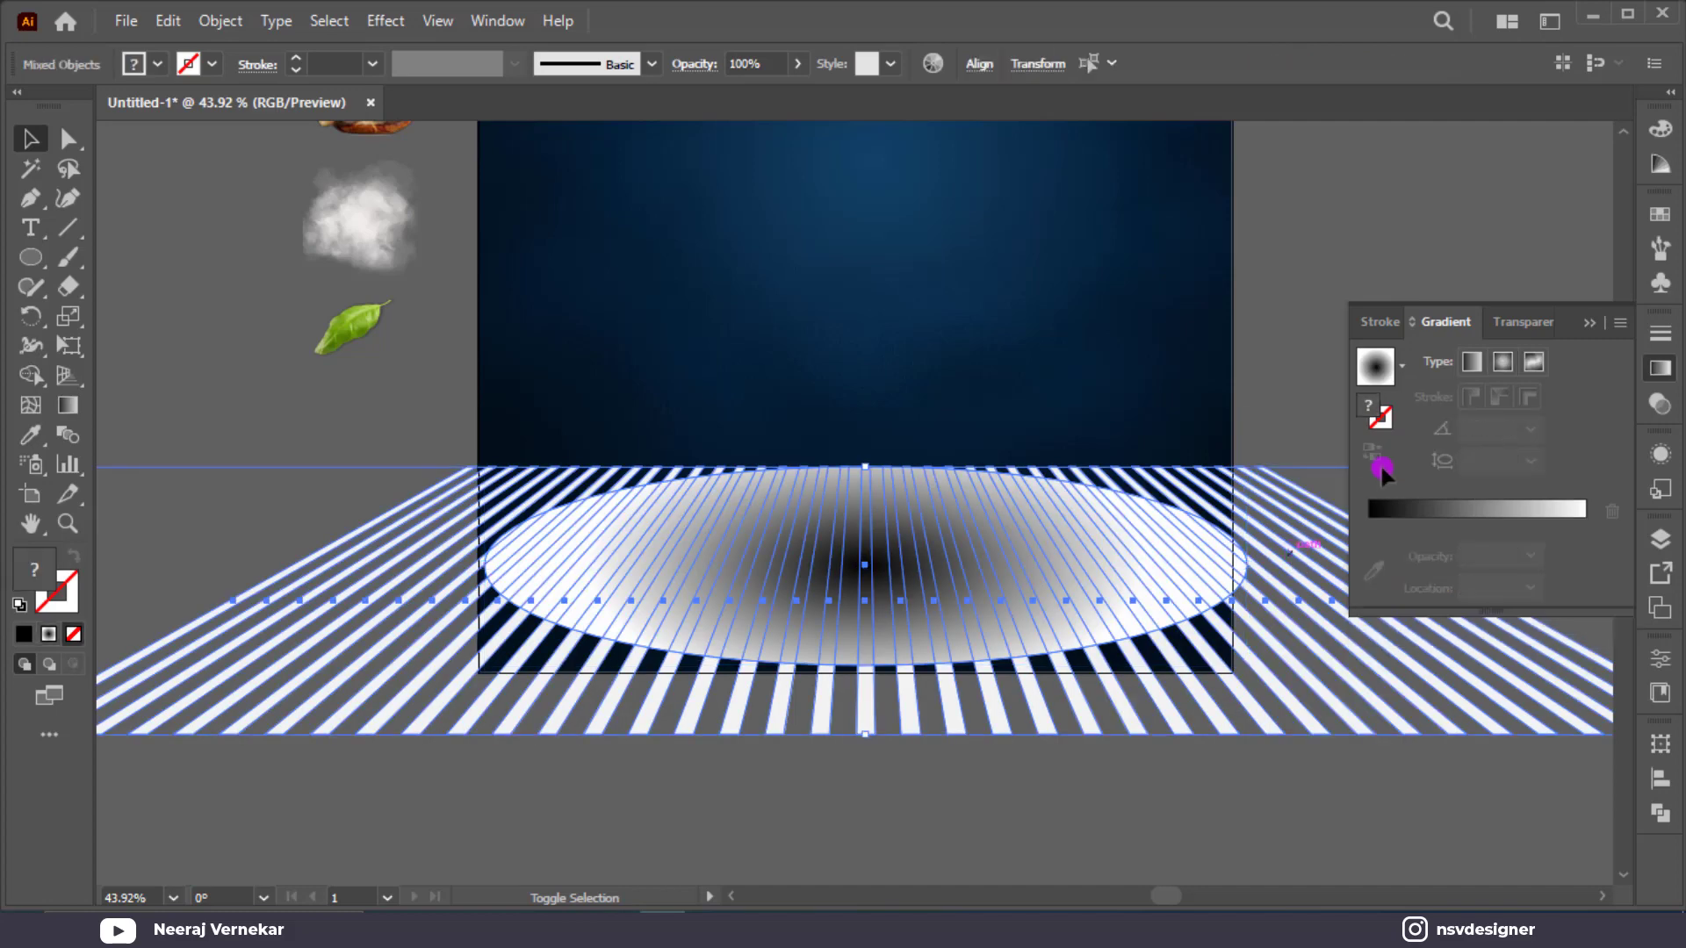
click(1528, 324)
click(1558, 400)
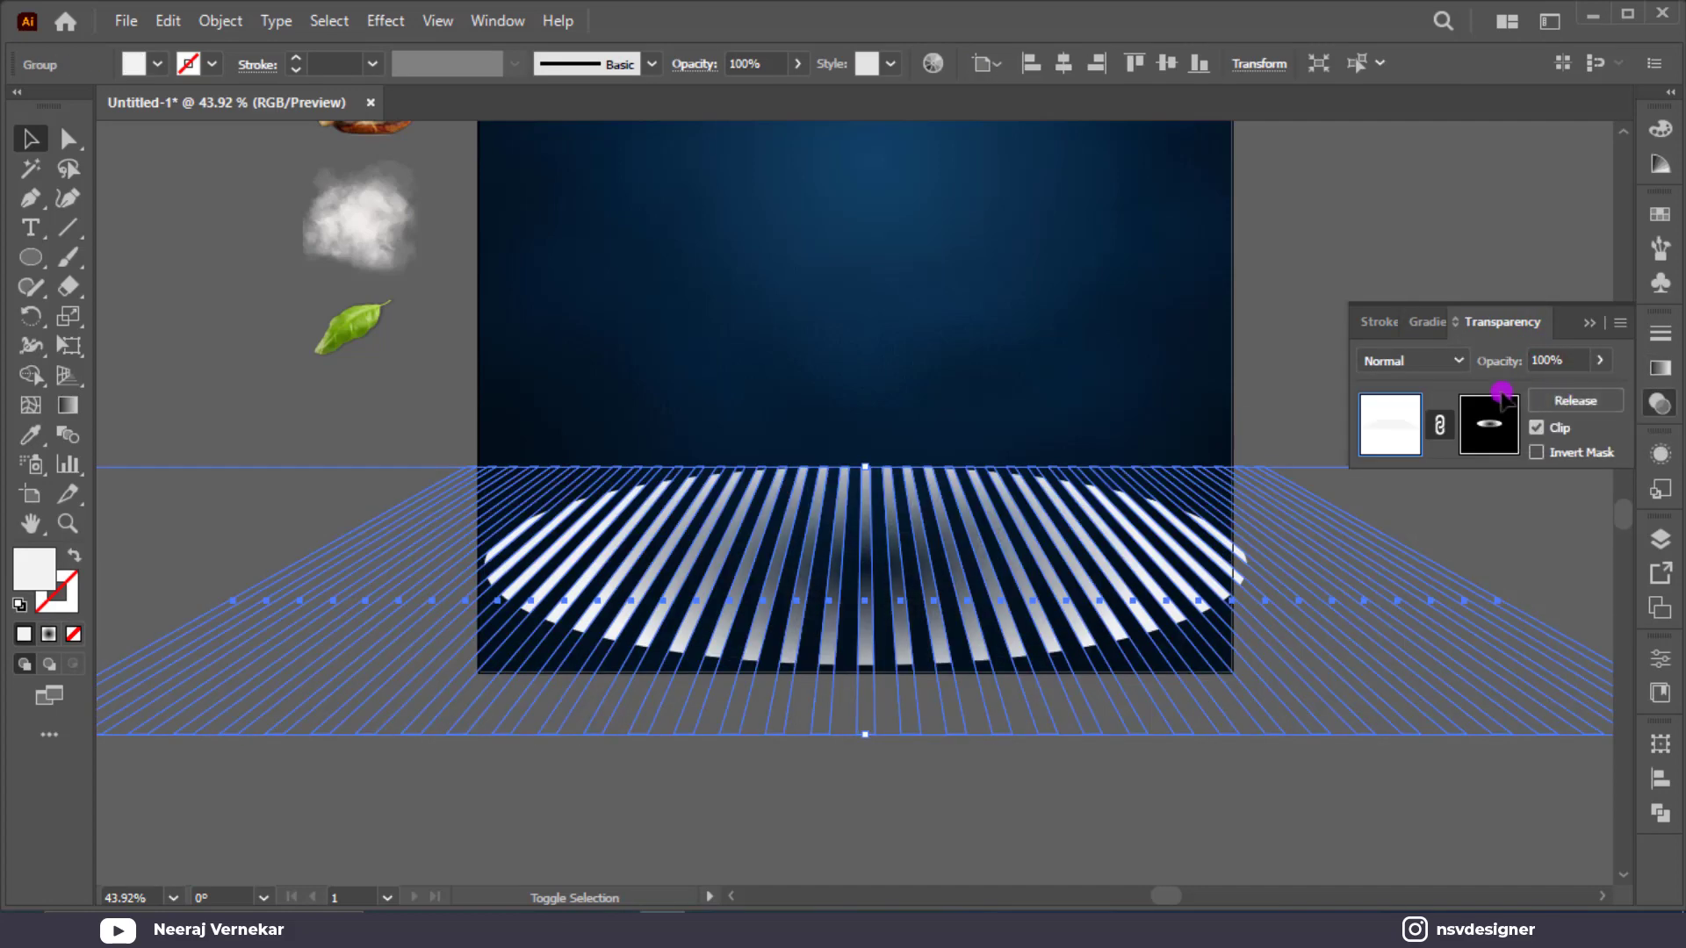
click(1268, 373)
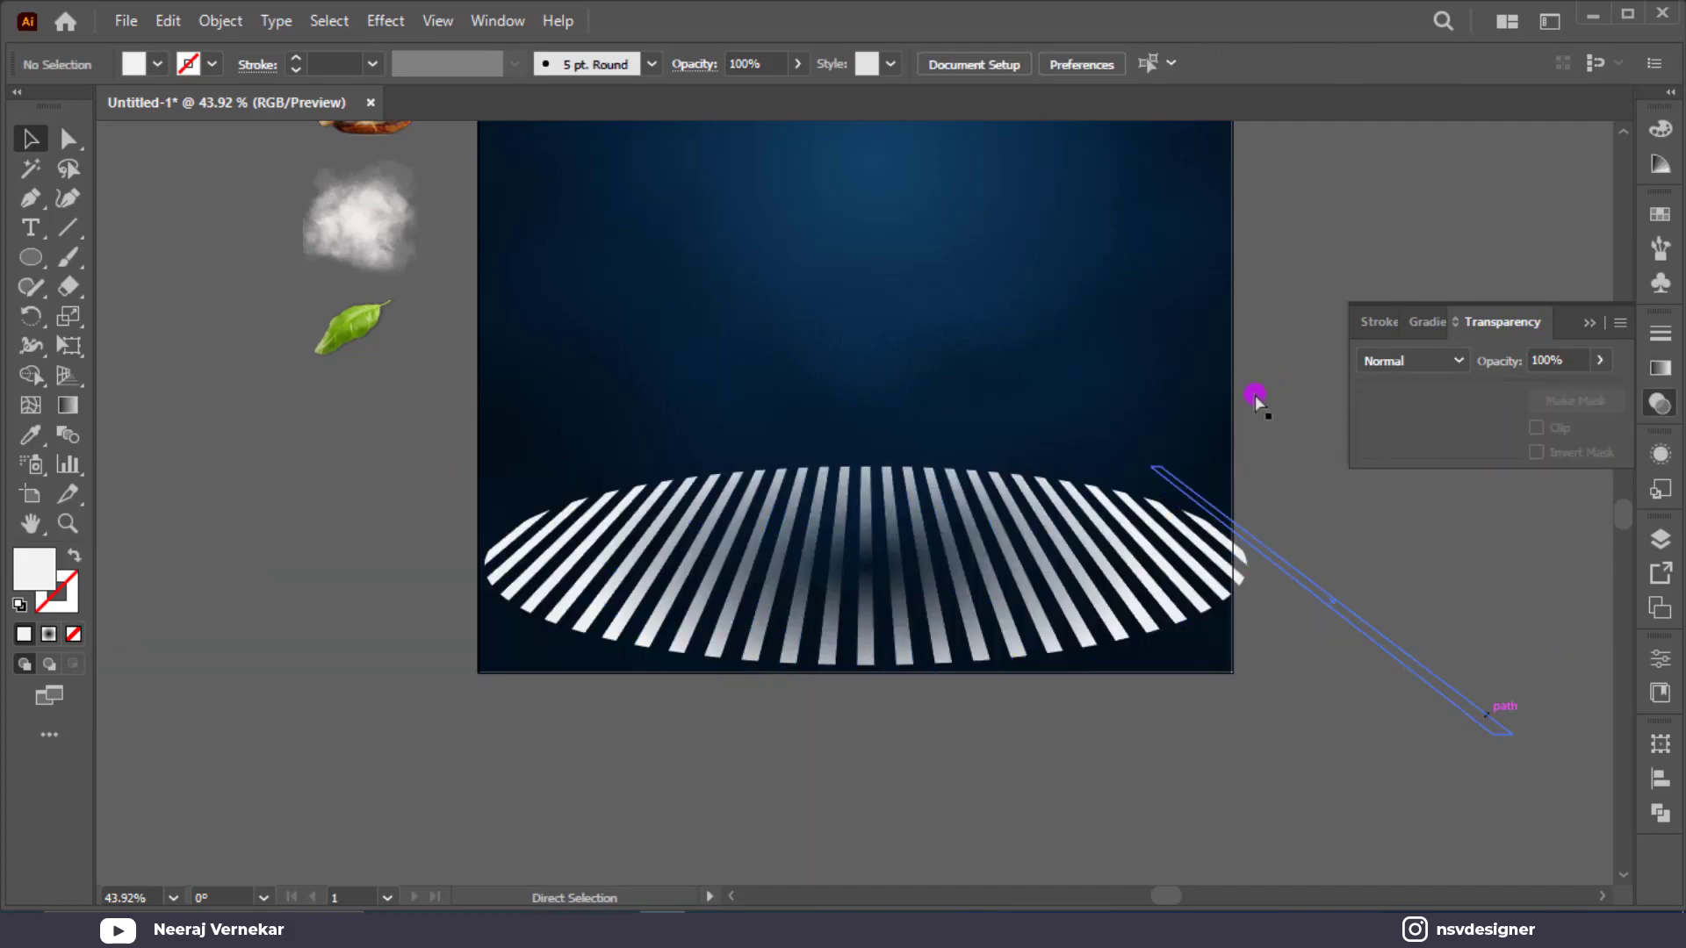
key(ctrl+z)
Step: Reverse the ellipse's radial gradient so its centre is white
click(1092, 614)
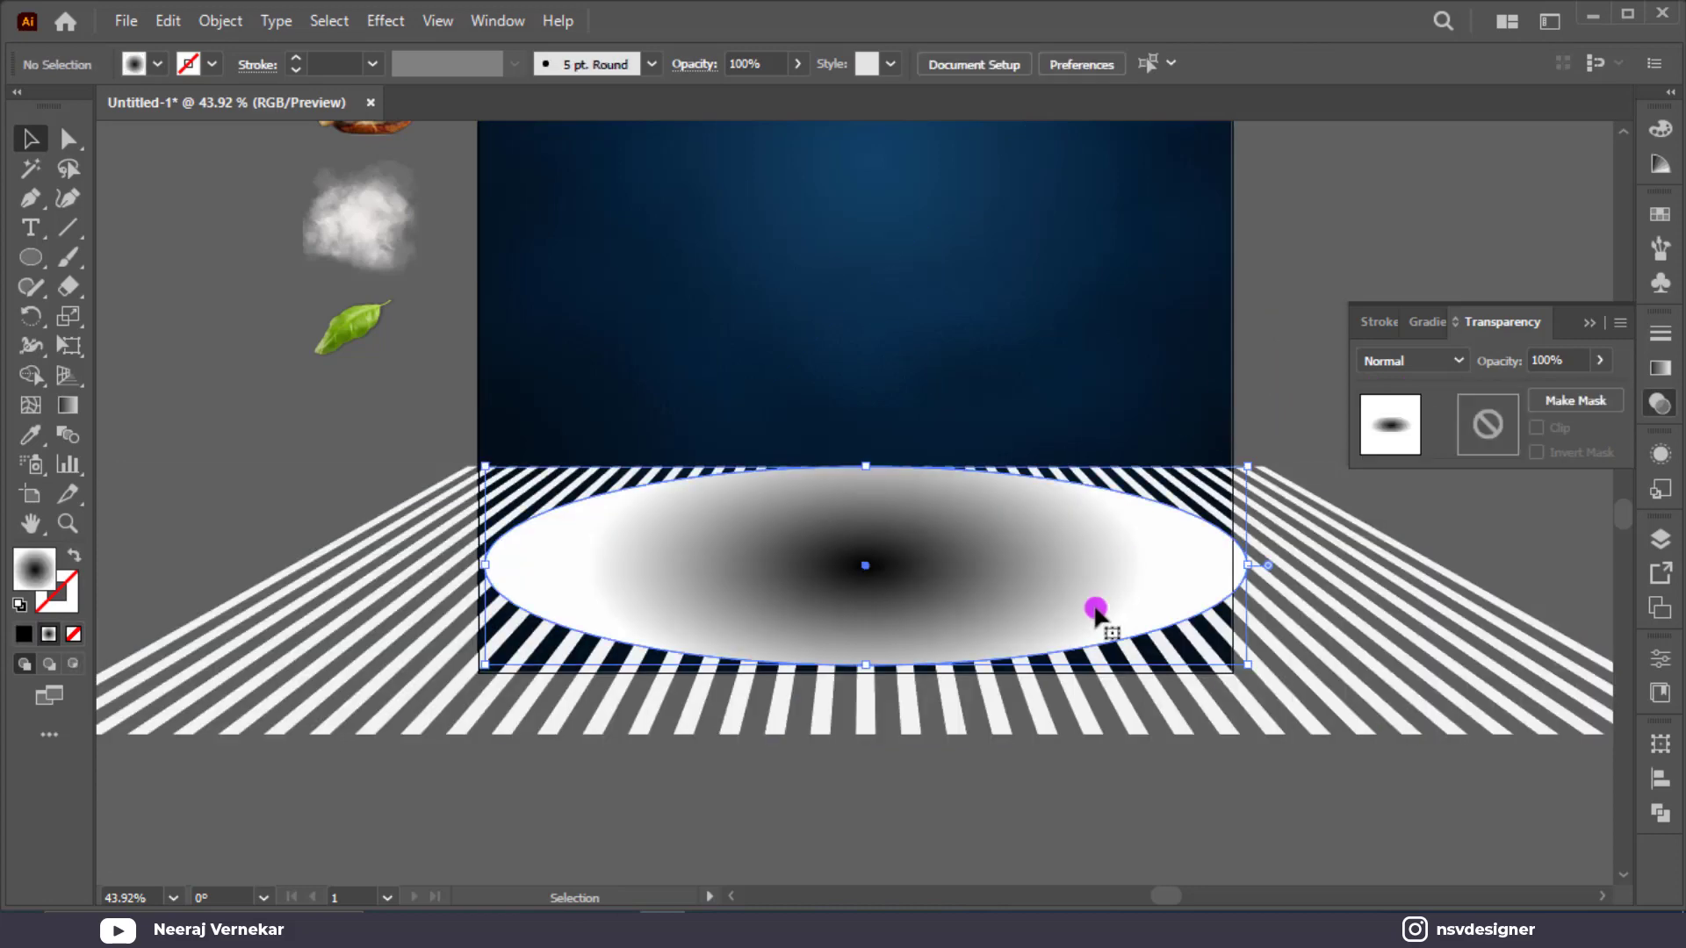
click(1419, 323)
click(1372, 452)
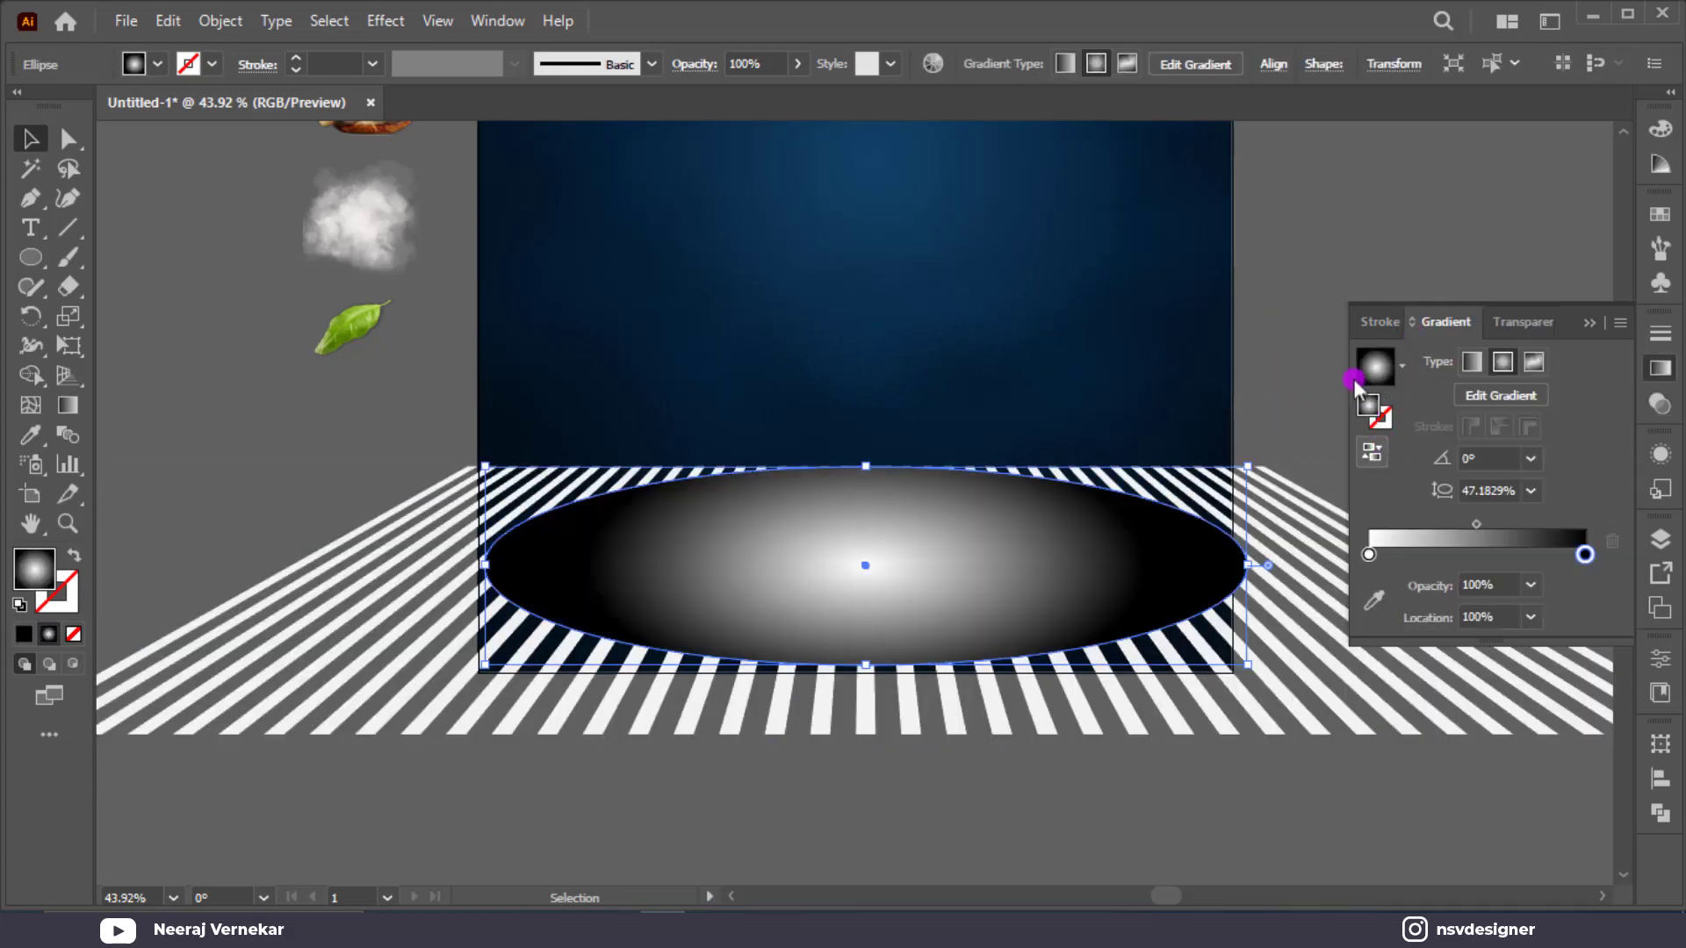
click(1307, 274)
Step: Squash the ellipse gradient flat and wide with the Gradient tool
click(1104, 557)
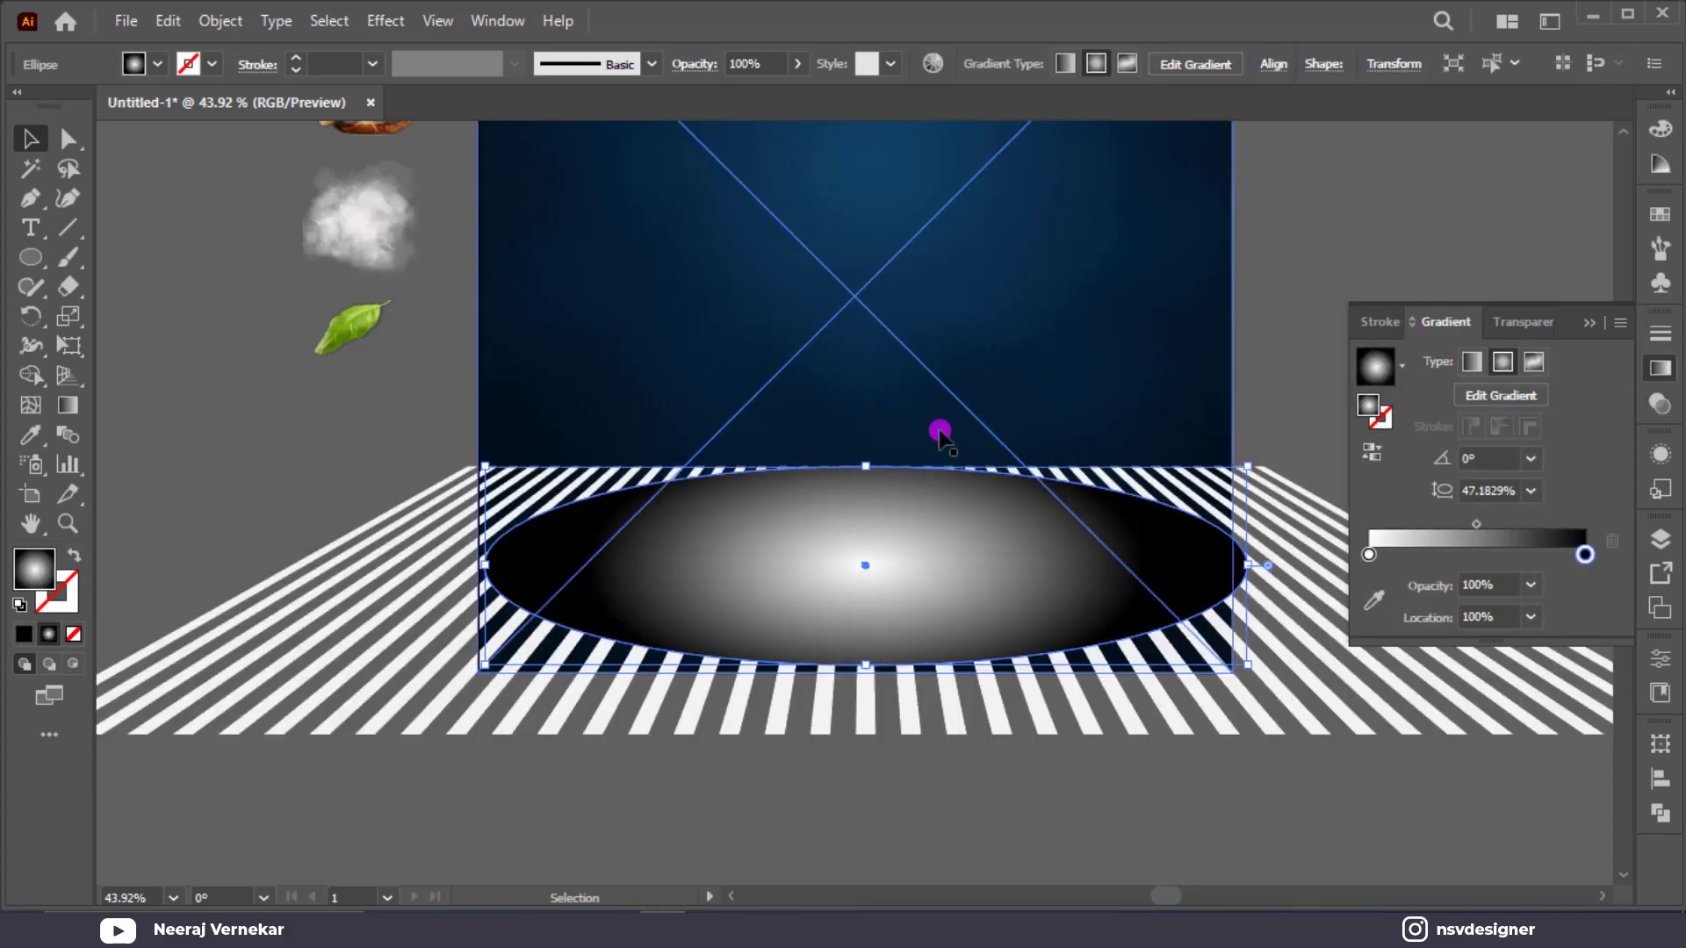
key(g)
drag(867, 436, 866, 472)
drag(586, 569, 503, 565)
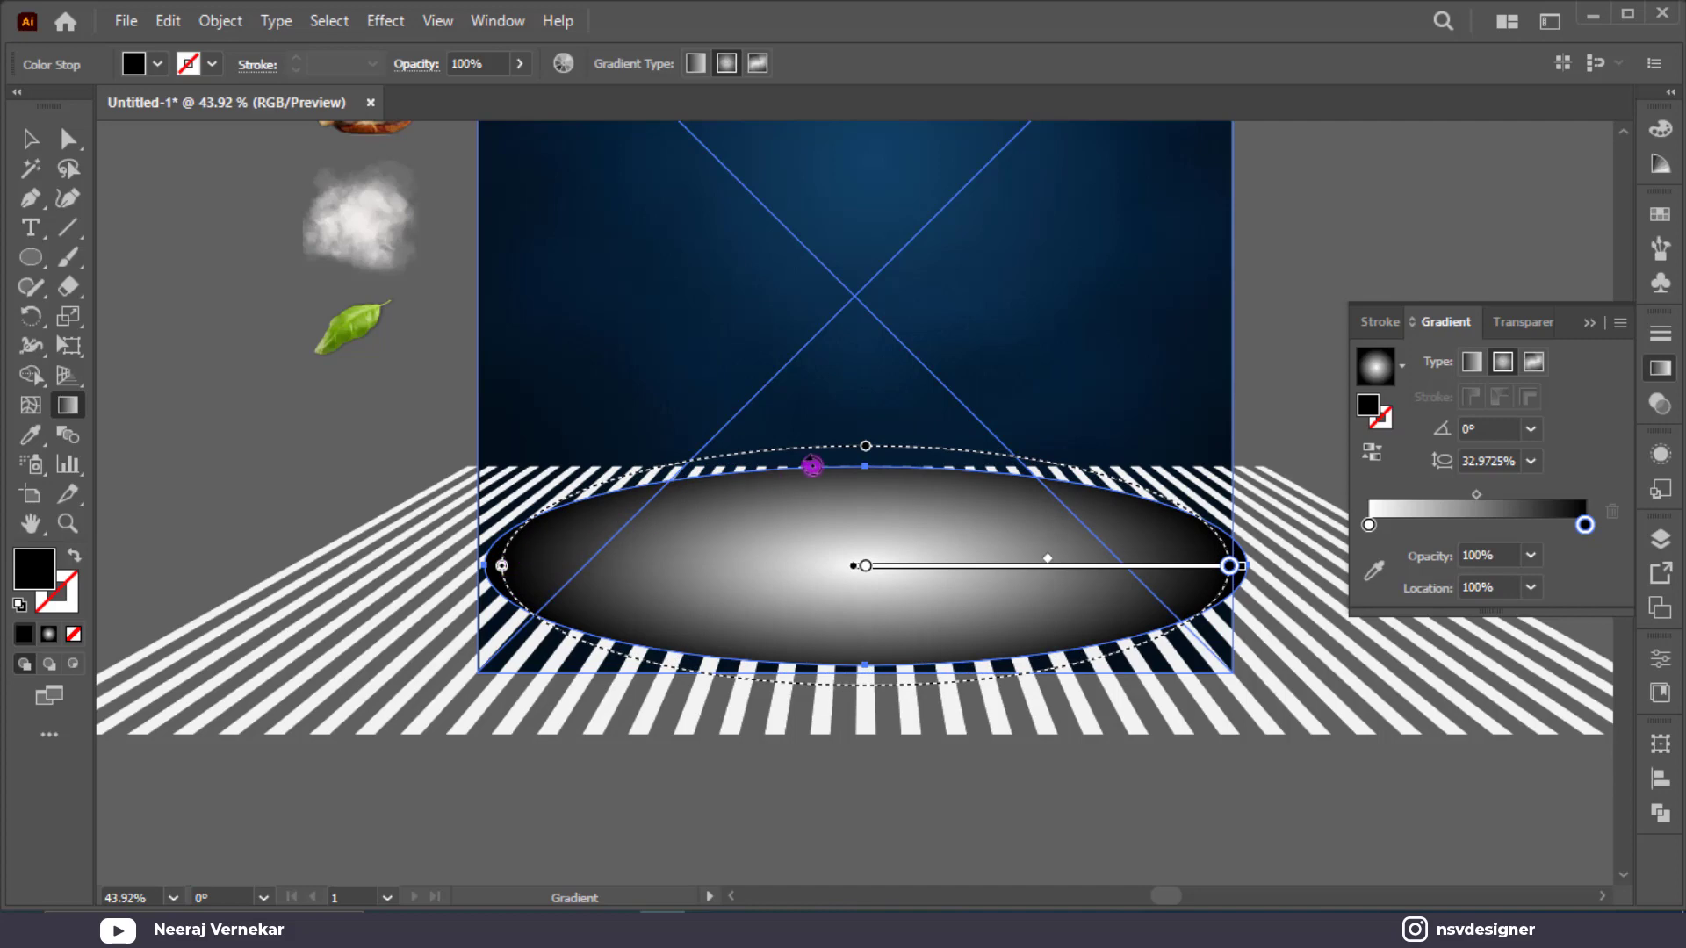
drag(866, 453, 865, 471)
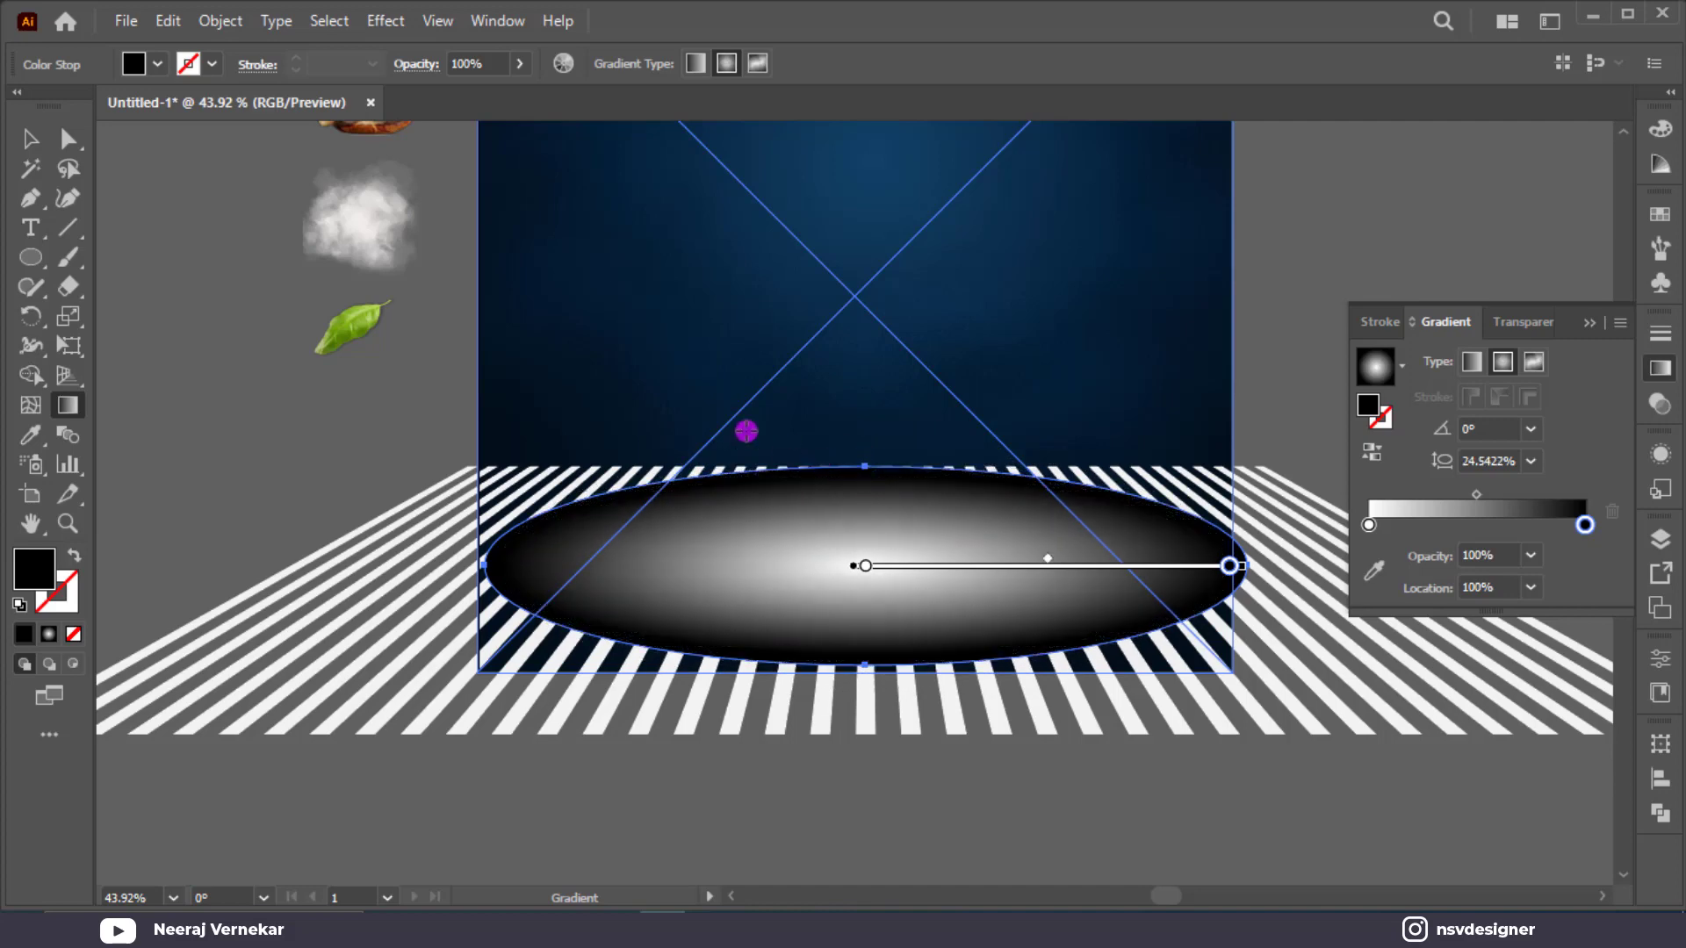
Step: Mask the floor stripes with the flattened gradient ellipse using Make Mask
click(35, 153)
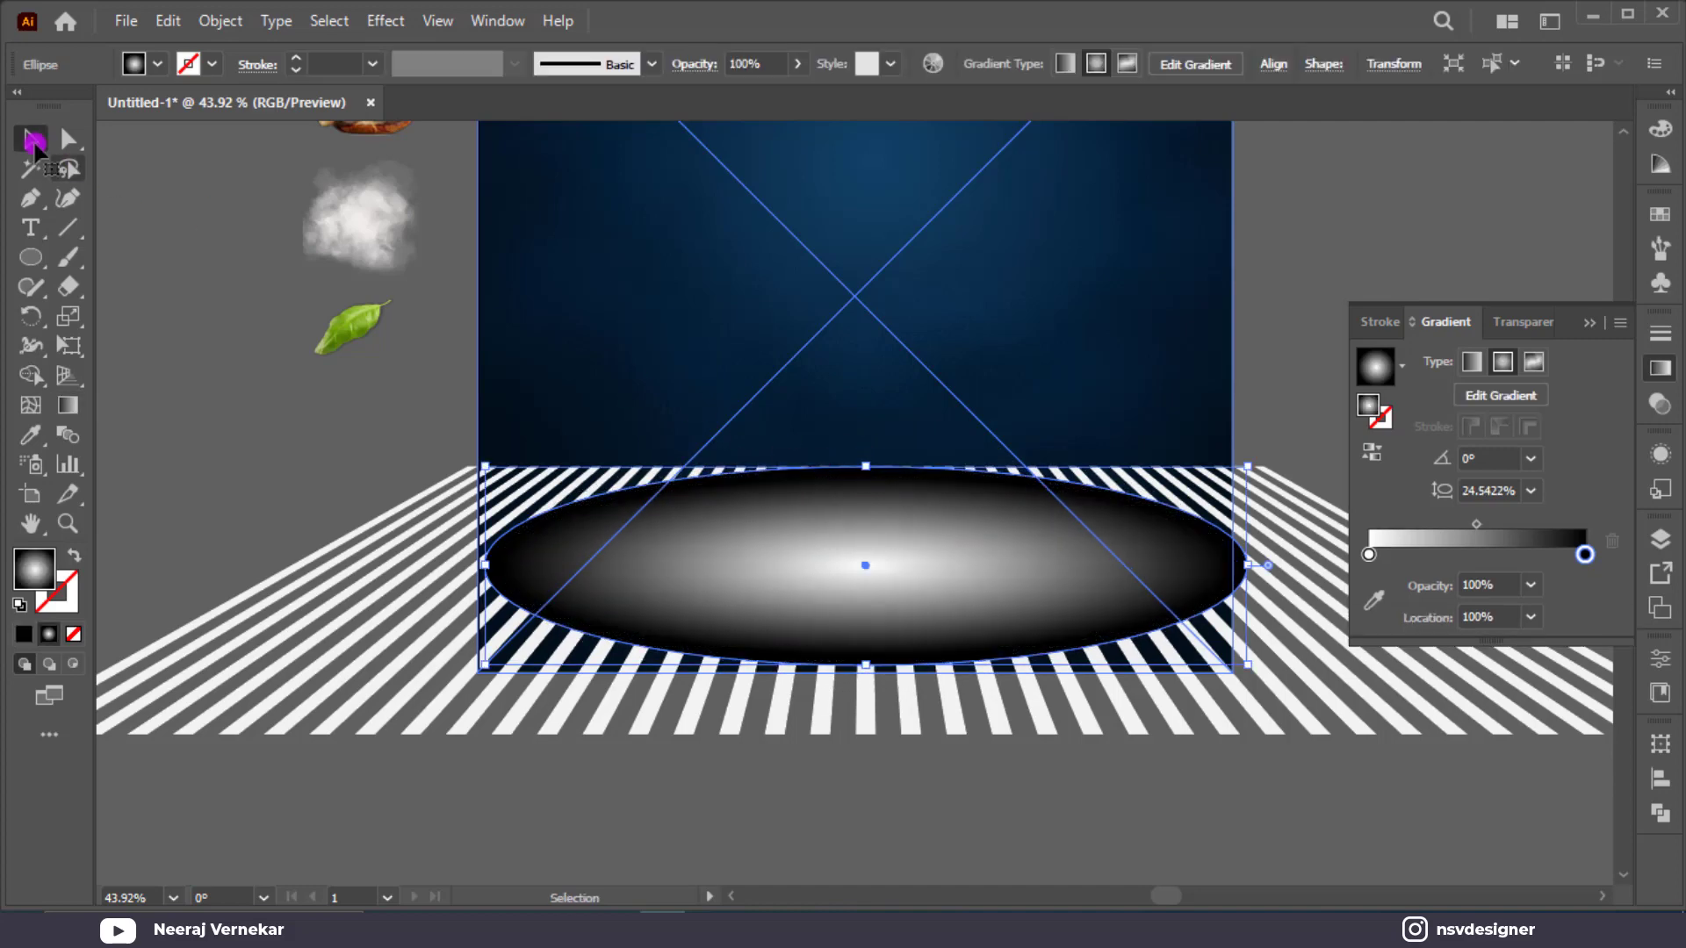
shift+click(1374, 688)
click(1532, 322)
click(1572, 401)
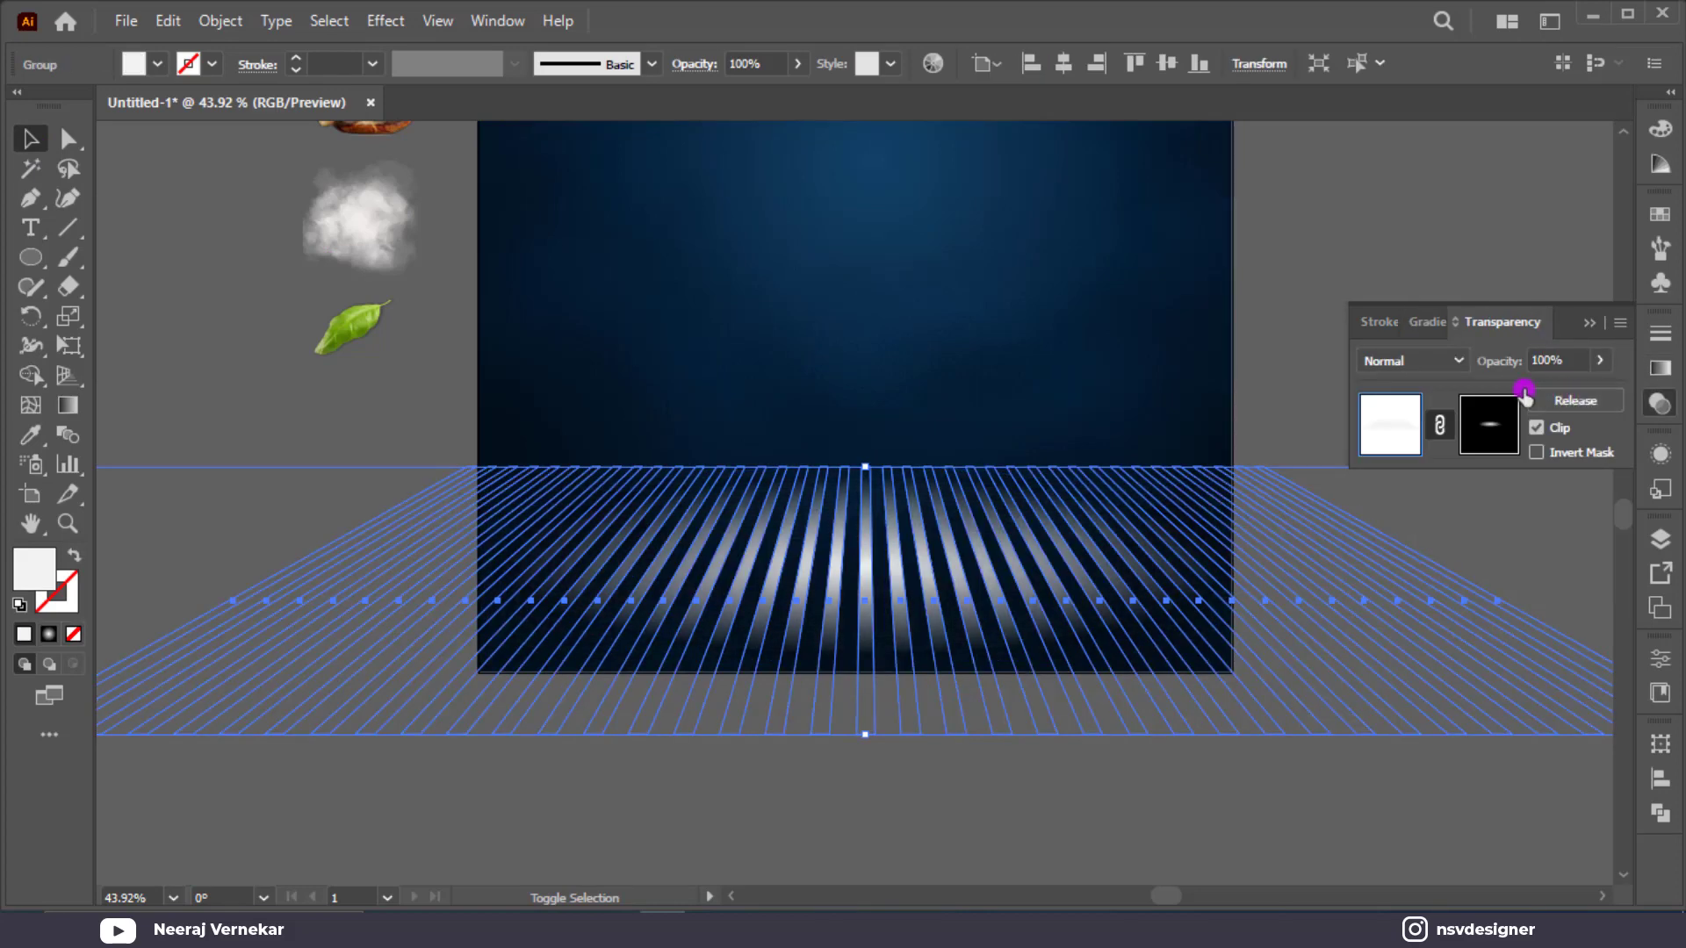
click(1319, 362)
Step: Move the noise texture aside and set the masked floor group to Overlay
click(1105, 623)
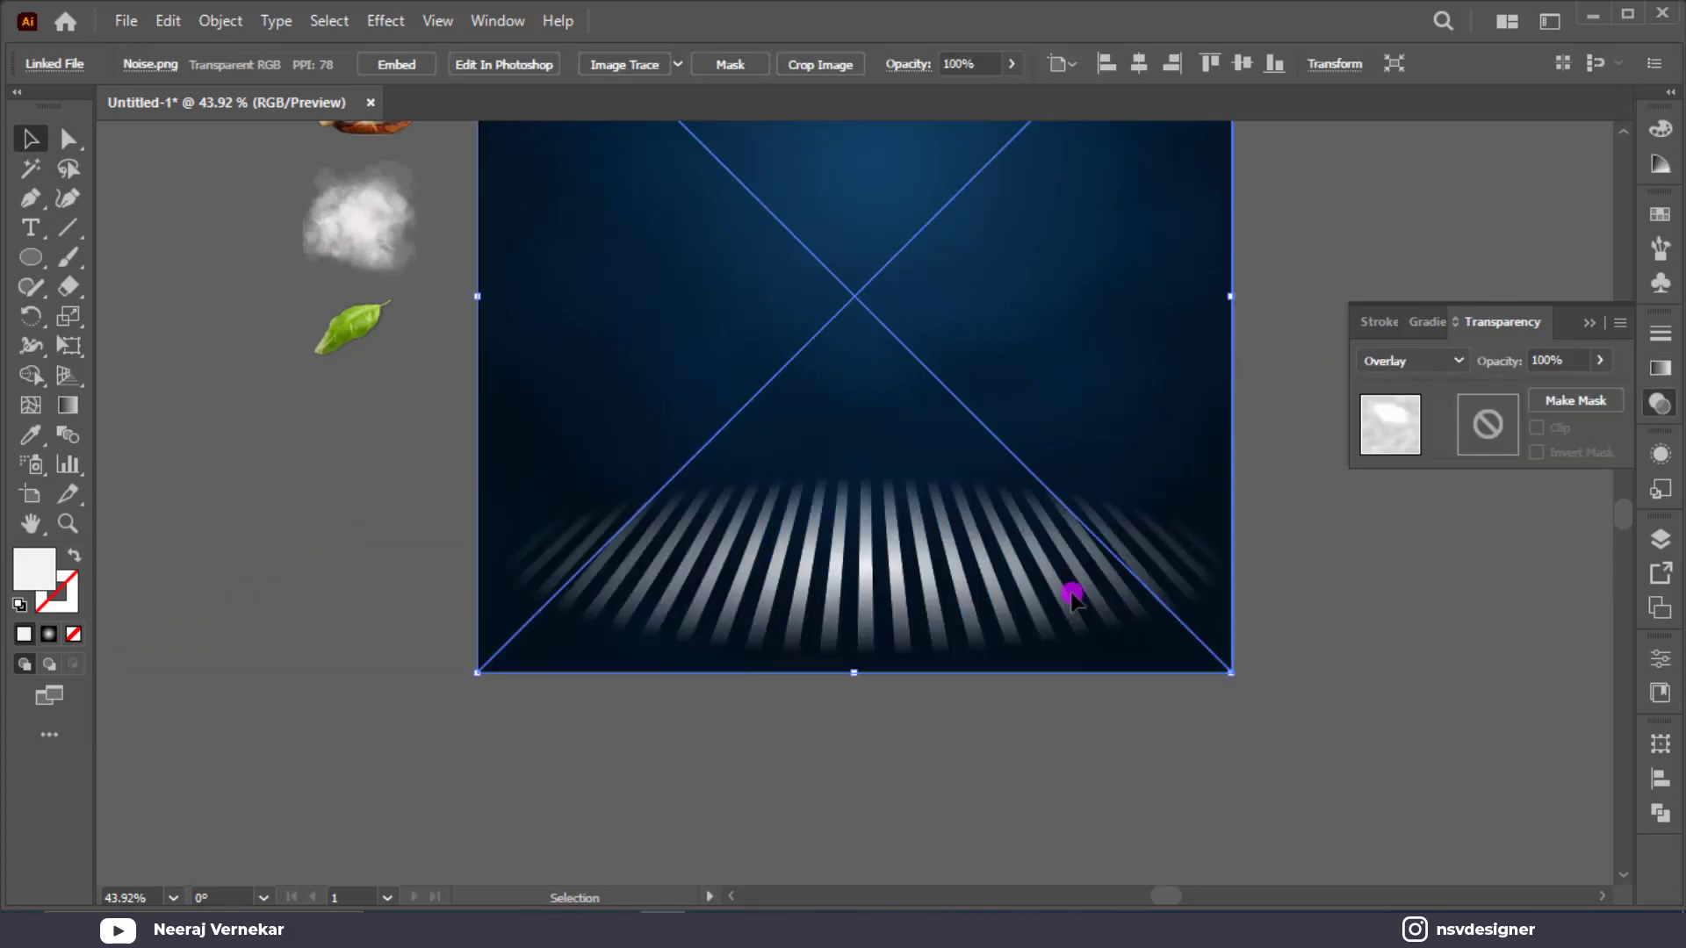
drag(985, 579, 1290, 621)
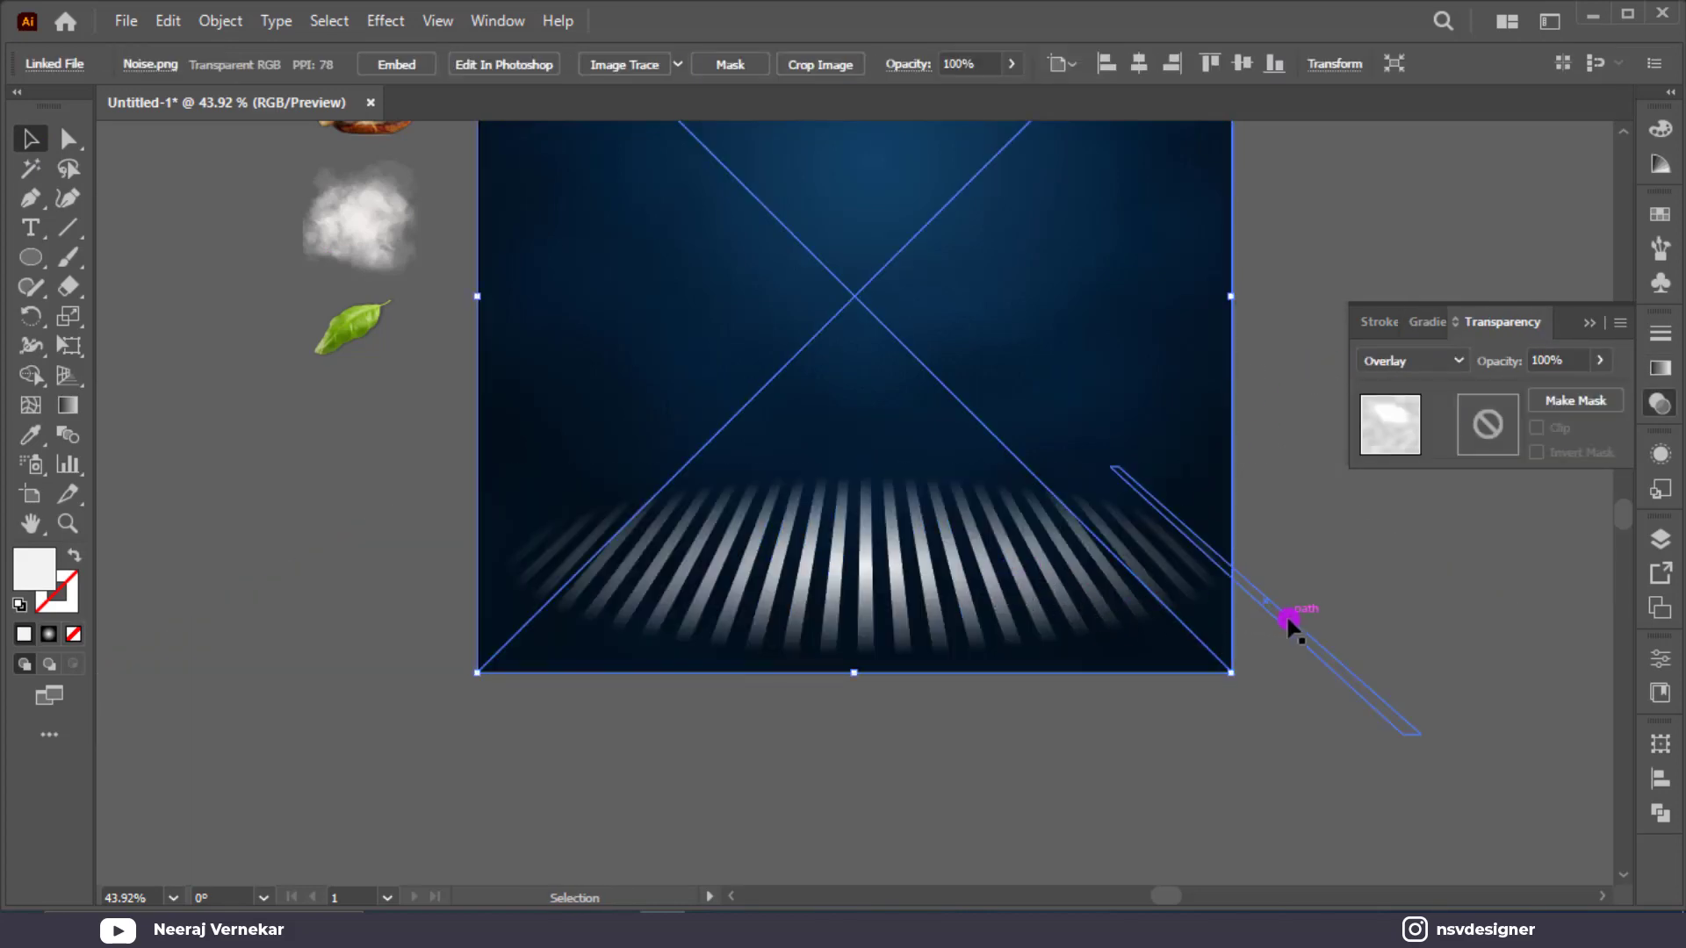
click(1288, 614)
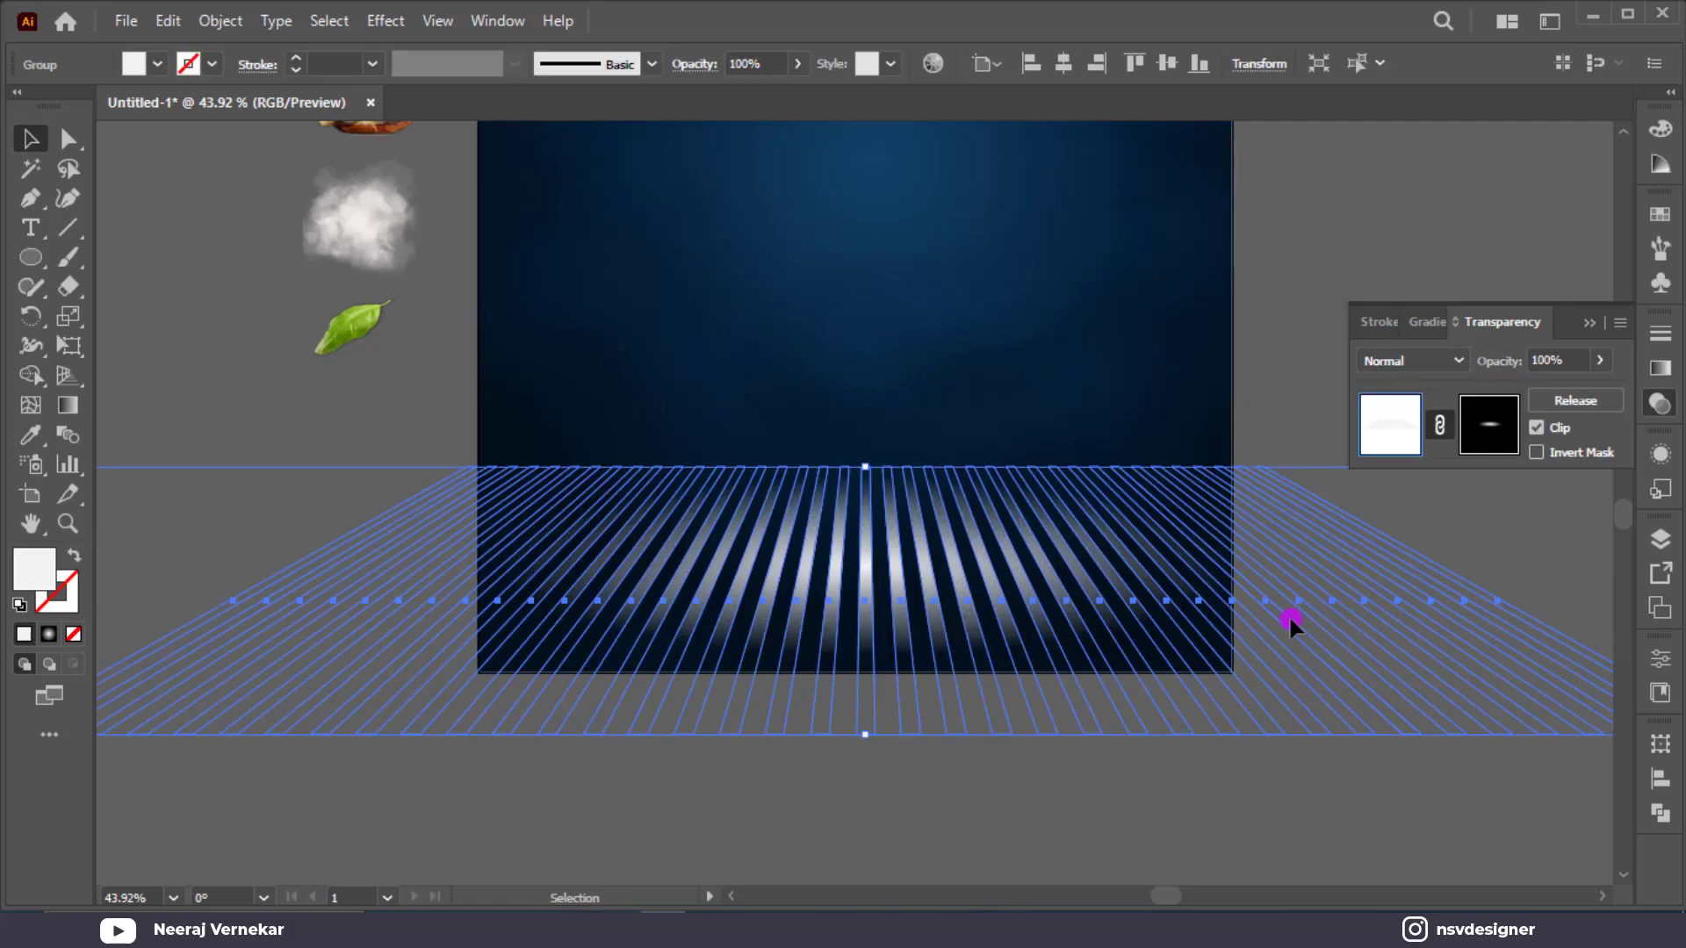
click(1400, 362)
click(1407, 597)
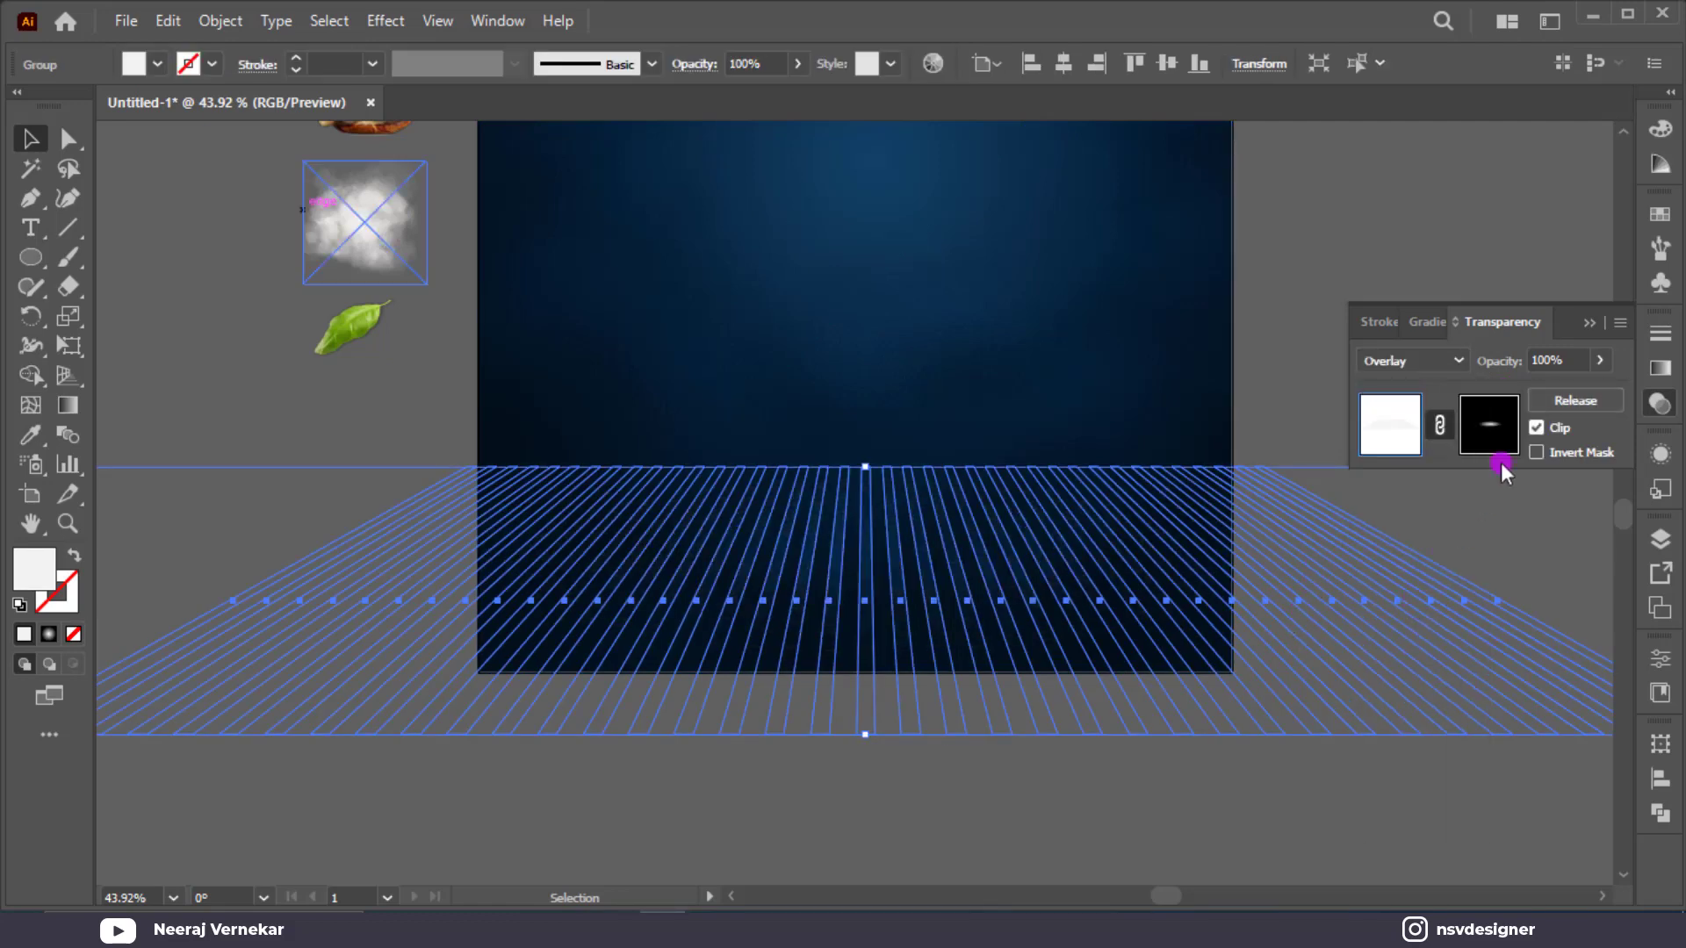
click(1589, 323)
click(1468, 275)
Step: Return the noise texture to its place over the artboard
key(ctrl+z)
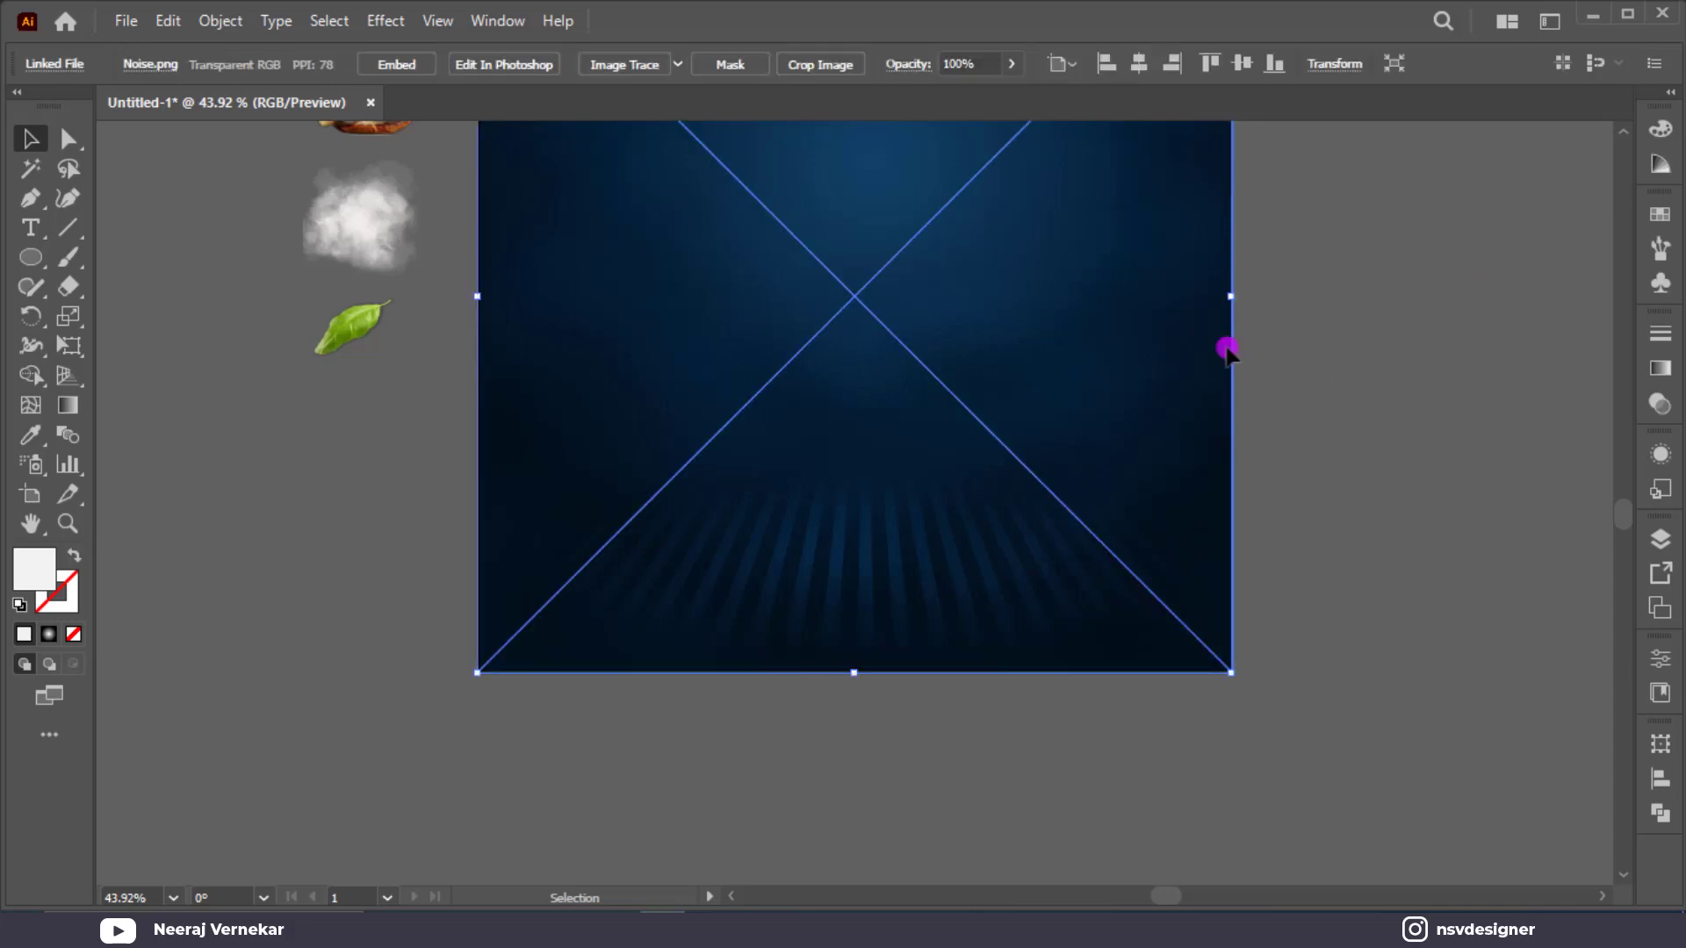
key(ctrl+z)
key(ctrl+shift+z)
key(ctrl+z)
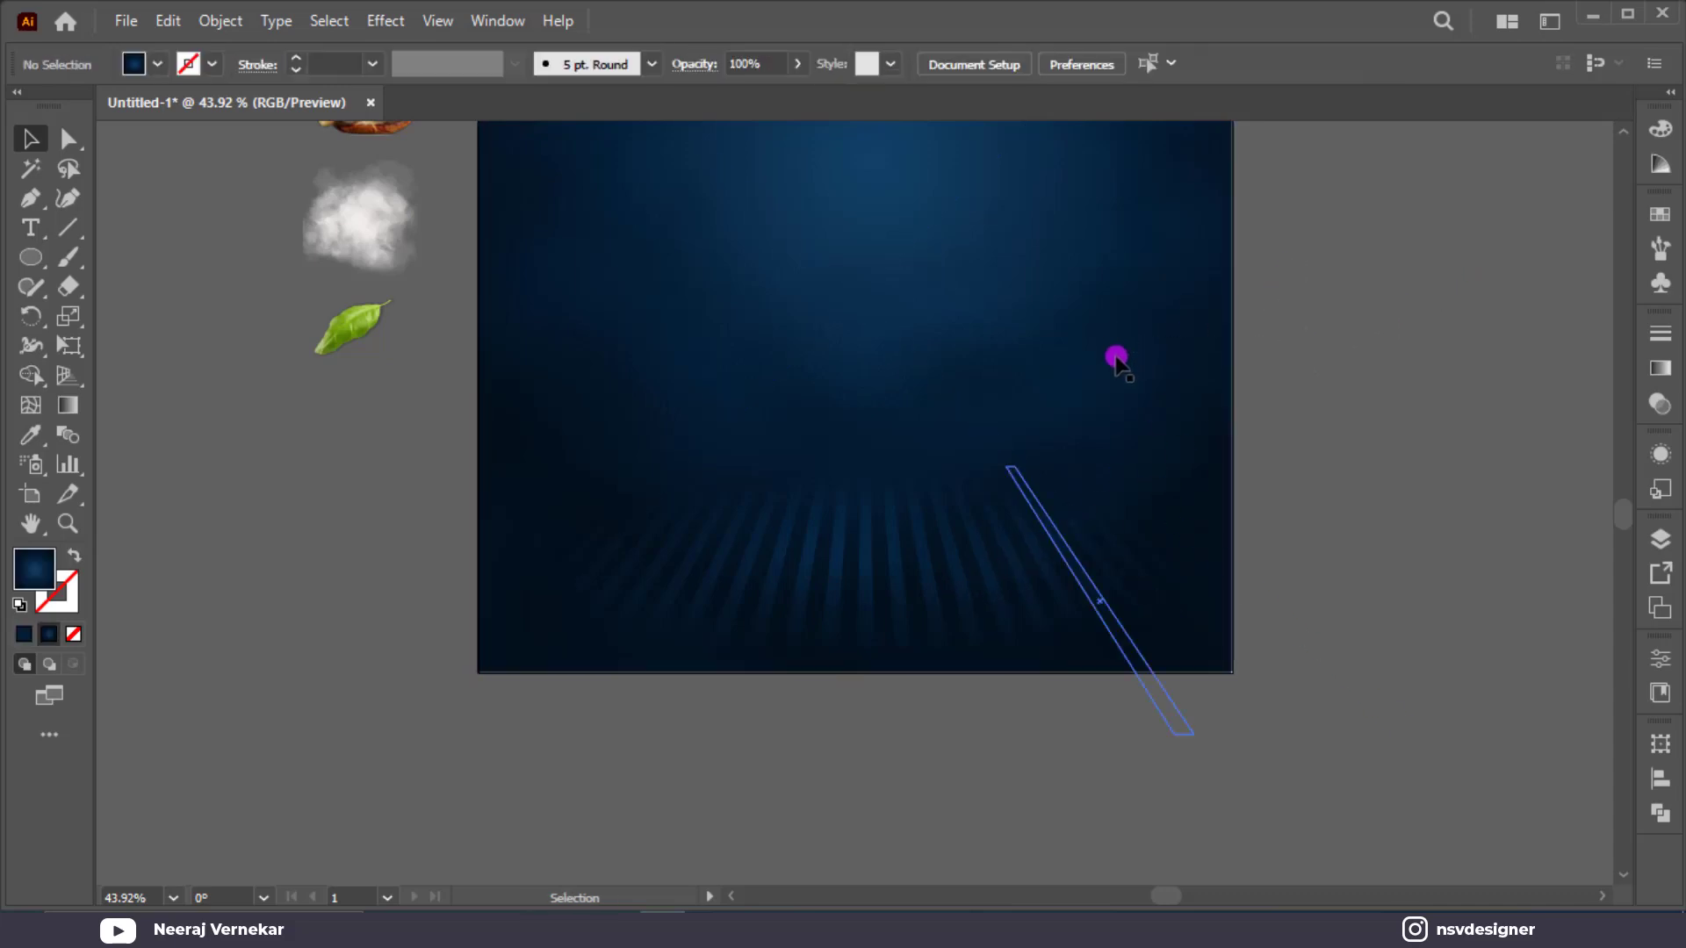
Step: Enter opacity-mask editing for the floor stripe grid and switch to the Gradient tool
click(1108, 609)
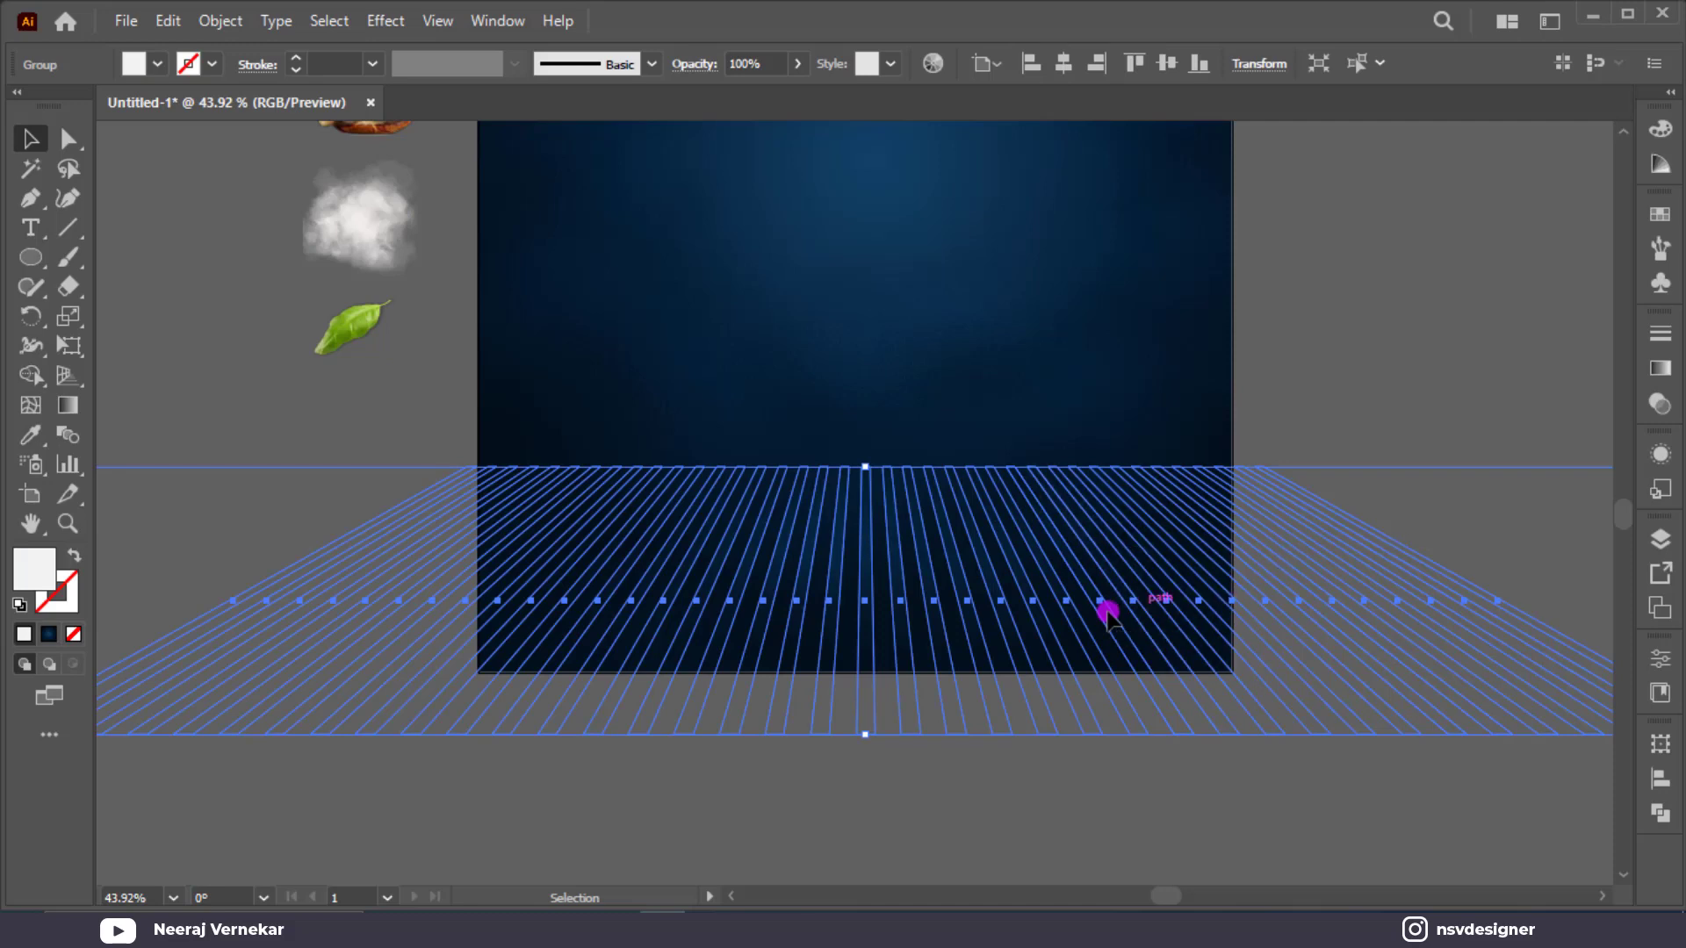
click(1660, 370)
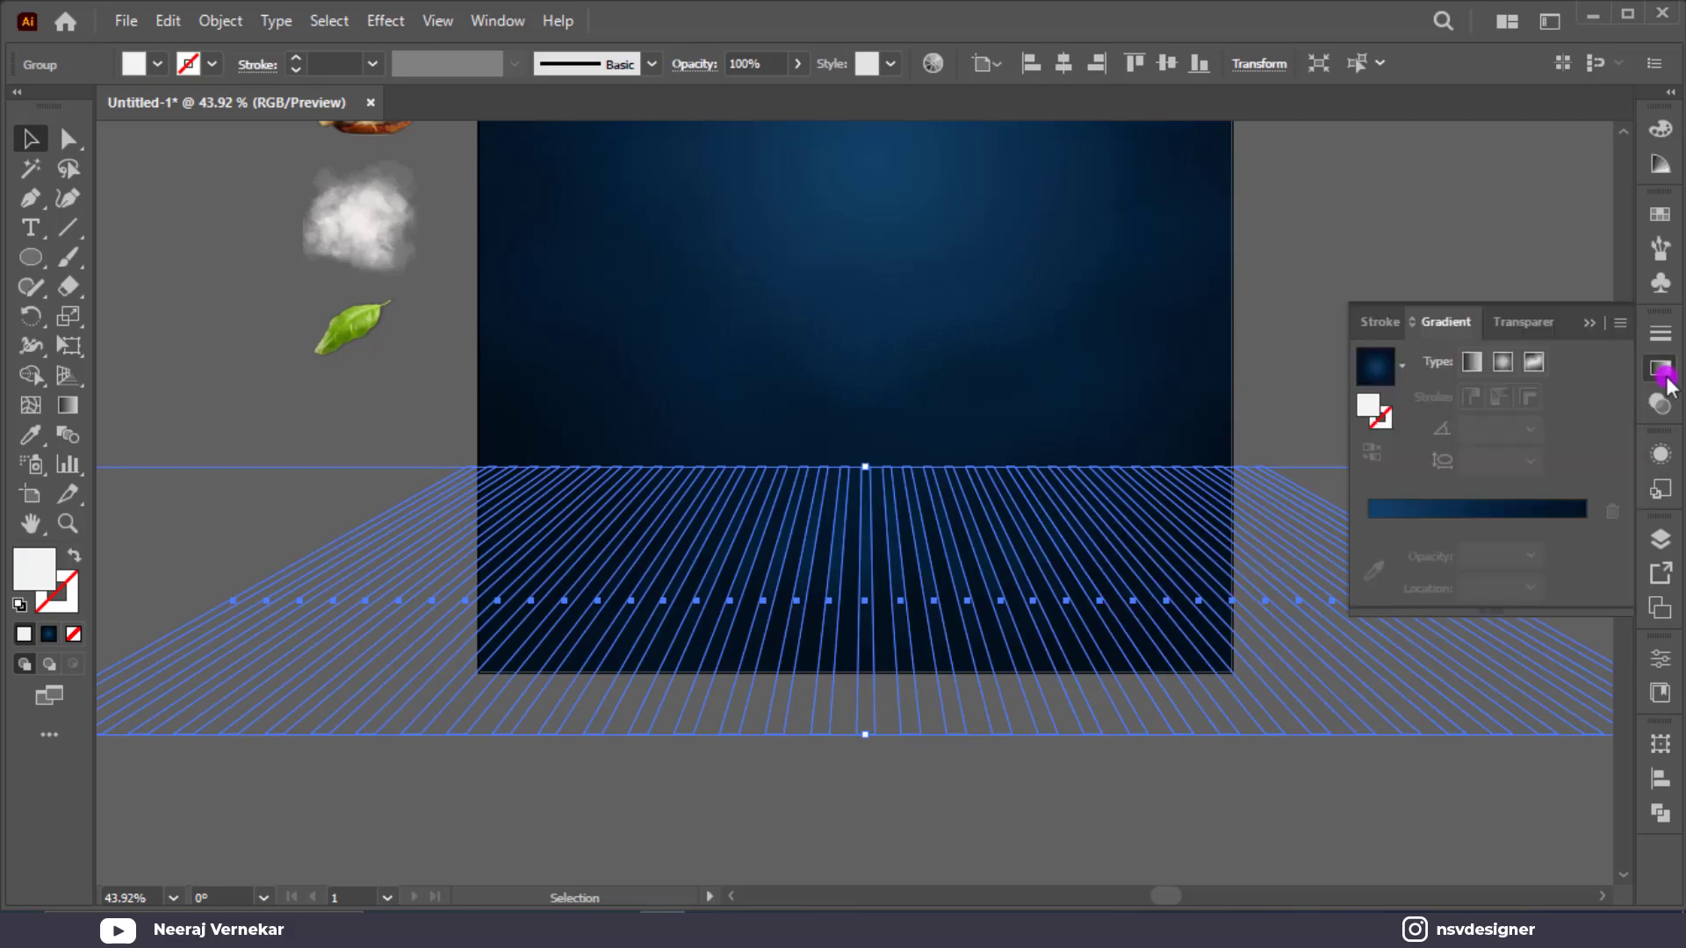
click(1659, 406)
click(1503, 439)
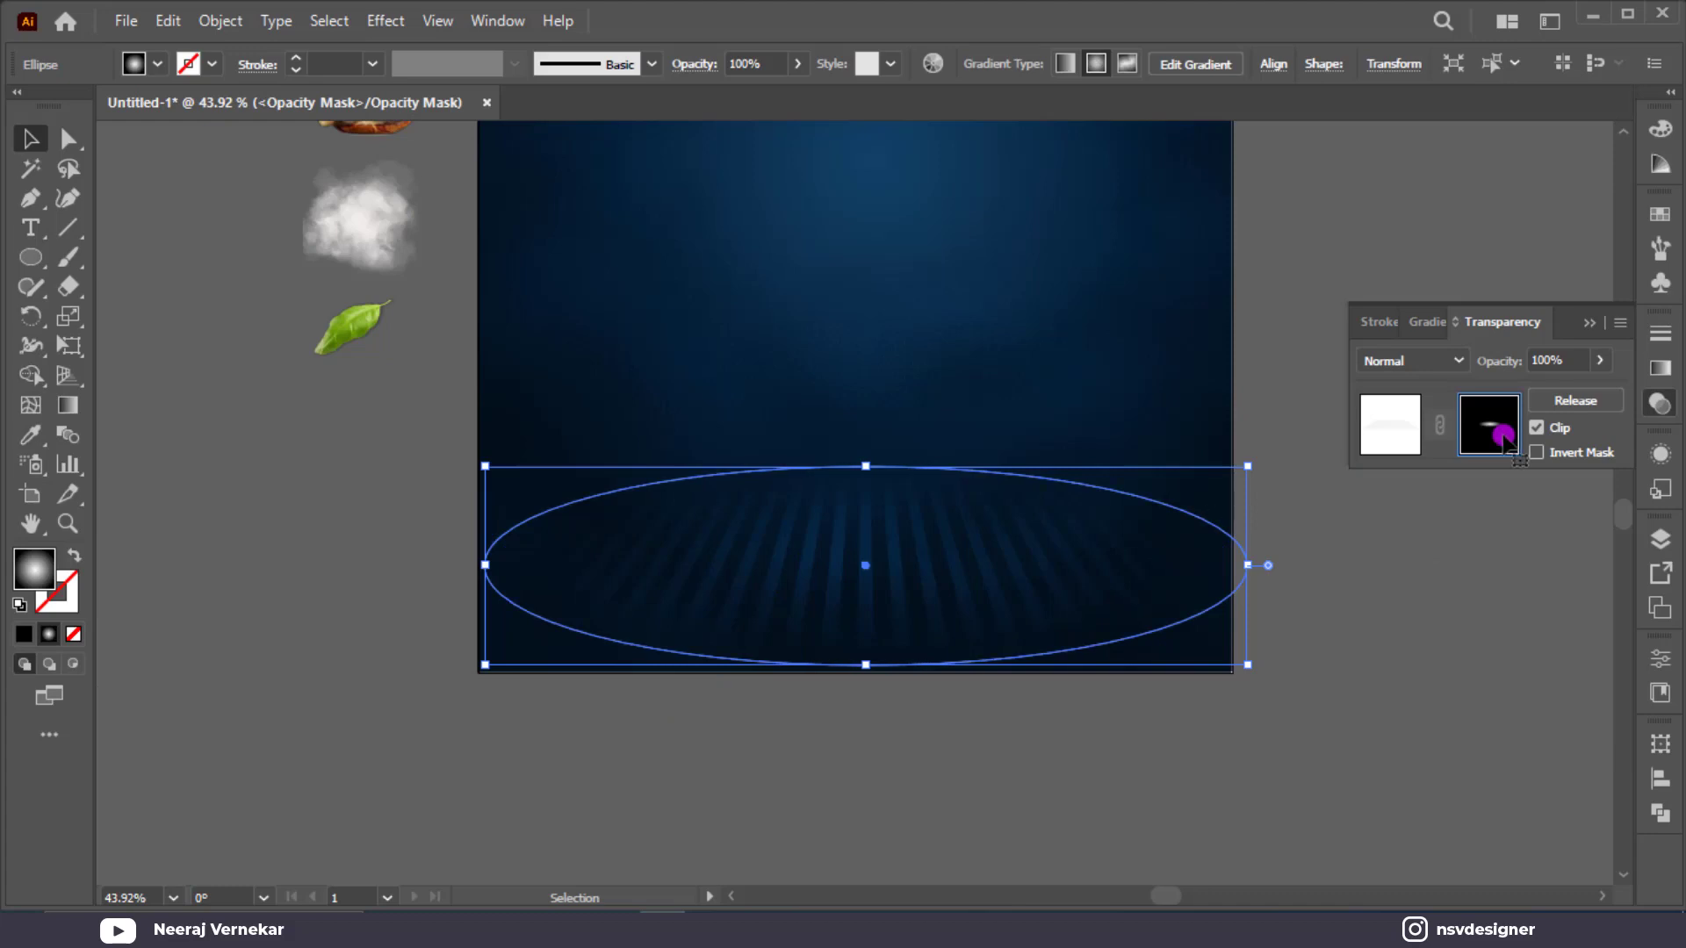
key(g)
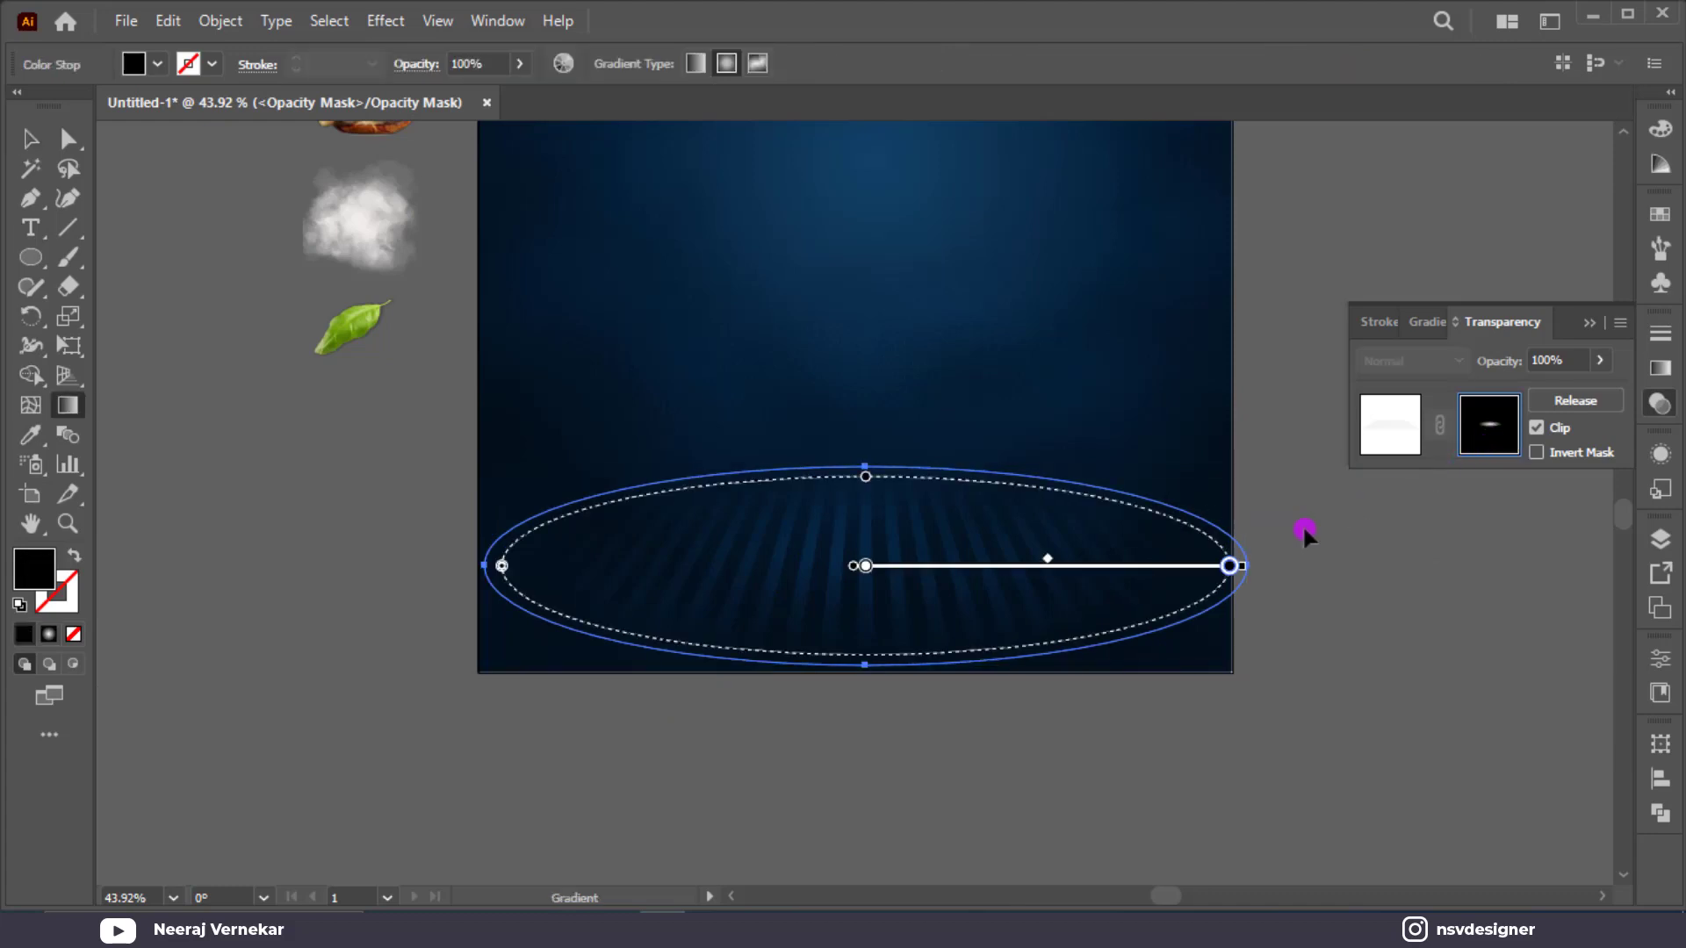
Step: Set the mask gradient's end stop to black
double_click(1232, 566)
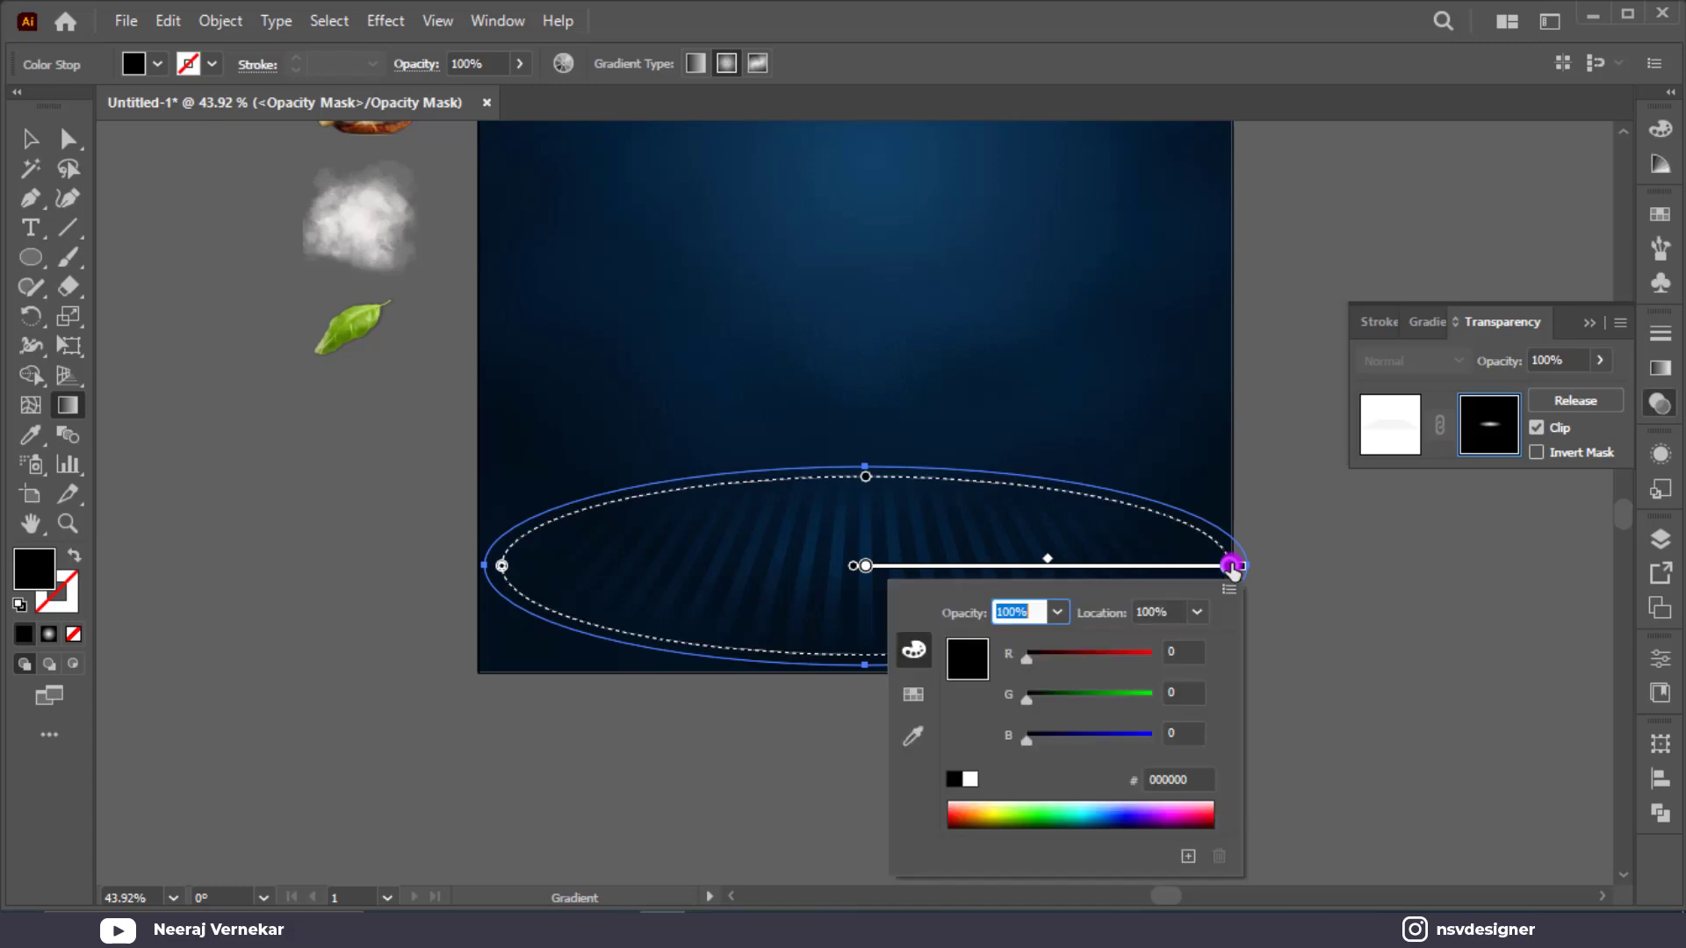
click(913, 693)
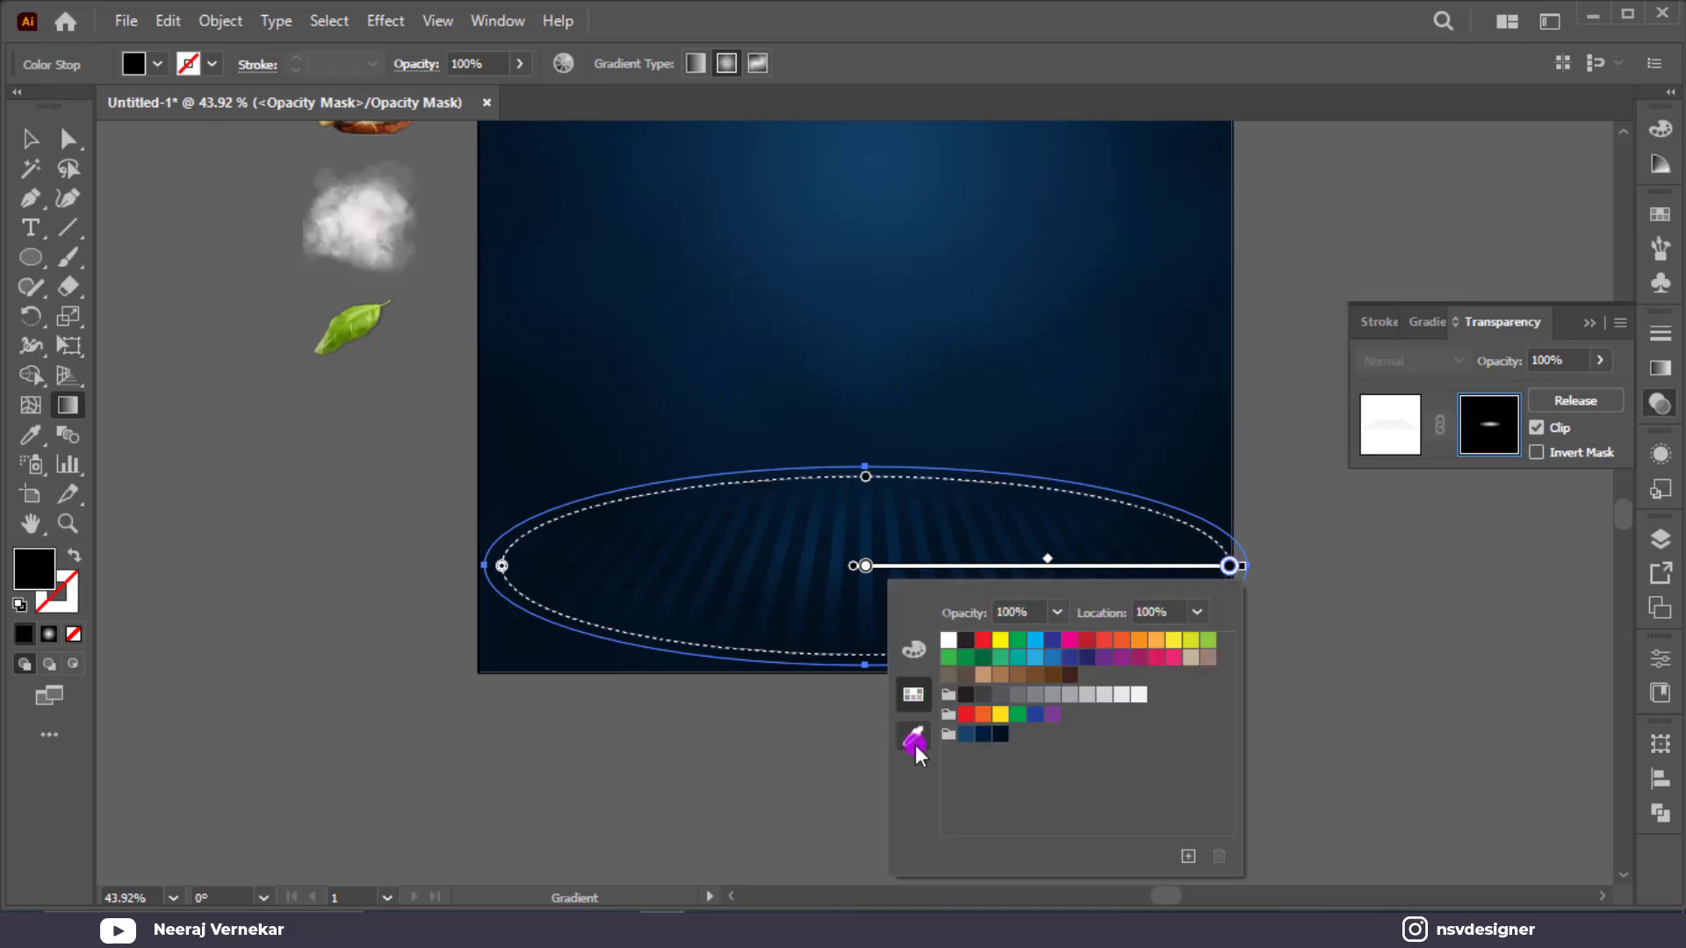
click(913, 736)
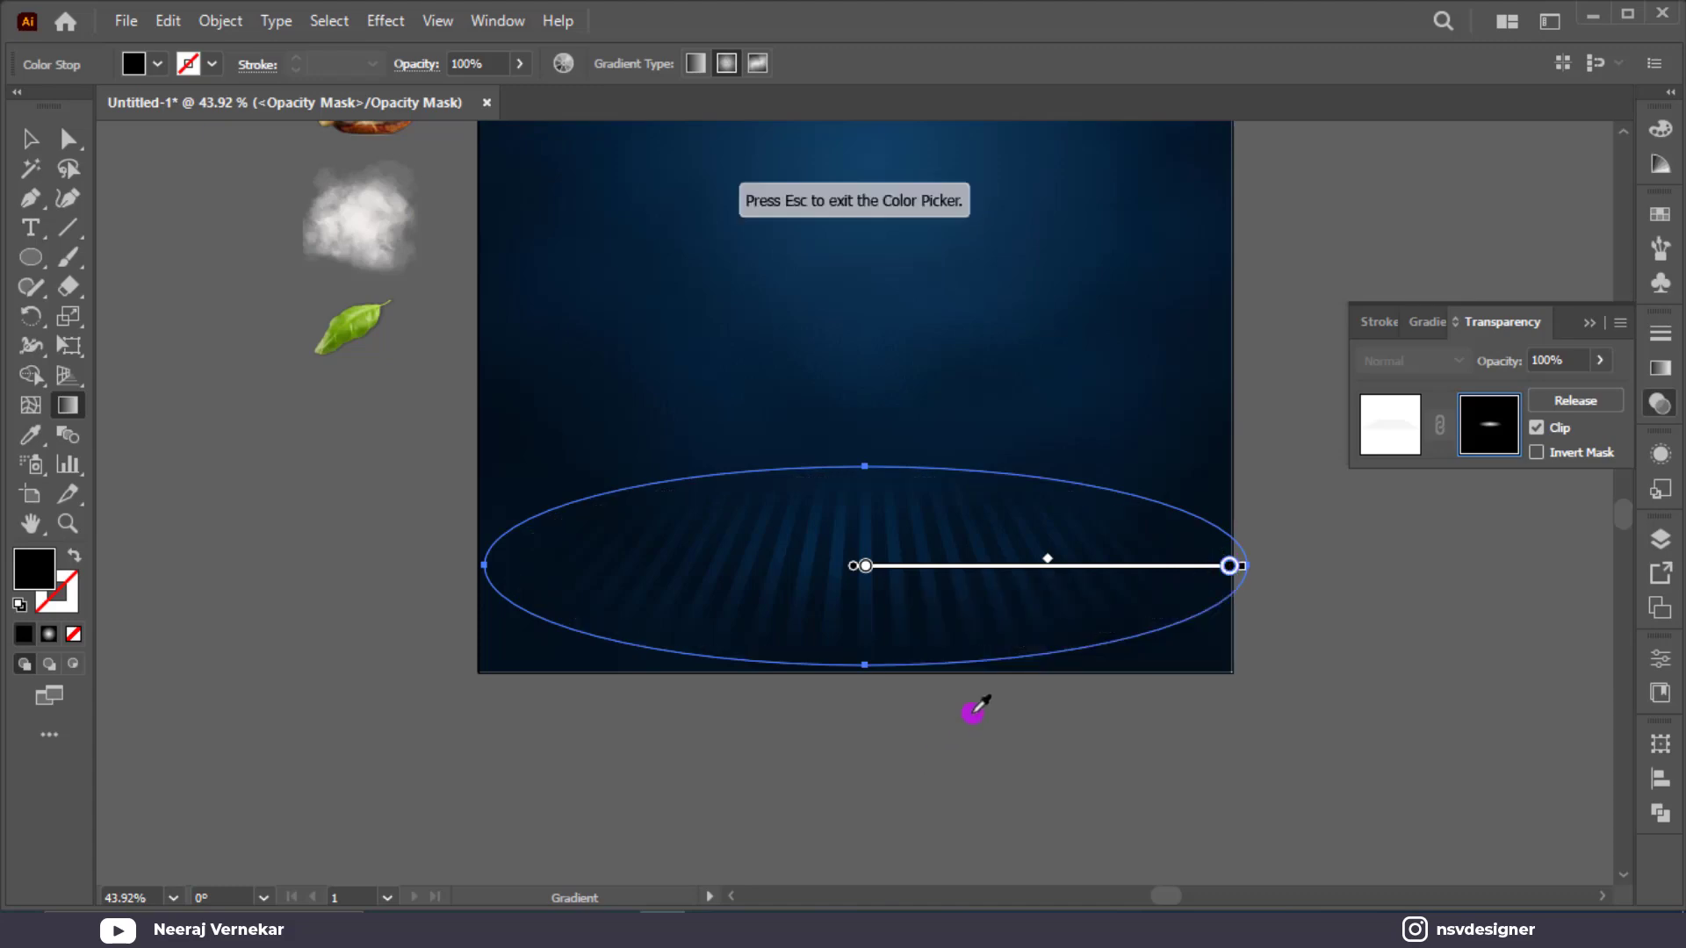
key(Escape)
double_click(1232, 567)
click(911, 650)
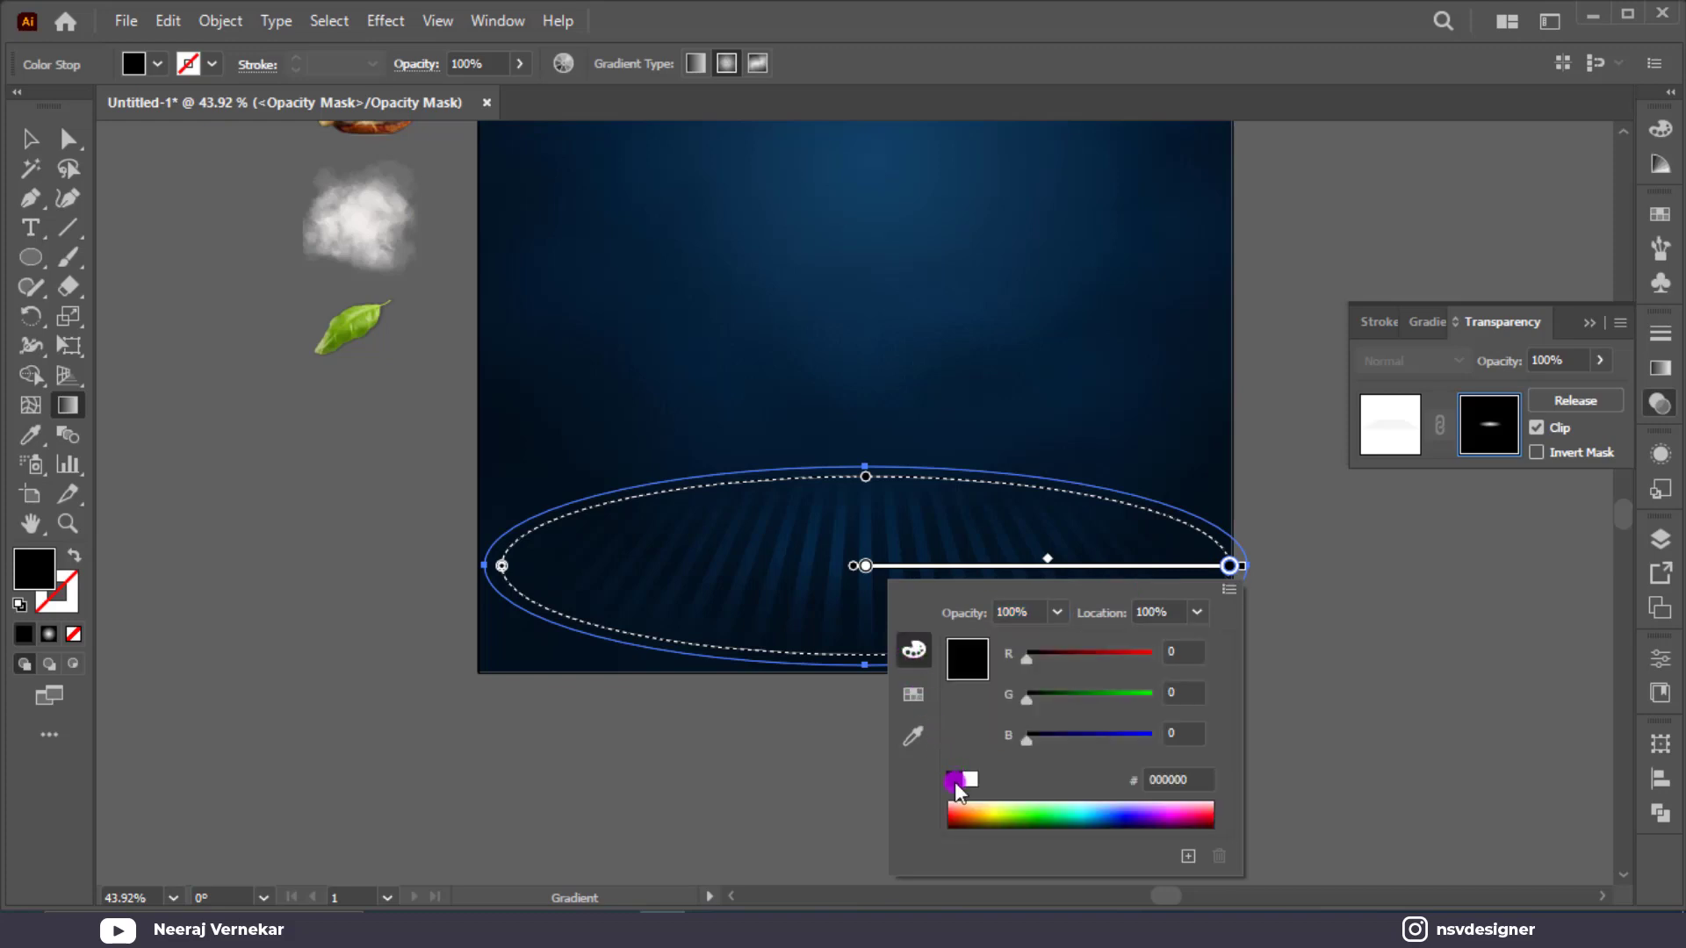
click(864, 567)
Step: Drag the white gradient stop outward to widen the bright centre
drag(866, 566, 993, 573)
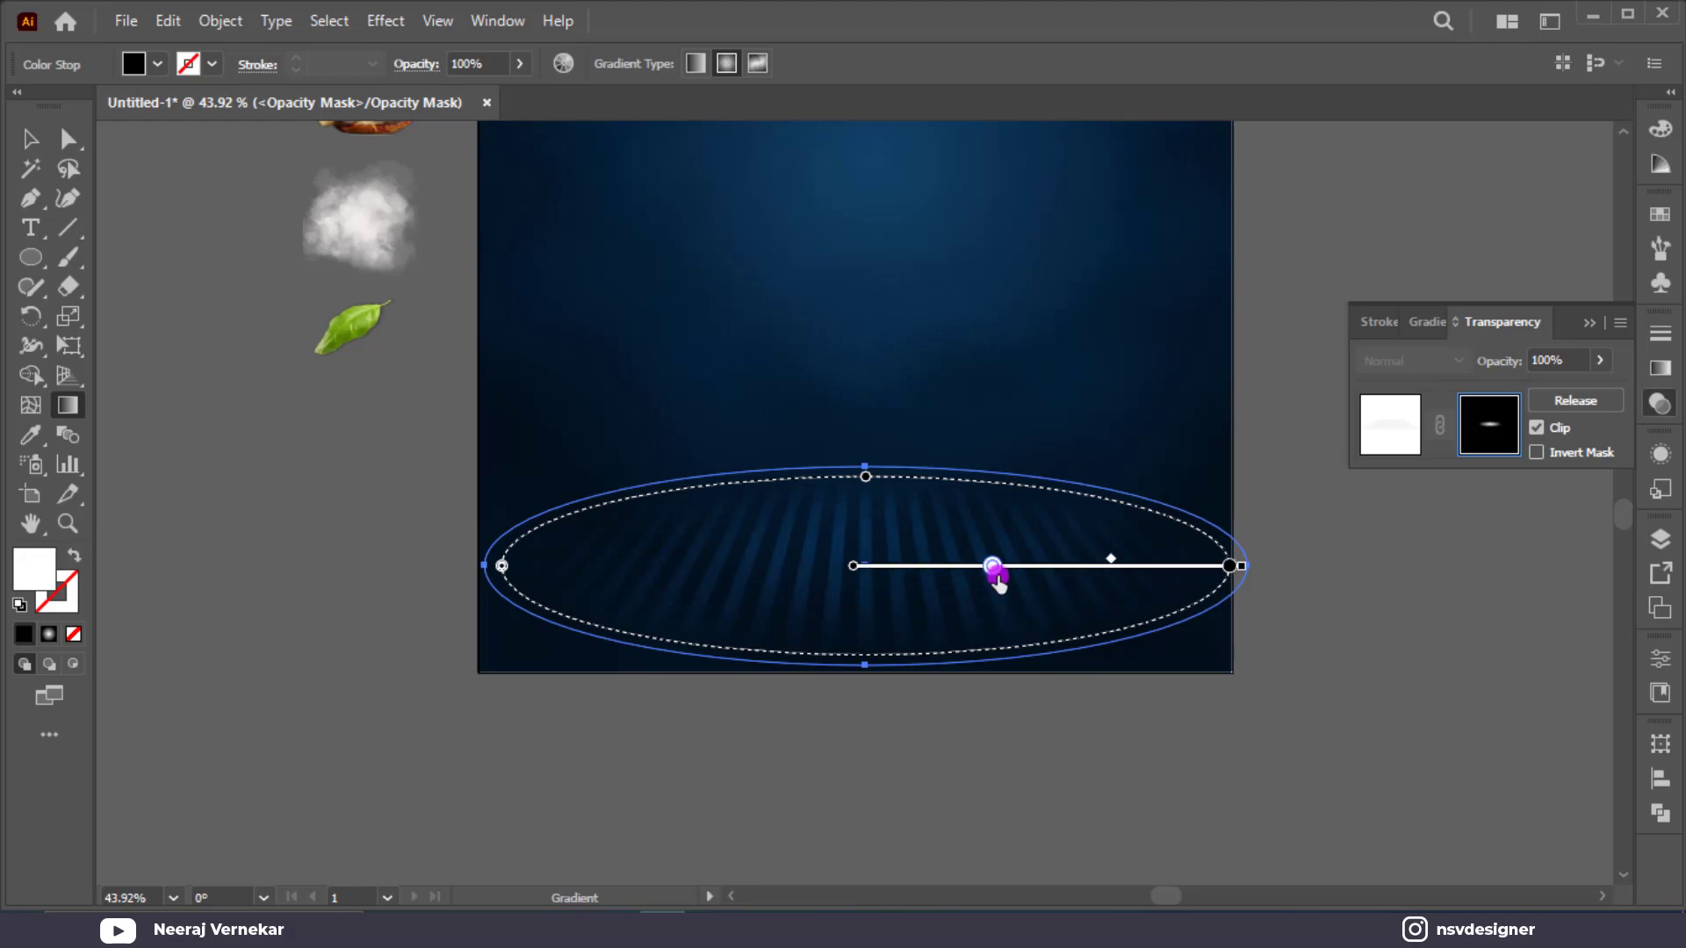
drag(1001, 579, 998, 571)
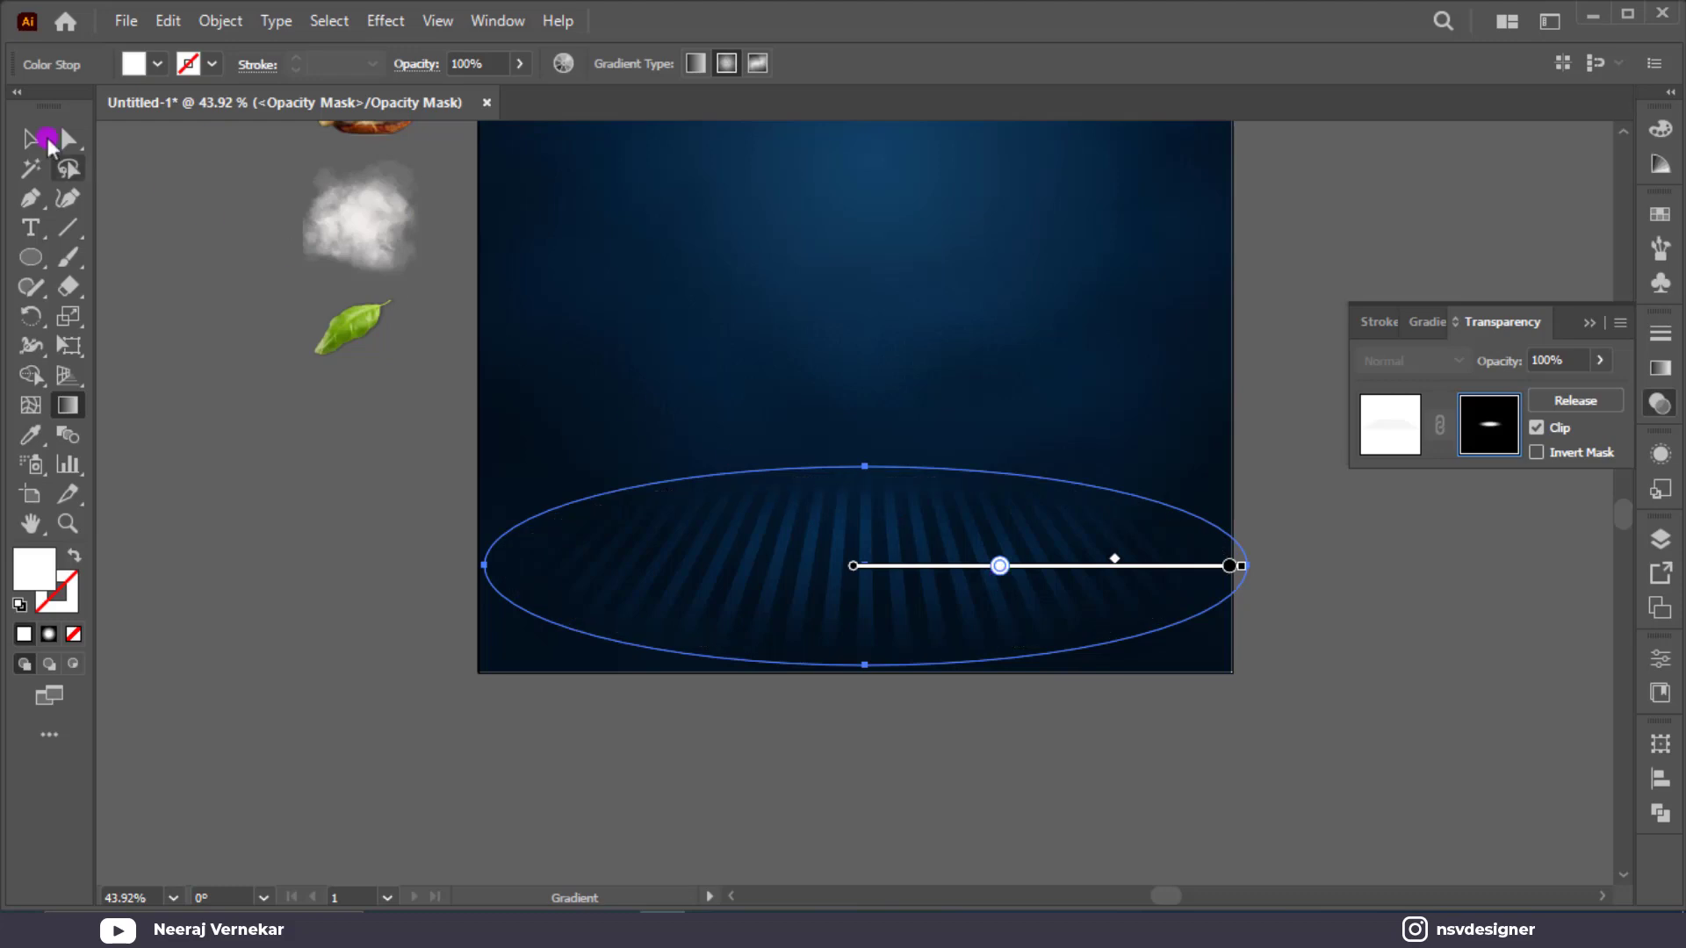
key(v)
click(439, 447)
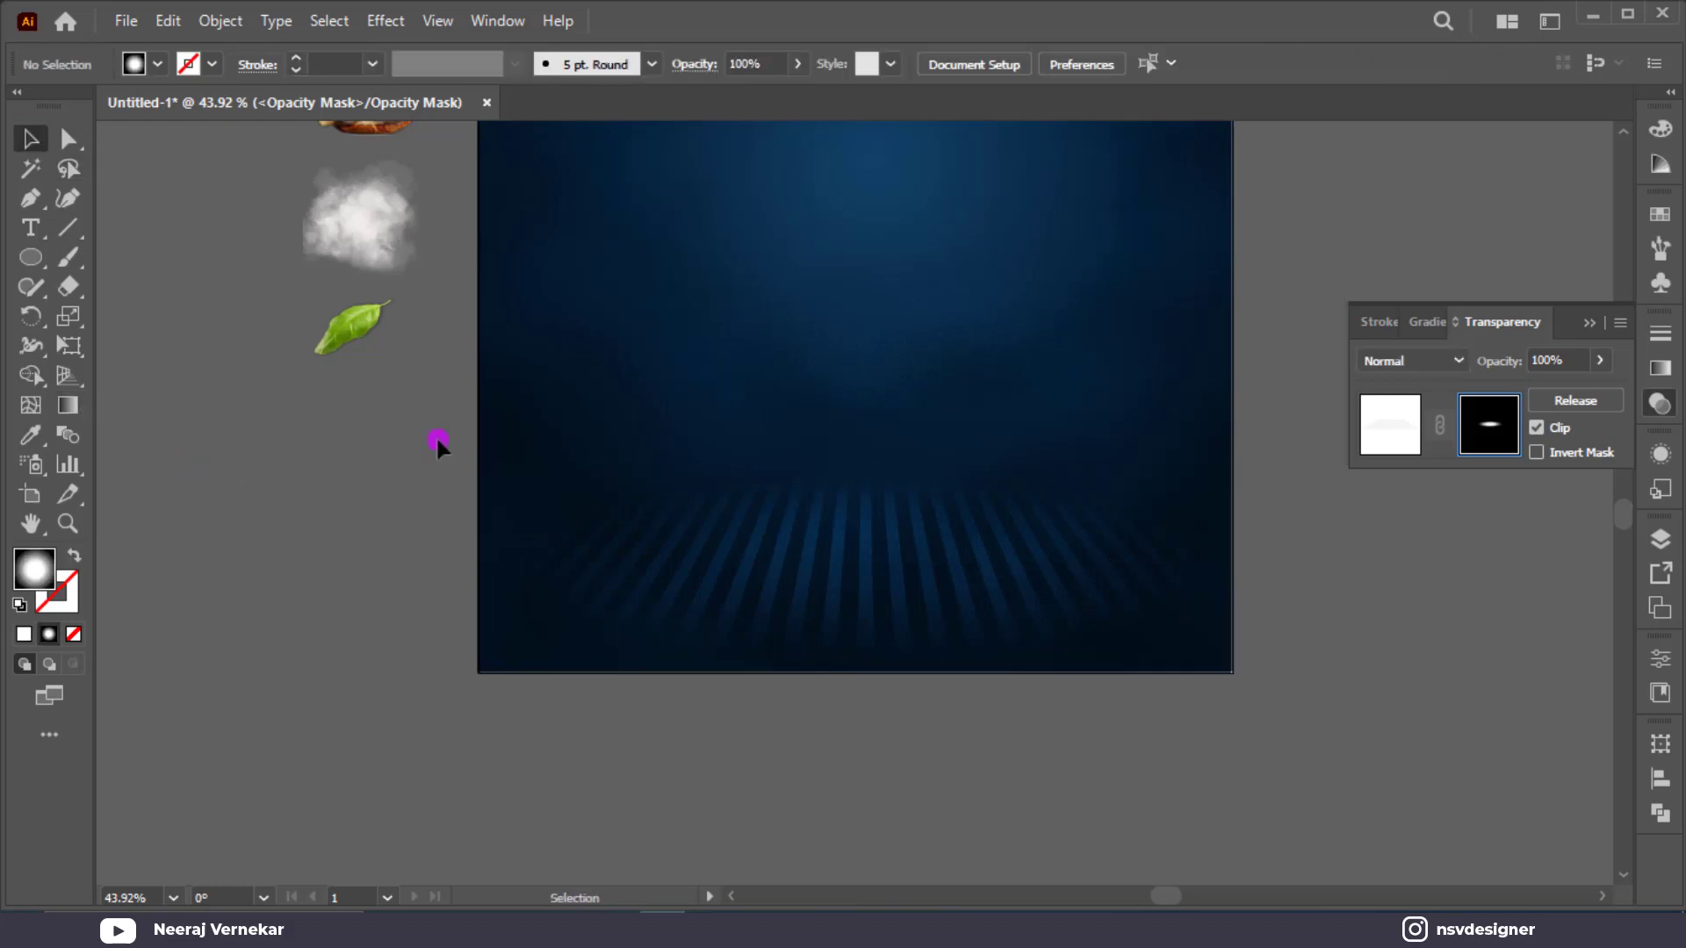
click(1584, 324)
Step: Exit mask editing and bring the smoke image to the front
scroll(420, 303, up, 2)
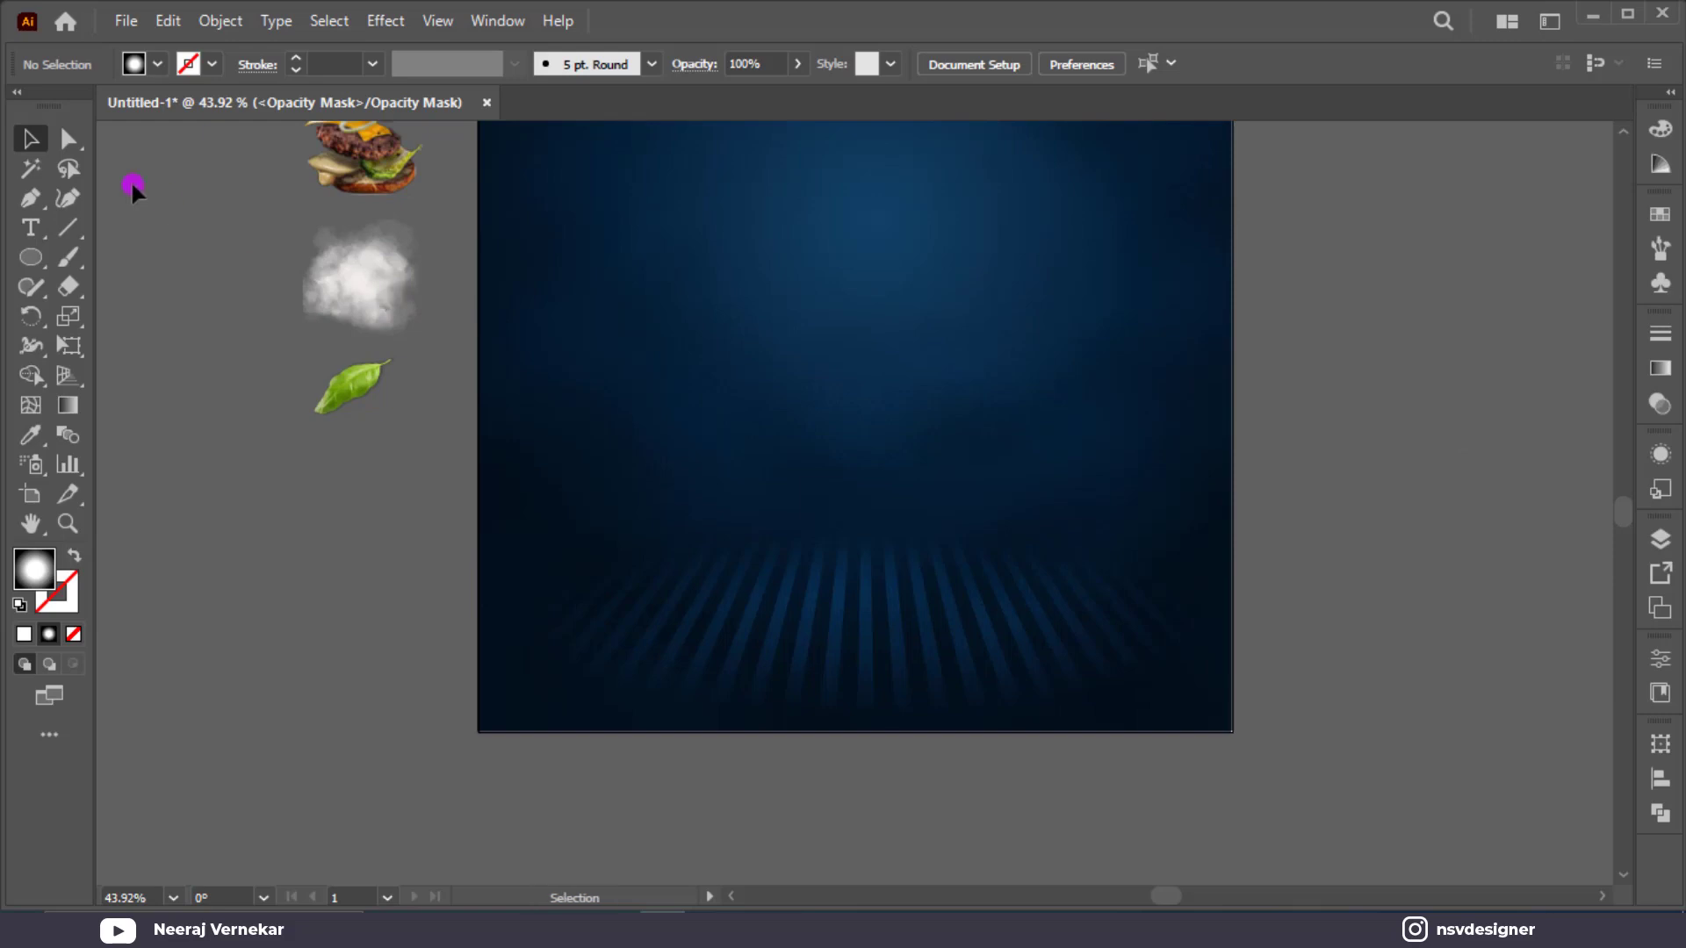
click(1654, 408)
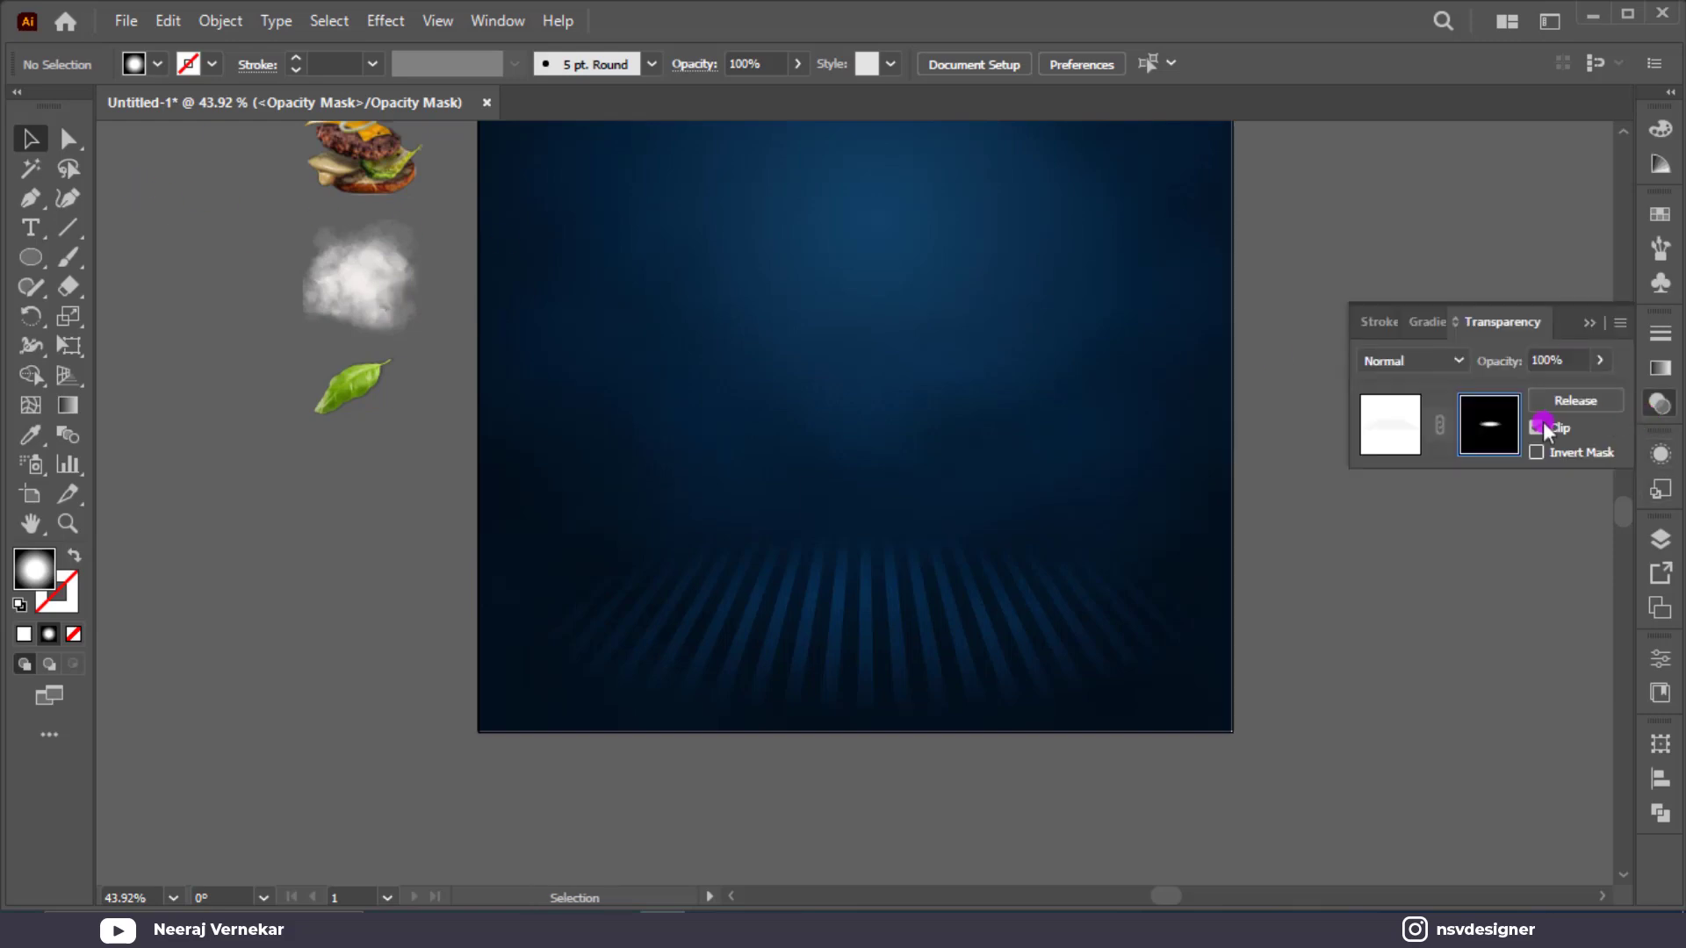
click(1401, 429)
click(1580, 329)
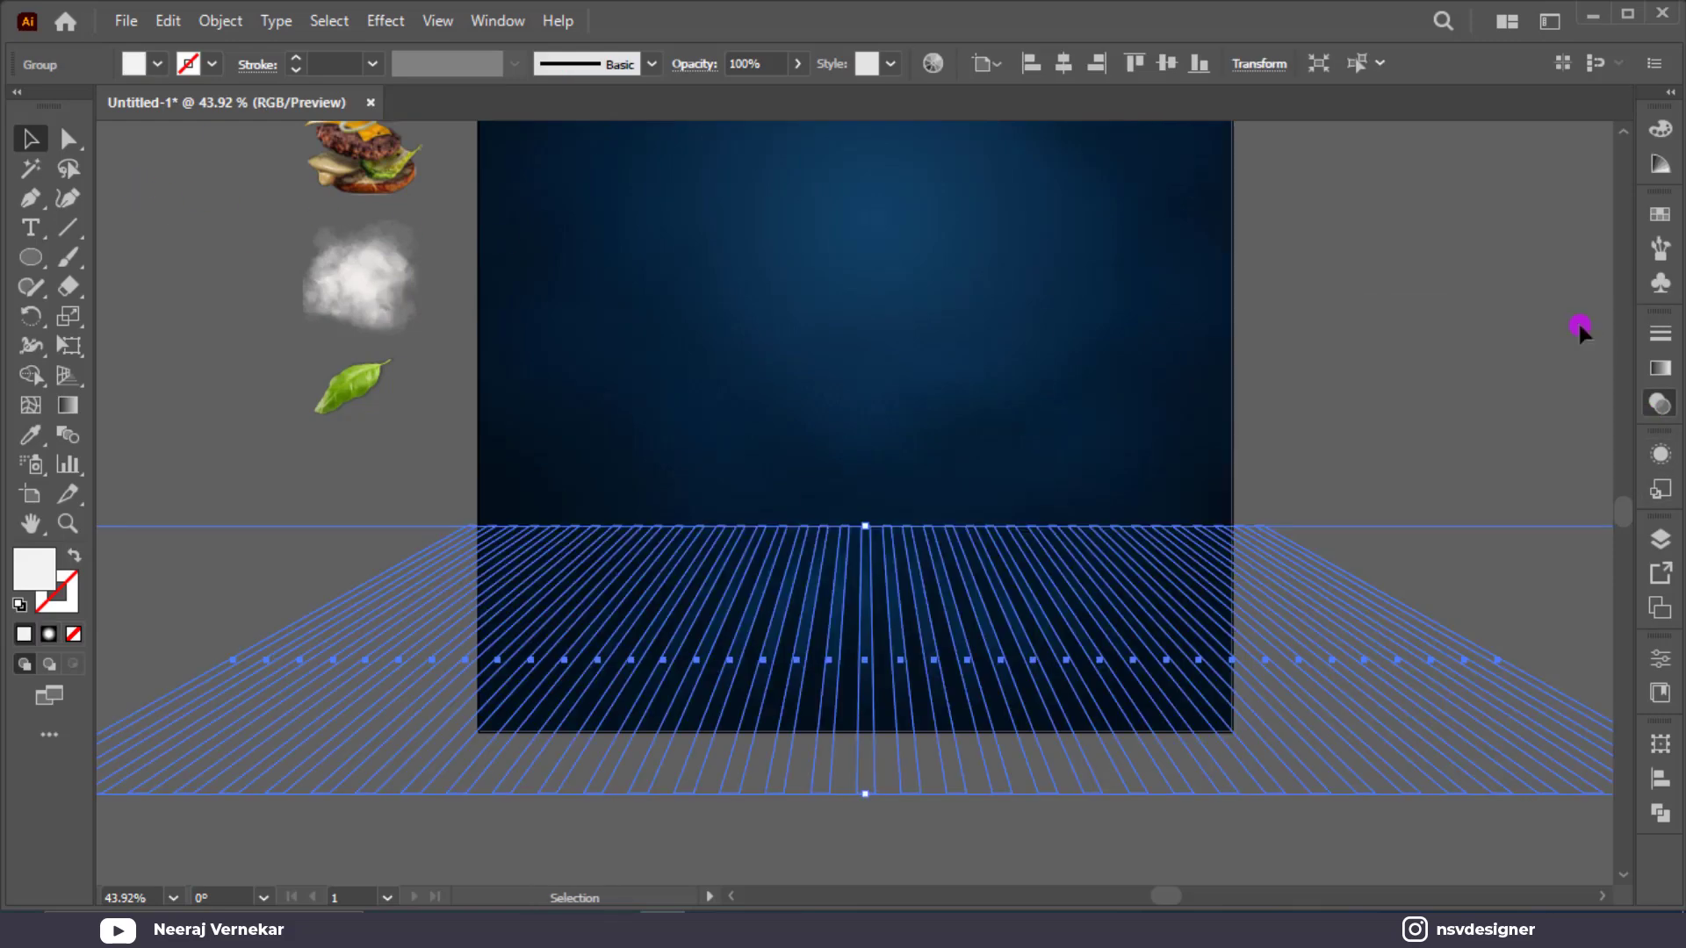
right_click(365, 291)
click(667, 496)
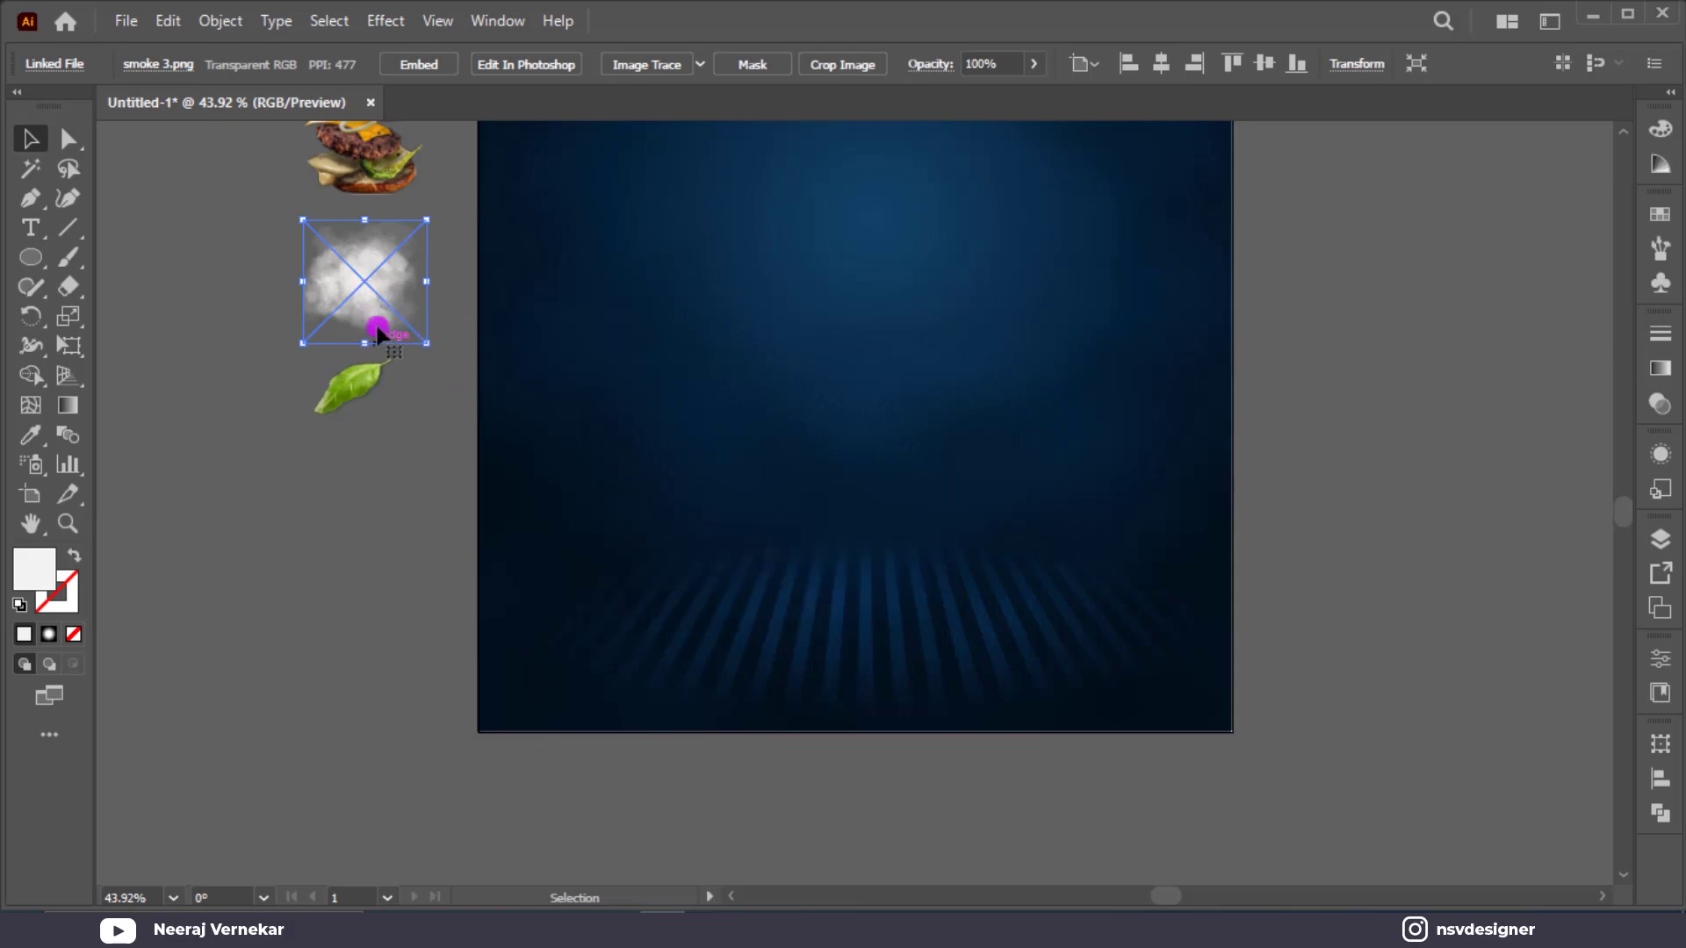
Step: Position the smoke image at the artboard's top-left and scale it to fill the artboard
drag(377, 326, 639, 306)
scroll(649, 434, up, 2)
scroll(656, 446, up, 2)
drag(645, 452, 572, 263)
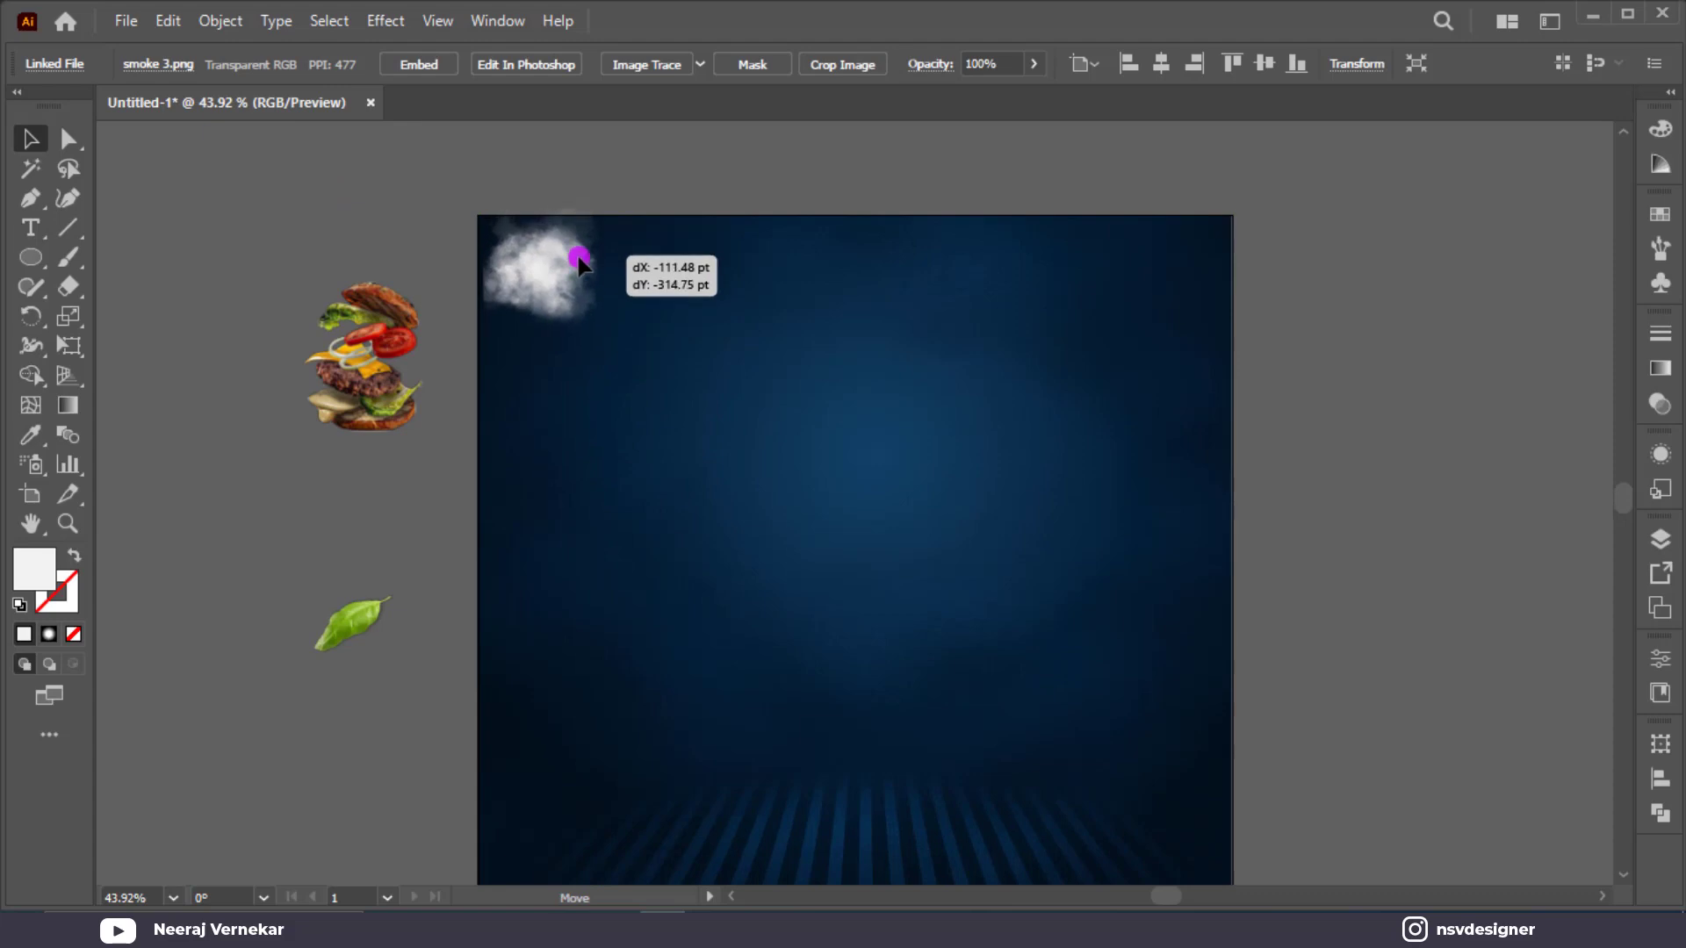
drag(572, 263, 571, 261)
scroll(594, 225, down, 2)
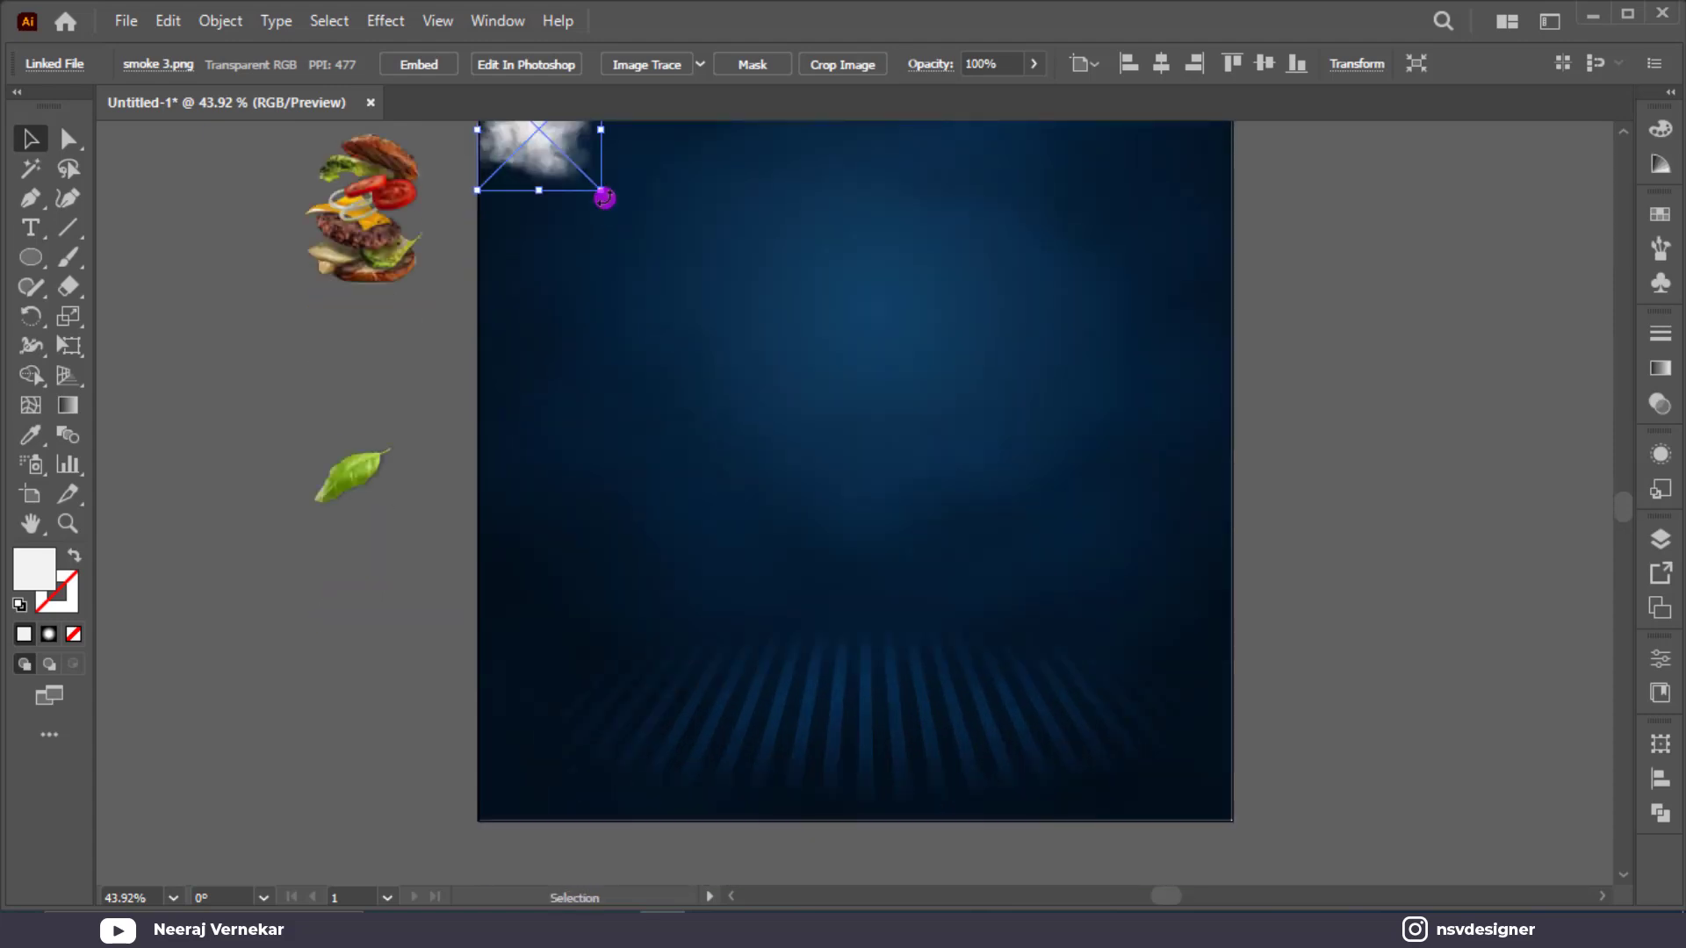
drag(602, 193, 1234, 820)
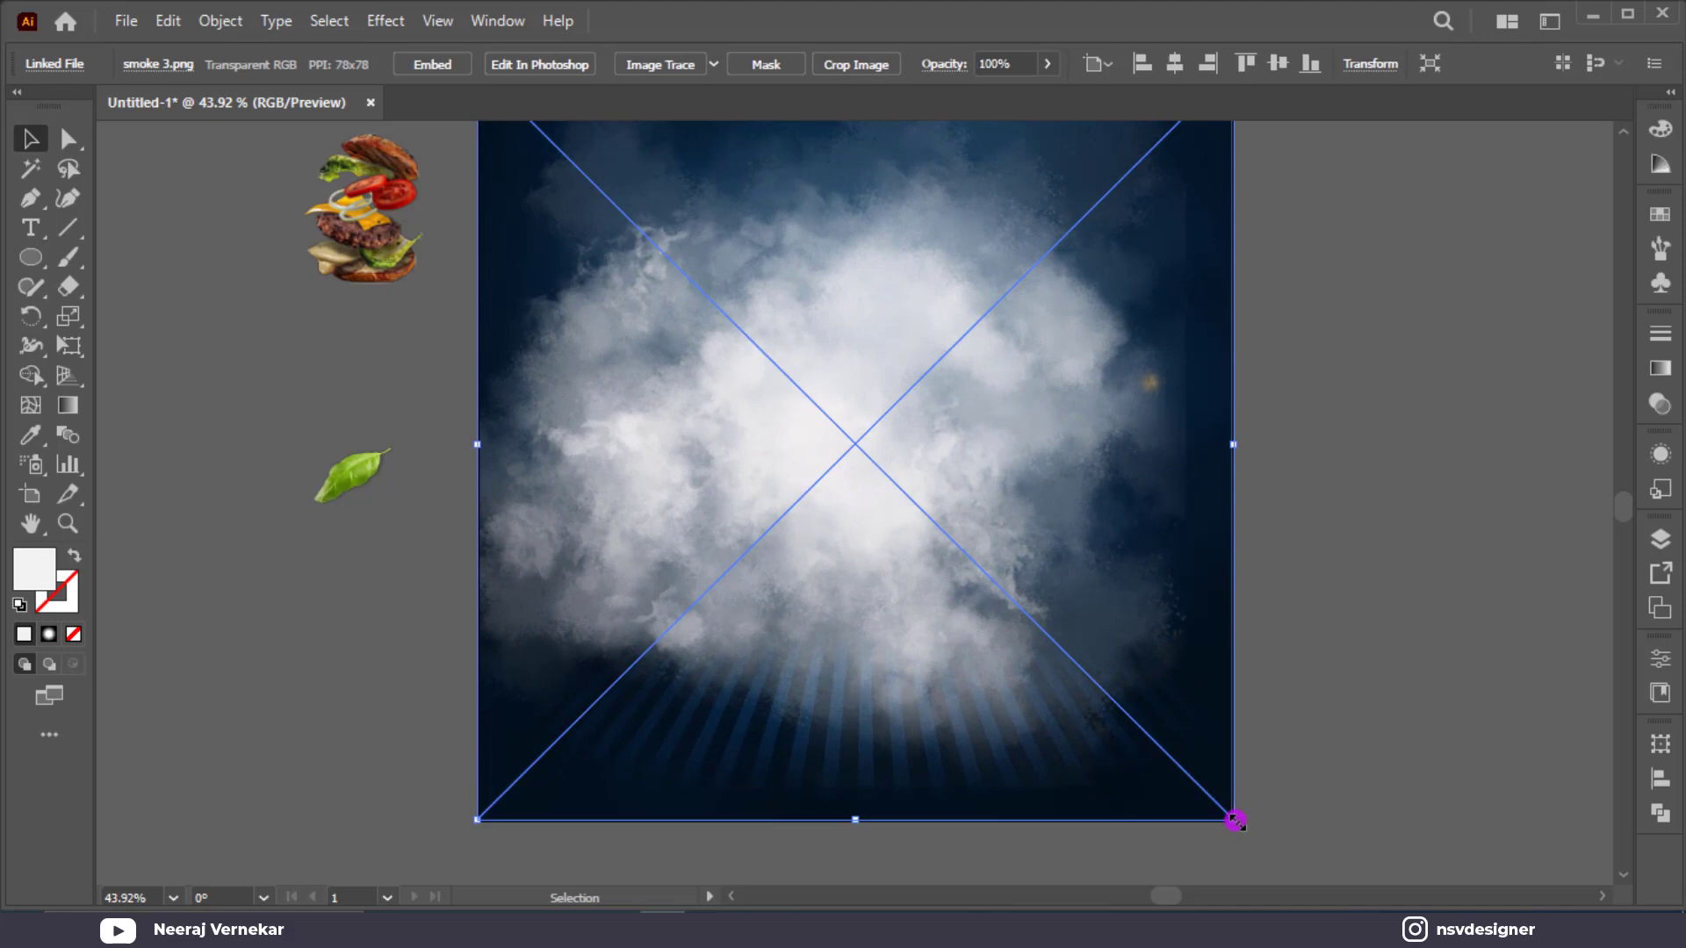
Step: Set the smoke image's blend mode to Overlay and check the result
click(1659, 370)
click(1526, 325)
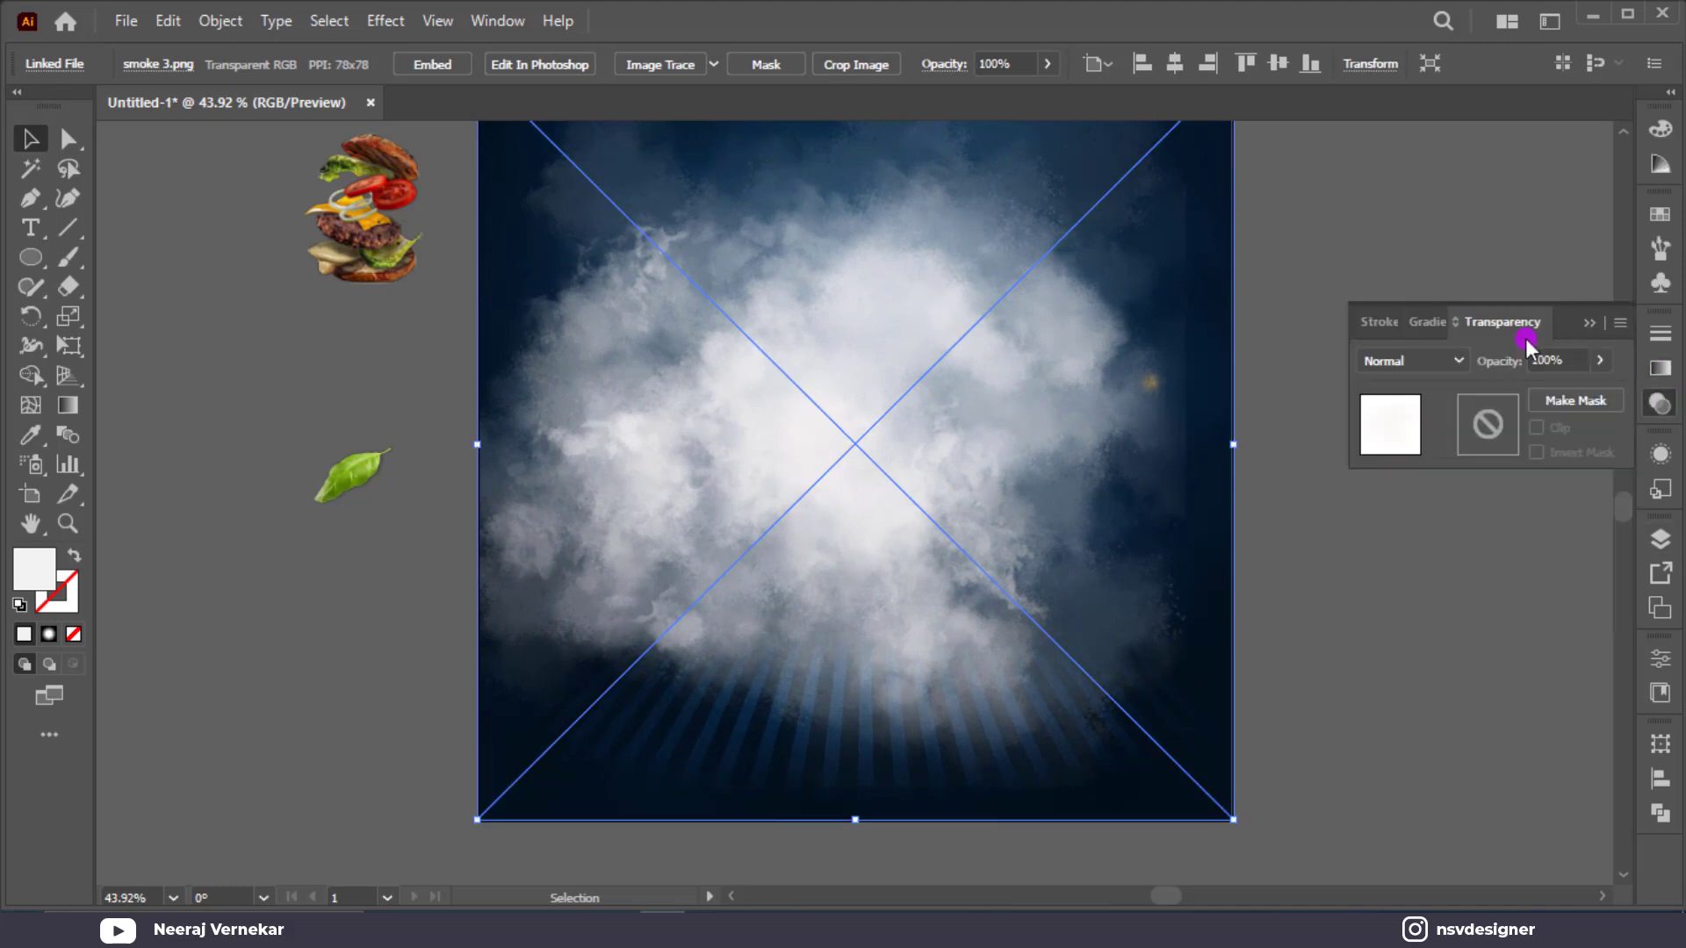
click(1396, 362)
click(1408, 596)
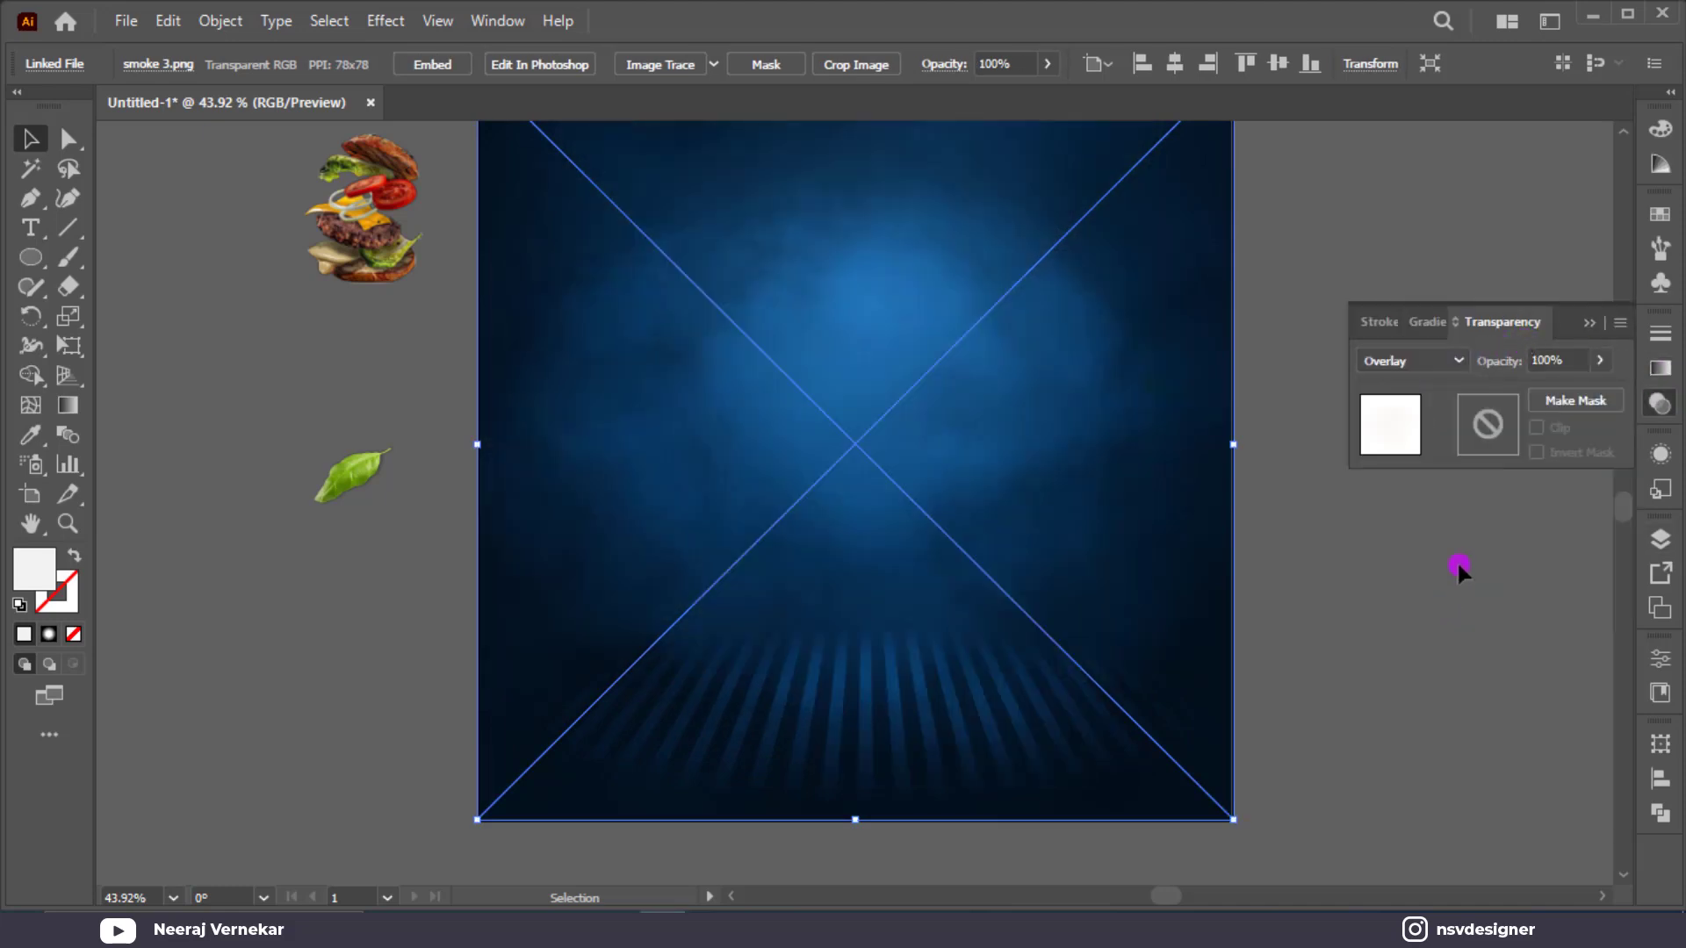
click(1596, 323)
click(1460, 495)
scroll(1461, 494, up, 2)
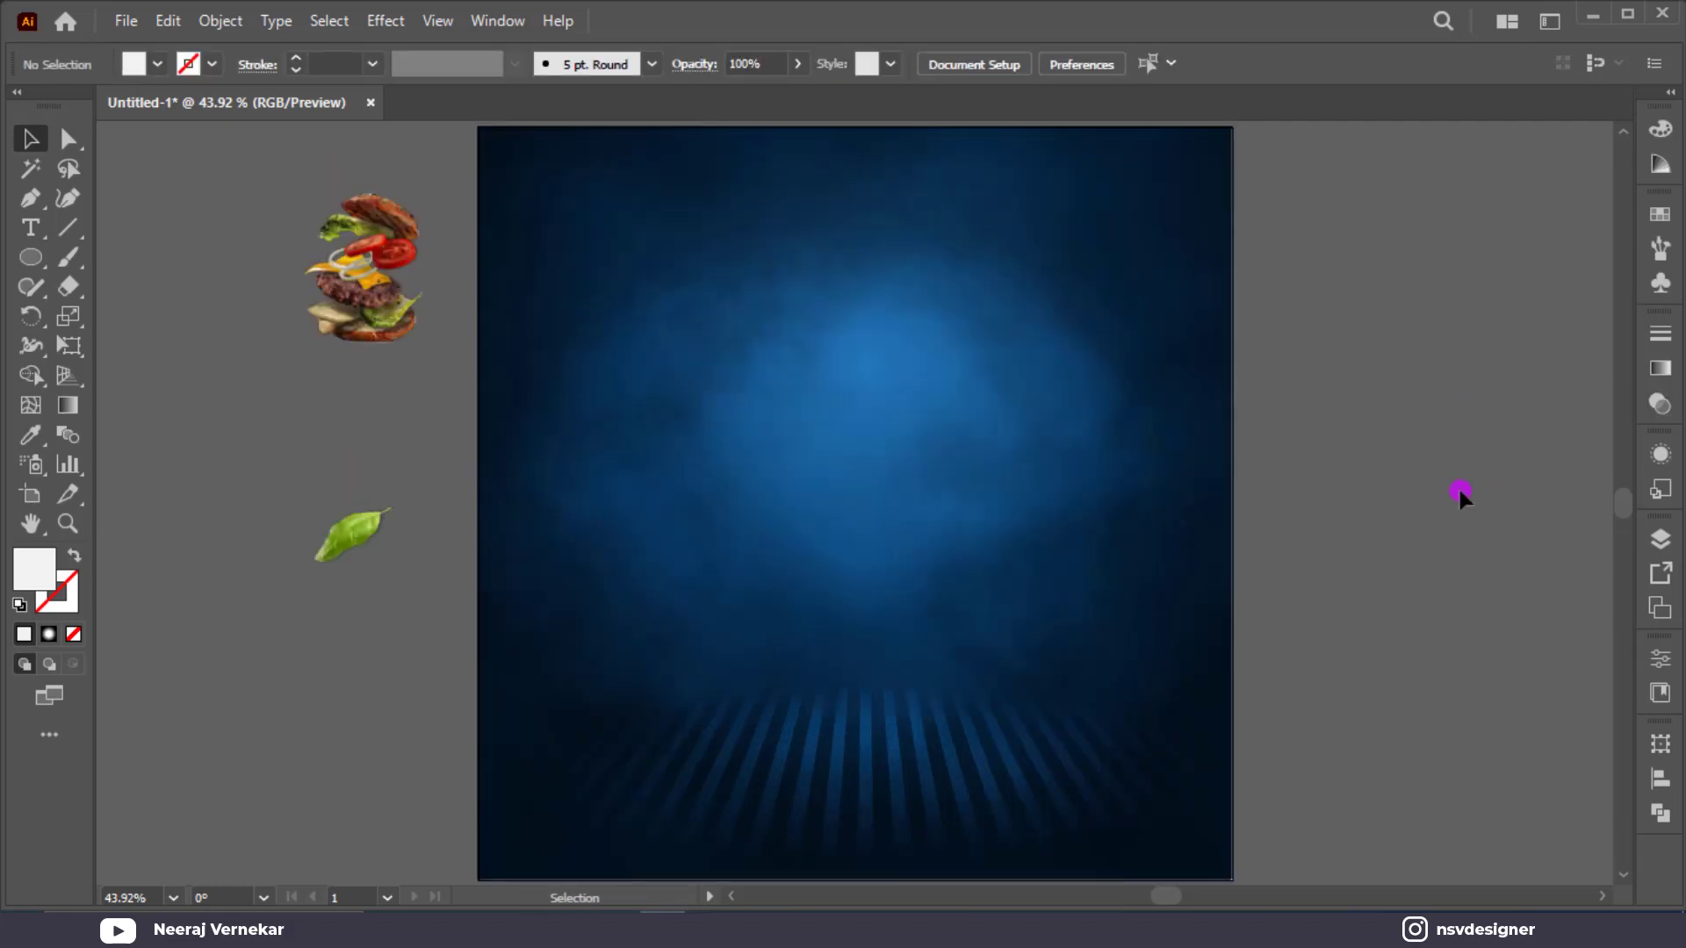
click(1001, 782)
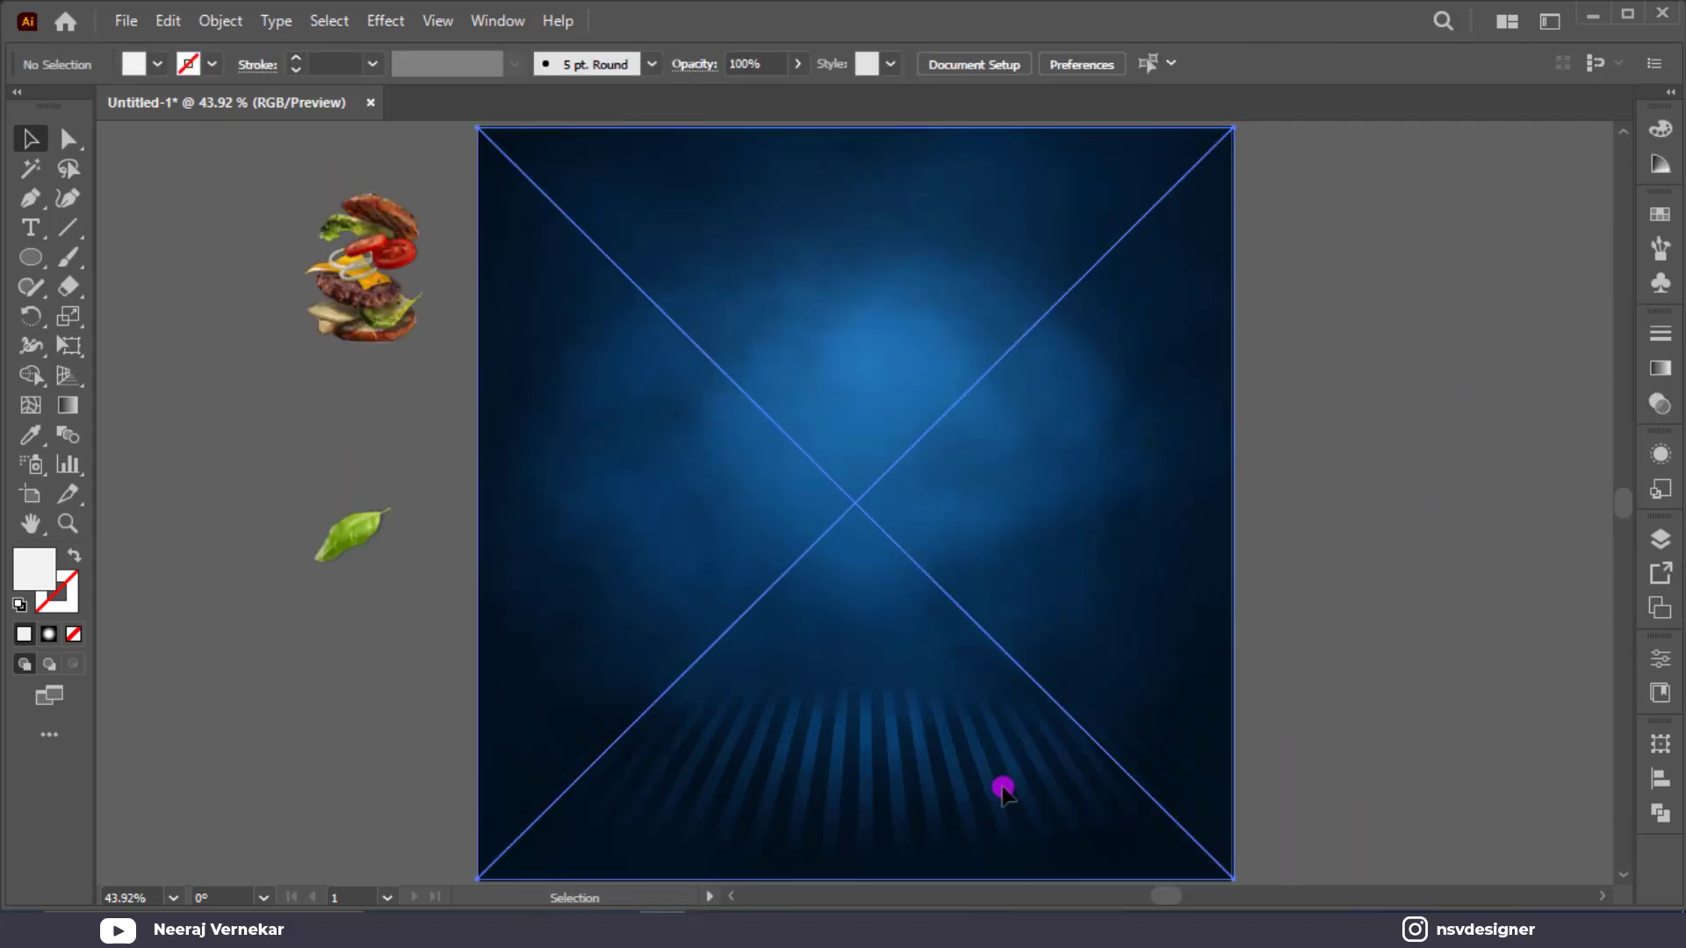
click(1313, 658)
Step: Select the floor stripe grid and enter its opacity-mask editing
drag(1195, 708, 1080, 760)
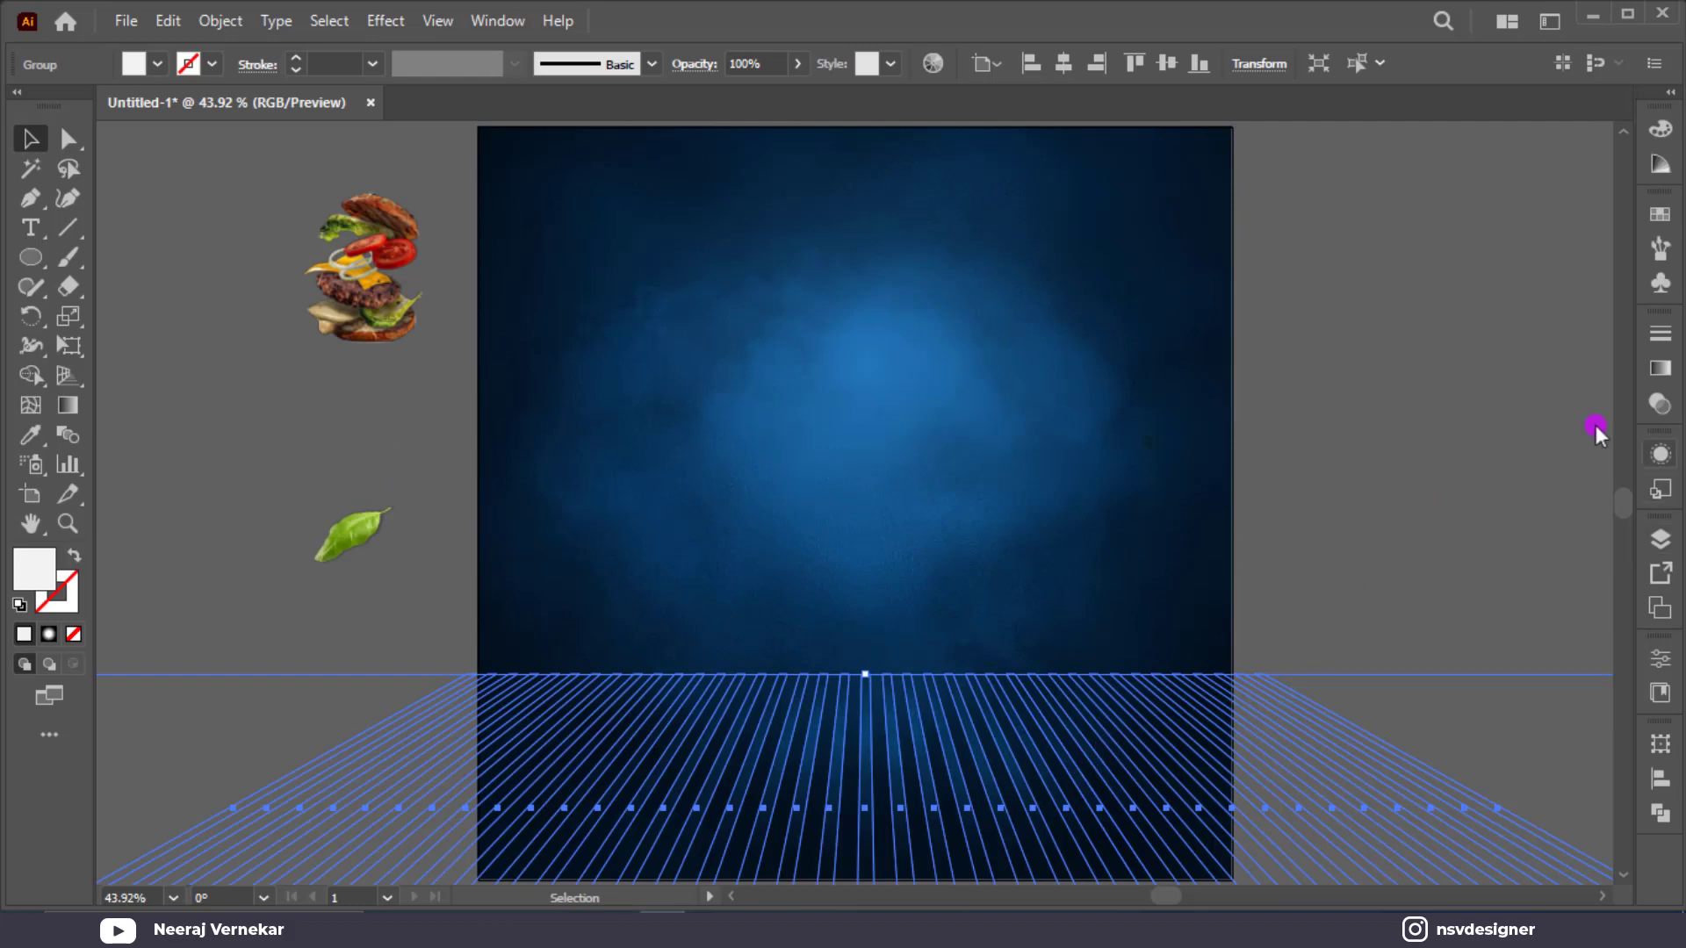
click(1660, 371)
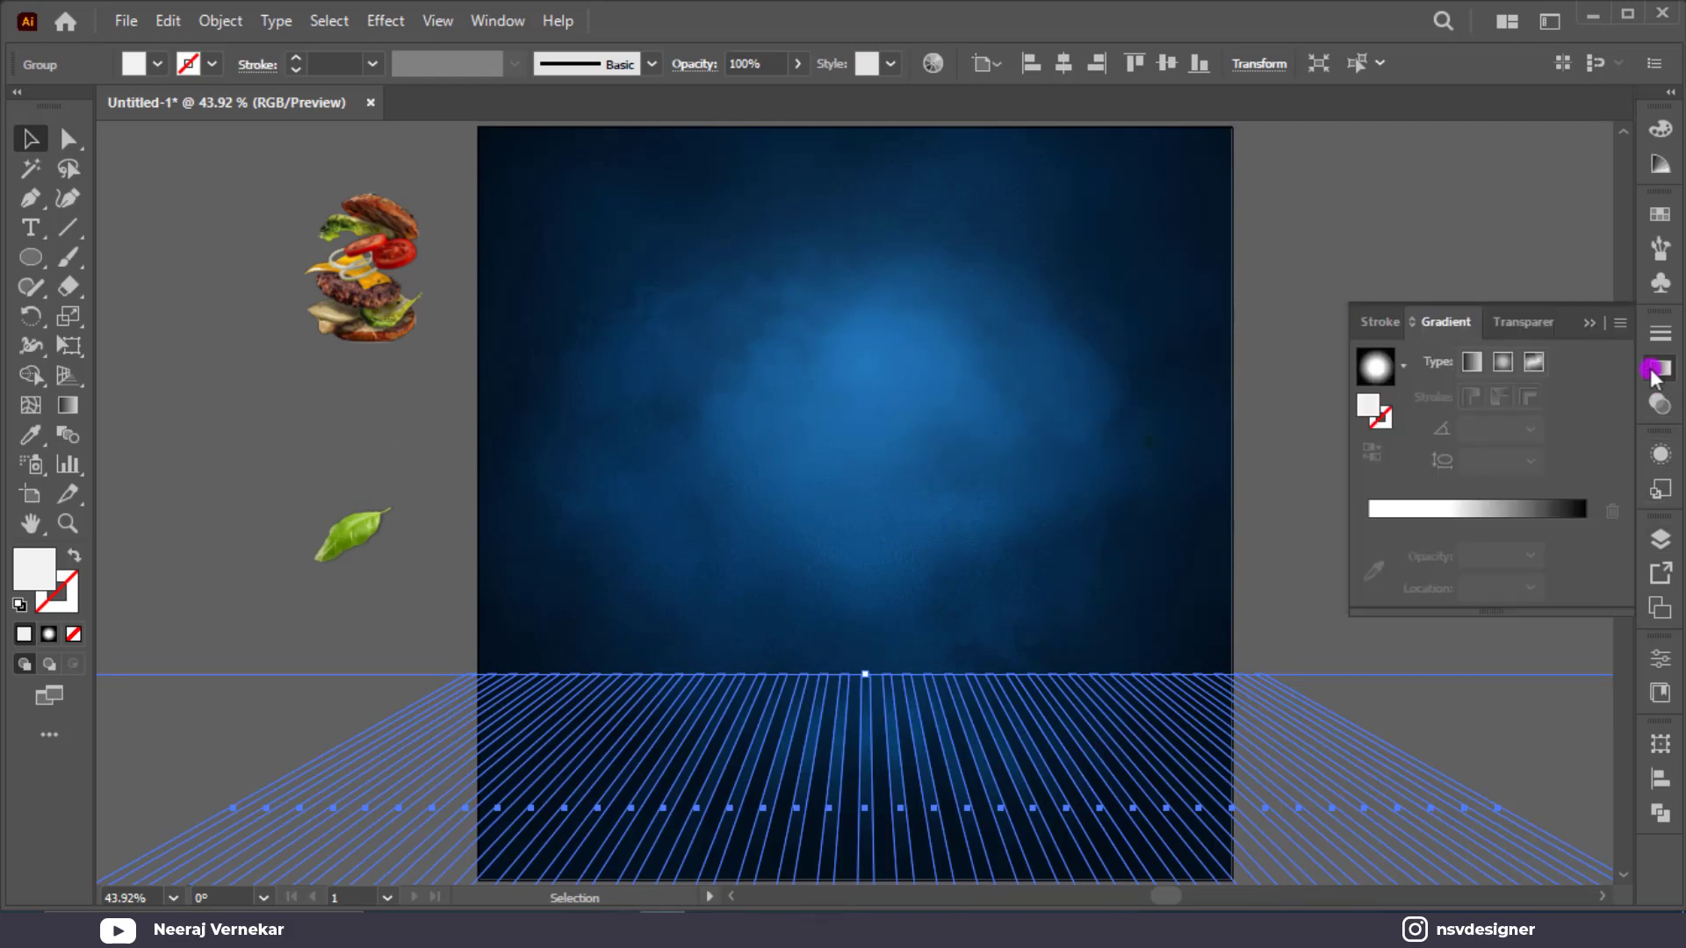
click(1545, 322)
click(1574, 400)
click(1488, 424)
scroll(1091, 597, down, 3)
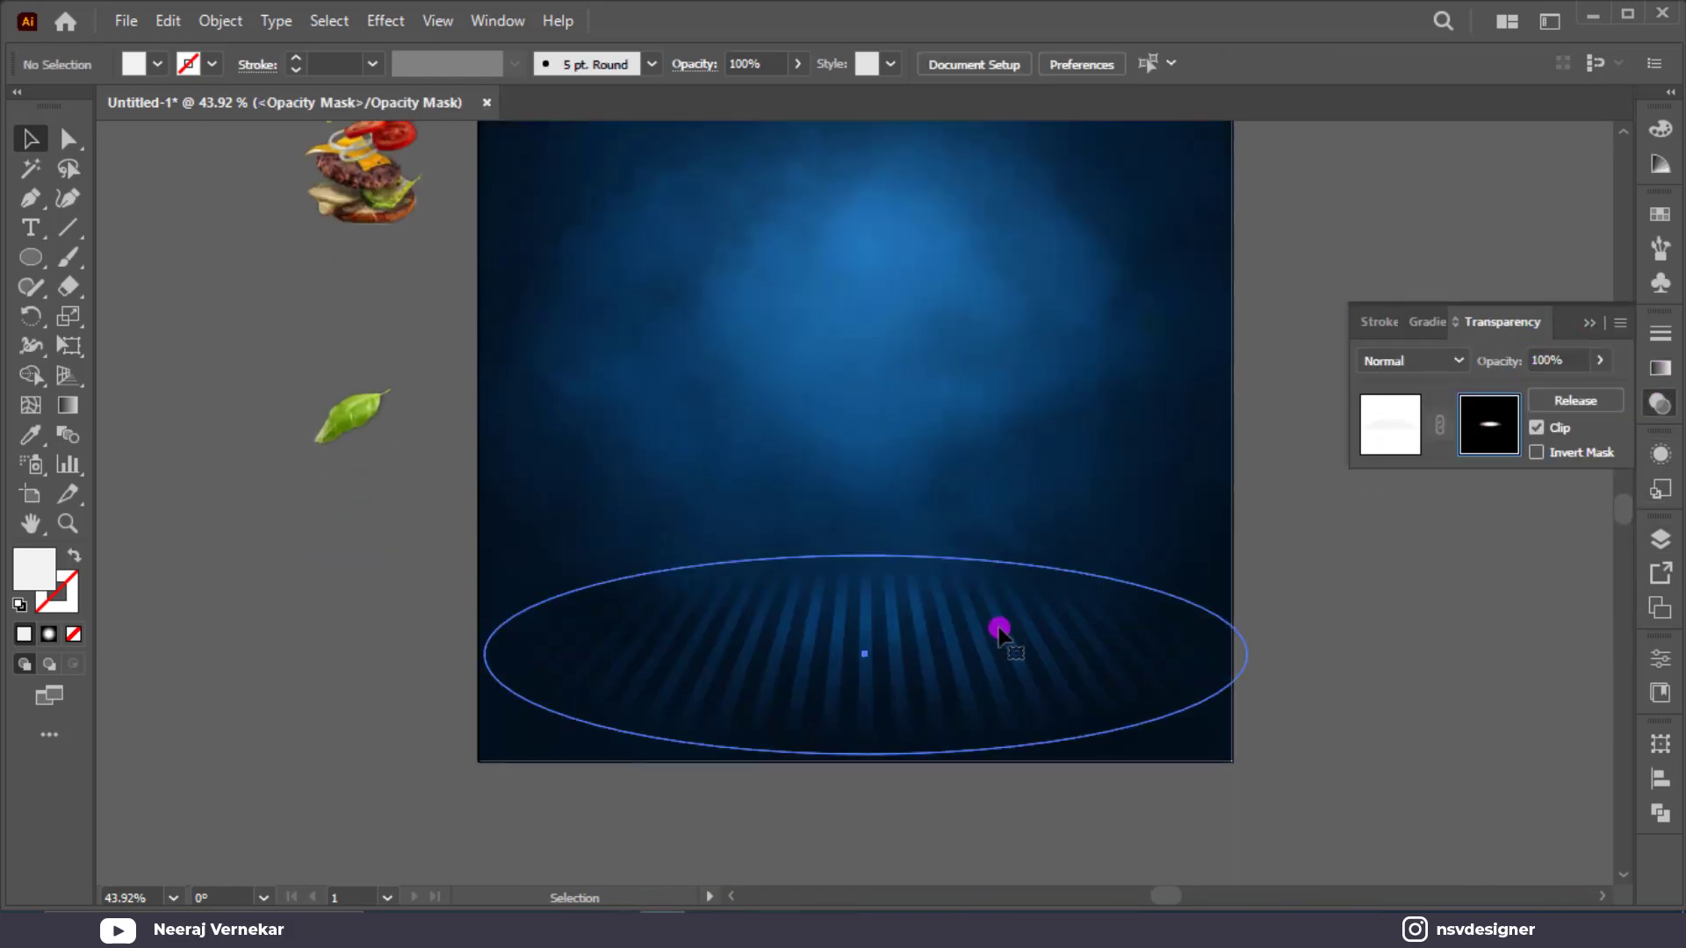
Step: Reshape the mask ellipse to about 1120.04 by 314.75 pt
click(903, 708)
drag(865, 753, 858, 803)
click(1459, 742)
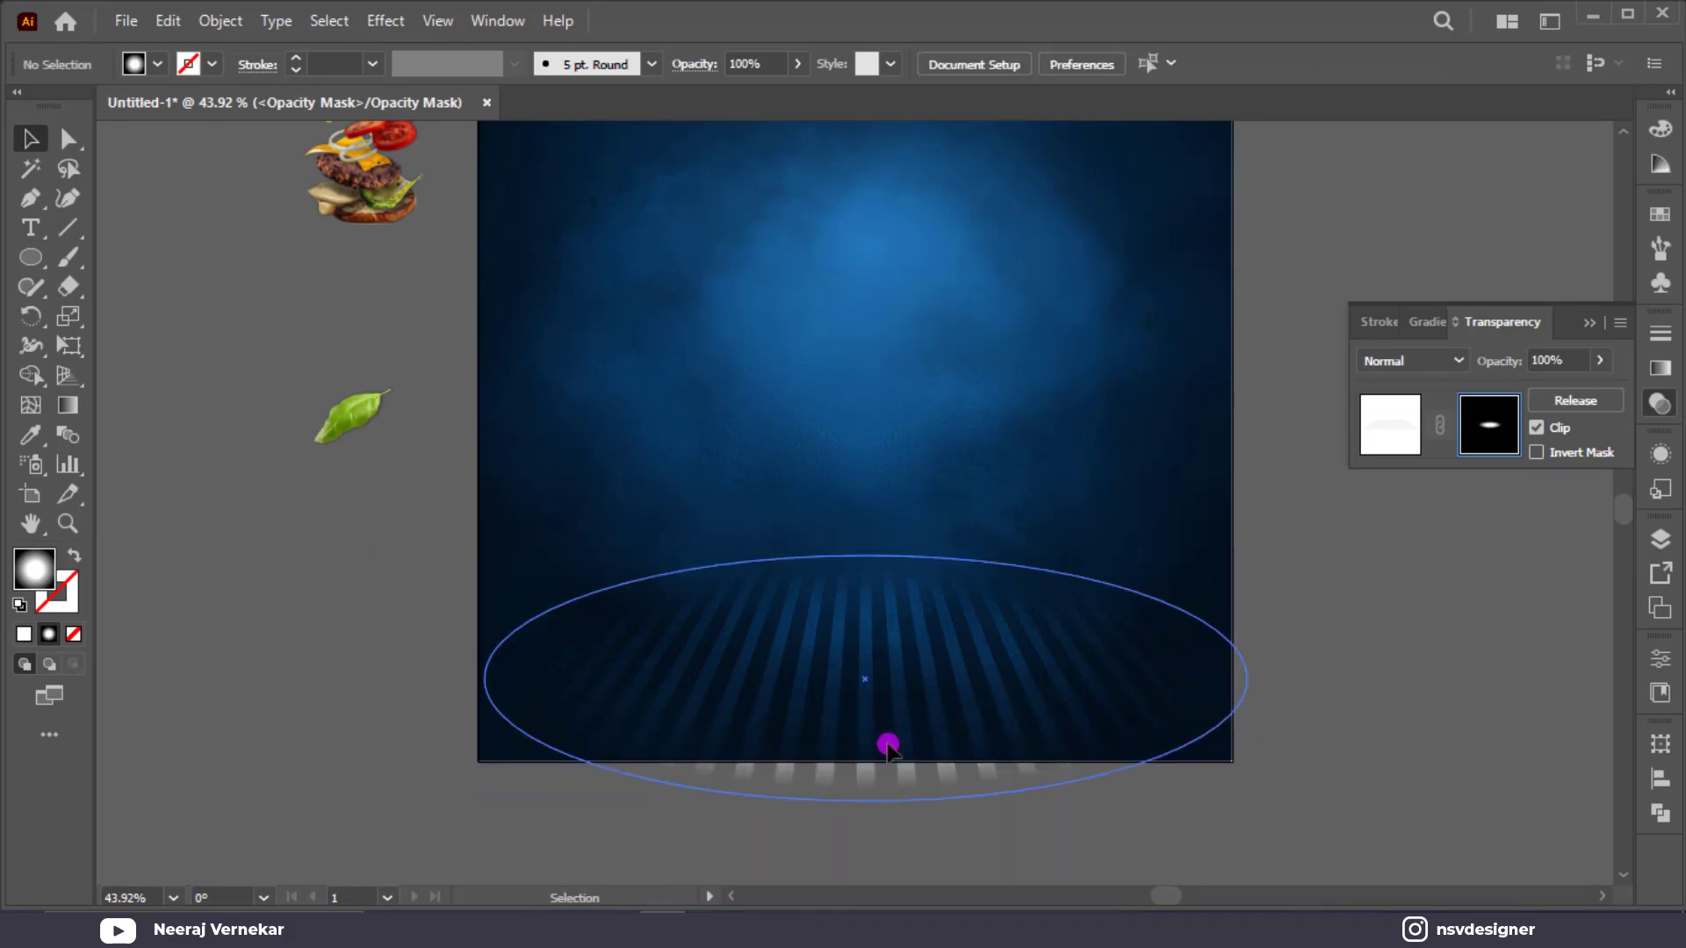
click(889, 742)
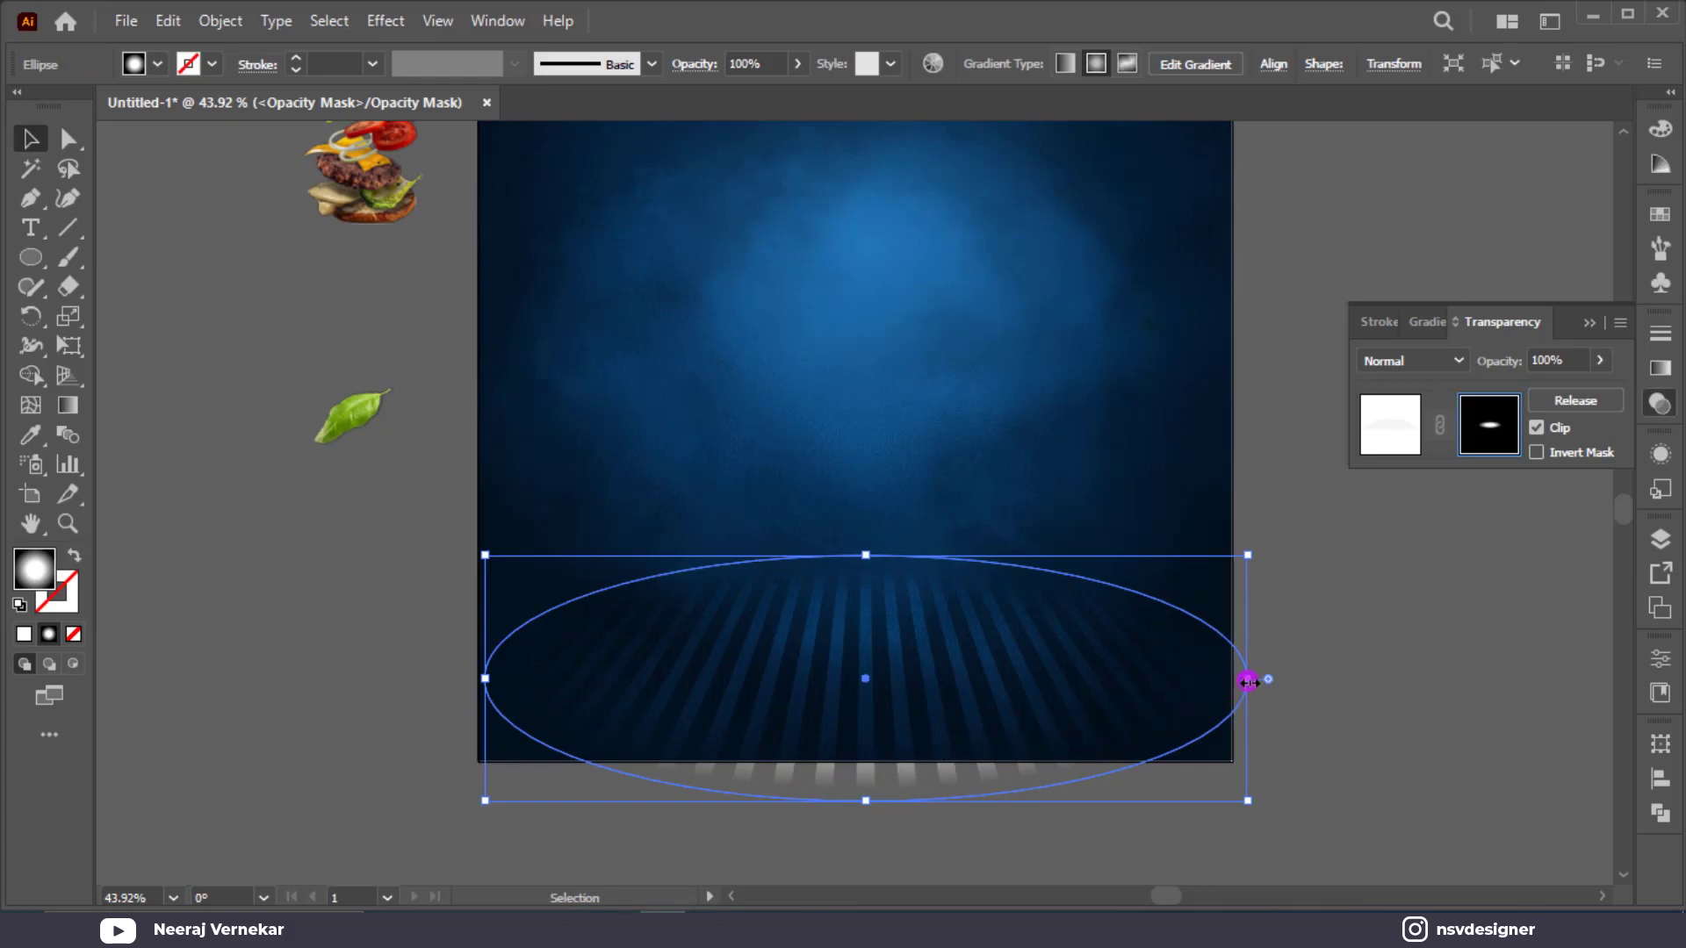
drag(1247, 680, 1288, 679)
drag(866, 800, 866, 810)
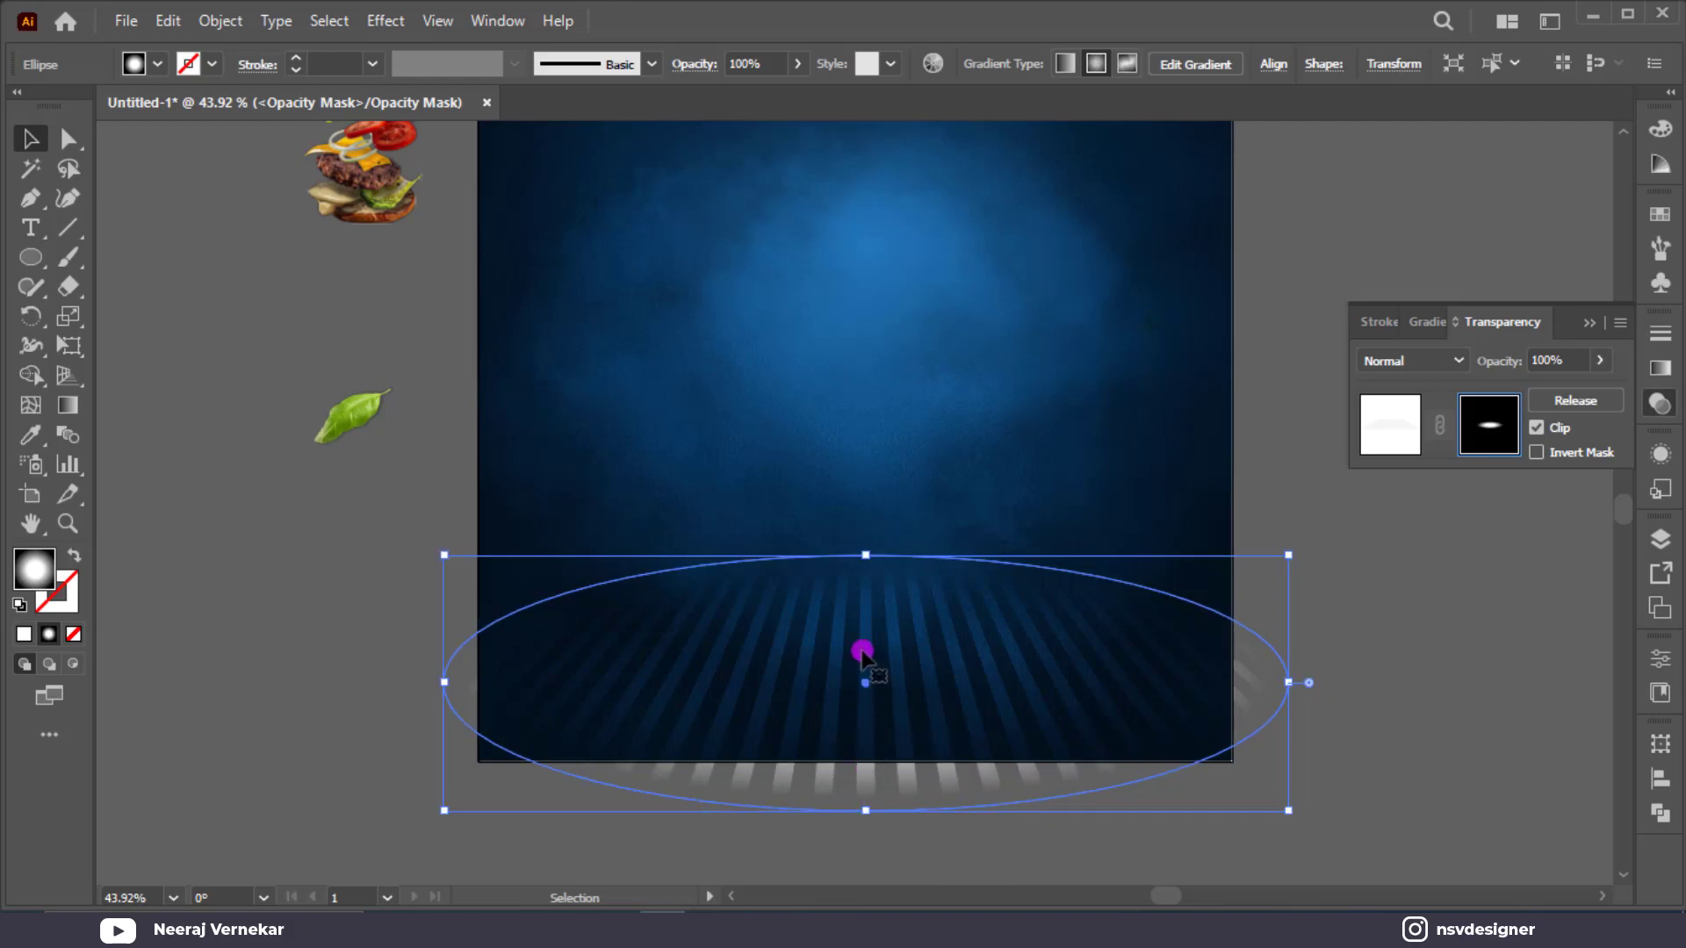
drag(866, 555, 858, 575)
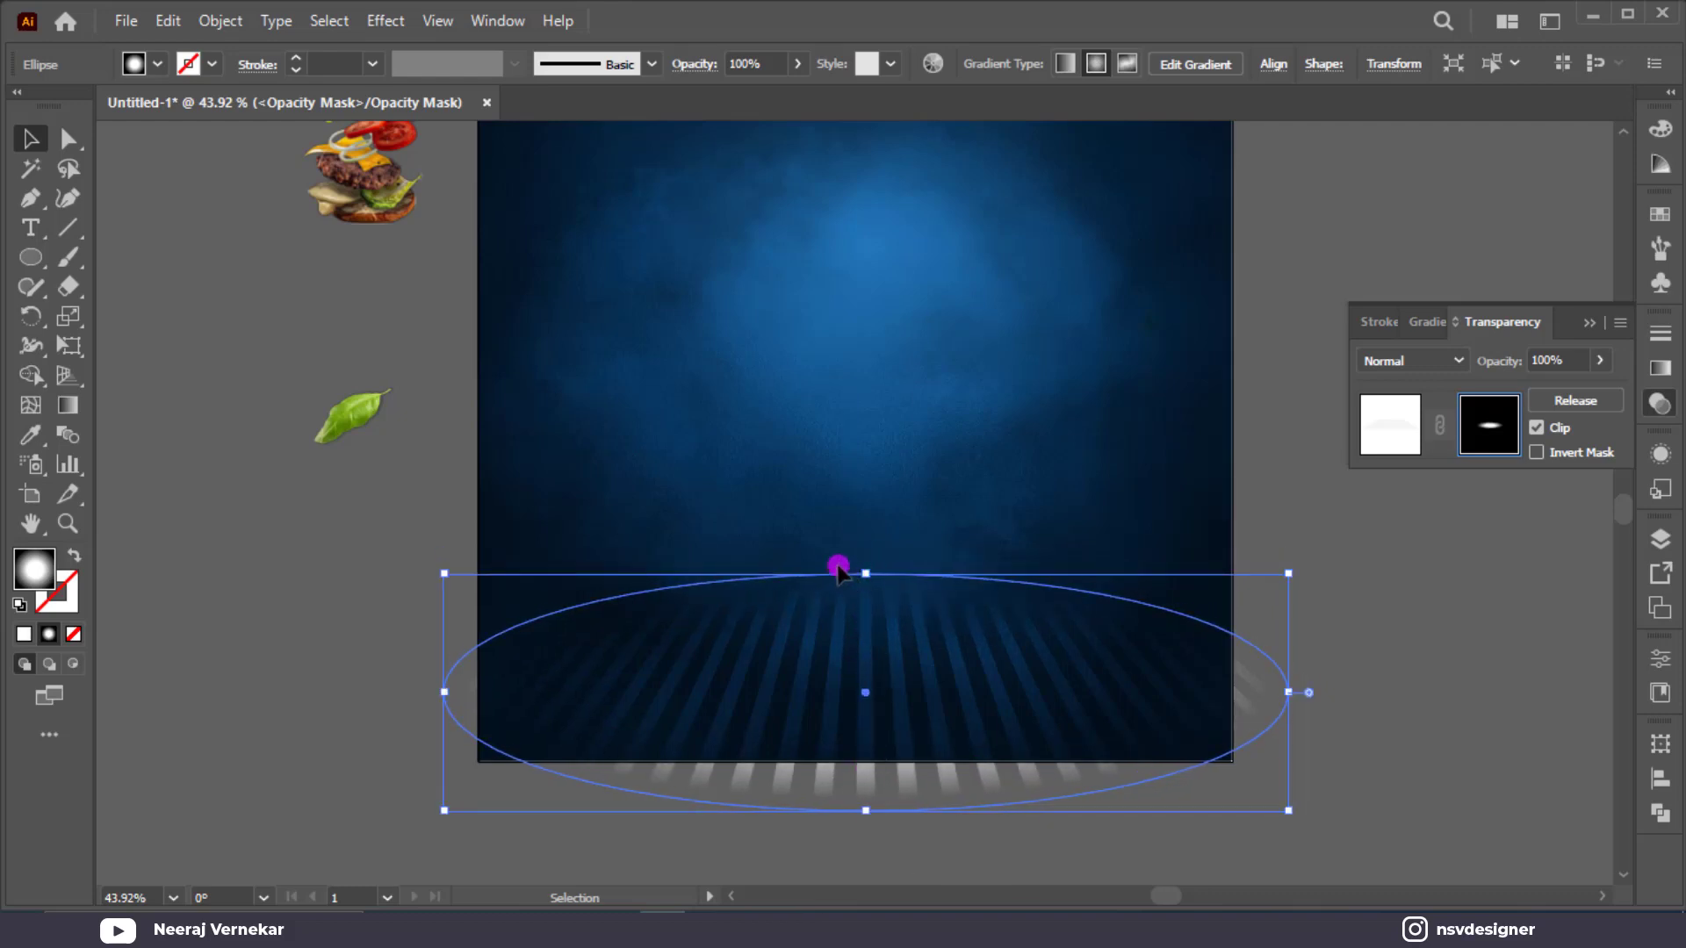
click(141, 285)
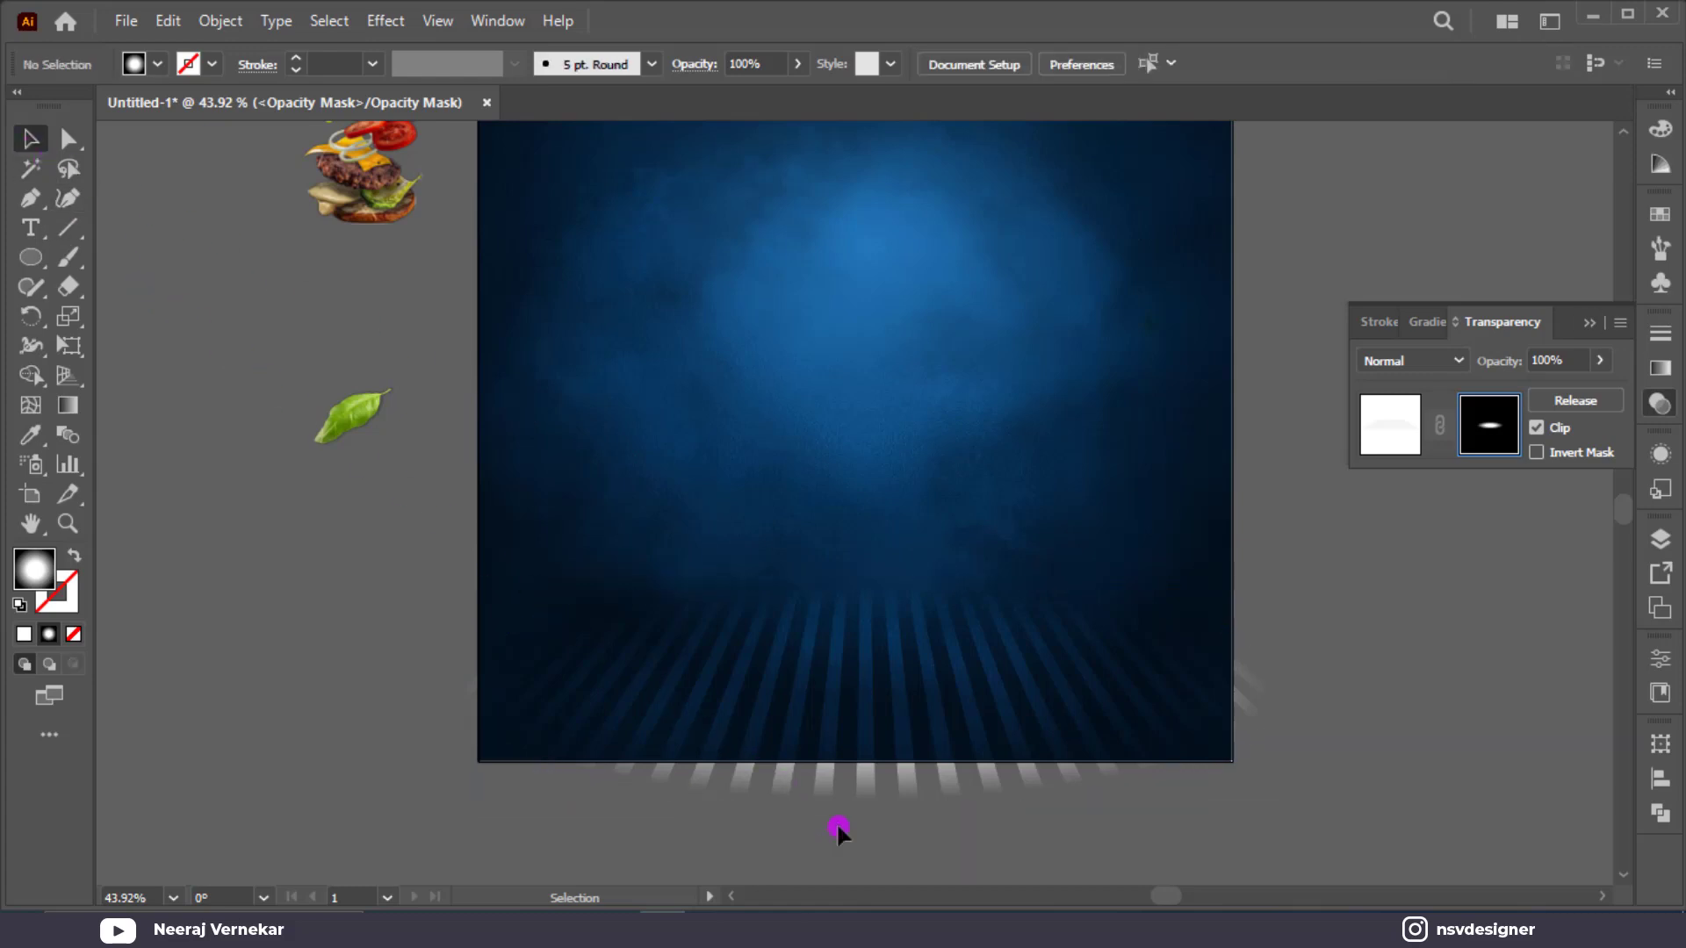
Step: Leave opacity-mask editing to return to the artwork, and deselect
click(1589, 322)
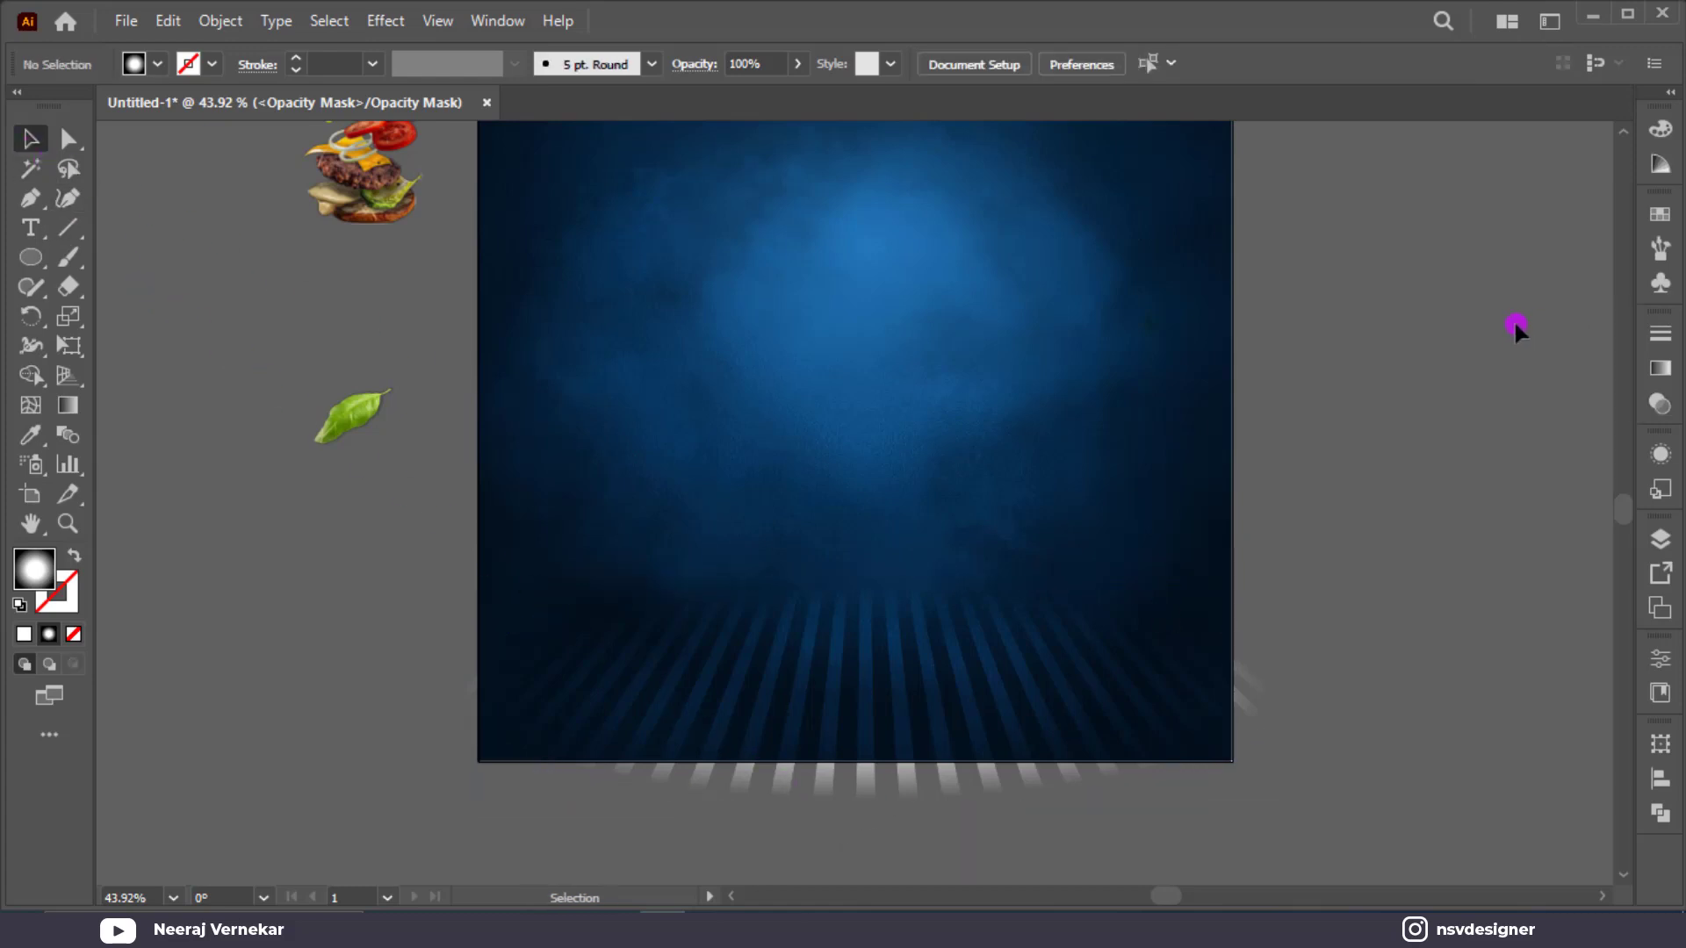
click(1659, 403)
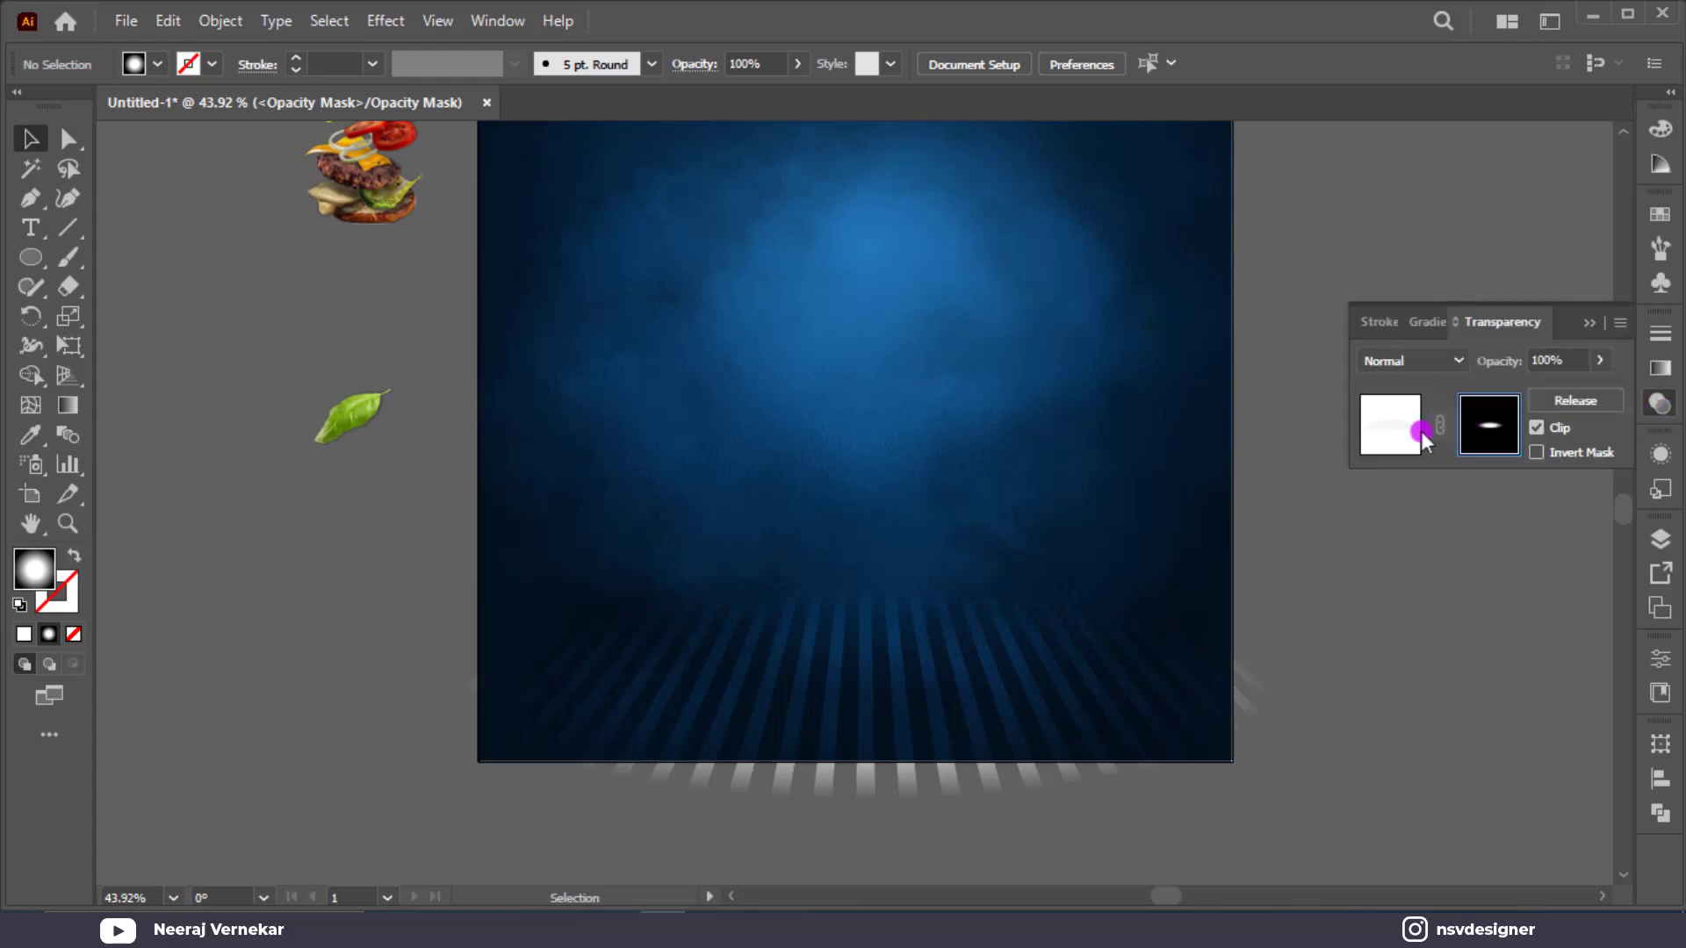
click(1415, 433)
click(1588, 324)
click(1352, 360)
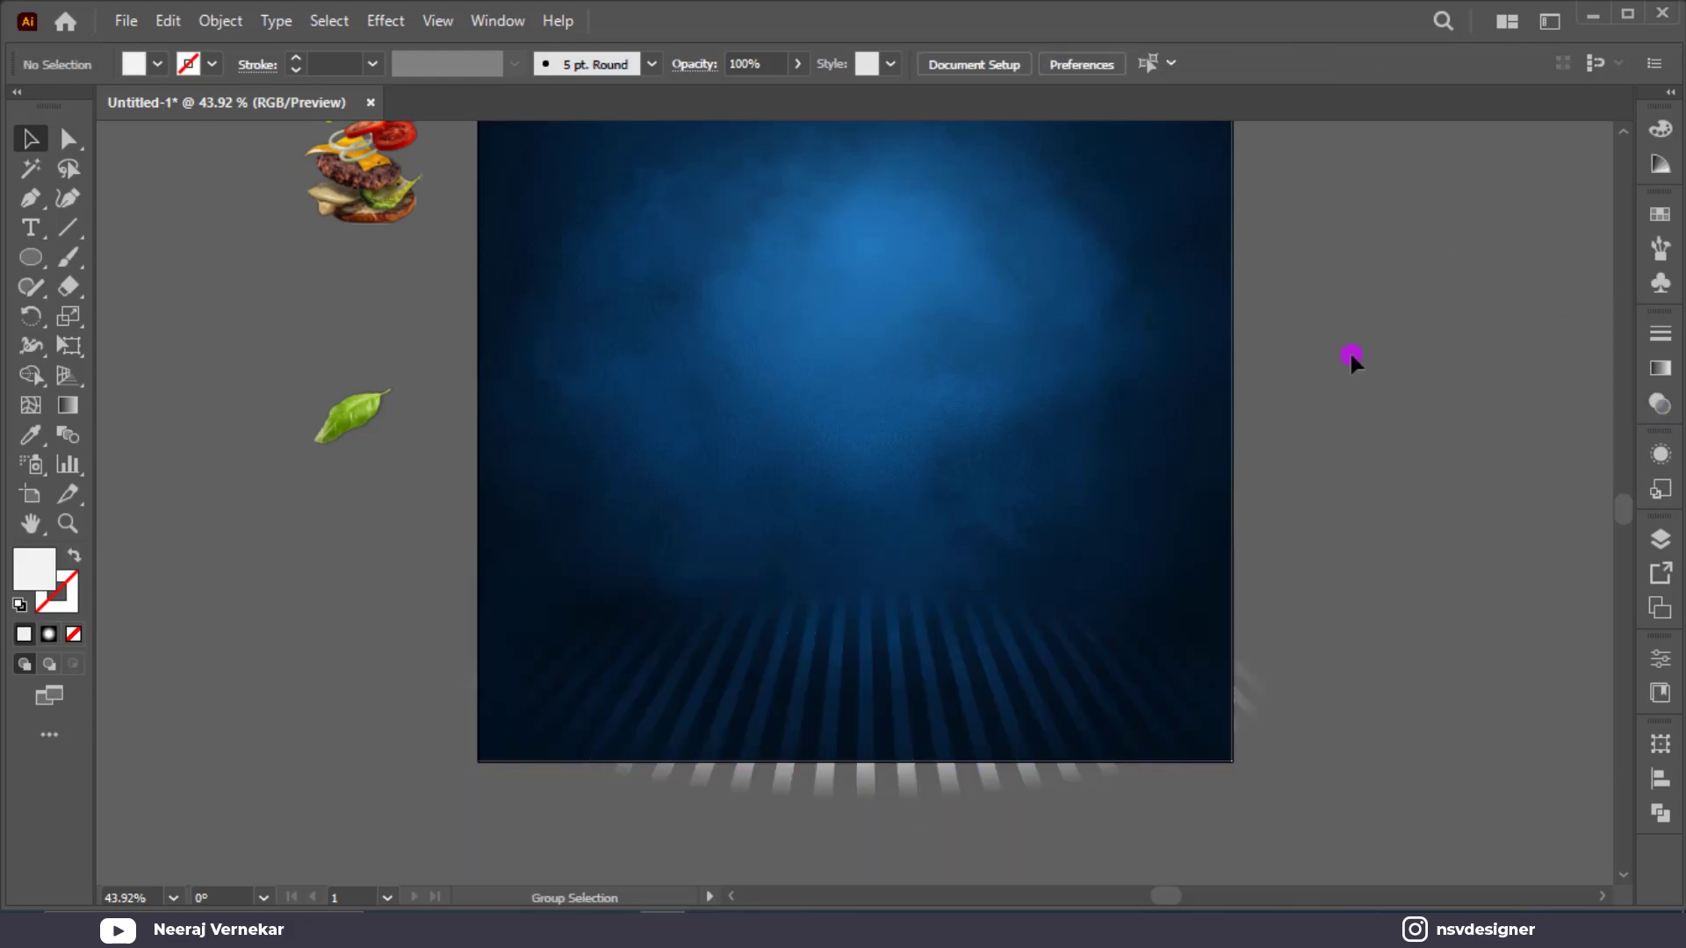
Step: Create a 1000 by 1000 pt rectangle with the Rectangle tool
key(ctrl+a)
click(1343, 360)
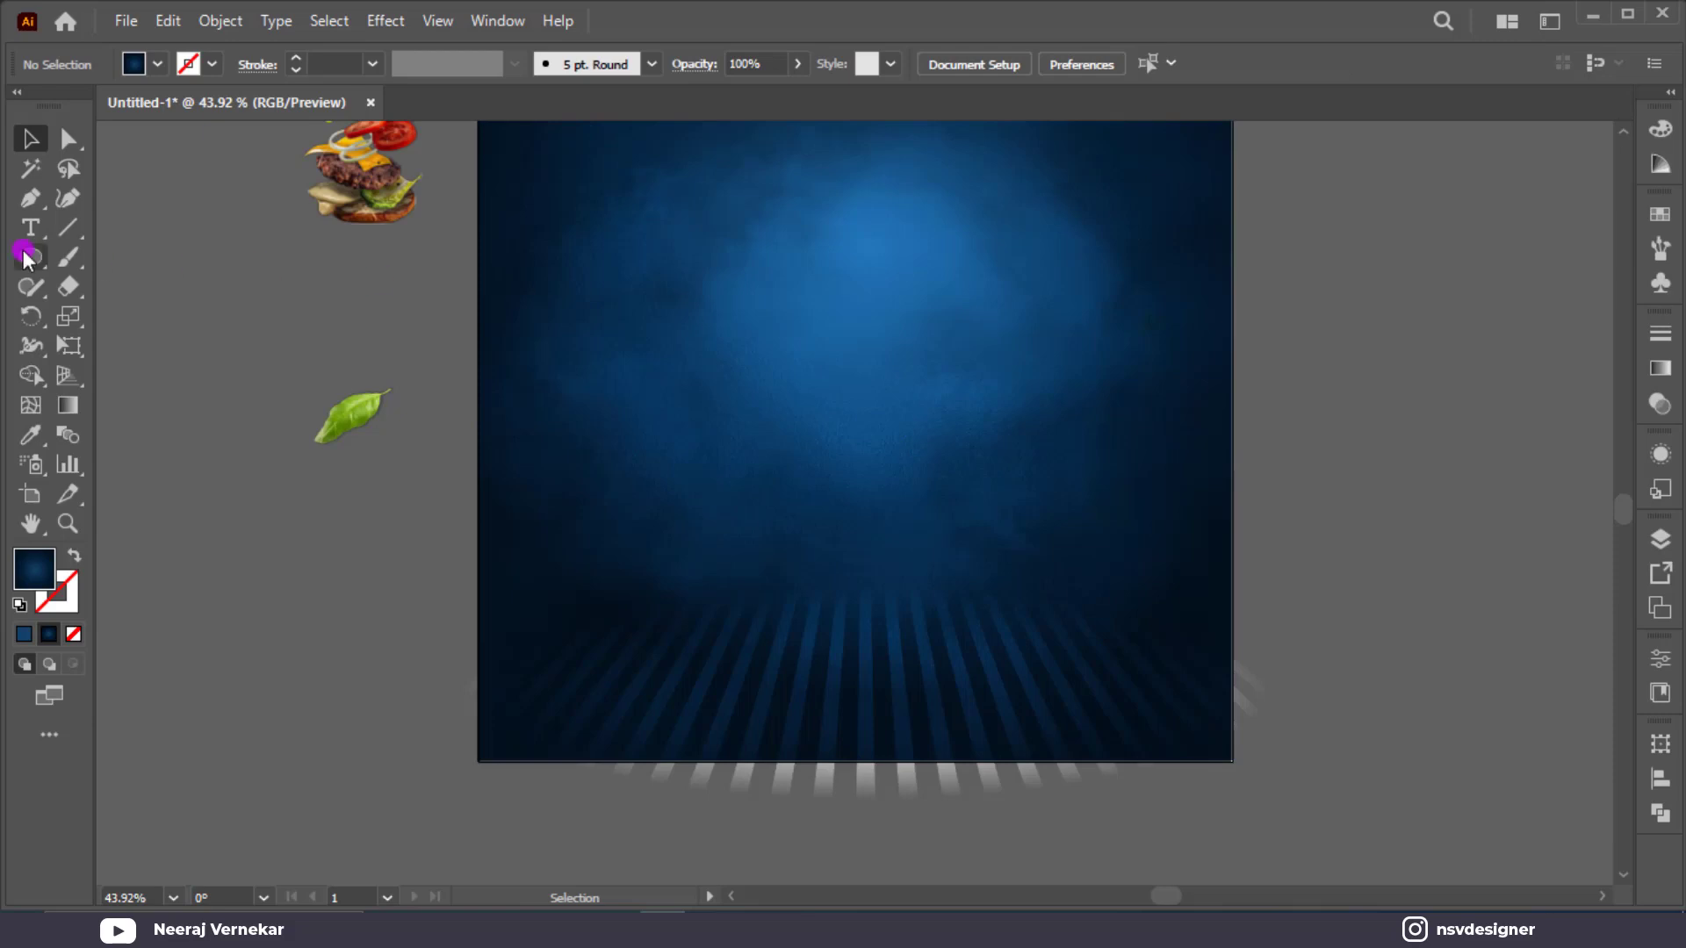
drag(26, 257, 131, 256)
click(173, 292)
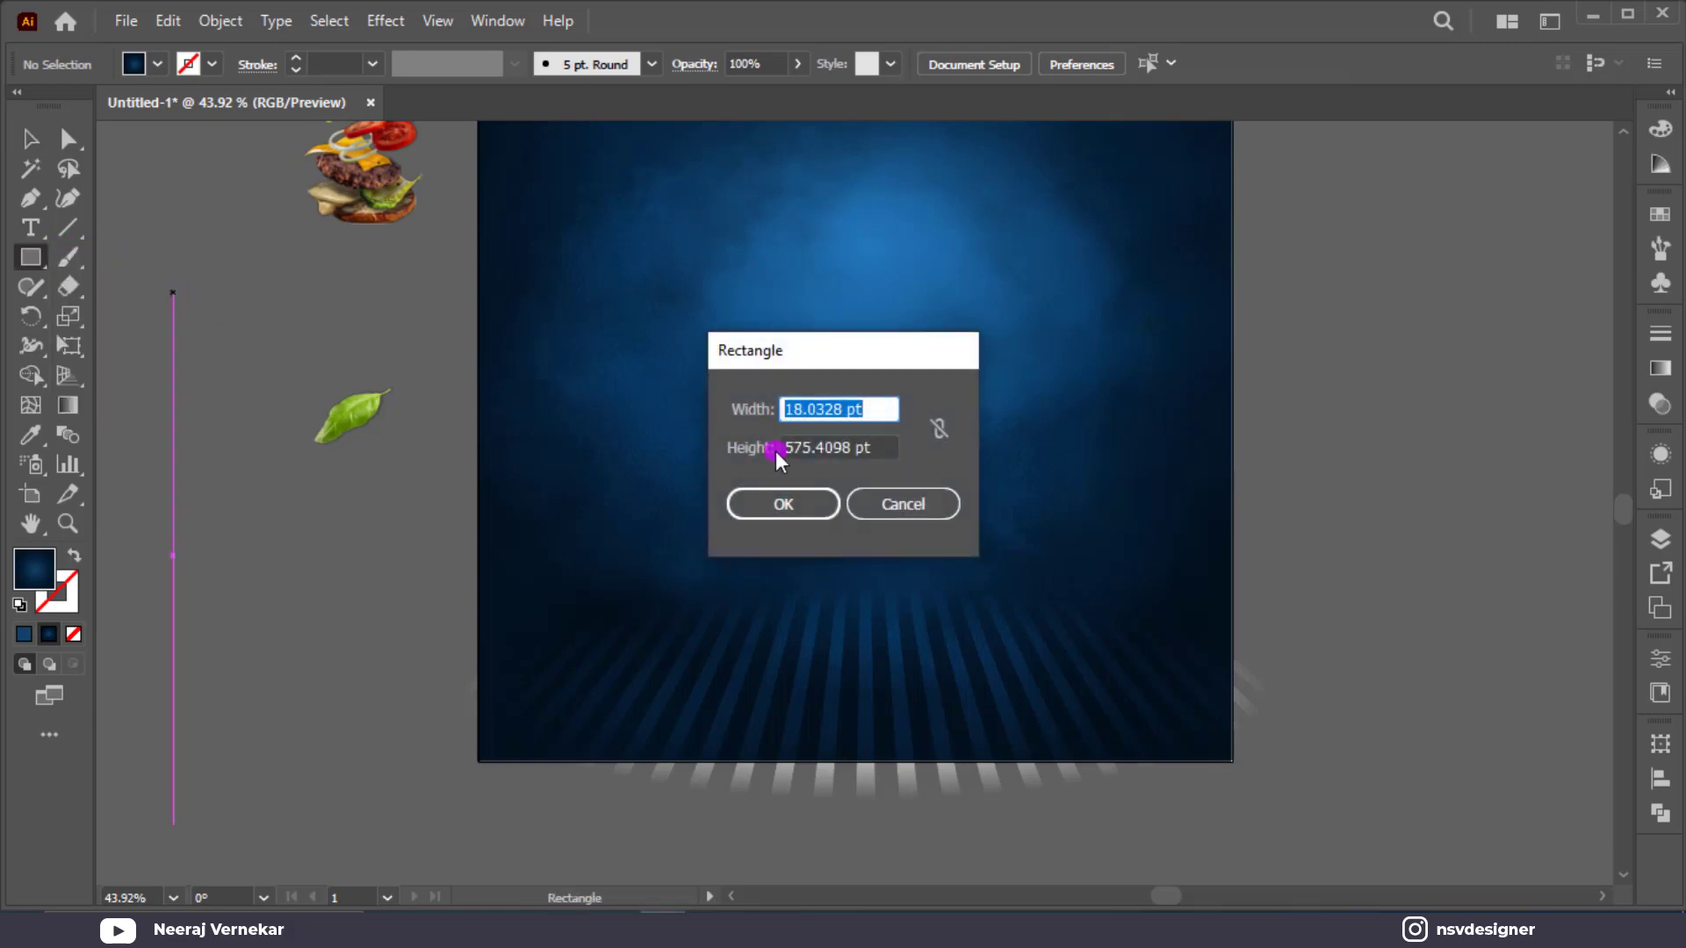
text(10)
key(Tab)
text(10)
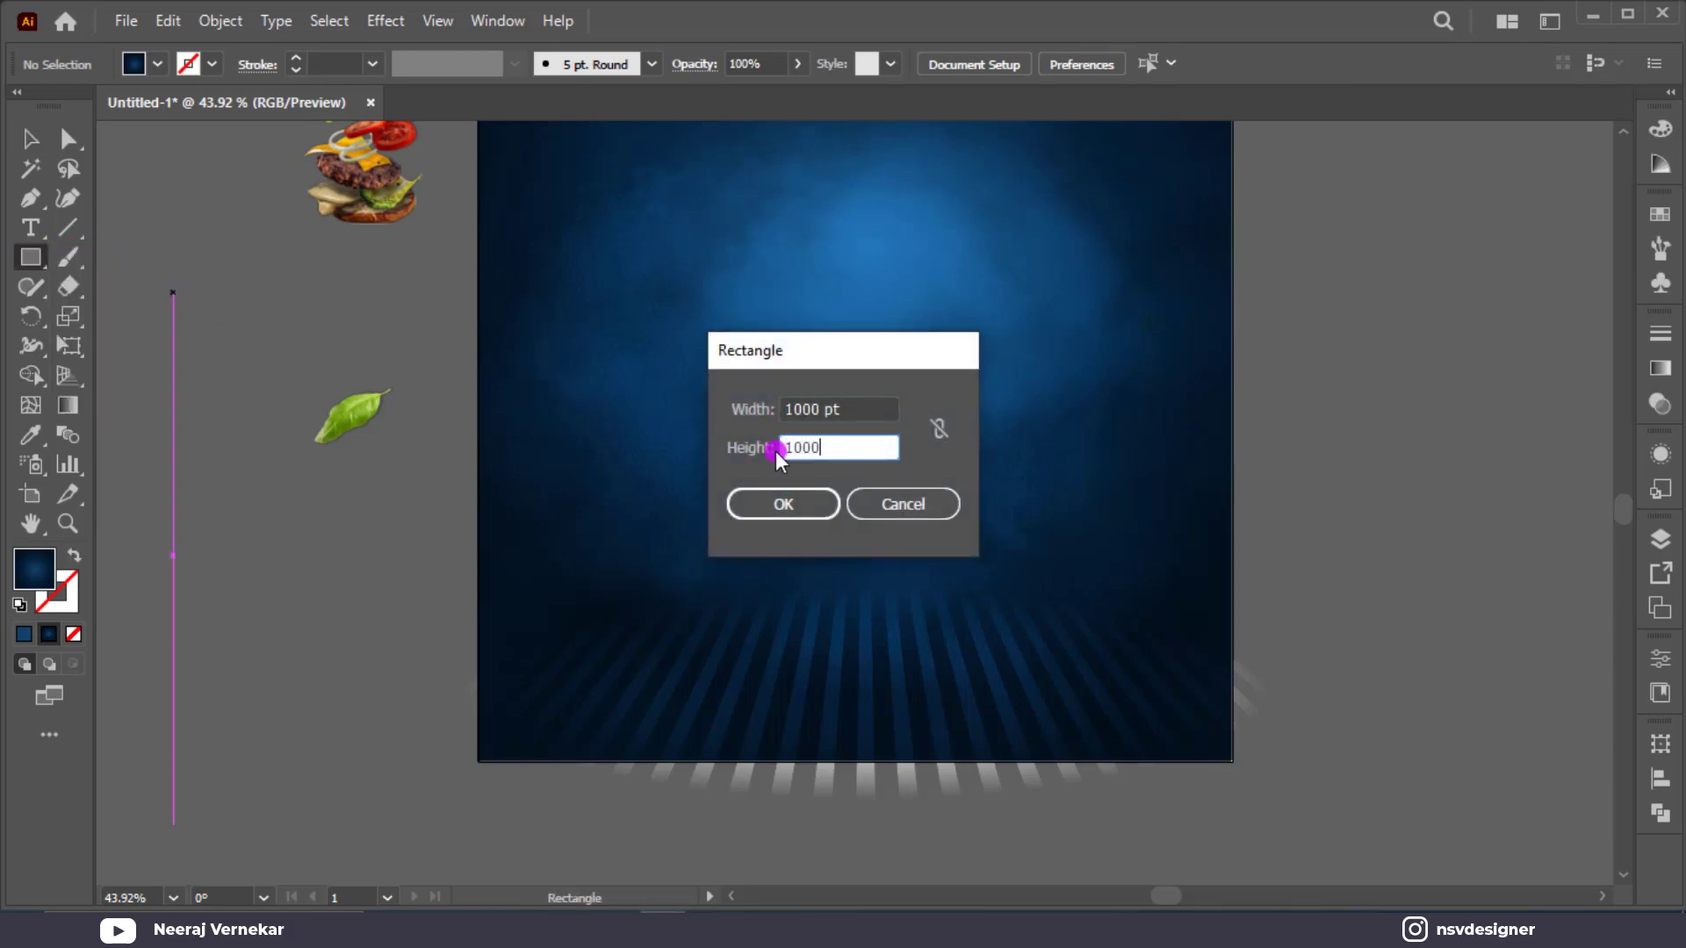
key(Return)
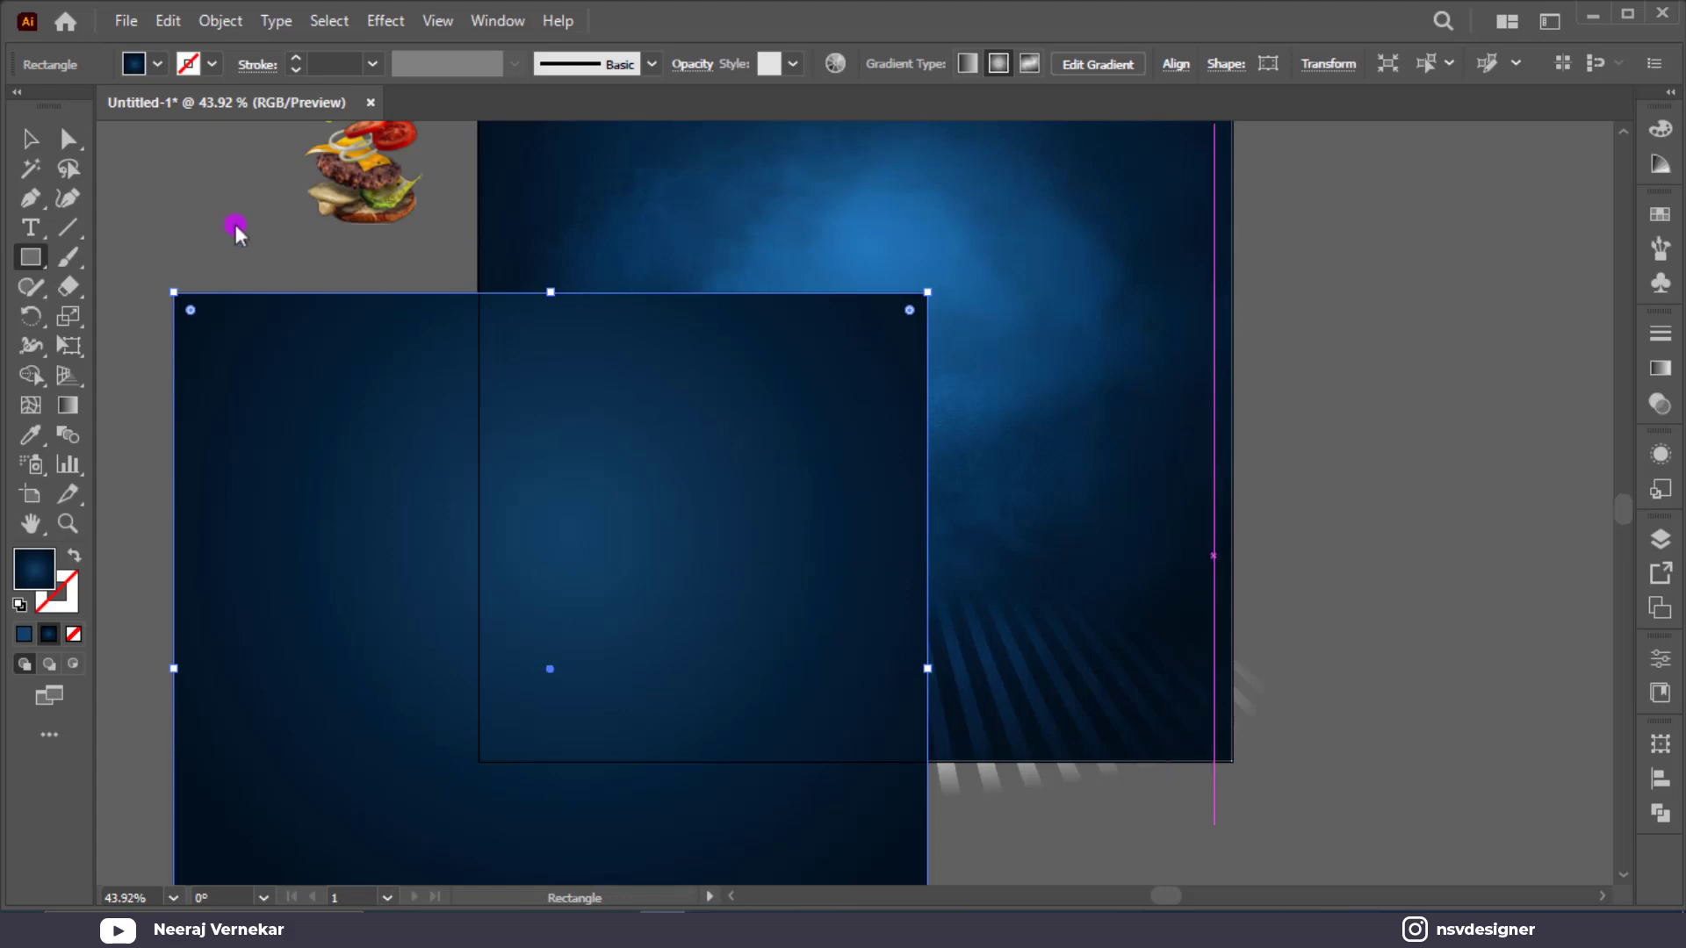
Step: Fill the square tan and centre it horizontally and vertically on the artboard
click(30, 139)
click(157, 64)
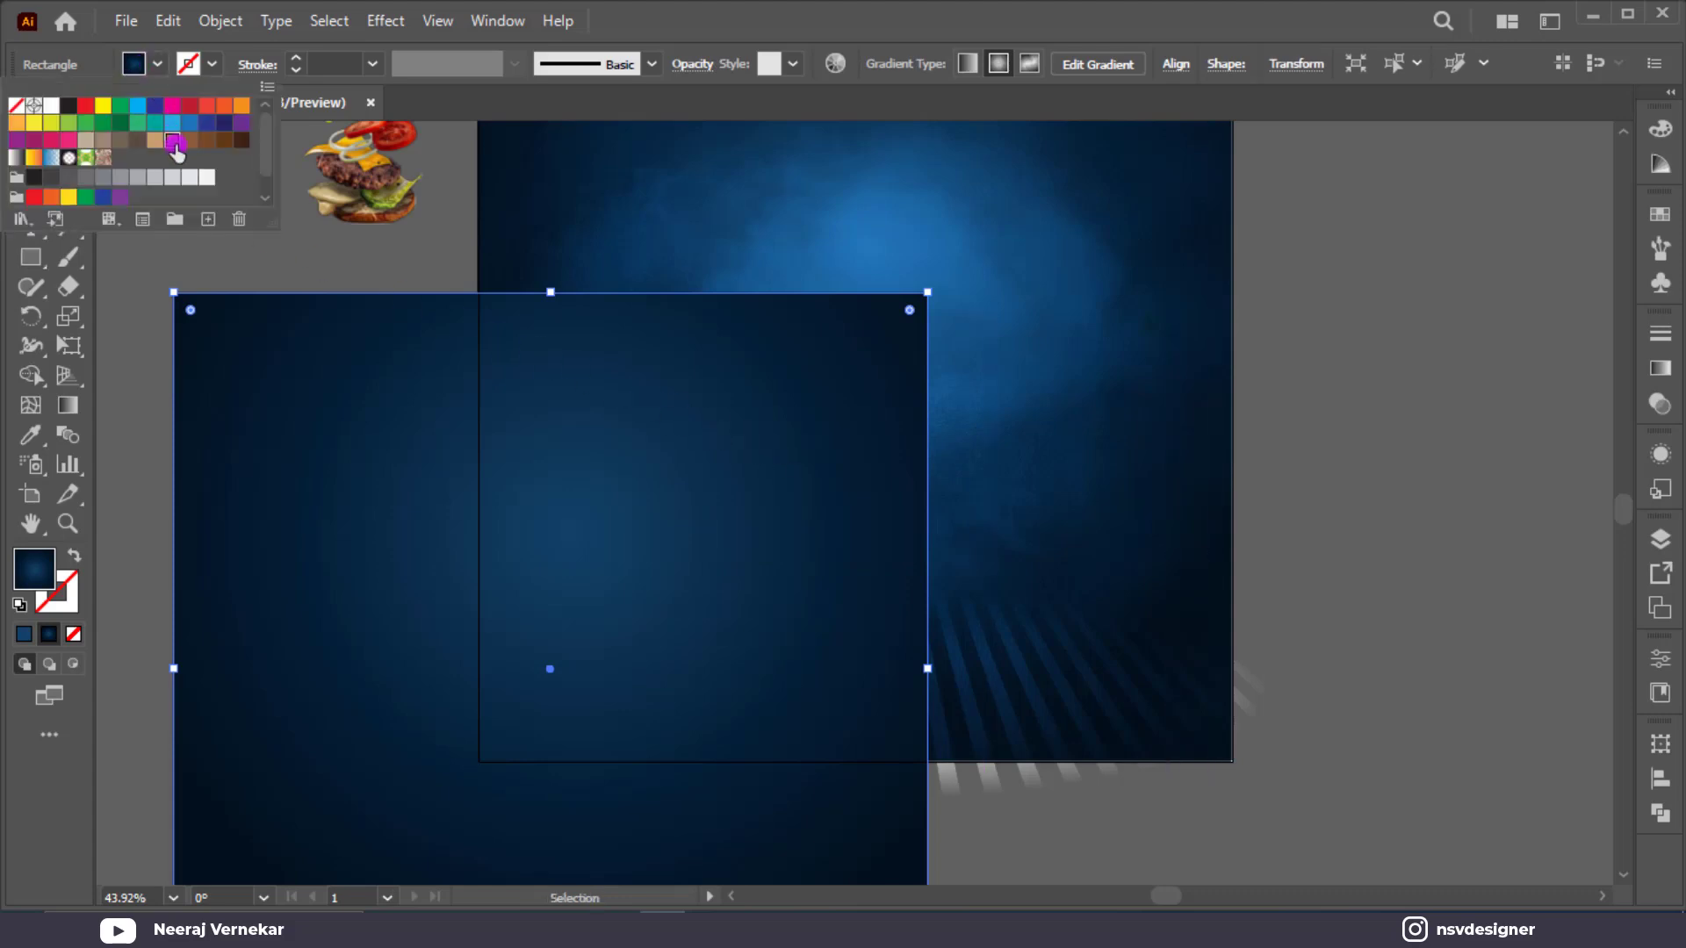
click(173, 142)
click(1159, 64)
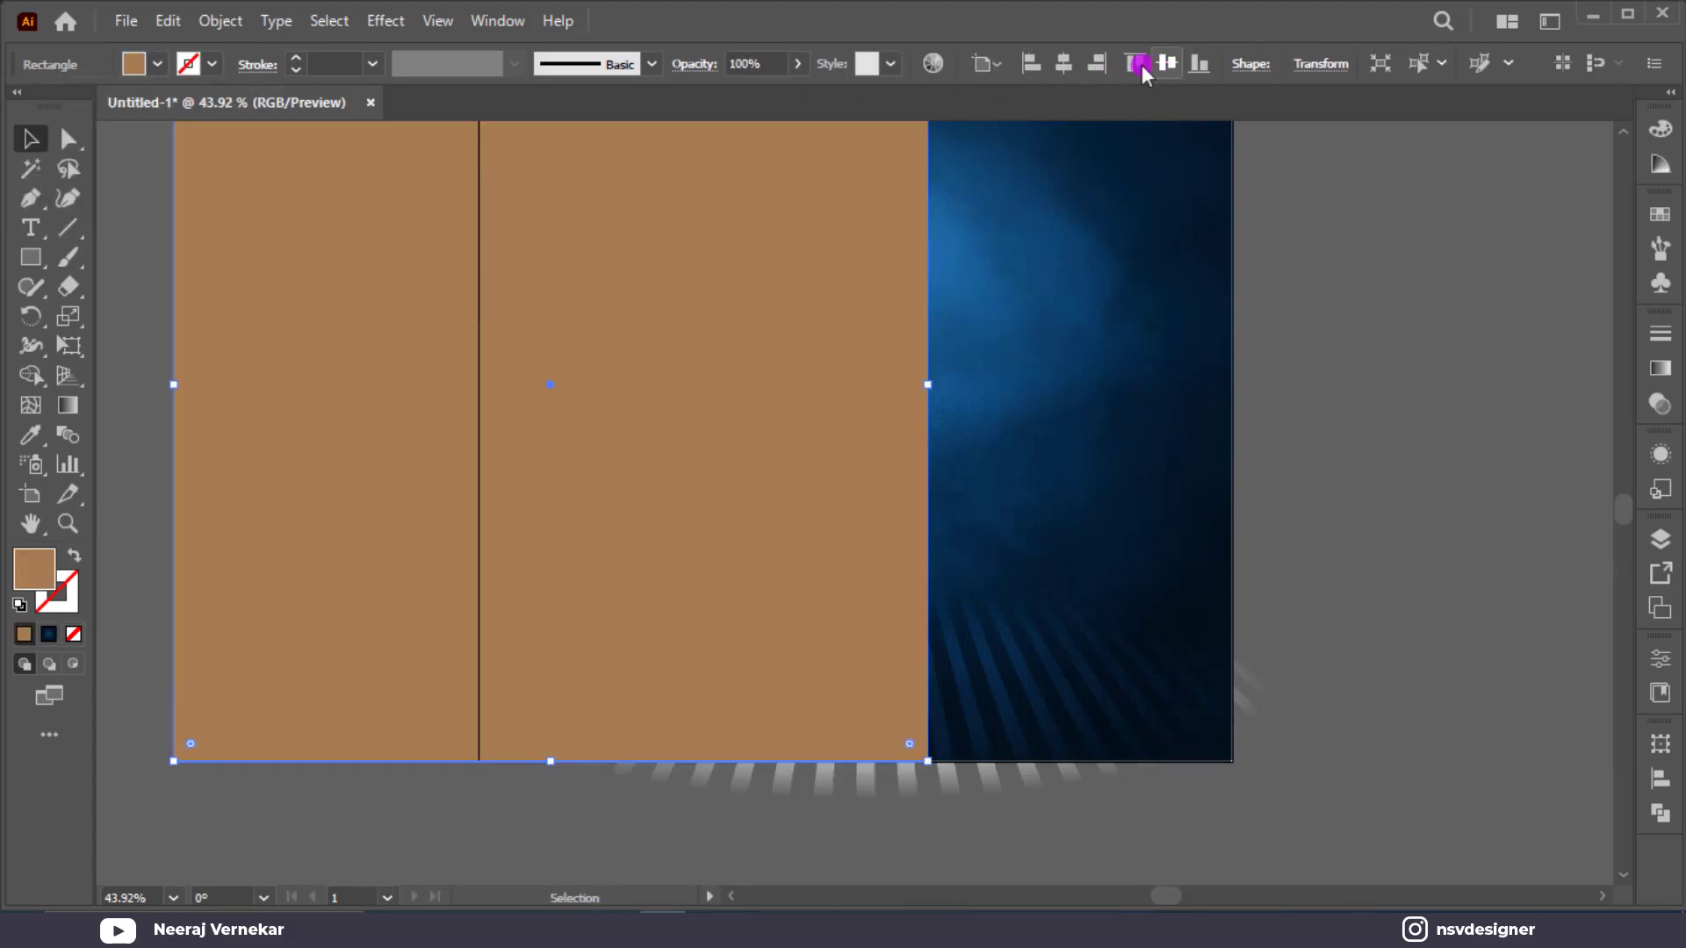
click(1063, 64)
click(27, 145)
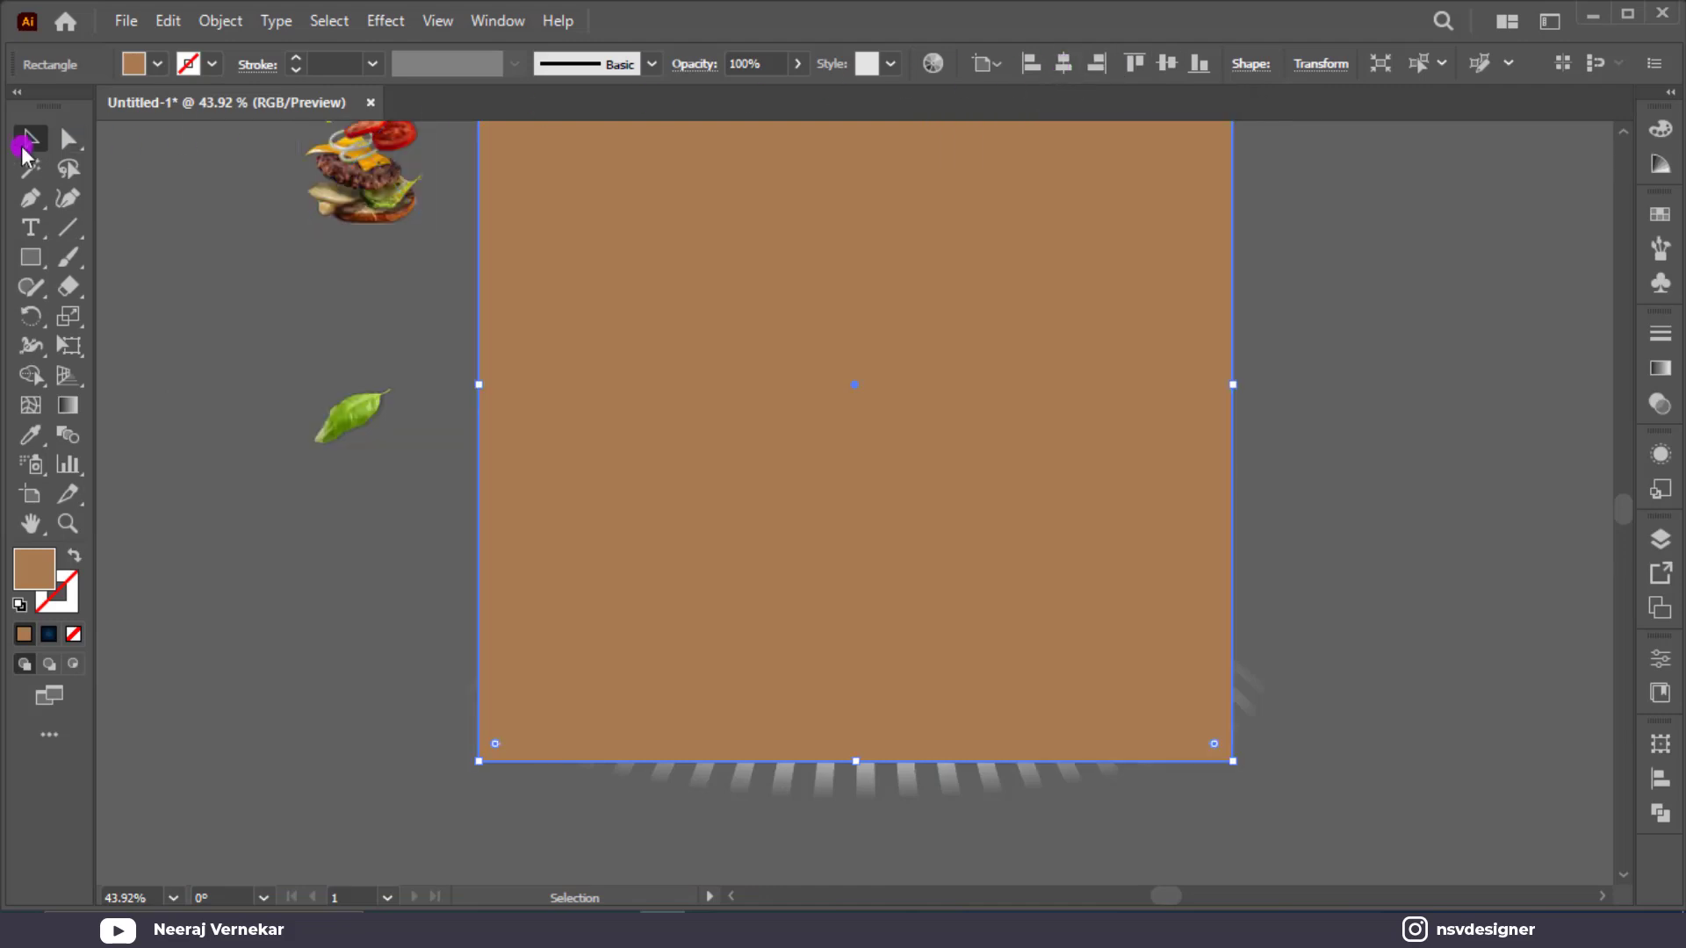
click(253, 351)
Step: Select the square and background together and make a clipping mask
scroll(253, 351, down, 1)
drag(881, 403, 1009, 492)
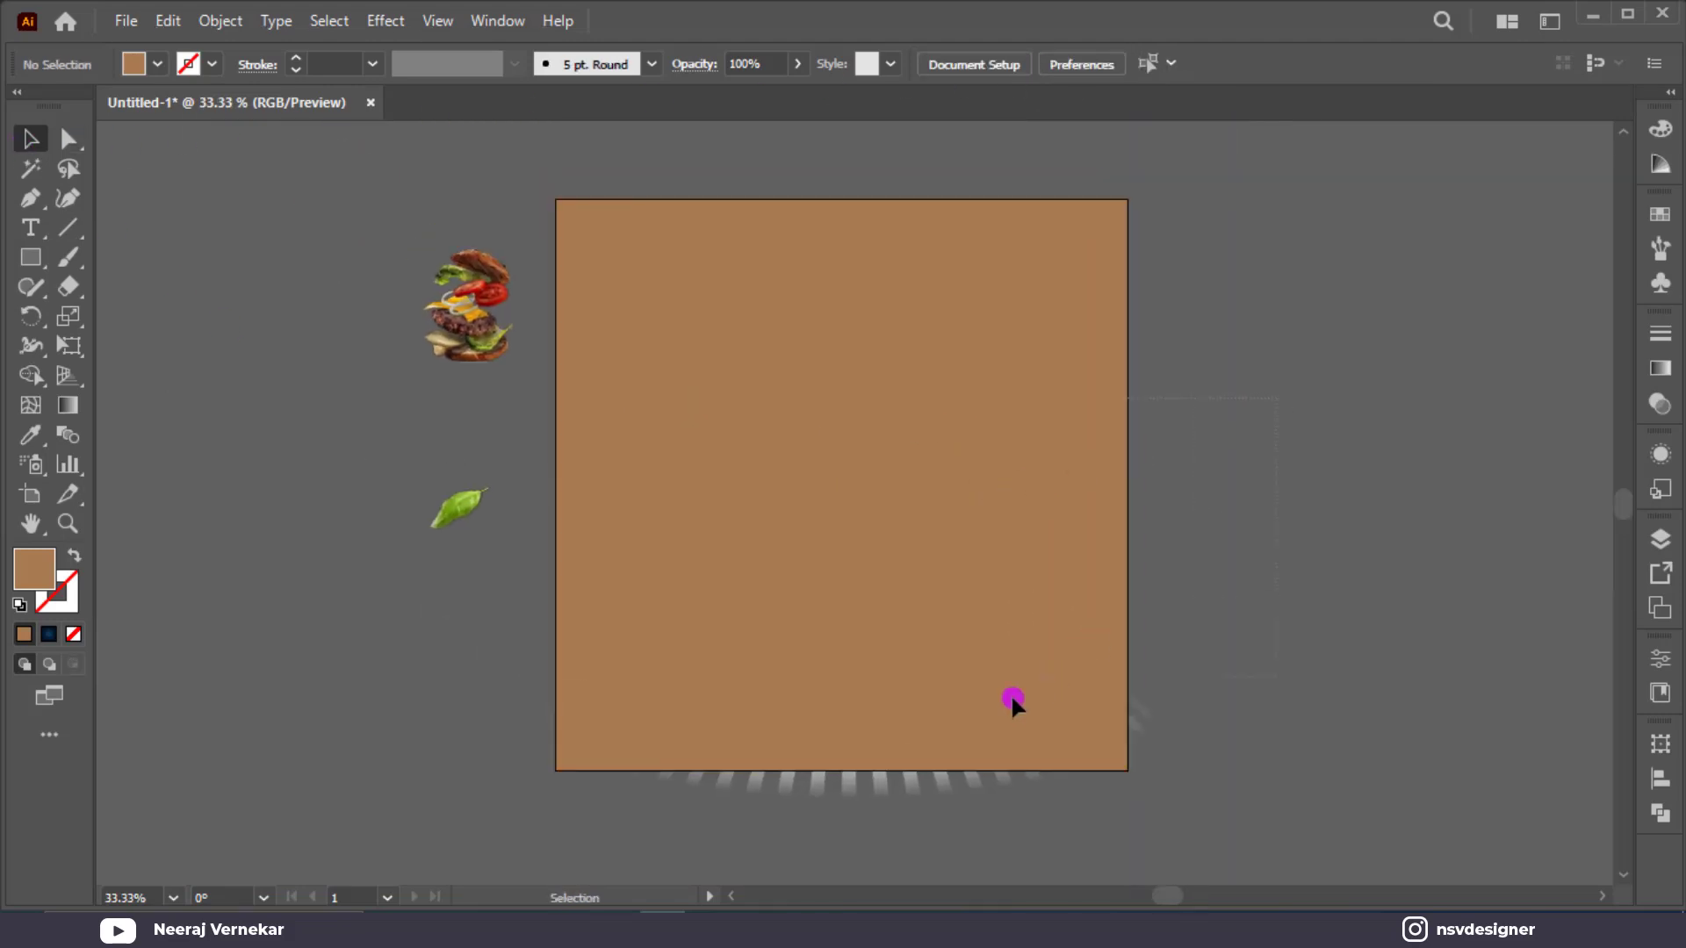
key(ctrl+a)
right_click(1009, 647)
click(1085, 438)
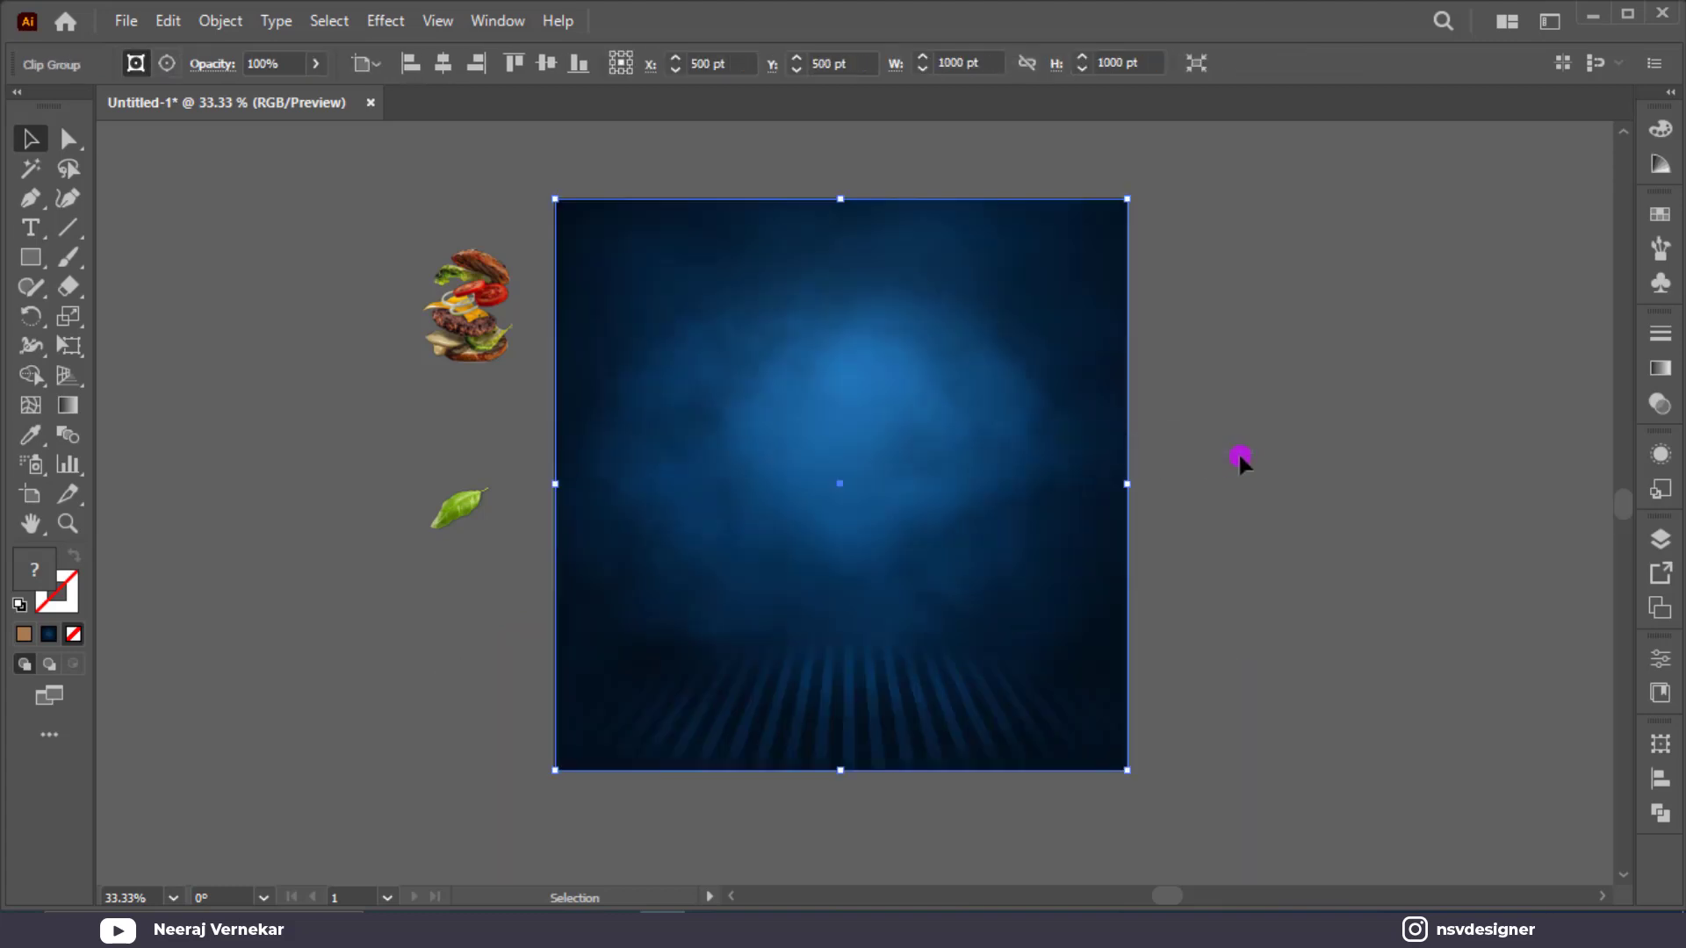
click(1240, 459)
Step: Bring the burger image to front, move it onto the artboard, and centre it vertically
click(463, 349)
right_click(460, 346)
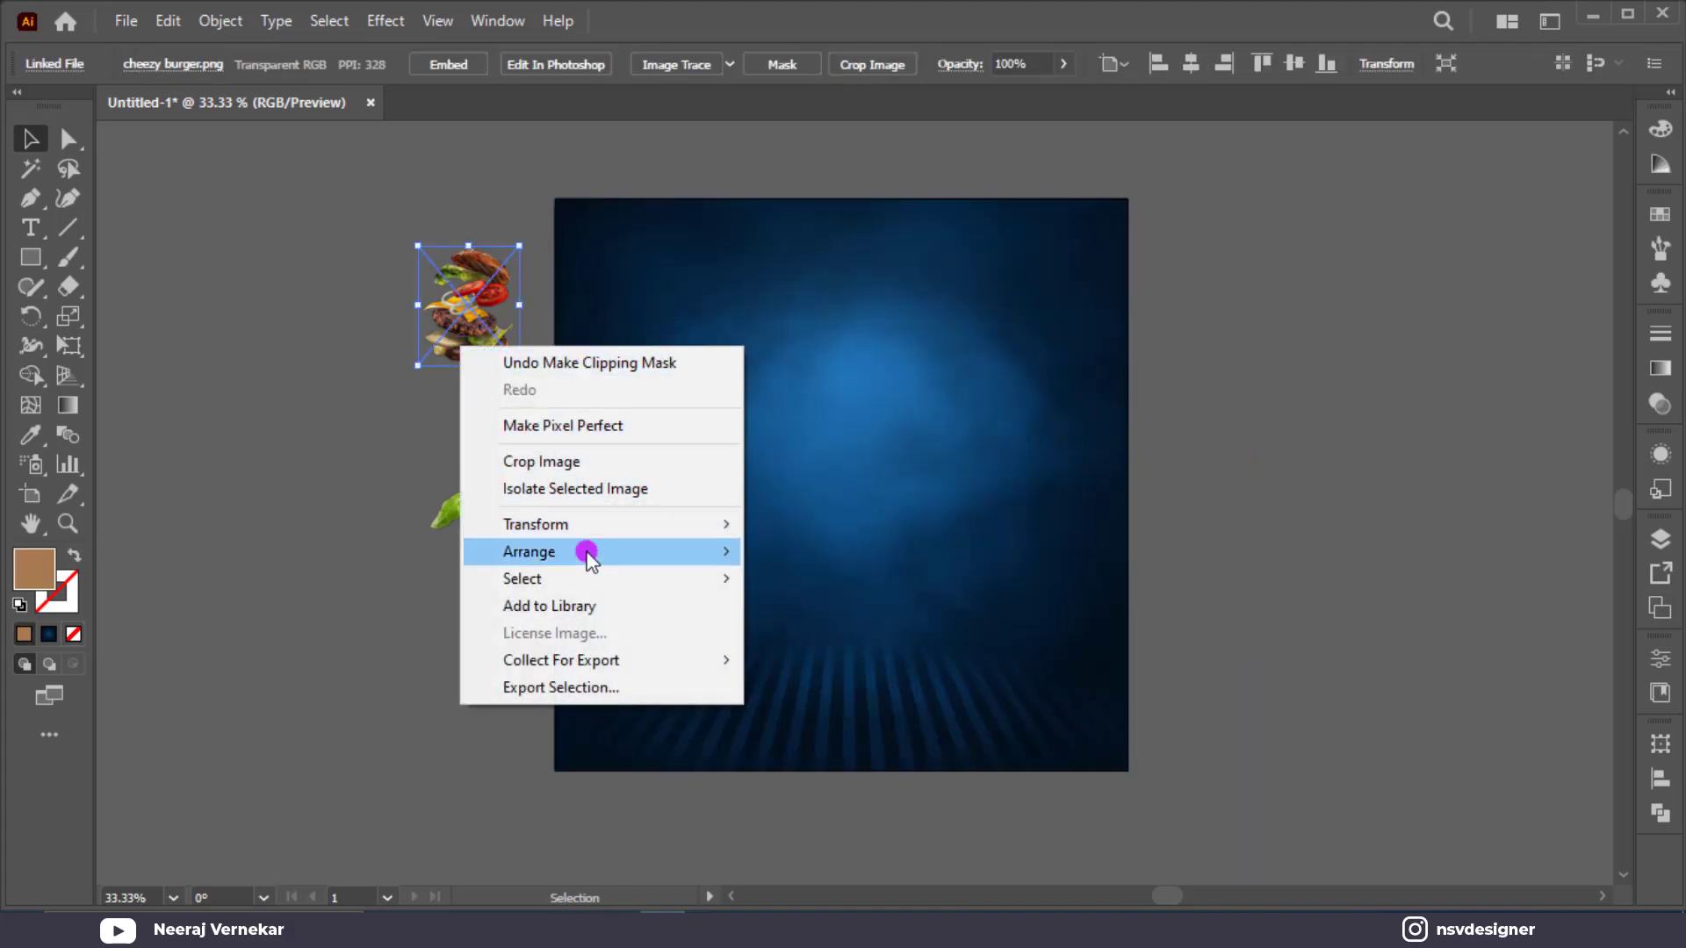
mouse_move(528, 551)
click(773, 553)
mouse_move(519, 351)
mouse_down()
mouse_move(808, 424)
mouse_move(1037, 680)
mouse_move(905, 665)
mouse_move(1010, 704)
mouse_move(930, 680)
mouse_up()
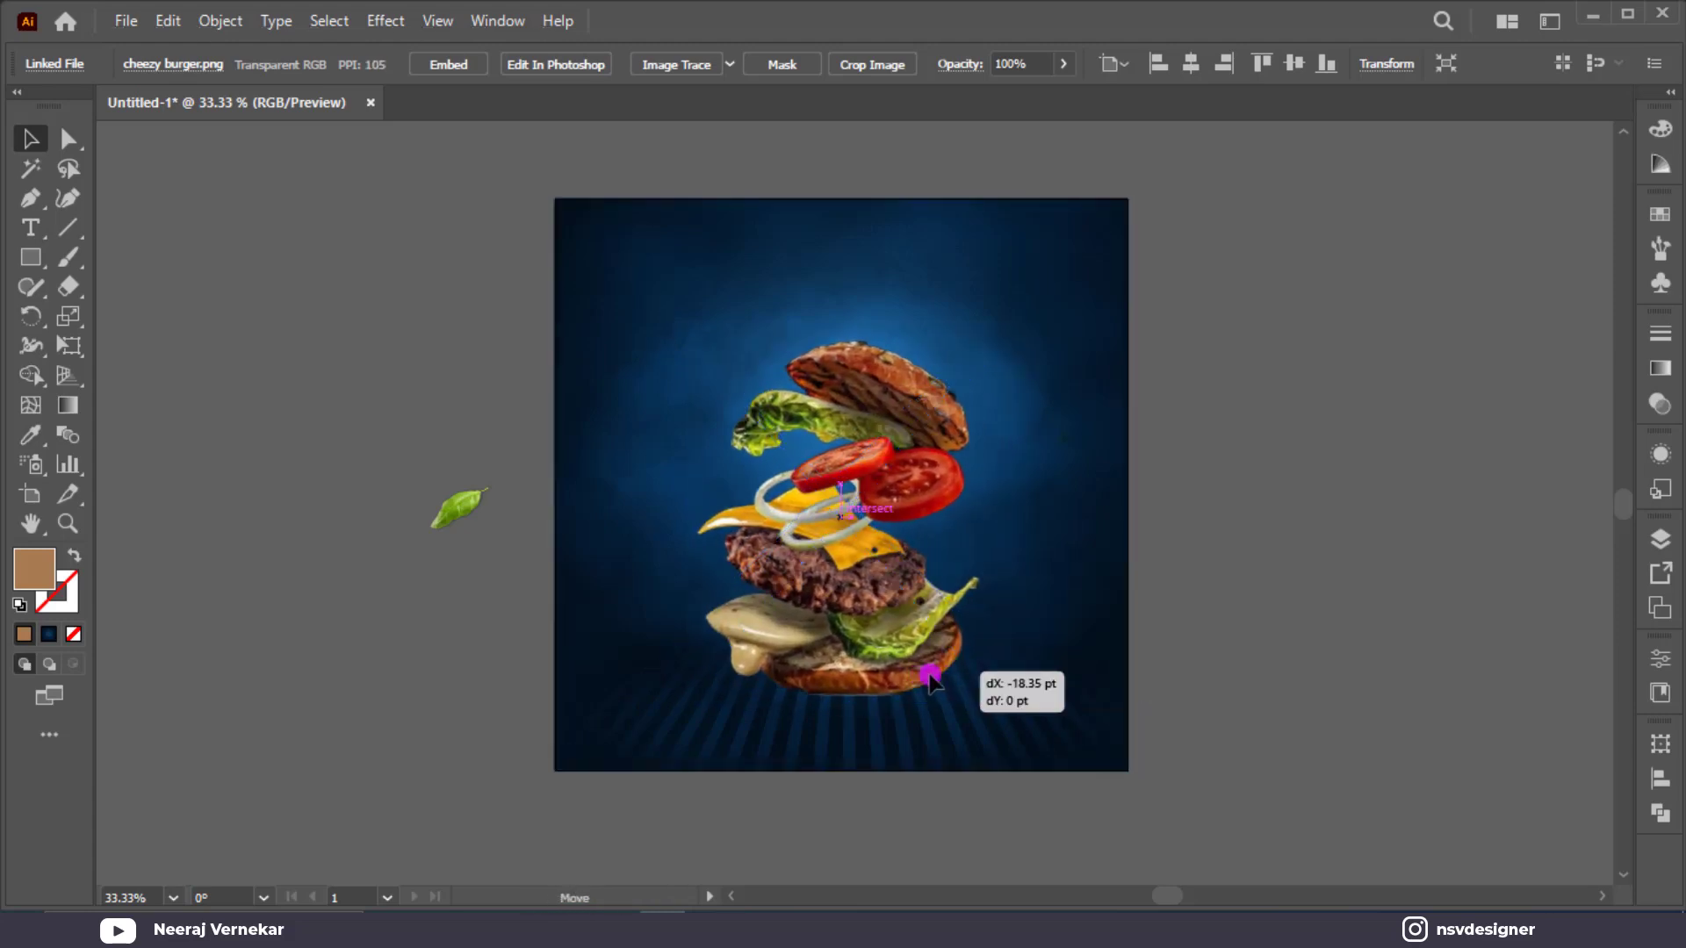
click(1294, 62)
click(1273, 384)
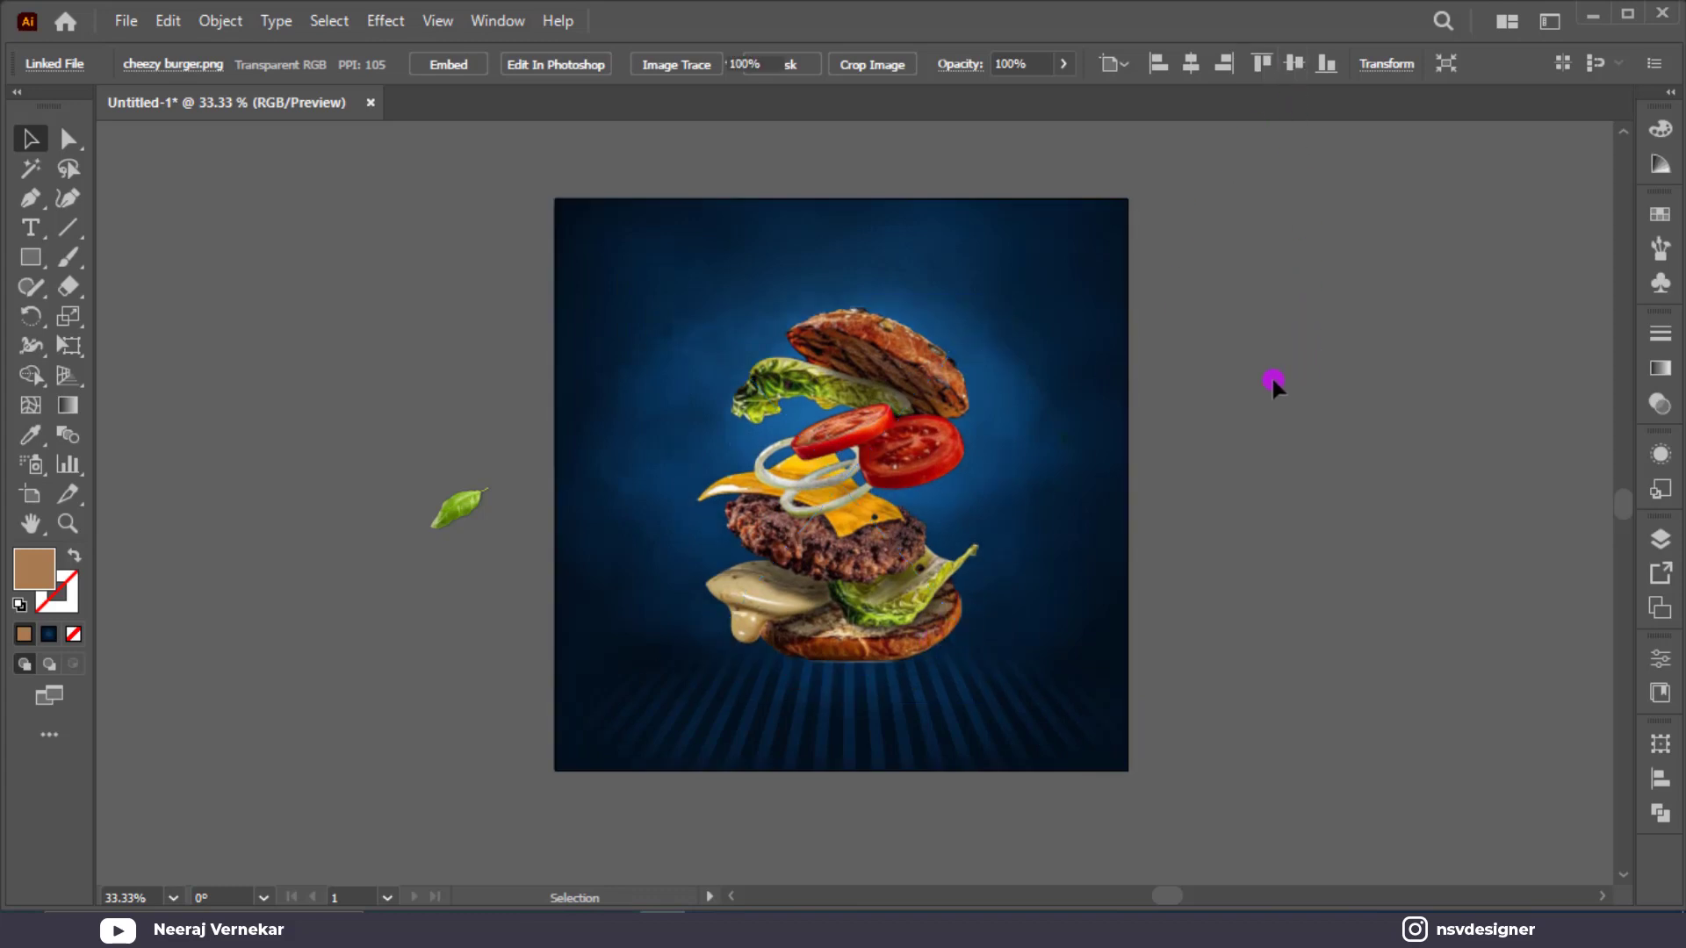
Step: Nudge the burger slightly lower and zoom in on the artboard
key(ctrl+z)
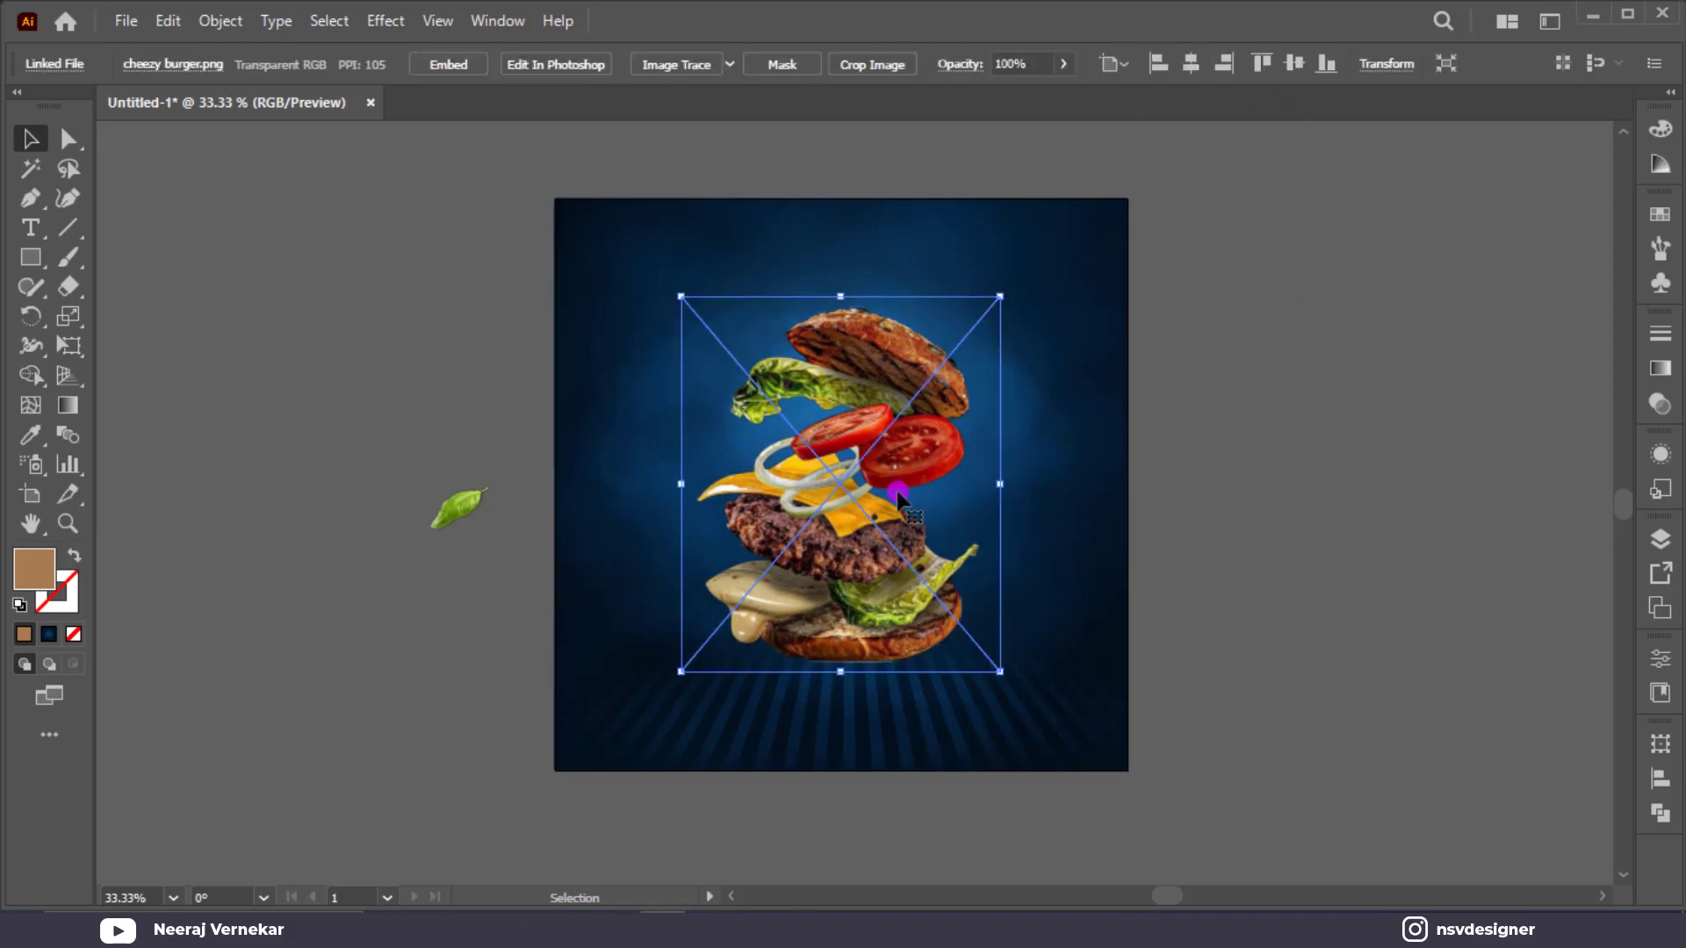
drag(899, 489, 899, 514)
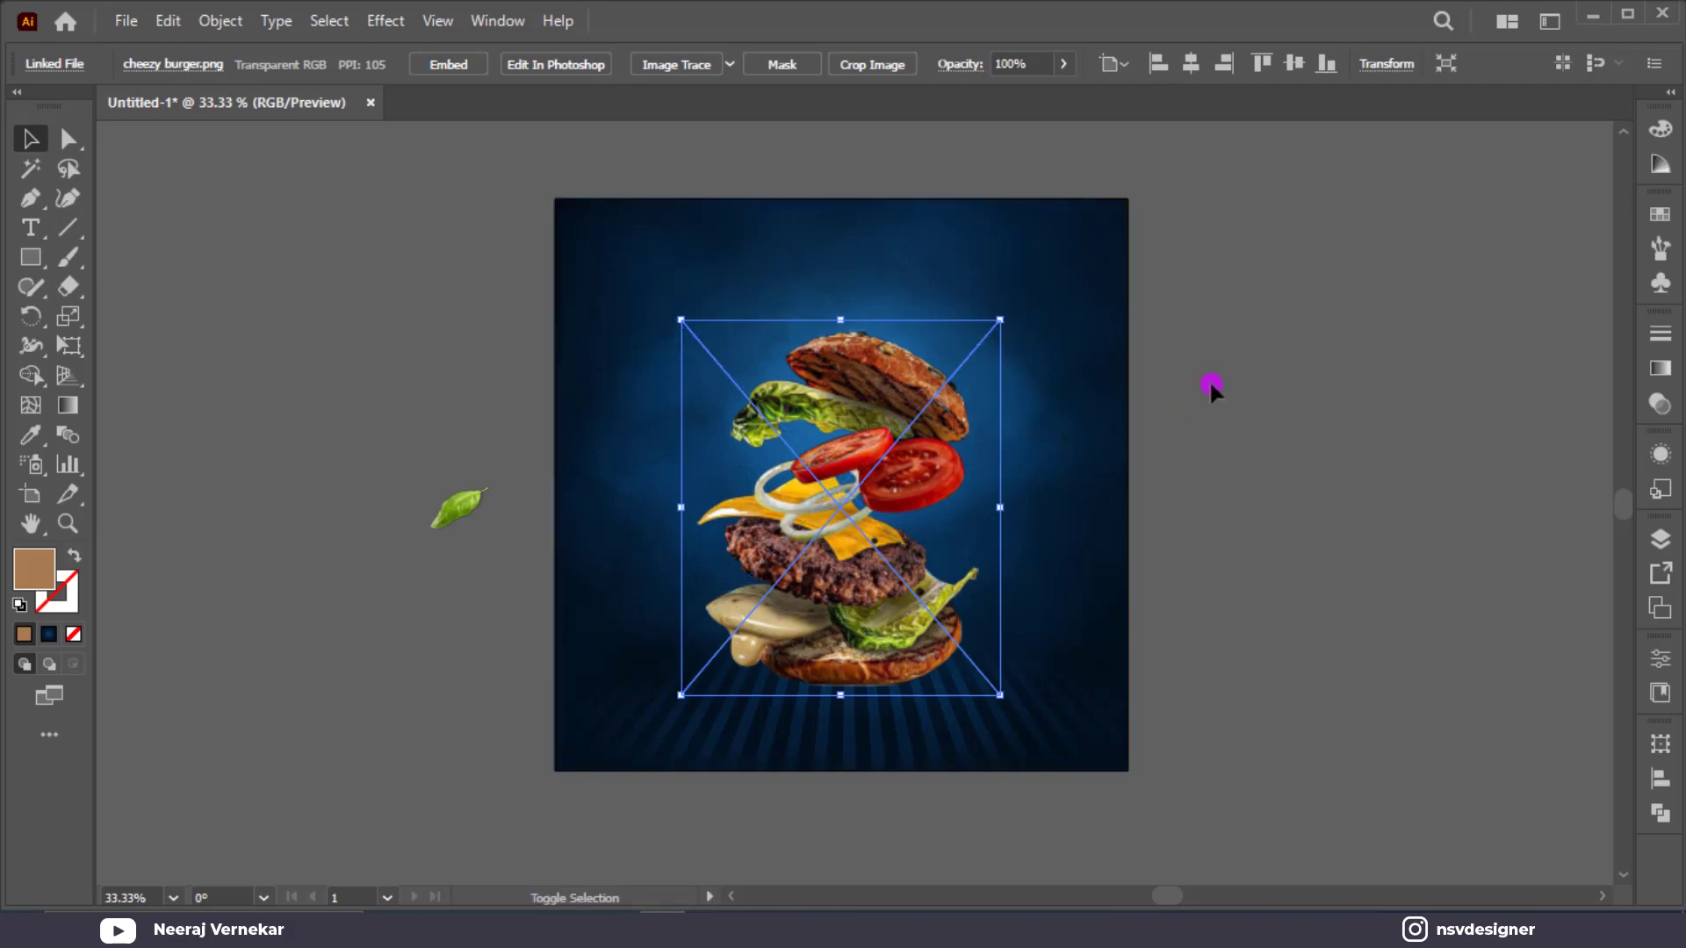
click(1122, 444)
key(ctrl+plus)
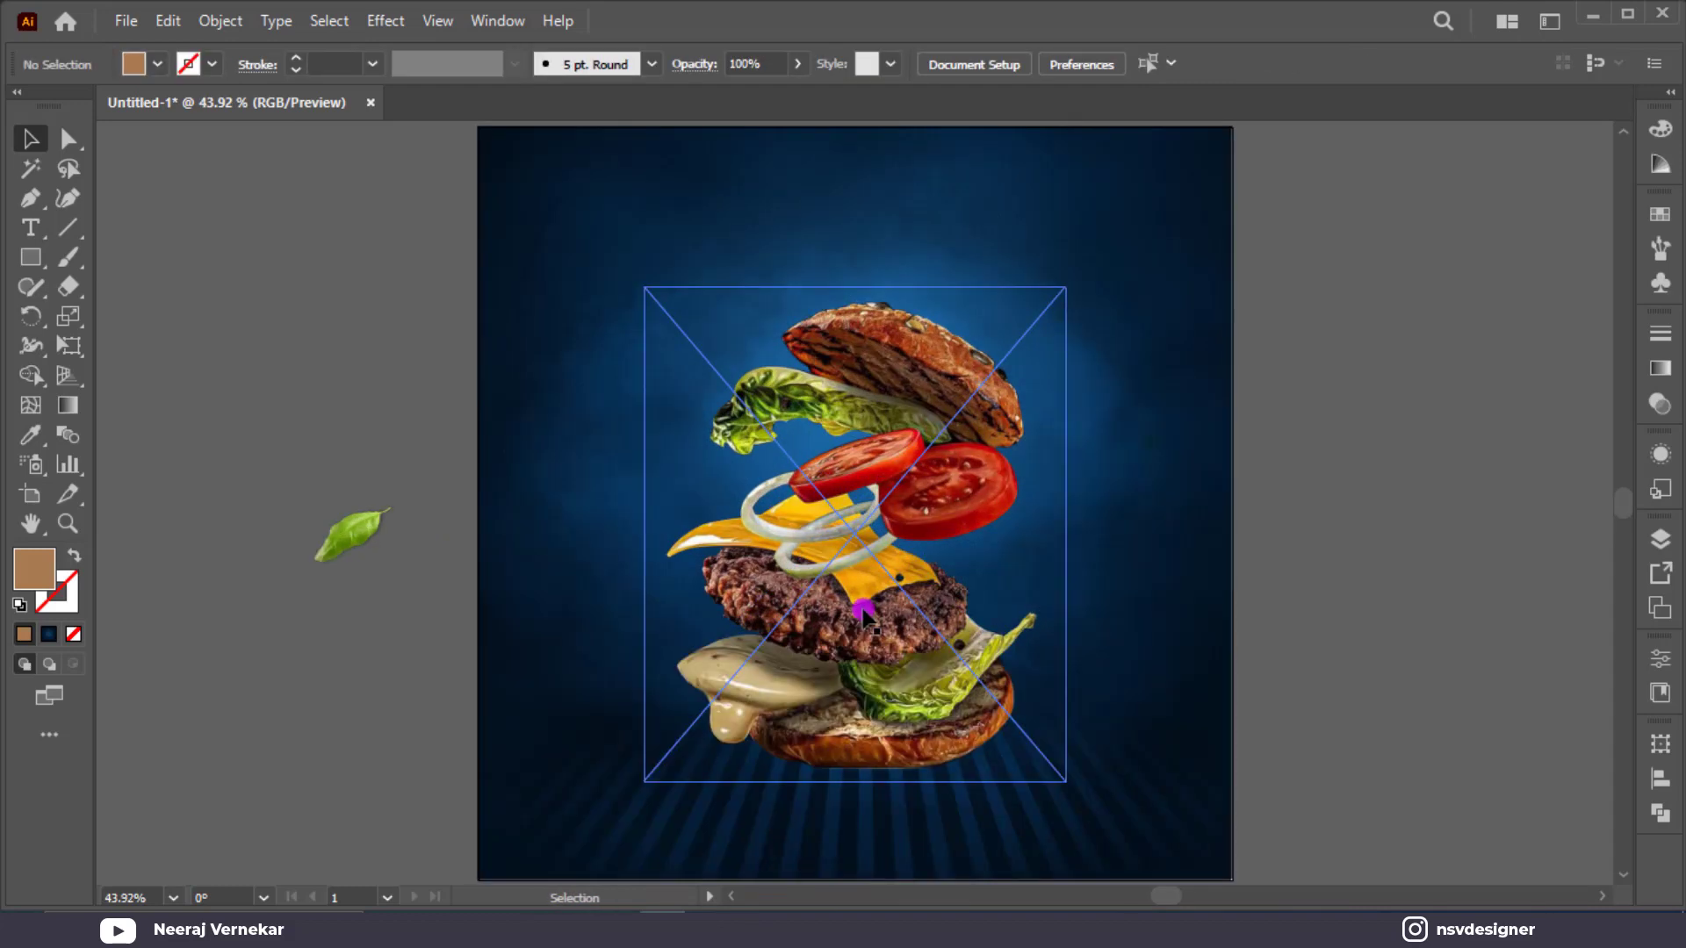
click(475, 332)
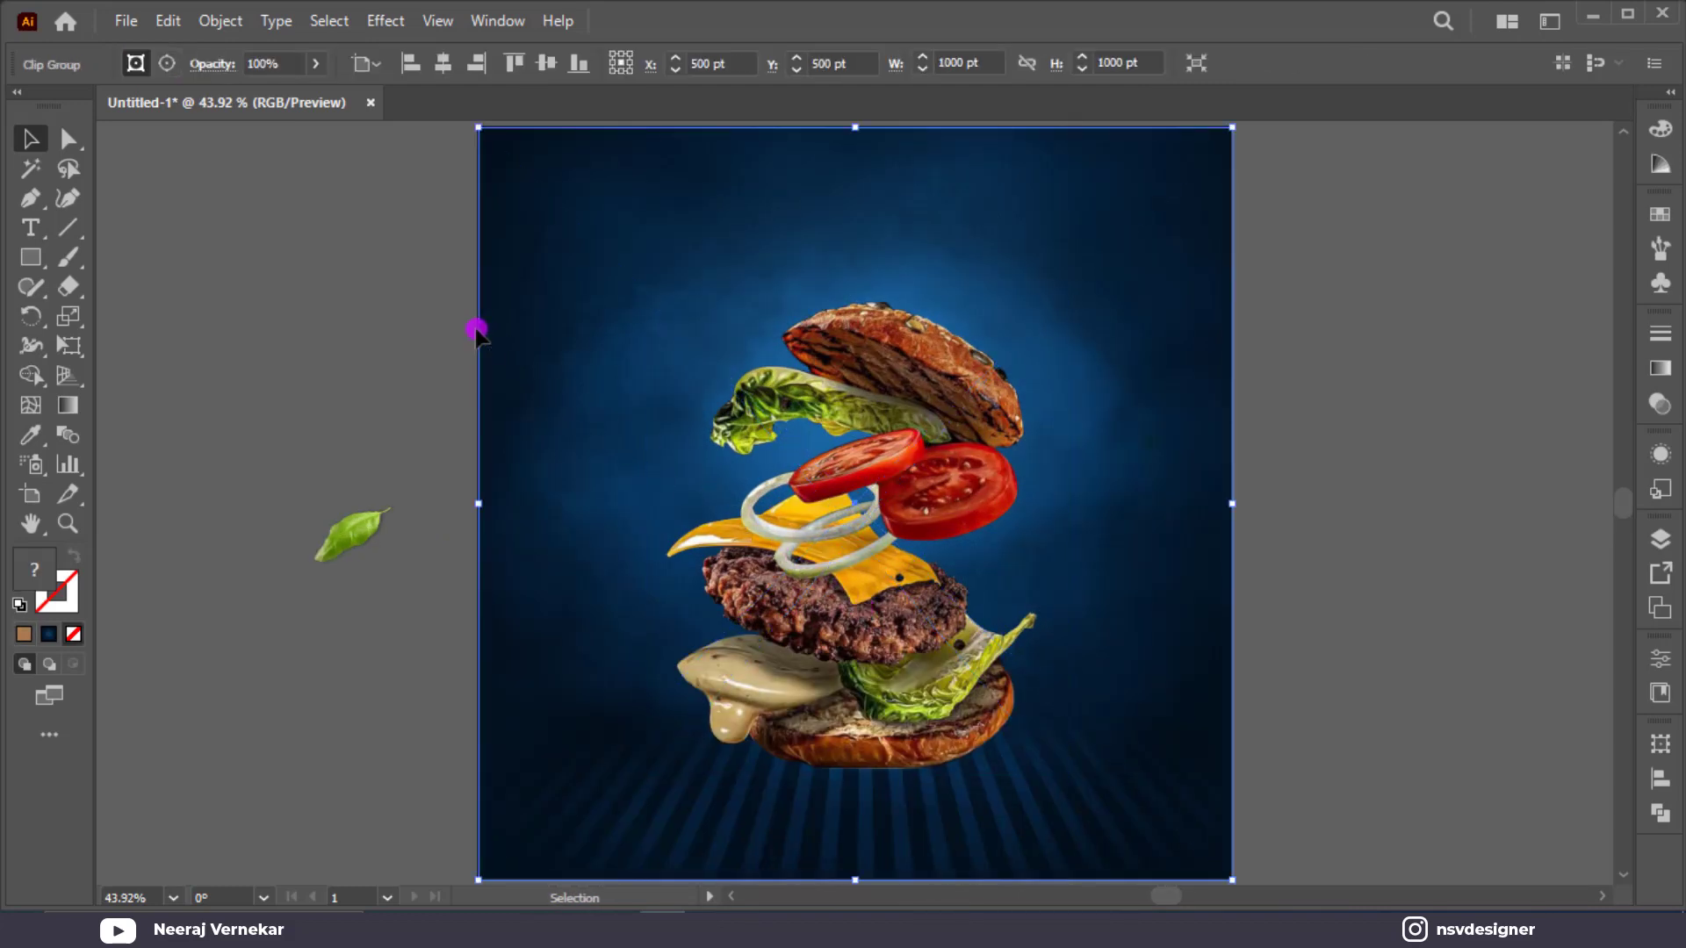
key(ctrl)
key(ctrl+shift+a)
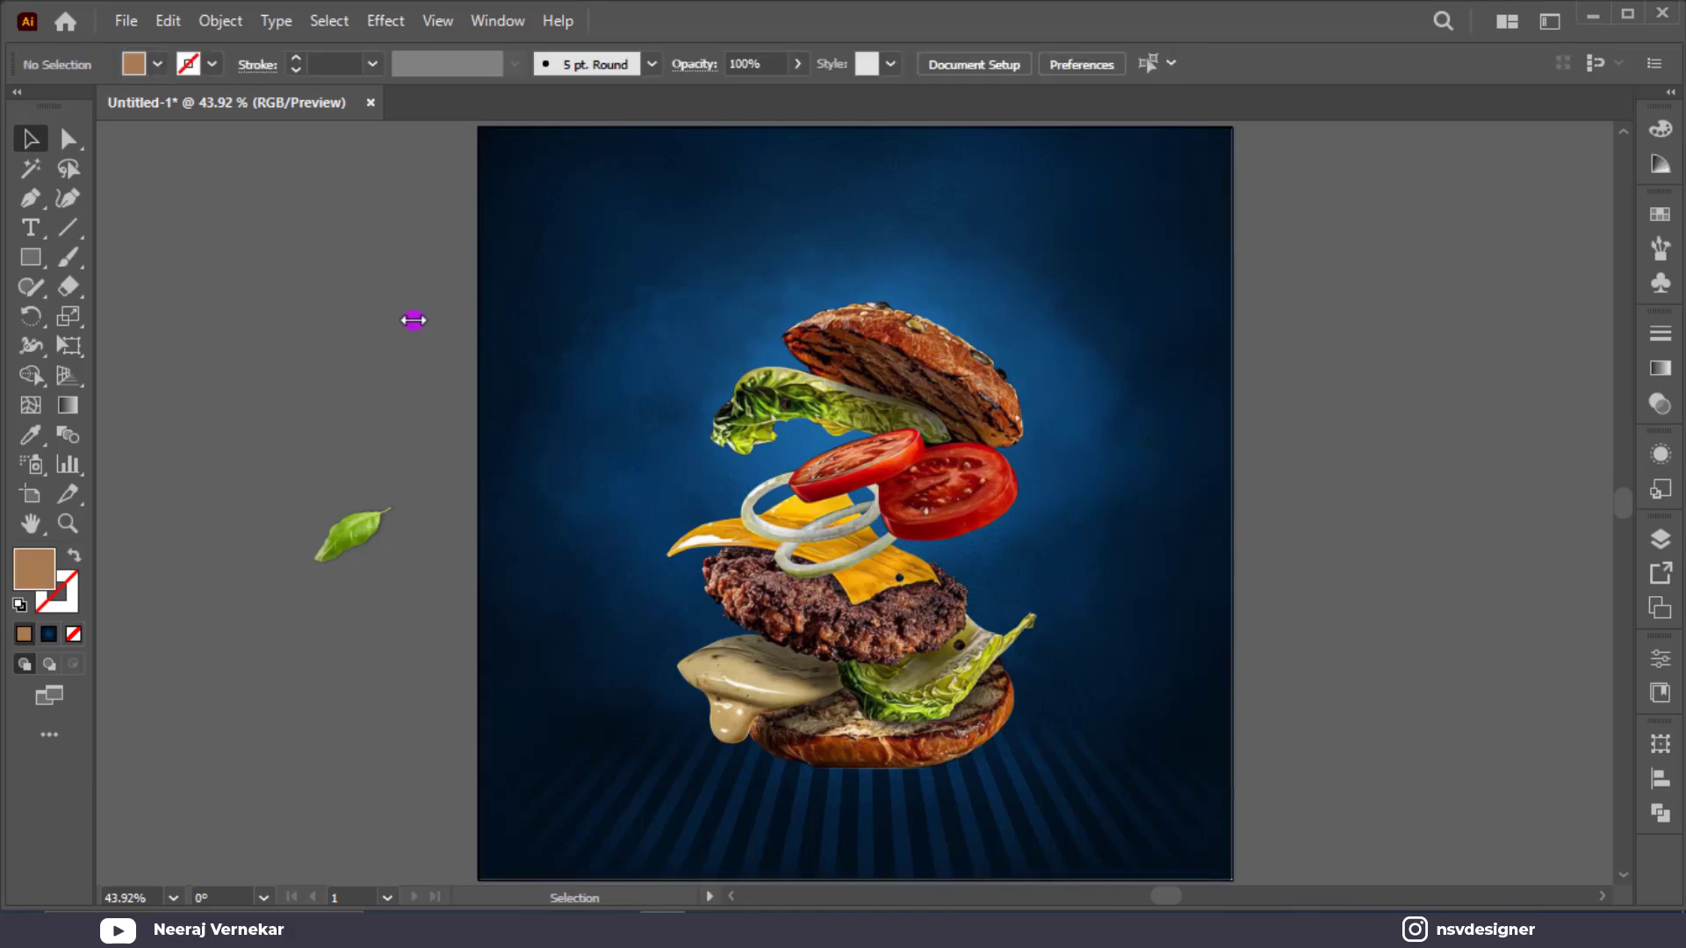
Step: Draw a large circle beside the artboard and give it a two-stop radial gradient
drag(31, 257, 132, 316)
drag(246, 303, 391, 448)
click(35, 140)
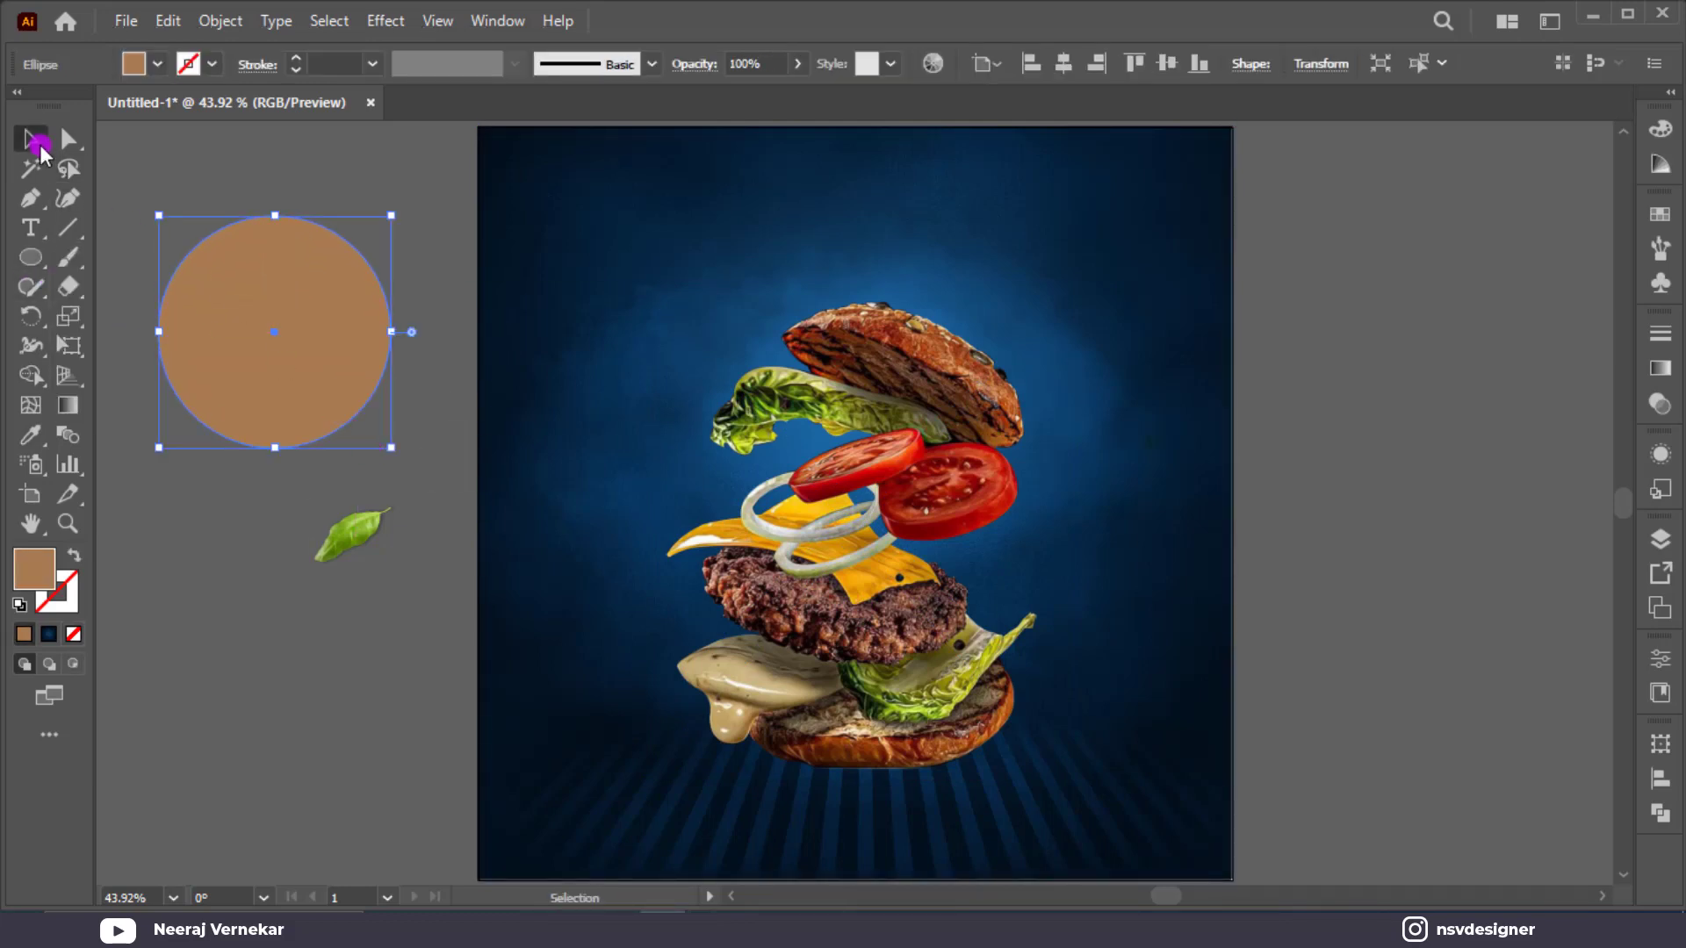
click(1660, 373)
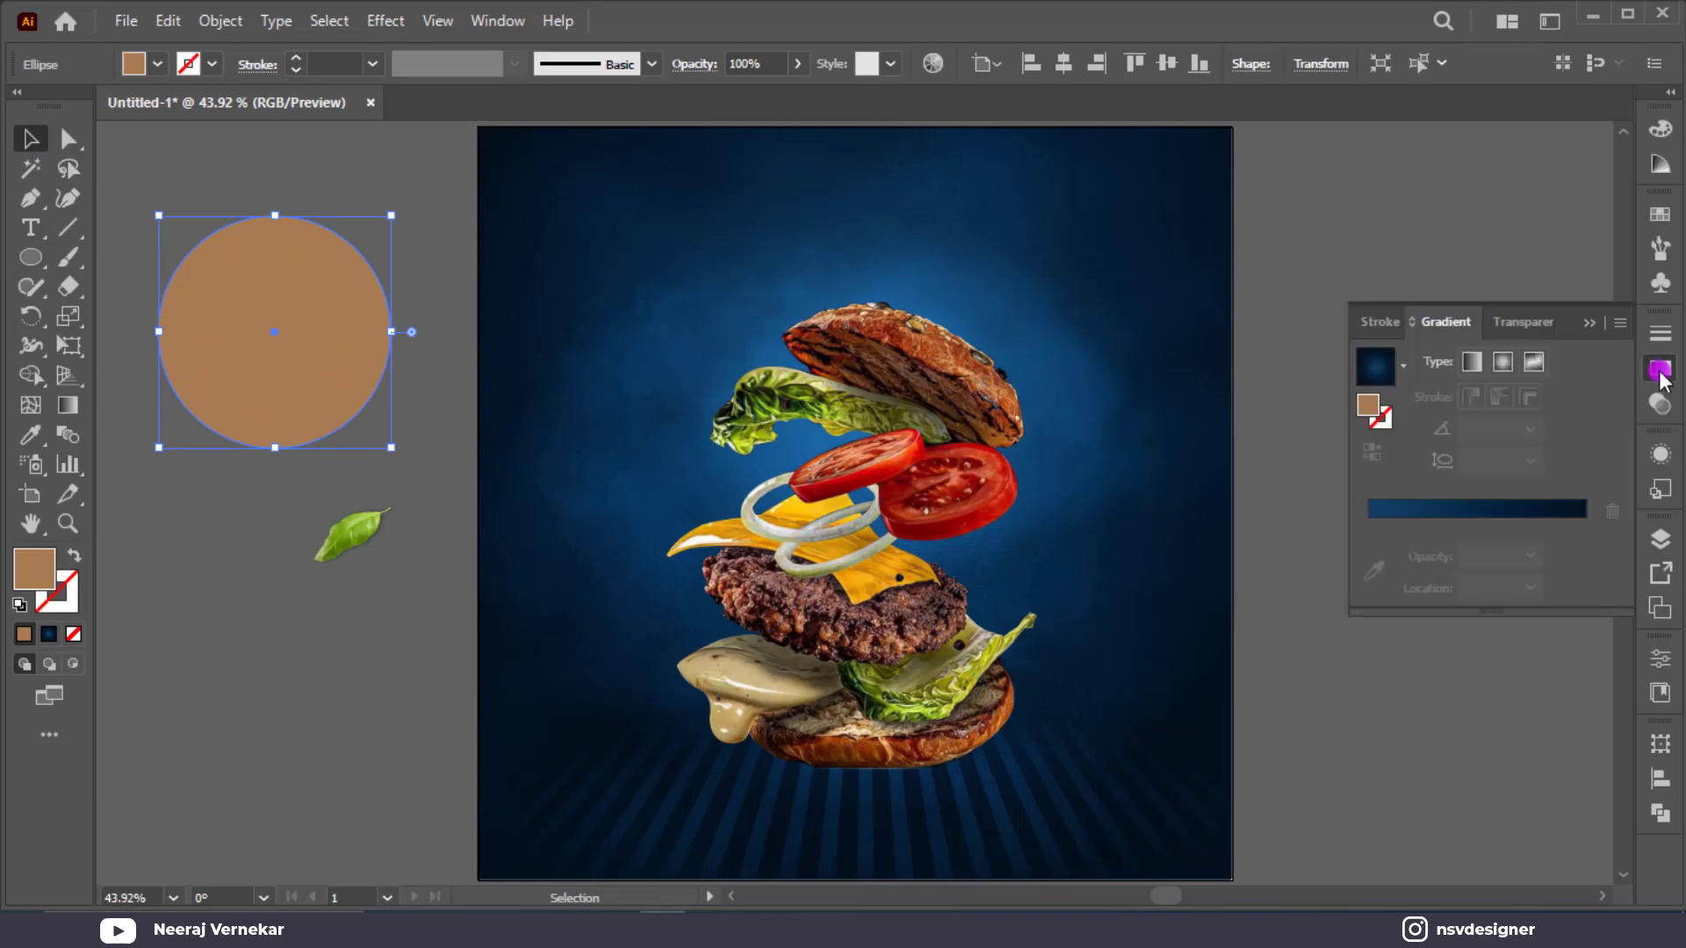
click(1497, 363)
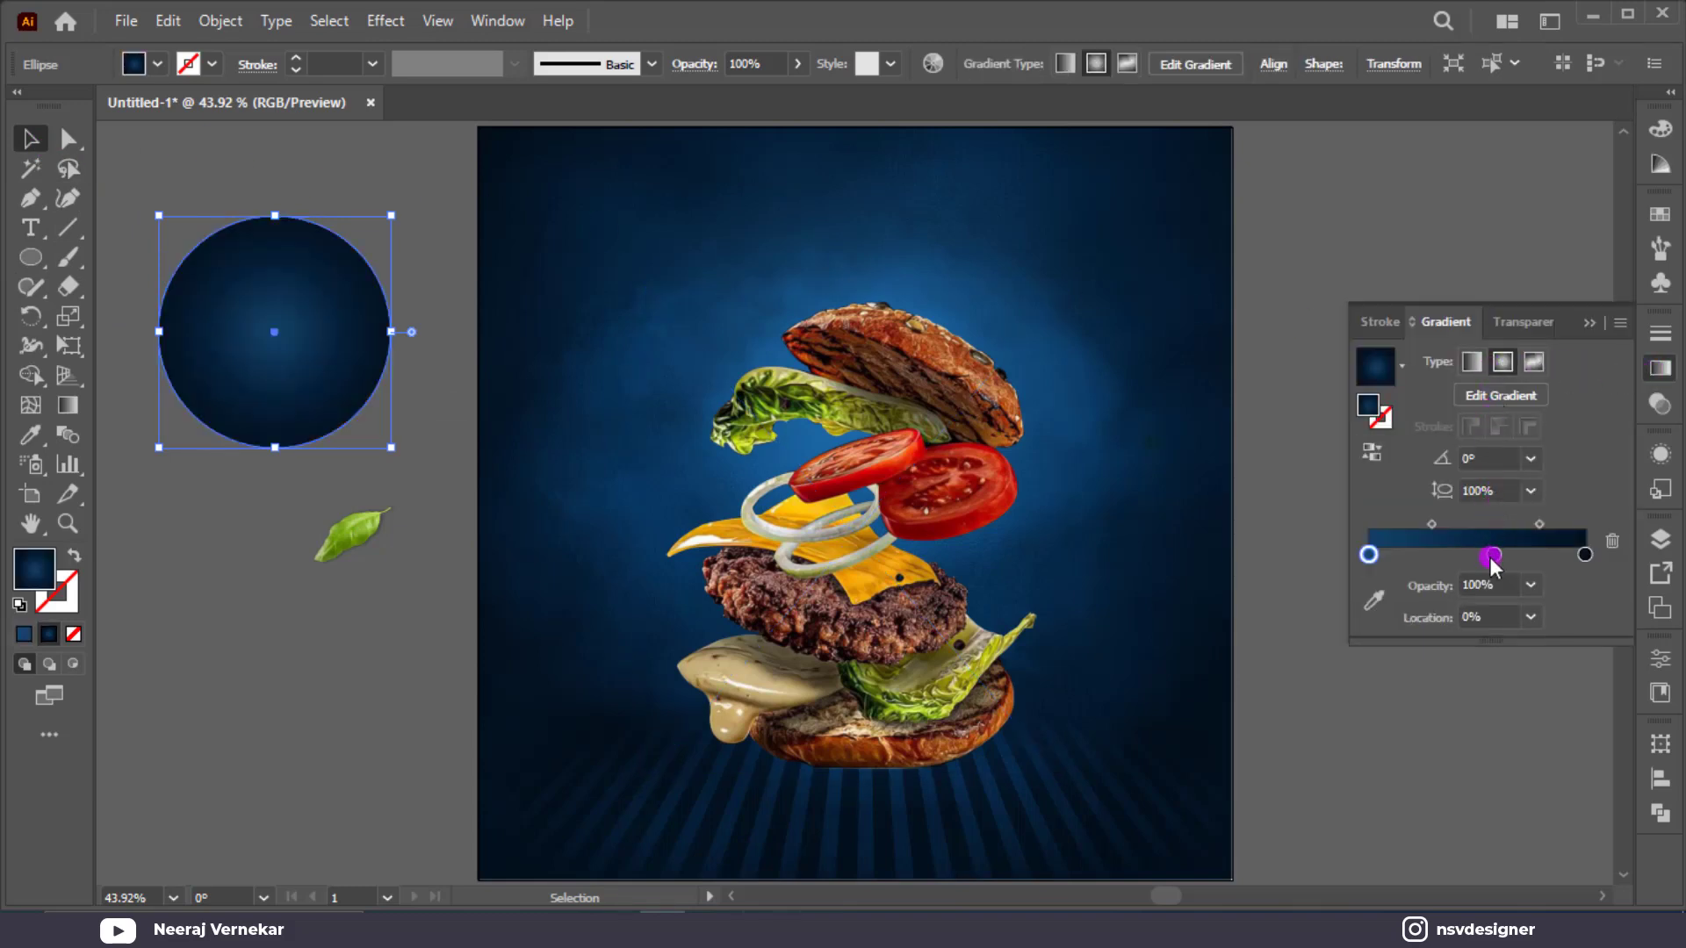
drag(1492, 555, 1370, 556)
Step: Make both gradient stops of the circle white
double_click(1369, 554)
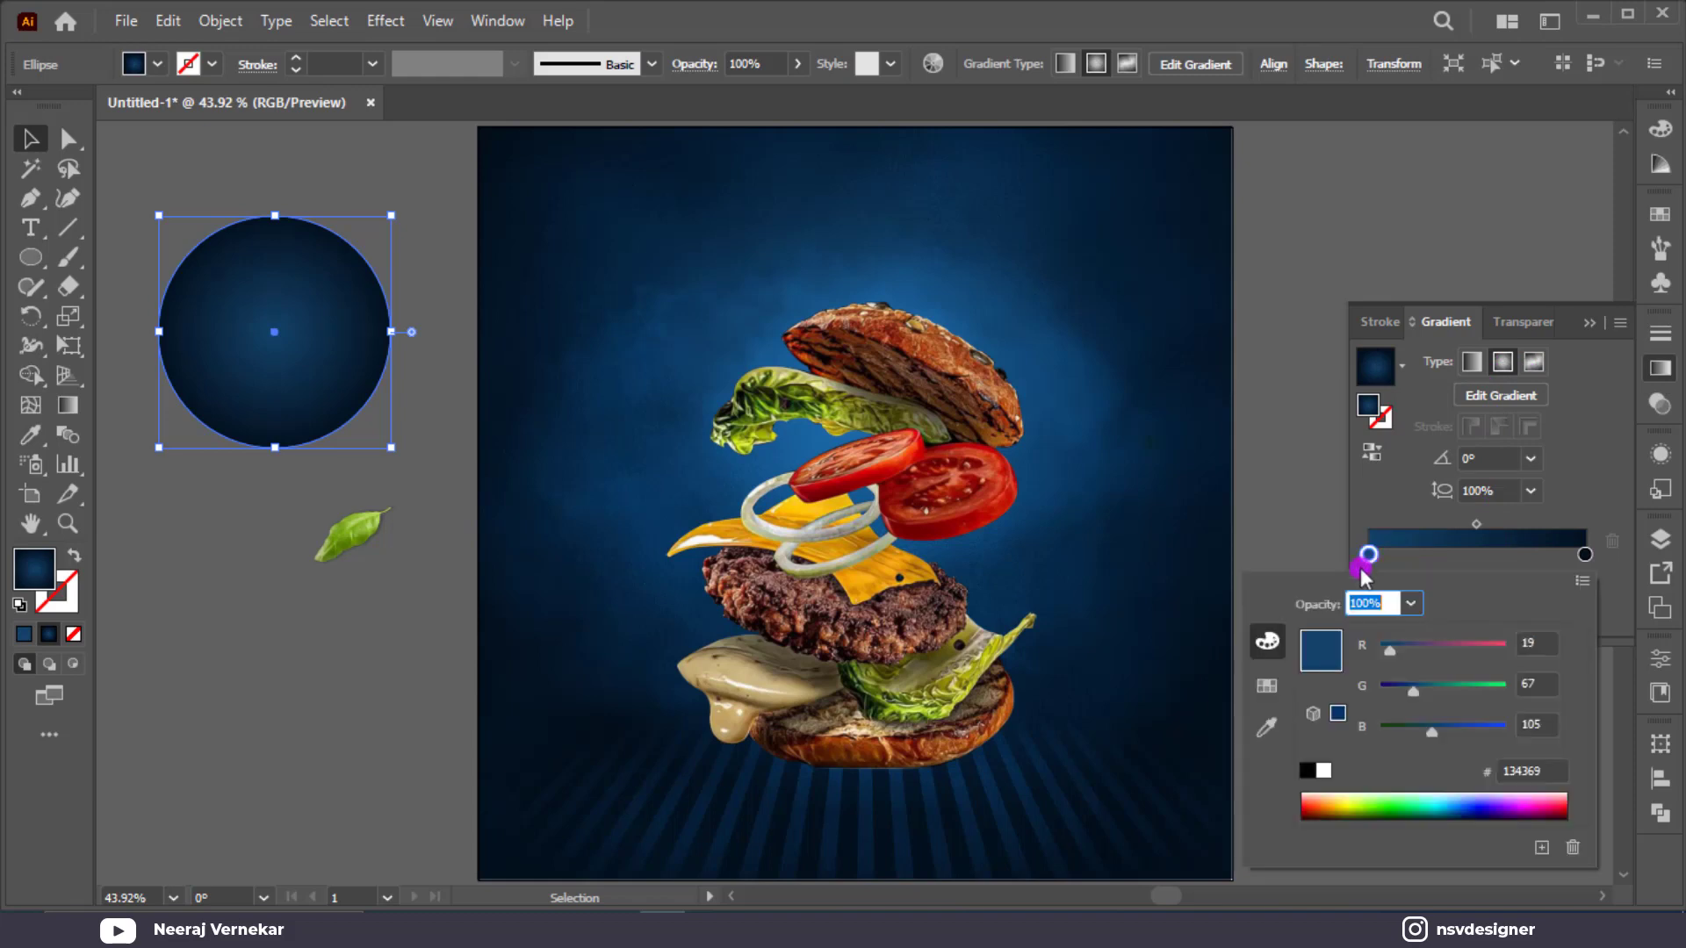
click(1267, 686)
click(1495, 685)
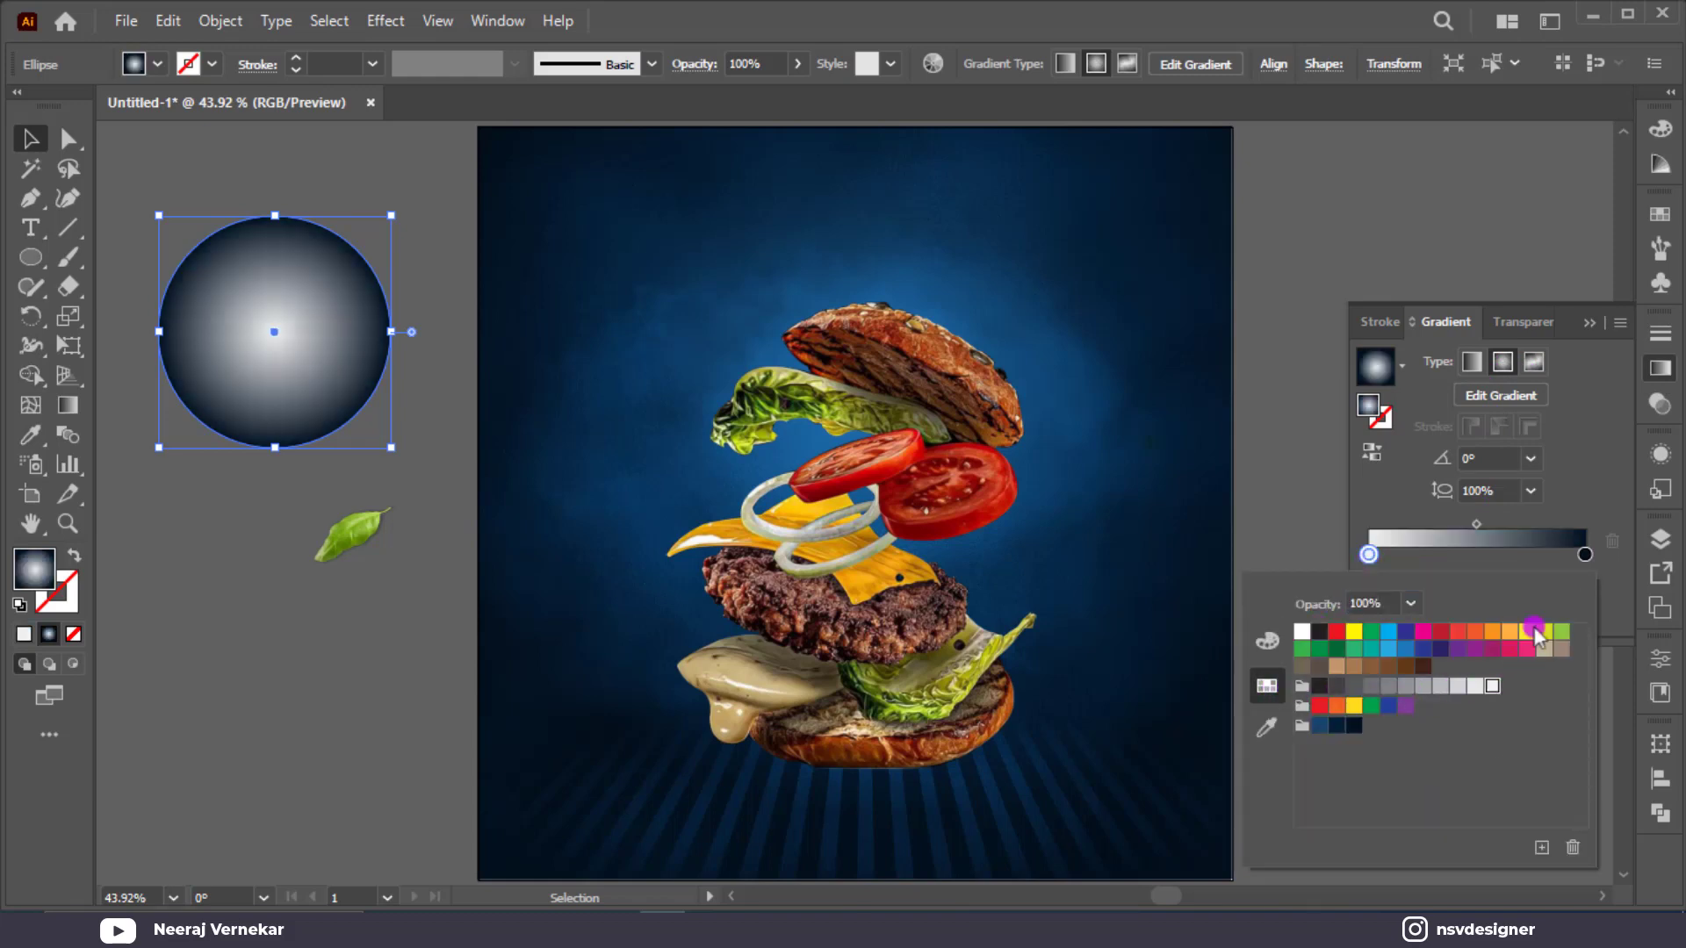
click(1586, 553)
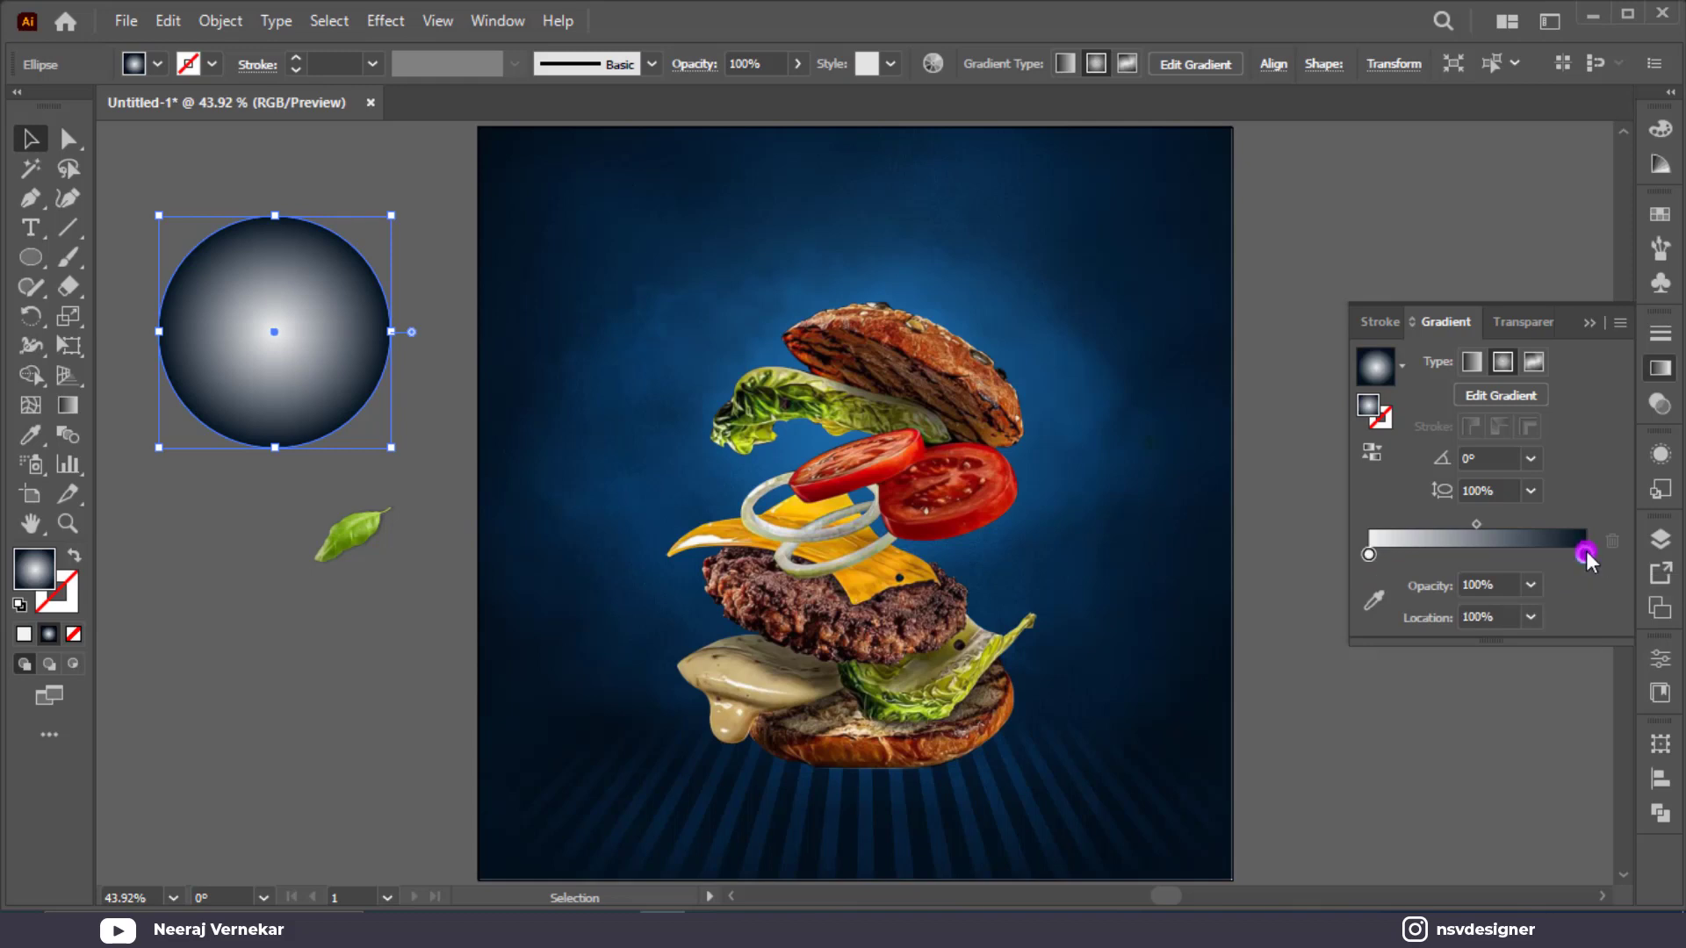
double_click(1586, 555)
click(1495, 685)
click(1588, 478)
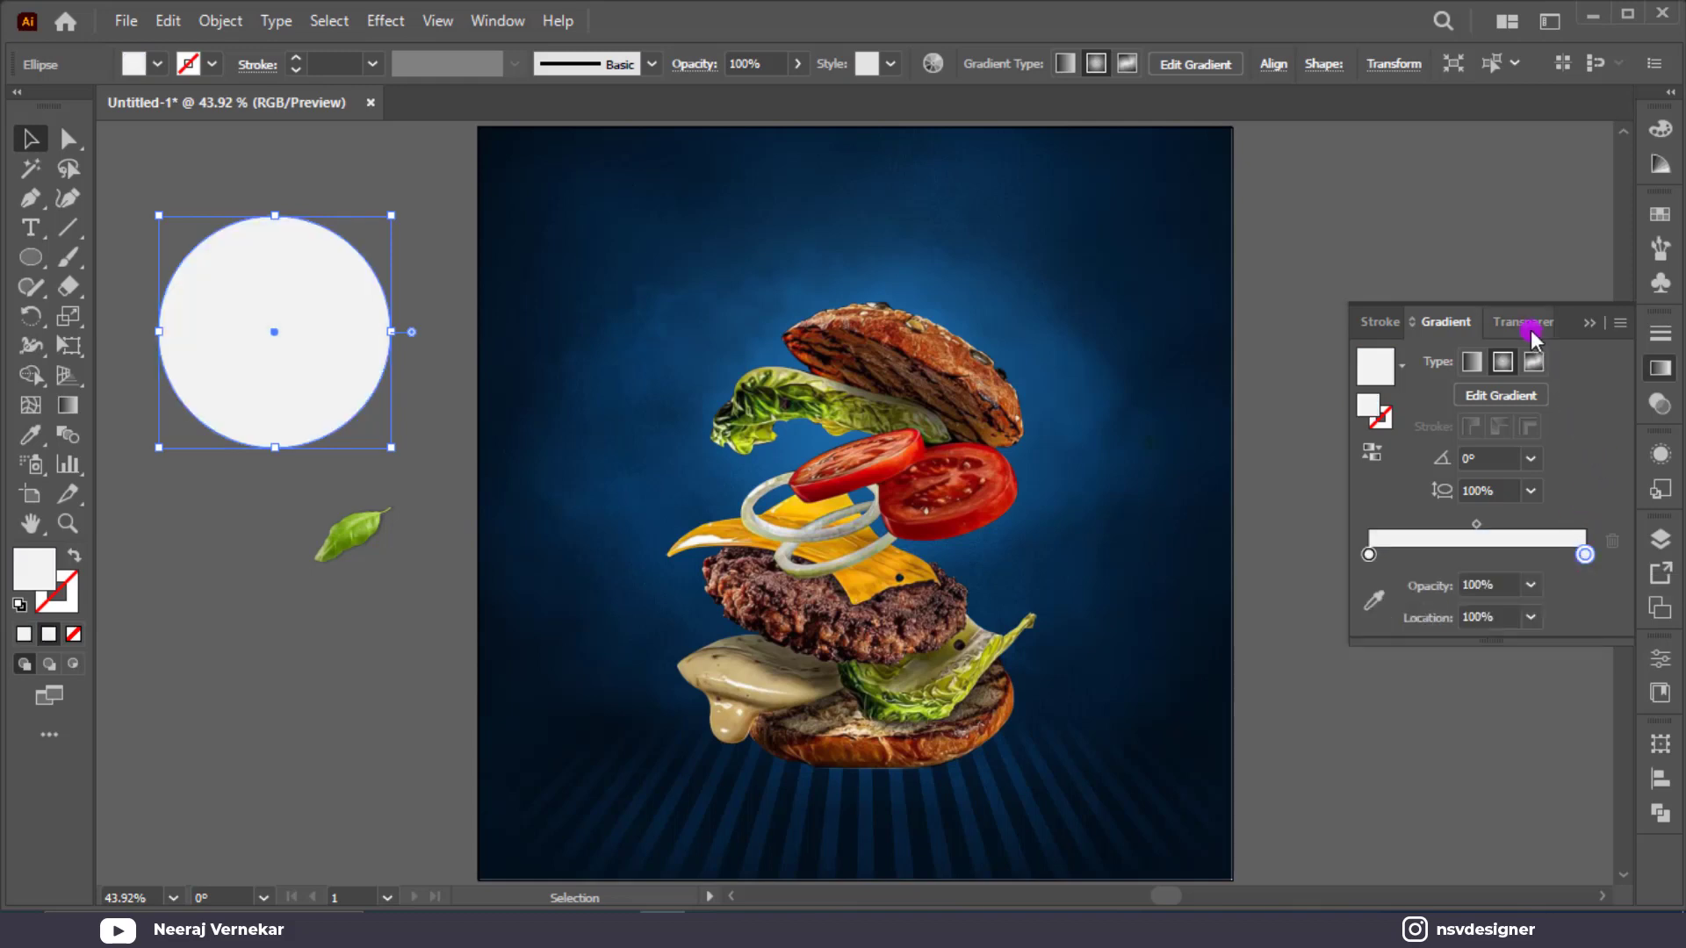
Step: Set the right gradient stop's opacity to 0% for a white-to-transparent fade
click(1530, 328)
click(1431, 360)
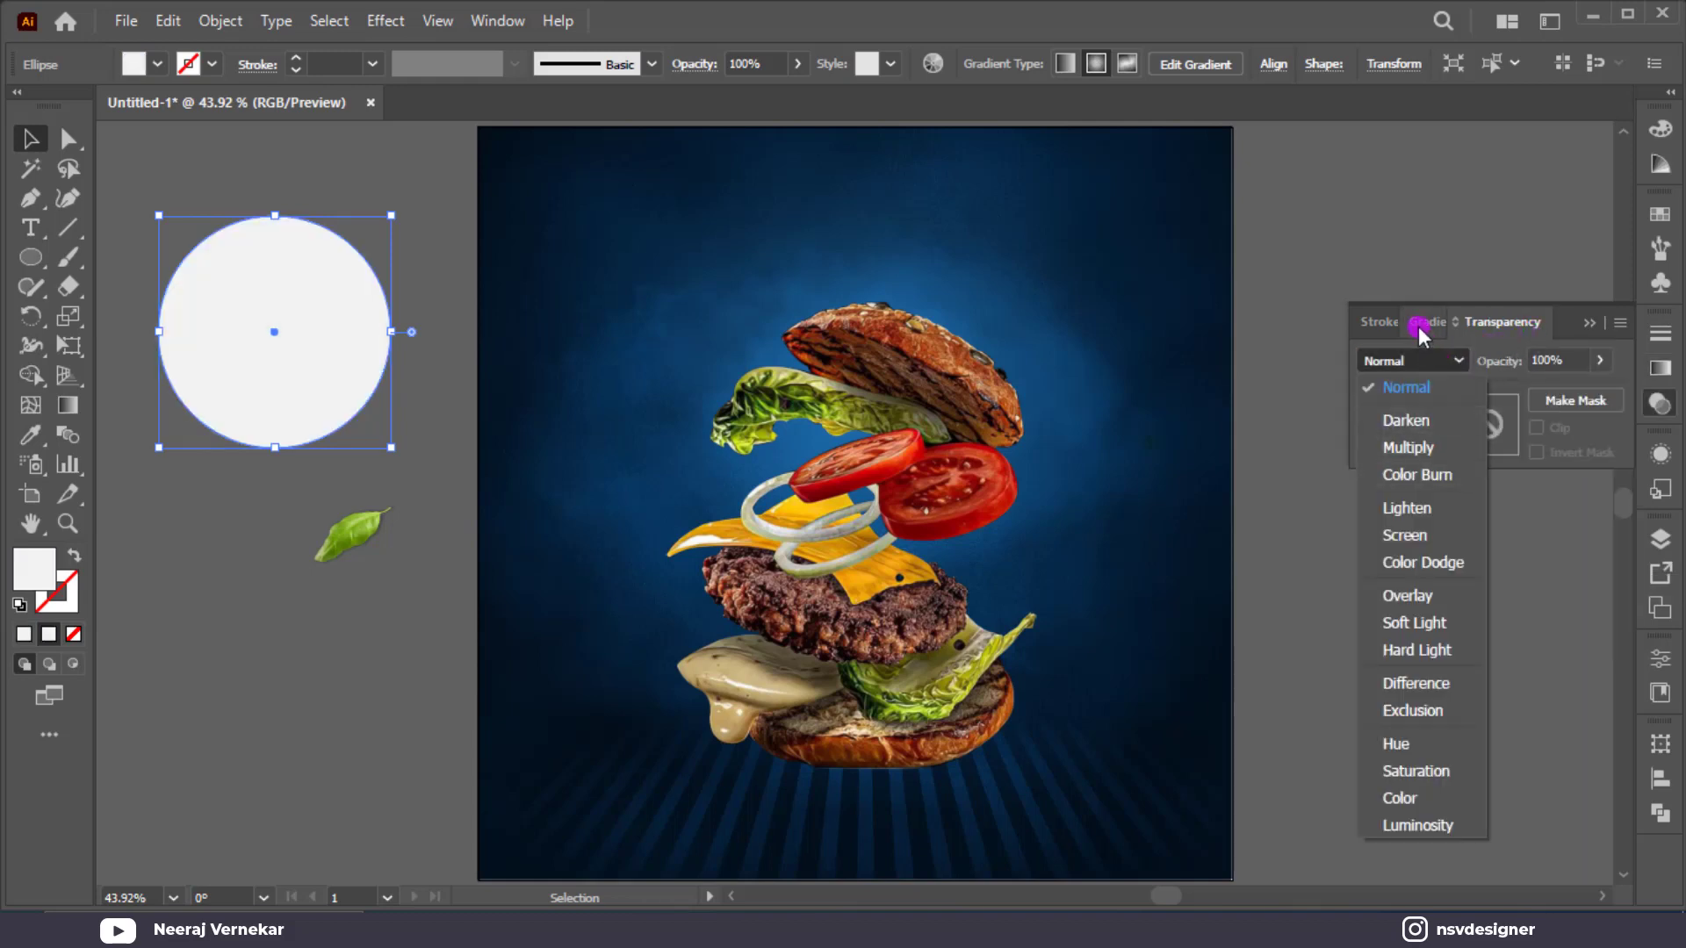
click(1420, 331)
click(1417, 322)
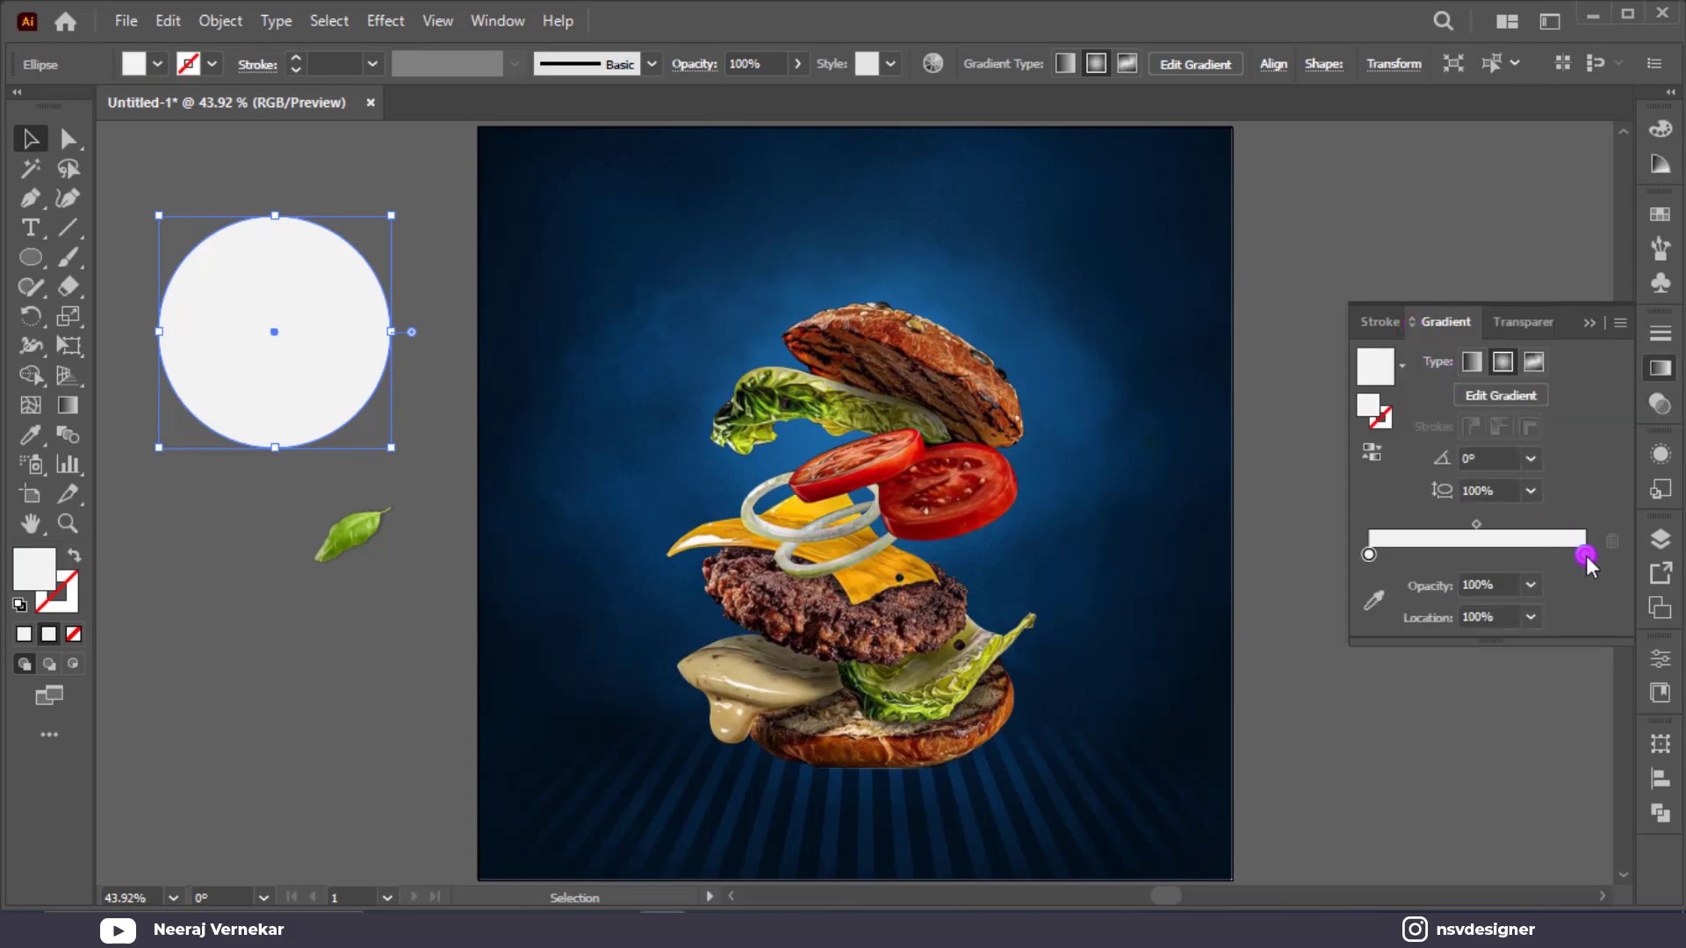
click(1416, 583)
text(0)
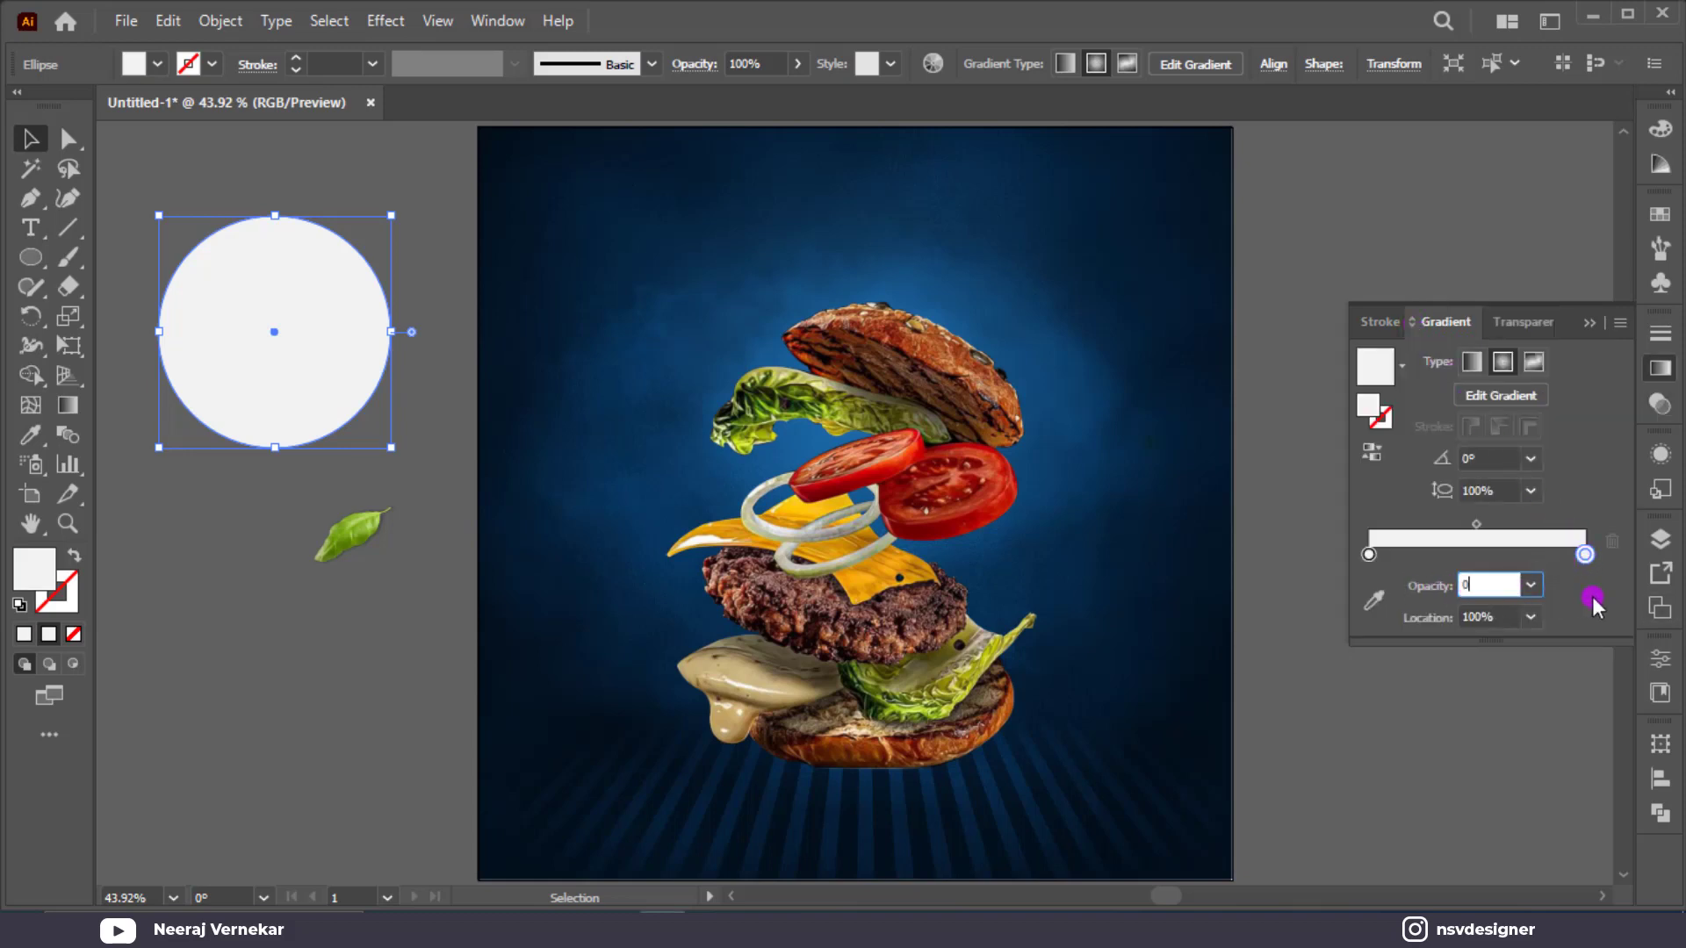
key(Return)
click(1503, 364)
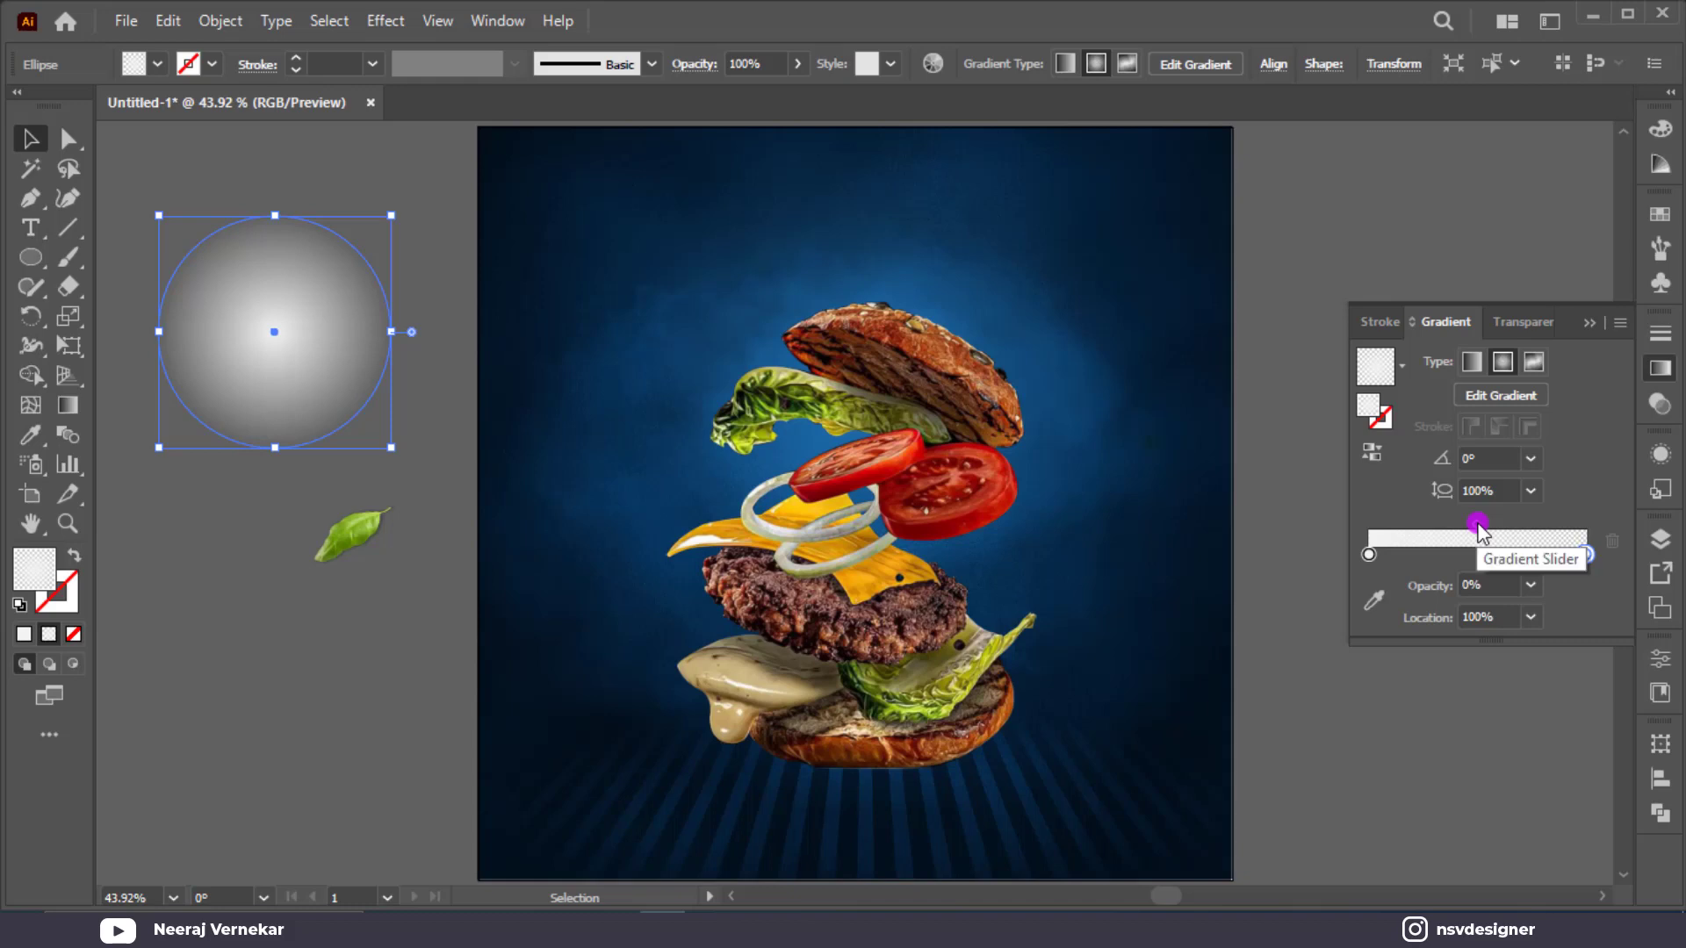
Step: Shift the gradient midpoint and set the glow circle's blend mode to Overlay
drag(1478, 526, 1475, 527)
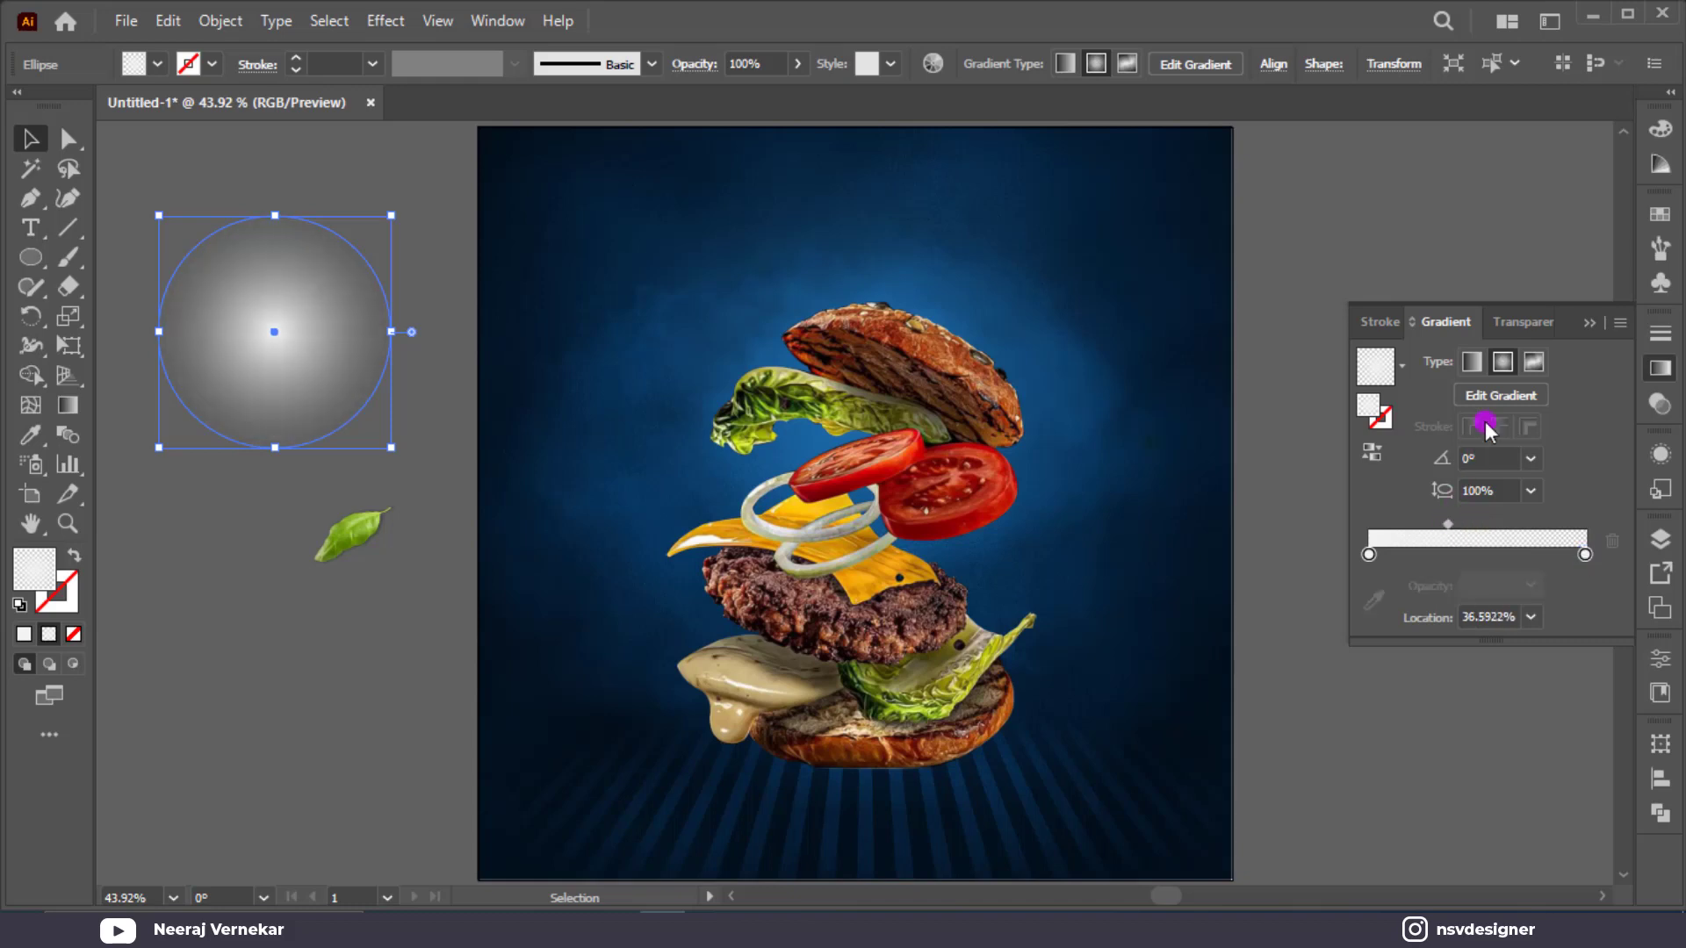
click(1525, 323)
click(1457, 369)
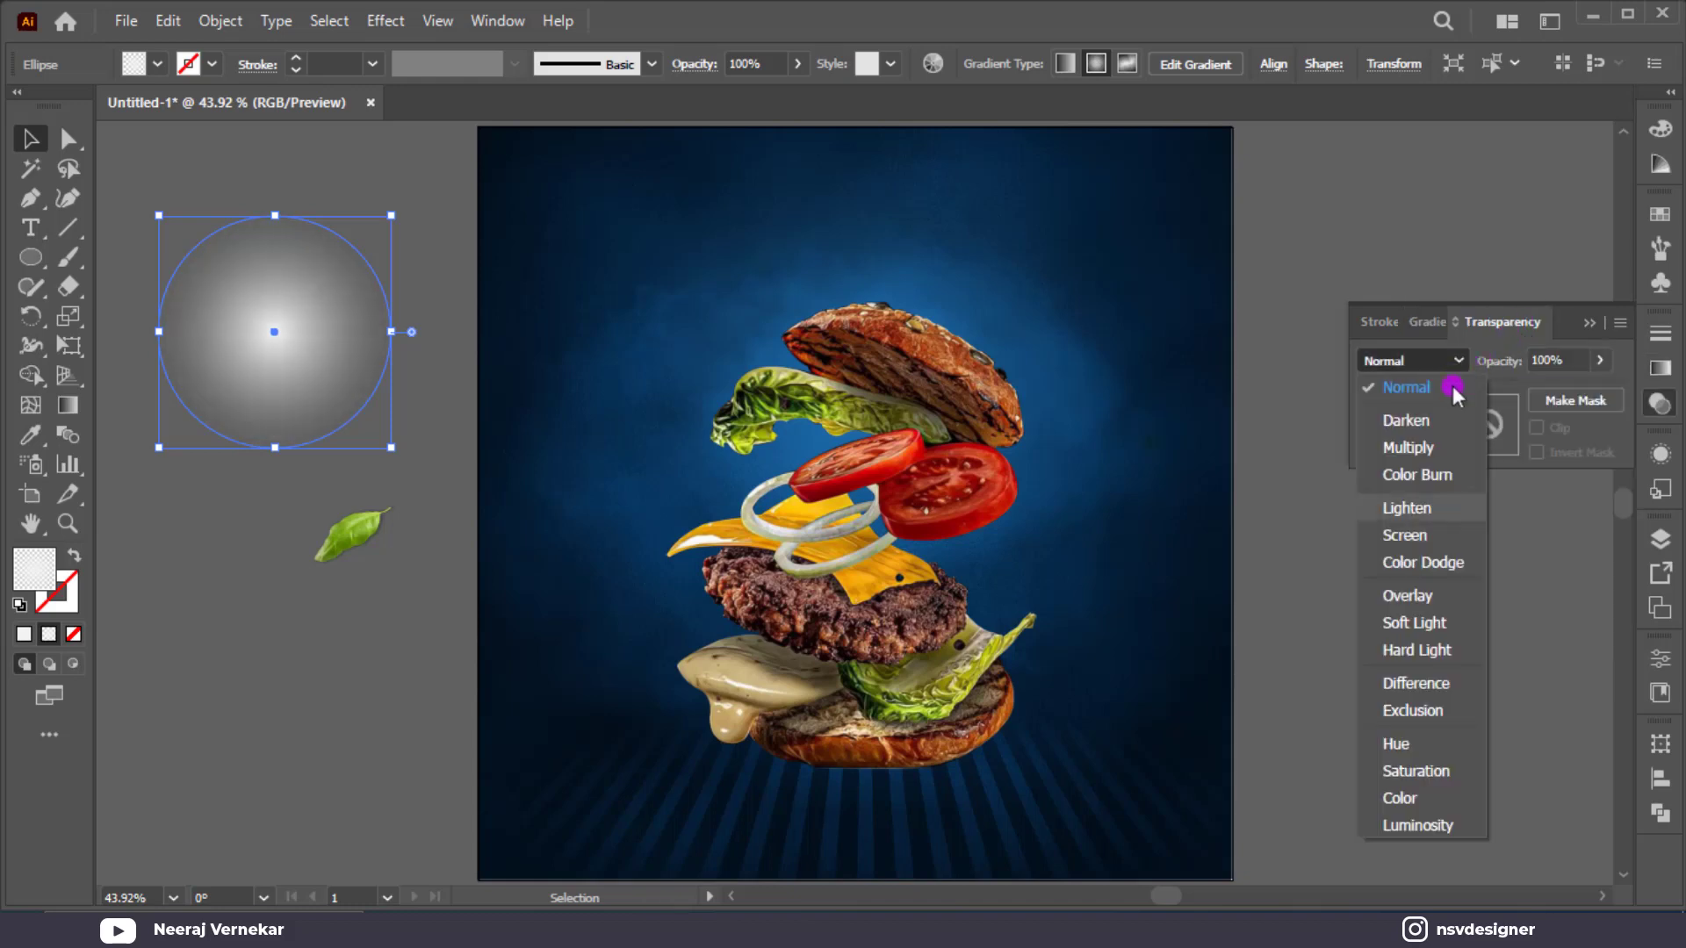
click(1440, 591)
Step: Move the glow circle onto the burger, enlarge it to about 409 pt, and deselect
mouse_move(351, 347)
mouse_down()
mouse_move(867, 468)
mouse_move(1018, 462)
mouse_up()
mouse_move(1150, 783)
mouse_down()
mouse_move(1073, 554)
mouse_move(1167, 647)
mouse_up()
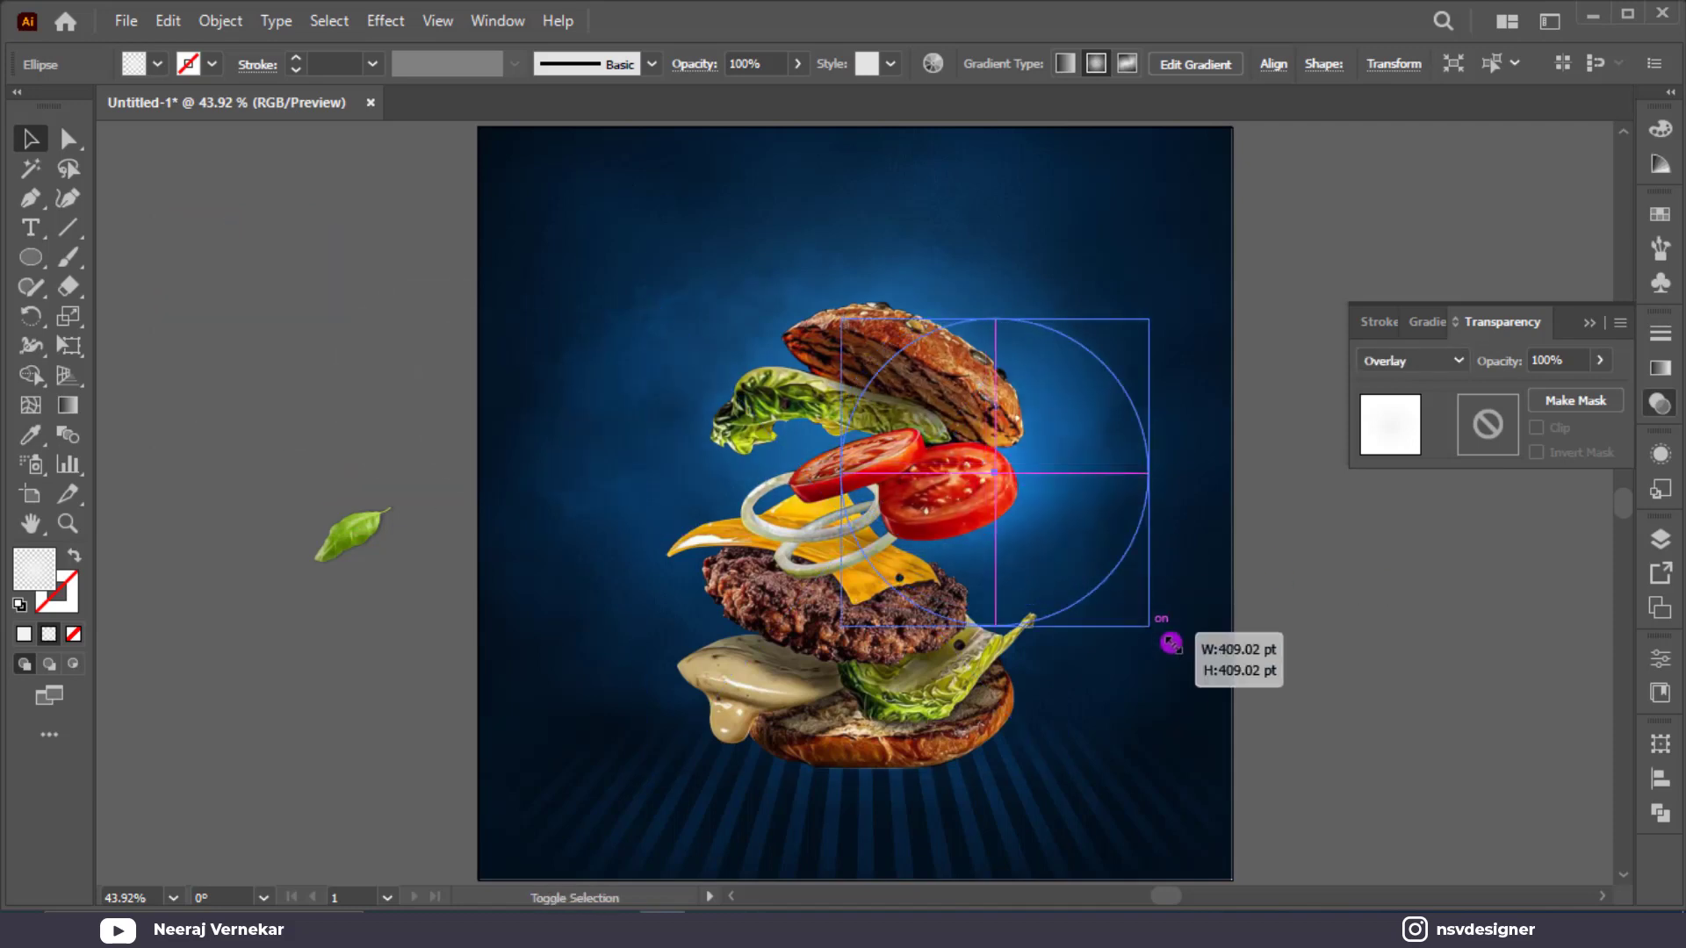
mouse_move(1045, 540)
mouse_down()
mouse_move(1014, 493)
mouse_move(791, 682)
mouse_up()
click(1590, 322)
click(1468, 329)
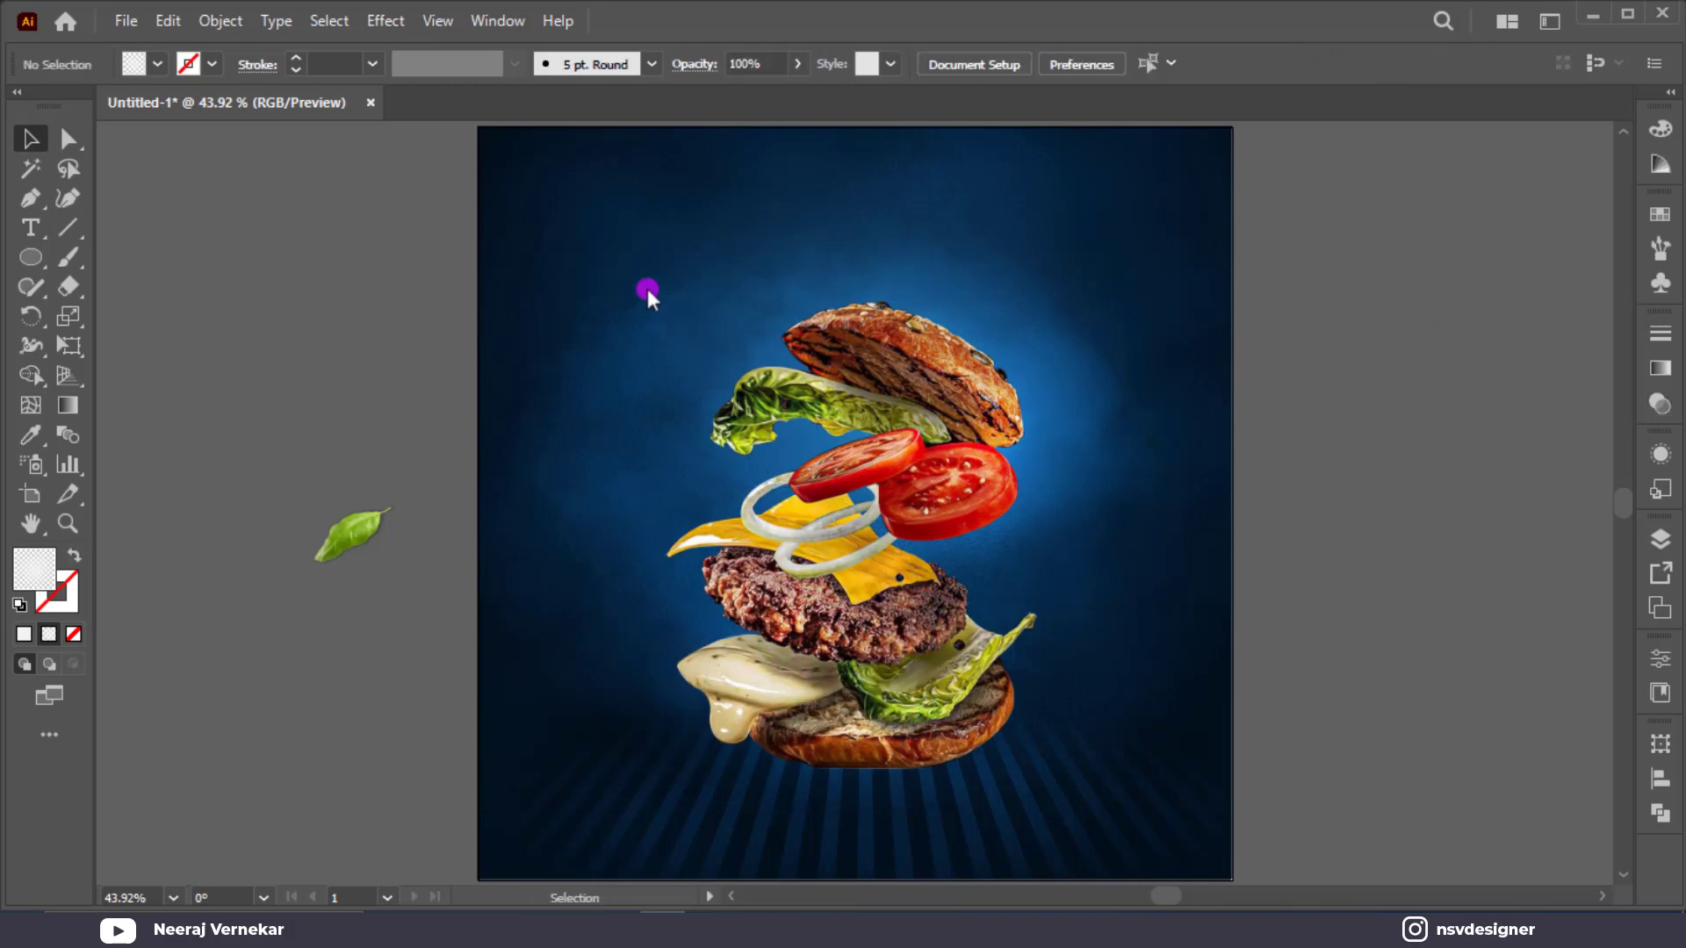
Step: Draw a new circle with a radial gradient whose stops are both black
click(31, 256)
drag(304, 323, 432, 449)
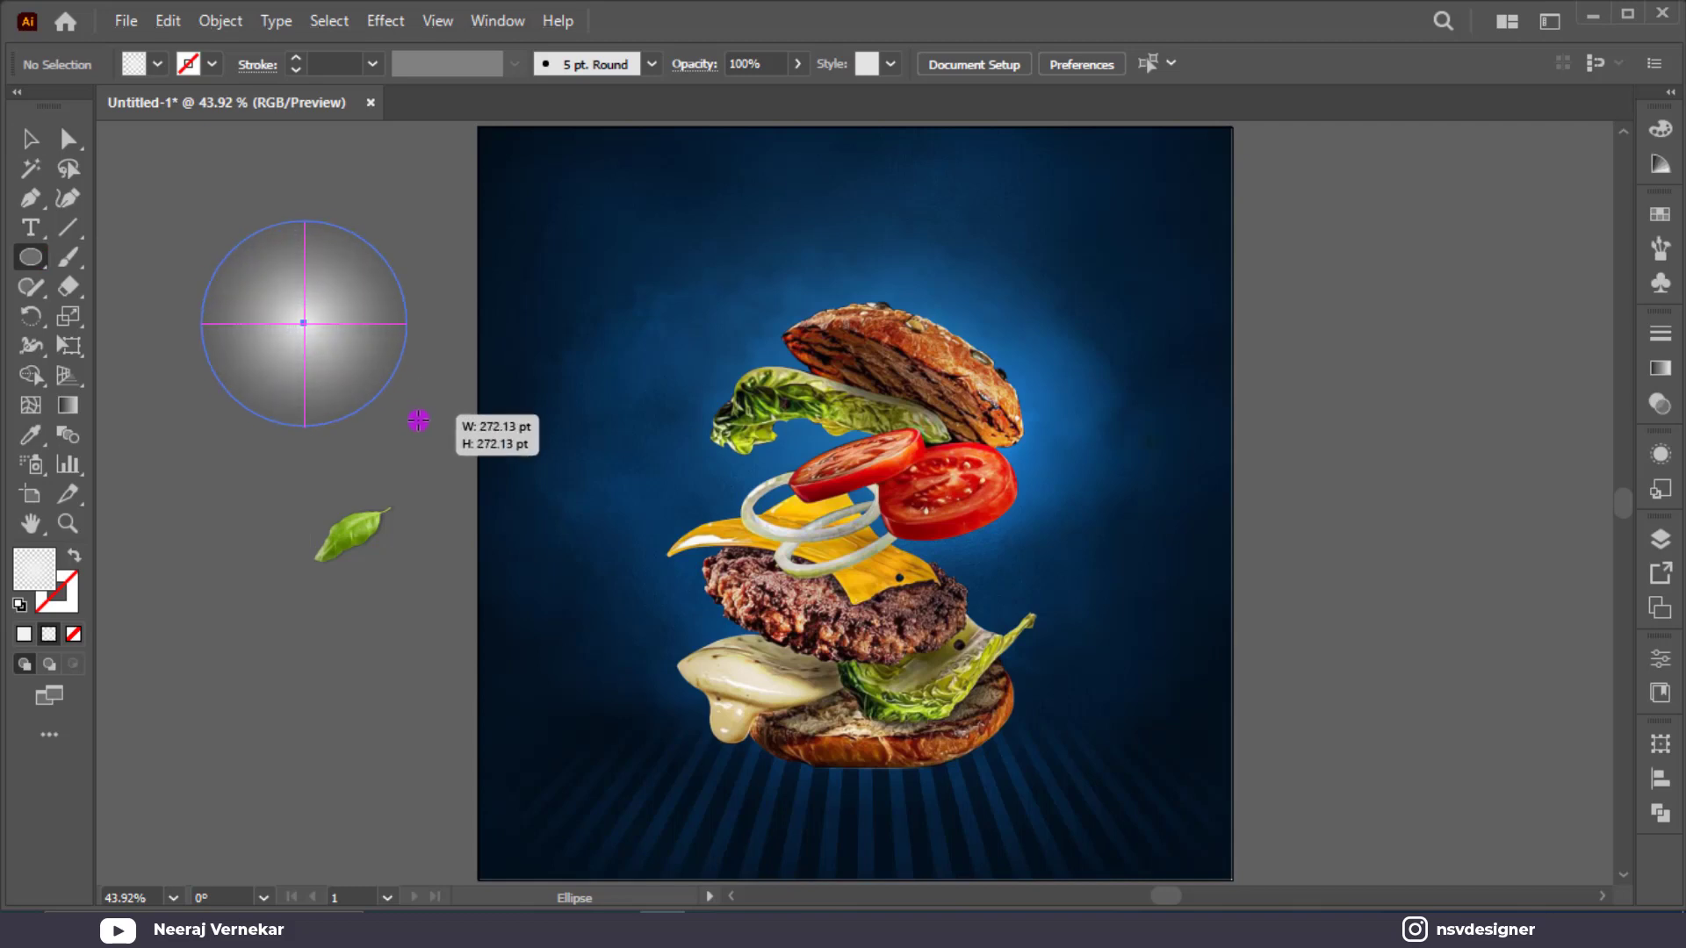
click(1660, 369)
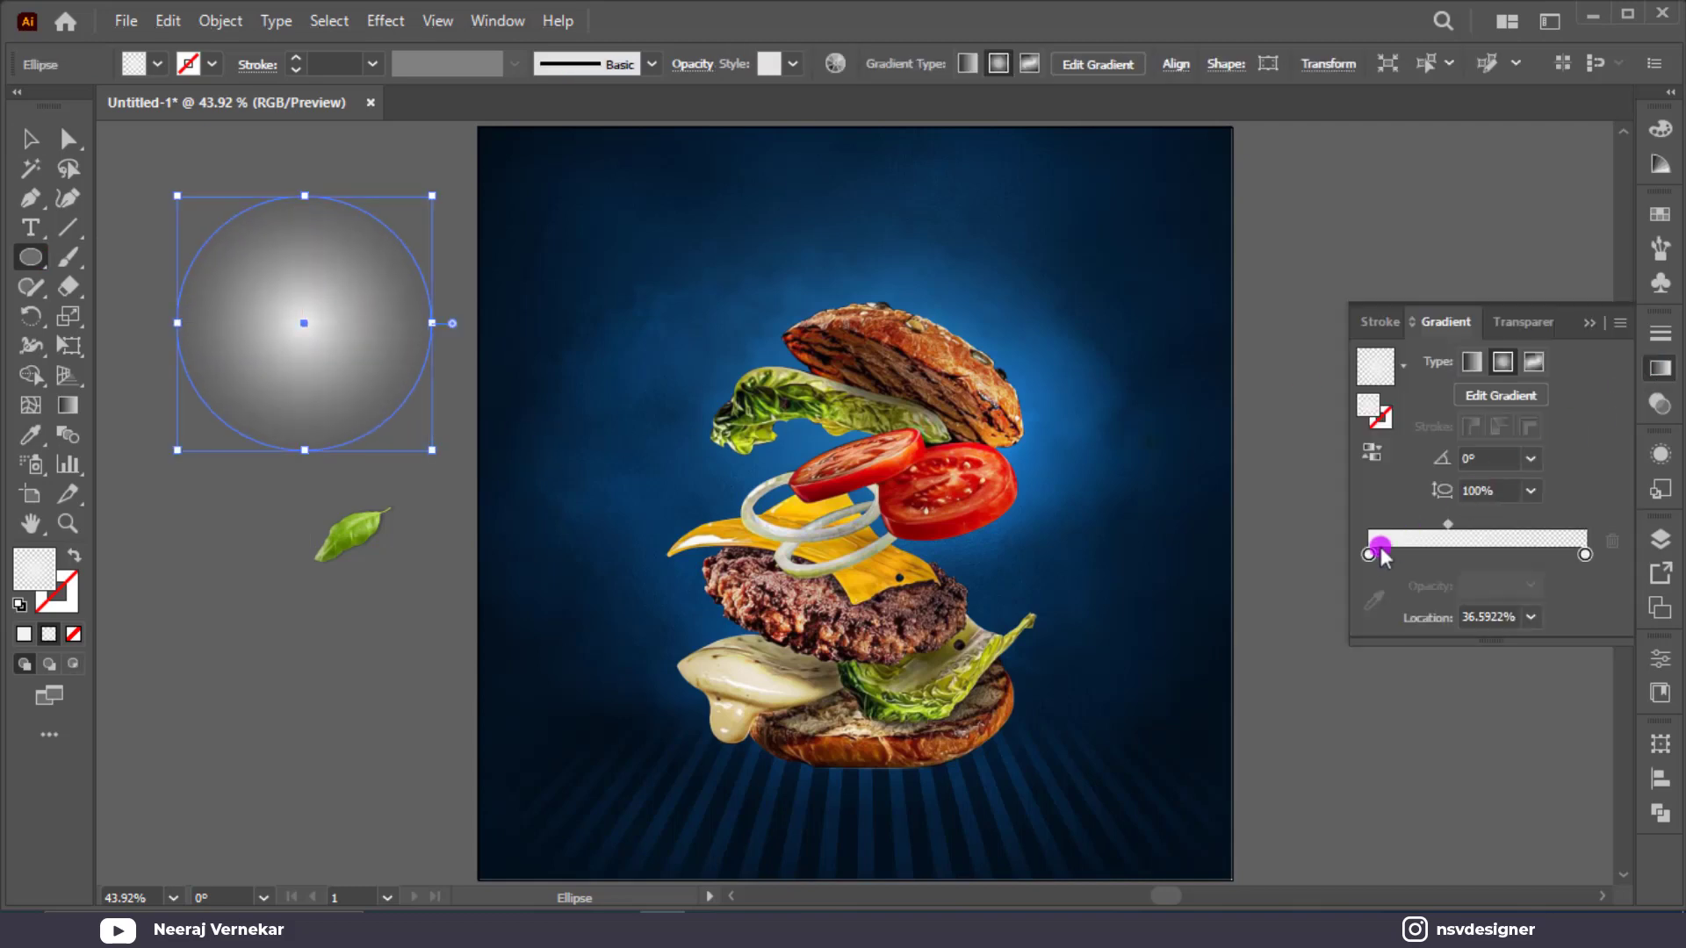
double_click(1370, 554)
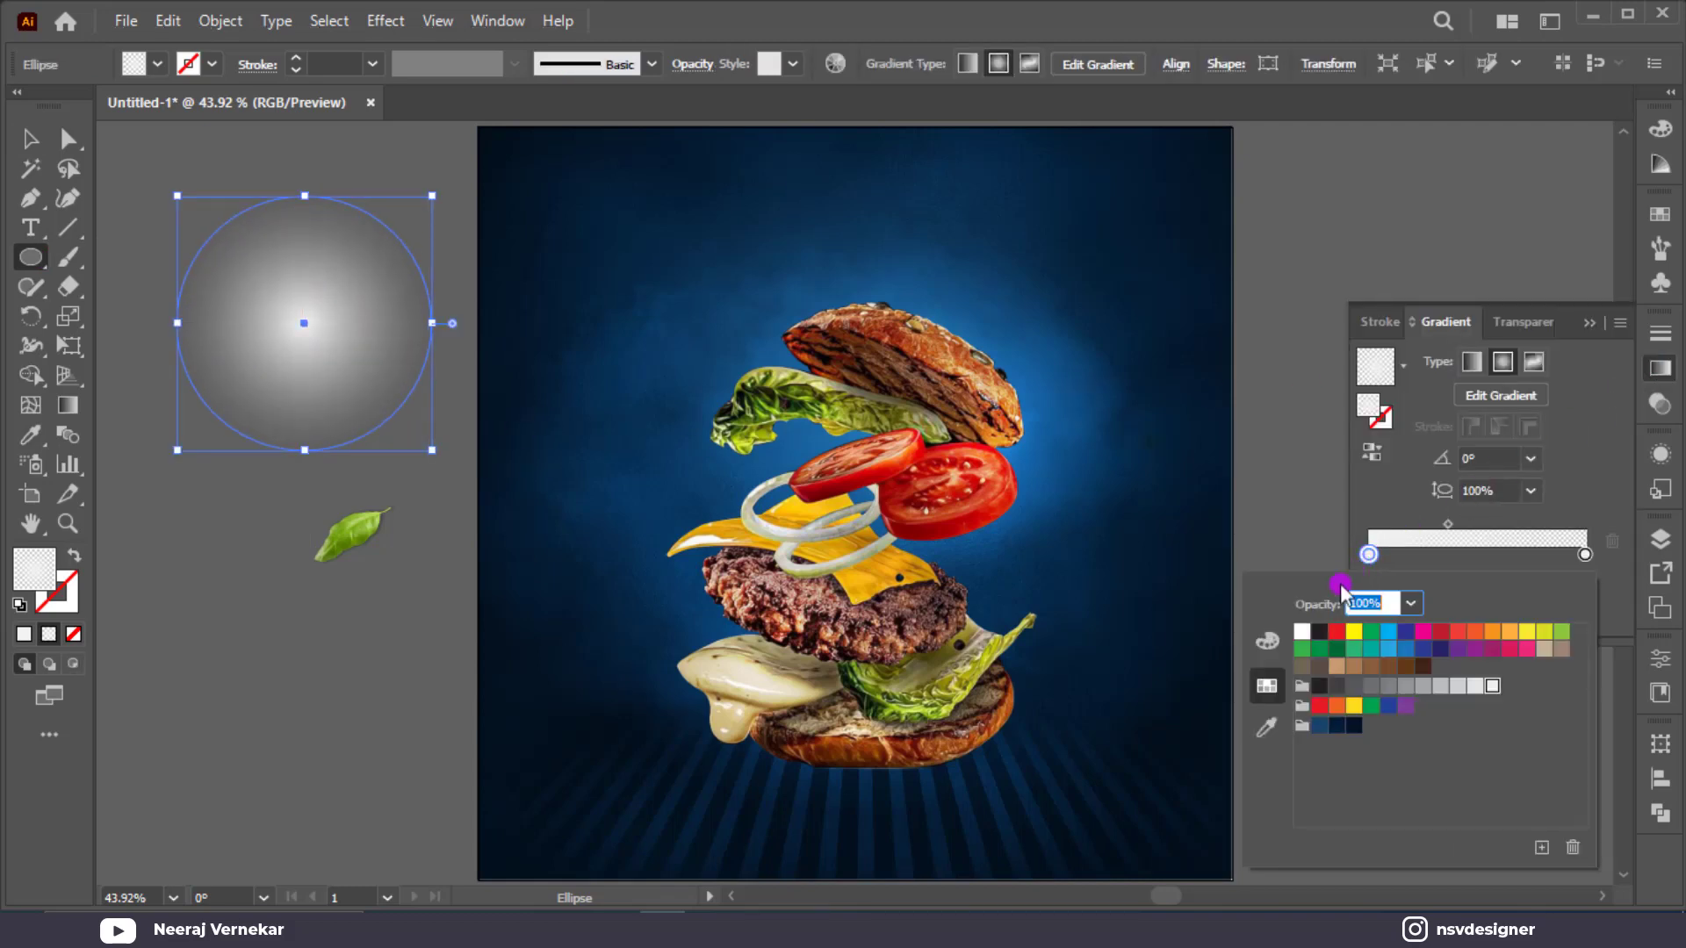
click(1267, 643)
click(1308, 769)
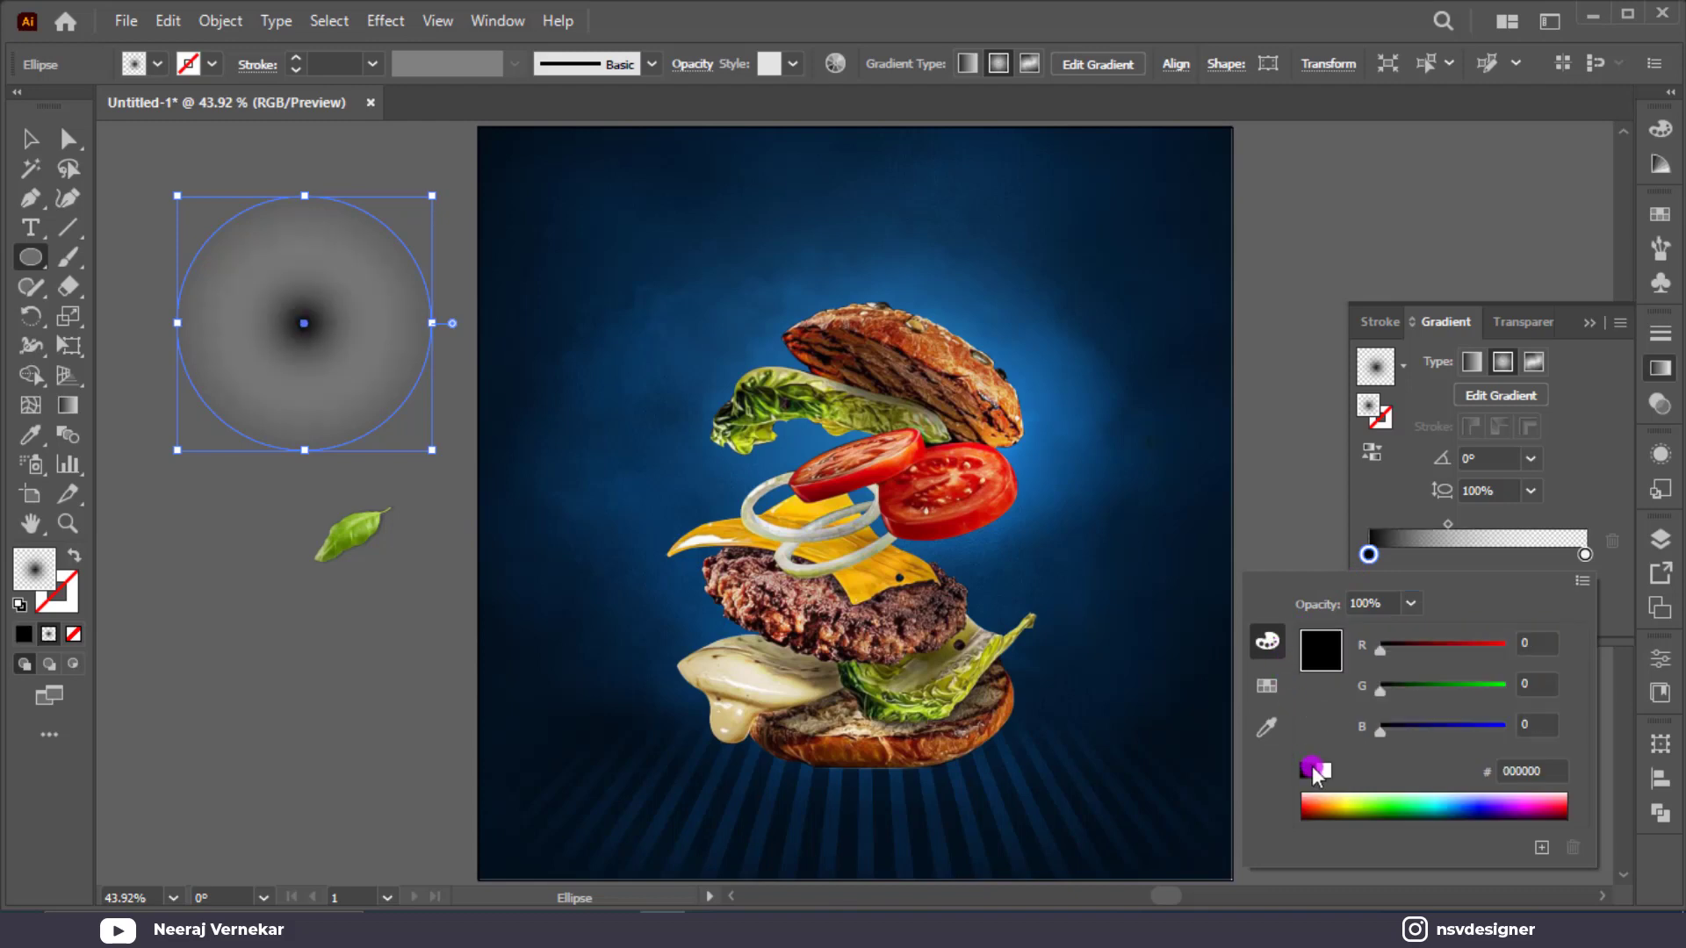
click(1584, 555)
double_click(1584, 555)
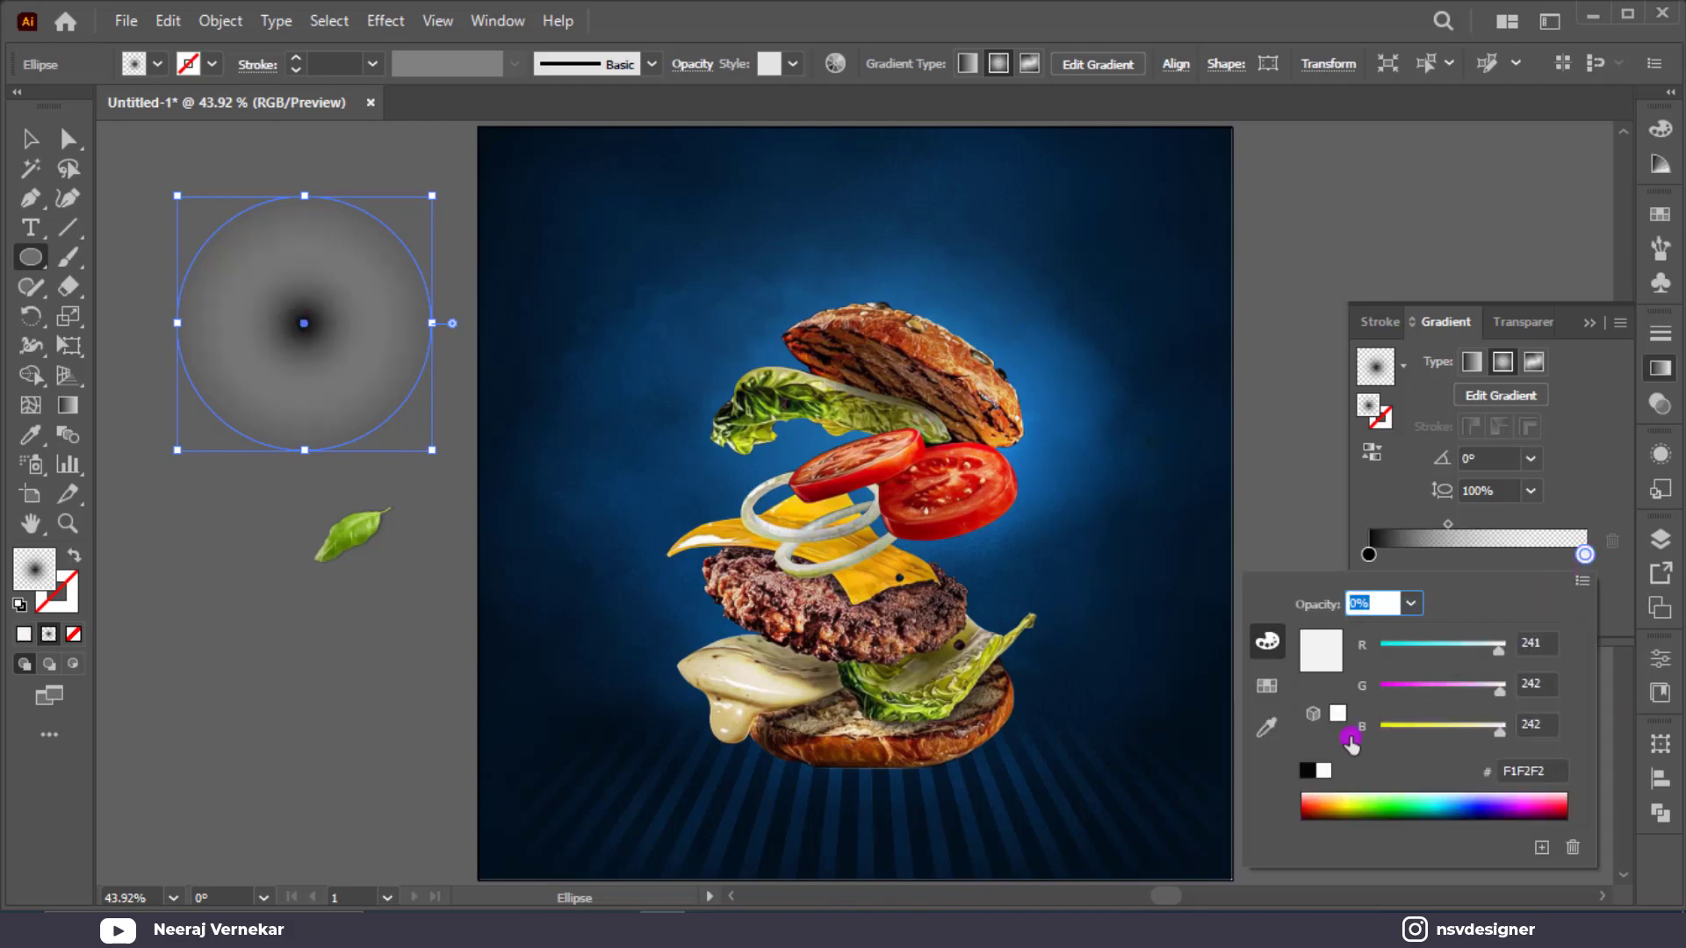
click(1309, 770)
click(1525, 331)
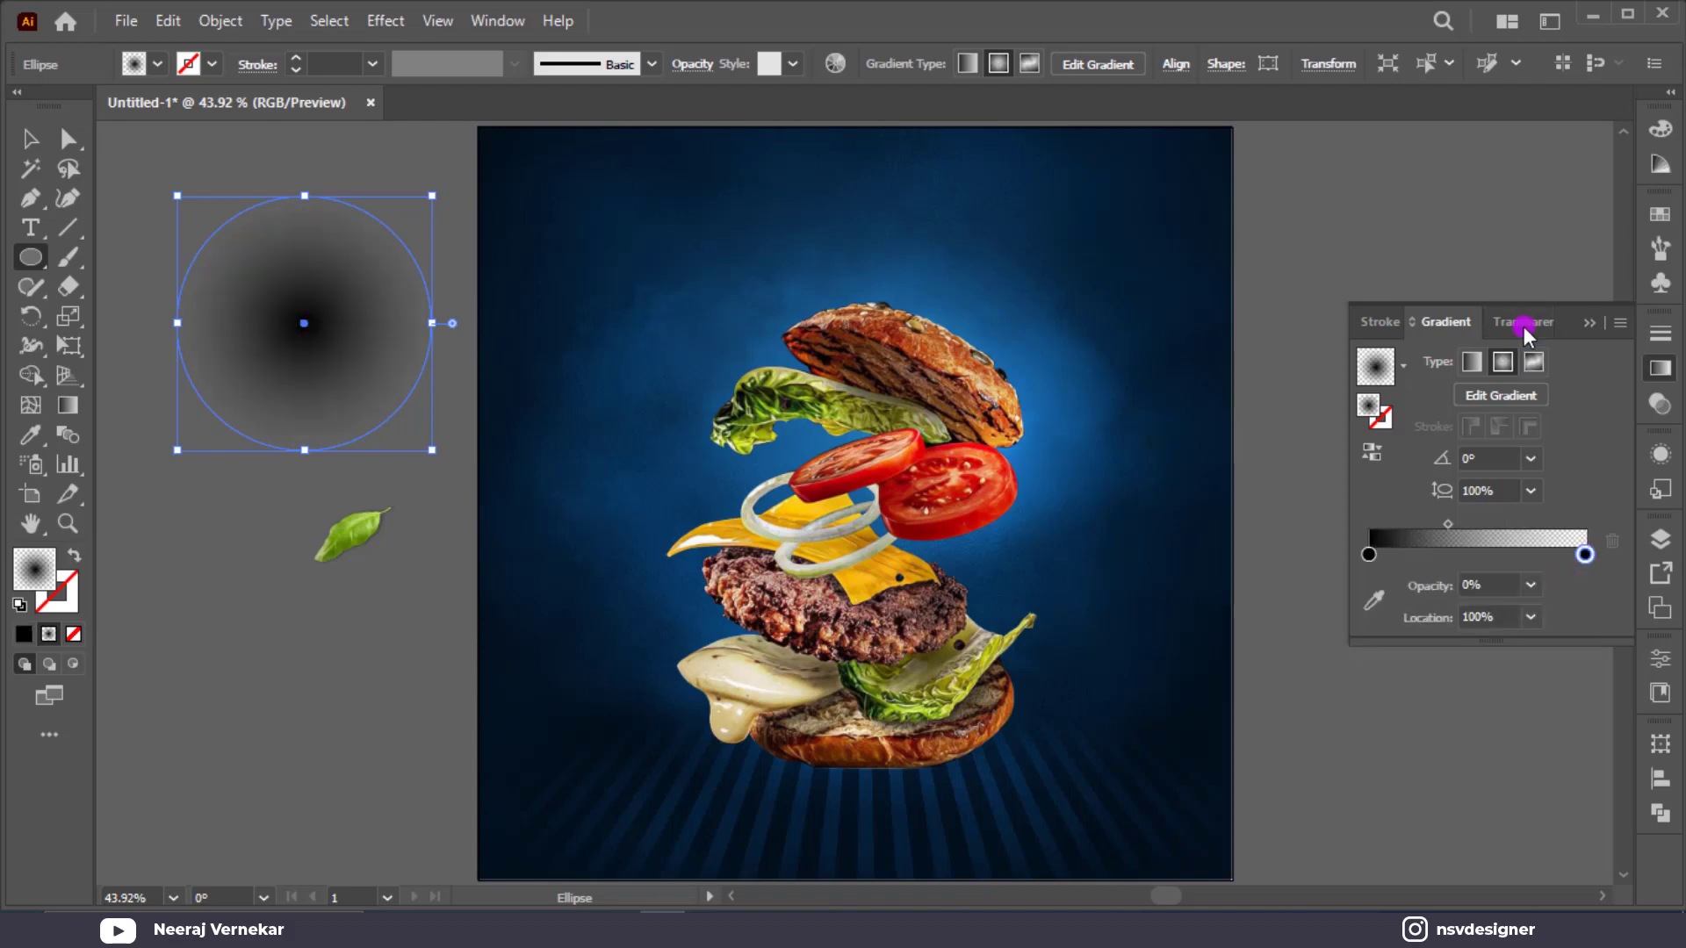
Step: Set the dark circle to Multiply and move it under the burger as a shadow
click(1507, 332)
click(1453, 360)
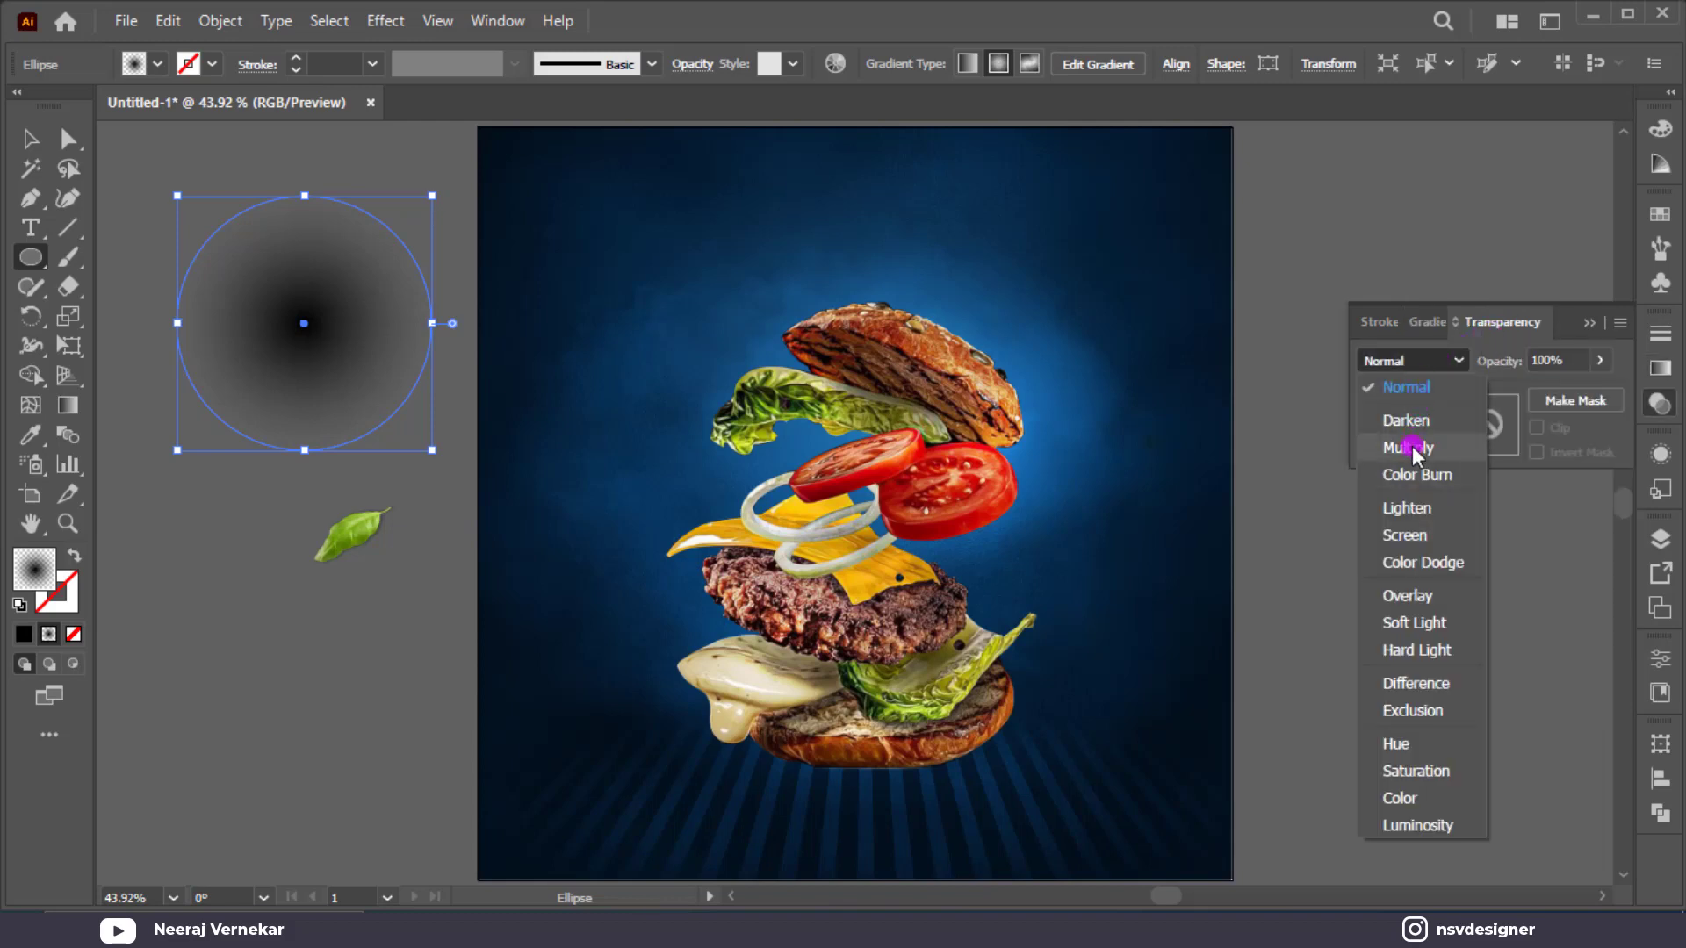
click(1404, 446)
click(31, 139)
mouse_move(317, 243)
mouse_down()
mouse_move(842, 621)
mouse_move(829, 774)
mouse_move(874, 789)
mouse_up()
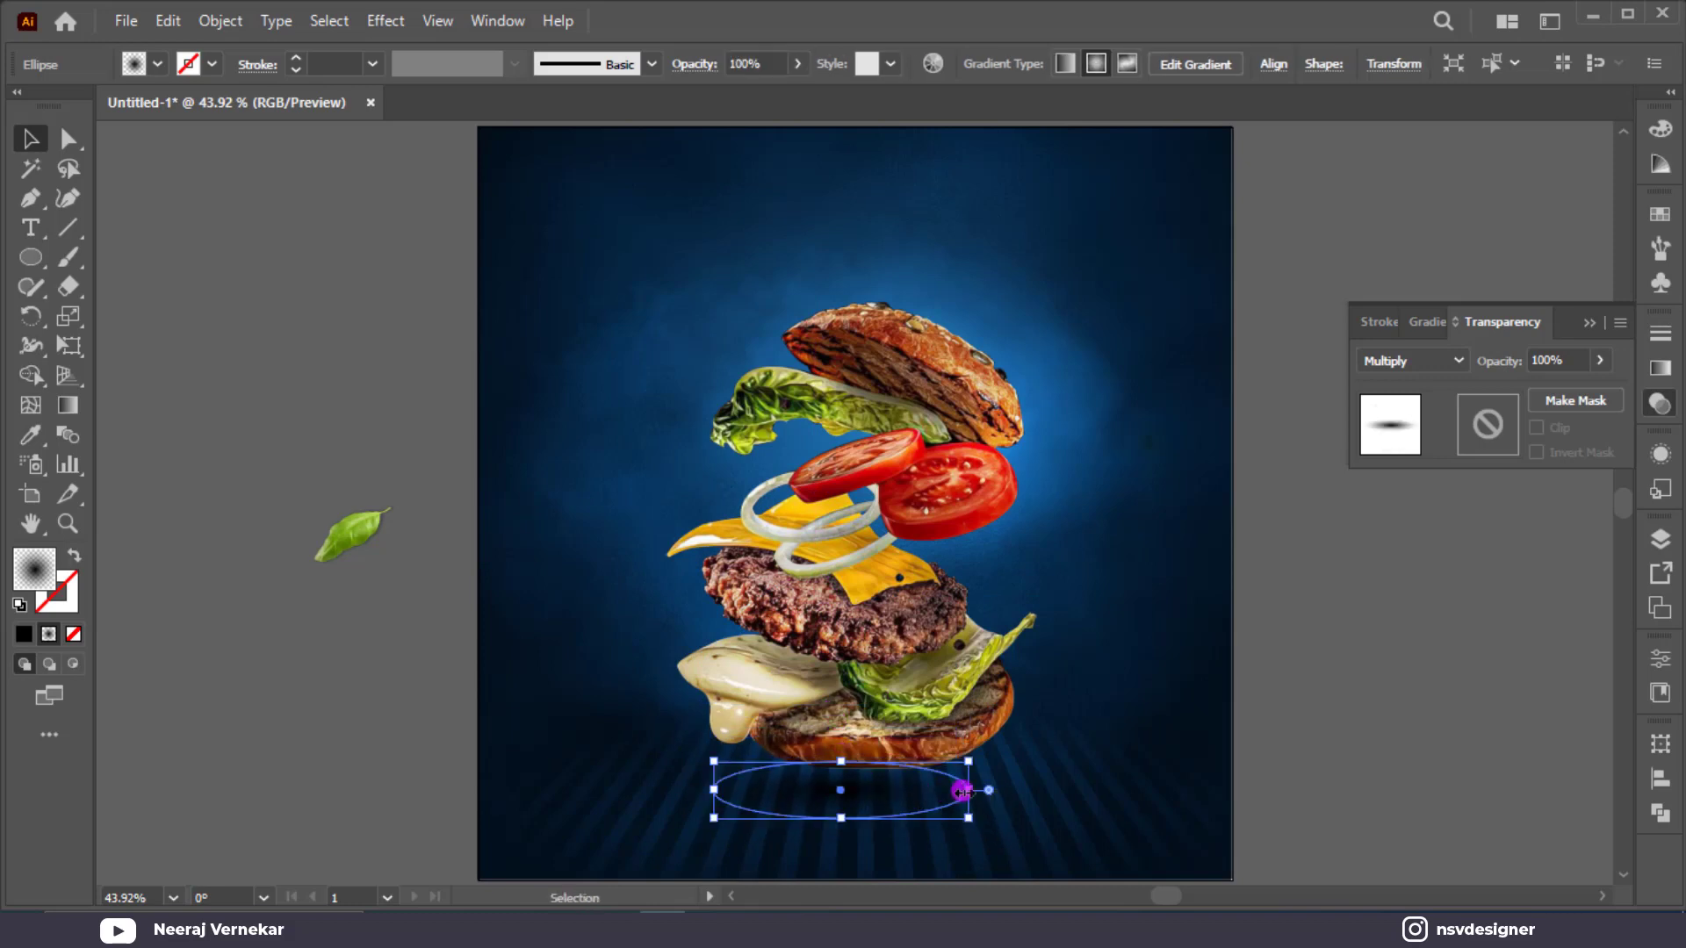
Step: Adjust the spread of the shadow's radial gradient, then clear the selection
click(1411, 323)
drag(1451, 525, 1473, 524)
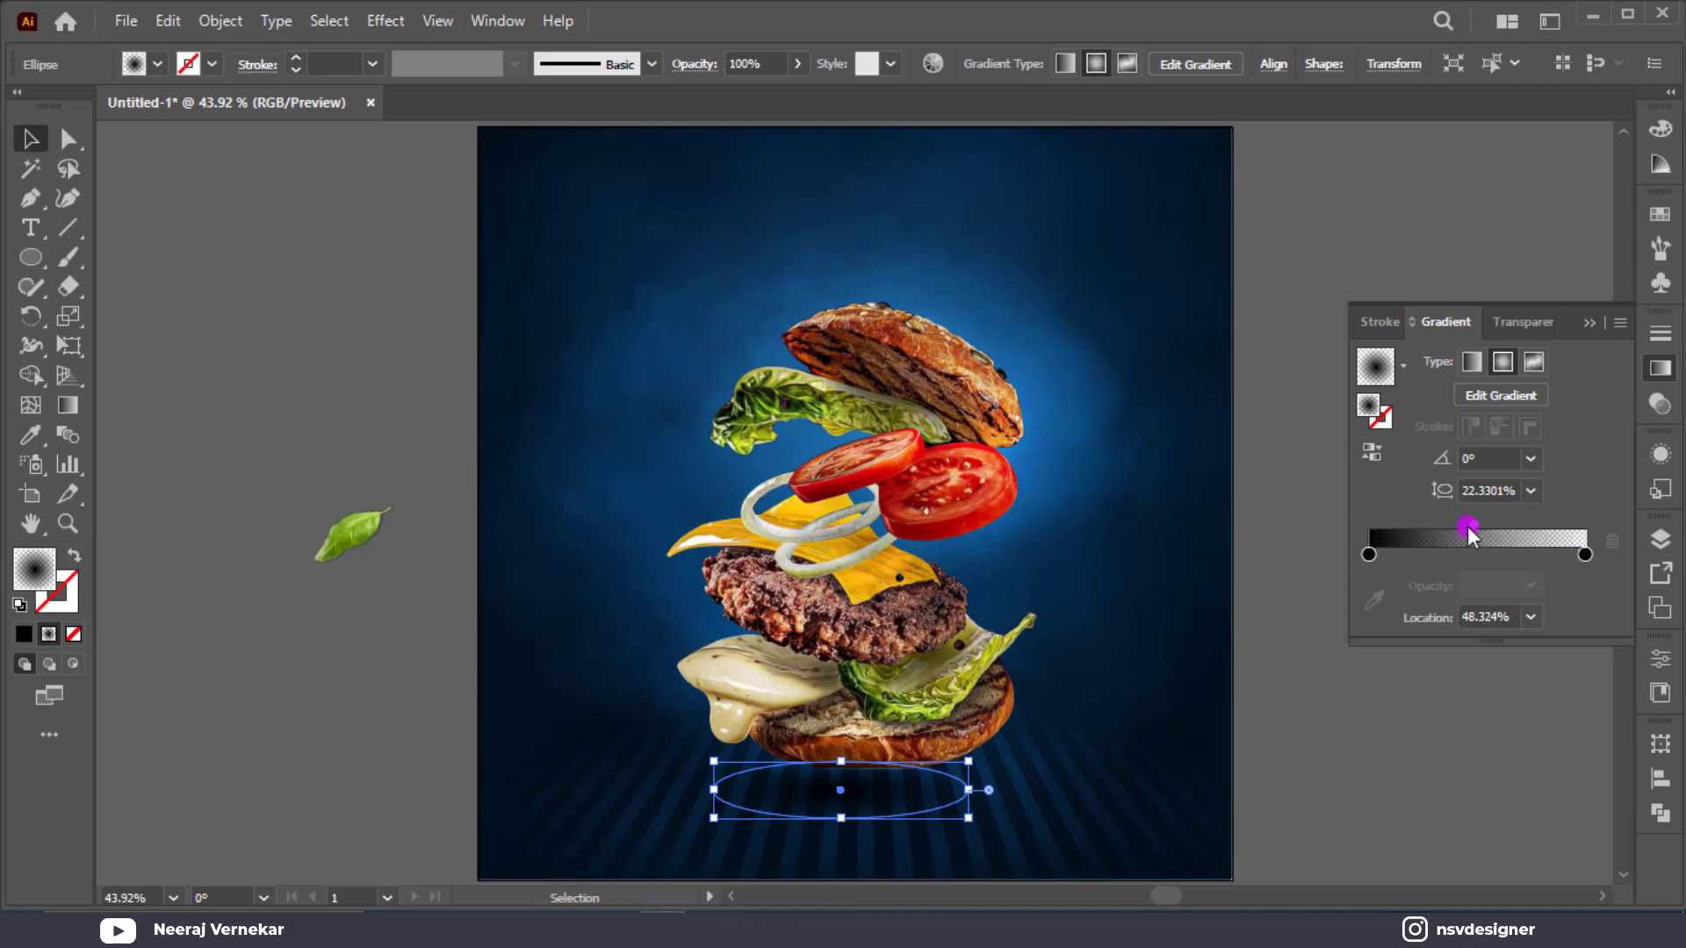
click(1036, 771)
click(1151, 357)
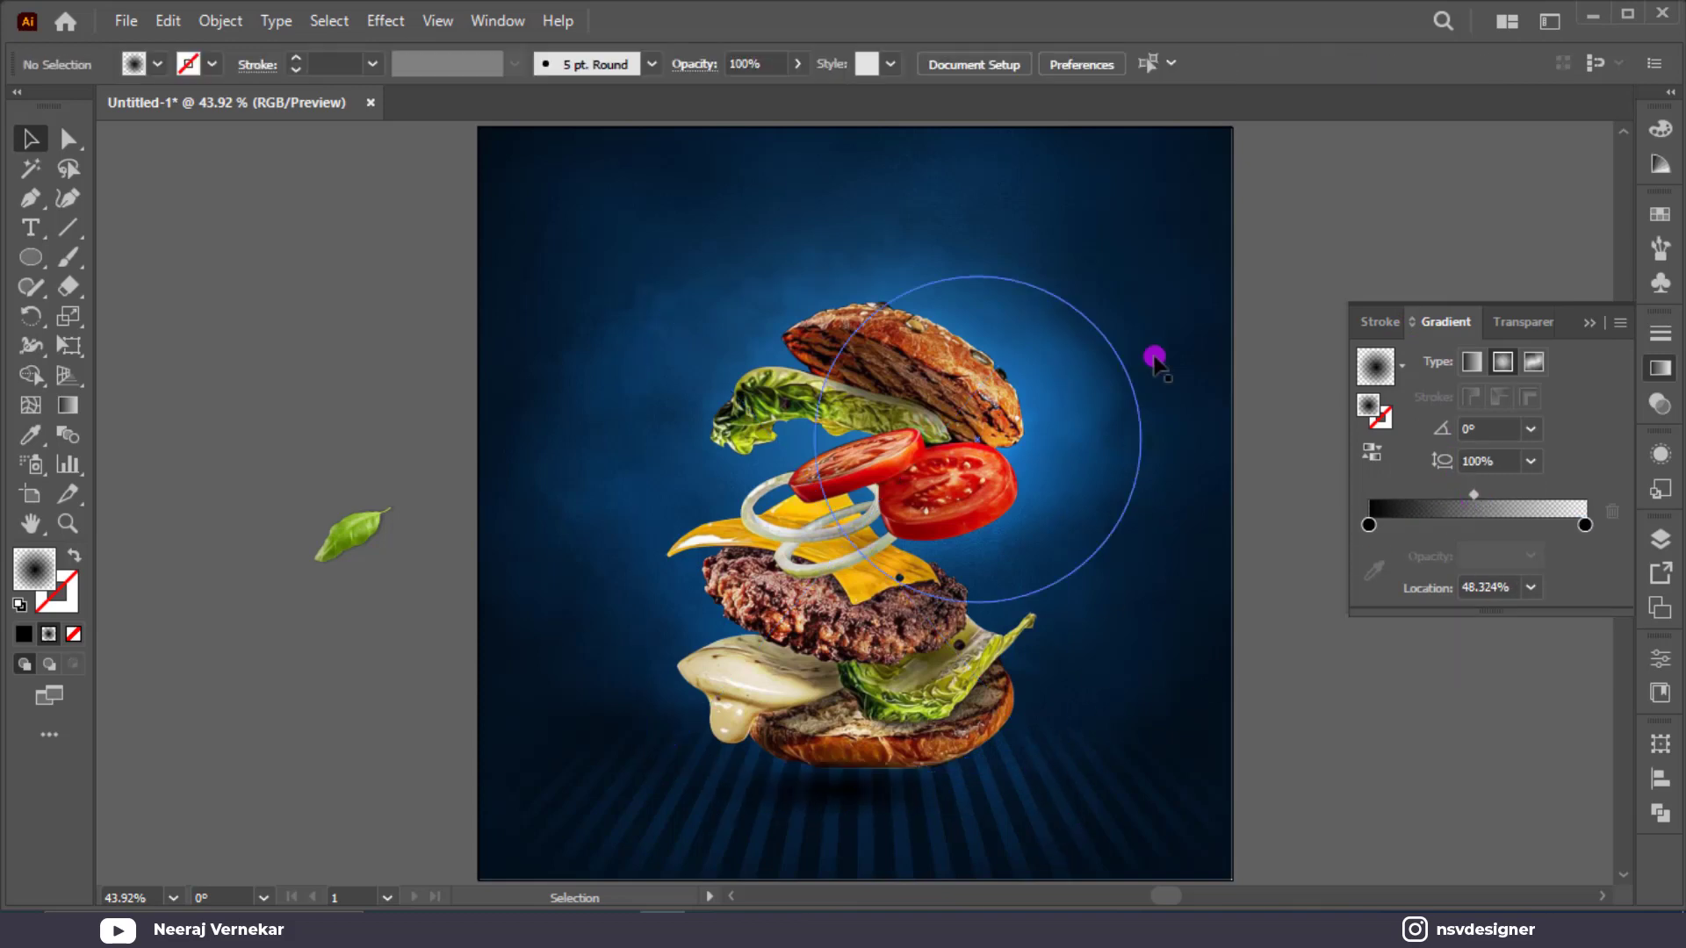
click(648, 650)
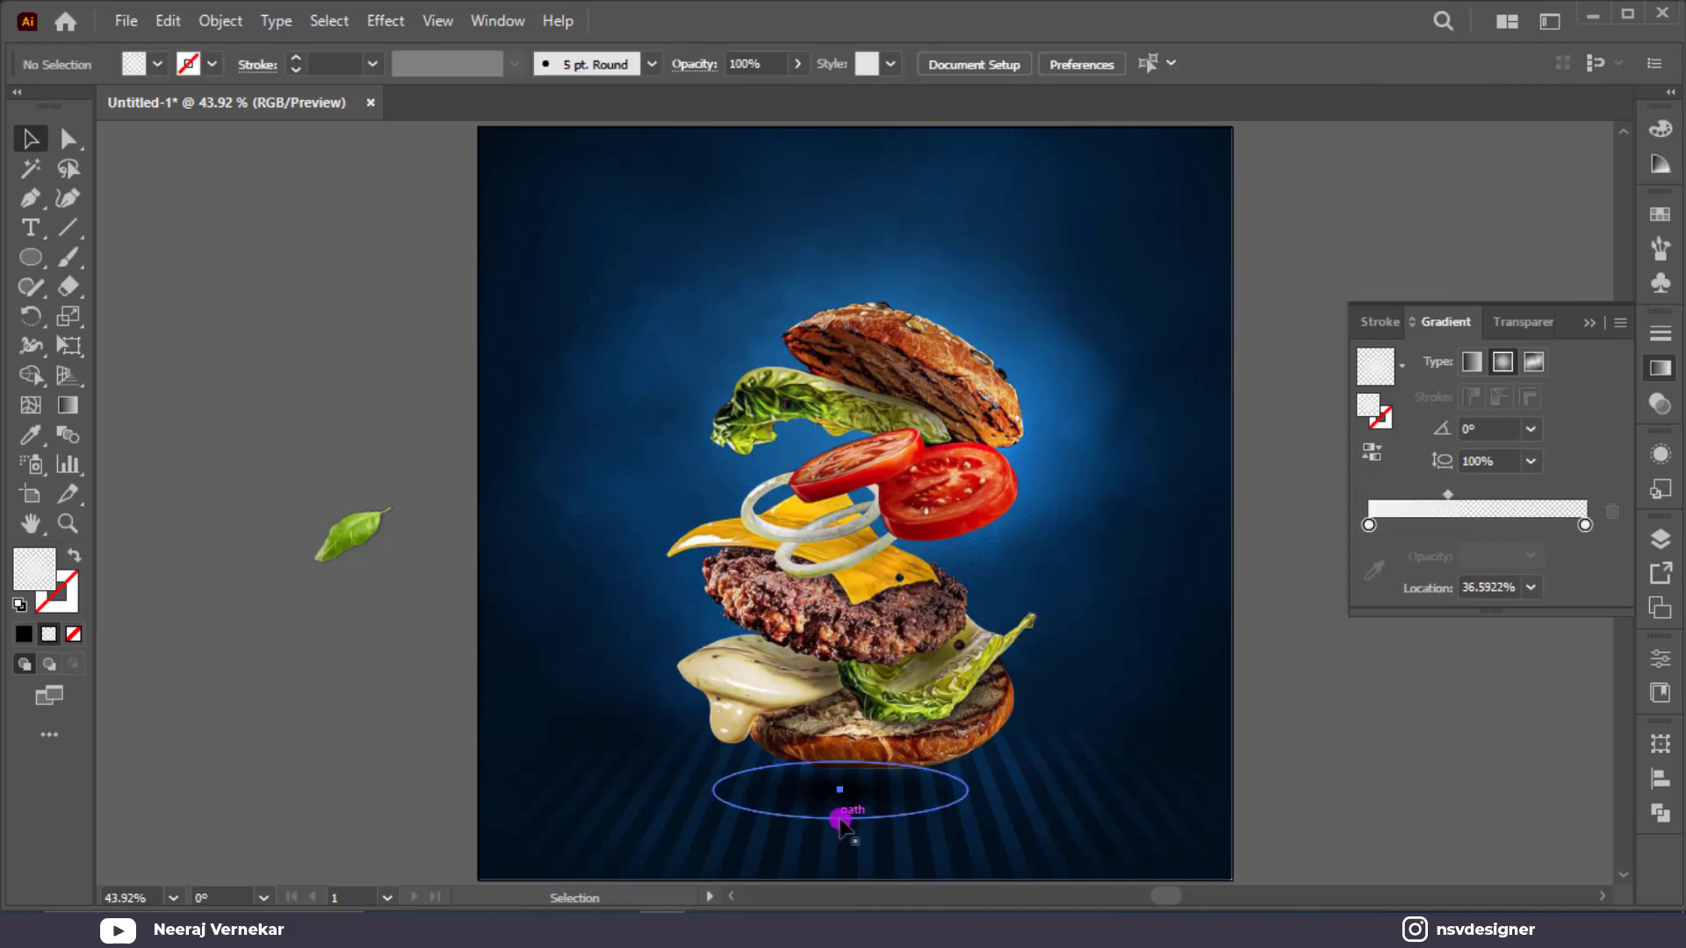
Step: Widen and flatten the shadow ellipse and reposition it beneath the bottom bun
click(840, 821)
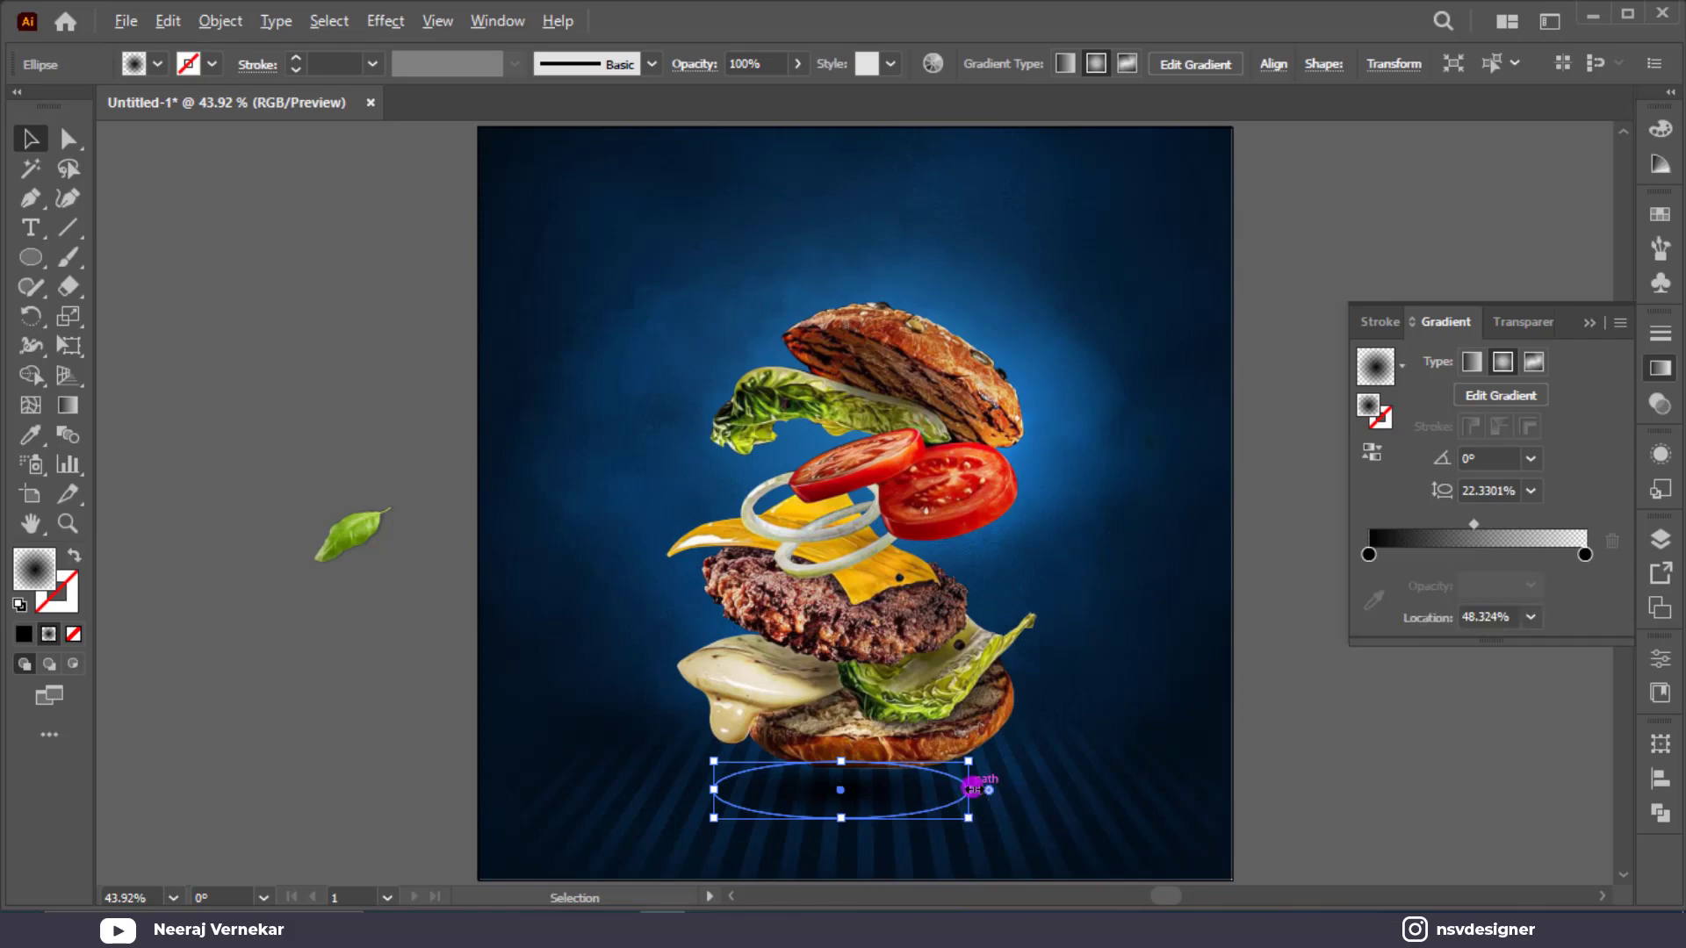
drag(969, 789, 1001, 790)
key(ctrl+1)
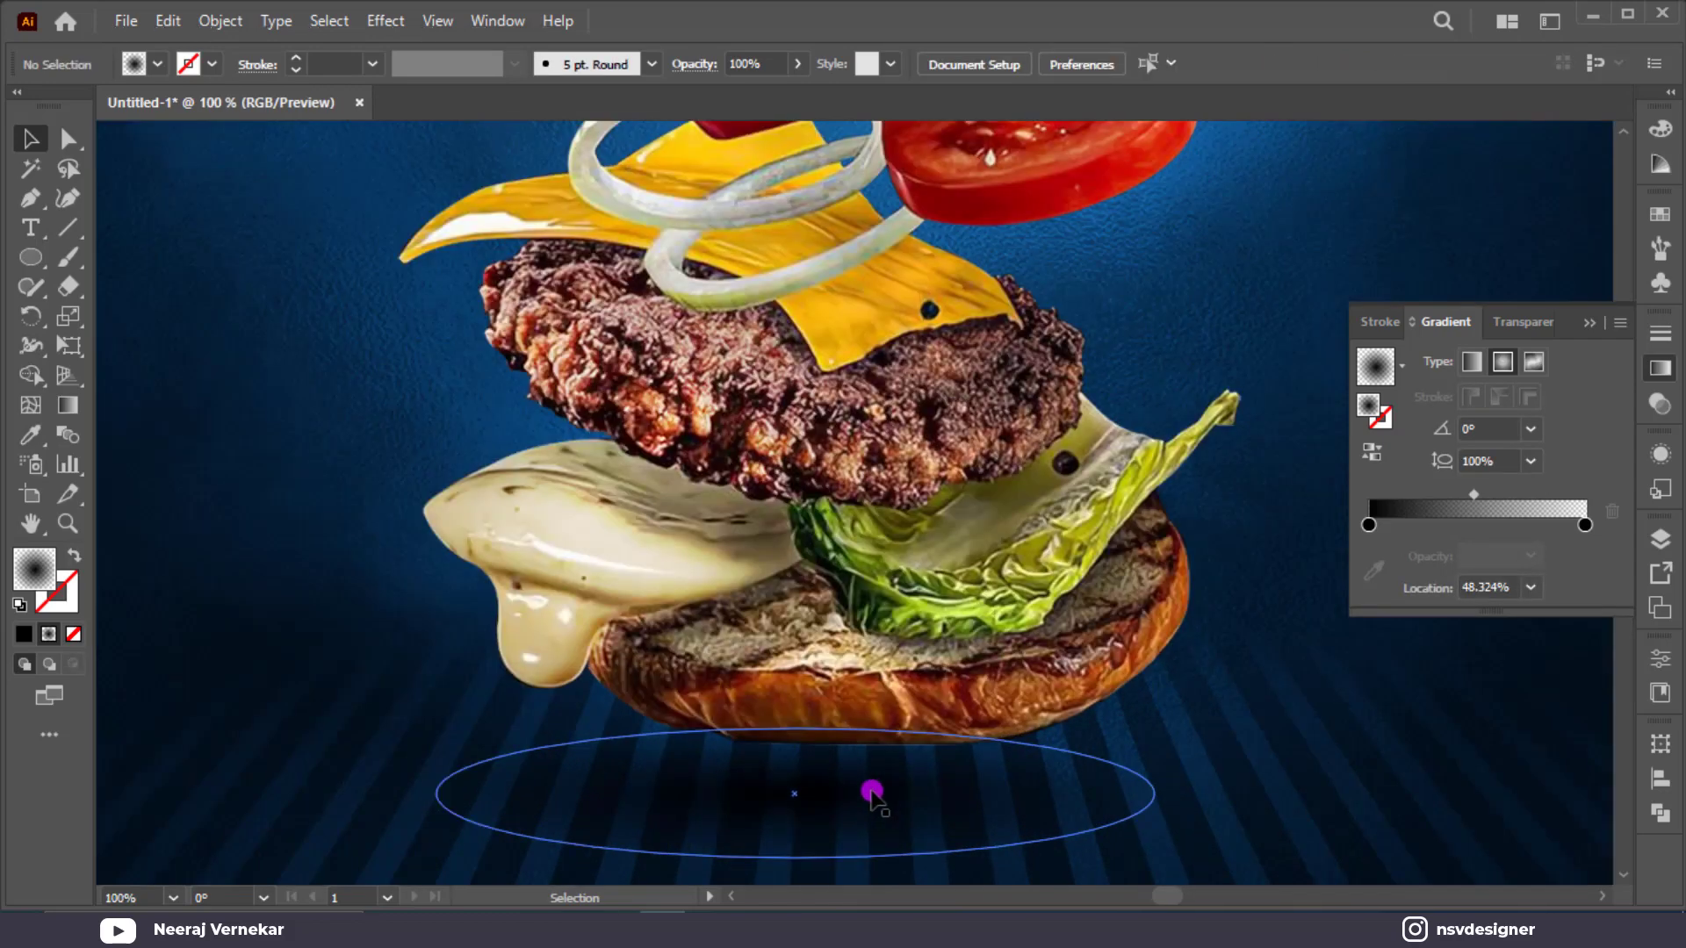
drag(797, 728, 794, 753)
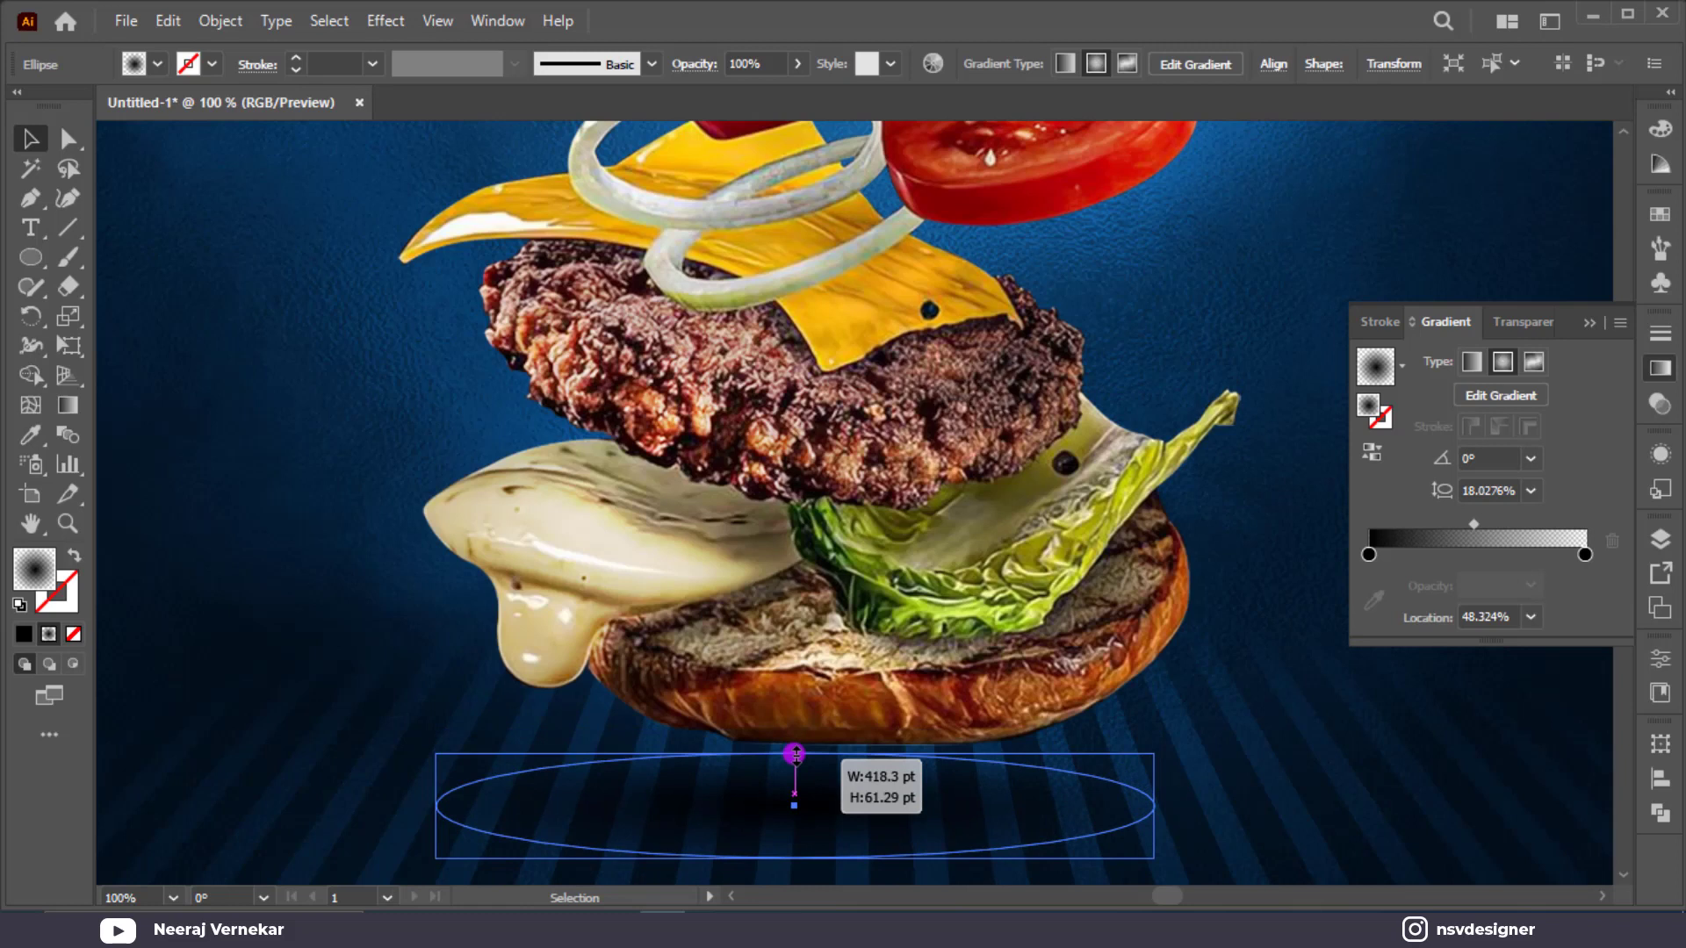
click(1208, 741)
drag(984, 804, 972, 795)
Step: Undo the last change, fit the whole poster in view, and reselect the shadow
key(ctrl+shift+a)
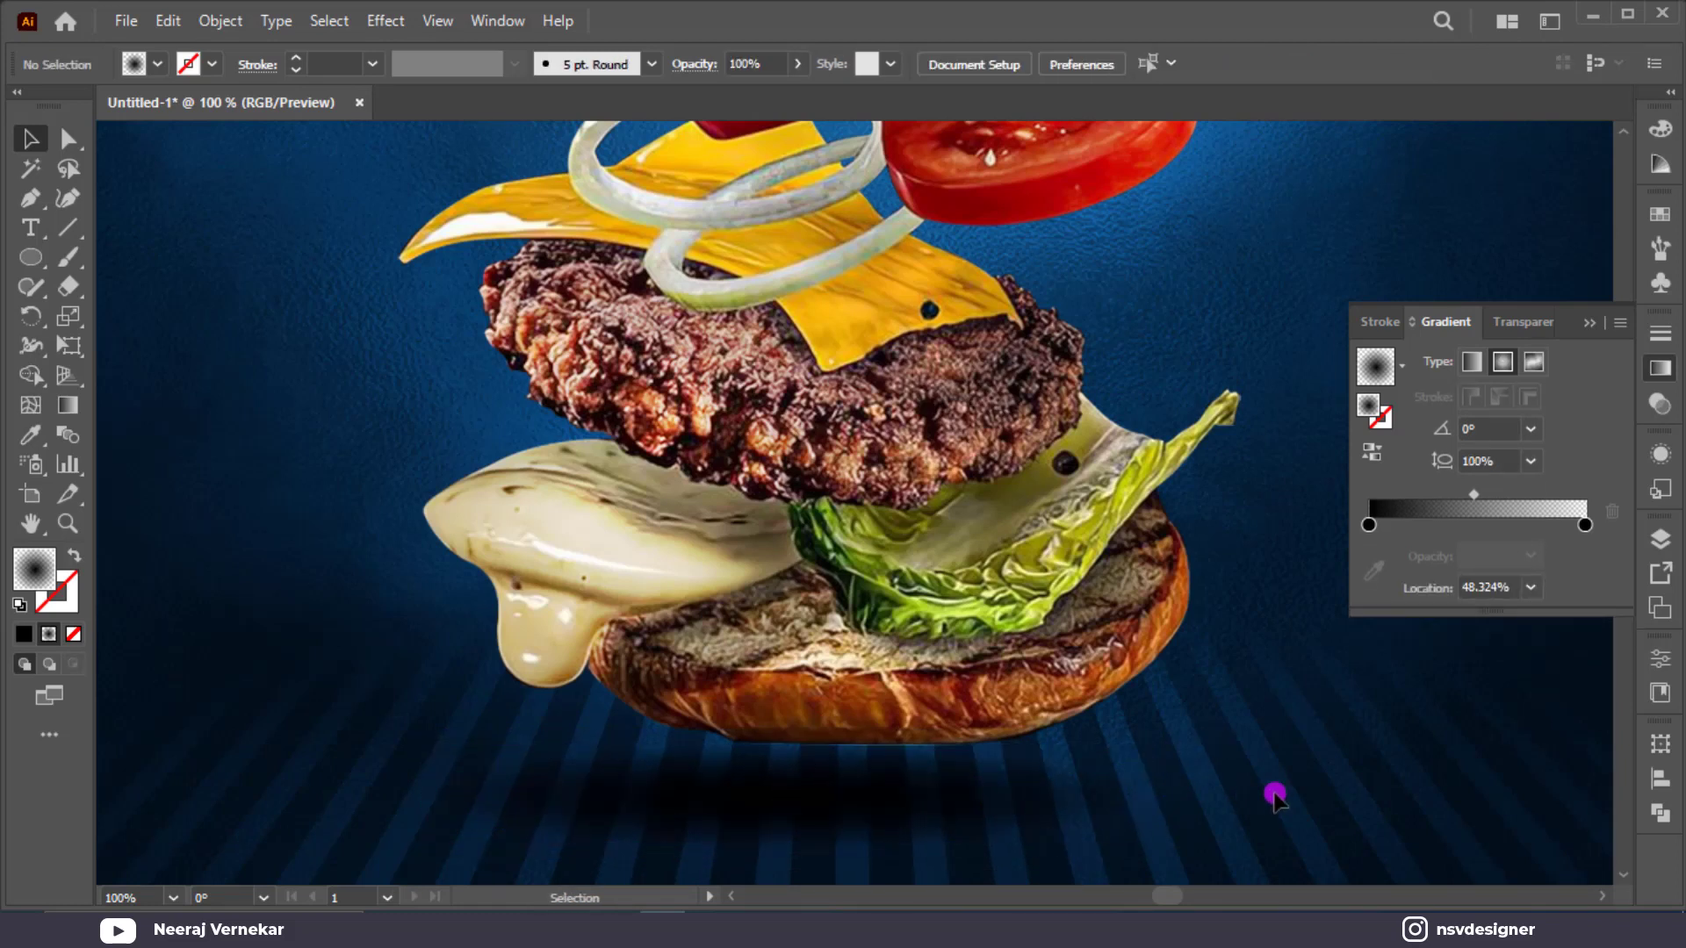
key(ctrl+z)
key(ctrl)
key(ctrl+0)
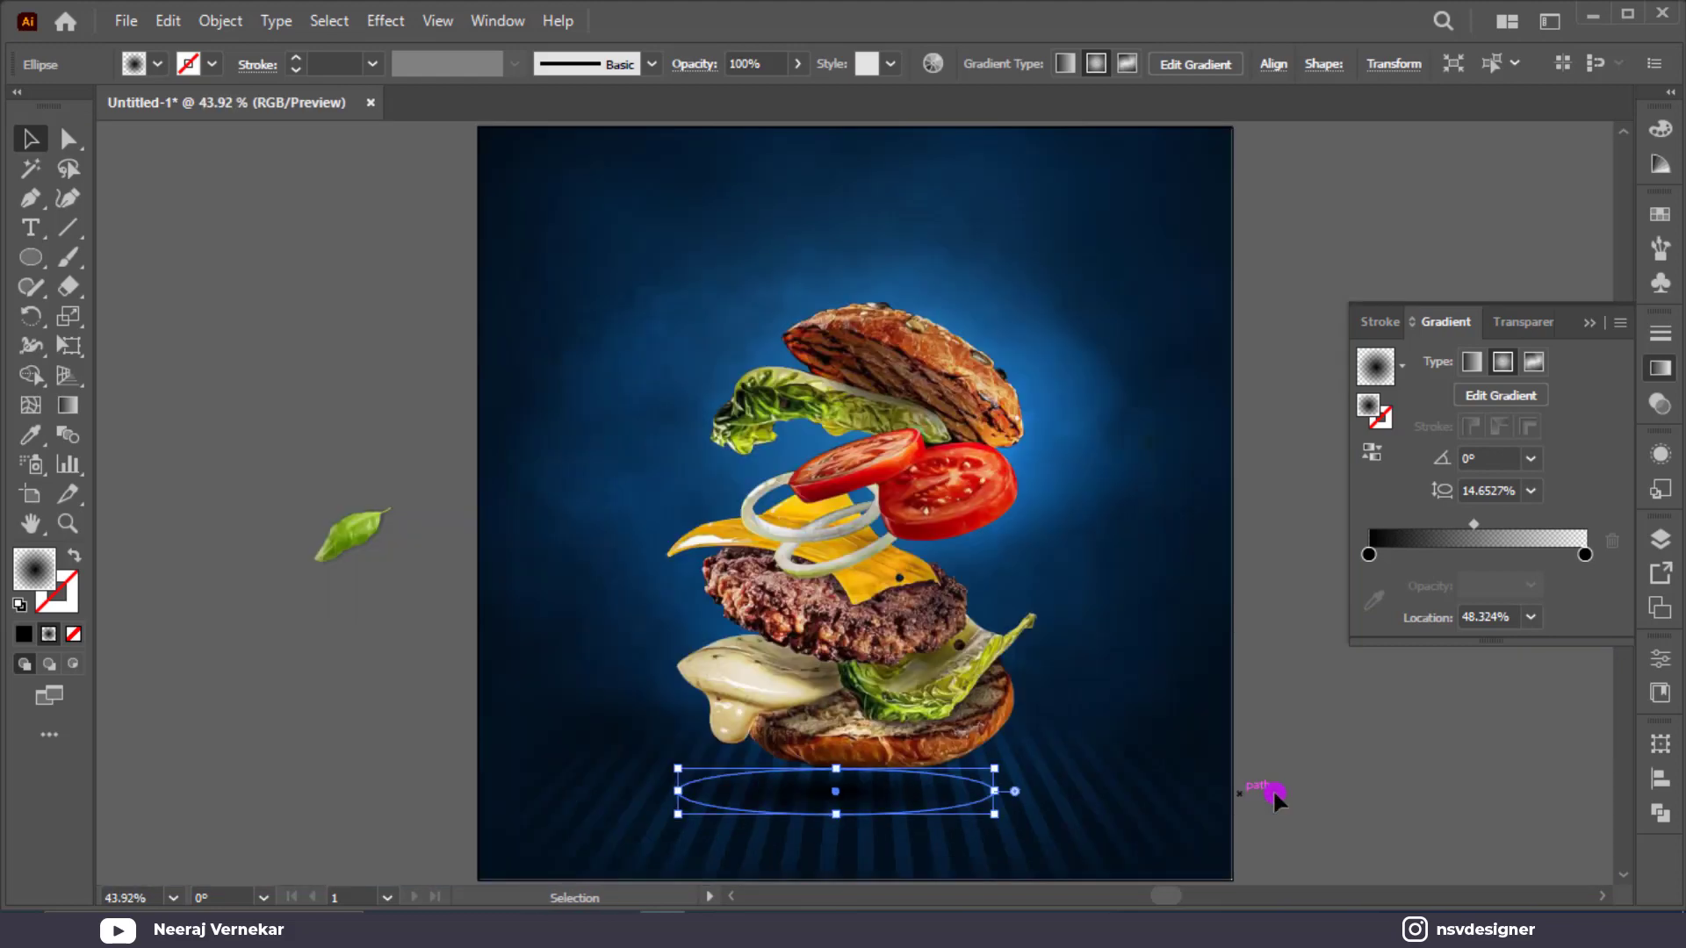
key(ctrl+shift+a)
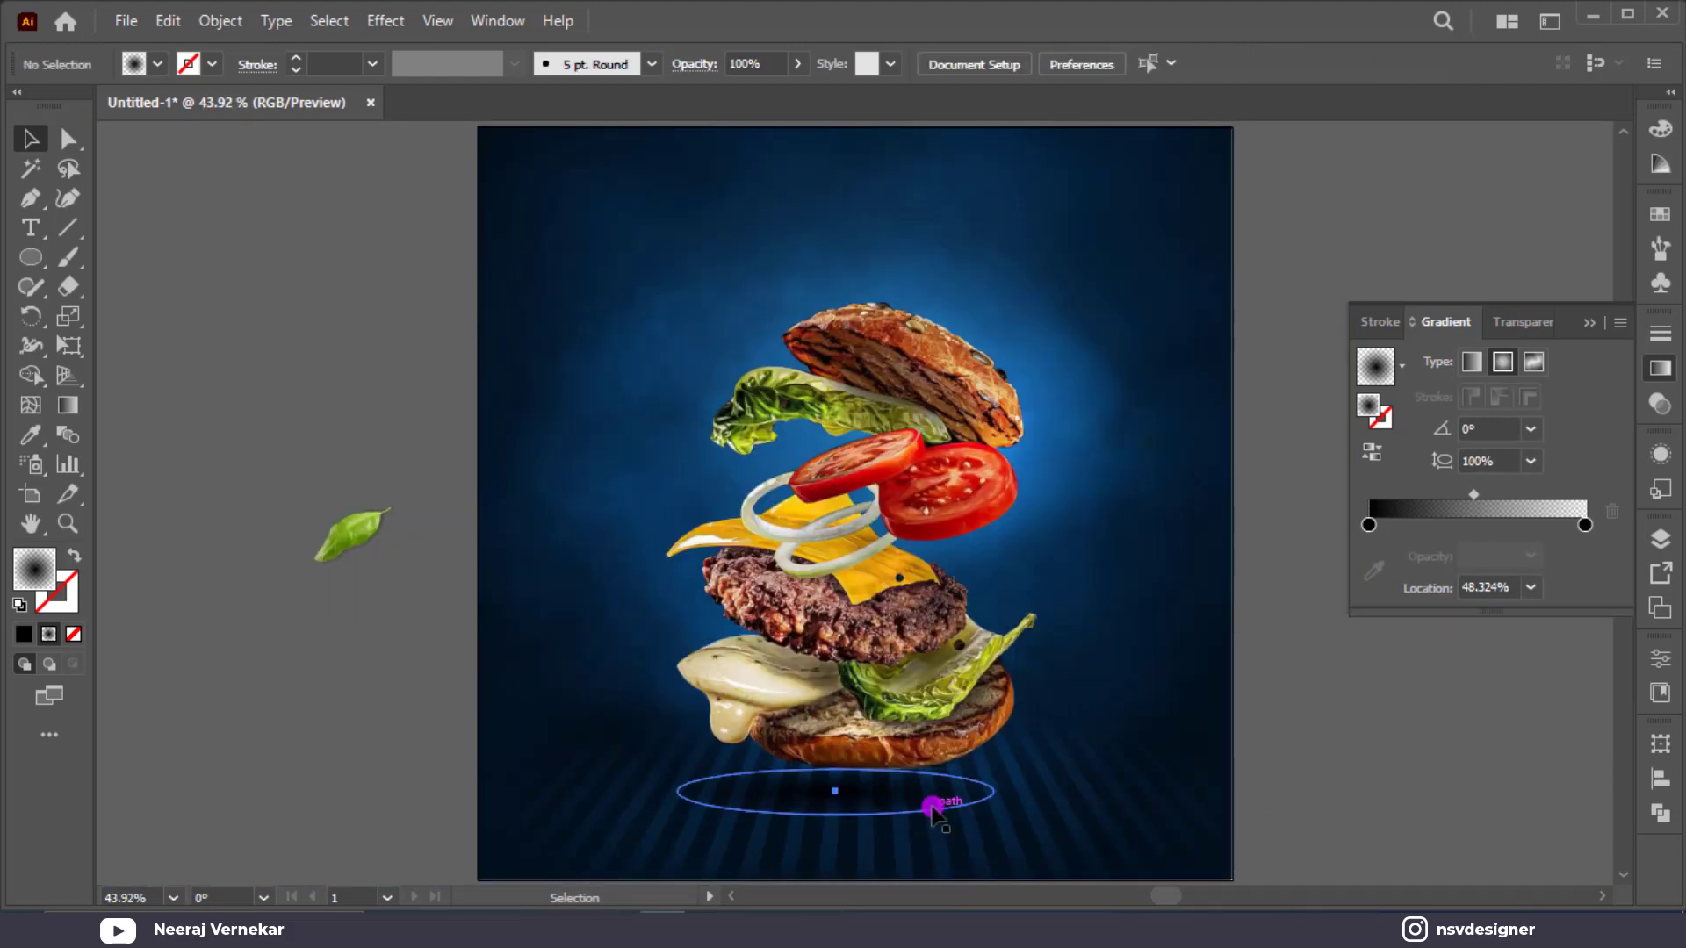
drag(933, 790, 939, 797)
Step: Bring the basil leaf to the front, move it beside the burger, and rotate it
click(1240, 728)
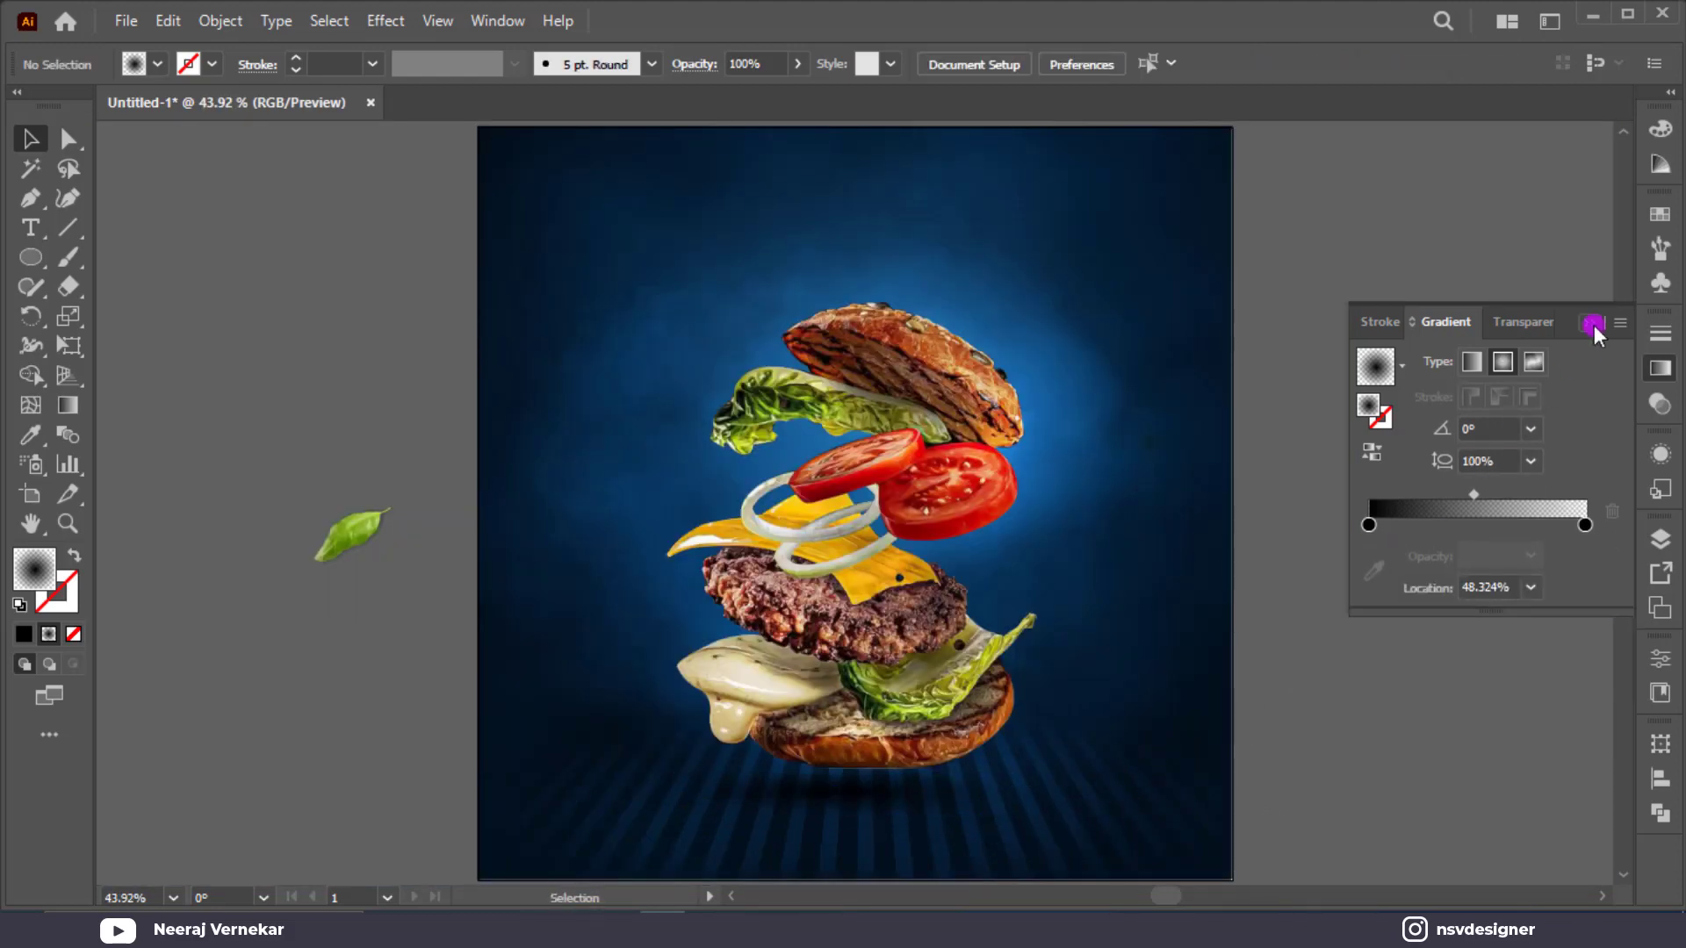
click(1590, 322)
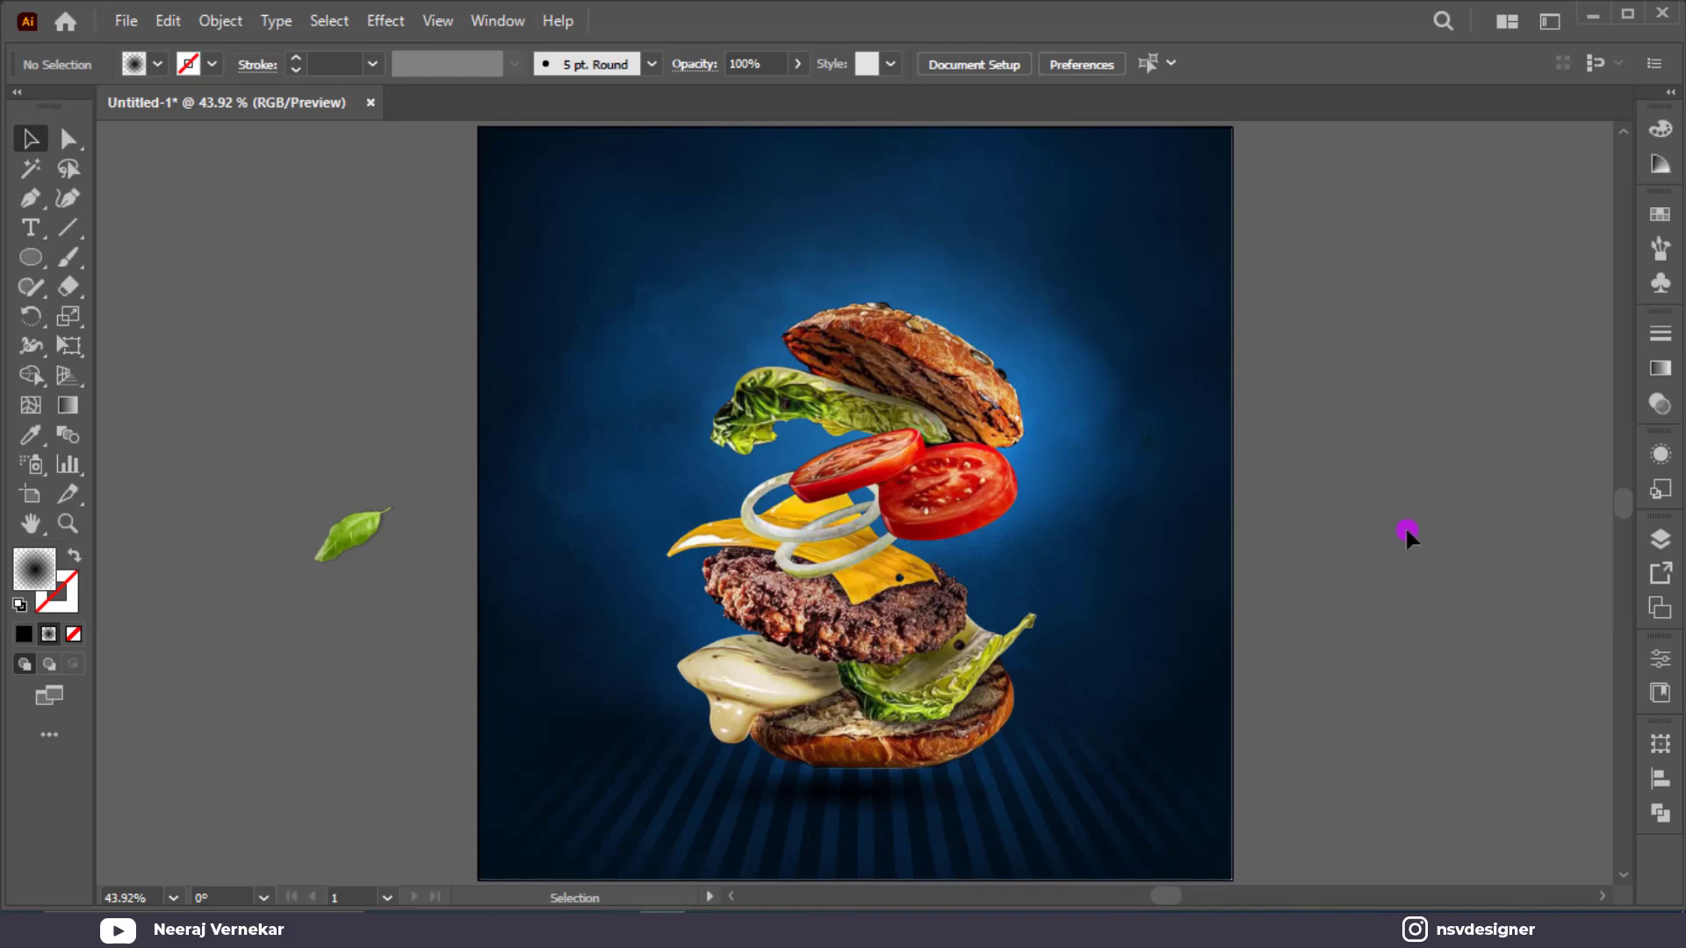
click(391, 538)
right_click(391, 541)
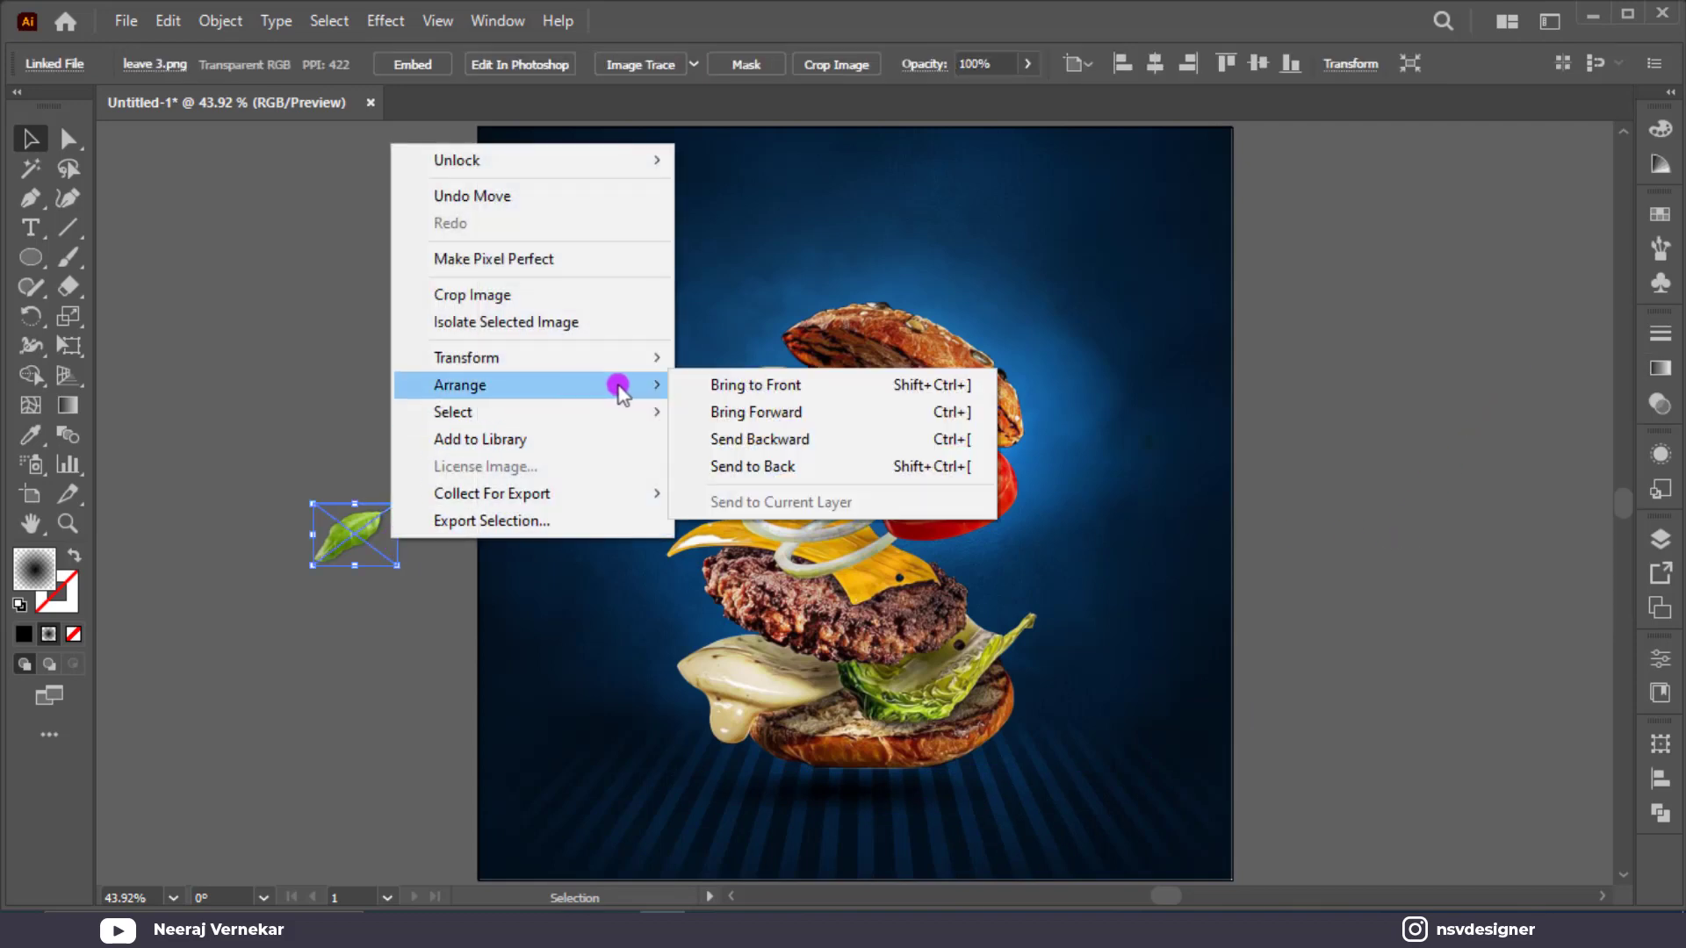
click(753, 384)
mouse_move(355, 534)
mouse_down()
mouse_move(602, 439)
mouse_move(660, 490)
mouse_up()
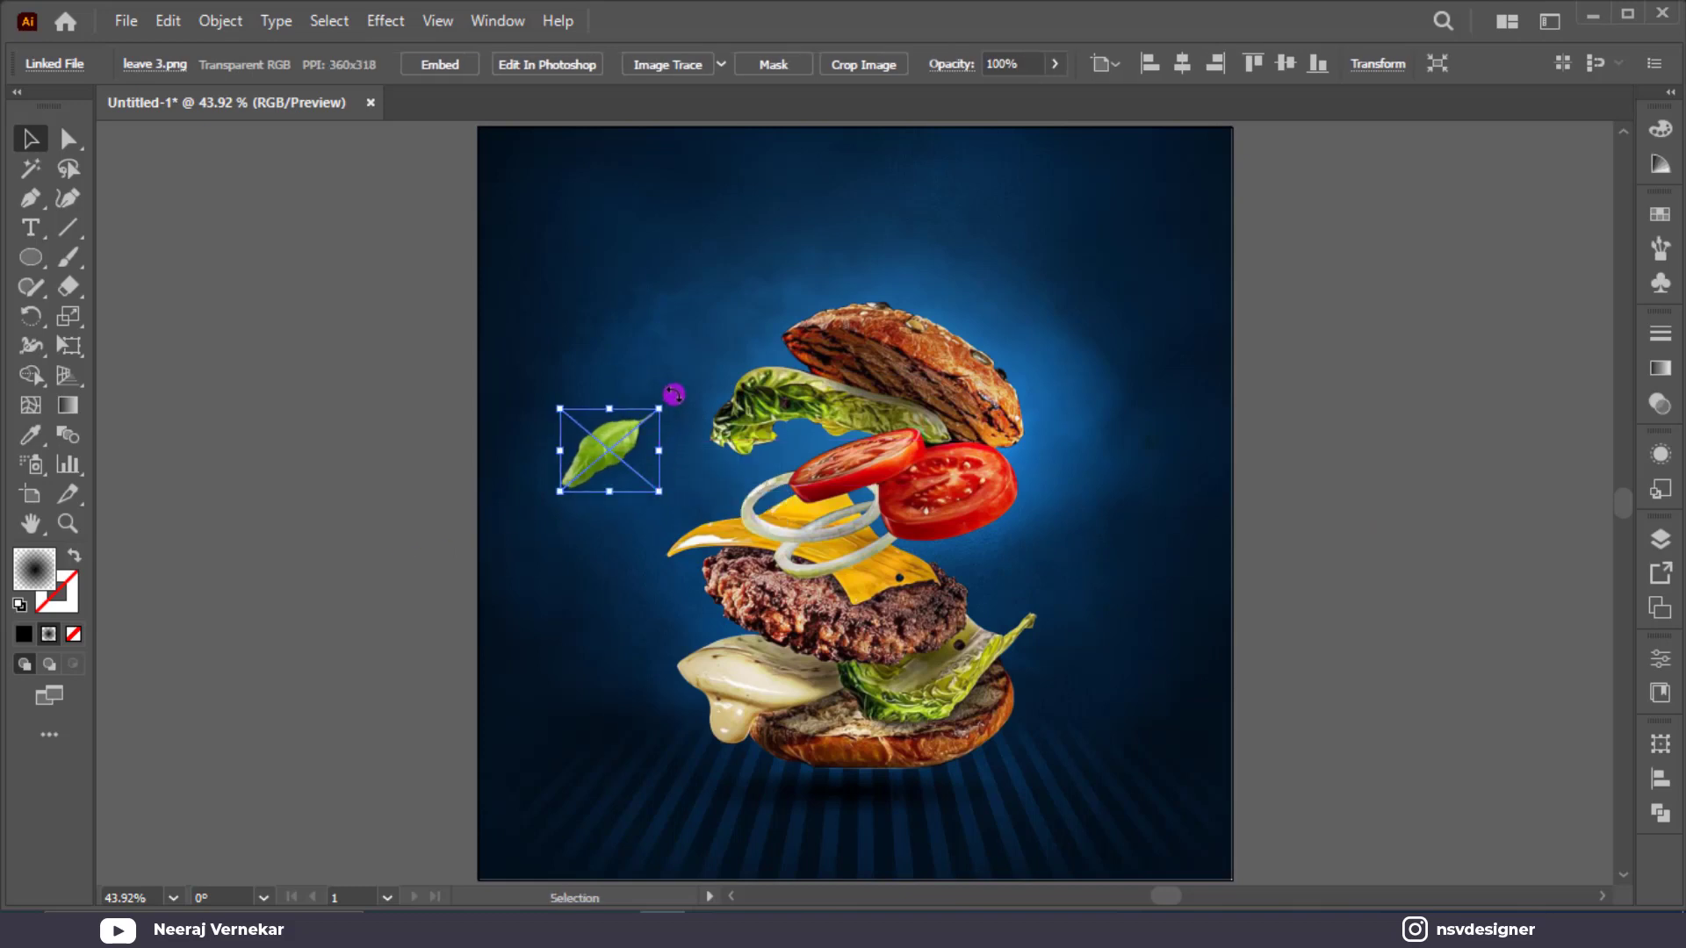
drag(674, 395, 650, 365)
click(500, 415)
Step: Copy the leaf to the poster's lower-left edge, rotate it, and nudge the other leaves
mouse_move(605, 442)
mouse_down()
mouse_move(1079, 545)
mouse_move(1159, 538)
mouse_move(1129, 567)
mouse_move(597, 746)
mouse_move(620, 753)
mouse_up()
click(1232, 553)
drag(661, 676, 681, 705)
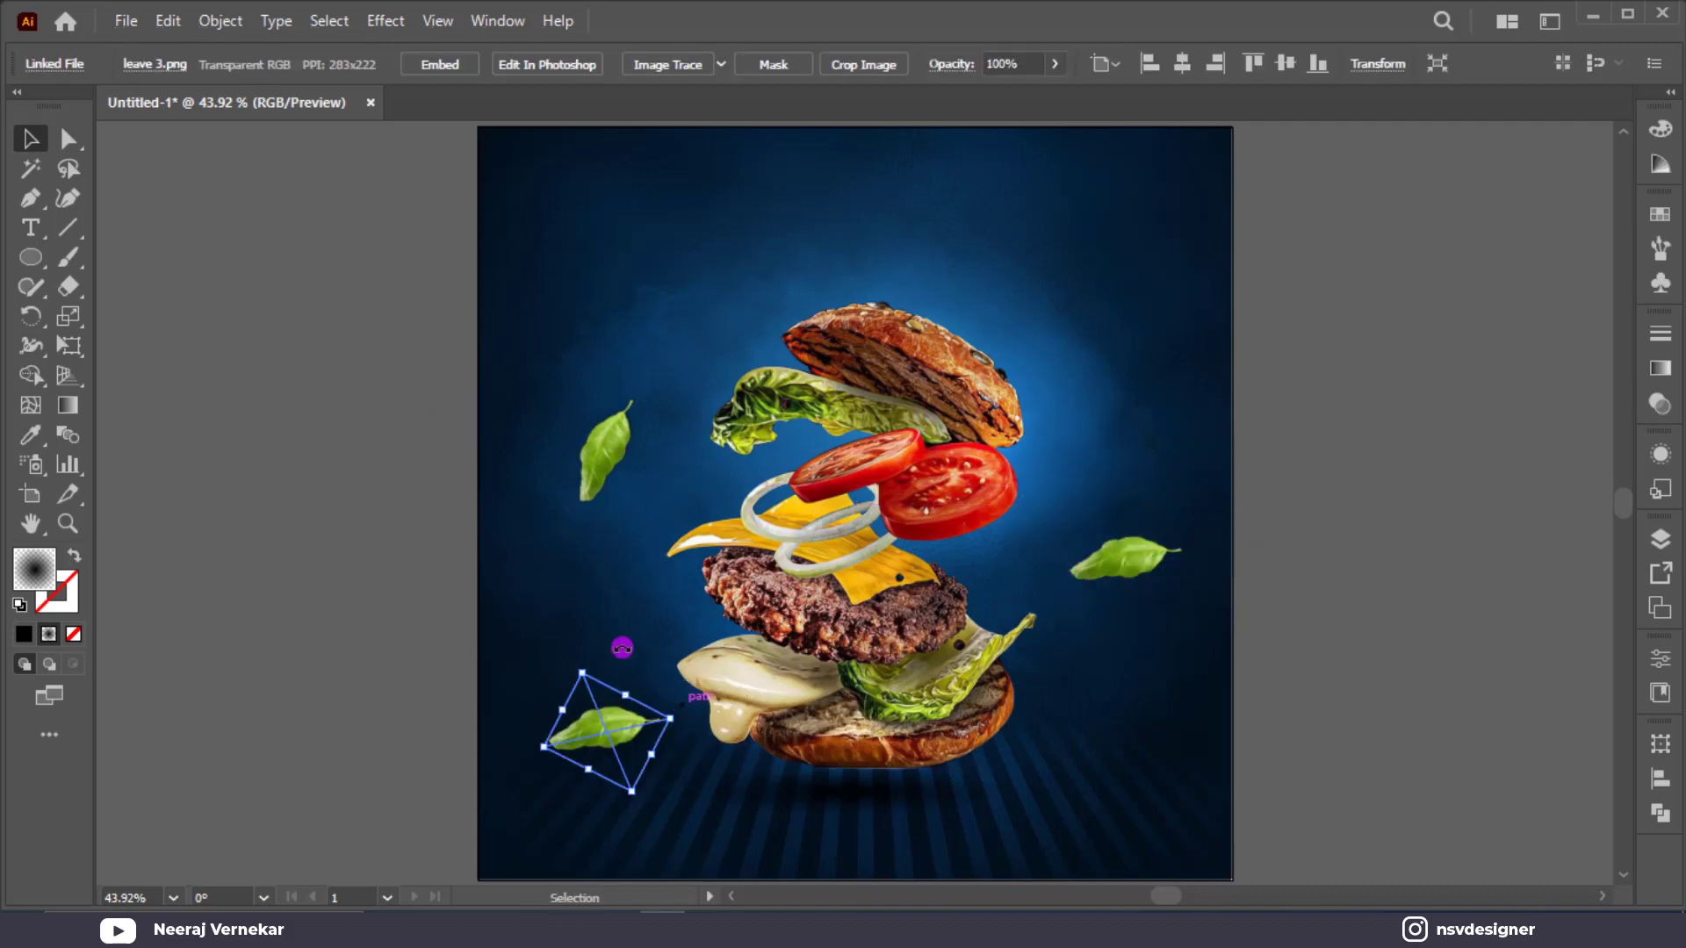
drag(621, 648, 387, 738)
mouse_move(605, 733)
mouse_down()
mouse_move(479, 709)
mouse_move(494, 710)
mouse_up()
drag(610, 465, 634, 470)
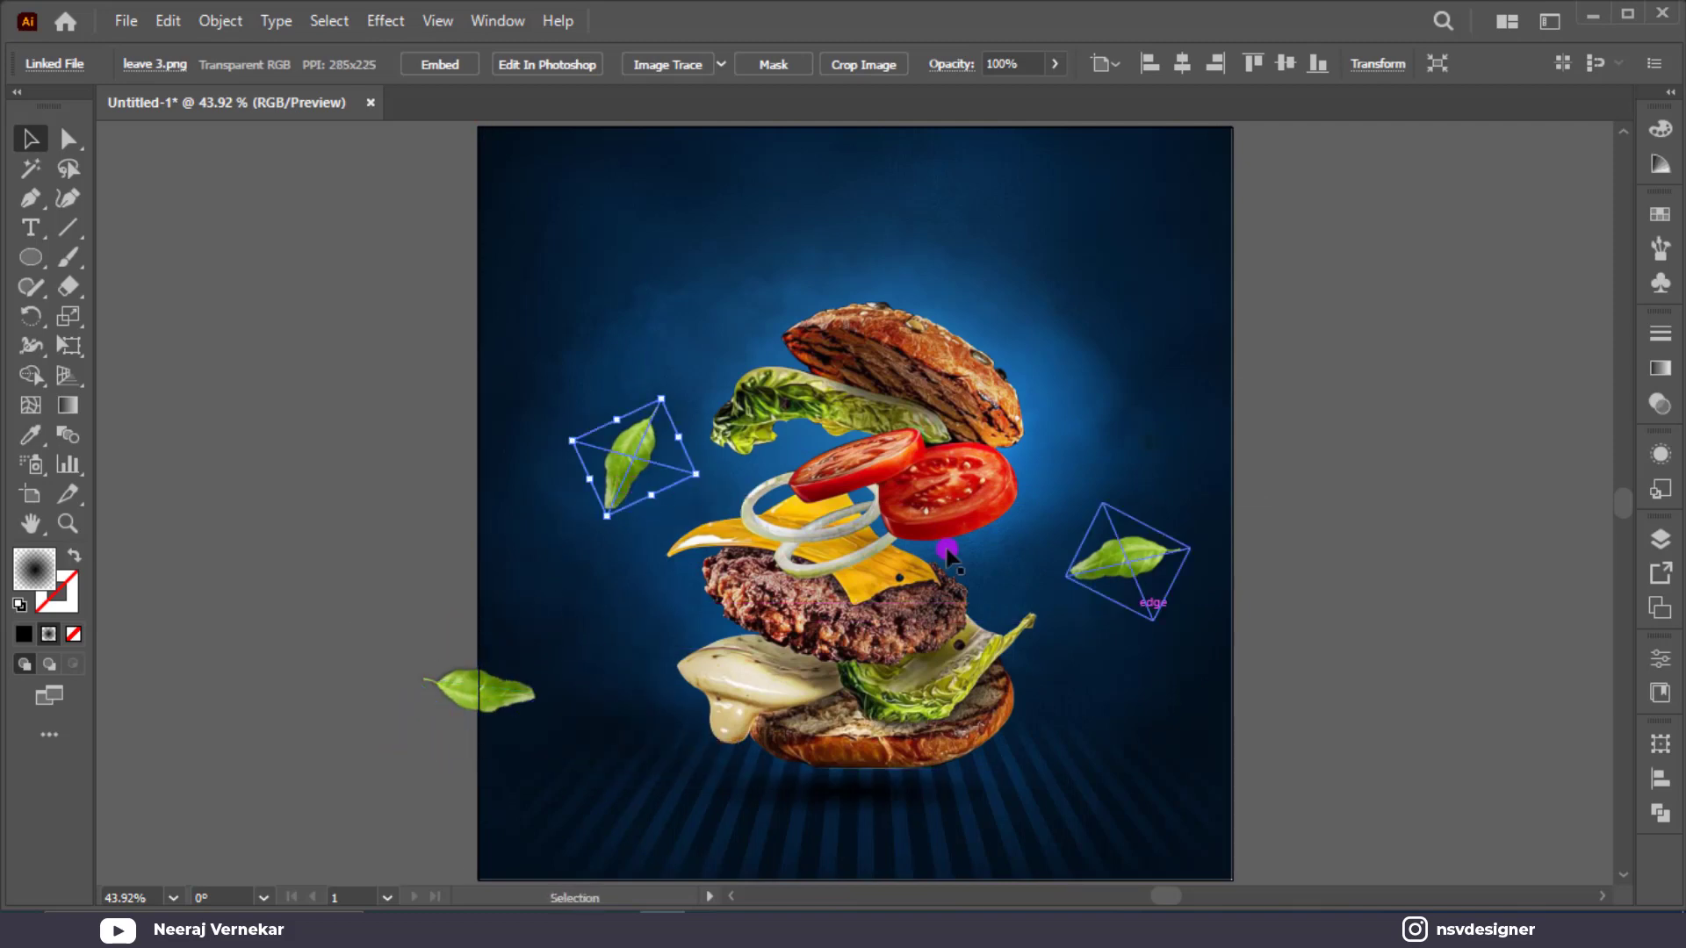
drag(1127, 562, 1088, 564)
Step: Copy a leaf to the upper right, rotate it about 30° and shrink it
mouse_move(478, 693)
mouse_down()
mouse_move(1157, 392)
mouse_move(1095, 366)
mouse_up()
click(1183, 355)
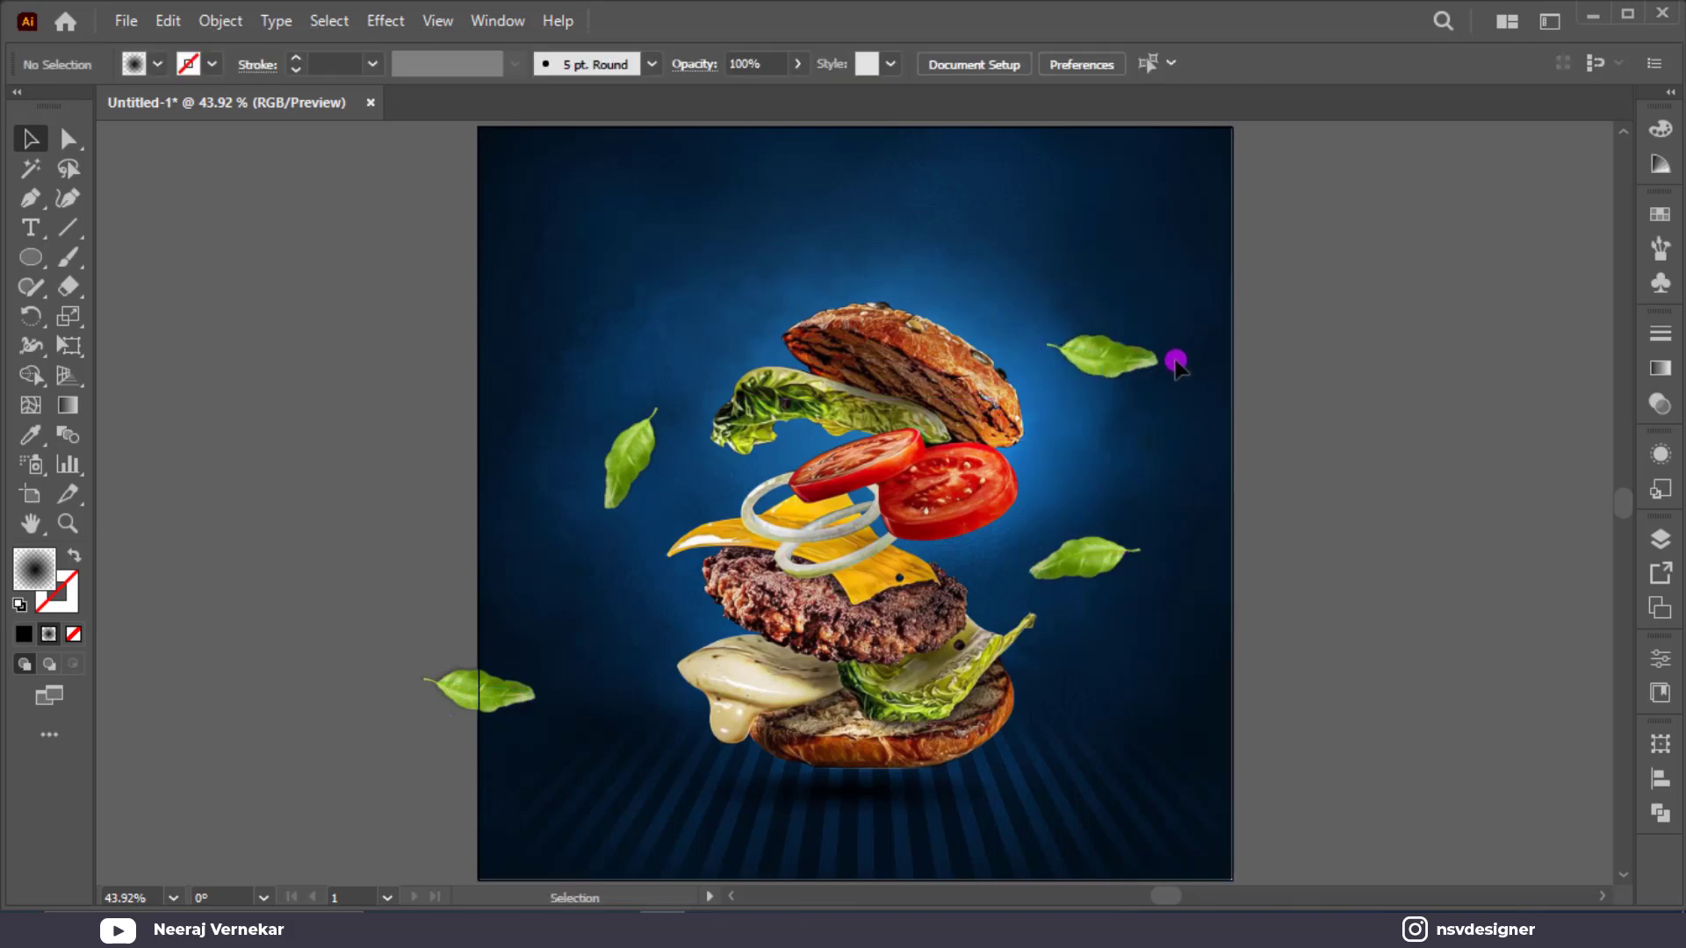
drag(1177, 353, 1042, 483)
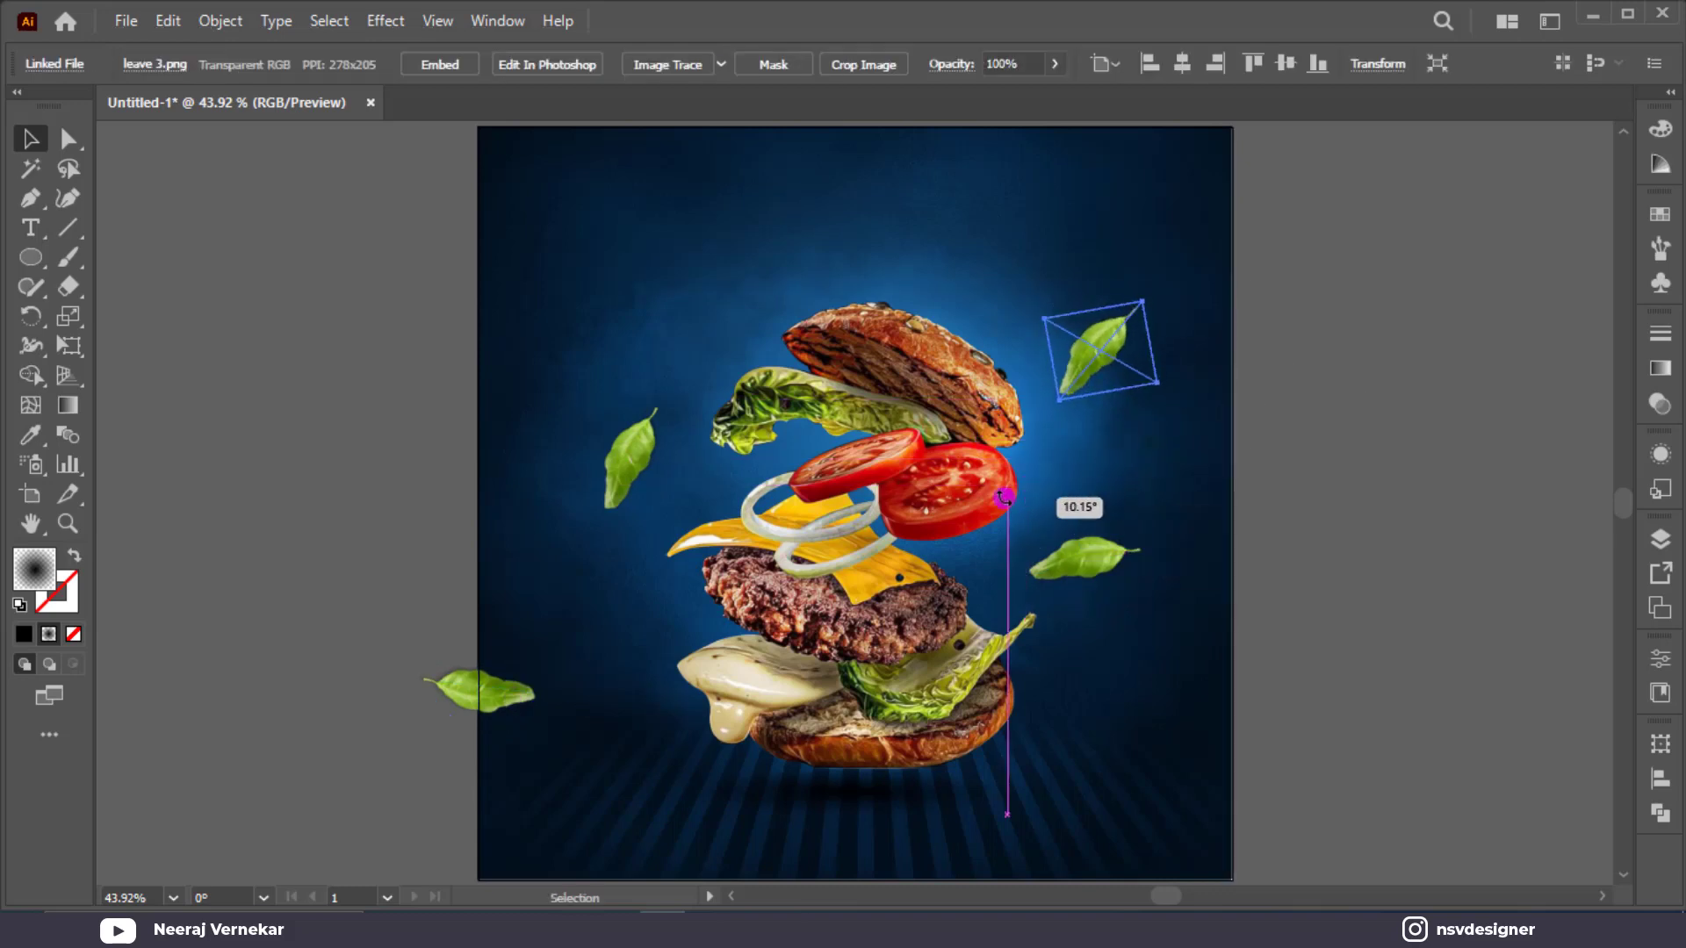
mouse_move(1133, 312)
mouse_down()
mouse_move(1232, 316)
mouse_move(1245, 364)
mouse_move(1258, 356)
mouse_up()
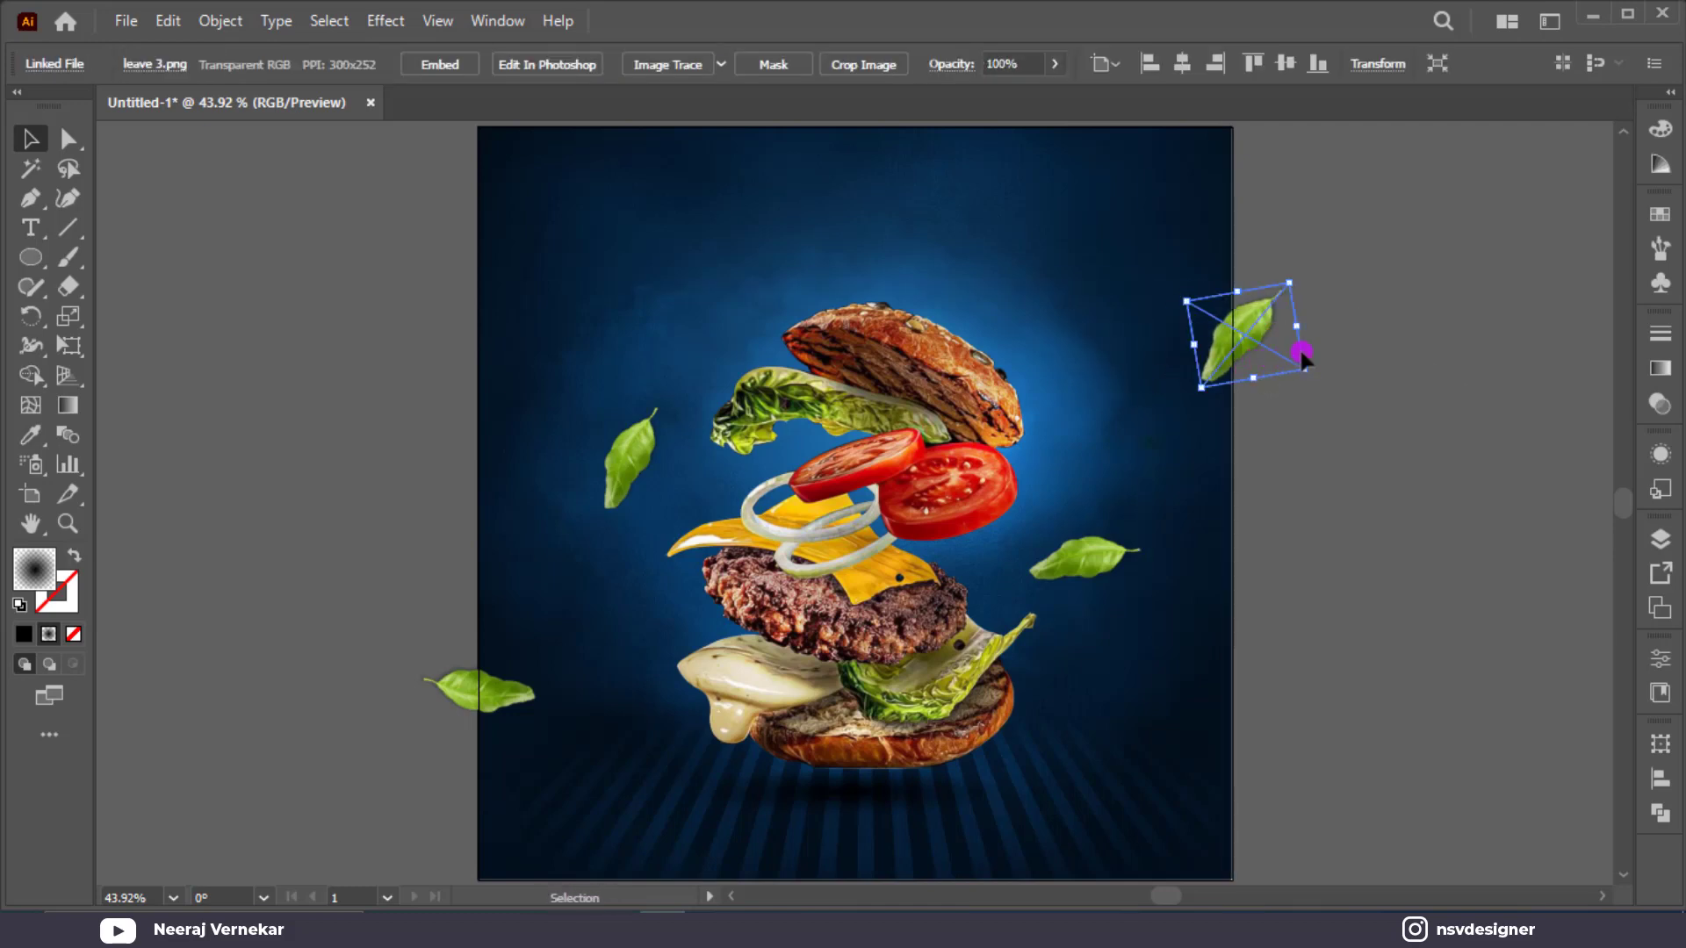
click(1424, 356)
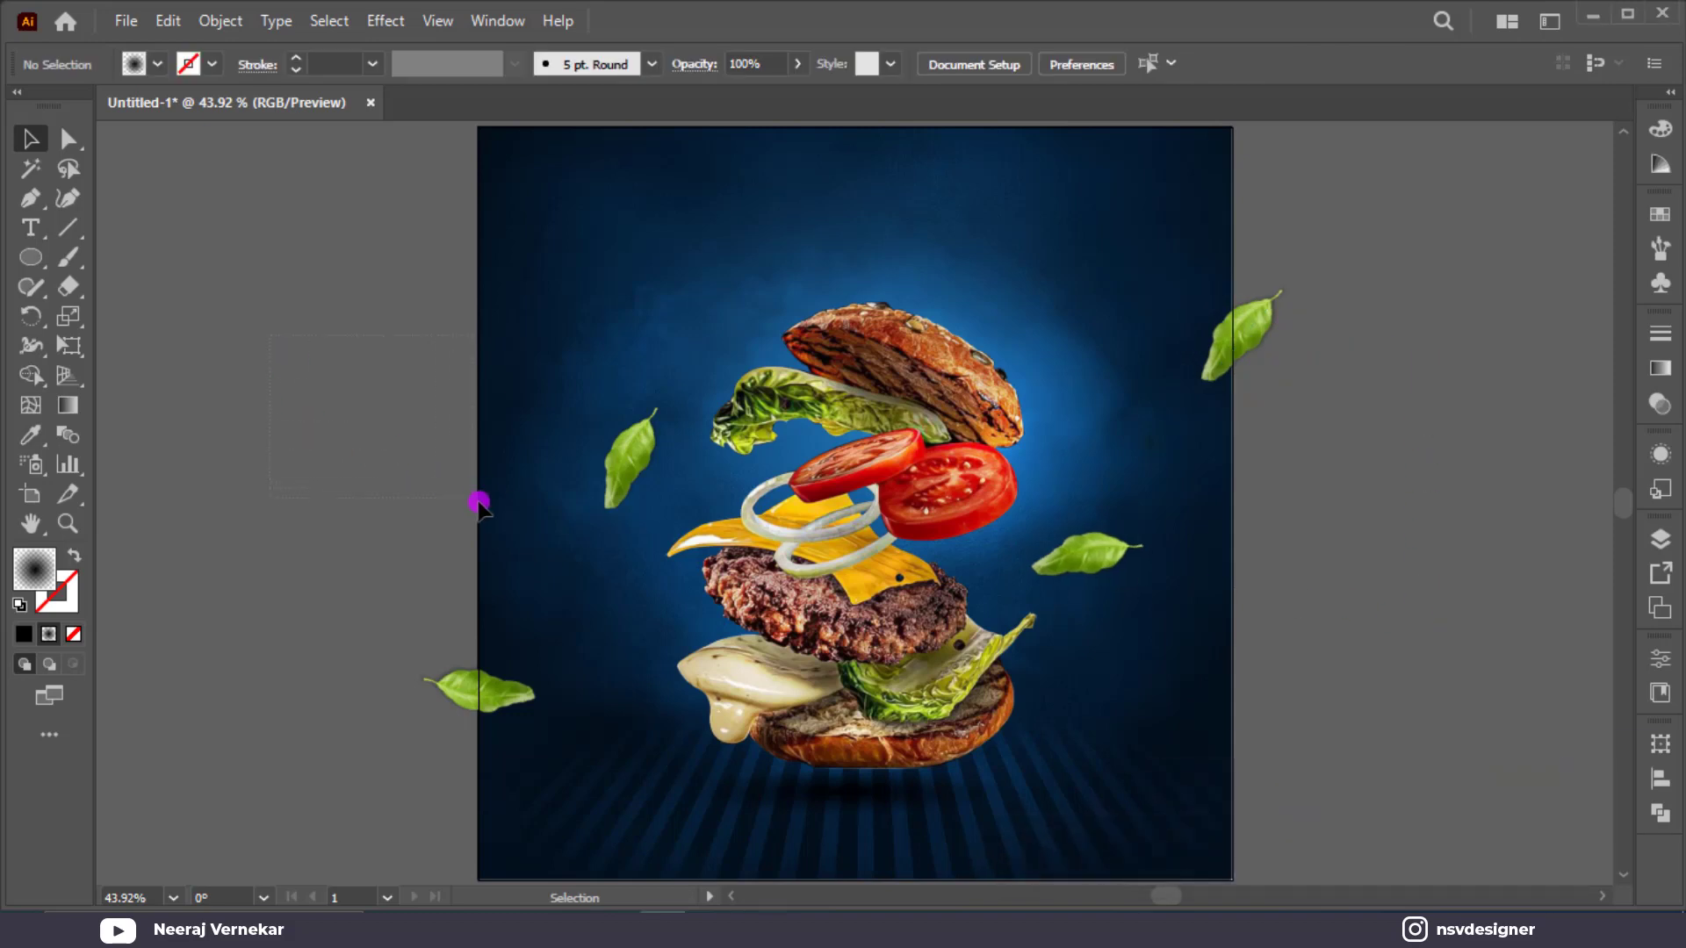
Step: Move a small tomato to the burger's upper right and place a copy at the right edge
click(882, 526)
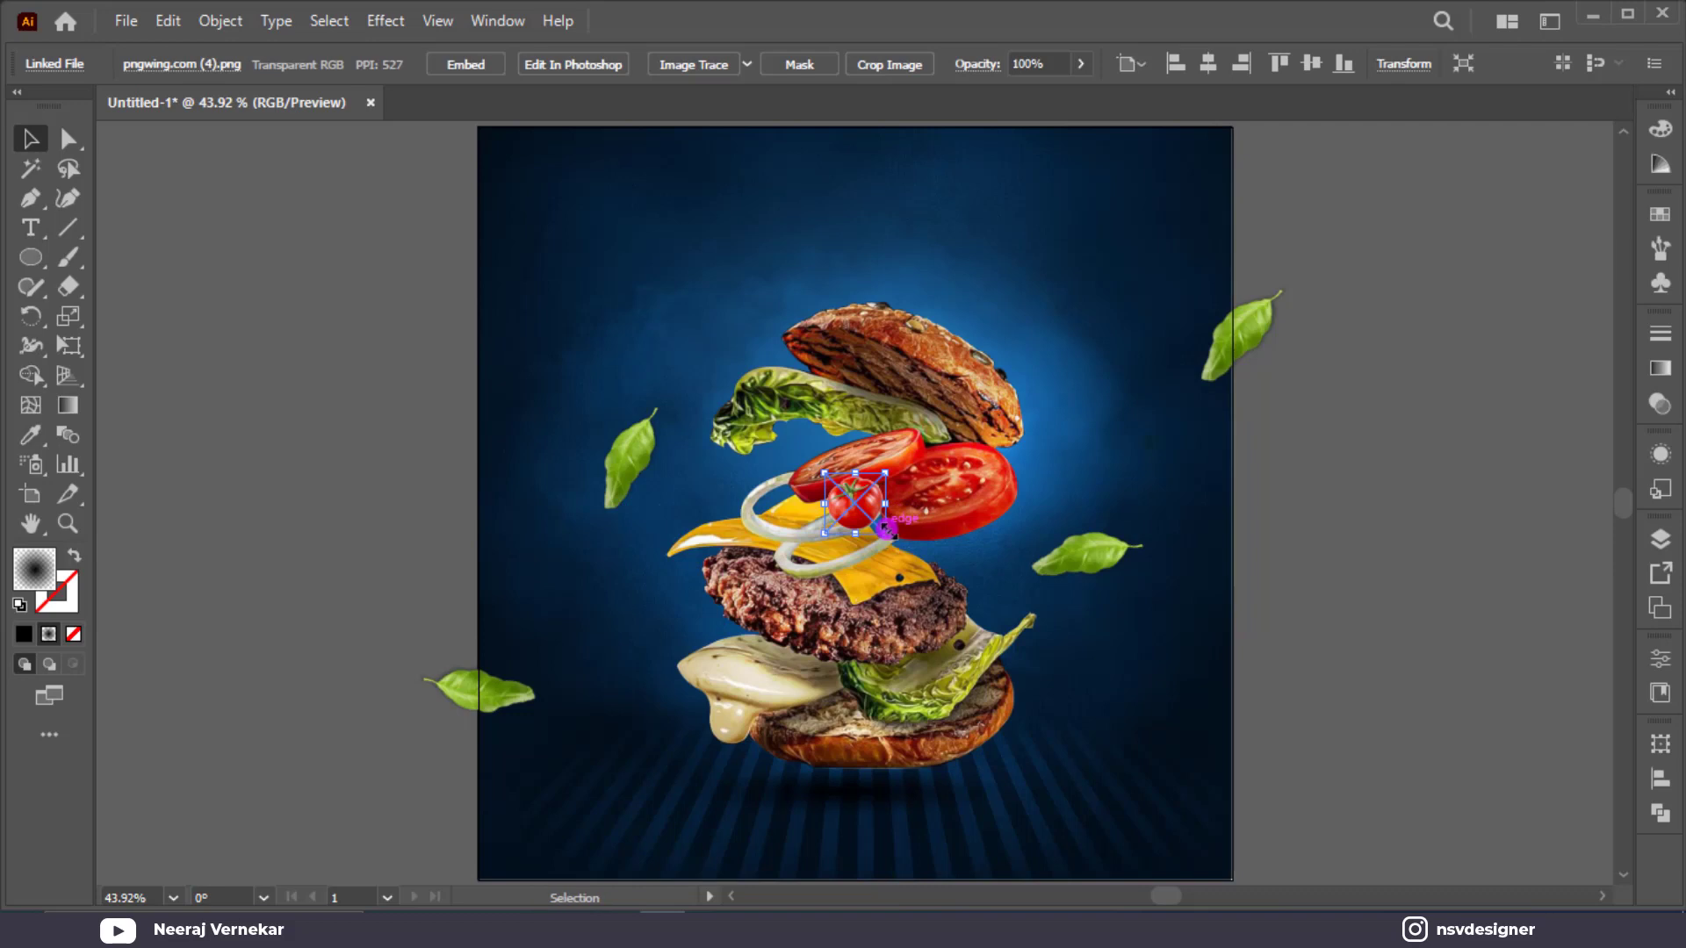
mouse_move(885, 527)
mouse_down()
mouse_move(1117, 421)
mouse_move(789, 614)
mouse_move(645, 566)
mouse_move(677, 630)
mouse_up()
click(1108, 390)
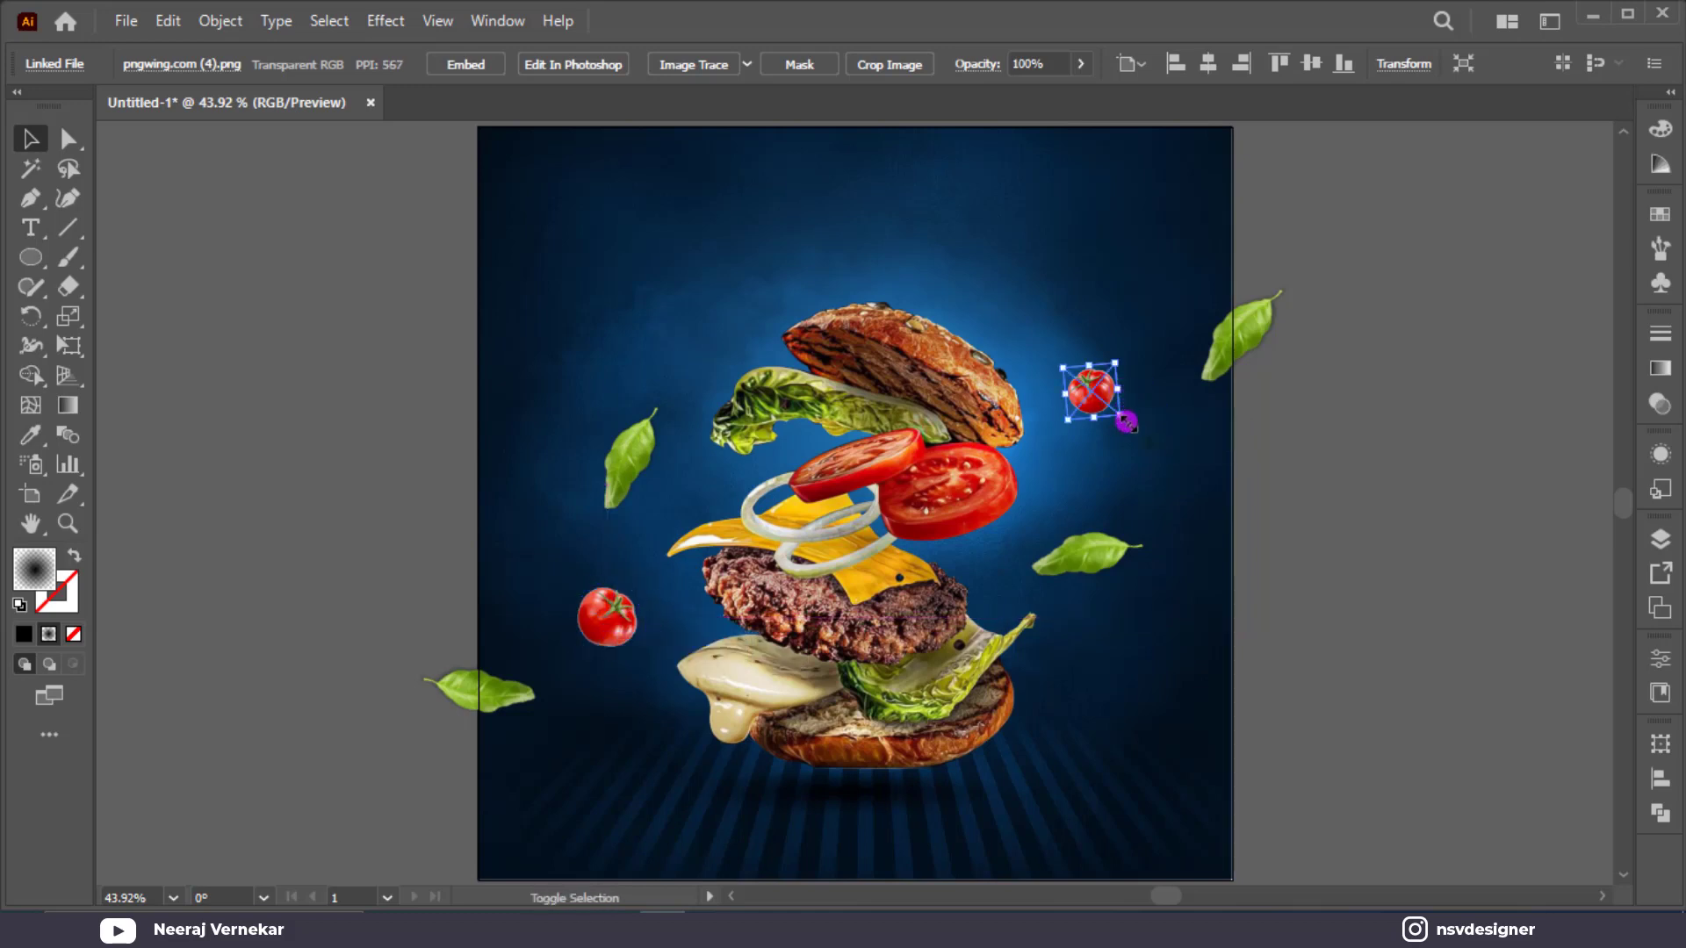
mouse_move(1126, 423)
mouse_down()
mouse_move(1109, 406)
mouse_move(1257, 682)
mouse_move(1261, 665)
mouse_move(1232, 648)
mouse_move(1291, 681)
mouse_move(1241, 676)
mouse_up()
click(1344, 578)
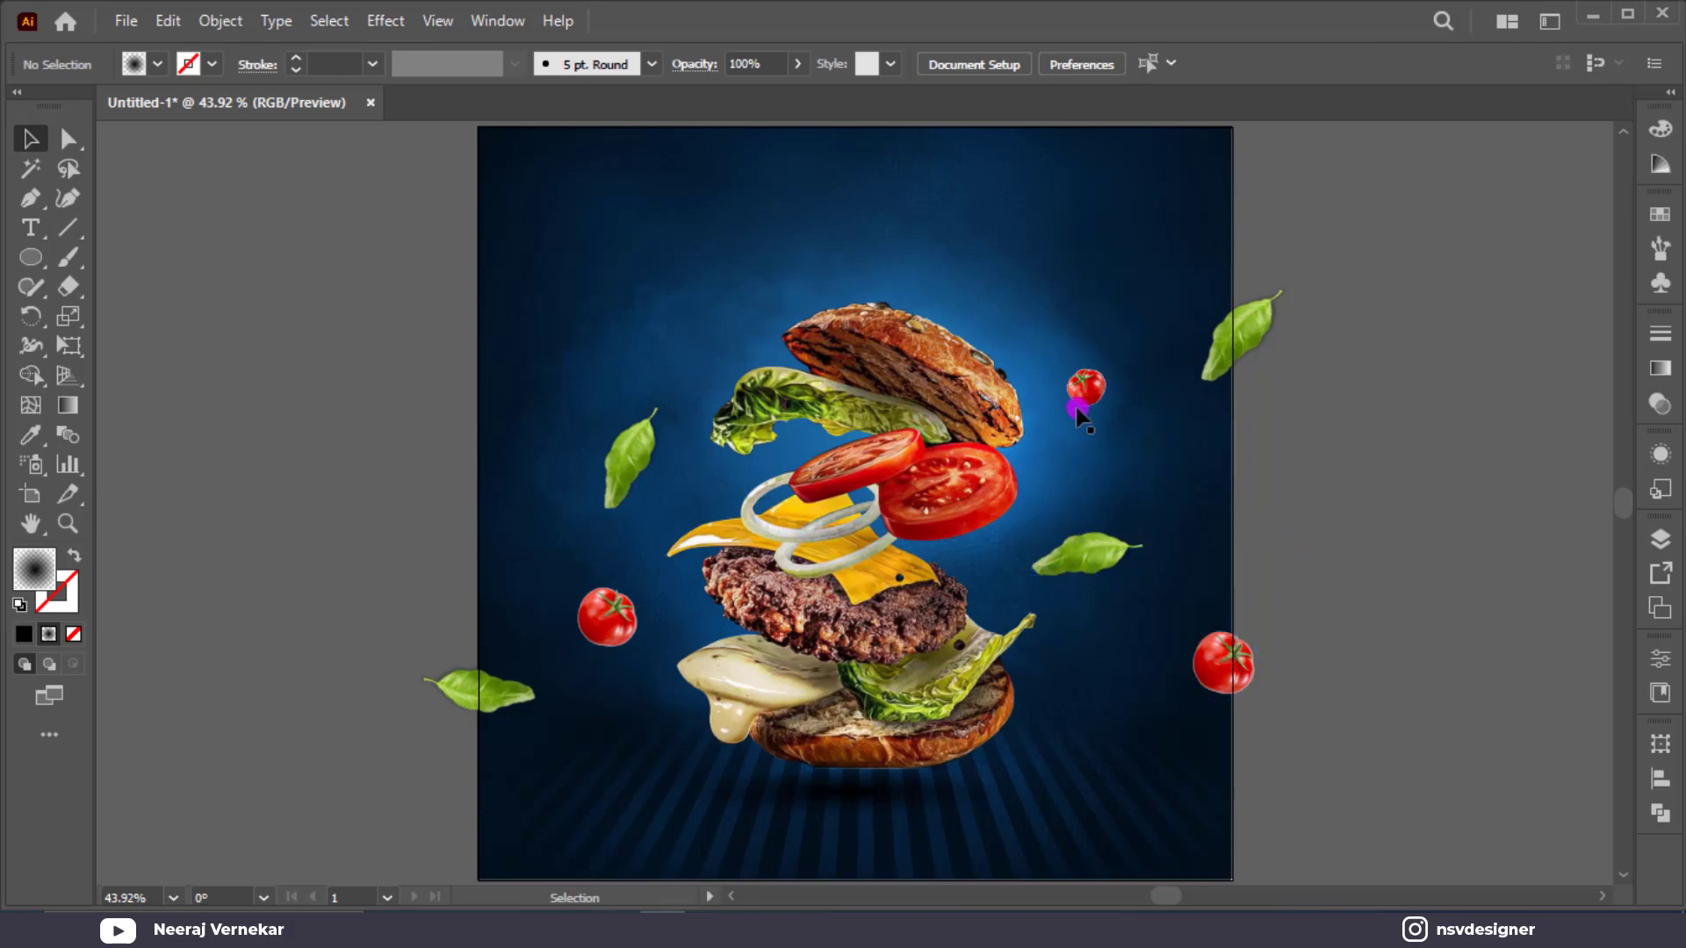
mouse_move(1076, 407)
mouse_down()
mouse_move(1067, 420)
mouse_move(1077, 406)
mouse_up()
click(492, 686)
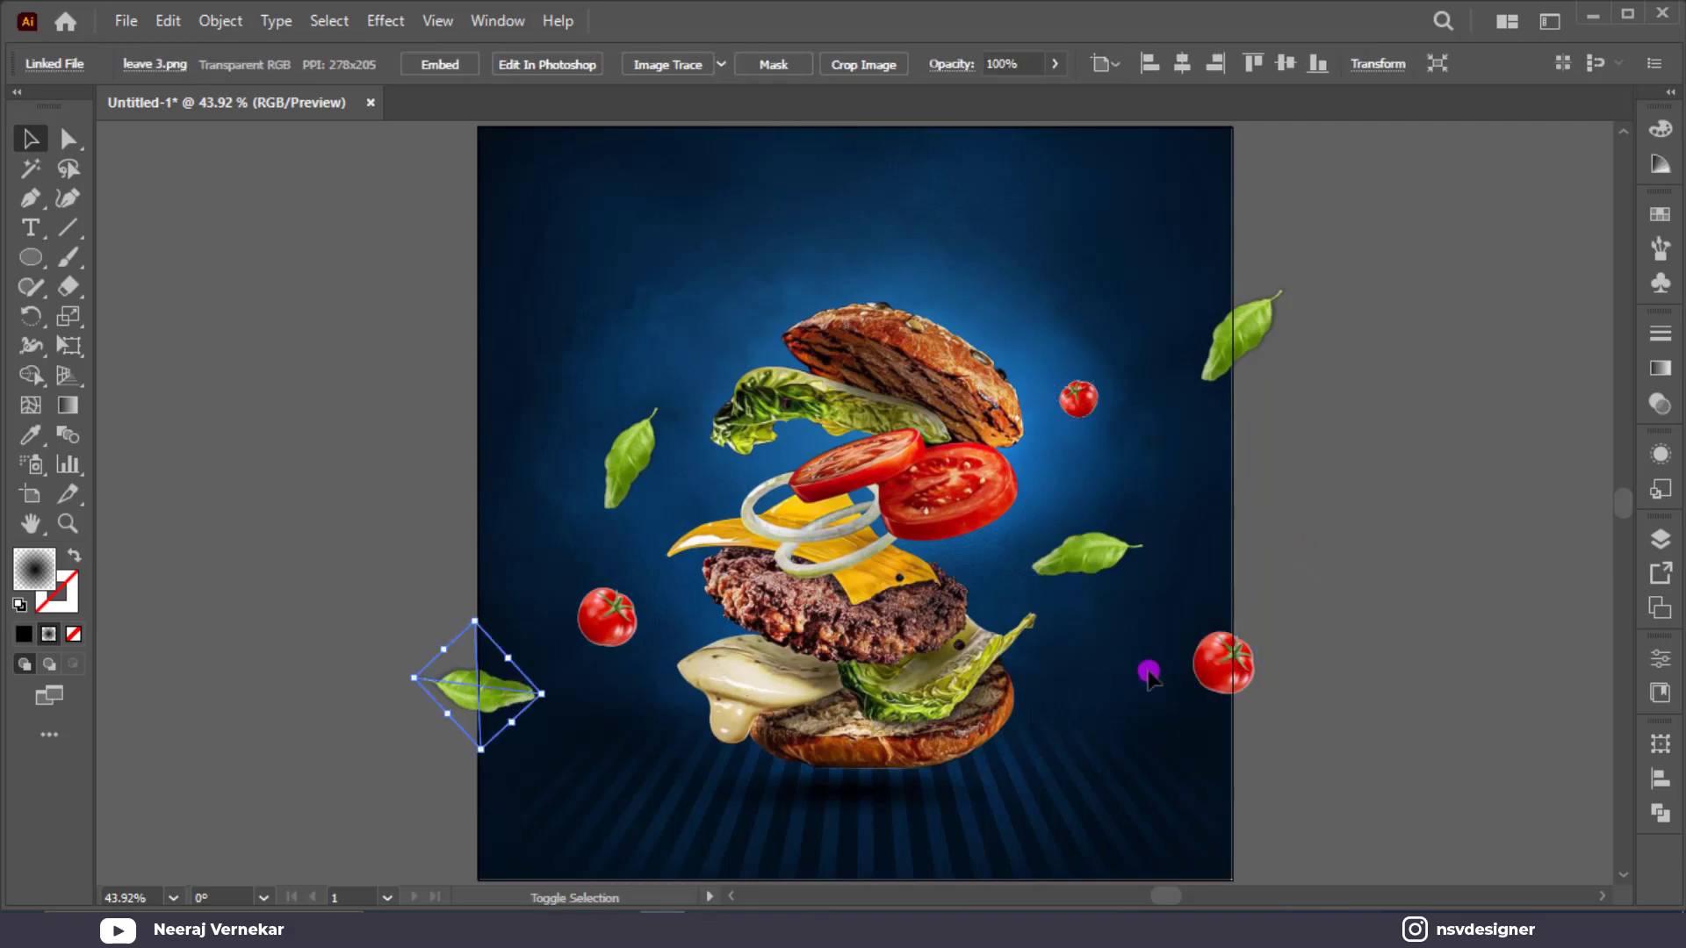
Step: Apply a low-radius Gaussian Blur to the right-edge tomato and the top-right and bottom-left leaves
shift+click(1253, 672)
shift+click(1236, 333)
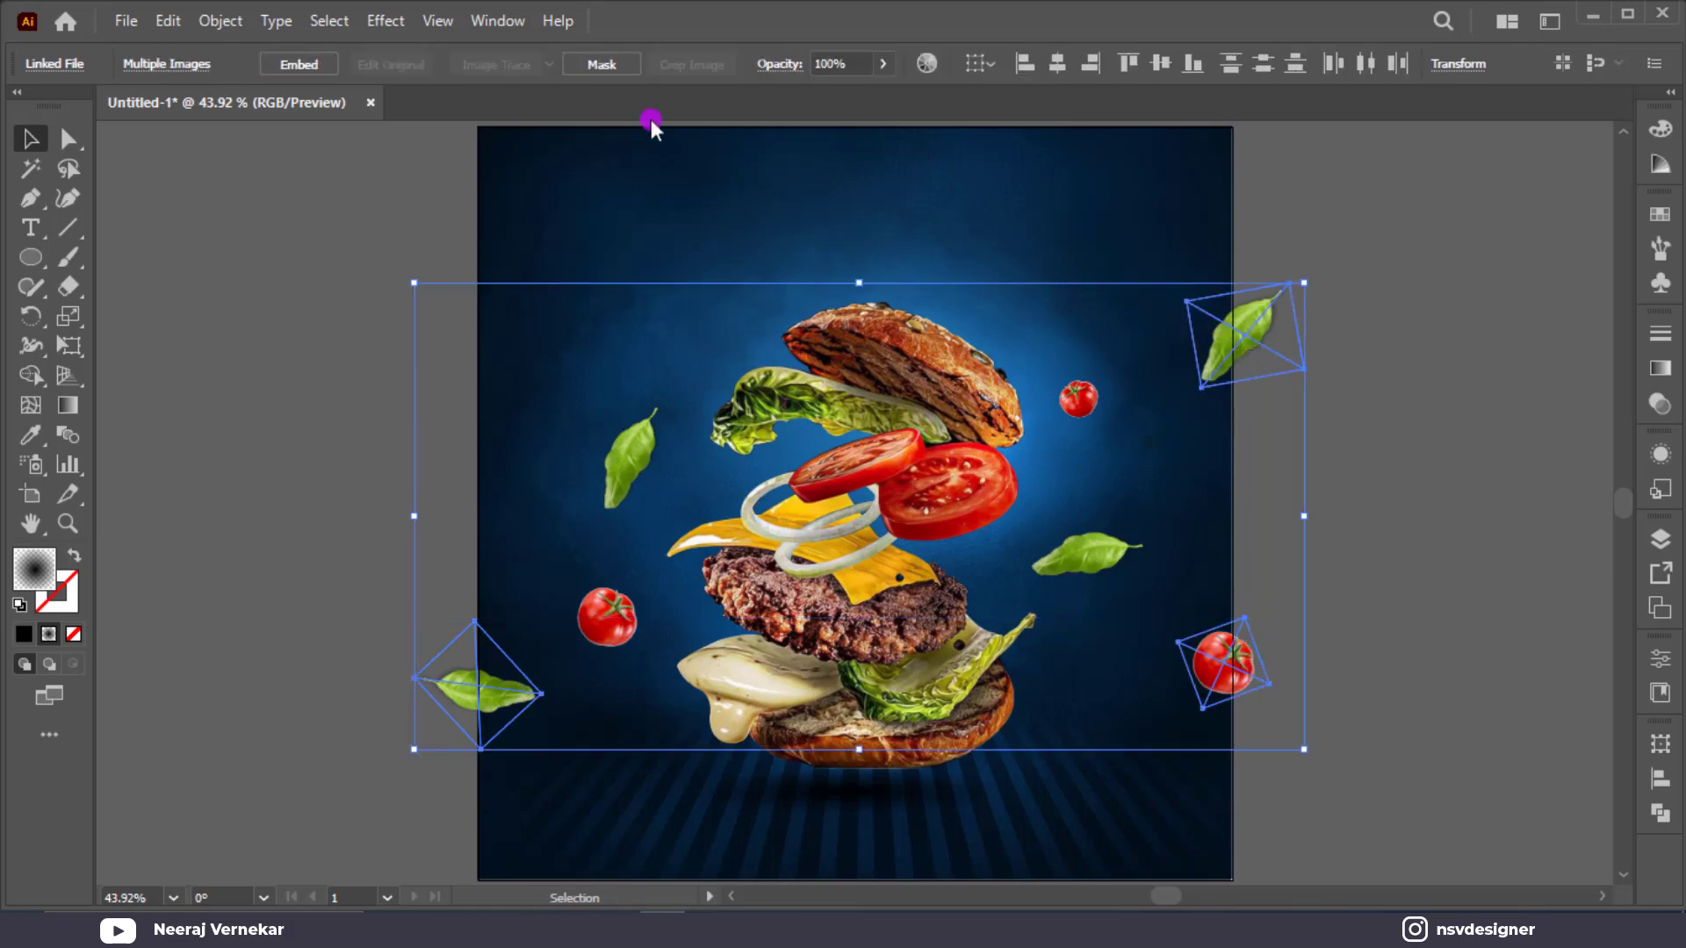
click(378, 22)
mouse_move(419, 301)
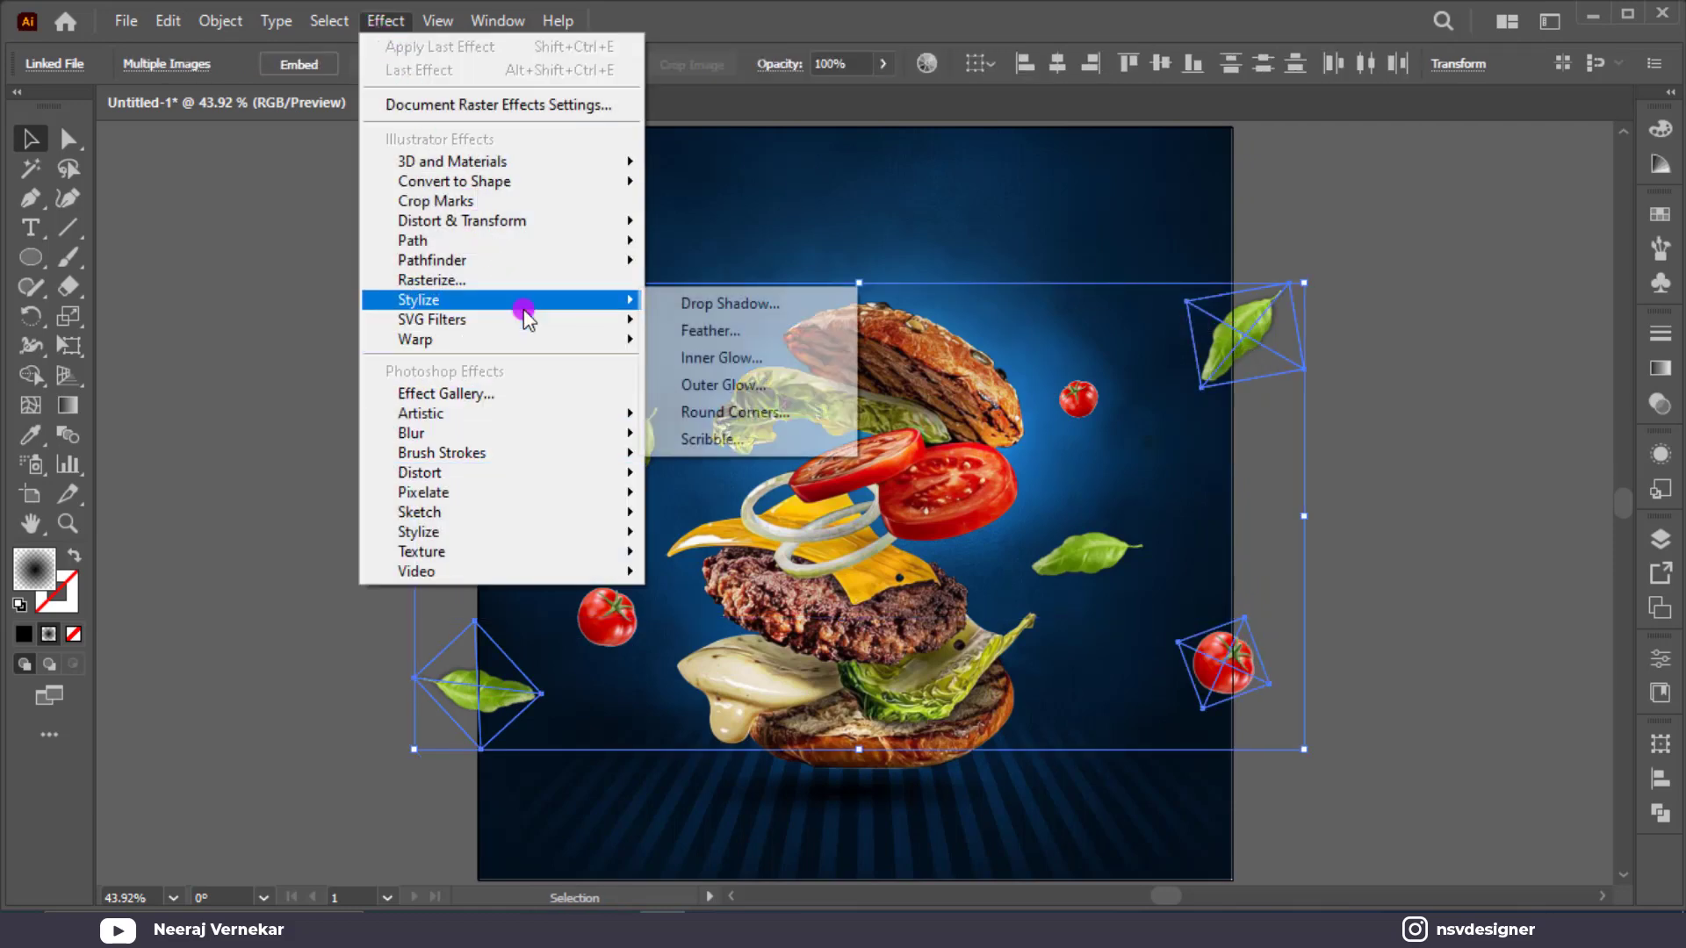
click(698, 430)
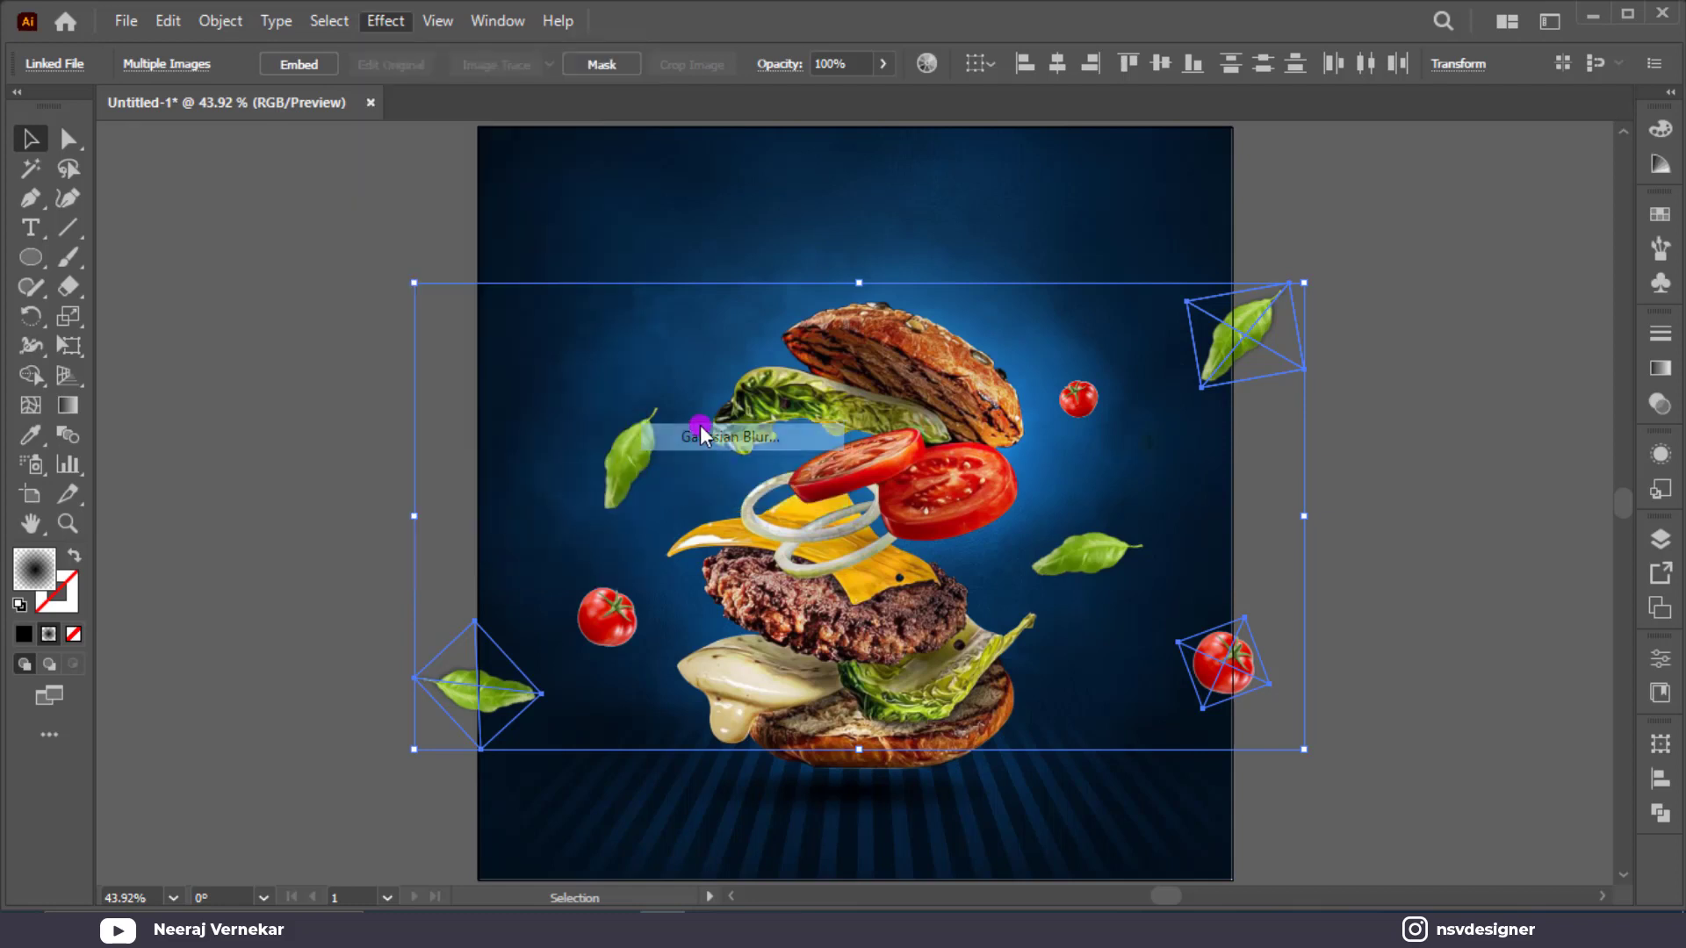
click(785, 434)
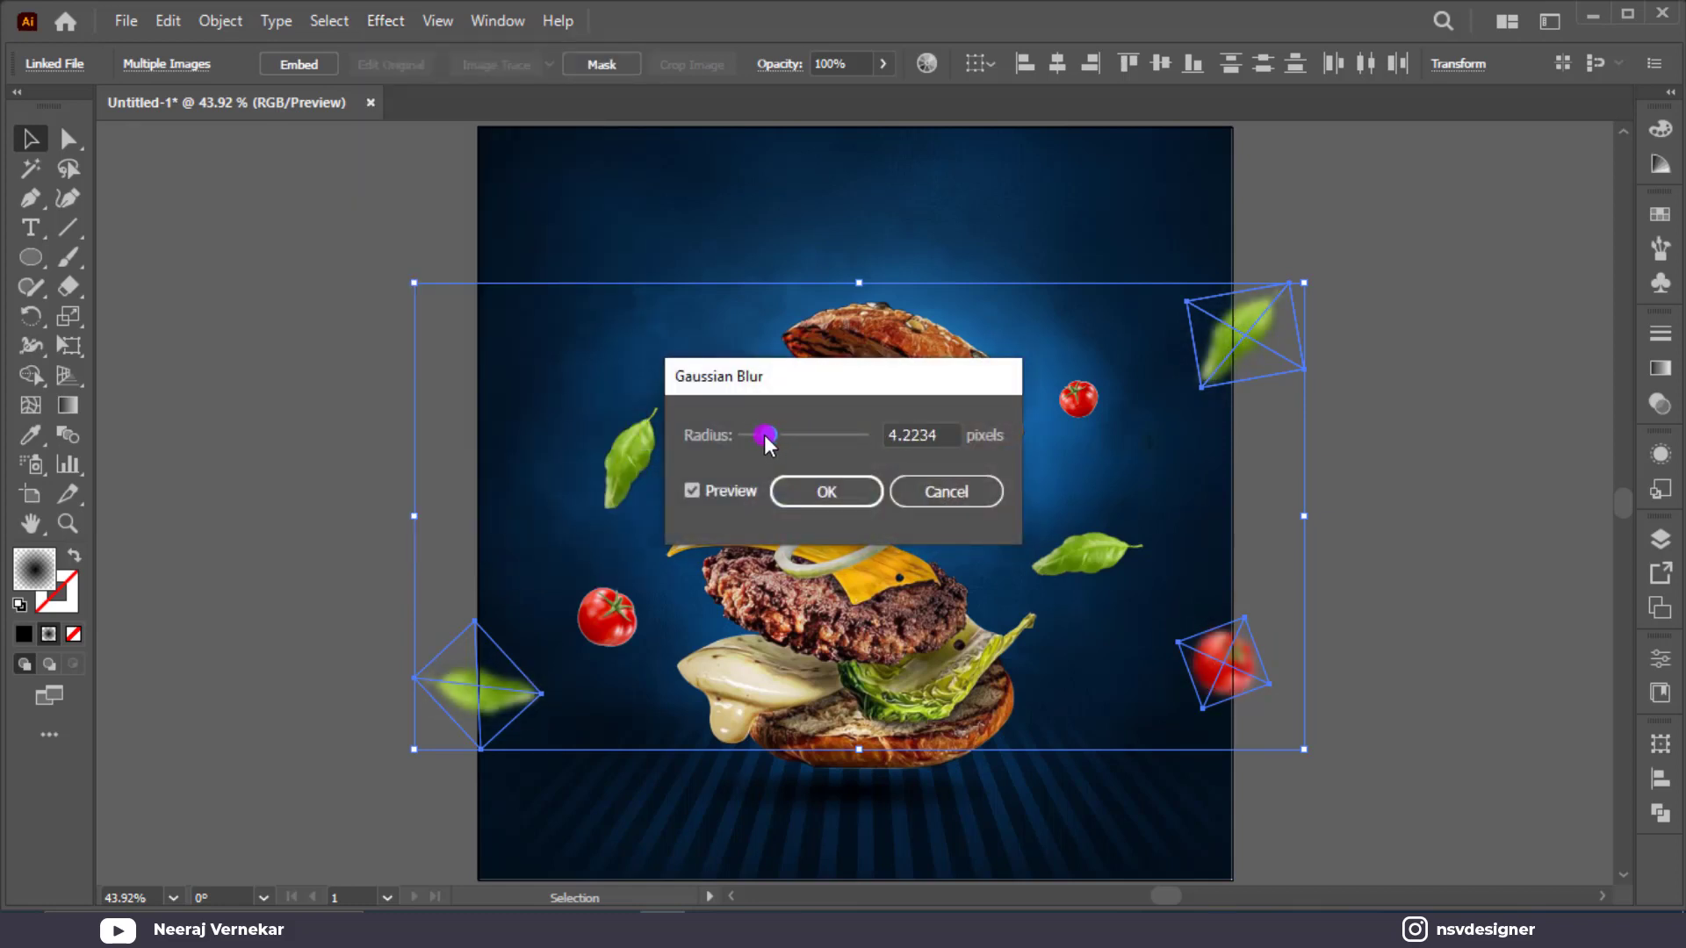
click(803, 488)
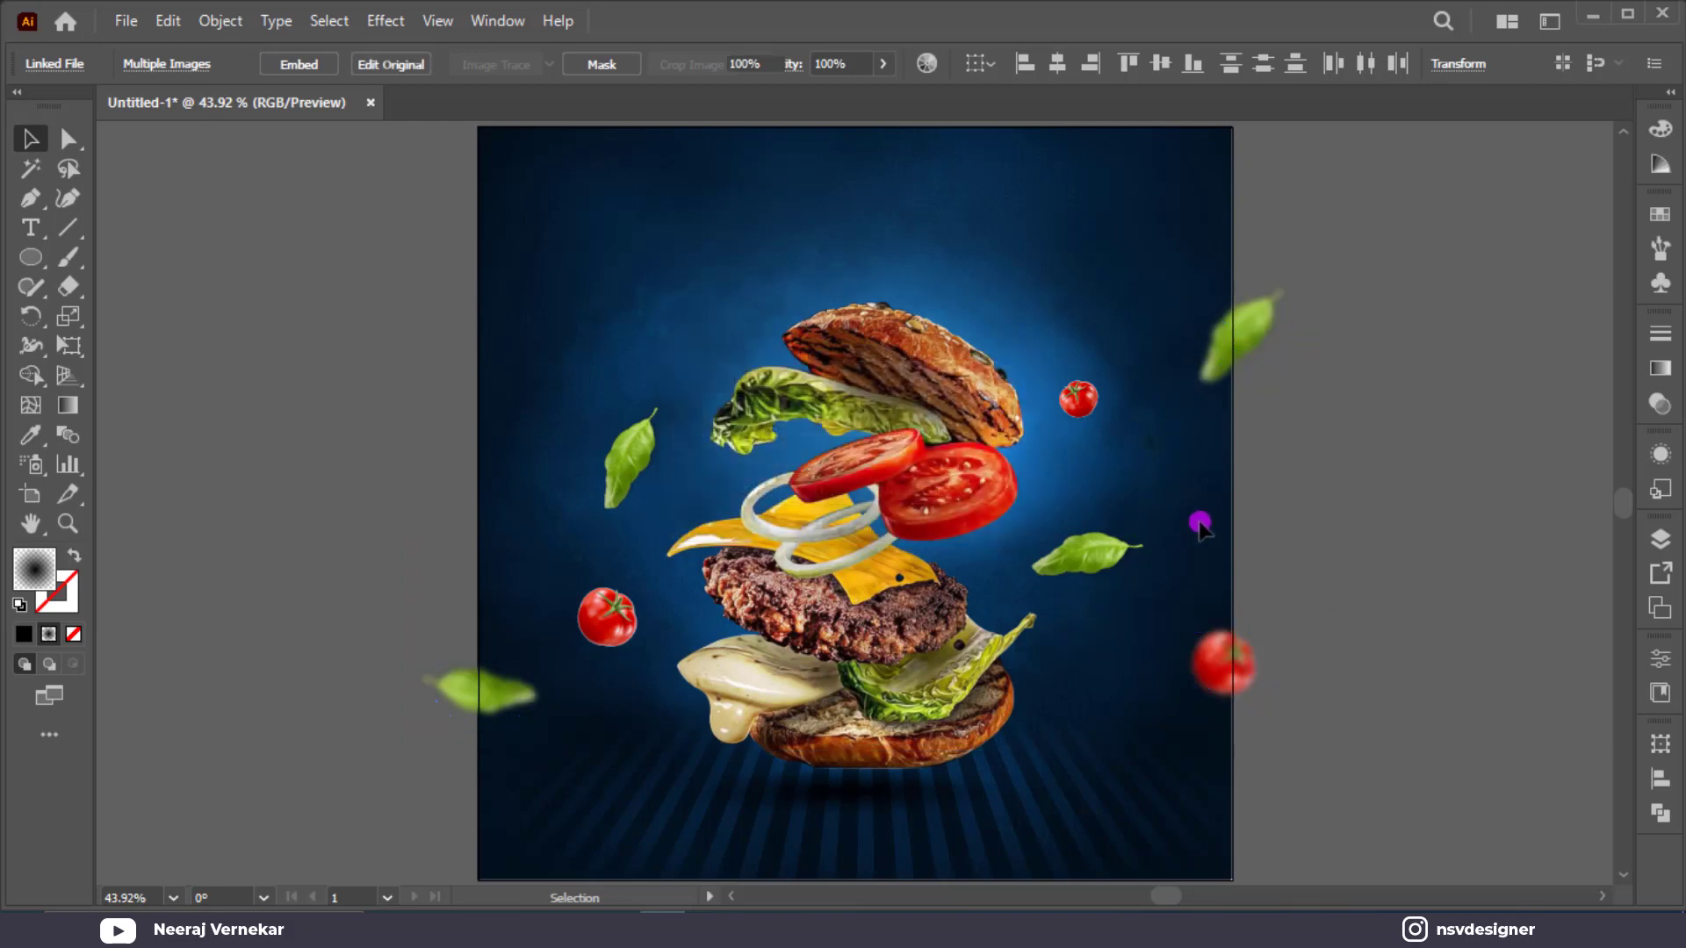
click(1197, 519)
click(498, 715)
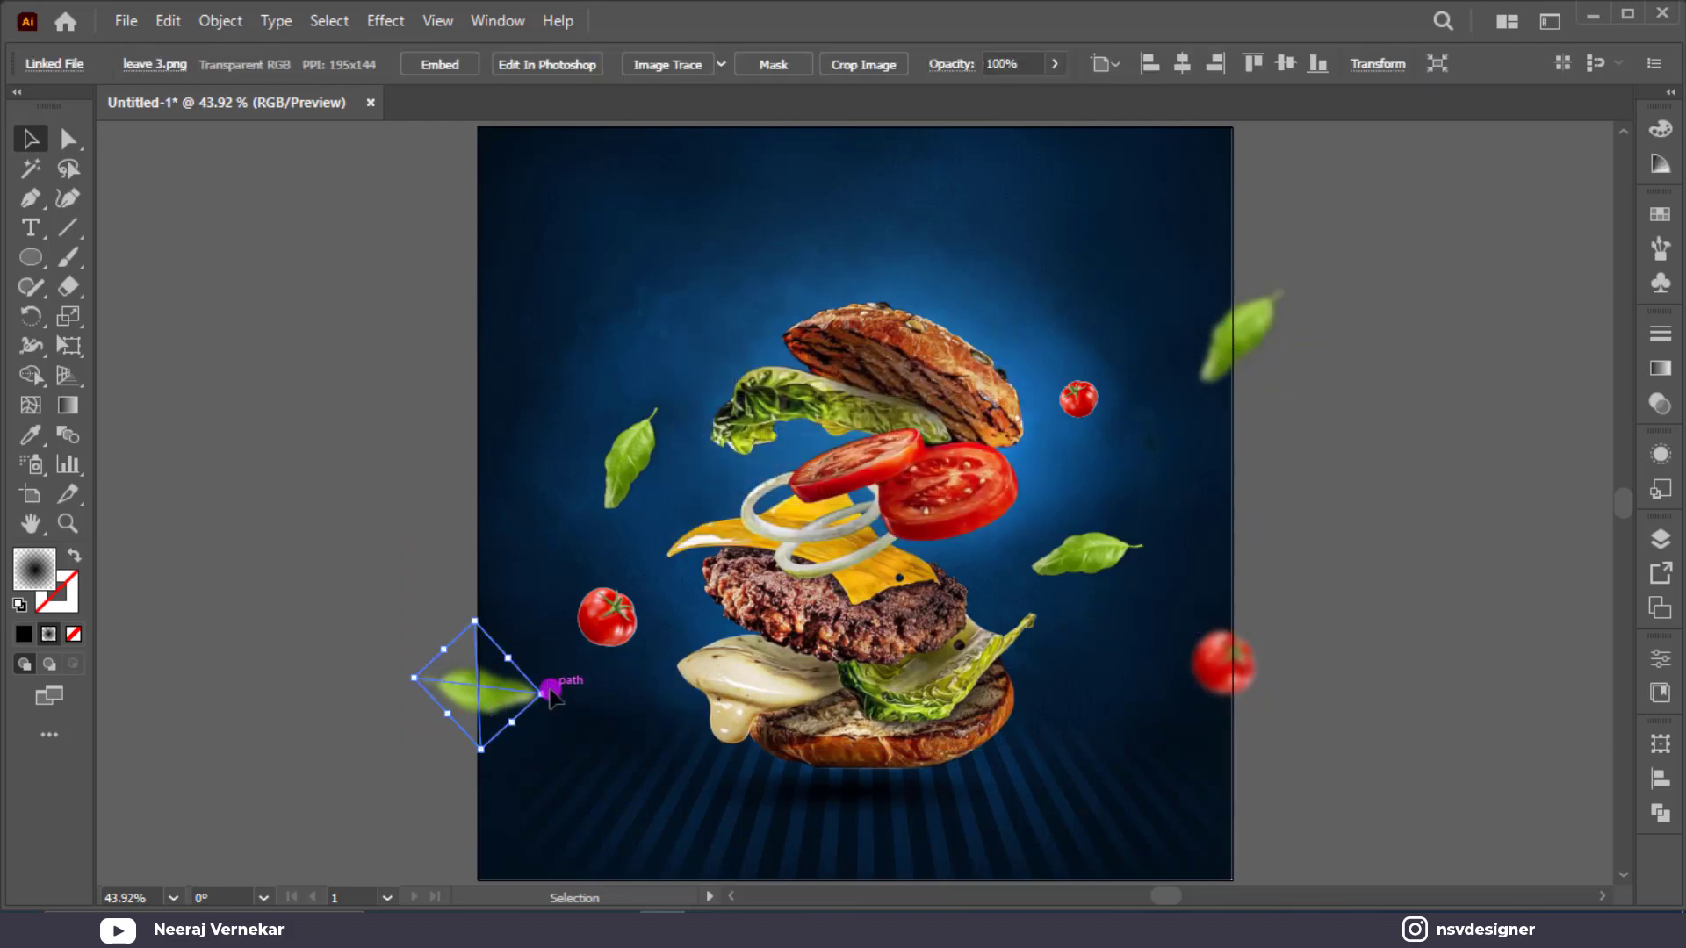
Step: Enlarge the bottom-left leaf and shrink the leaf left of the burger
click(527, 700)
drag(528, 700, 553, 714)
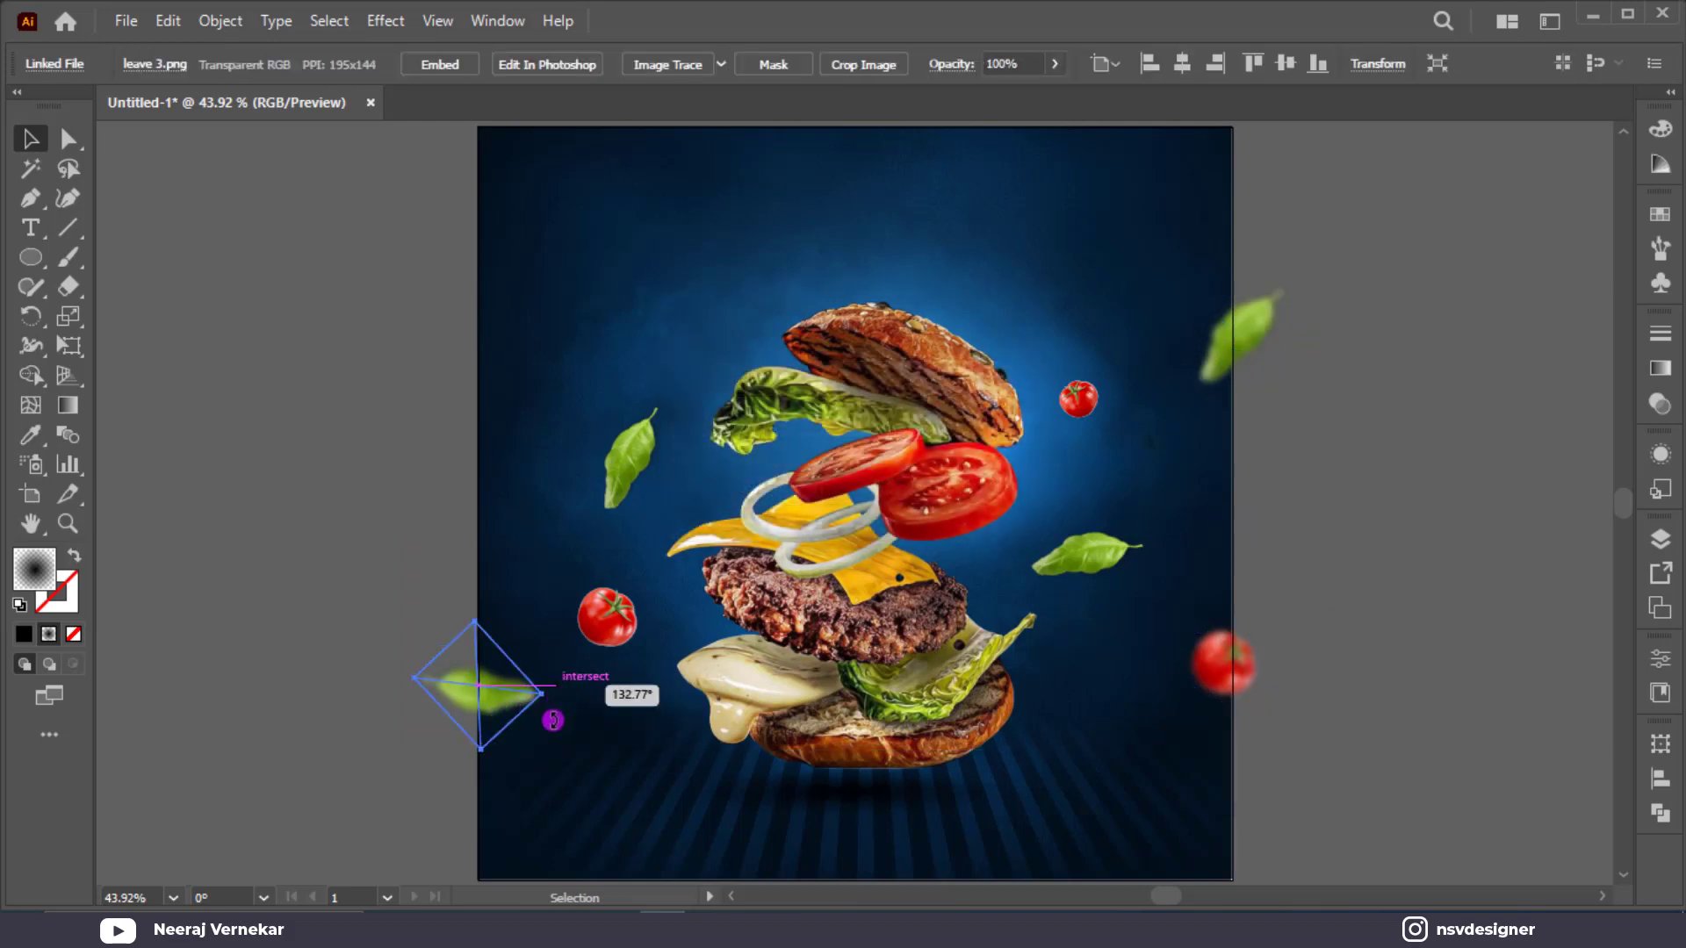
click(343, 527)
click(615, 474)
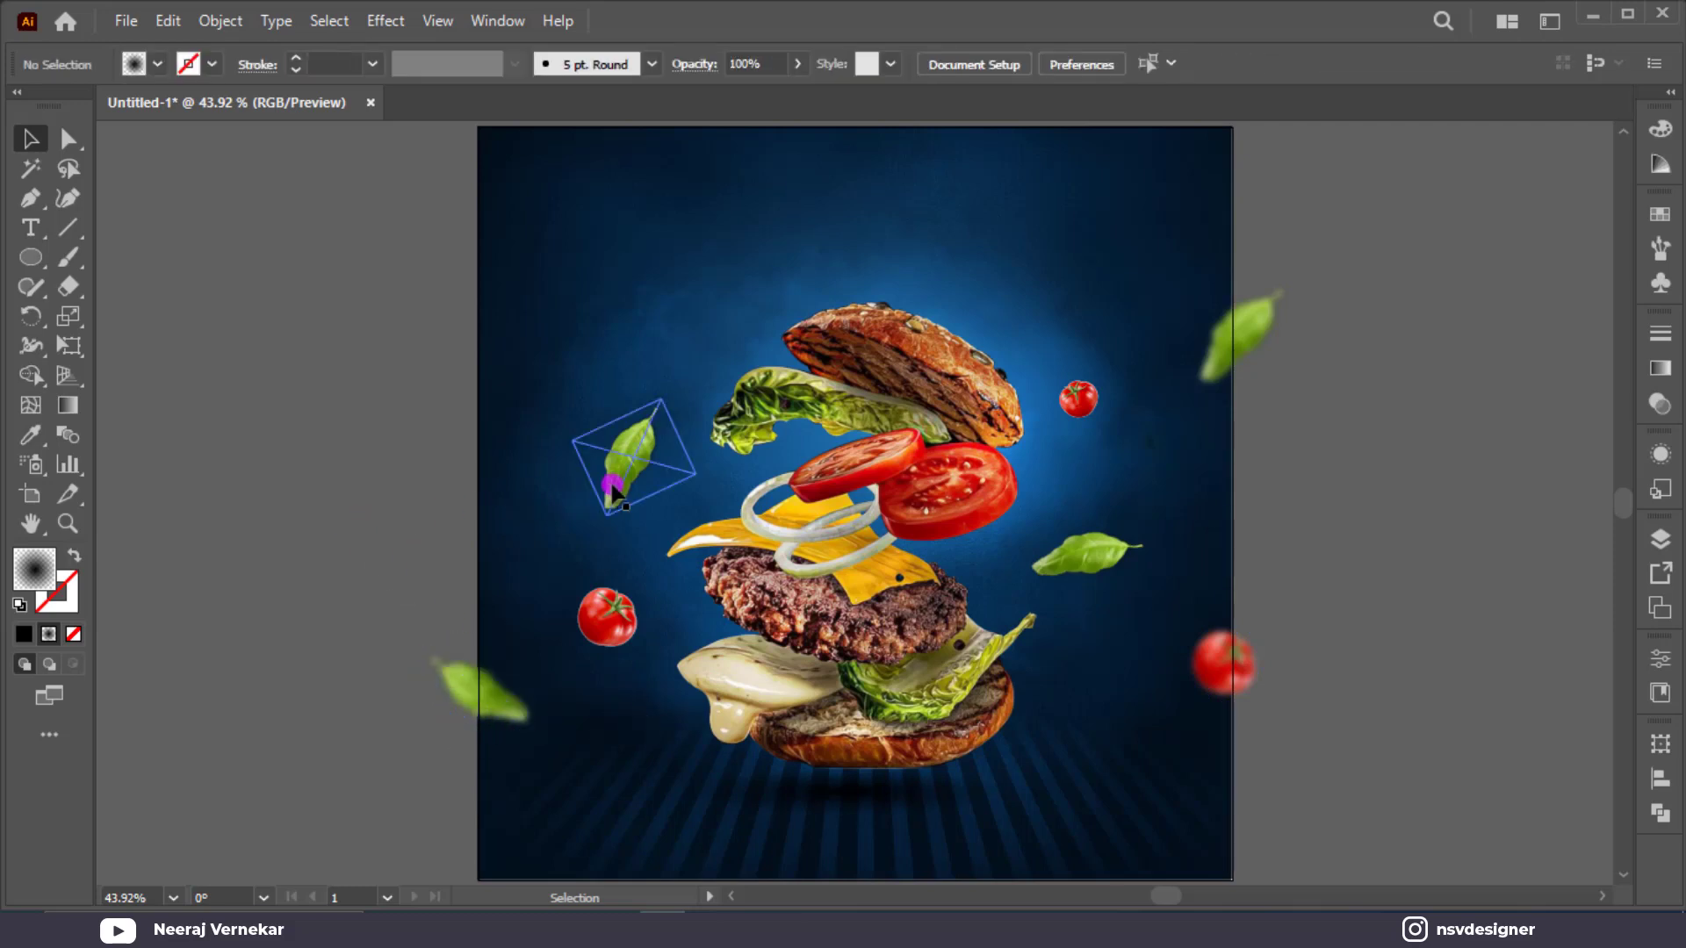
mouse_move(637, 421)
mouse_down()
mouse_move(679, 398)
mouse_move(643, 458)
mouse_move(656, 452)
mouse_up()
click(576, 402)
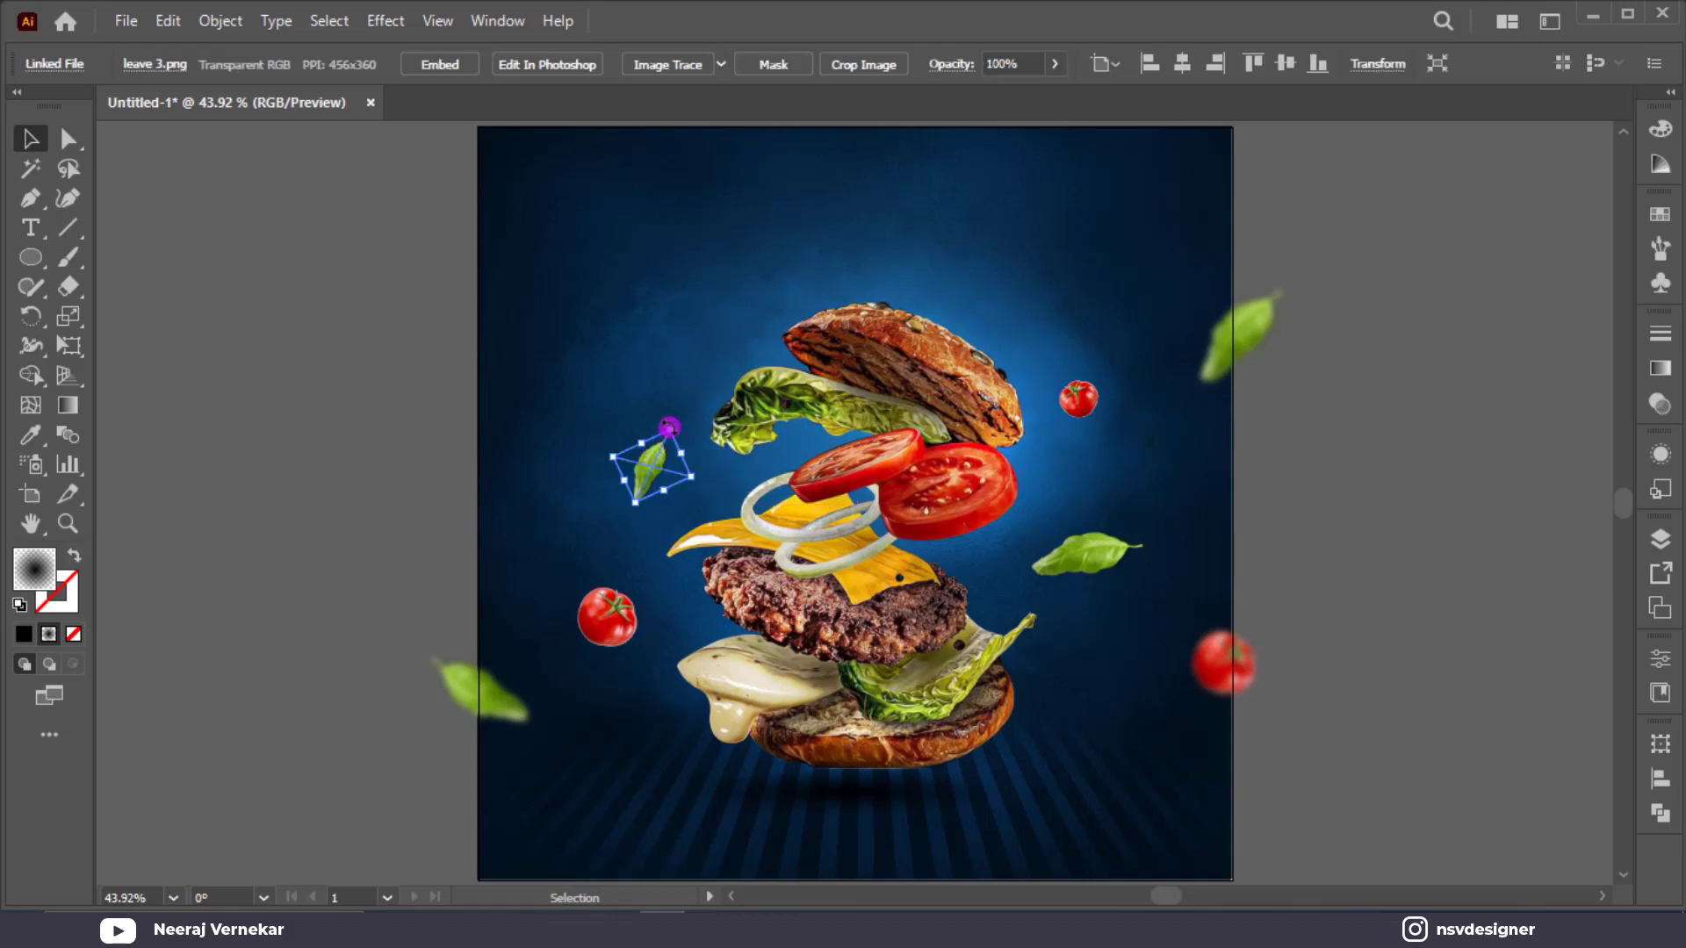
click(475, 373)
Step: Nudge the left tomato slightly lower, then select the small leaf and upper tomato
click(1136, 569)
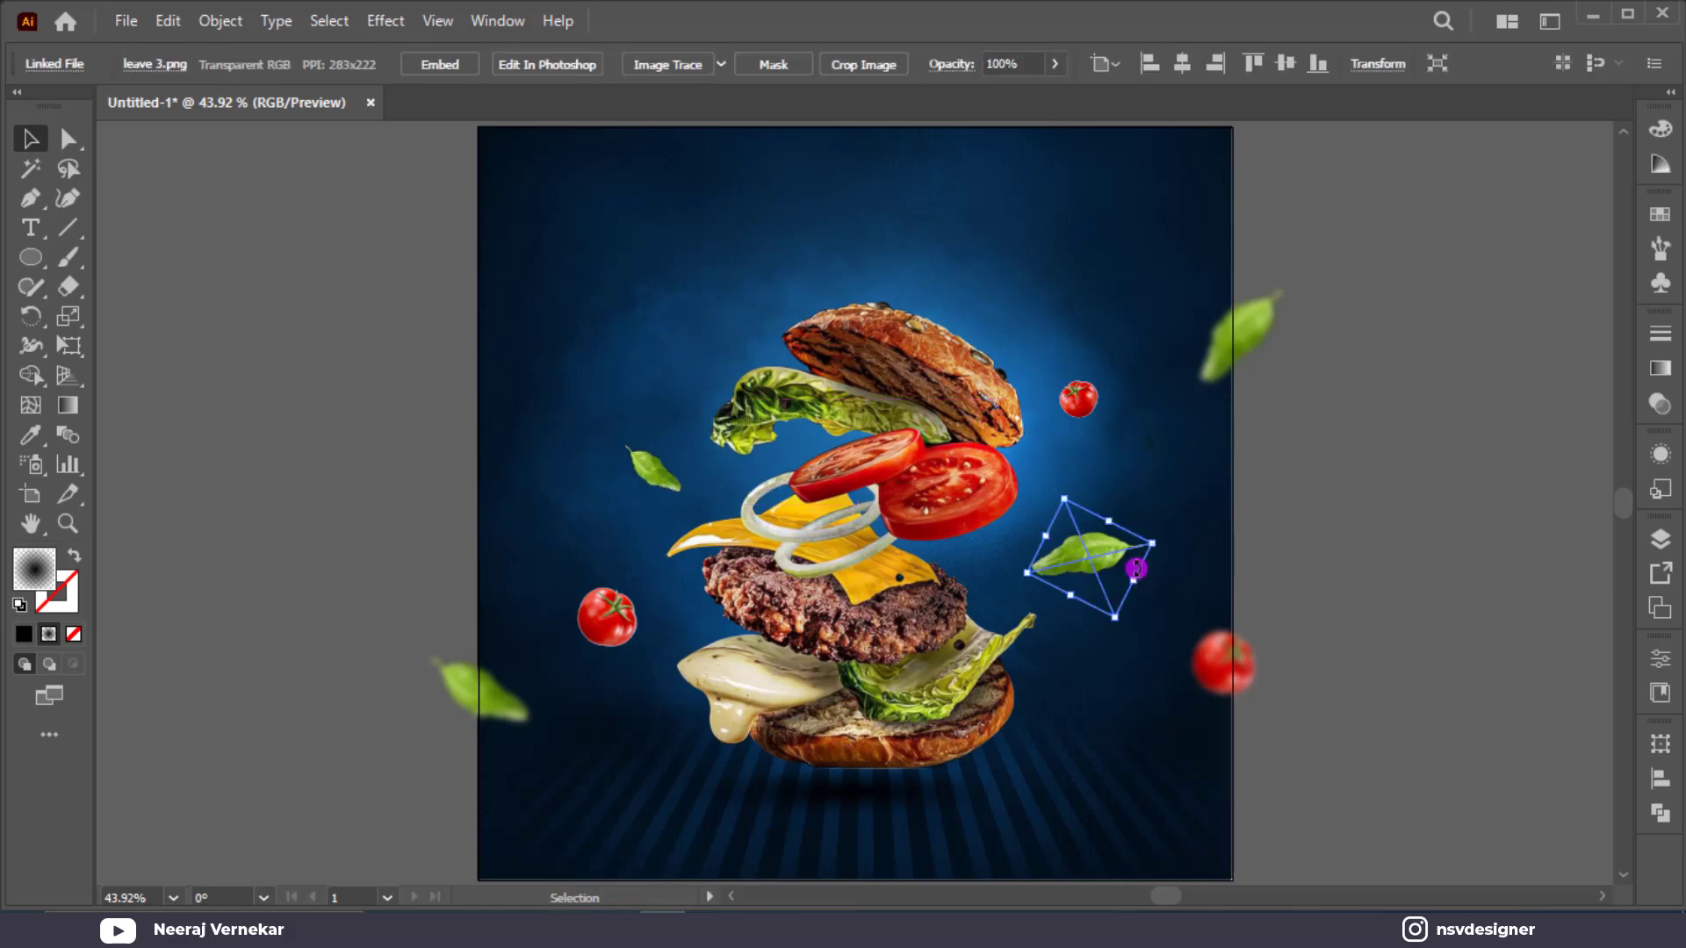
click(646, 606)
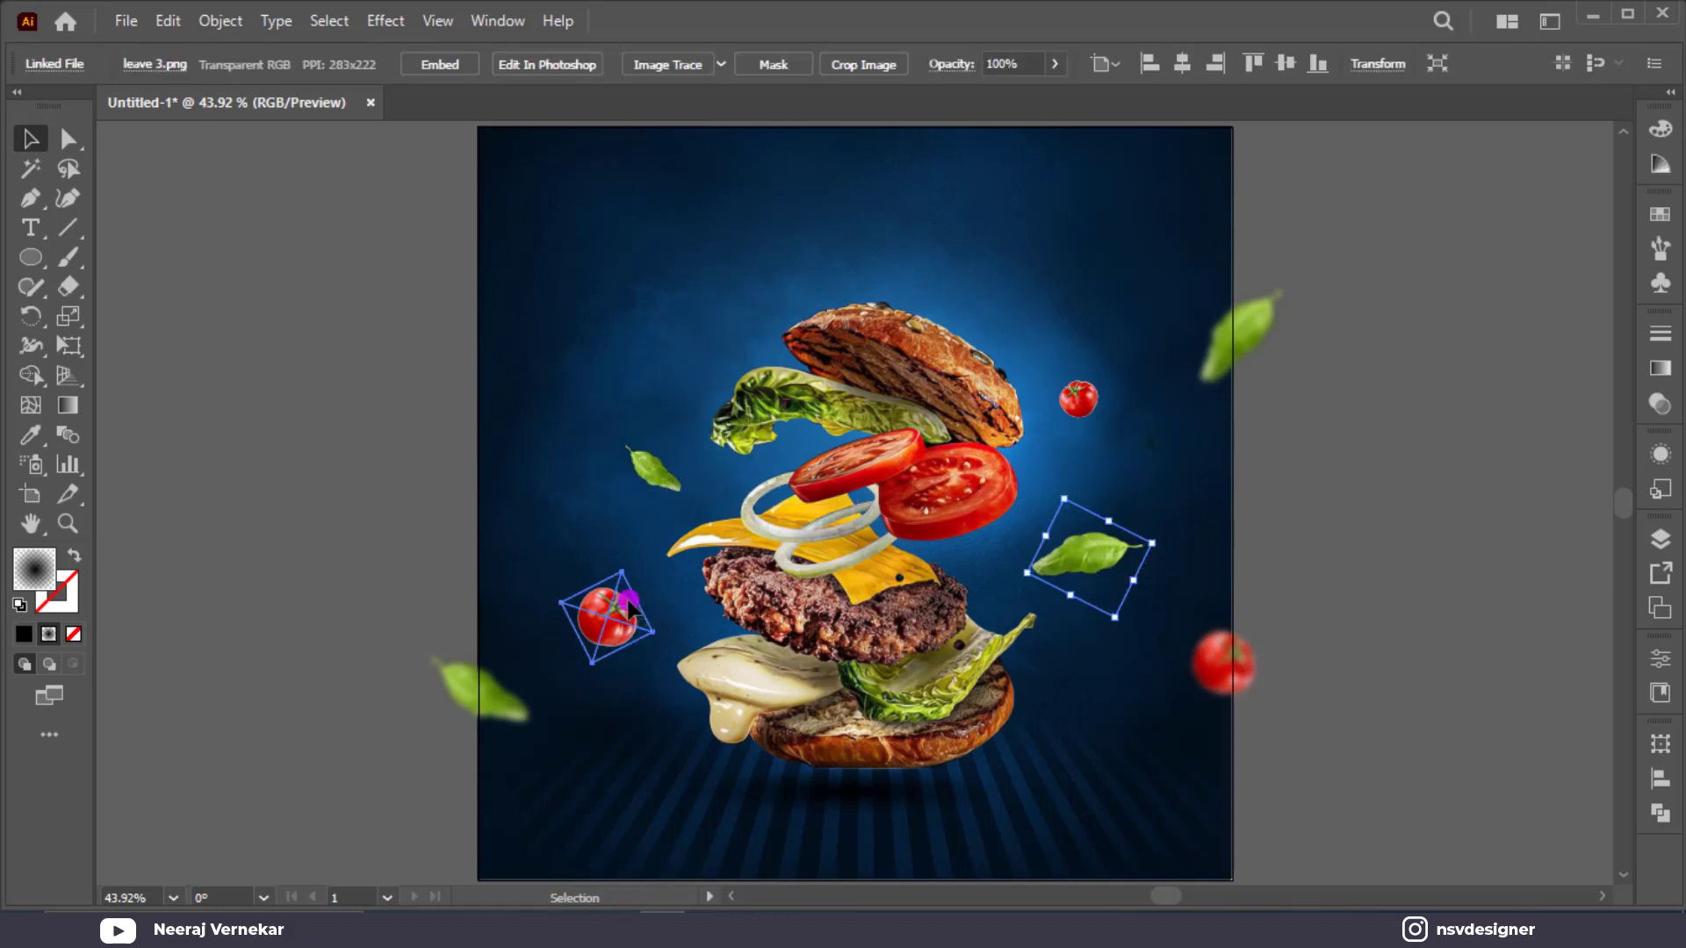
drag(650, 628, 658, 634)
shift+click(654, 468)
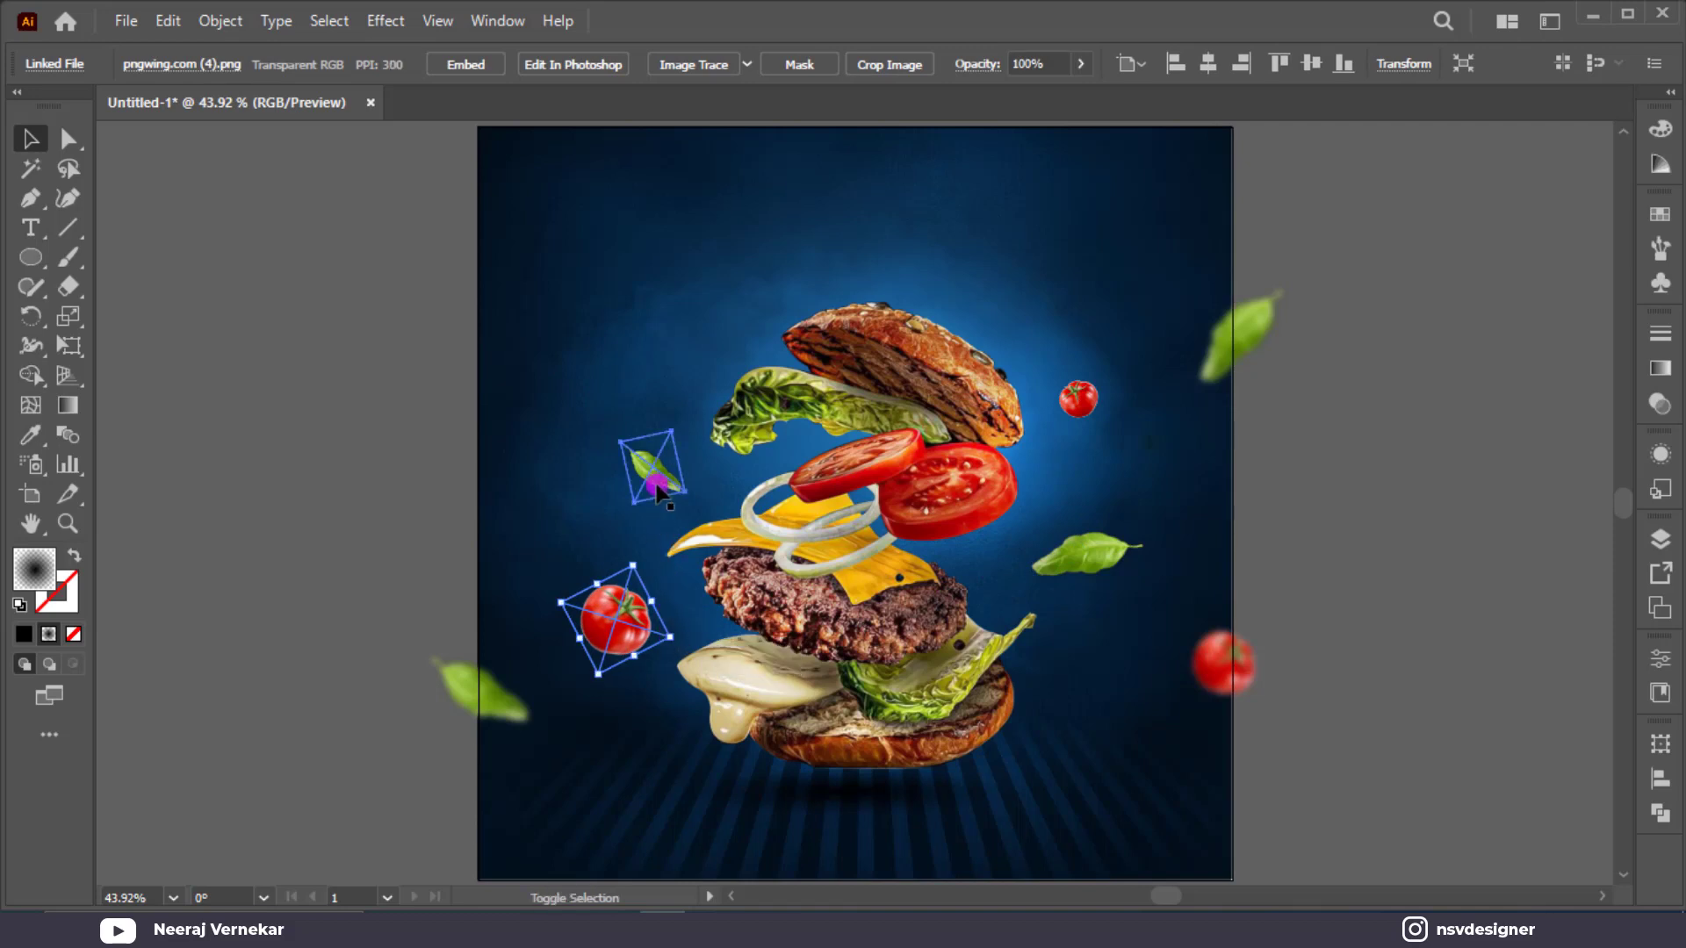
shift+click(1079, 399)
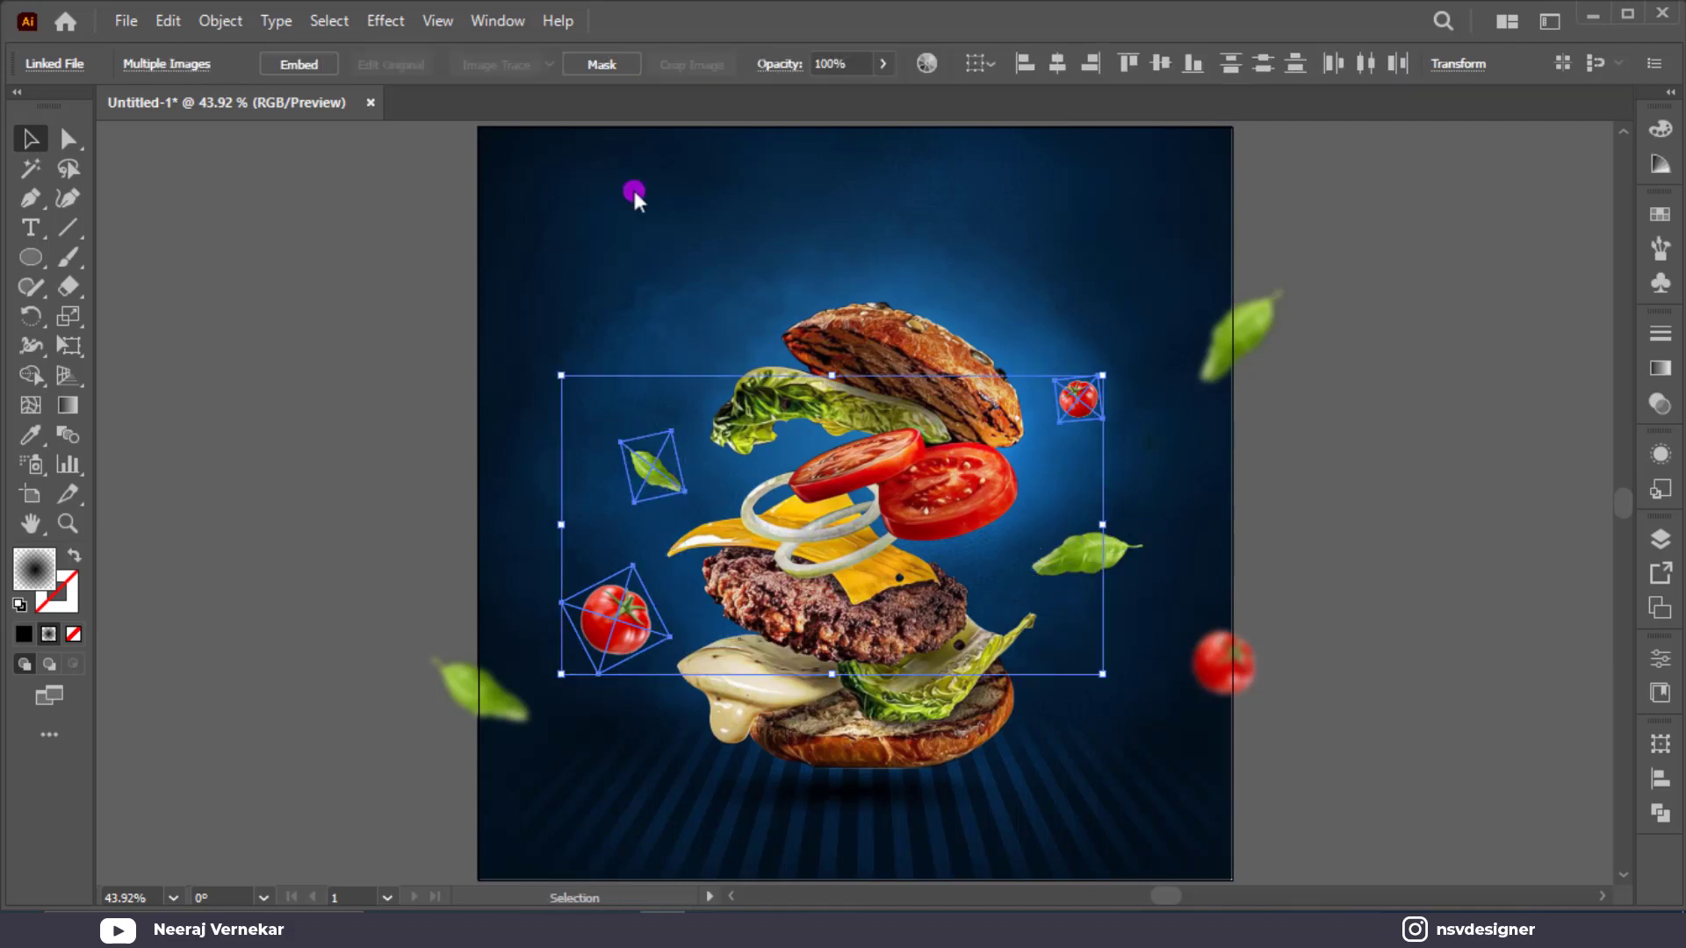
Step: Apply a Drop Shadow effect to the selected leaves and tomatoes beside the burger
click(386, 20)
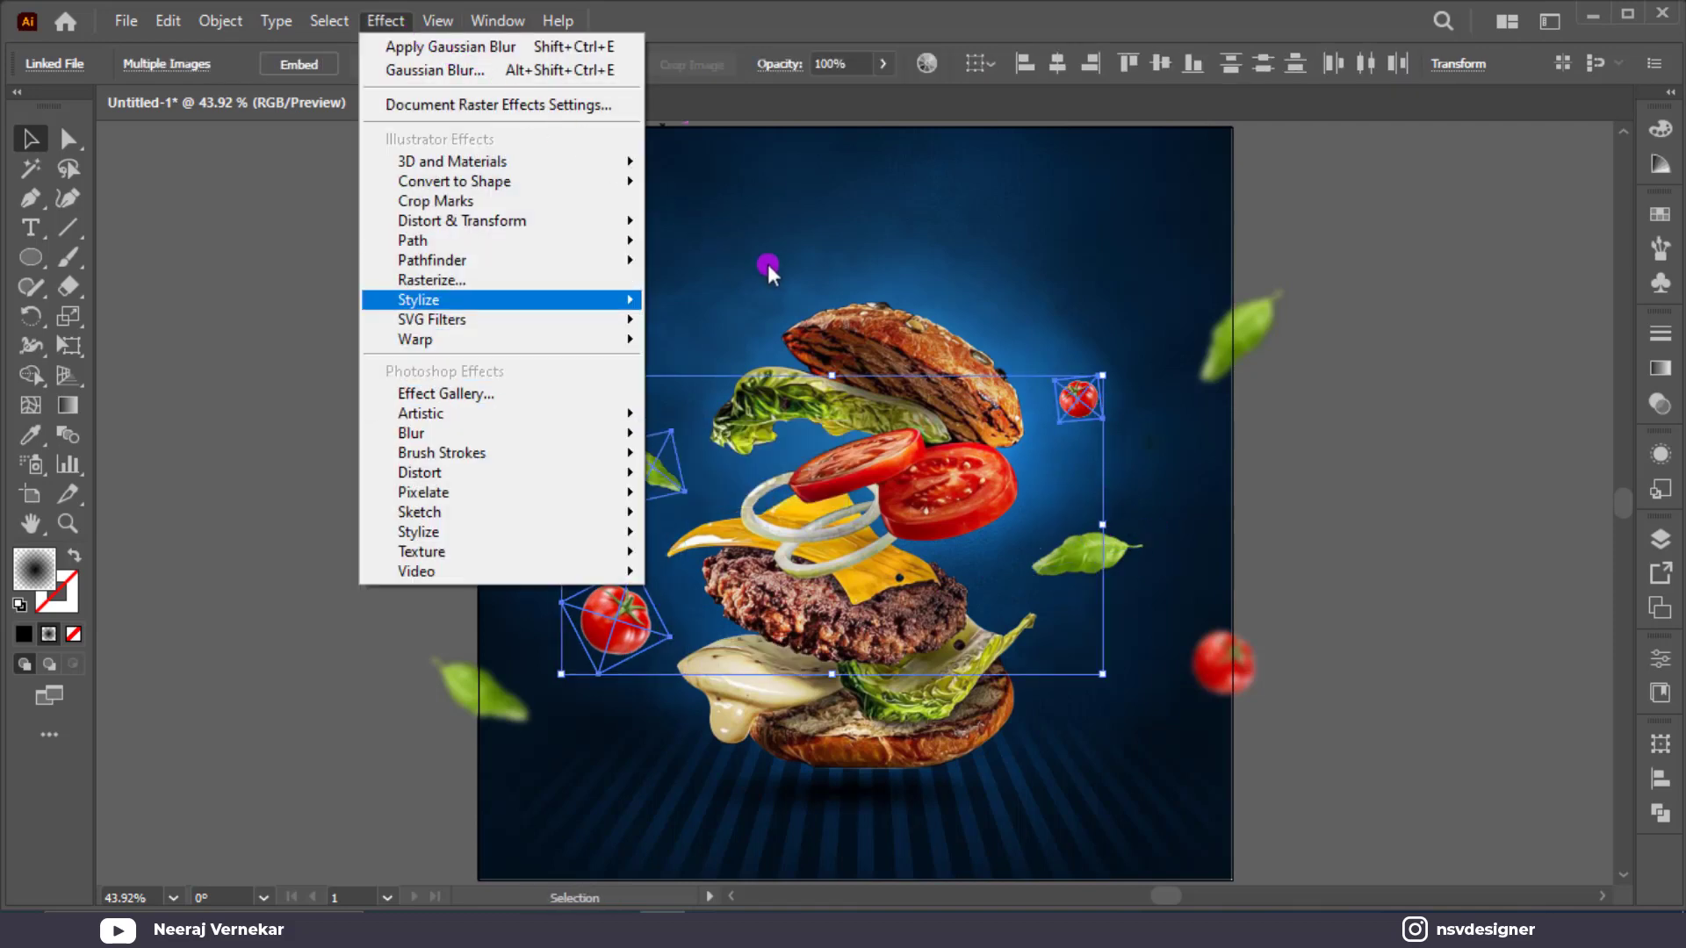
click(809, 292)
click(1323, 572)
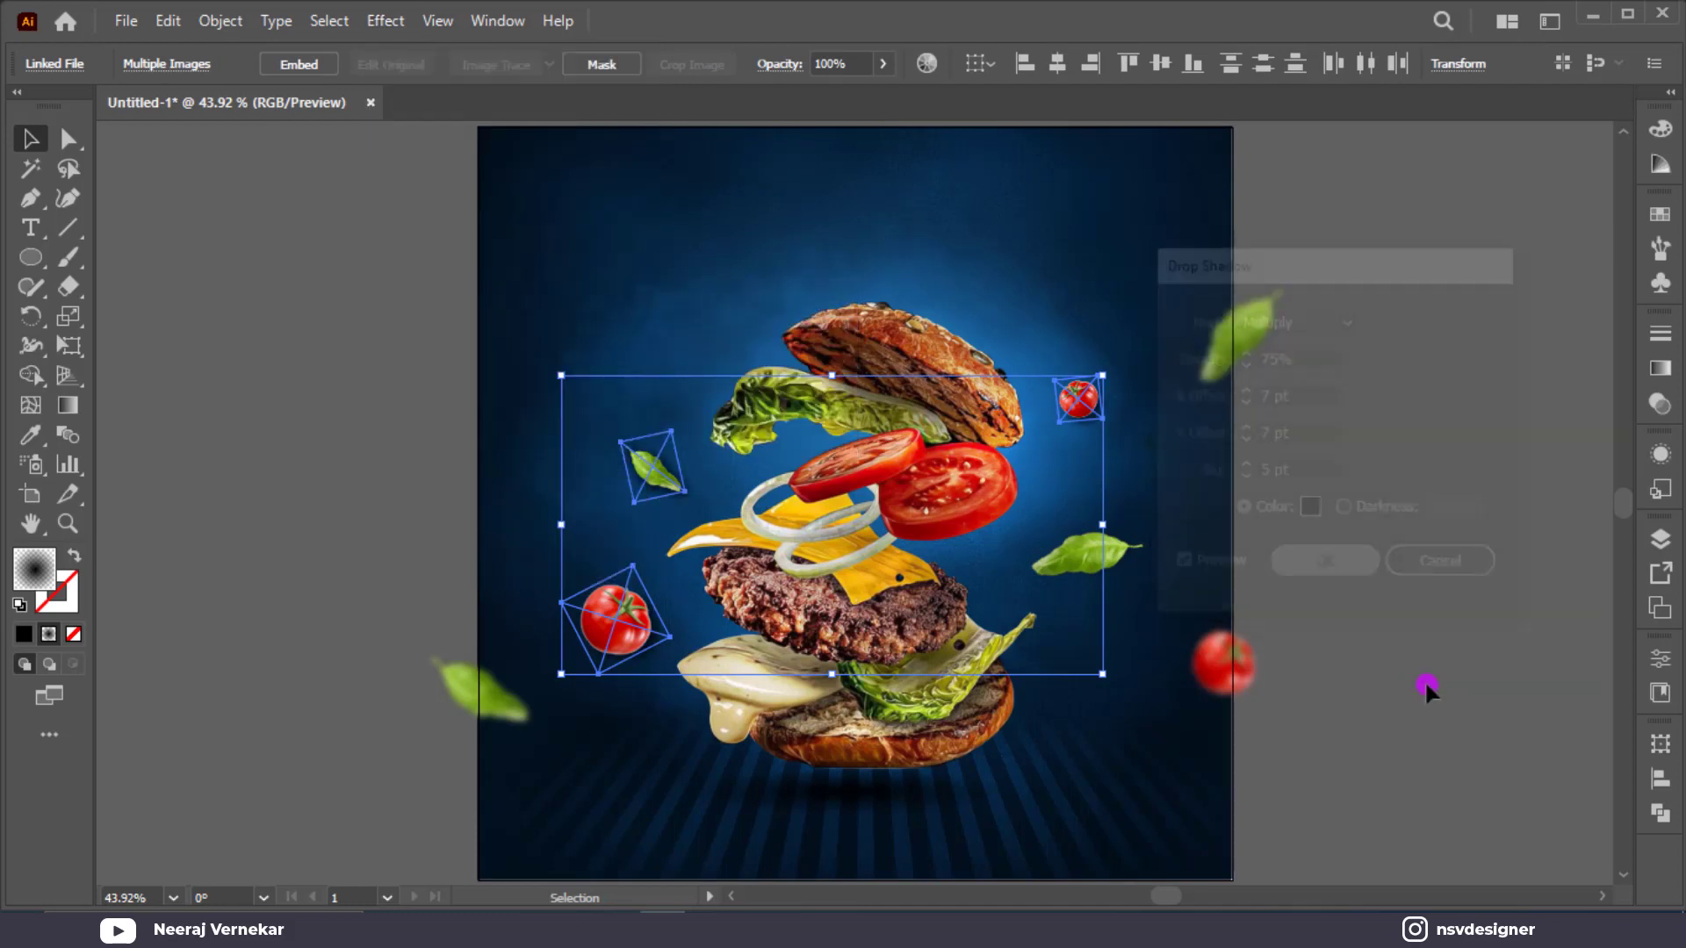
click(1411, 619)
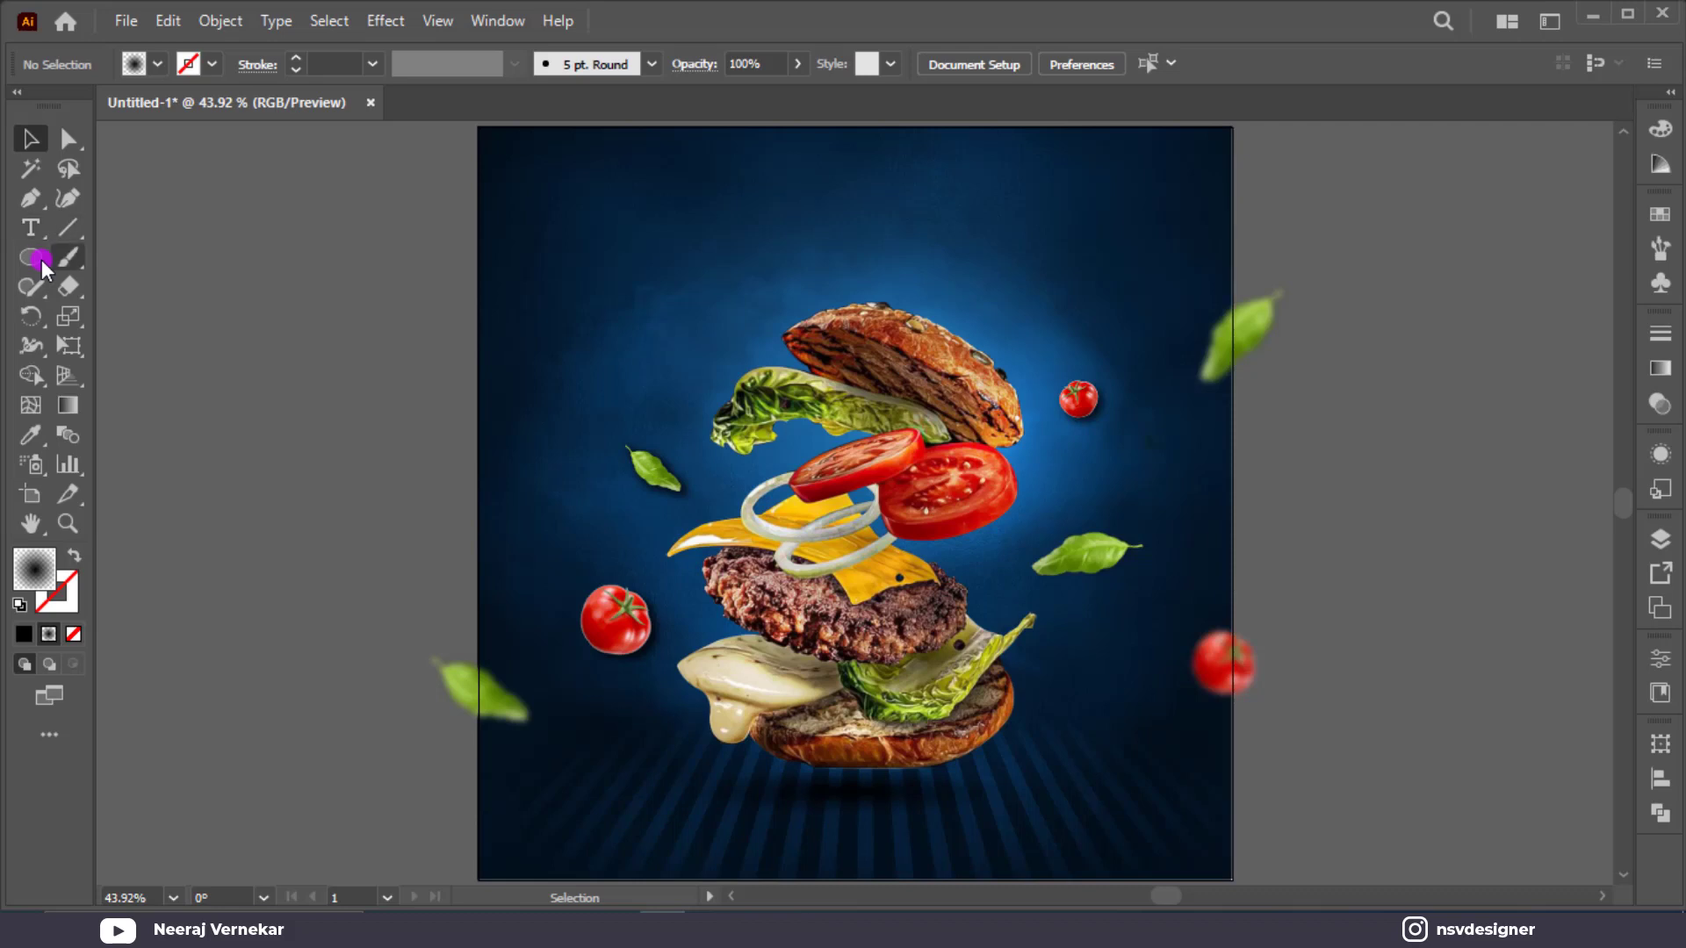
Step: Create a brown 1000 pt square rectangle centred on the artboard
drag(41, 260, 132, 262)
key(ctrl+a)
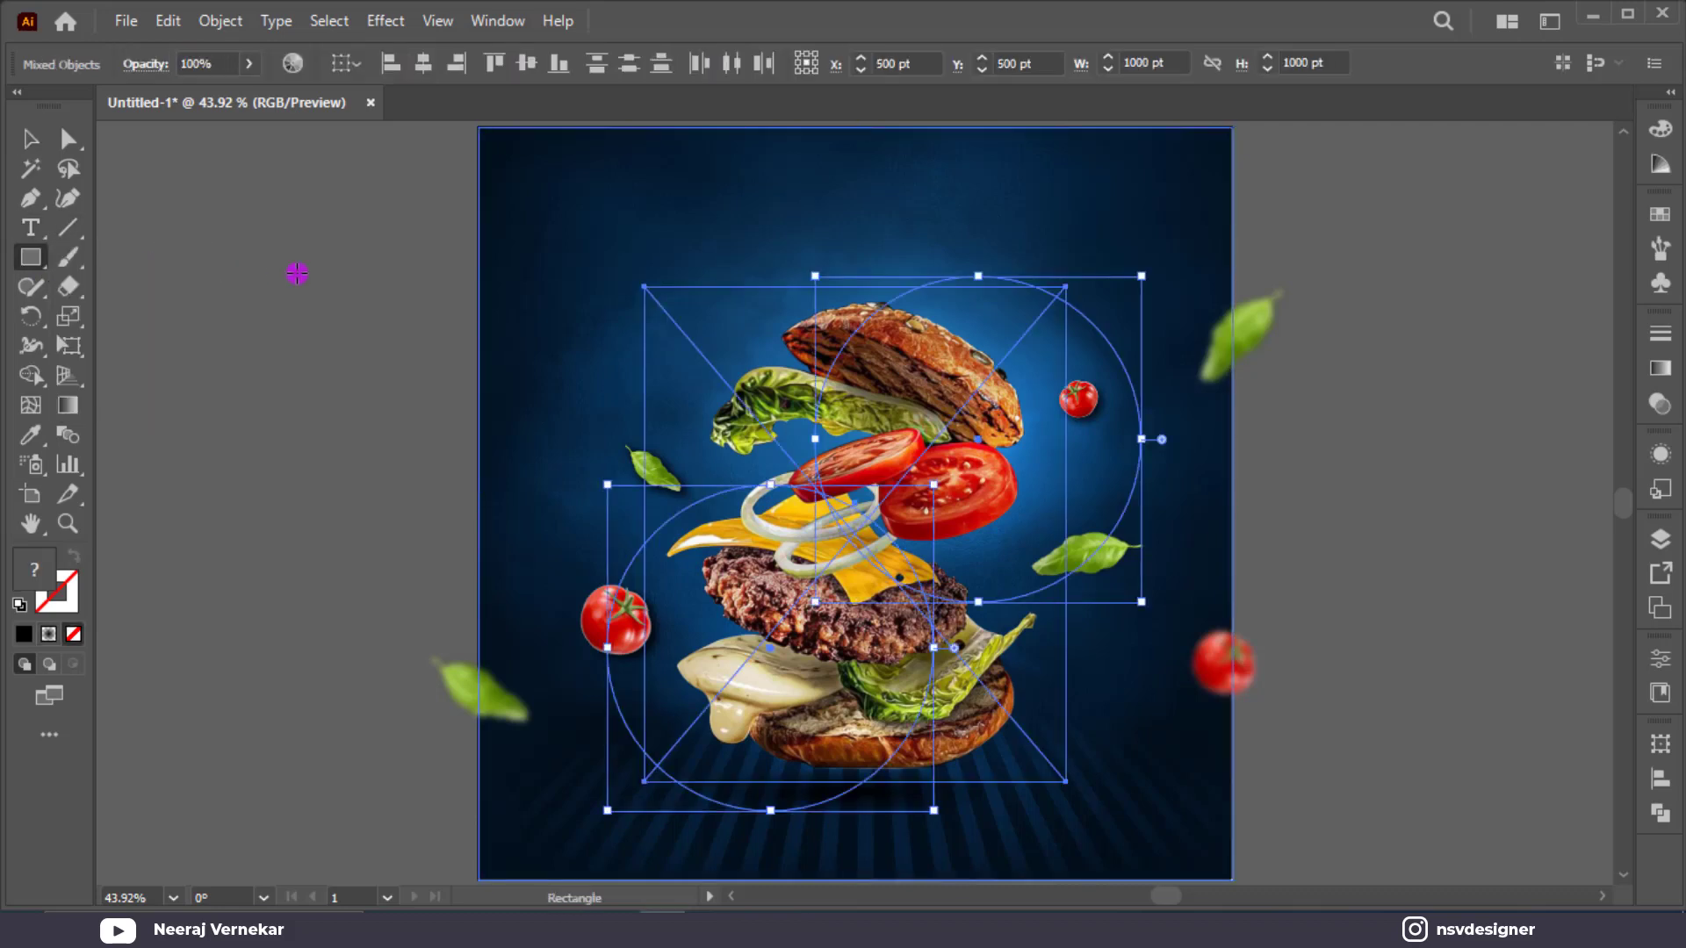
click(297, 275)
click(767, 504)
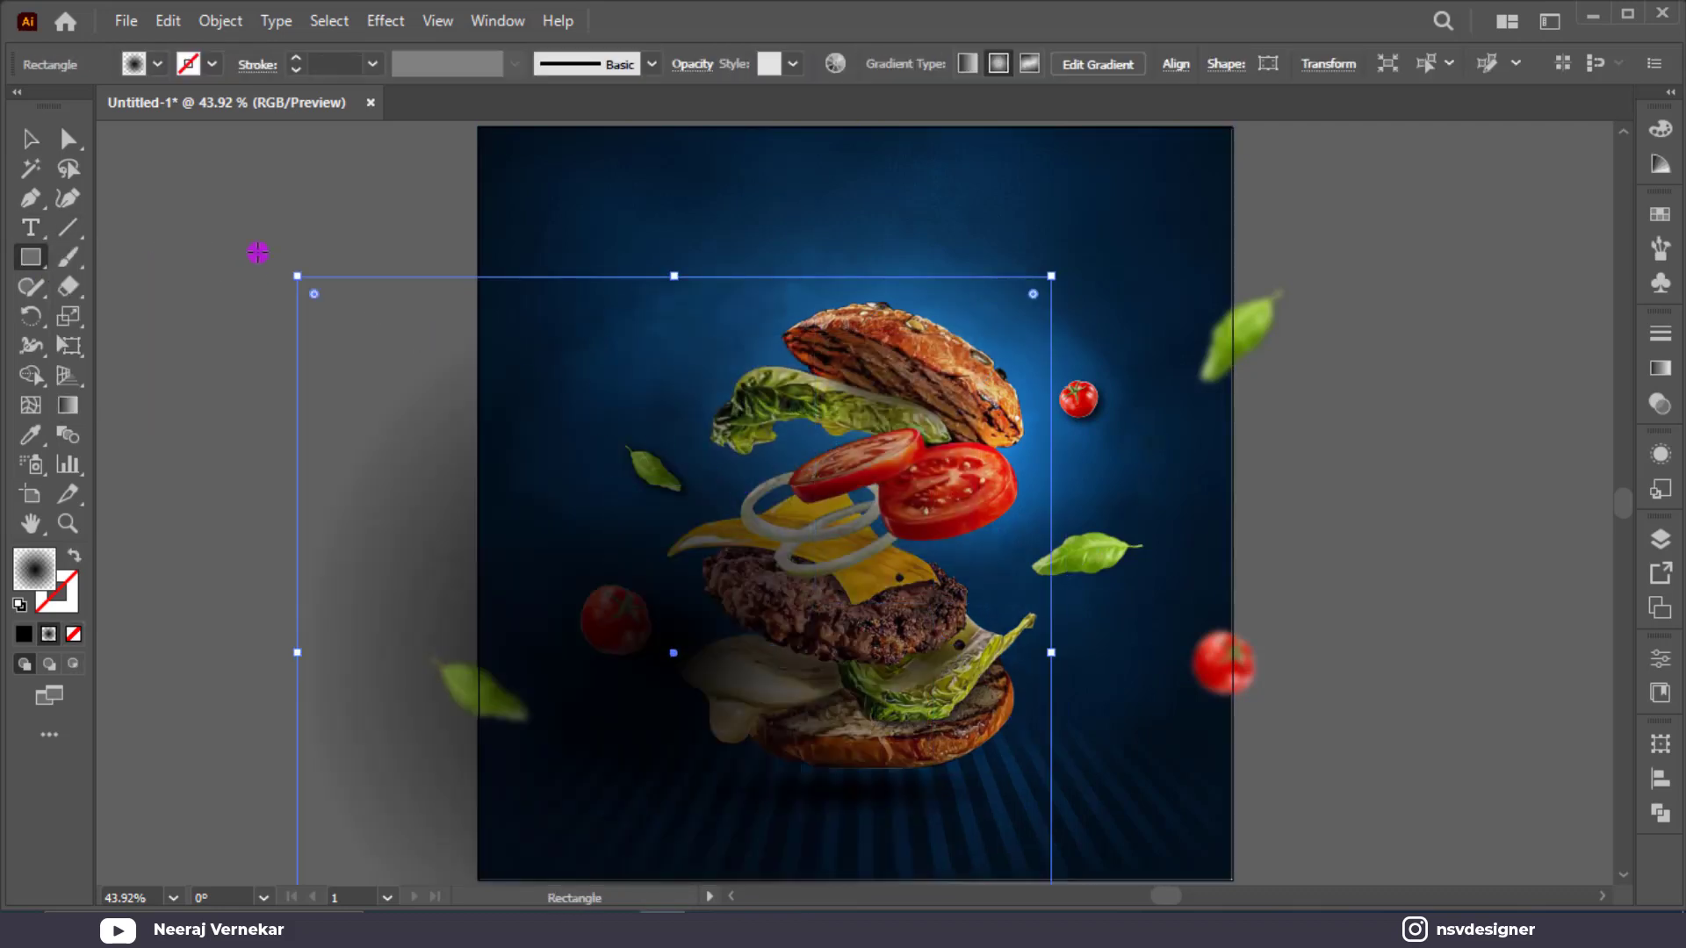
click(140, 64)
click(201, 141)
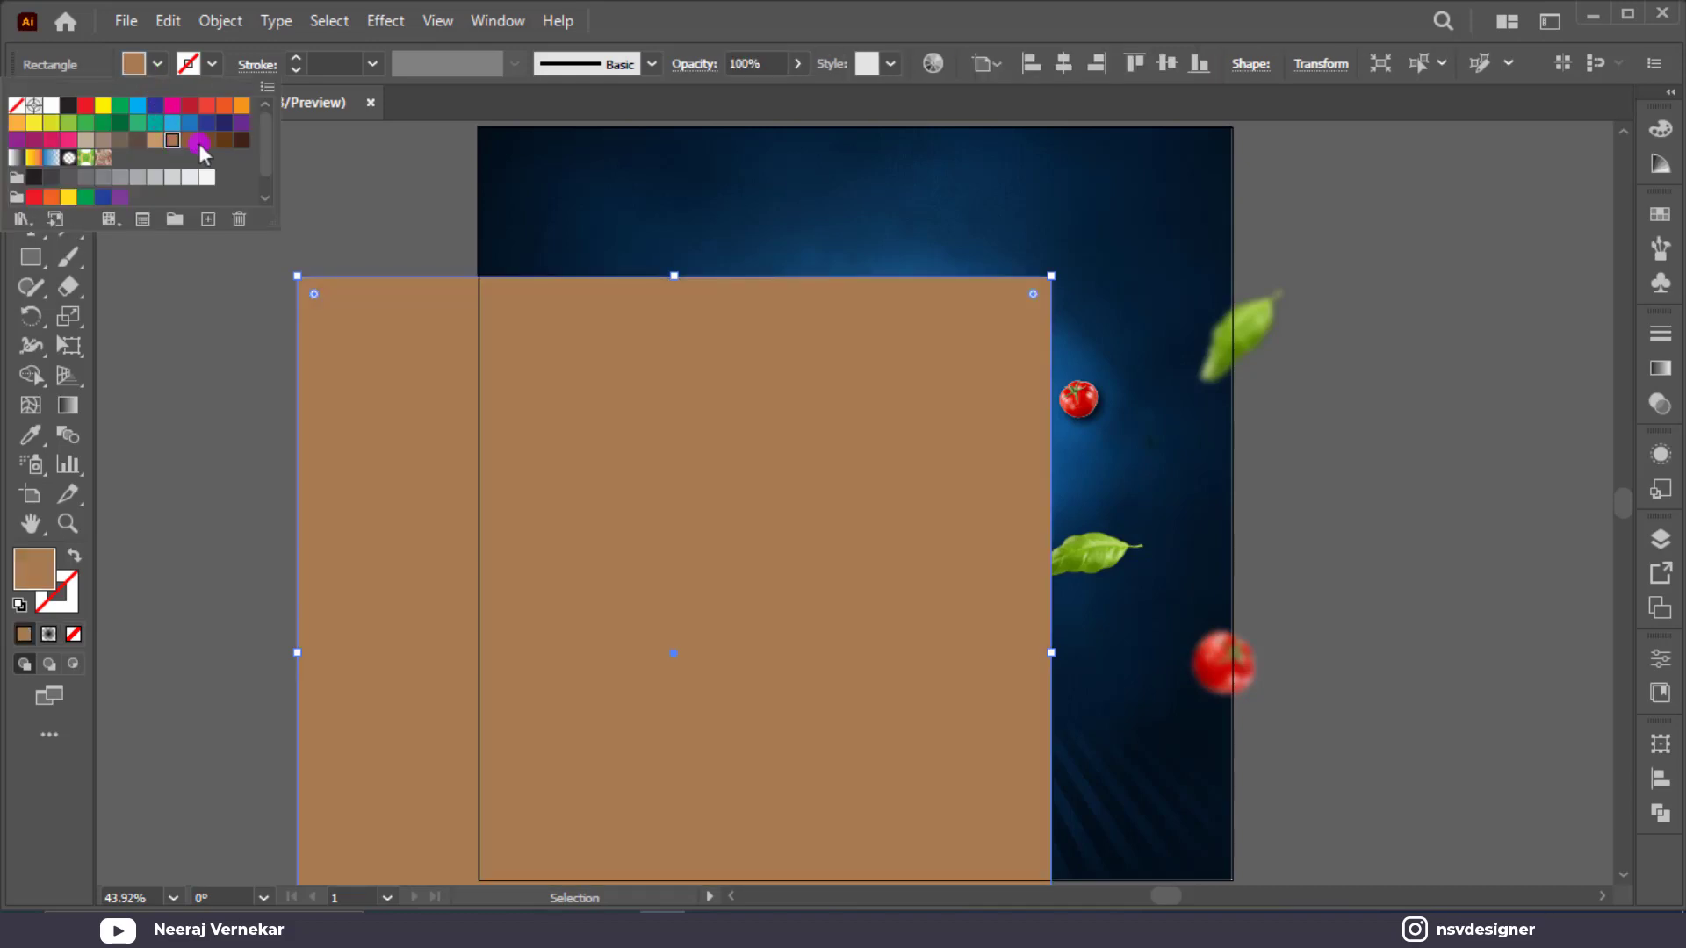
click(1064, 65)
click(1168, 65)
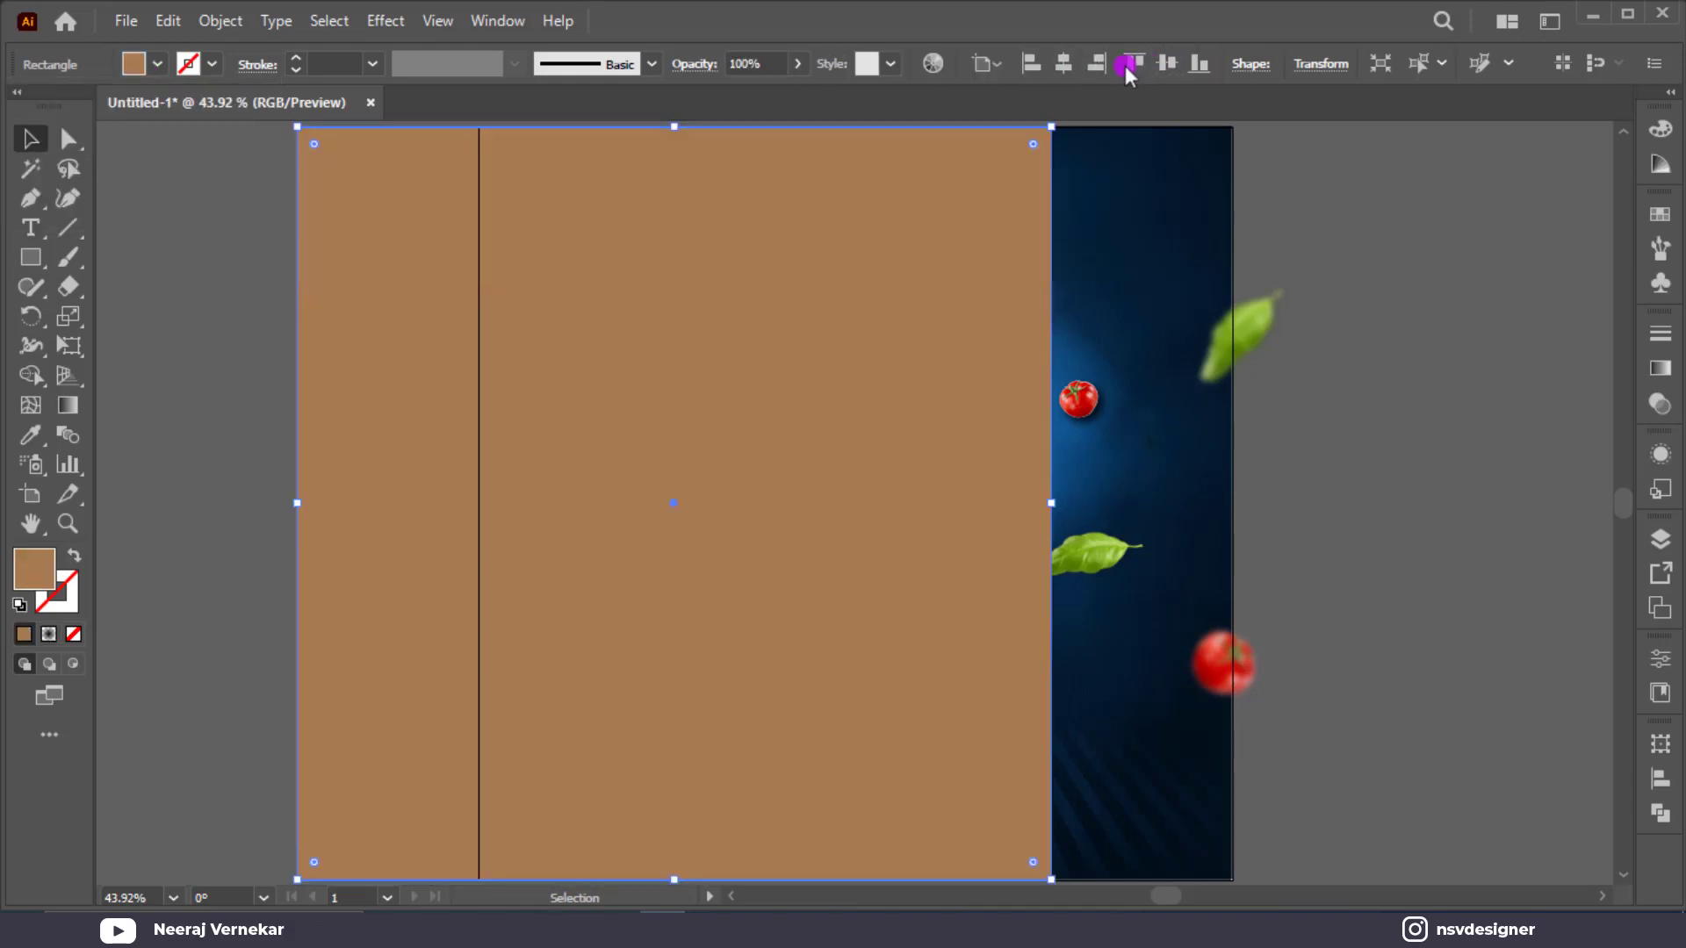
click(1060, 65)
Step: Select all artwork and make a clipping mask from the rectangle
click(35, 139)
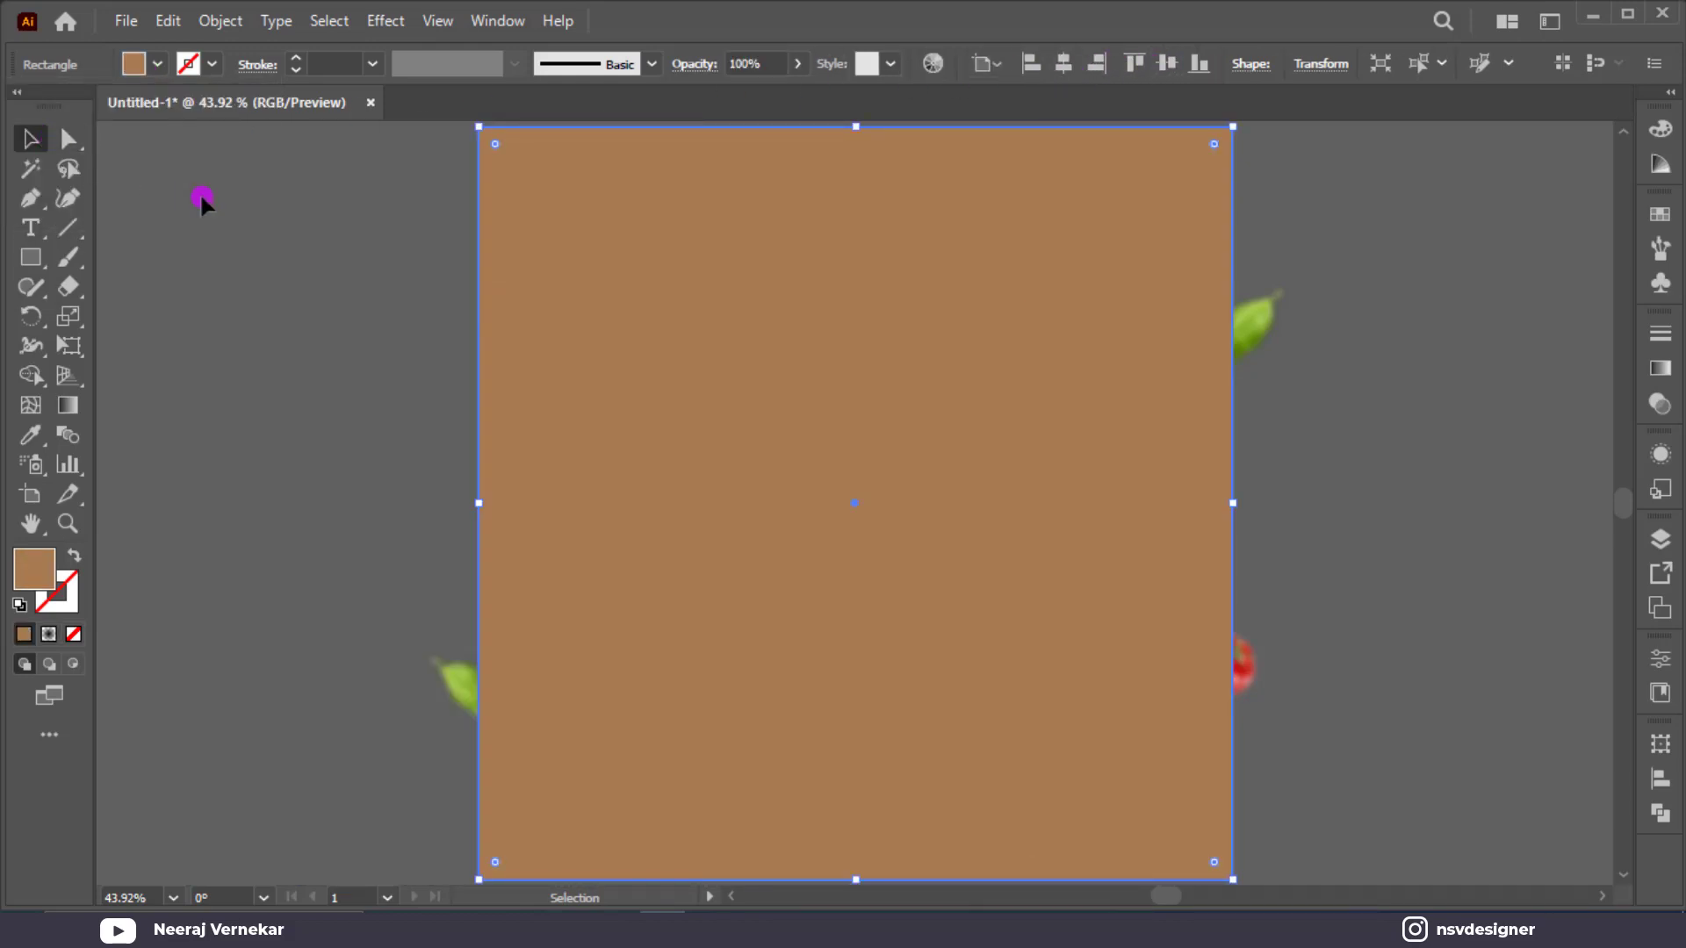
key(ctrl+minus)
click(377, 237)
key(ctrl+a)
right_click(924, 557)
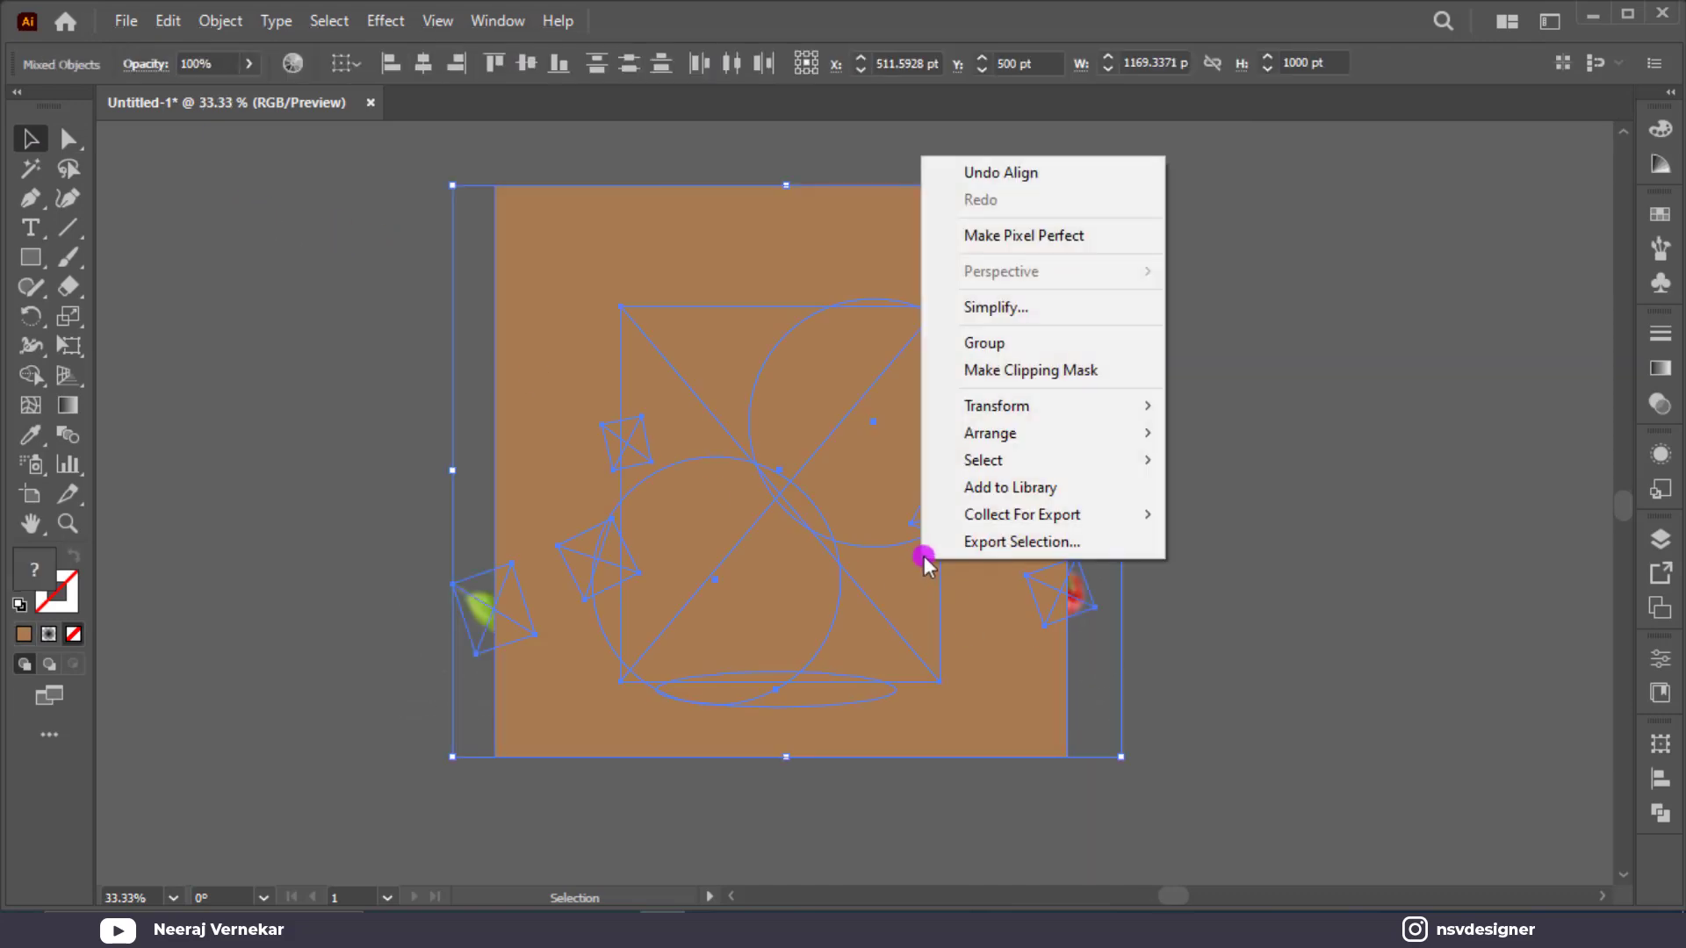
click(1031, 370)
key(ctrl+0)
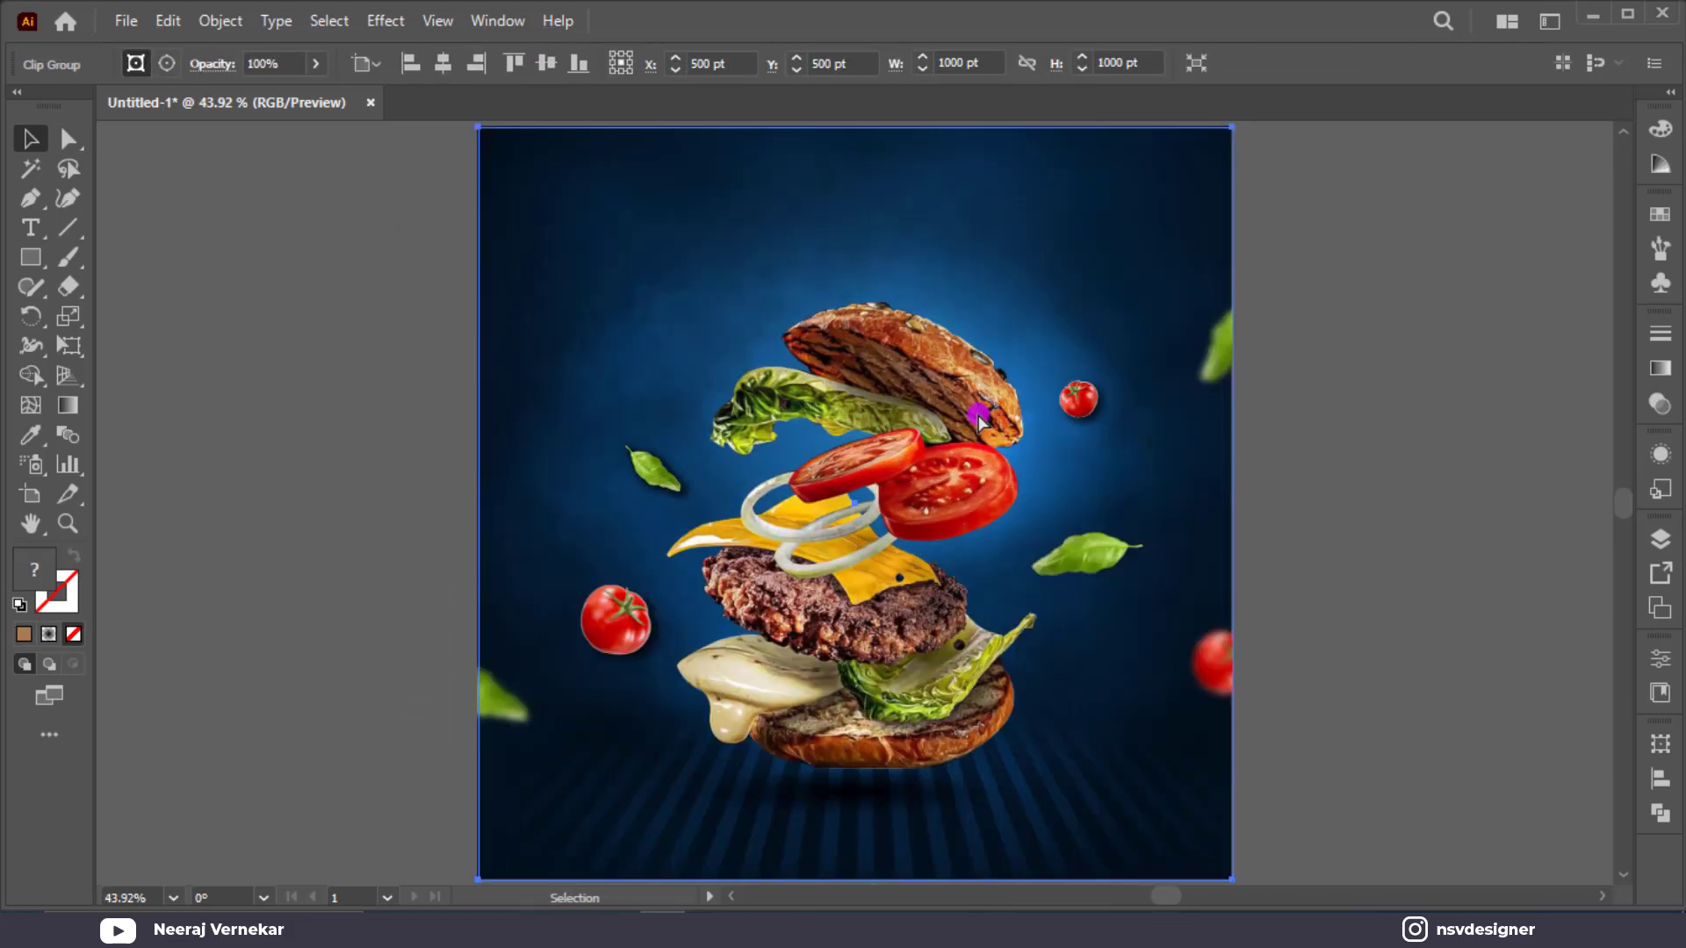
click(279, 351)
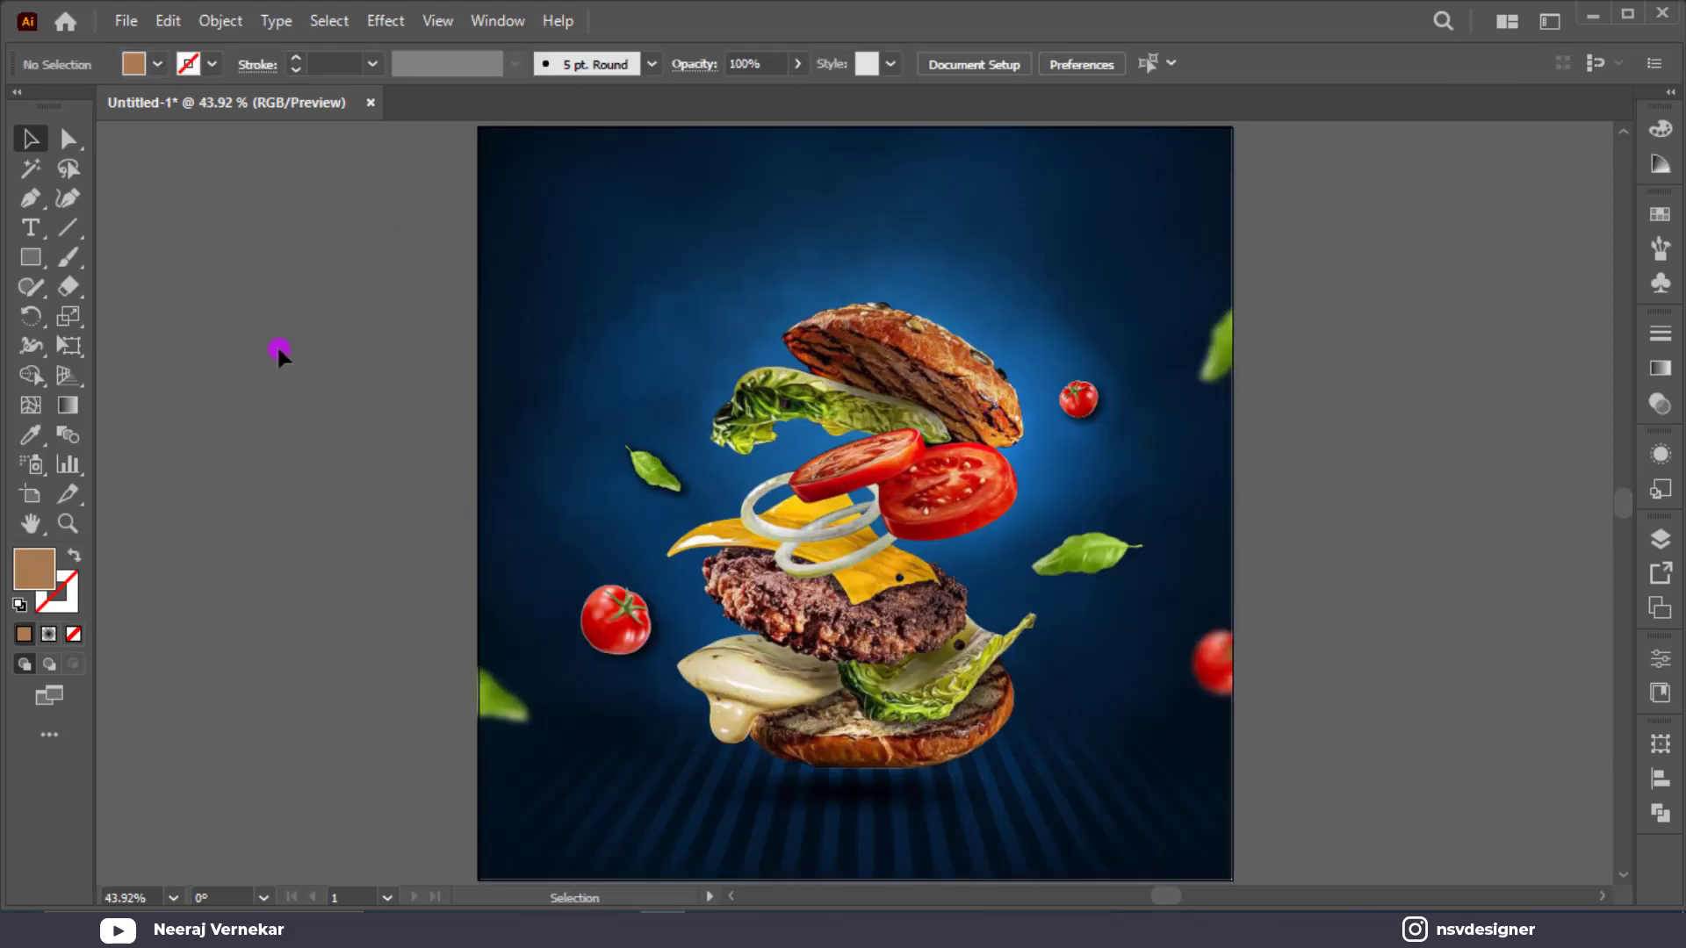
Step: Enlarge 'Super', Alt-drag a copy below it, and retype the copy as 'DELICIOUS'
click(30, 230)
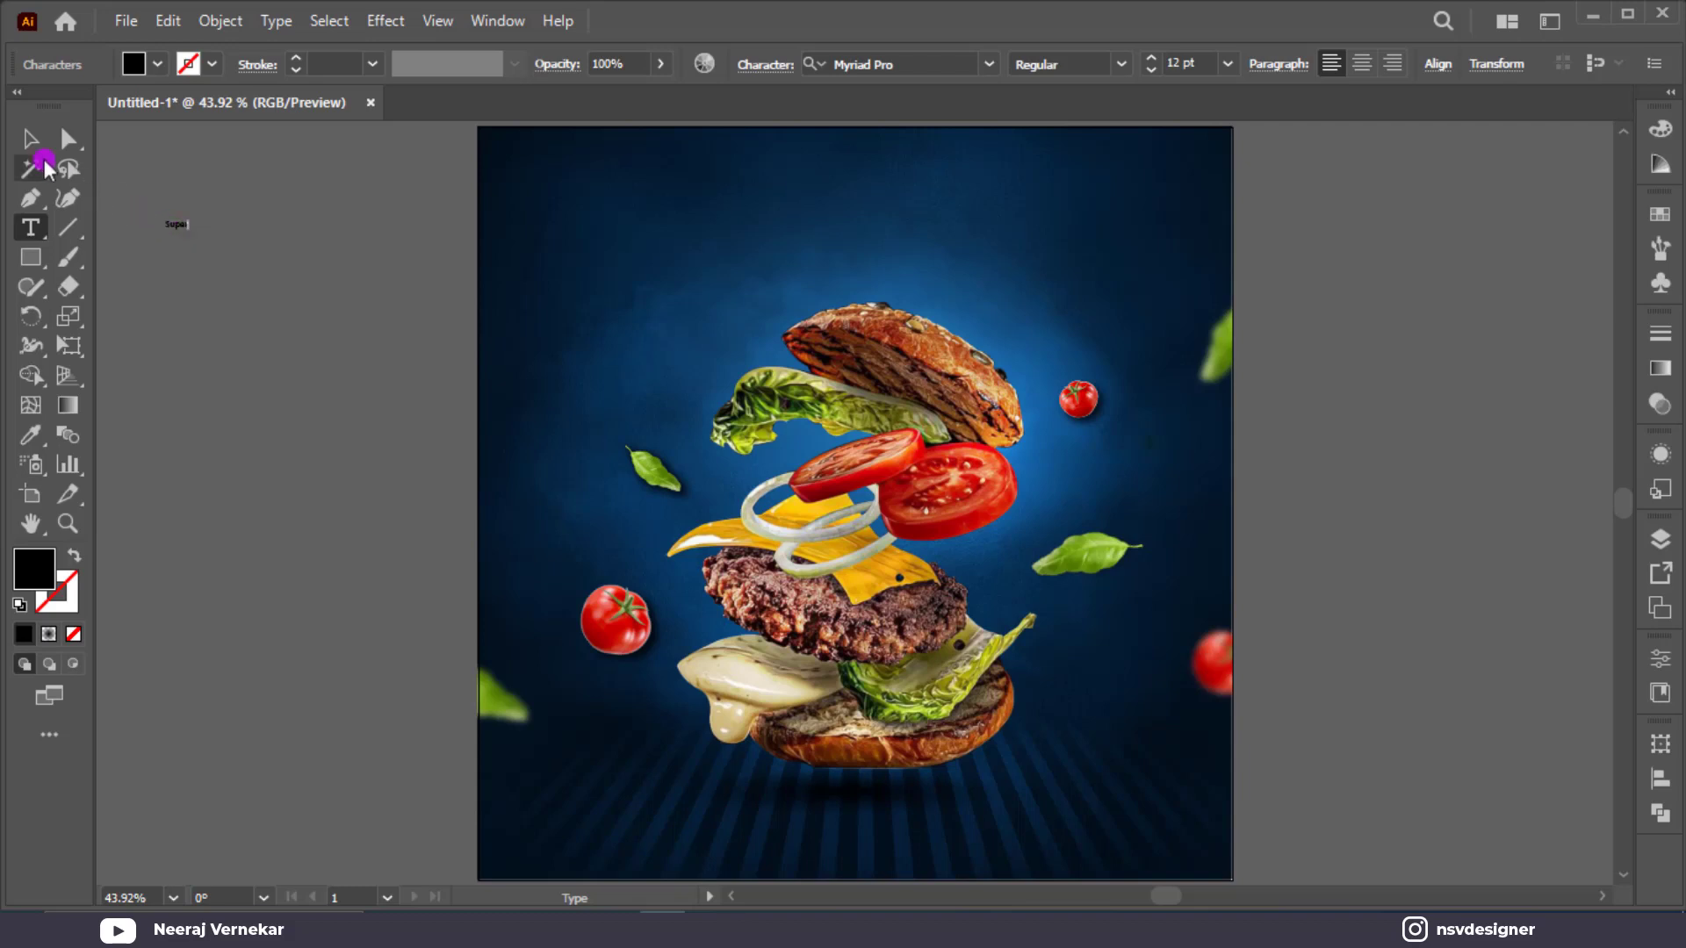
click(31, 138)
mouse_move(191, 232)
mouse_down()
mouse_move(244, 267)
mouse_move(313, 276)
mouse_up()
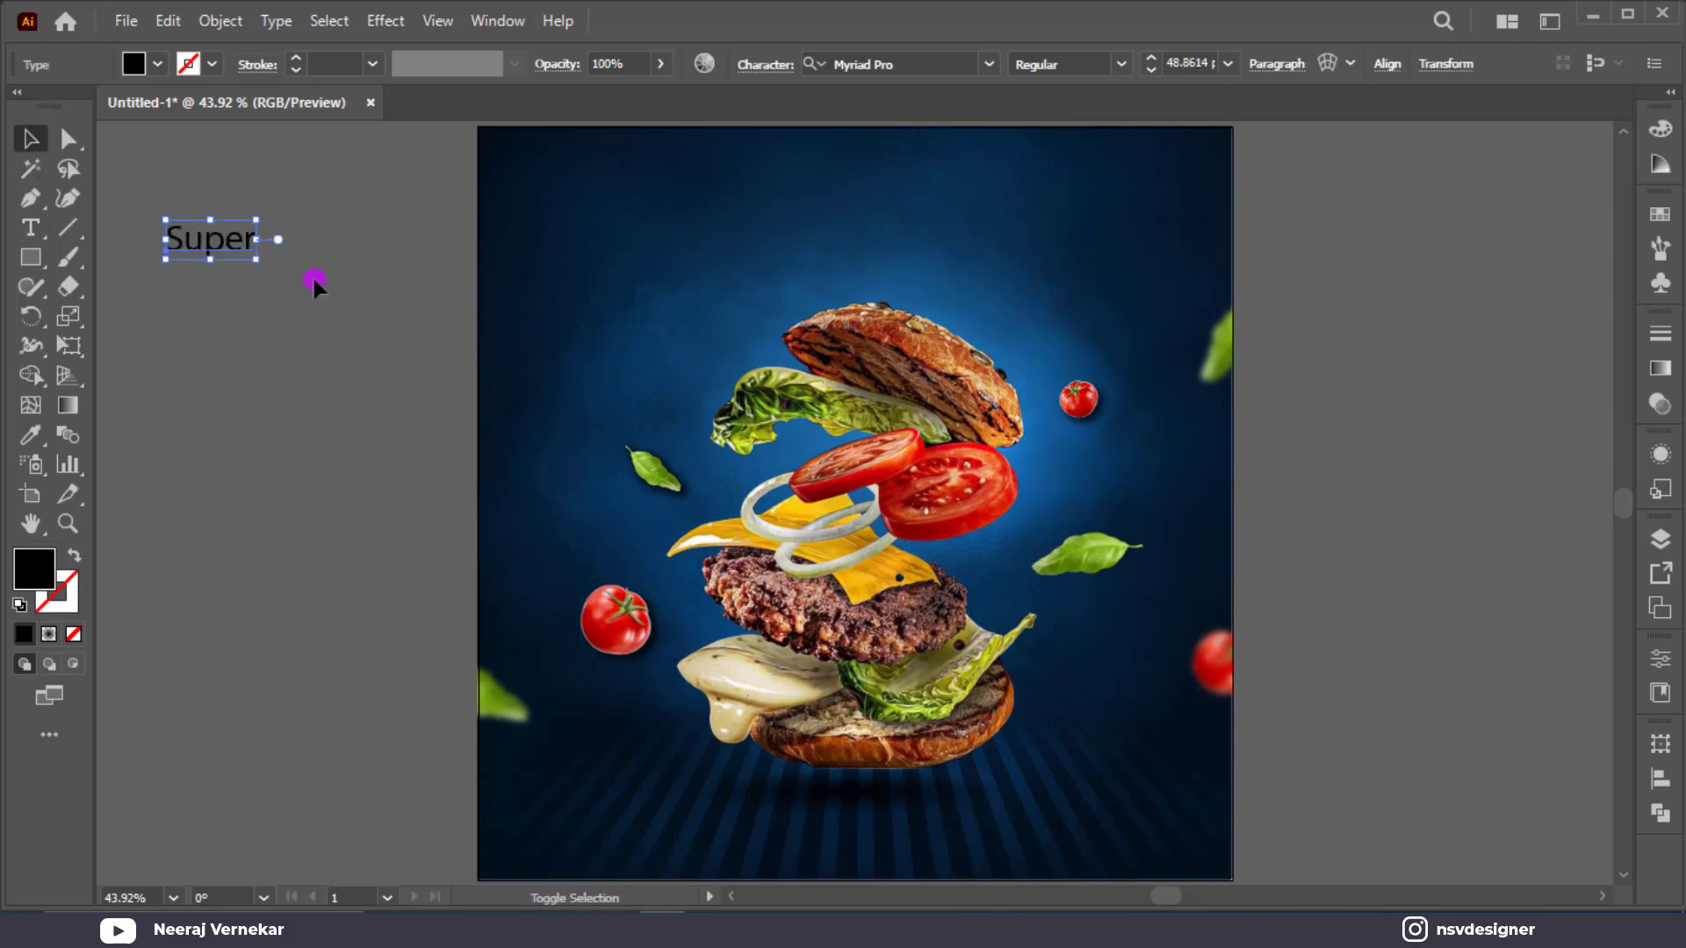
drag(233, 239, 234, 295)
double_click(209, 294)
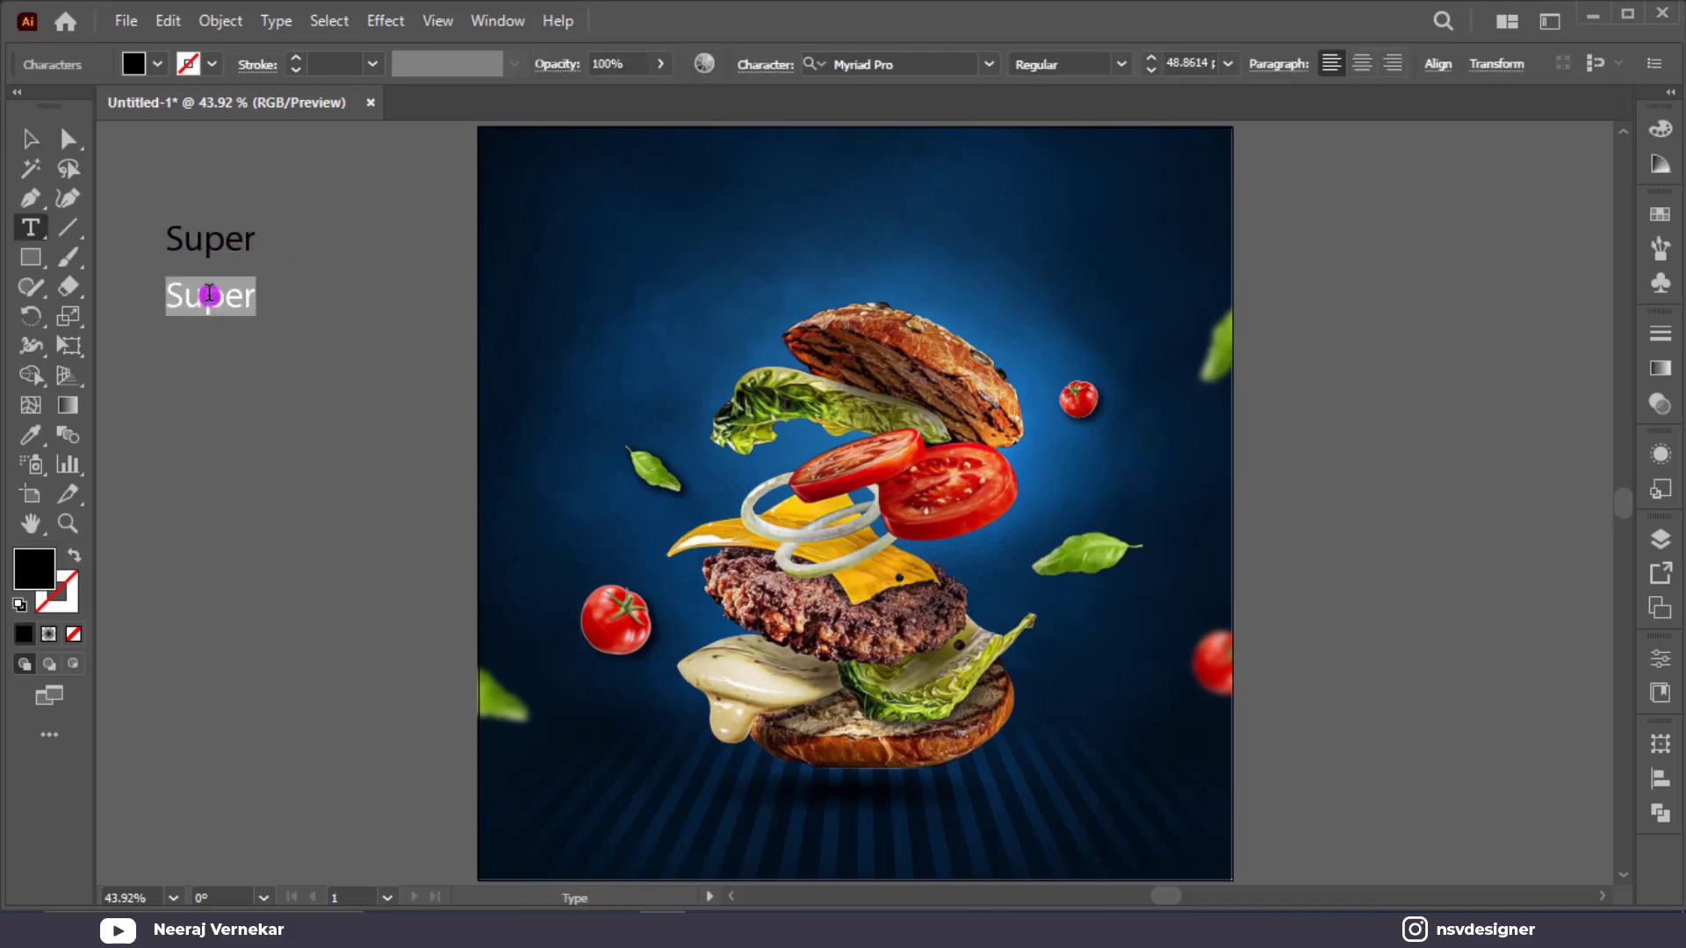
text(DELICIOUS)
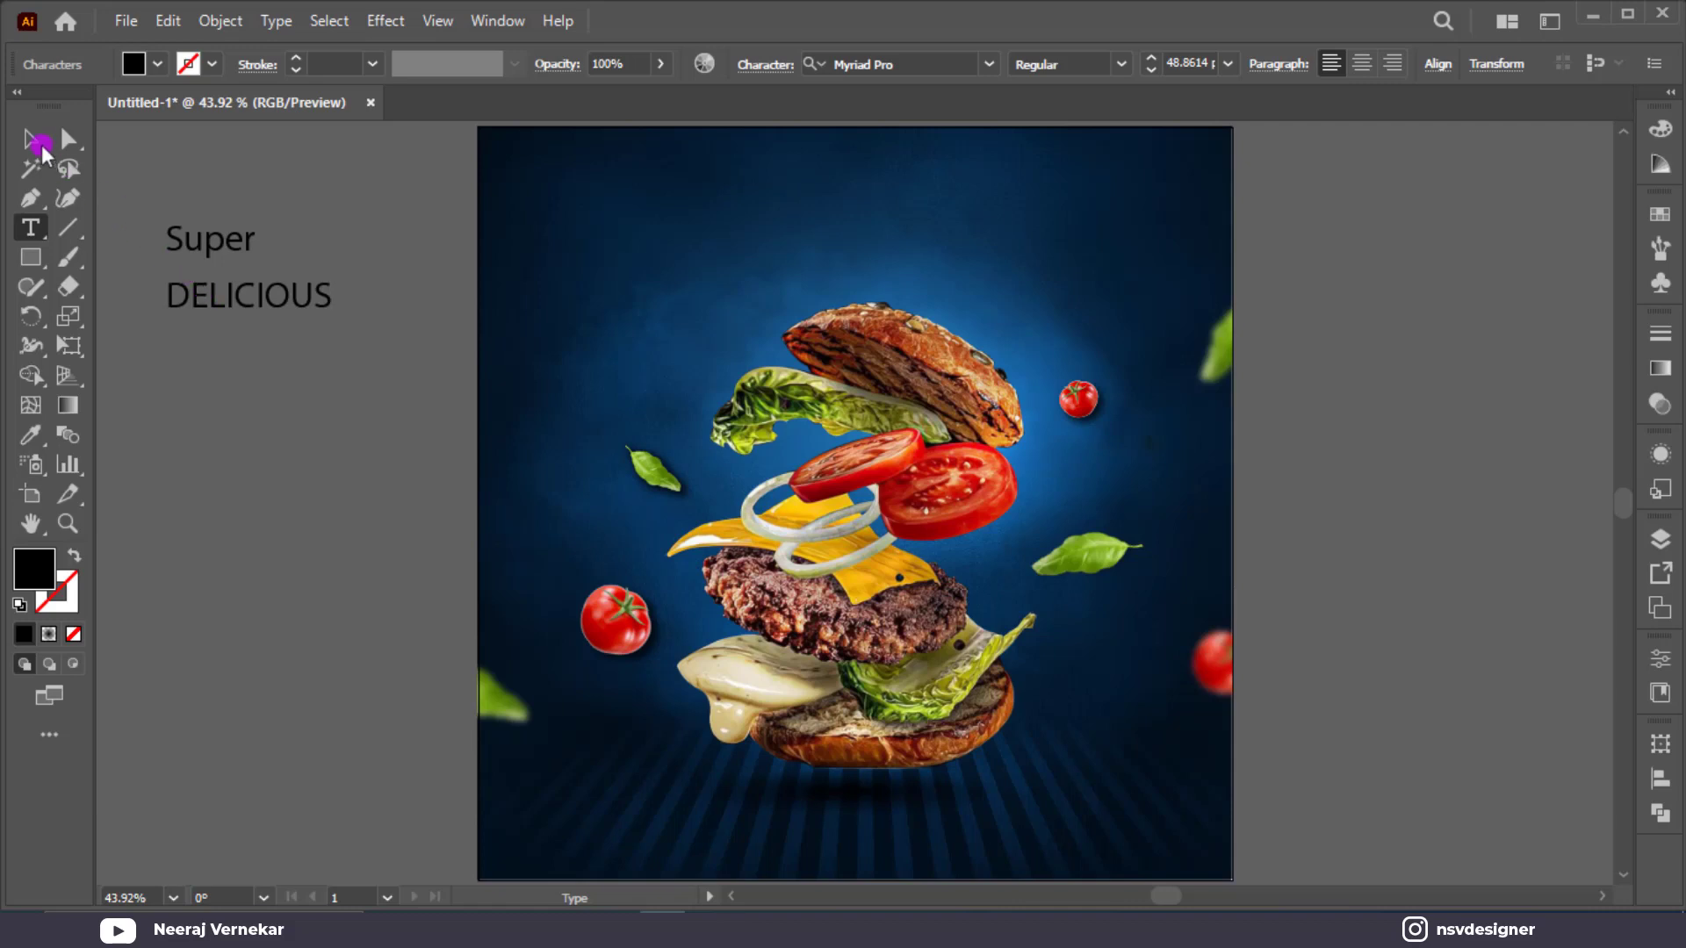
click(41, 145)
Step: Copy 'Super' again below DELICIOUS and begin retyping it as 'Burger'
click(293, 237)
mouse_move(230, 246)
mouse_down()
mouse_move(240, 363)
mouse_move(215, 361)
mouse_up()
double_click(207, 353)
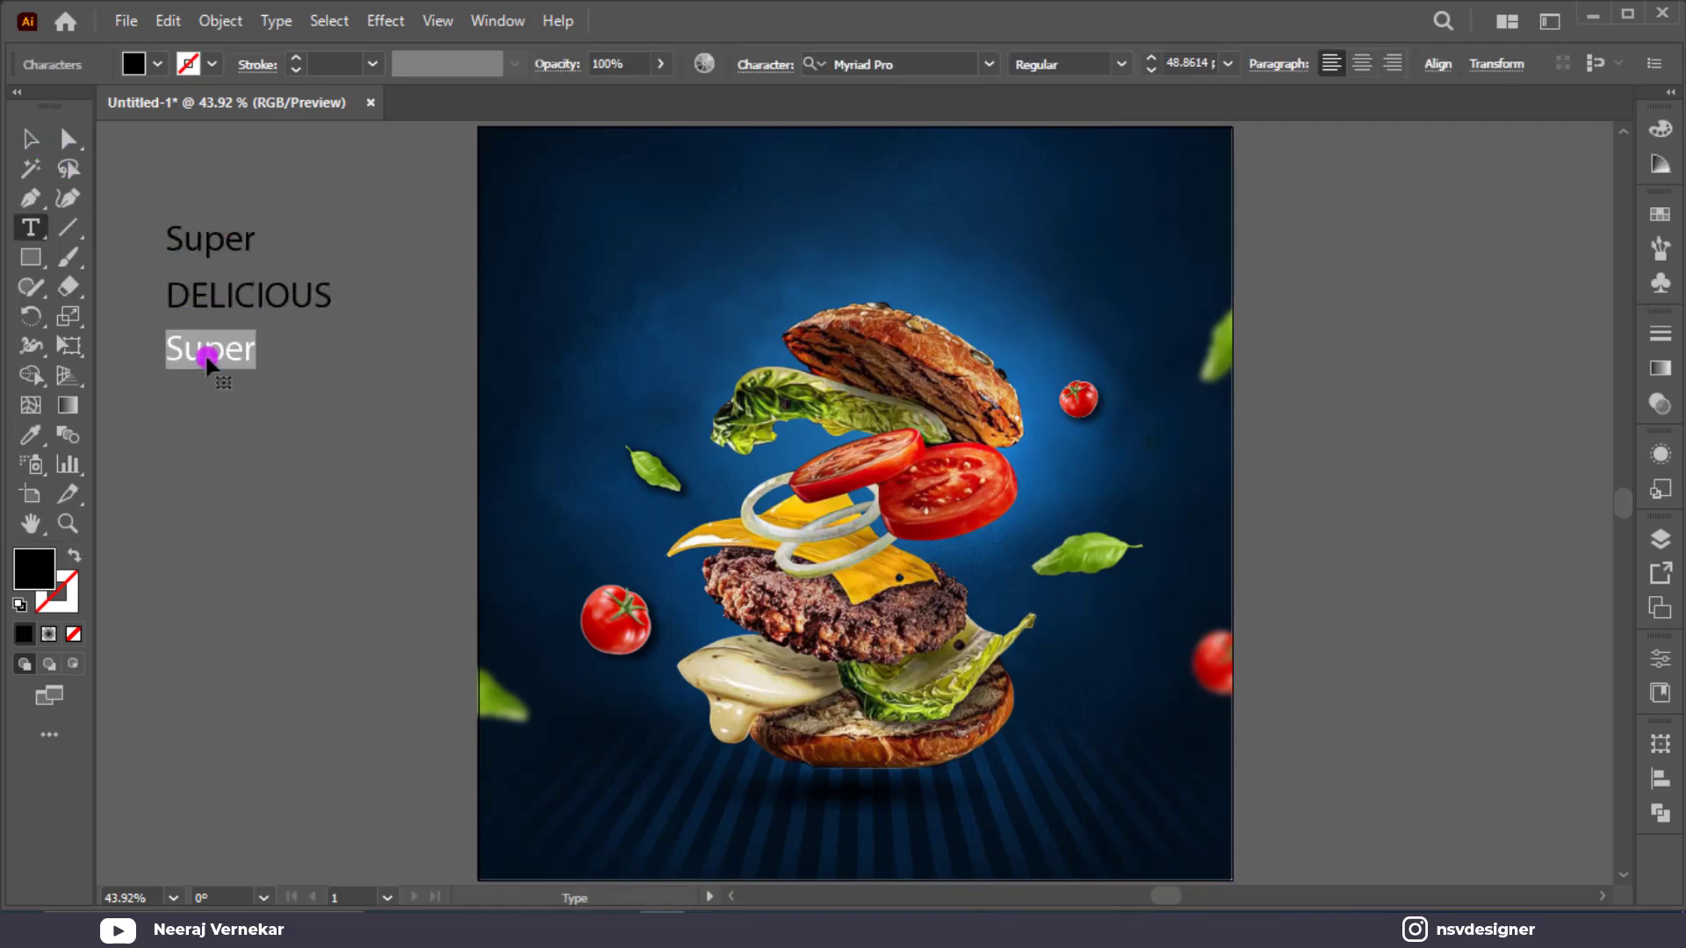
text(Bur)
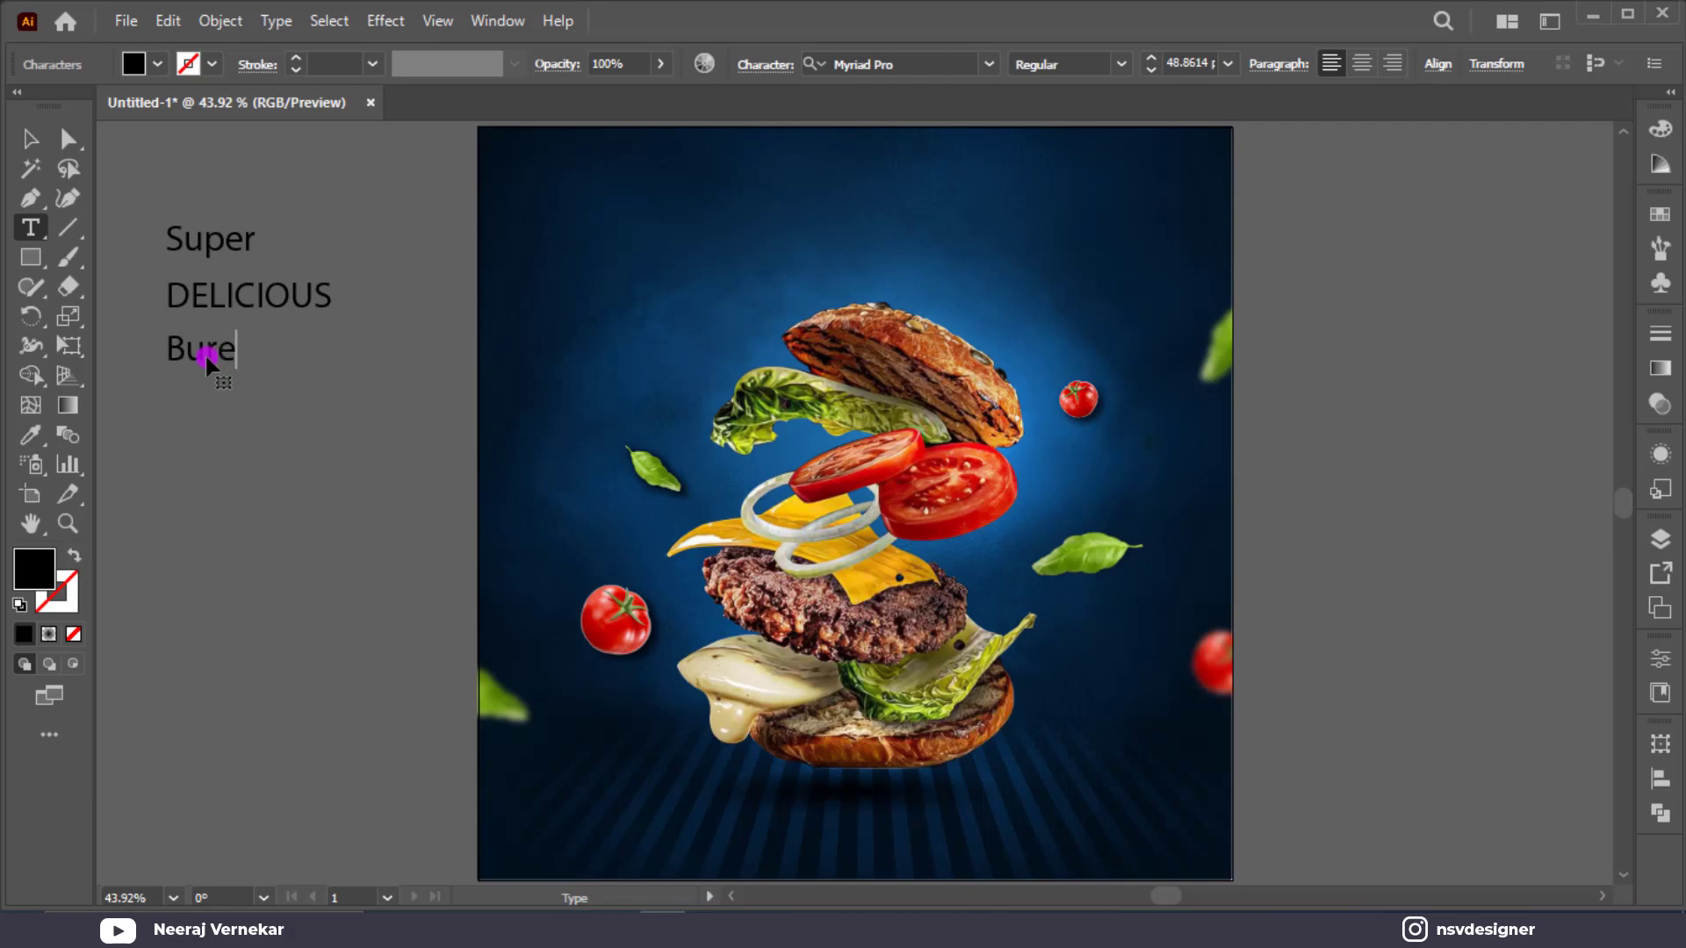
text(ger)
Step: Set 'Burger' in the Dopestyle font, enlarge it, and move DELICIOUS over it
click(30, 139)
click(230, 252)
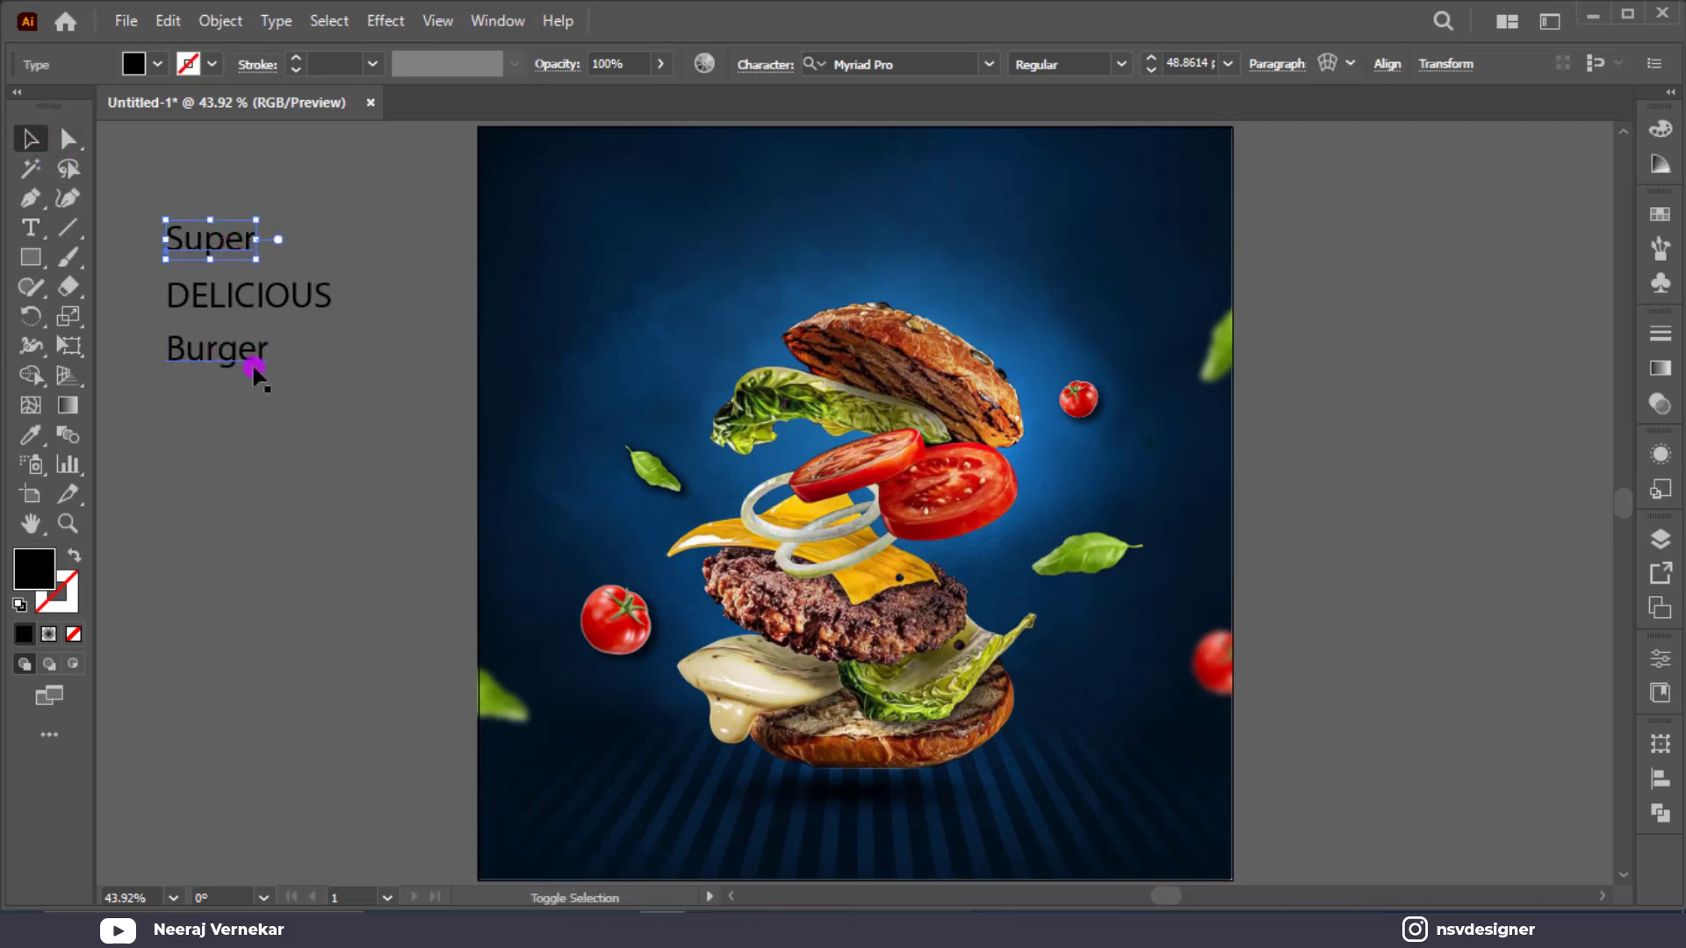
click(220, 349)
click(913, 66)
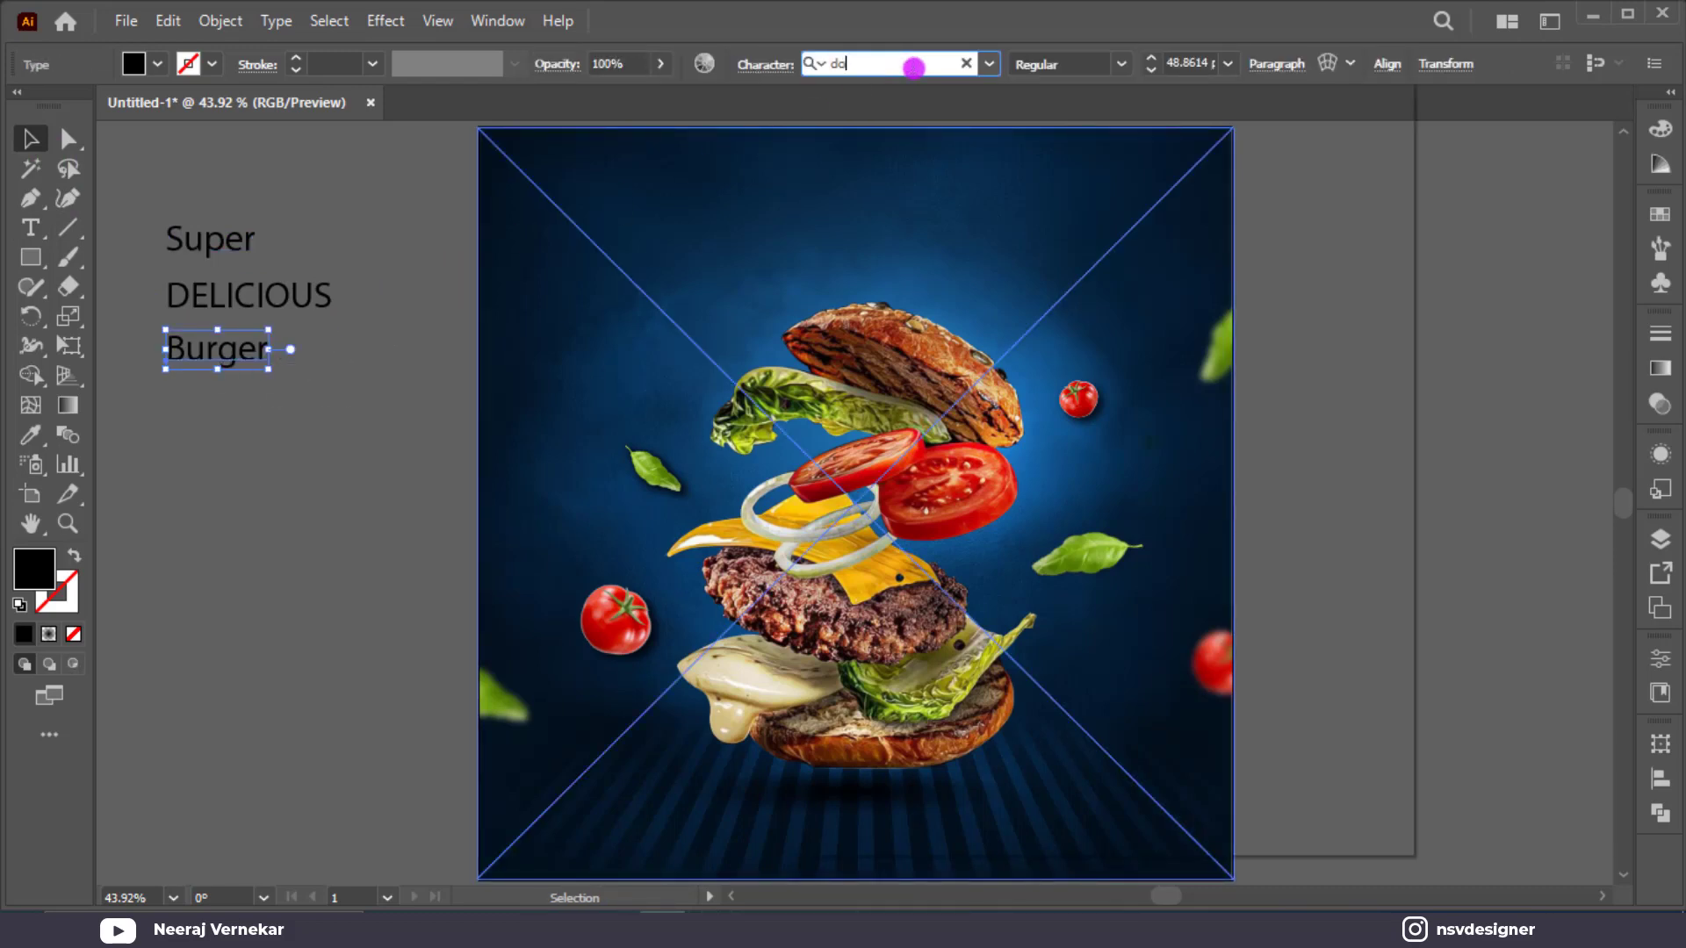
click(1151, 179)
drag(273, 376, 376, 423)
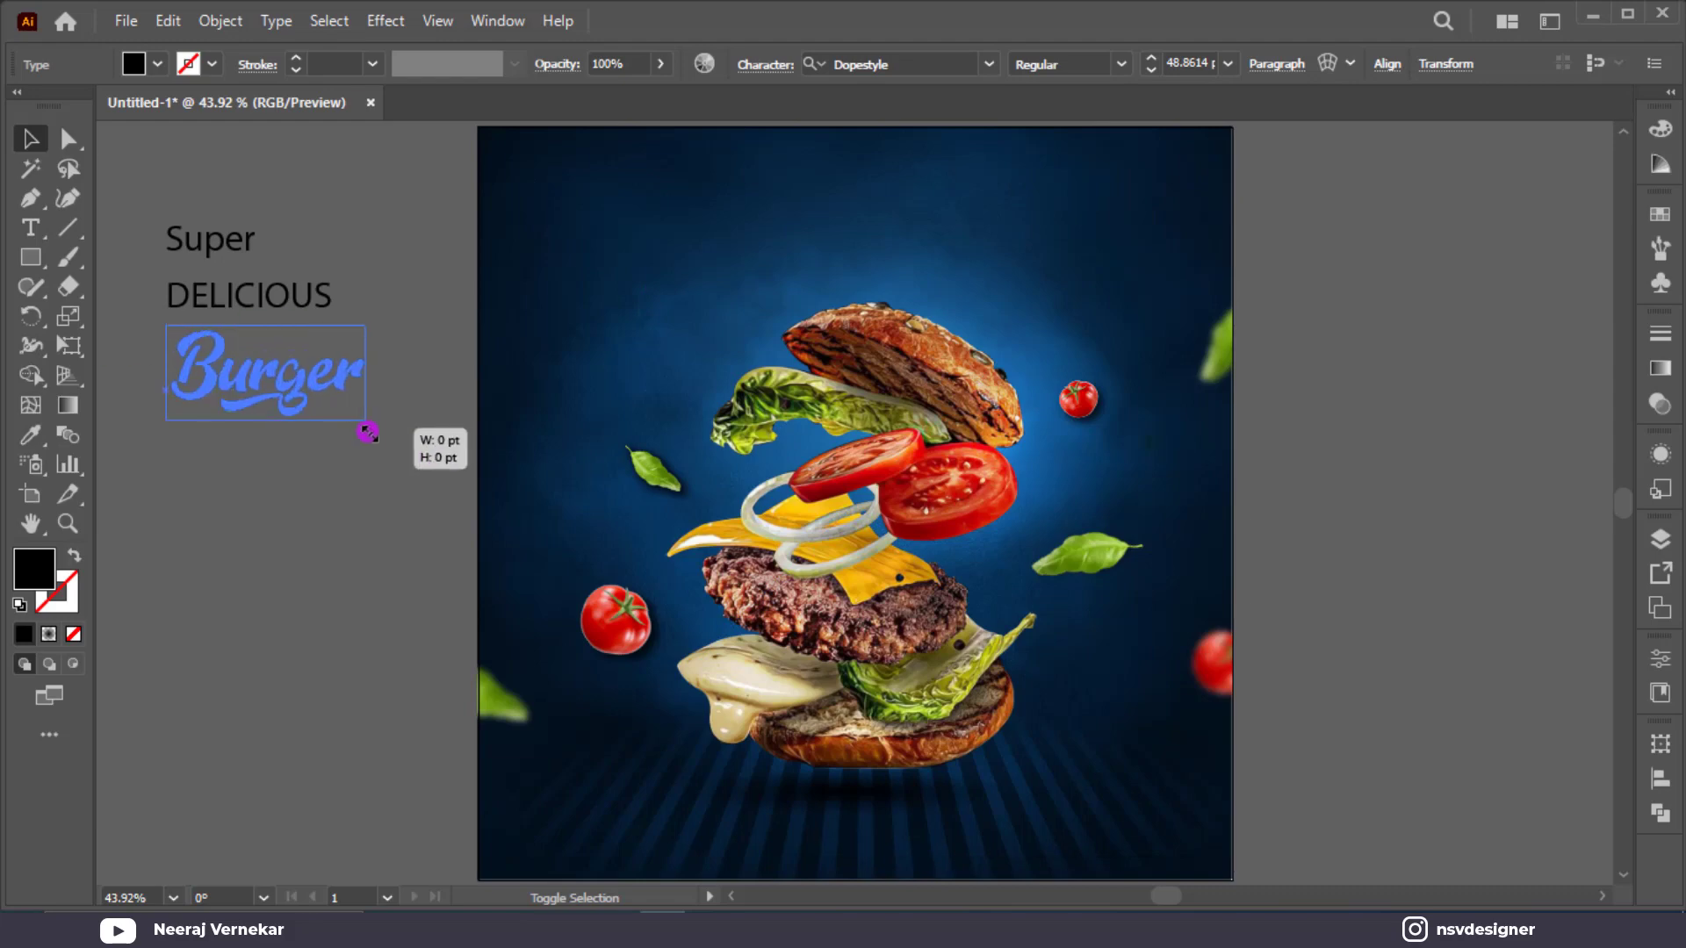
drag(309, 284, 383, 319)
Step: Set 'DELICIOUS' in Cheddar Gothic Rough and enlarge it
click(913, 63)
text(Ched)
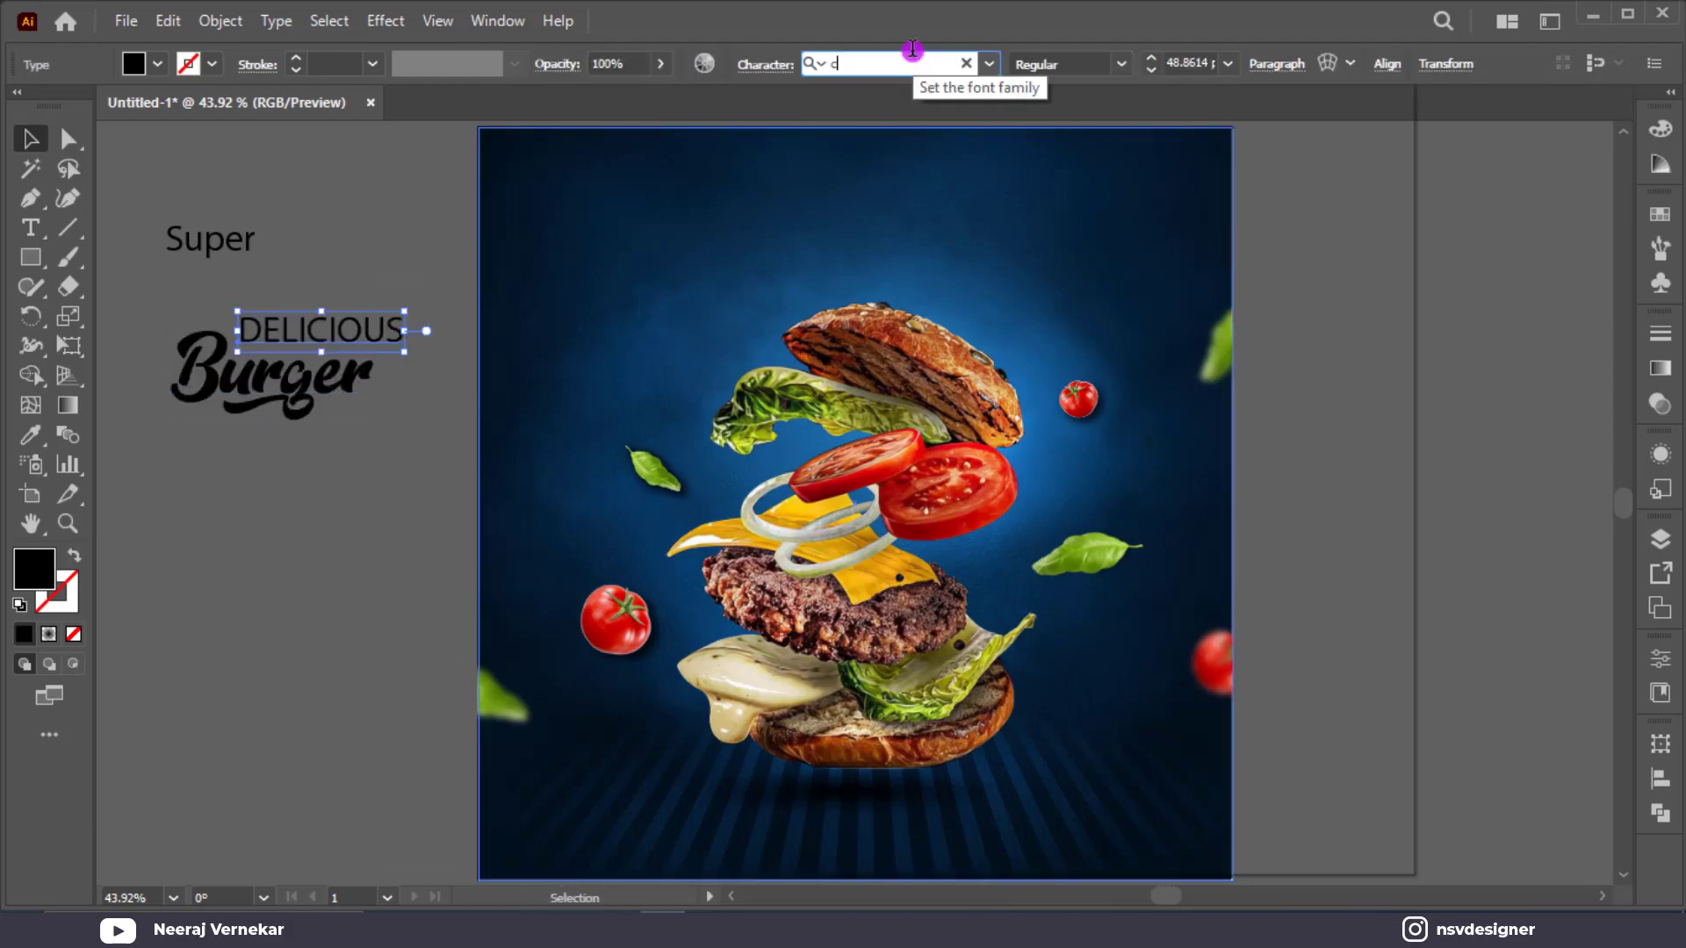
click(1204, 226)
click(347, 299)
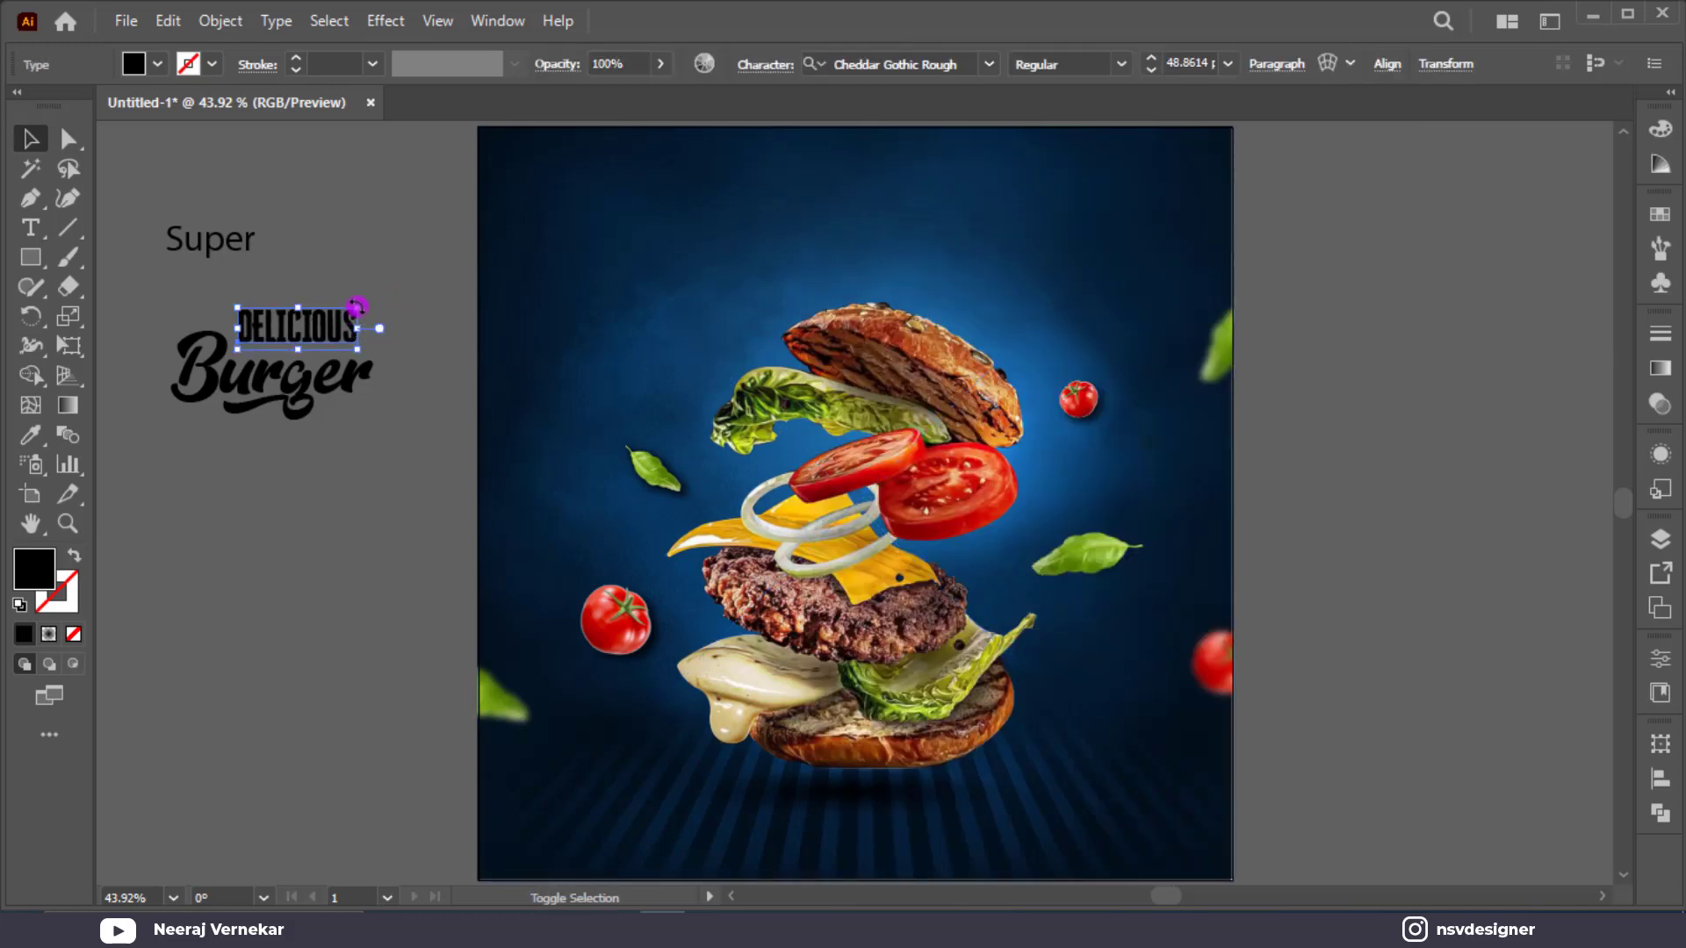
drag(357, 307, 385, 299)
click(386, 286)
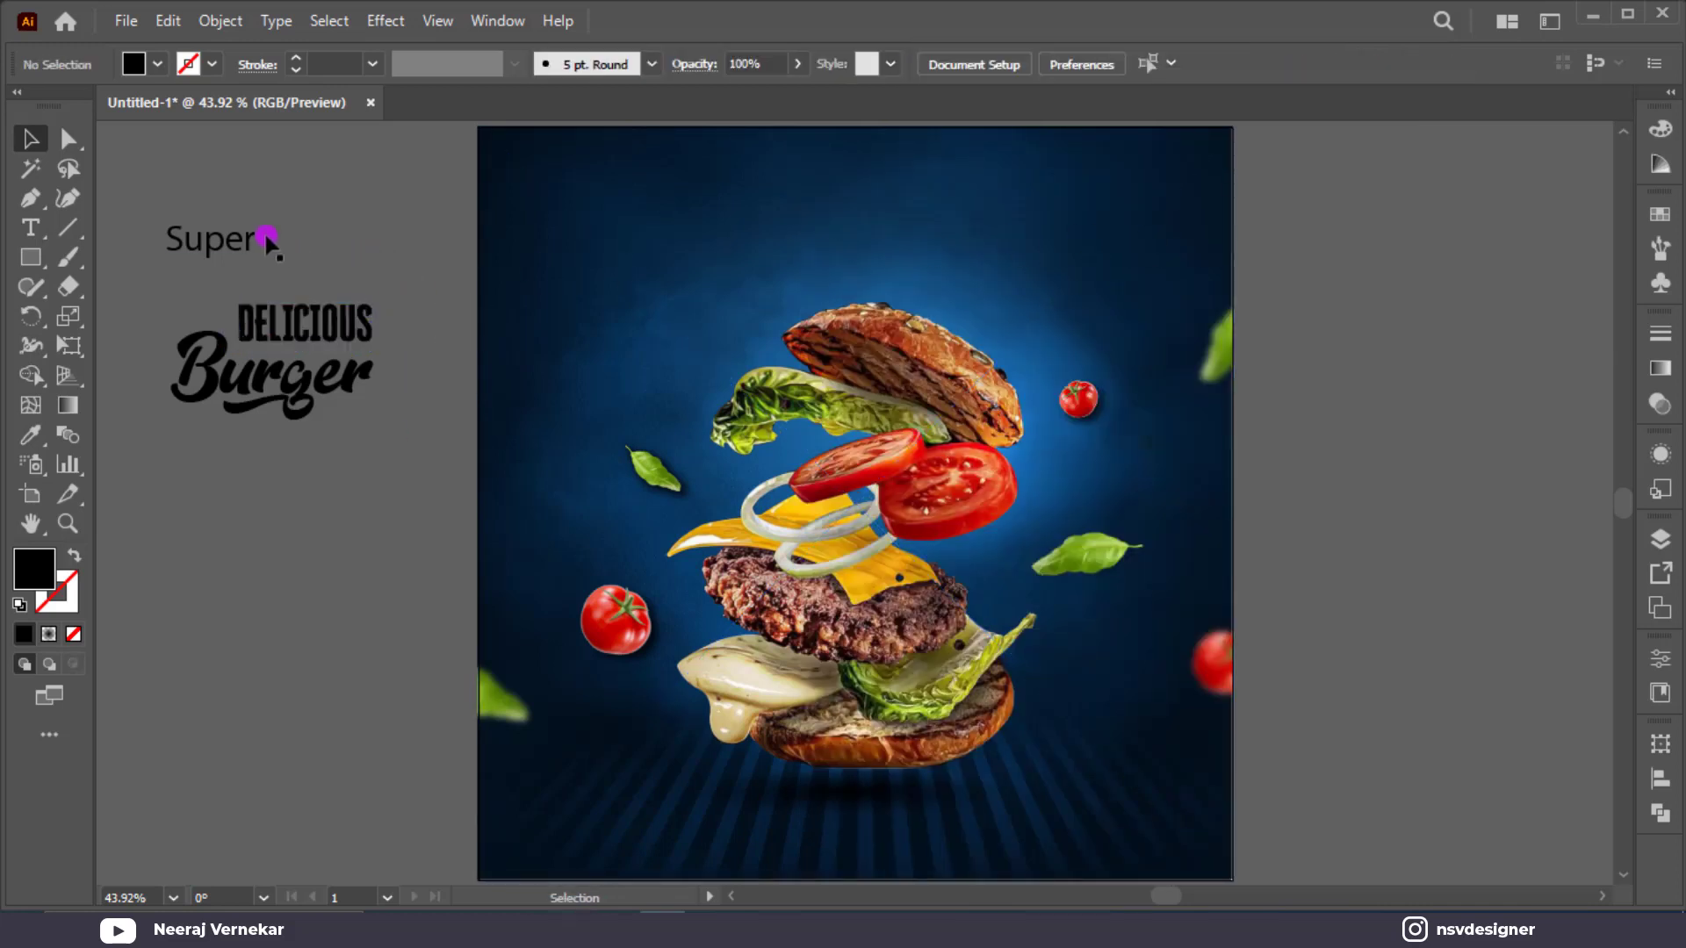
Step: Set 'Super' in Badcats Regular and zoom in on the headline
click(272, 237)
click(934, 68)
text(Badcat)
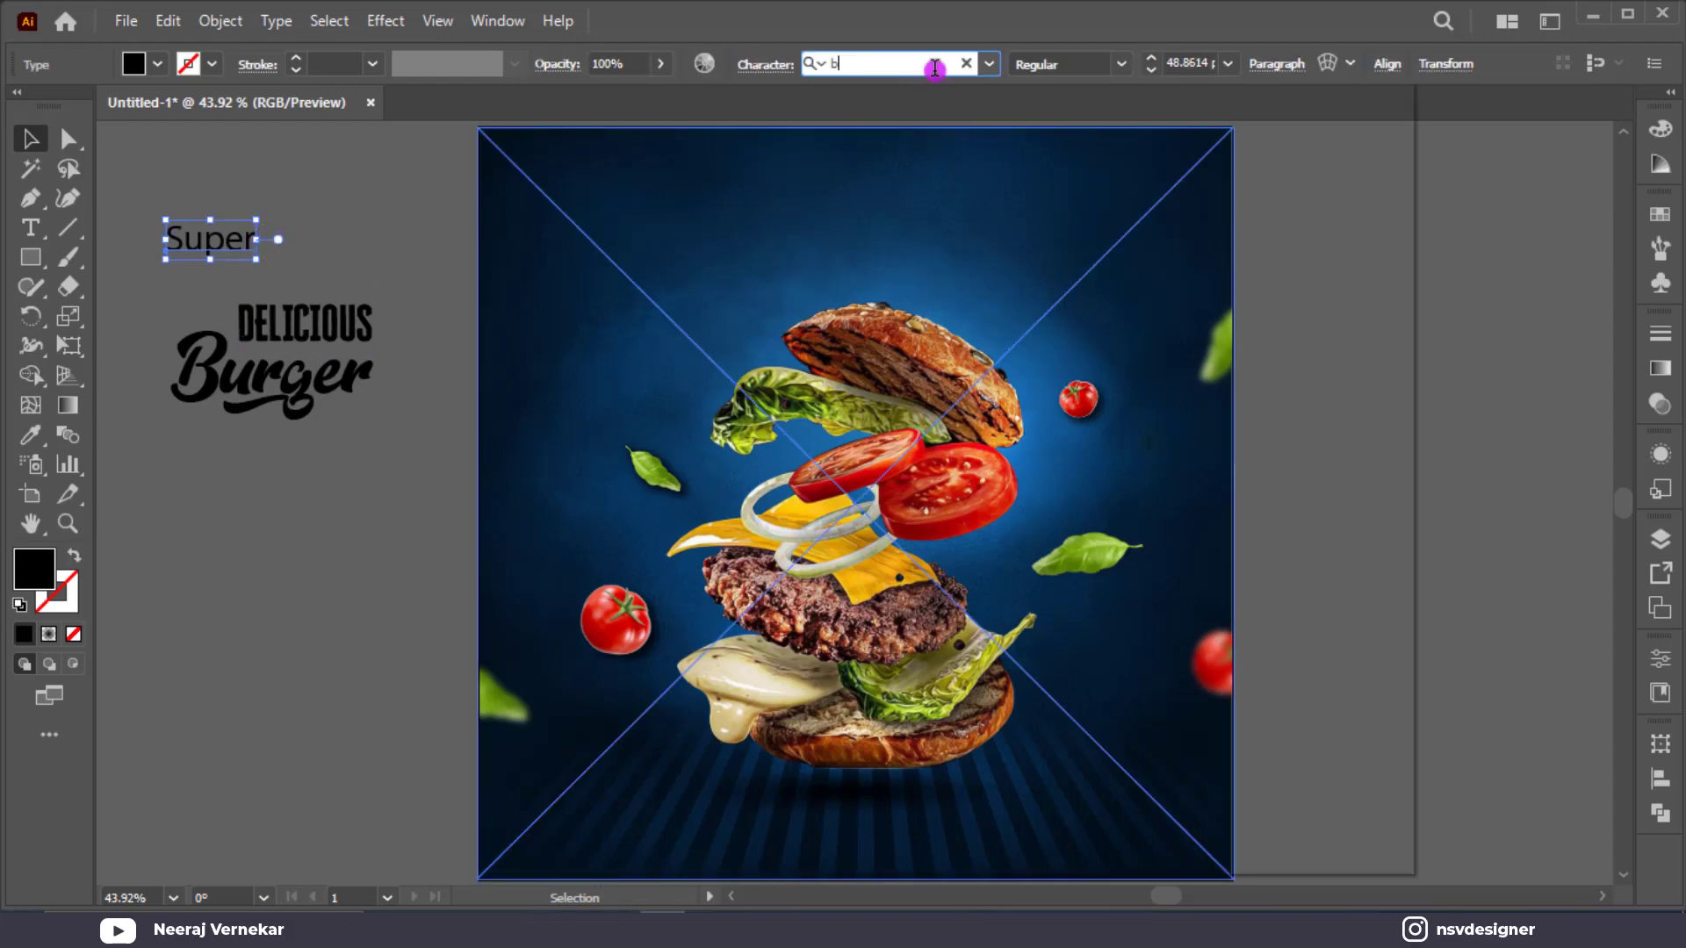
click(1113, 176)
key(ctrl+1)
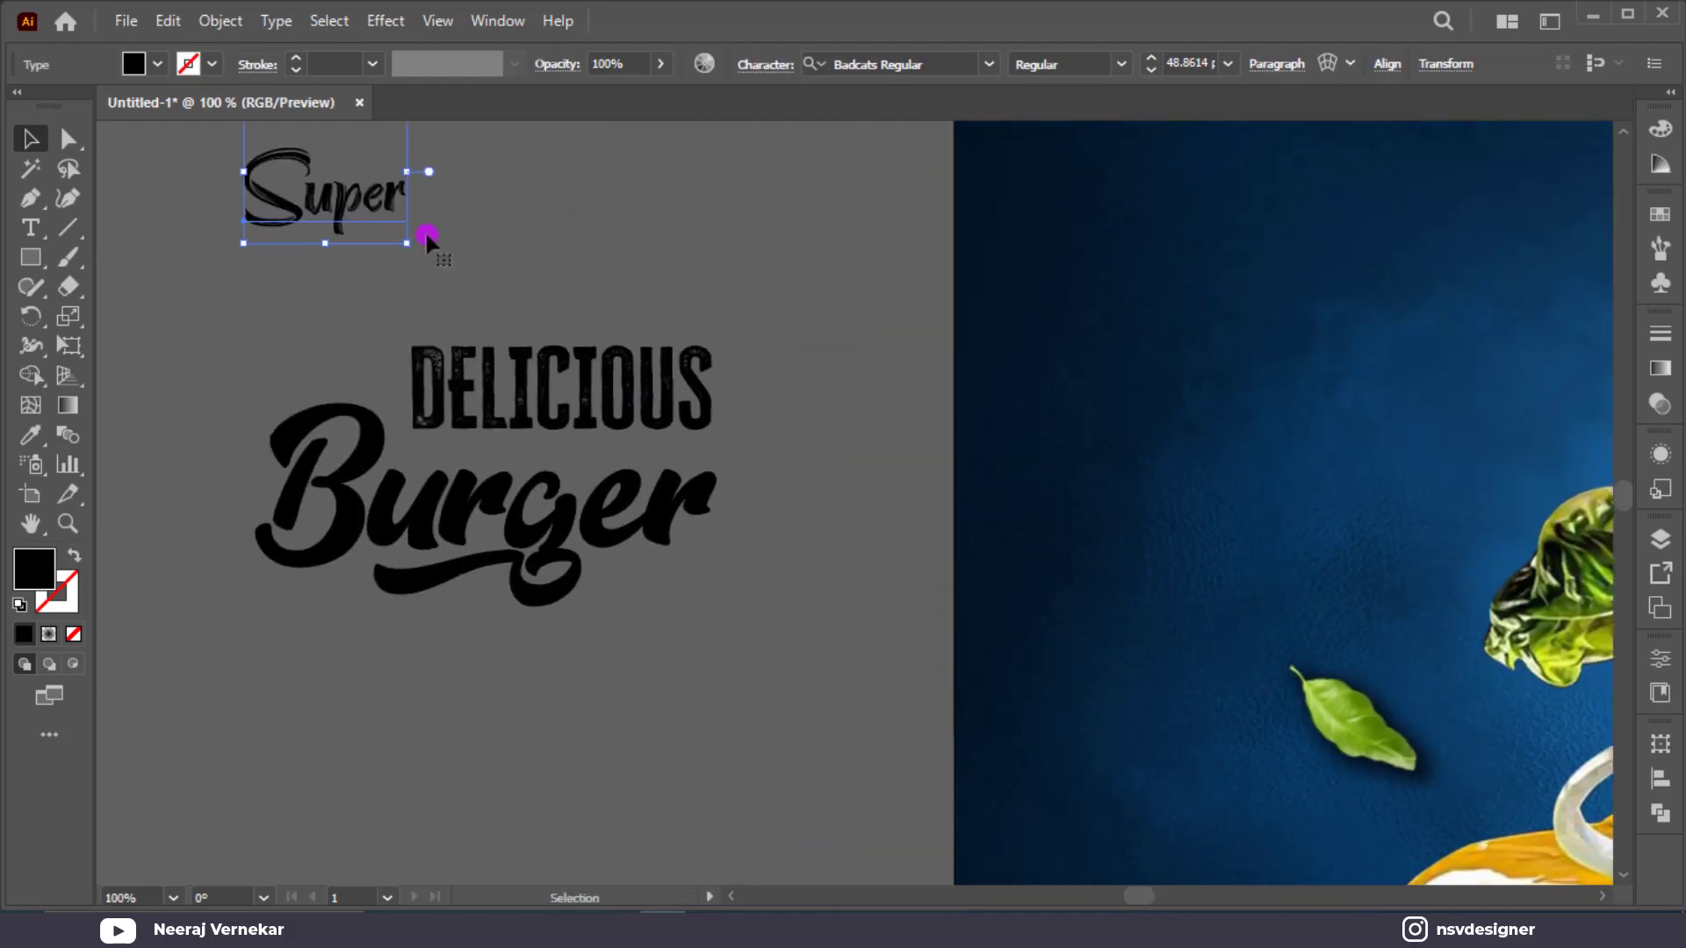
Step: Stack Super, DELICIOUS and Burger into one title and convert DELICIOUS to outlines
drag(421, 233, 414, 352)
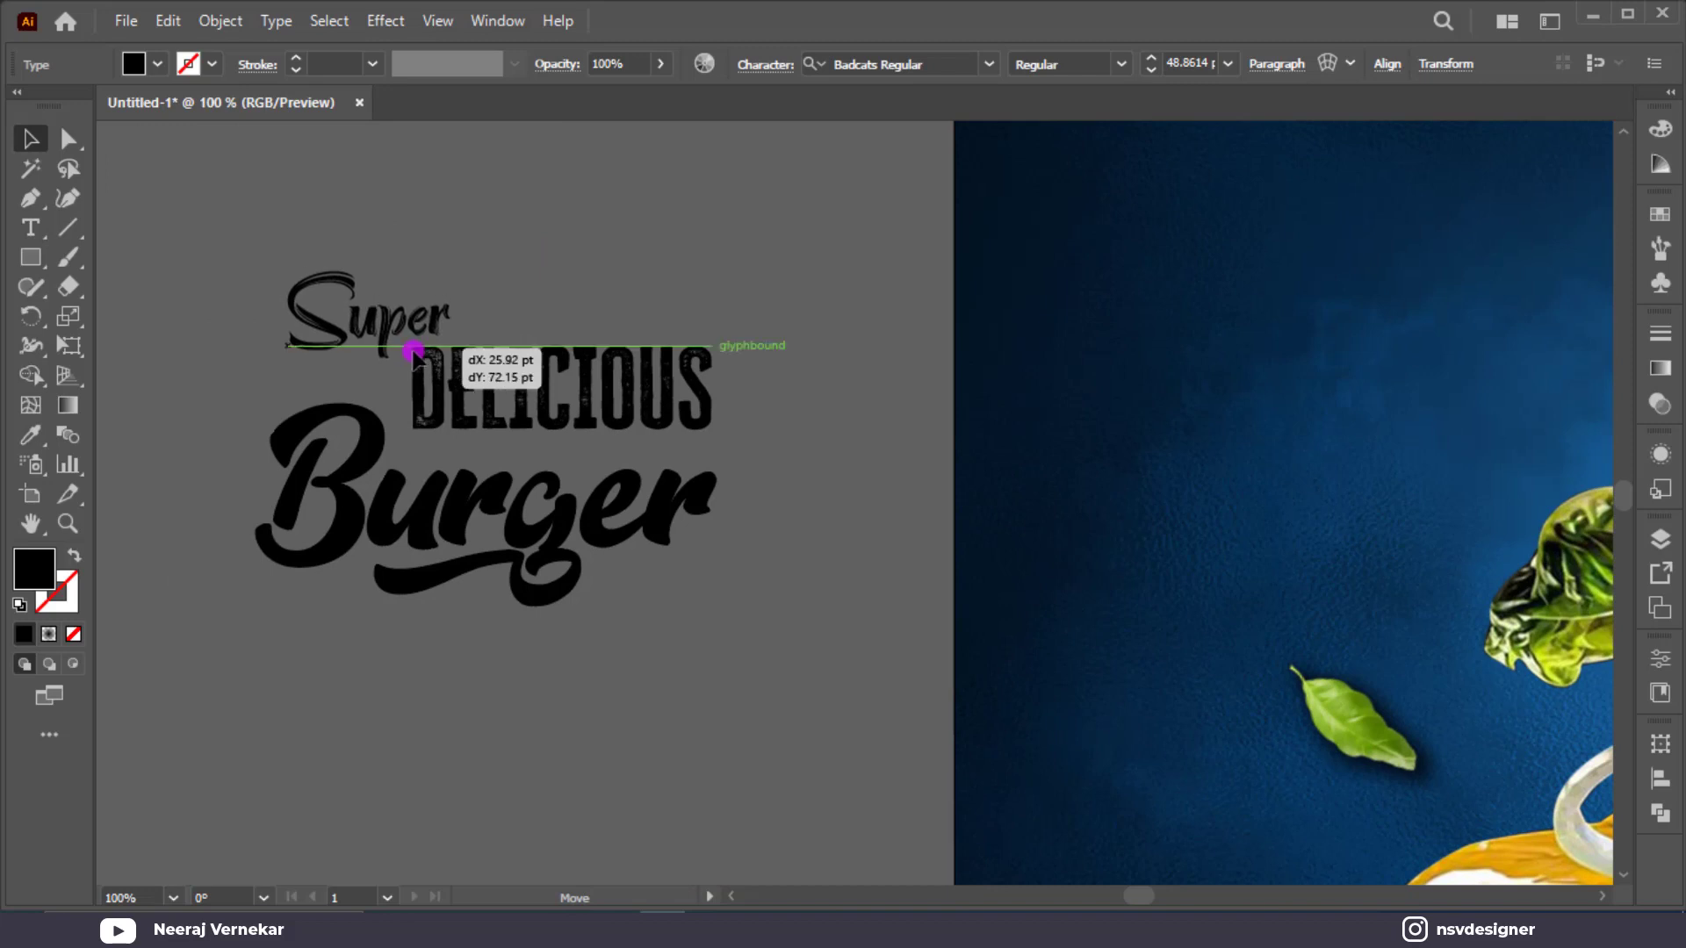
drag(508, 534, 517, 535)
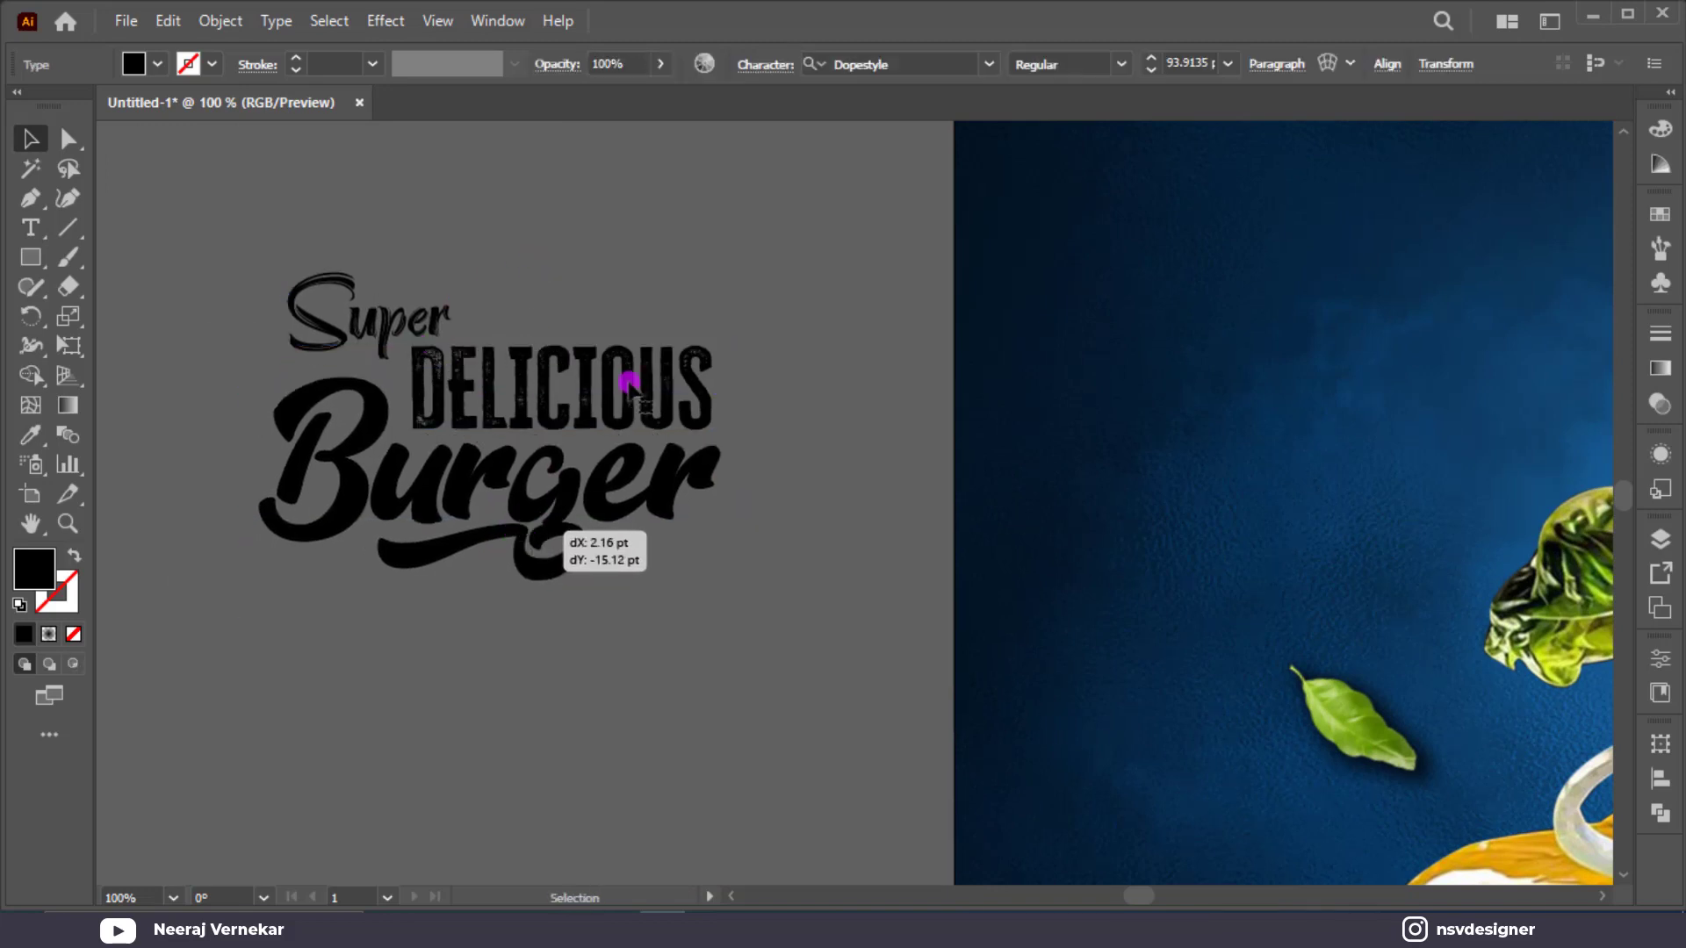
drag(629, 384, 656, 395)
right_click(655, 363)
click(772, 569)
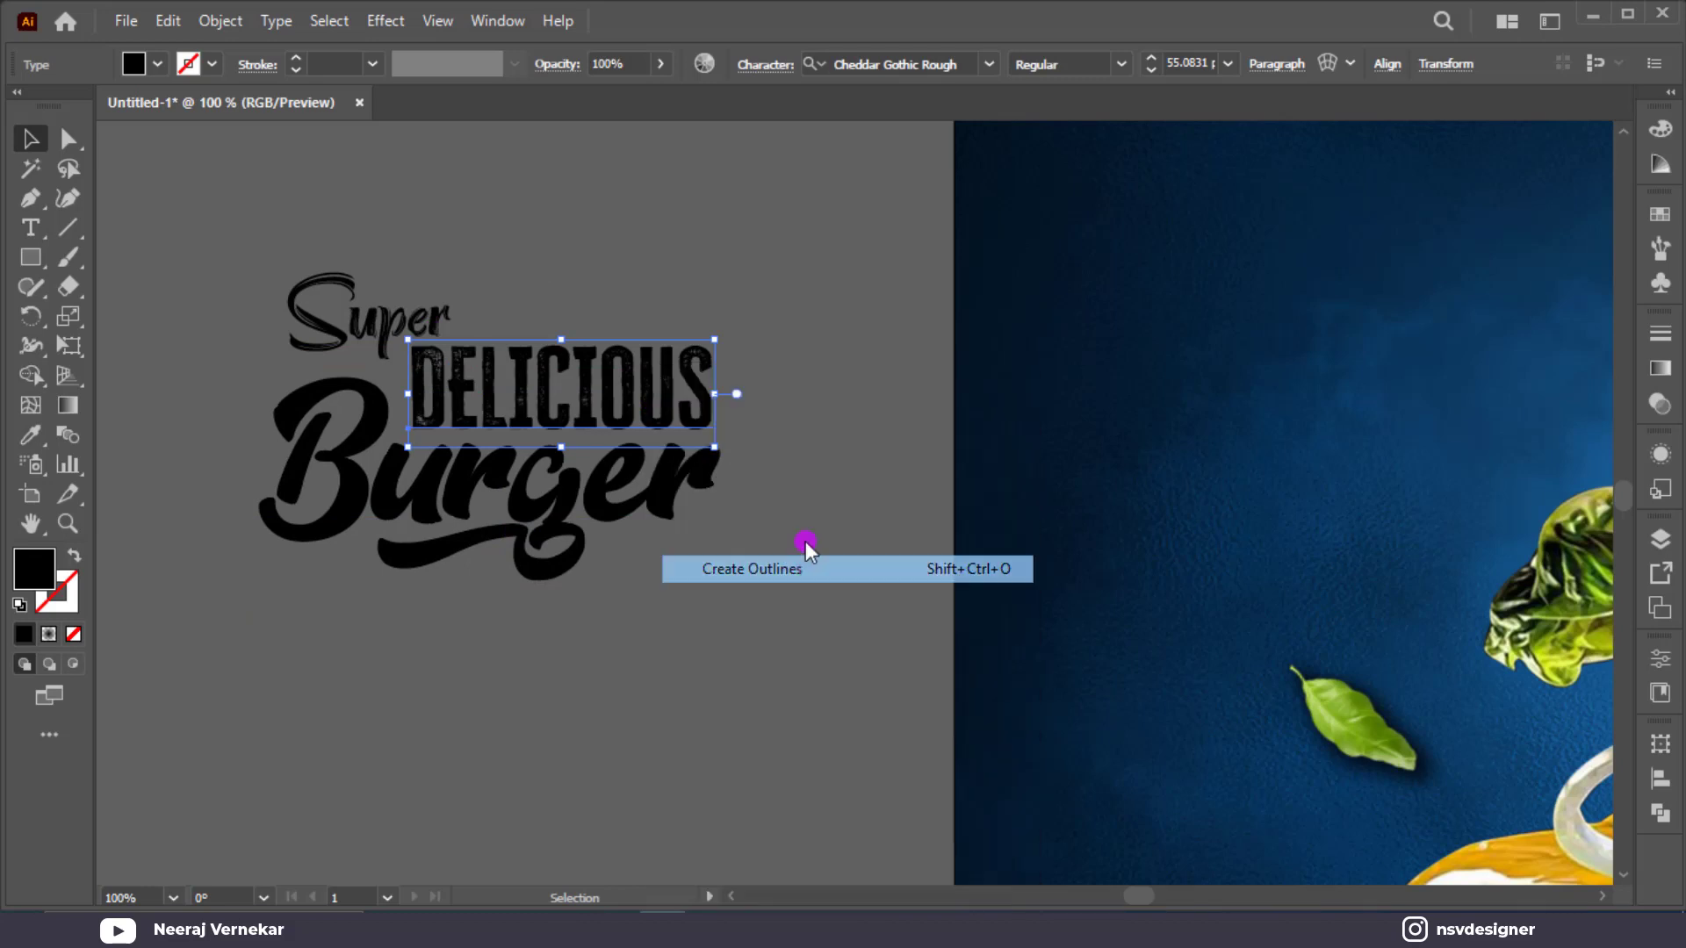
Step: Give DELICIOUS a linear gradient with green and yellow stops from Swatches
click(1658, 368)
click(1475, 377)
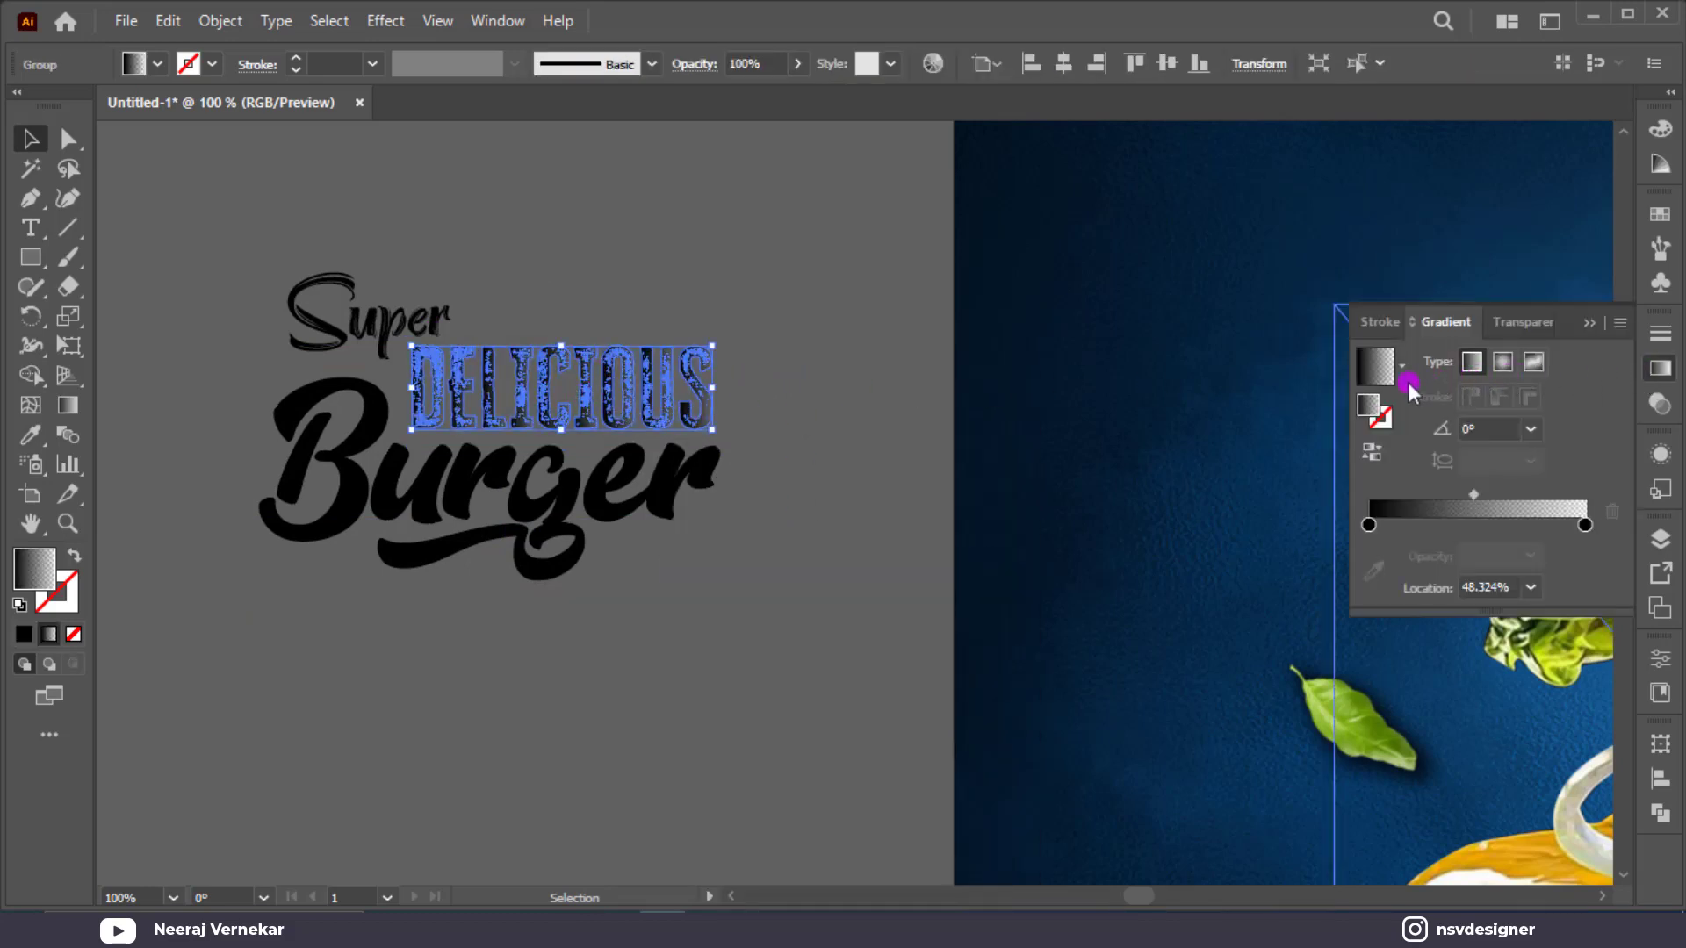
click(1399, 373)
click(1274, 433)
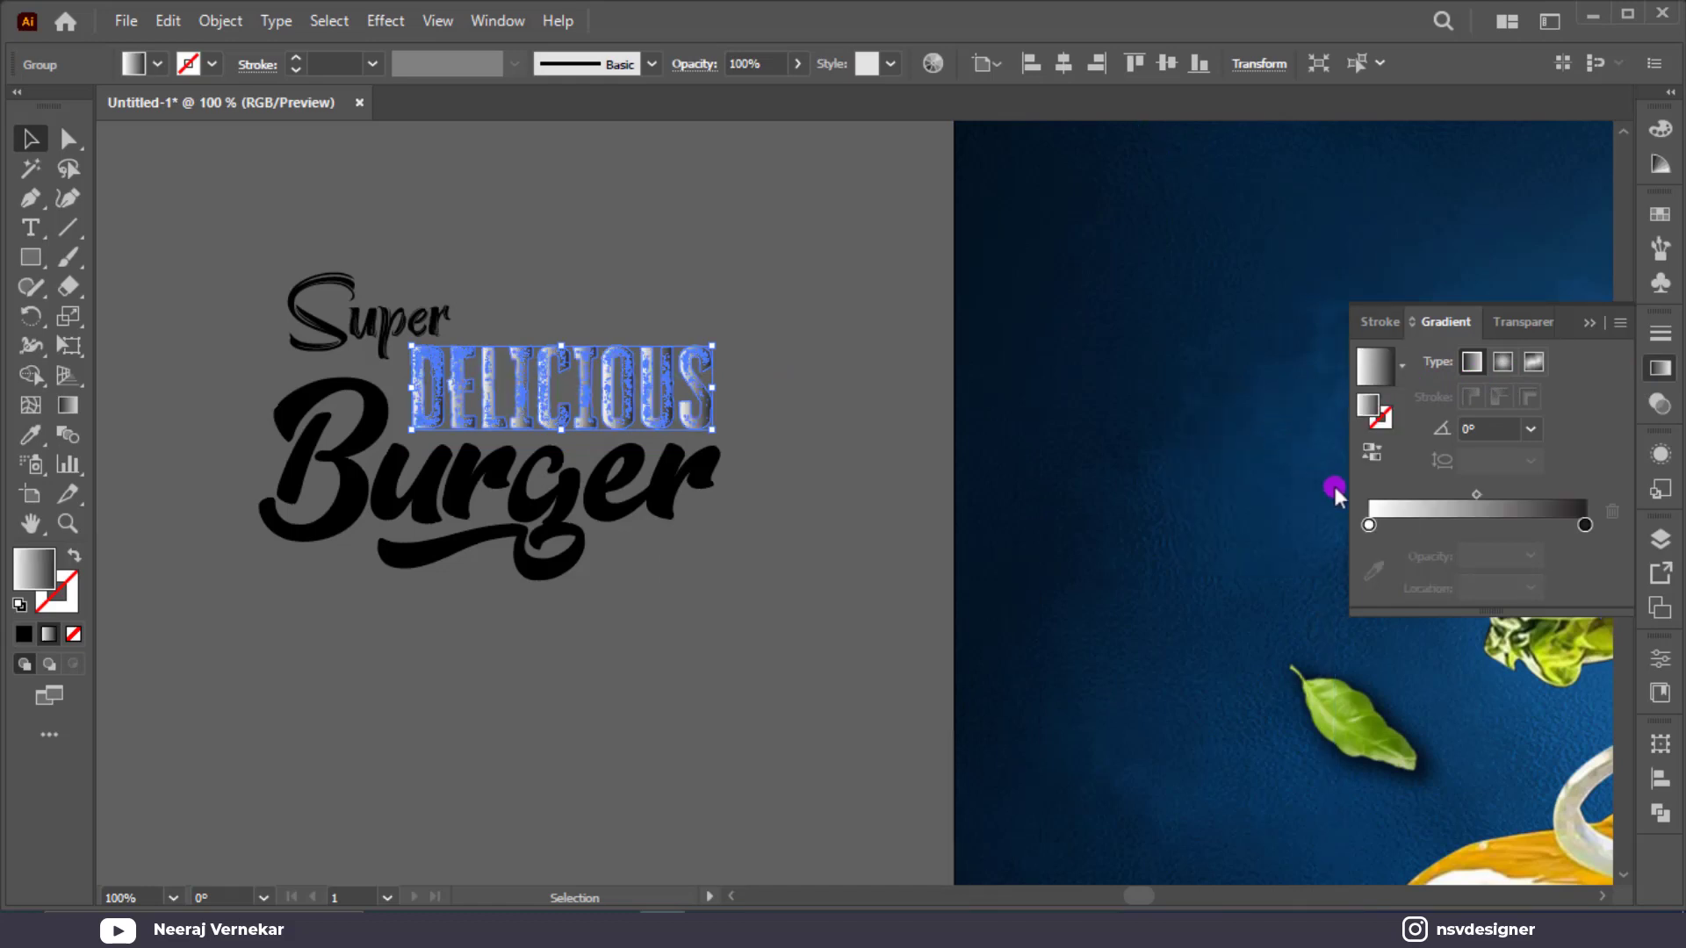
double_click(1371, 524)
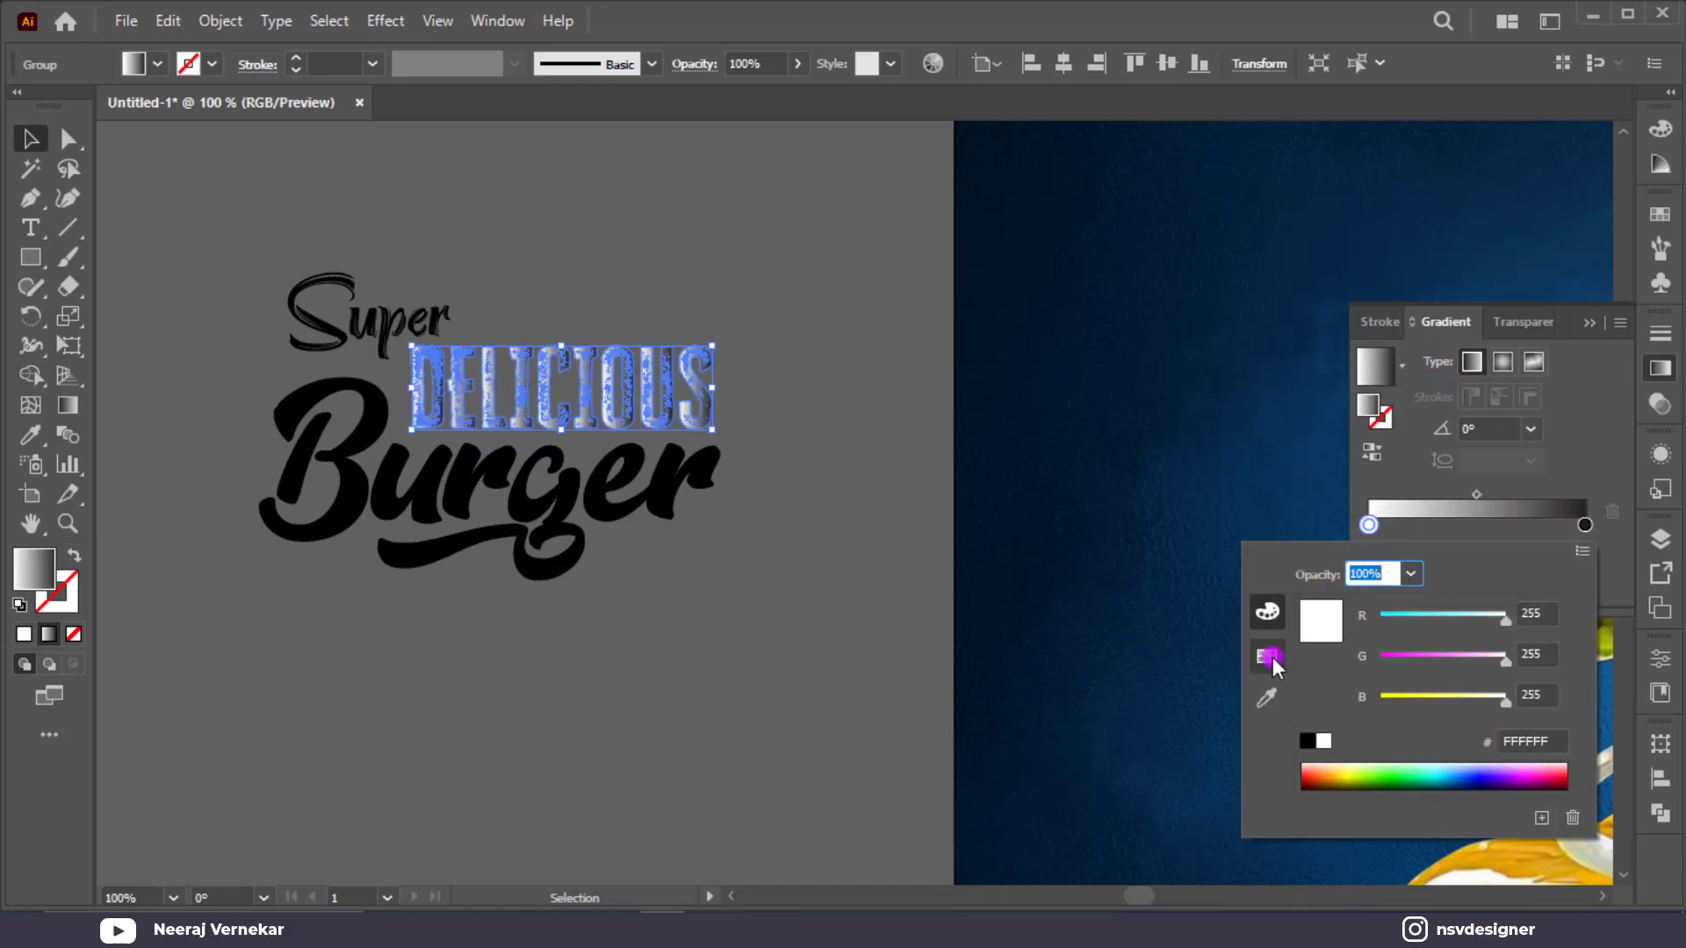
click(1269, 657)
click(1560, 602)
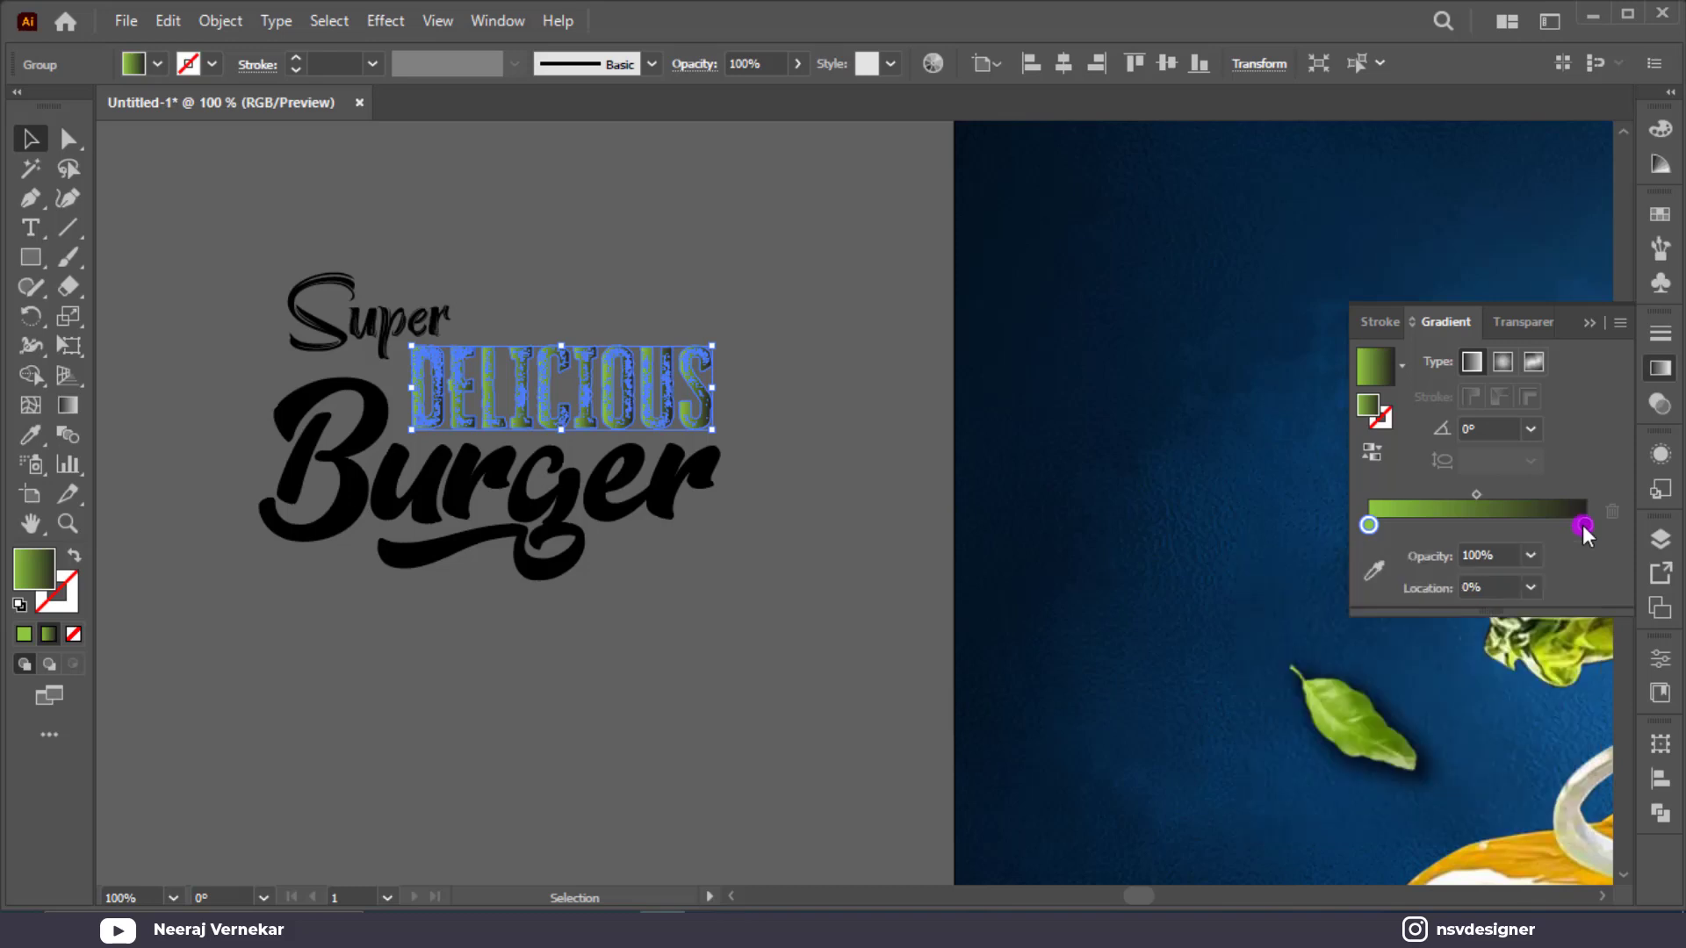
double_click(1584, 524)
click(1522, 602)
click(1040, 500)
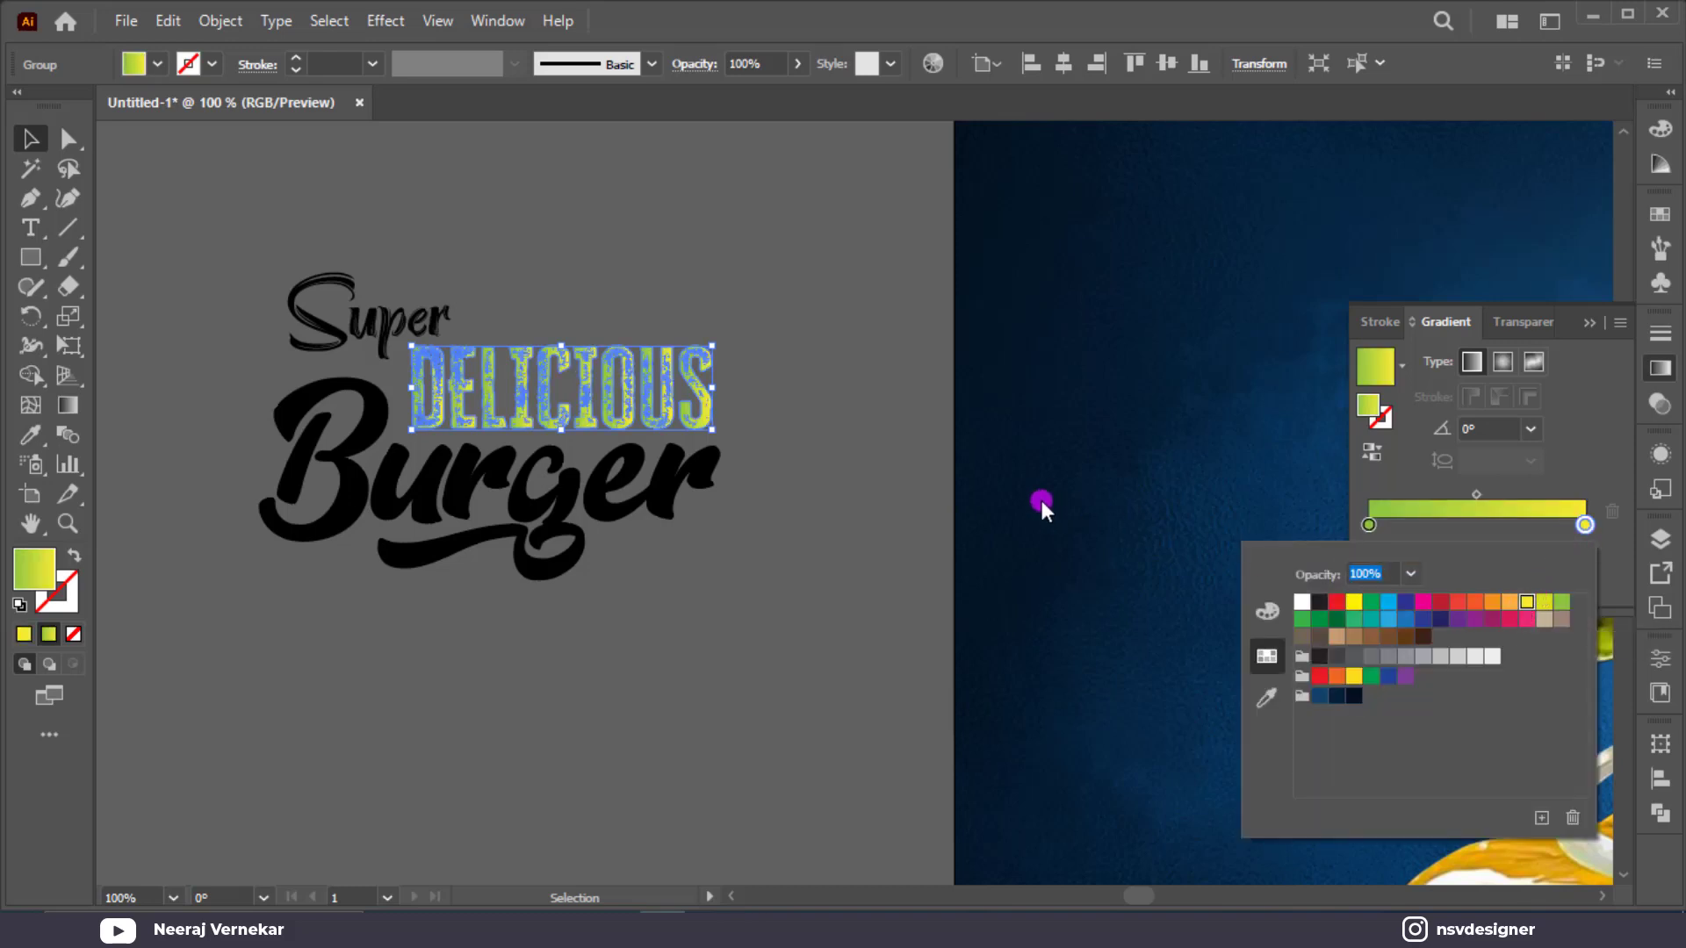
Step: Drag the gradient vertically with the Gradient tool, yellow on top, green at bottom
click(689, 403)
key(g)
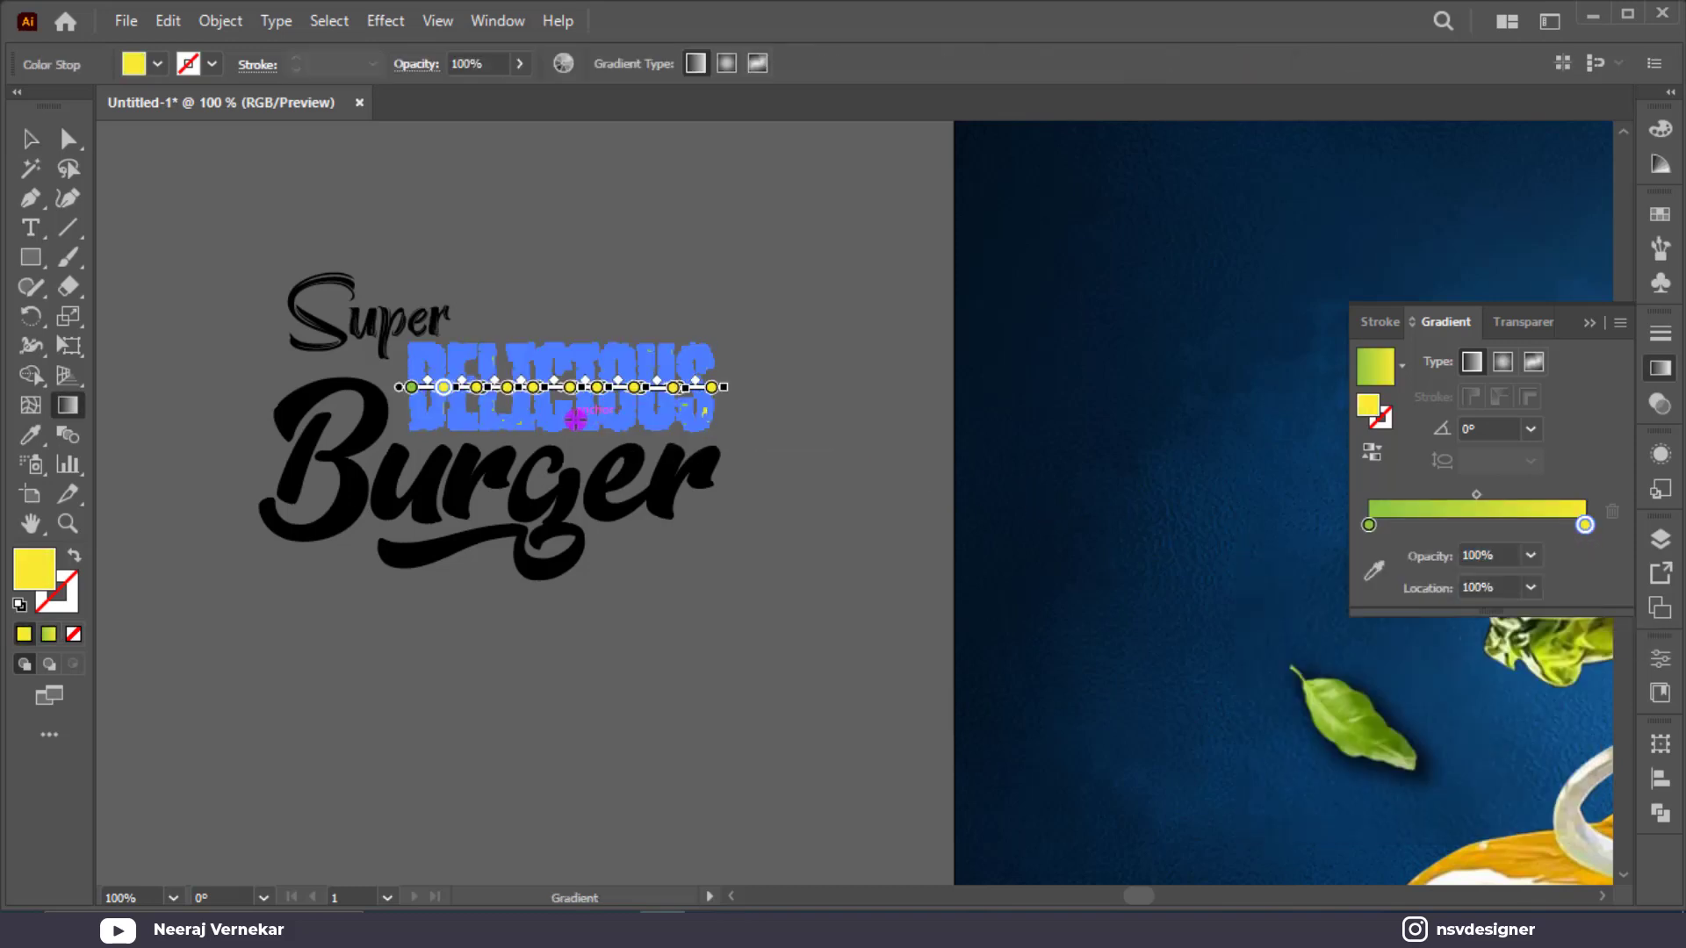
drag(557, 378, 557, 351)
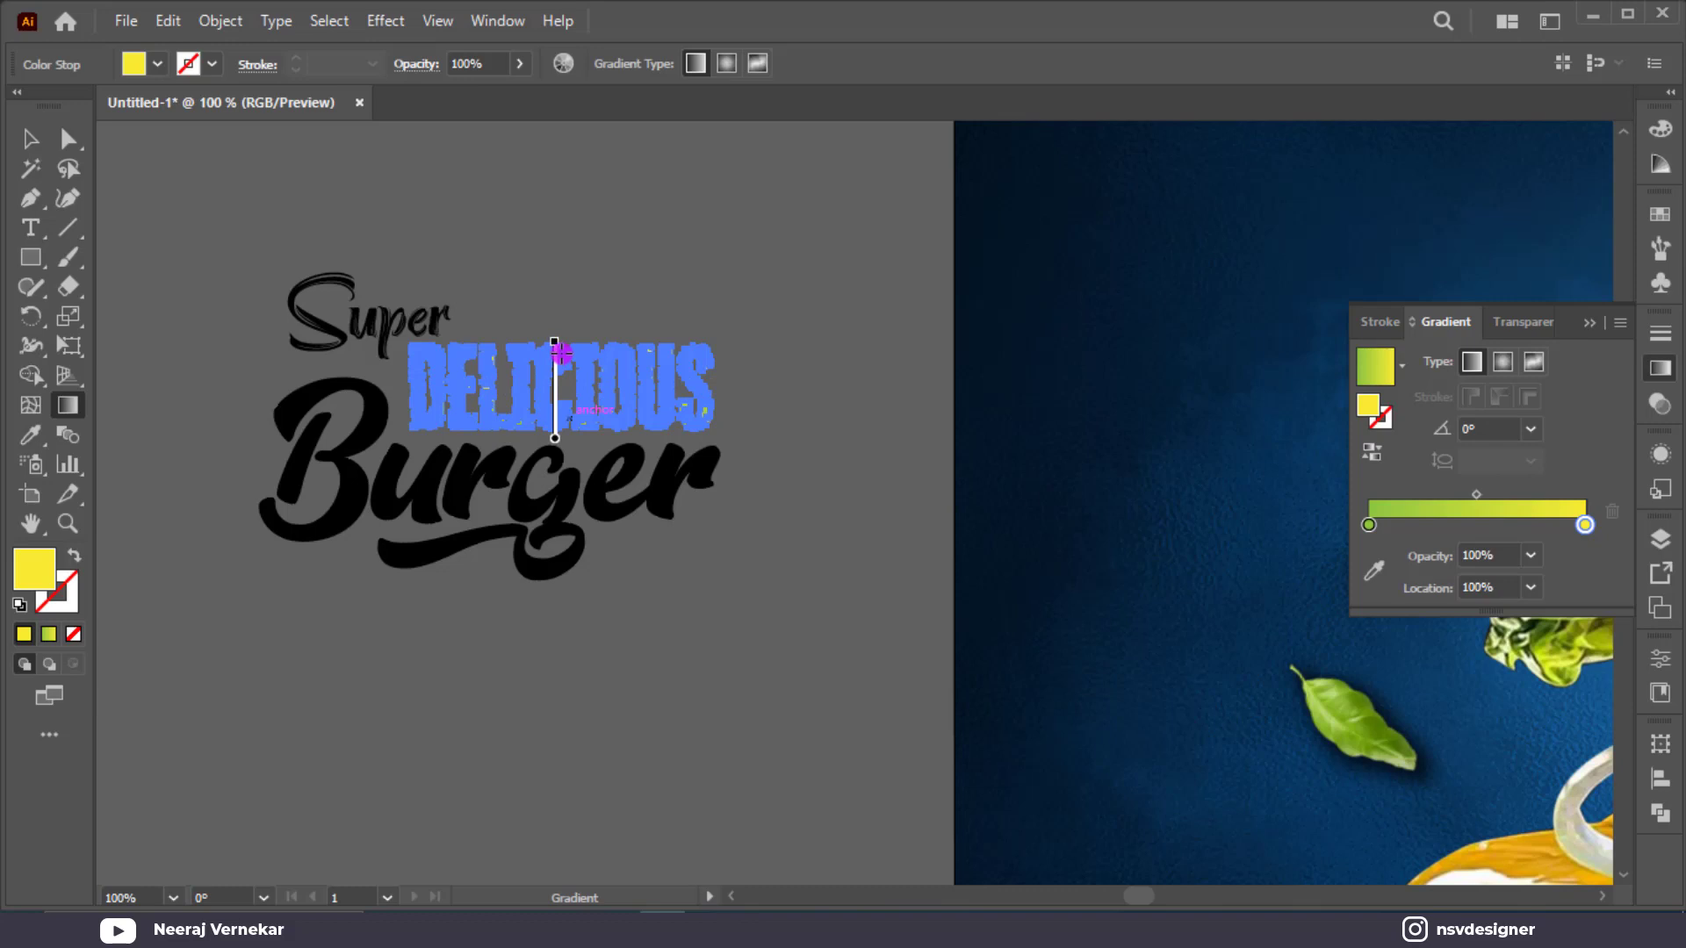
key(v)
click(784, 268)
click(647, 471)
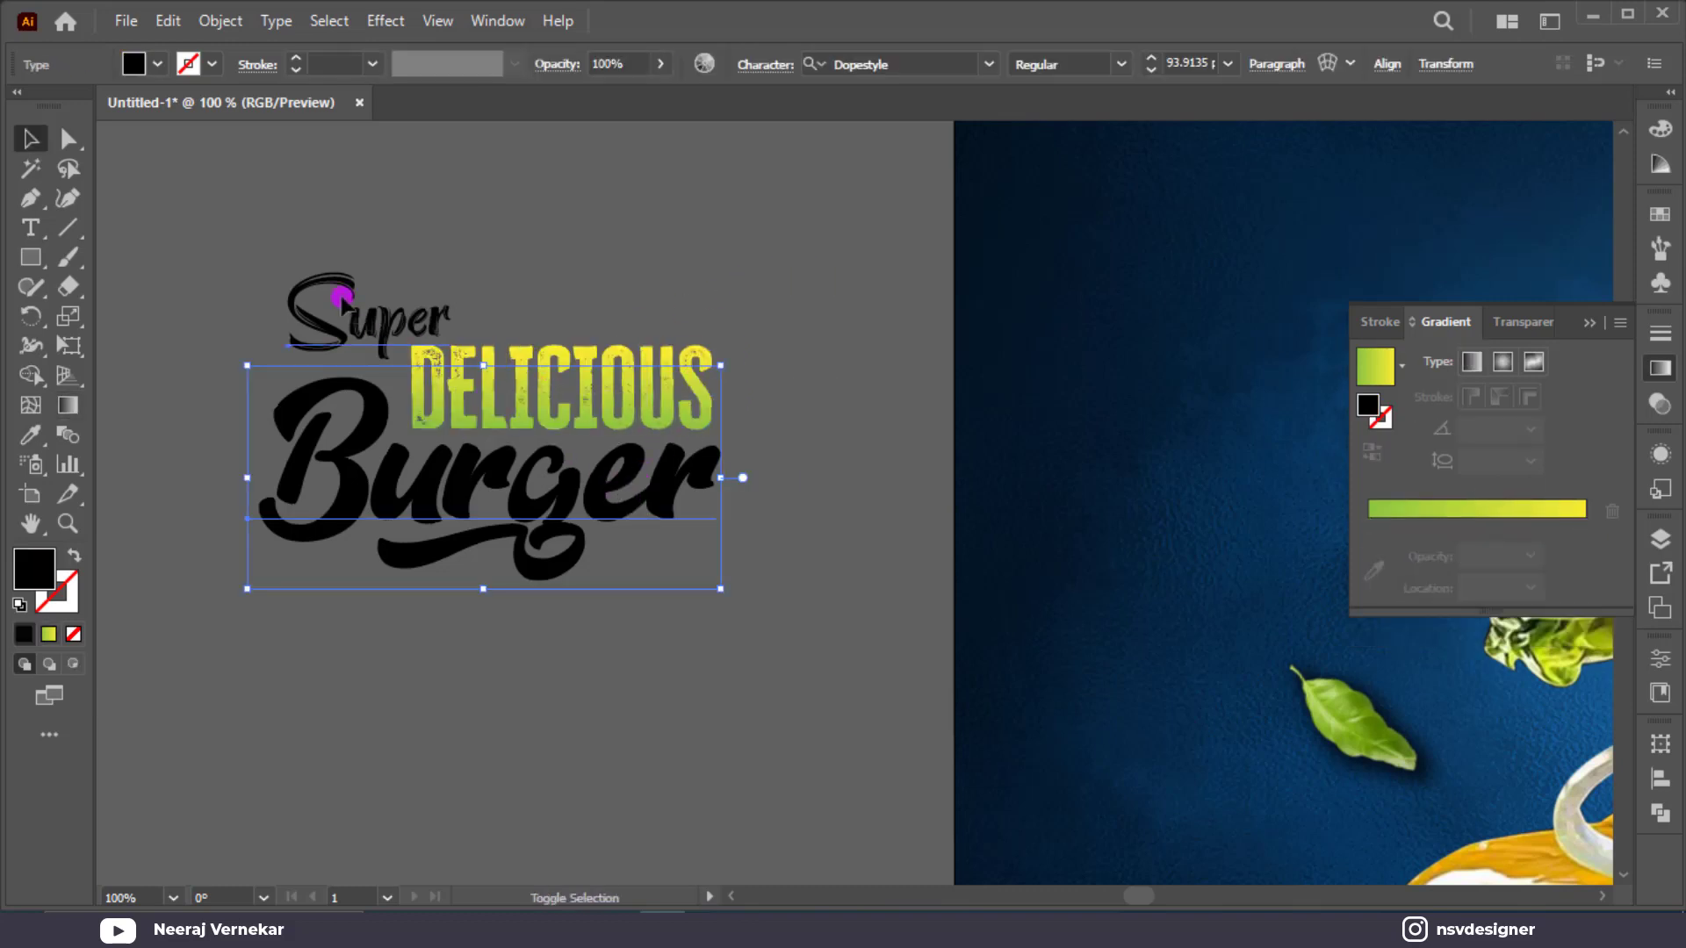
Step: Fill the Super and Burger text with white
shift+click(340, 299)
click(134, 63)
click(51, 103)
click(767, 288)
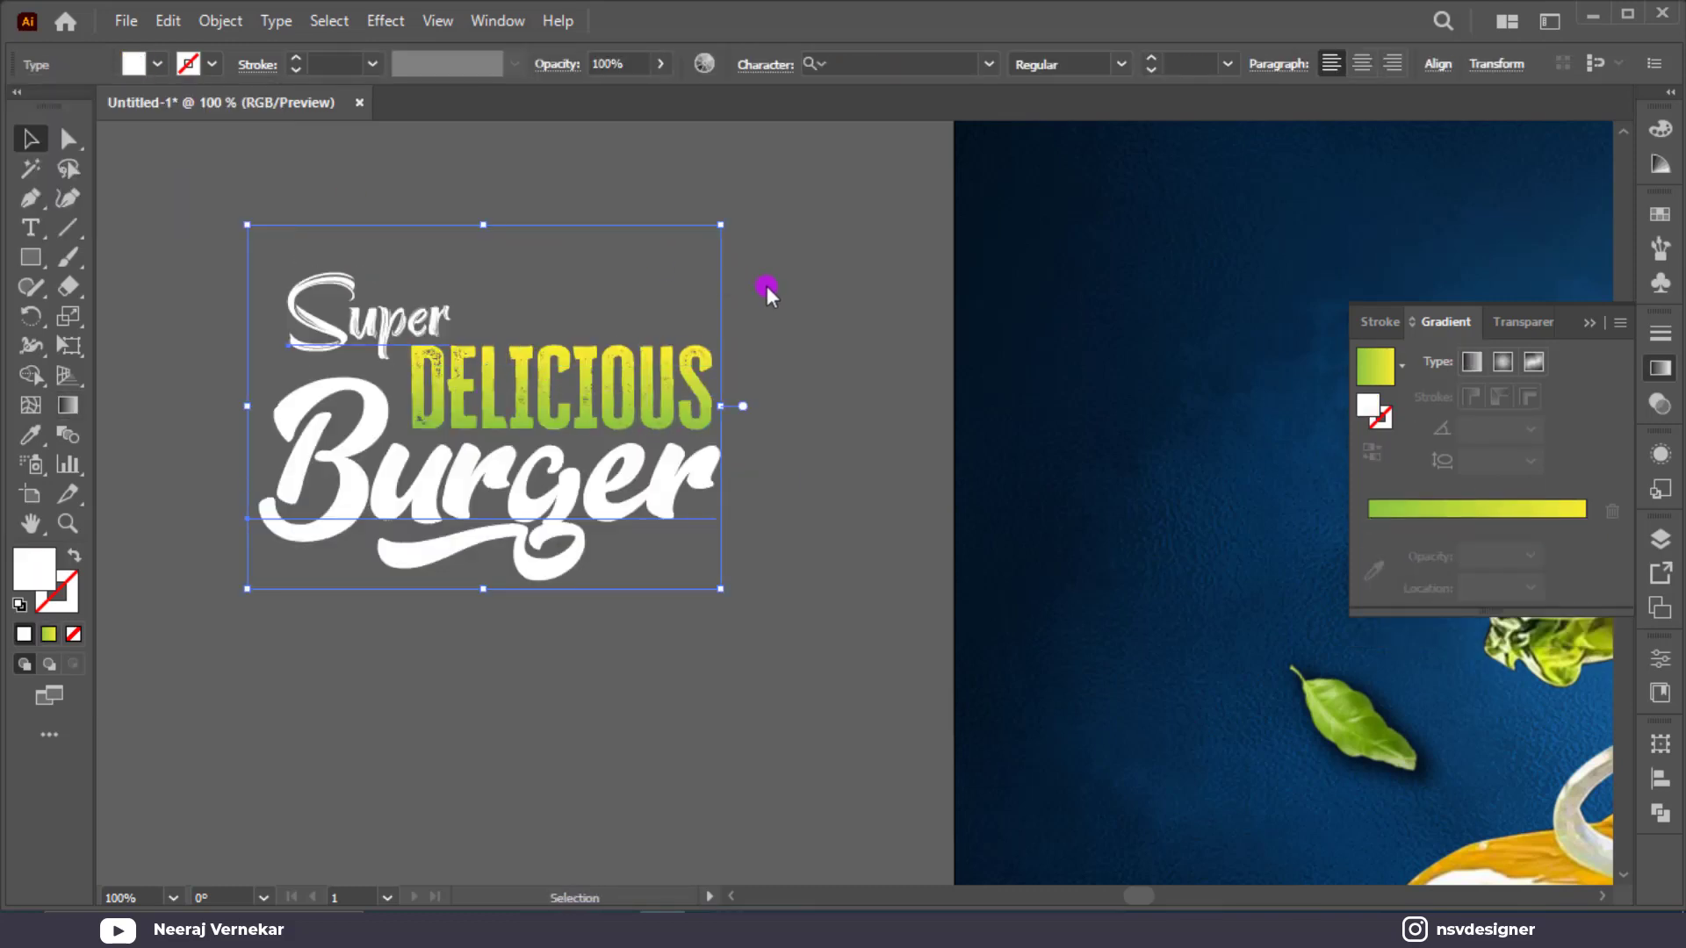
click(787, 332)
Step: Enlarge 'Super' and realign Super and Burger around DELICIOUS
click(379, 317)
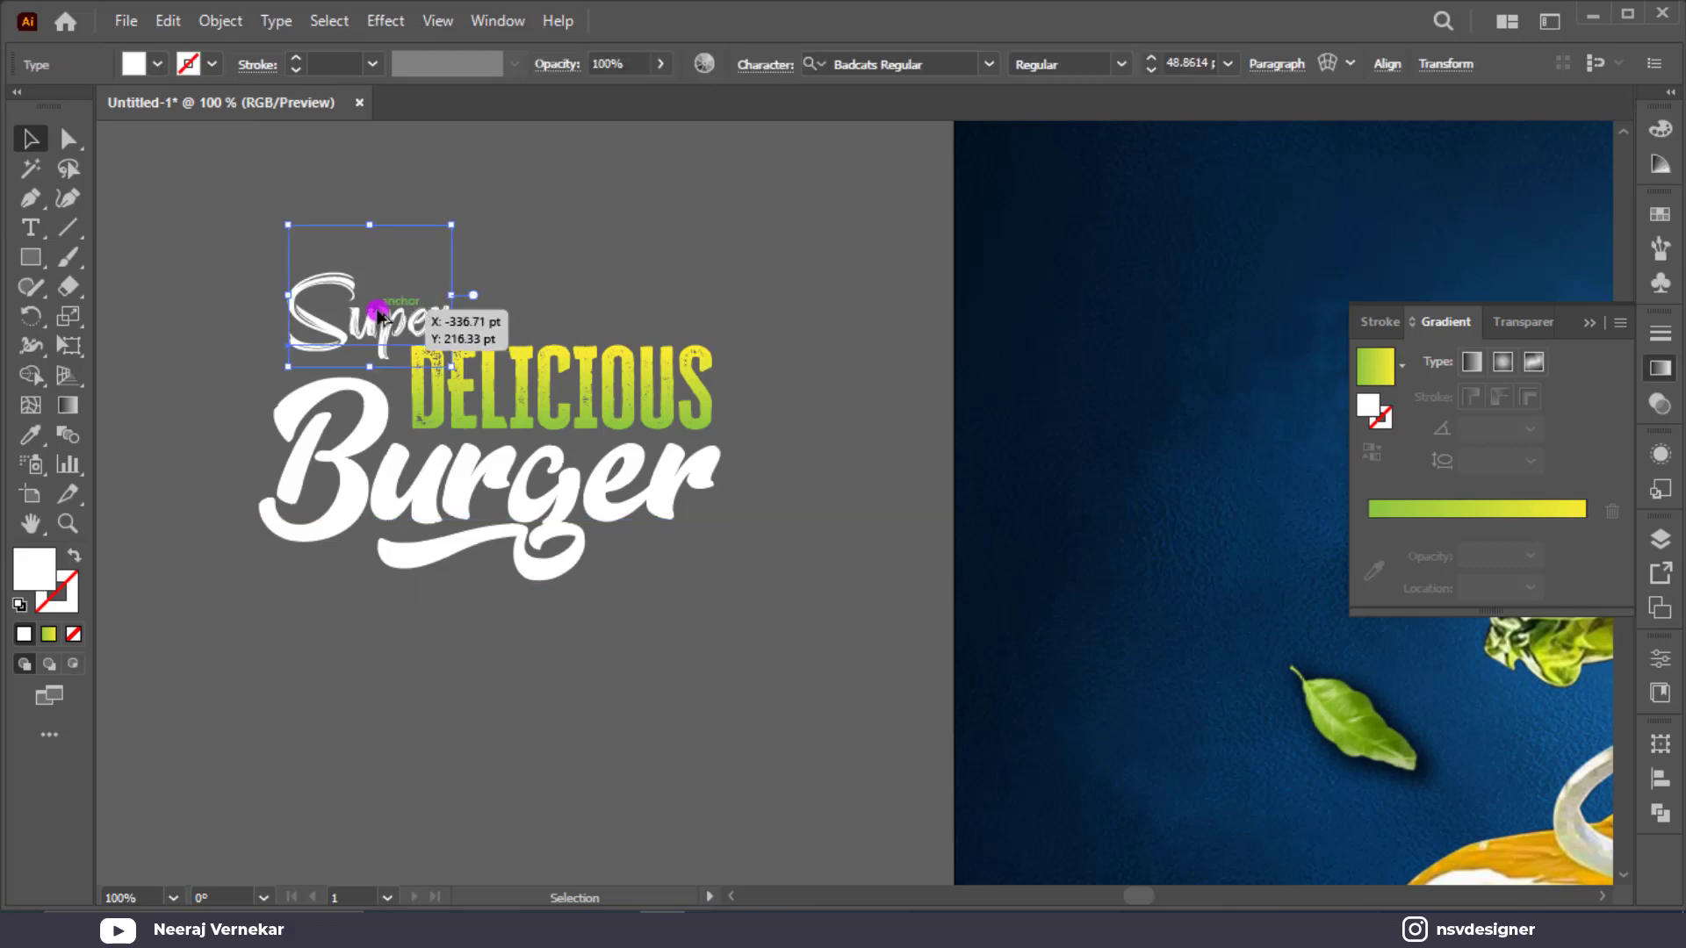
scroll(384, 307, up, 2)
drag(525, 135, 560, 107)
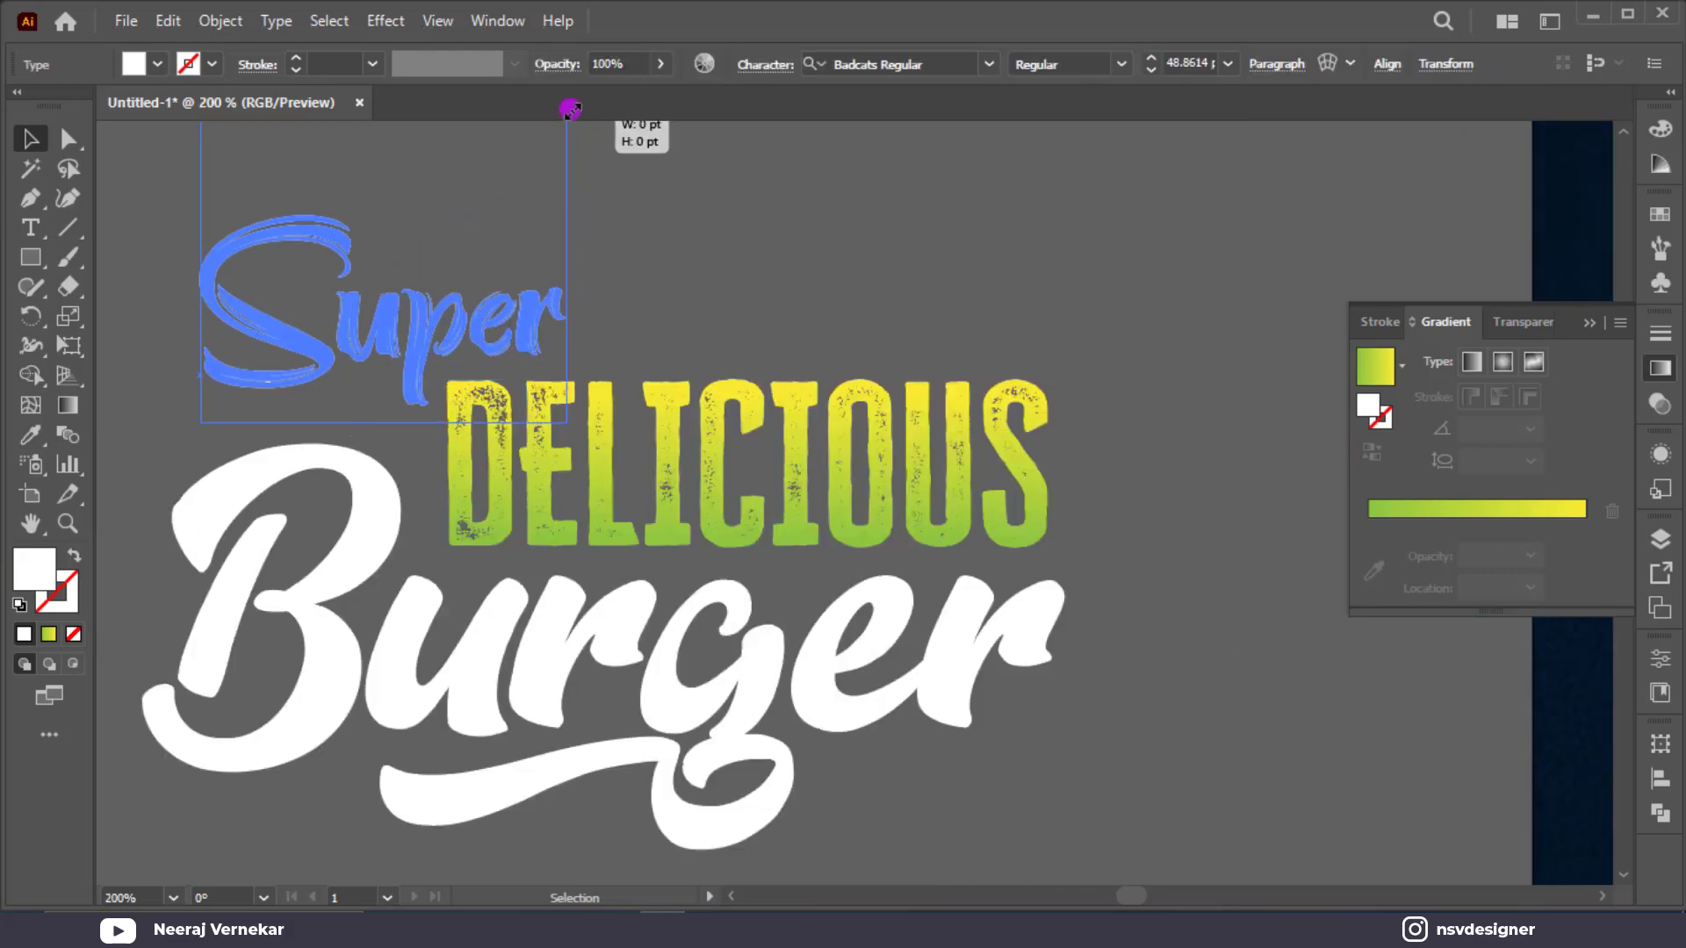
drag(474, 322, 479, 336)
click(801, 632)
drag(898, 663, 892, 644)
drag(531, 342, 895, 728)
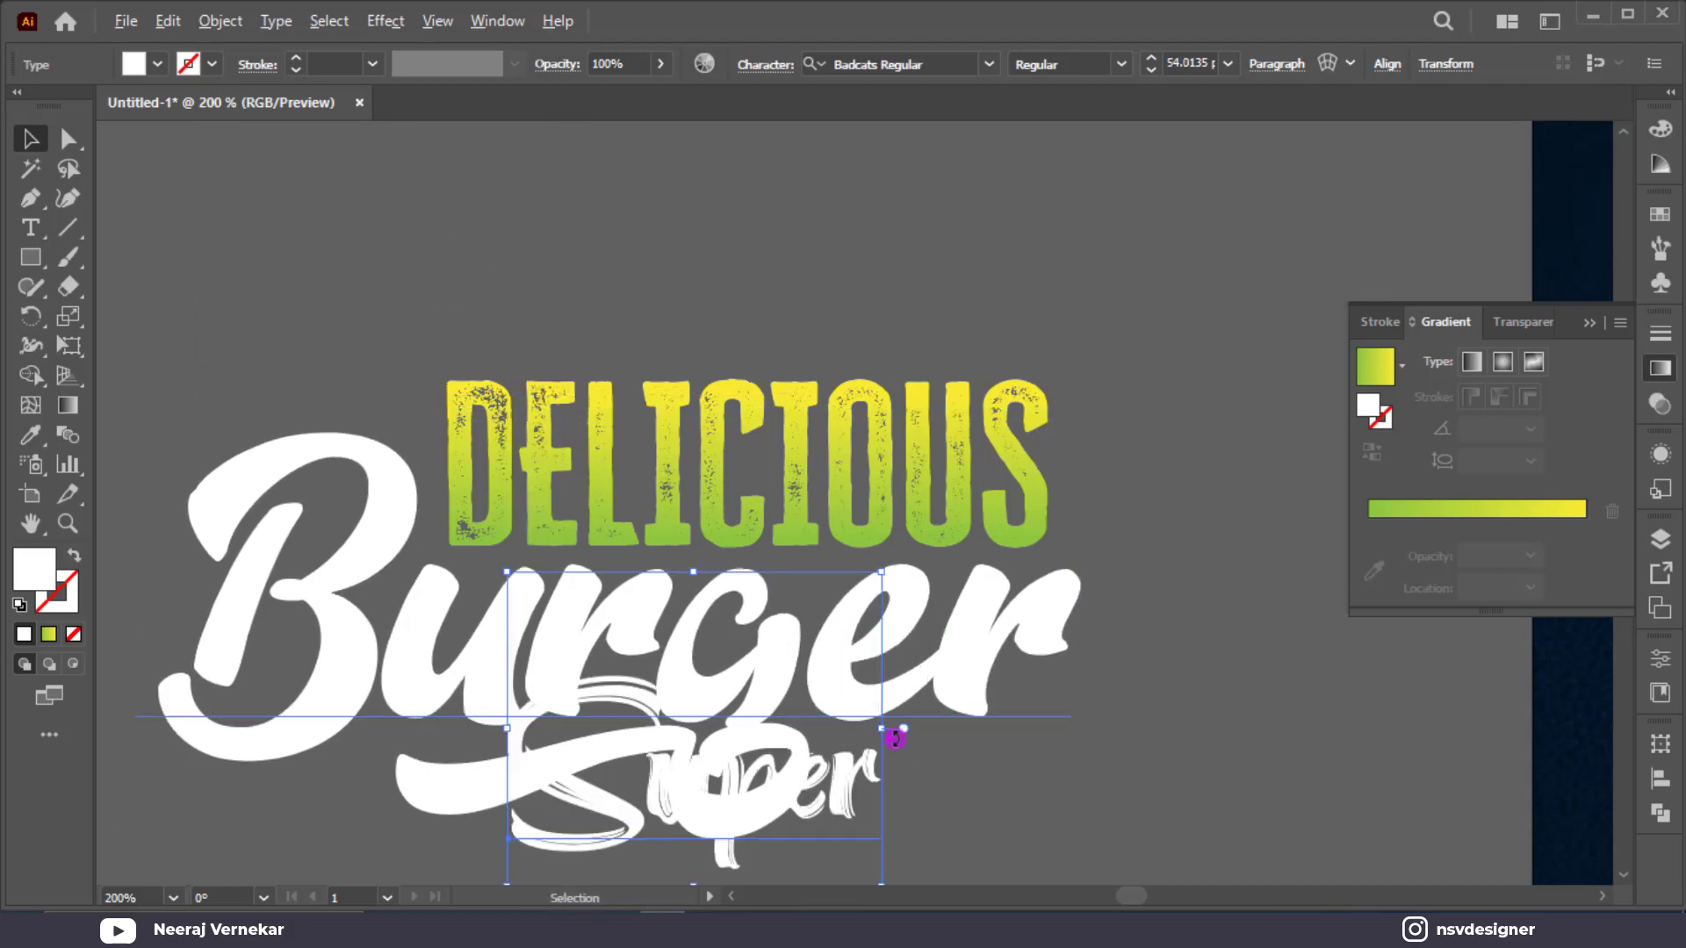
key(ctrl+z)
click(765, 241)
Step: Move the whole headline from the pasteboard onto the top of the poster
key(ctrl+a)
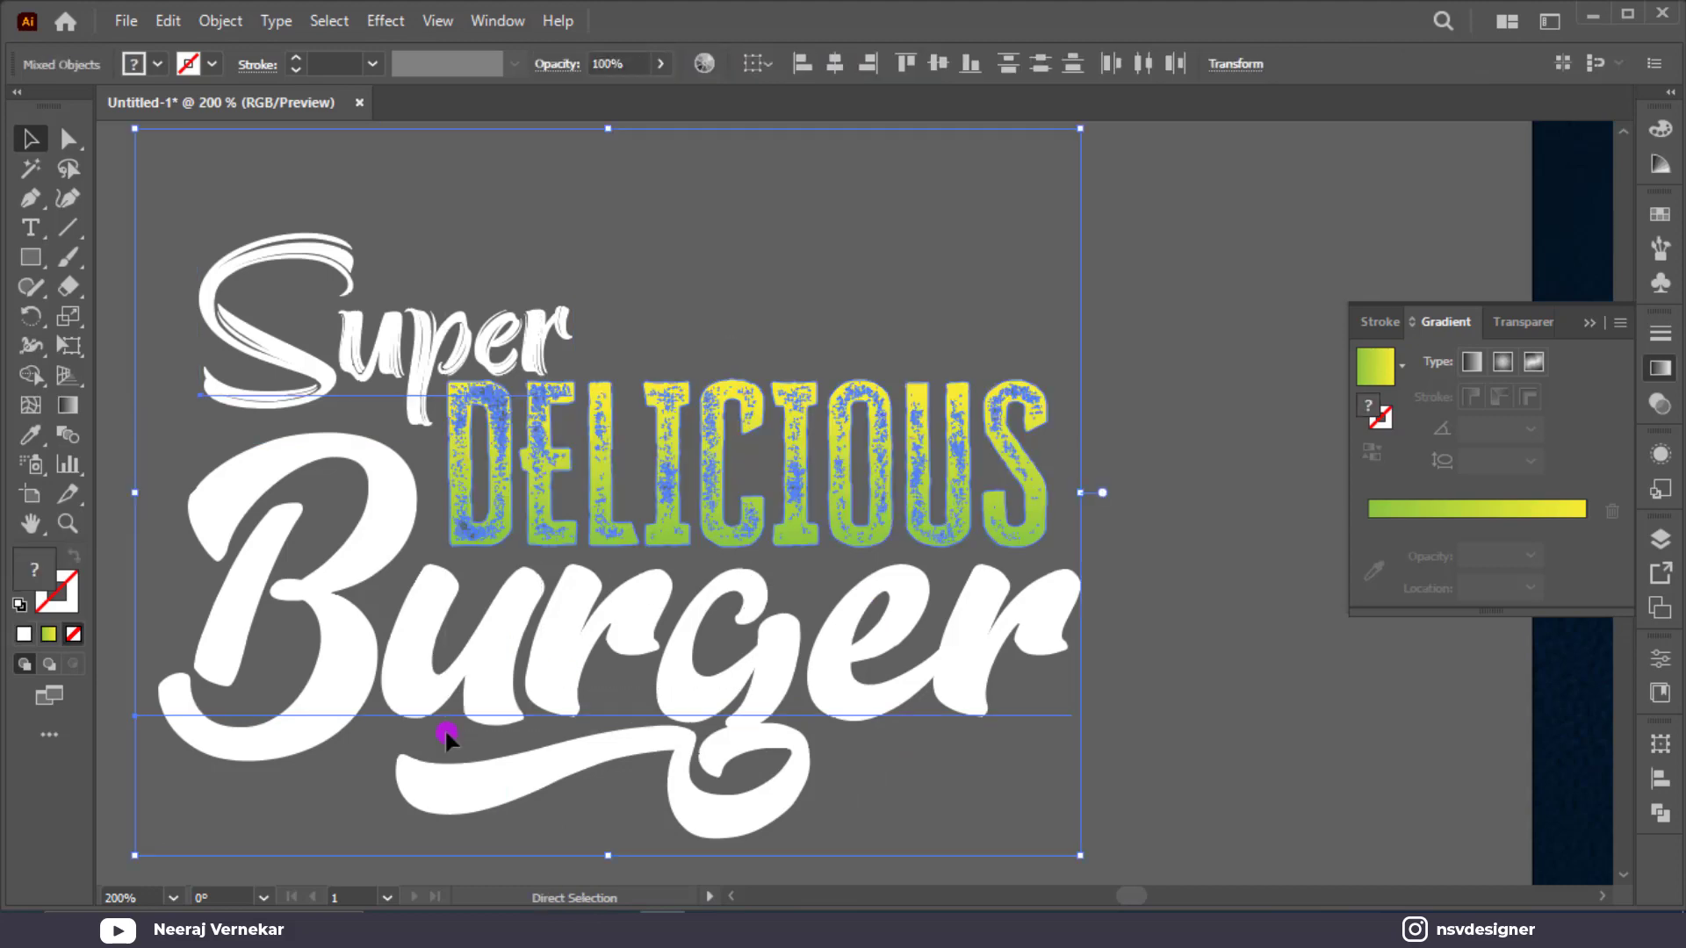
key(ctrl+0)
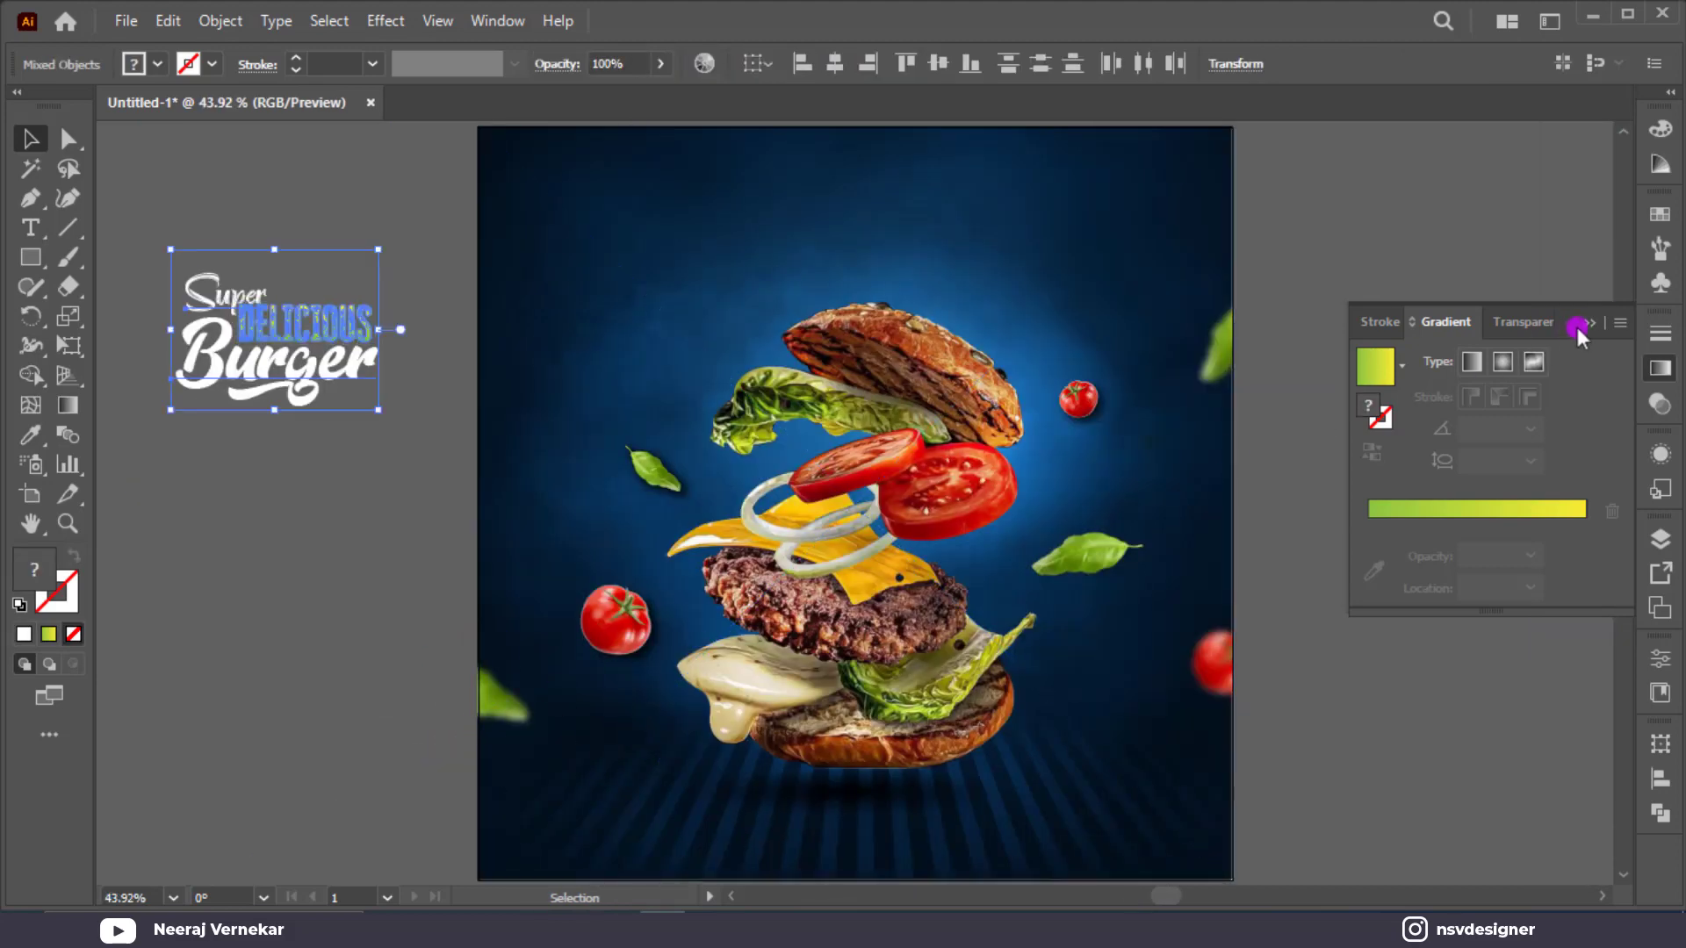
click(1577, 326)
drag(316, 380, 887, 255)
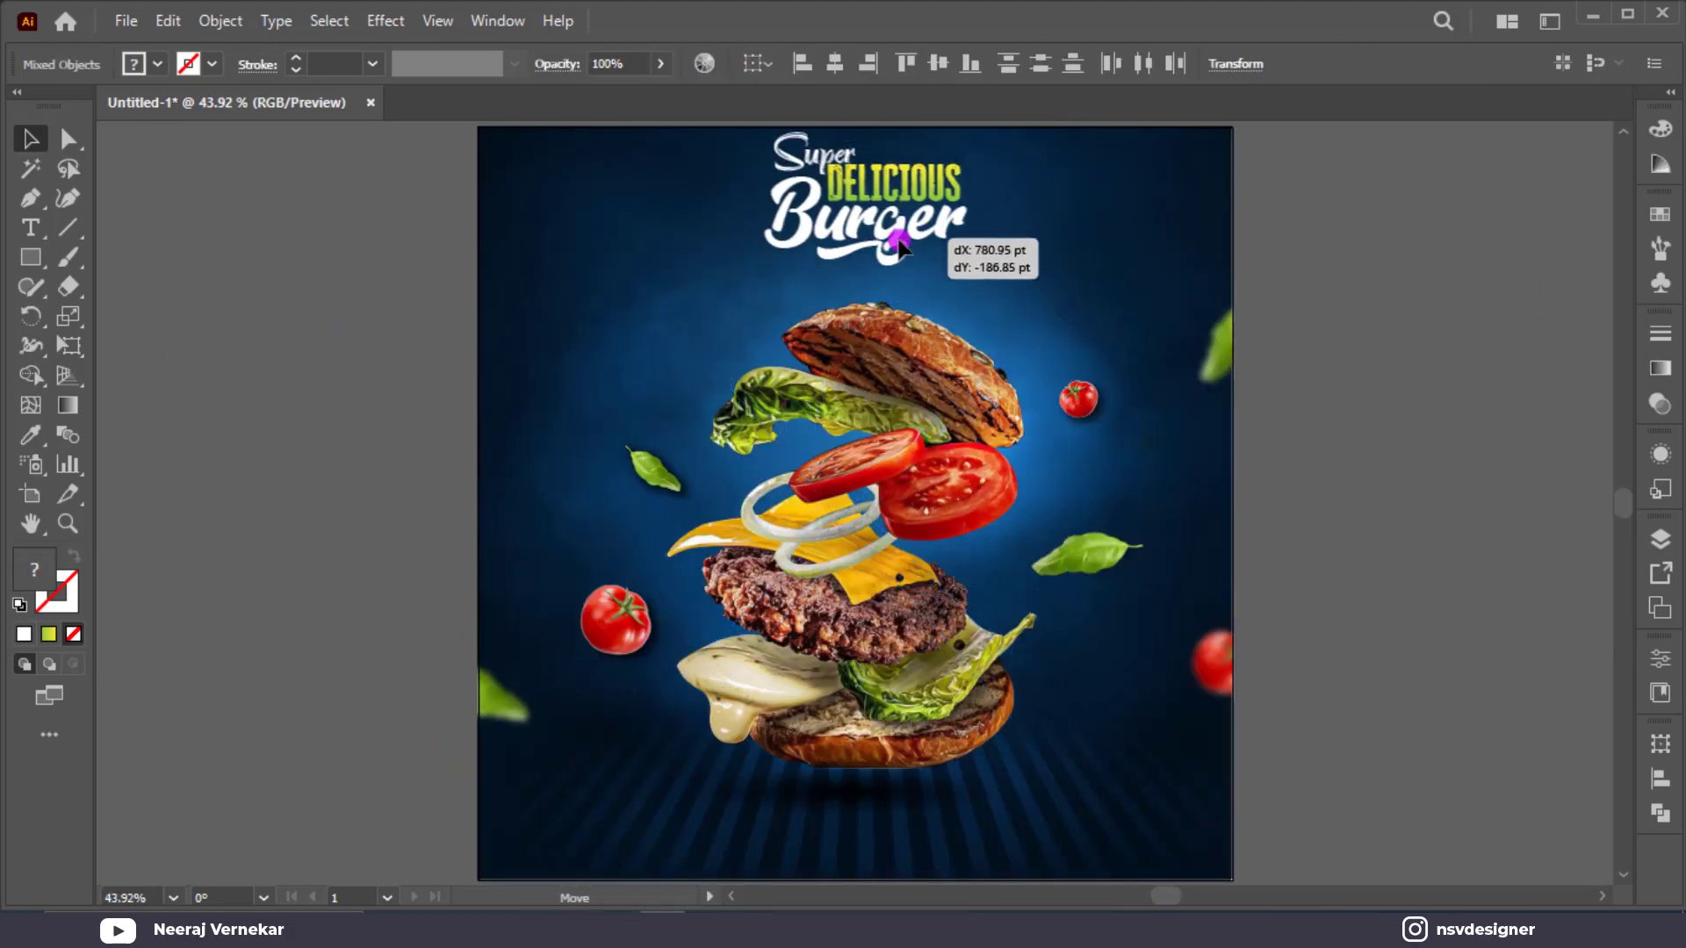
key(ctrl+z)
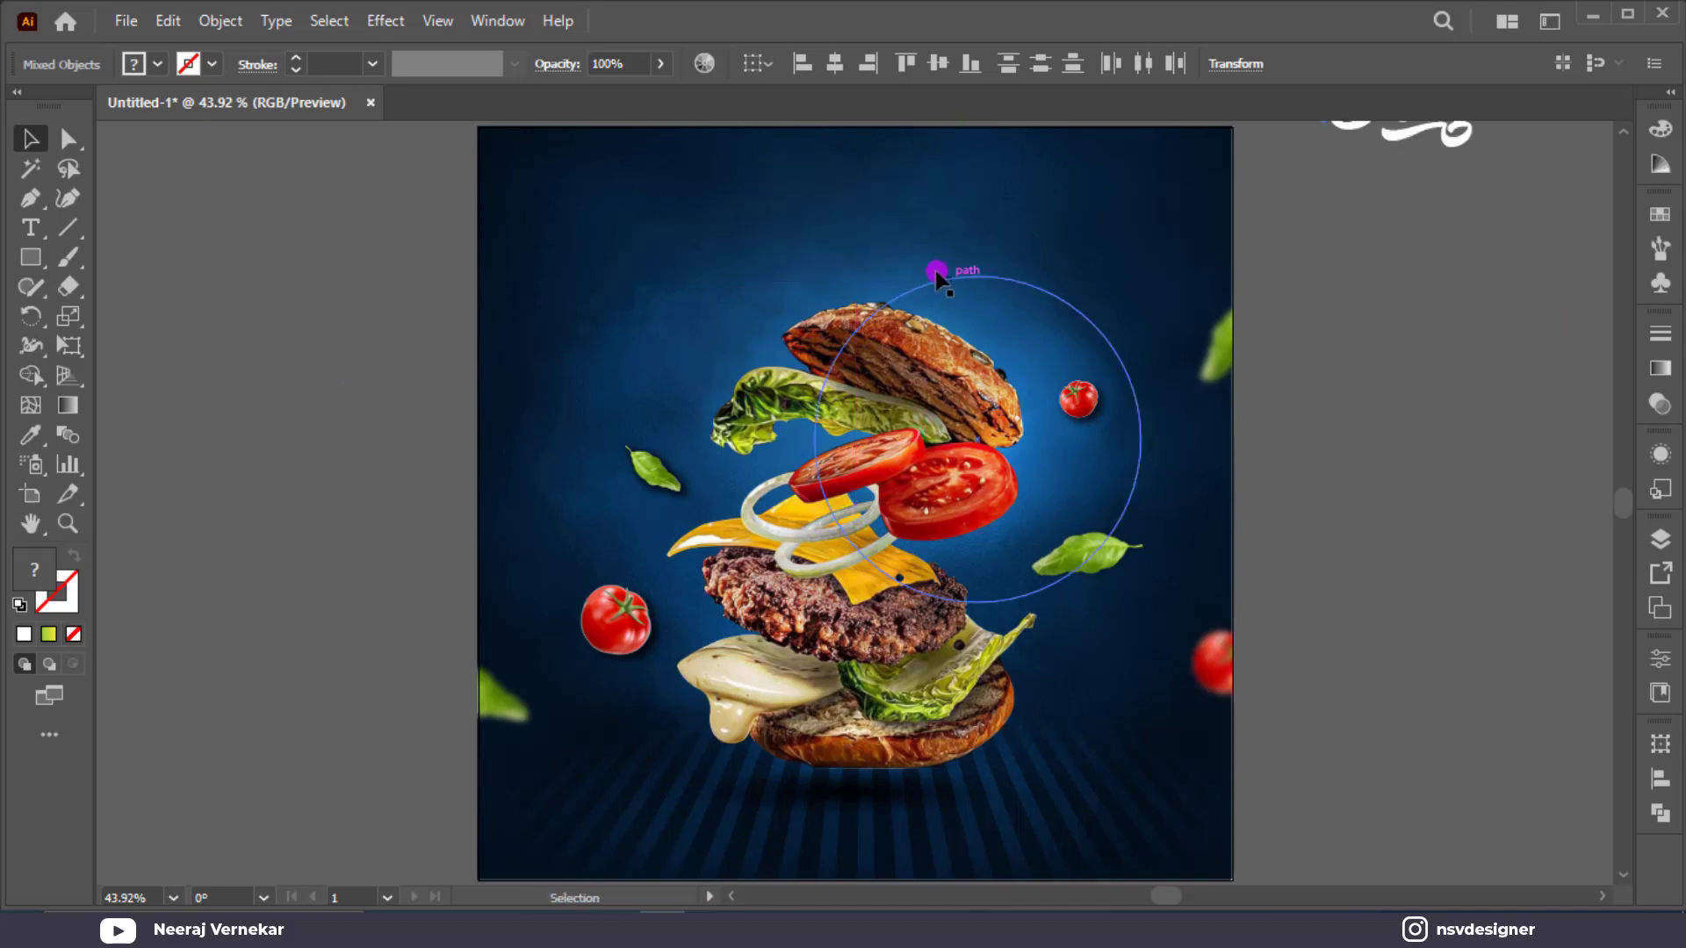
key(ctrl+shift+z)
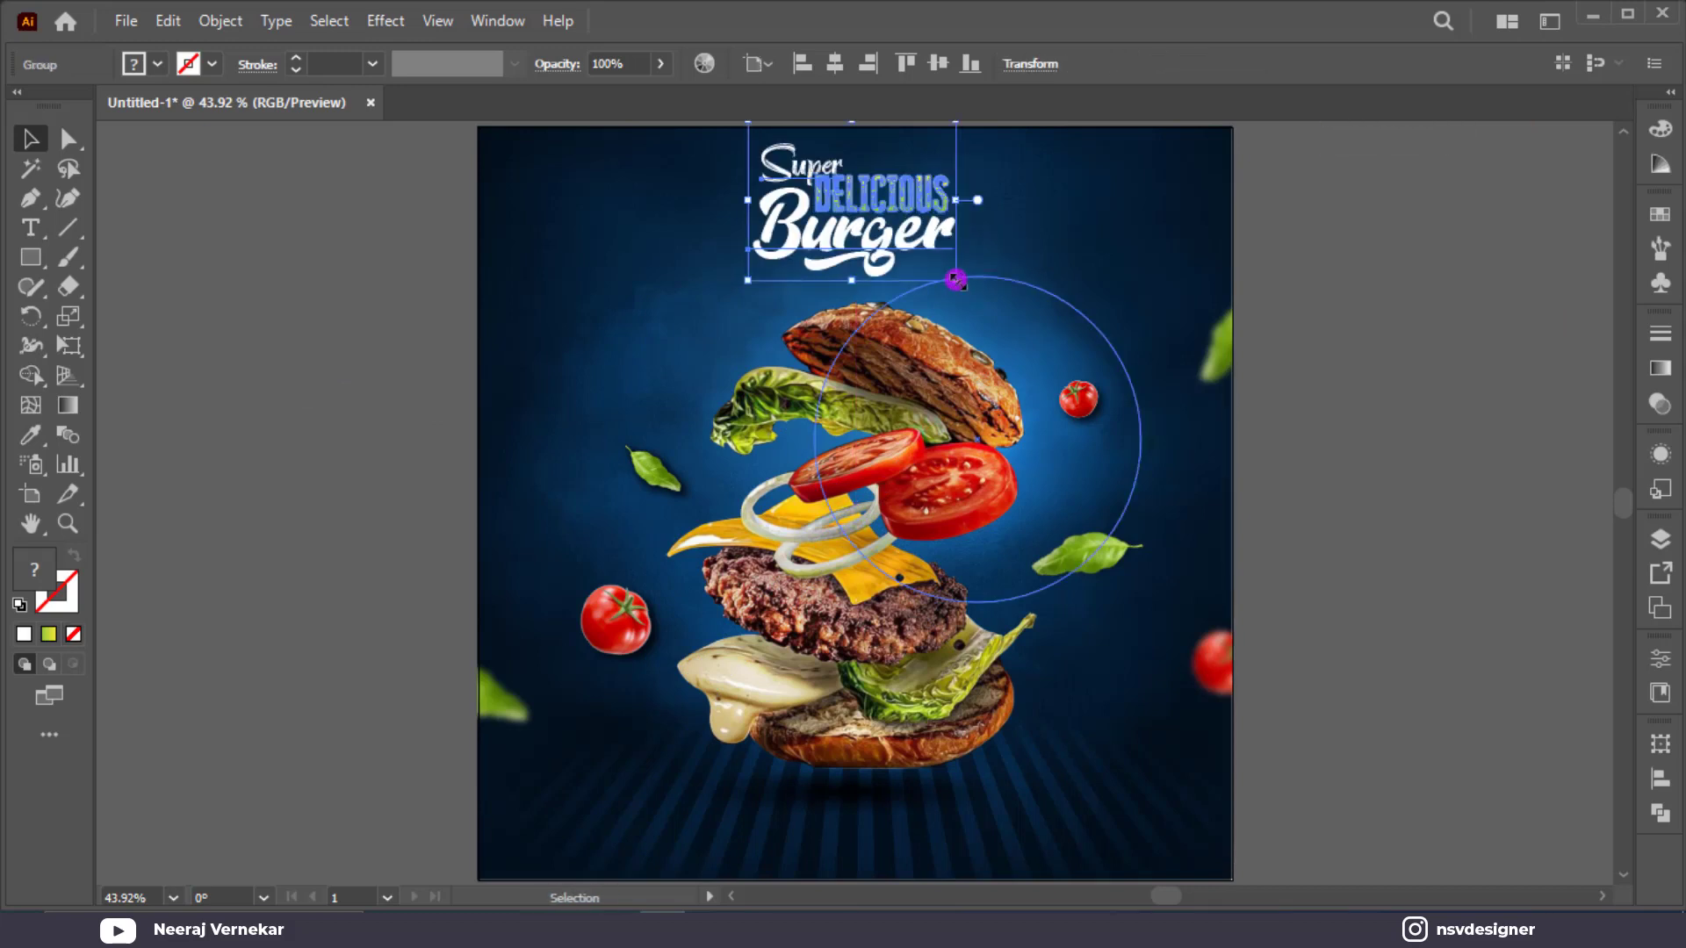
Step: Enlarge the headline, reposition it, and tilt it slightly counter-clockwise
drag(955, 279, 1064, 361)
click(1189, 245)
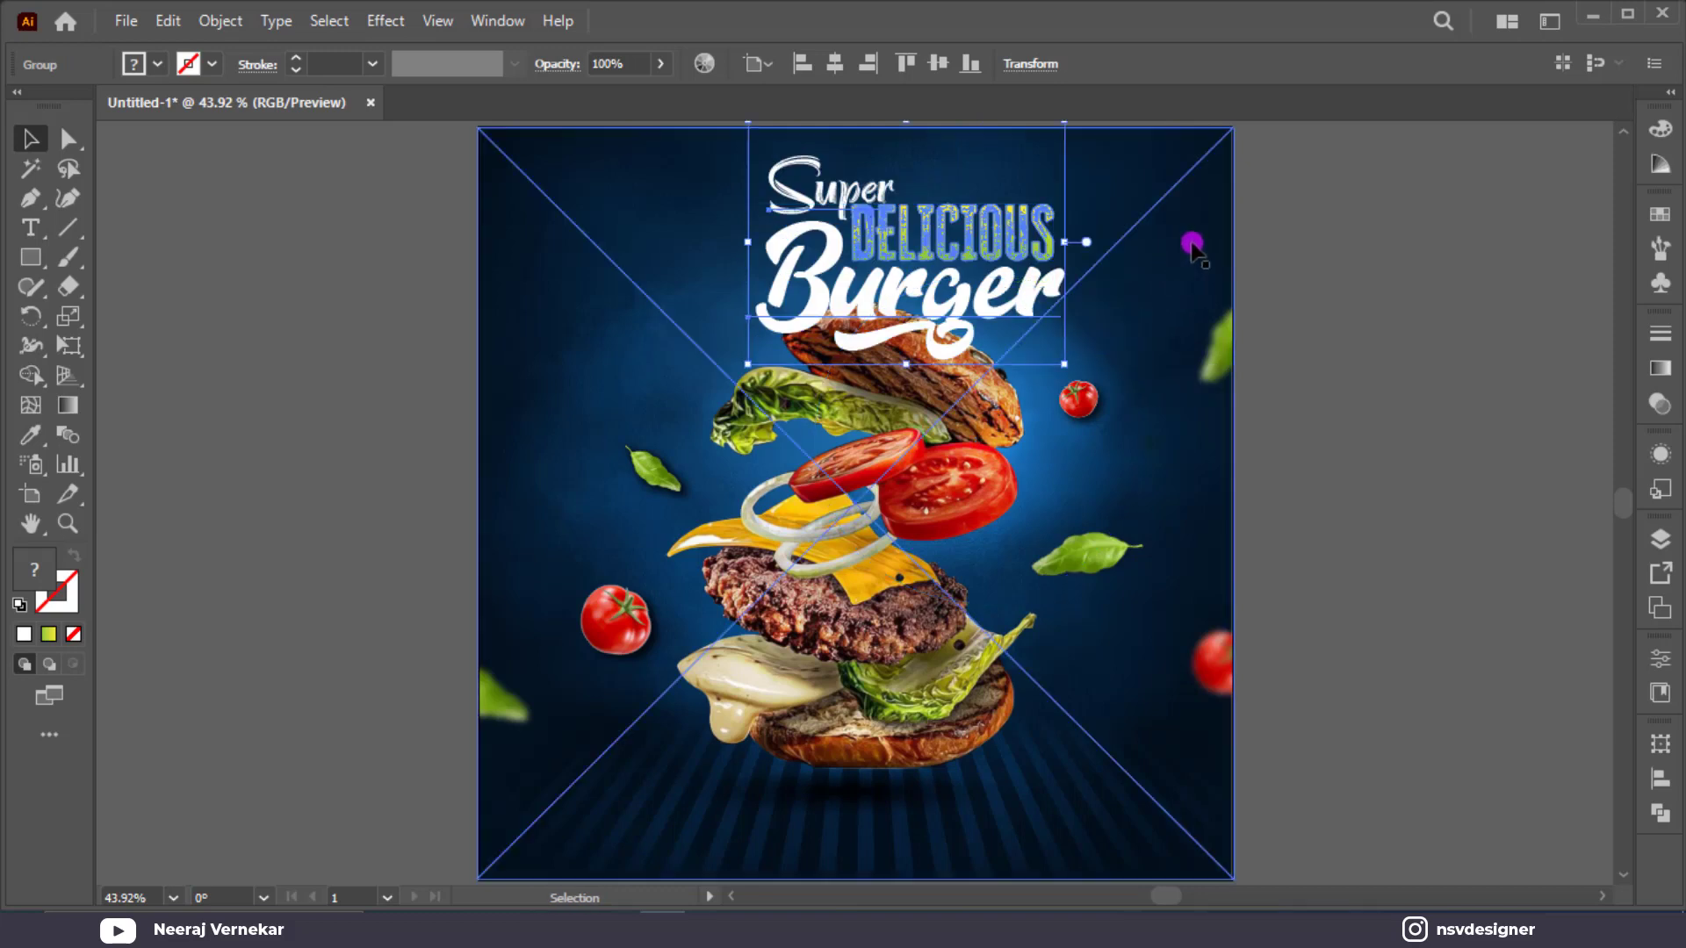
click(1403, 253)
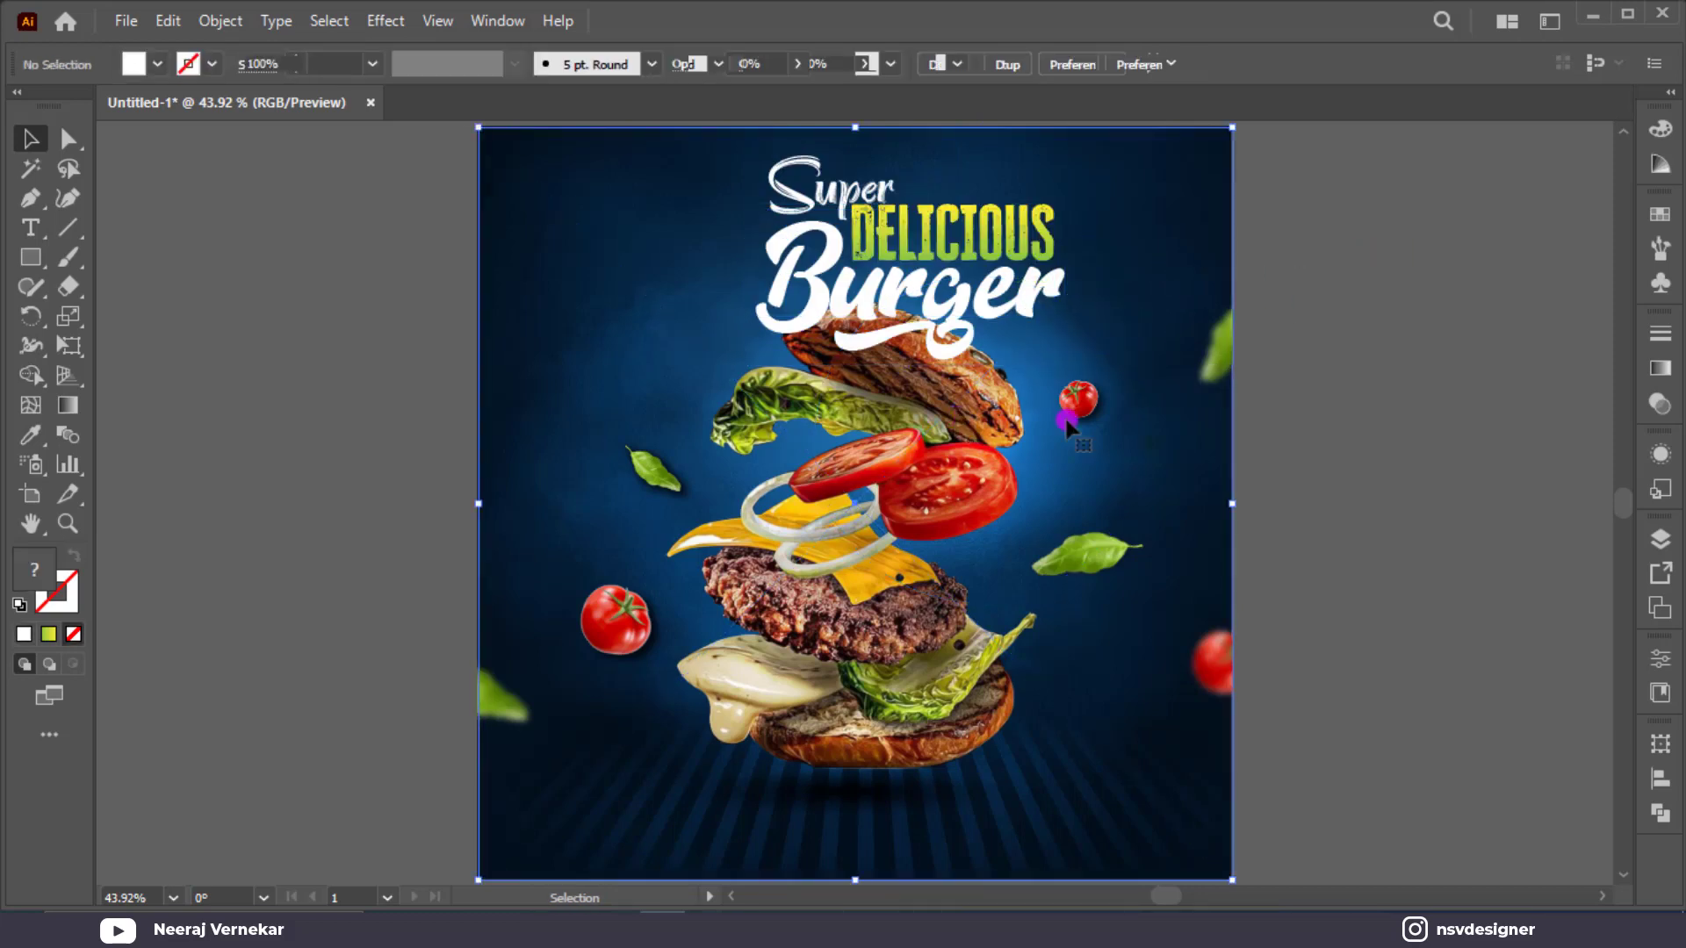
click(788, 725)
key(ctrl+shift+a)
drag(808, 227, 772, 216)
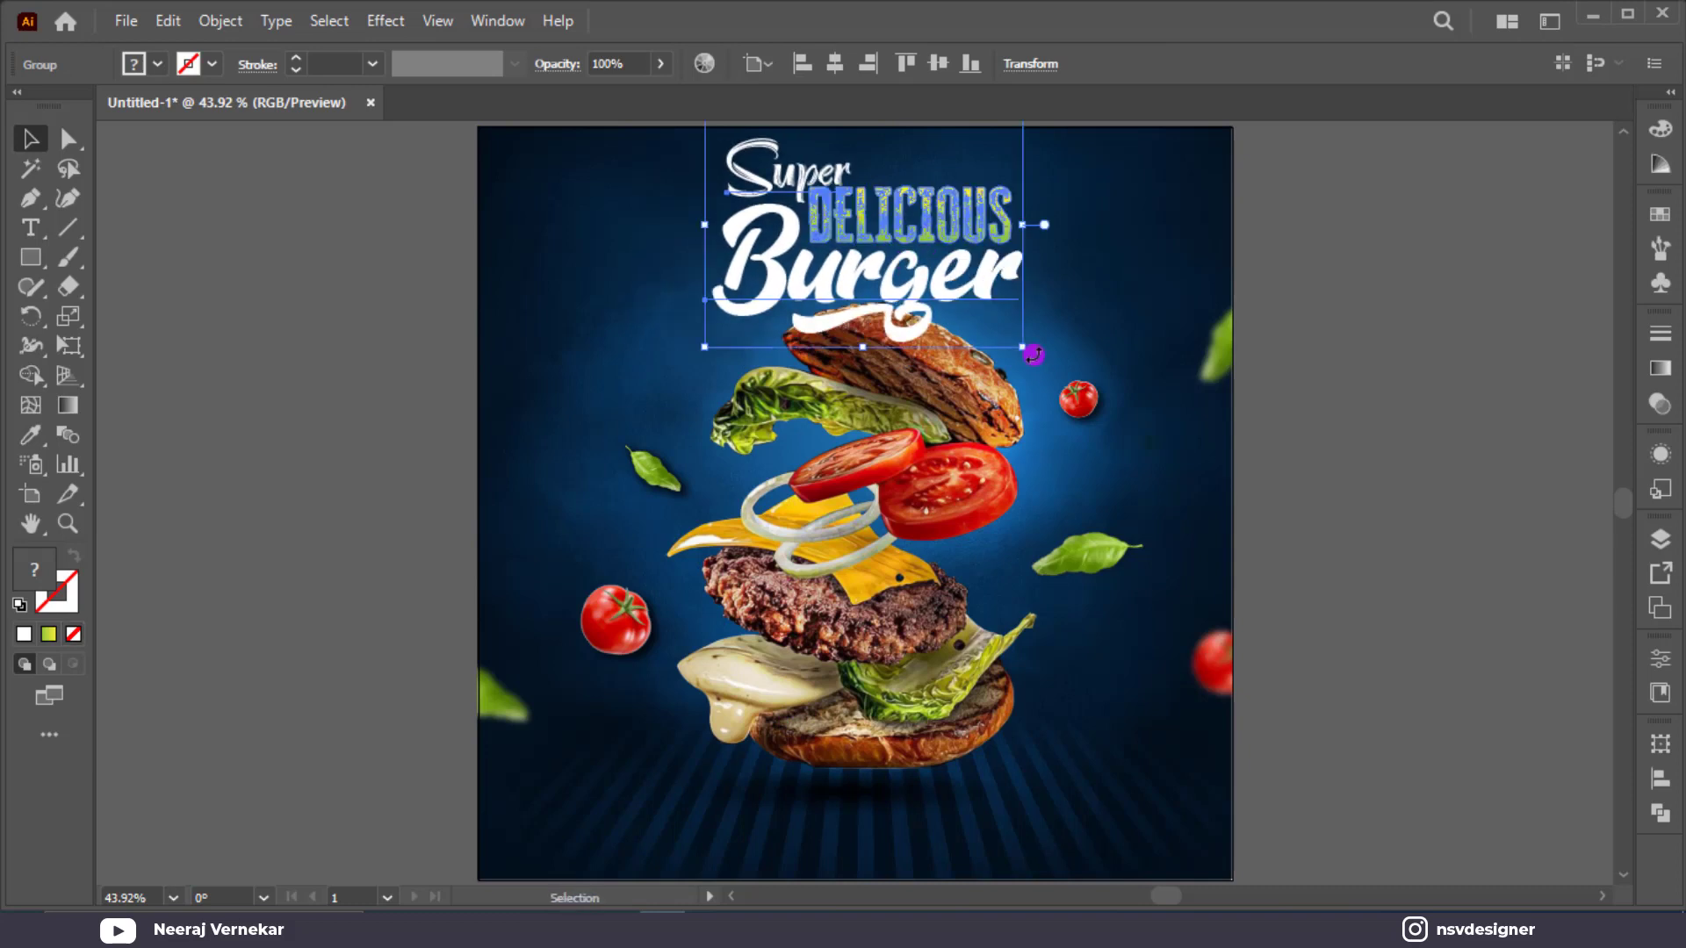
drag(1033, 355, 1054, 323)
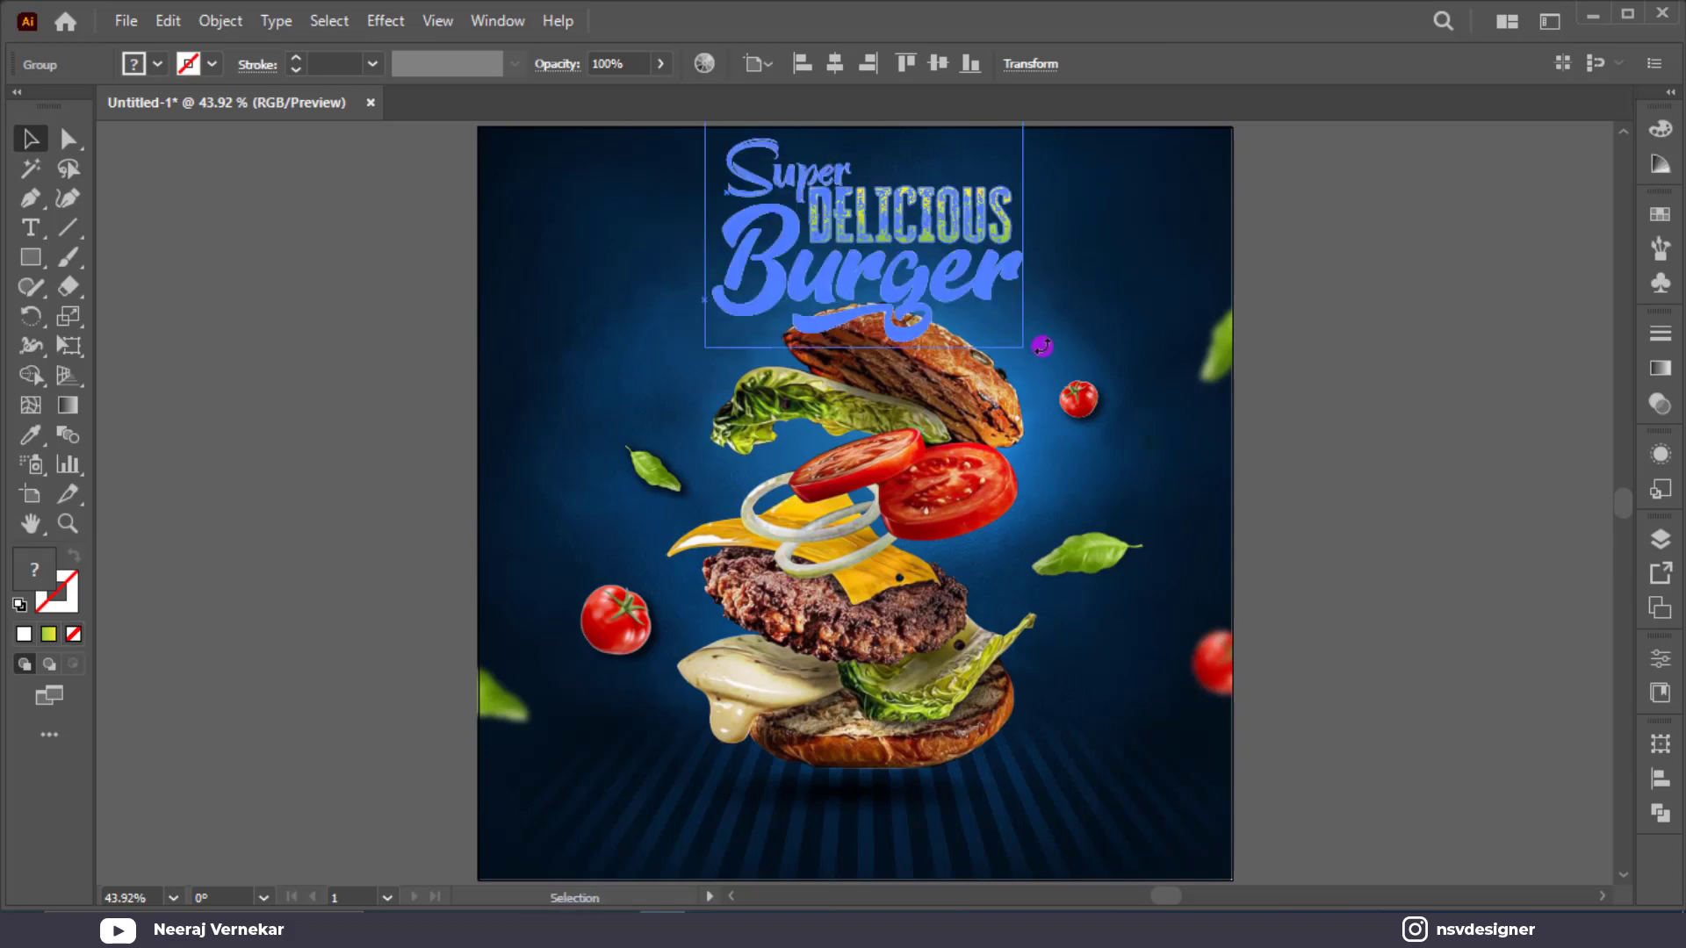
click(1361, 538)
click(920, 612)
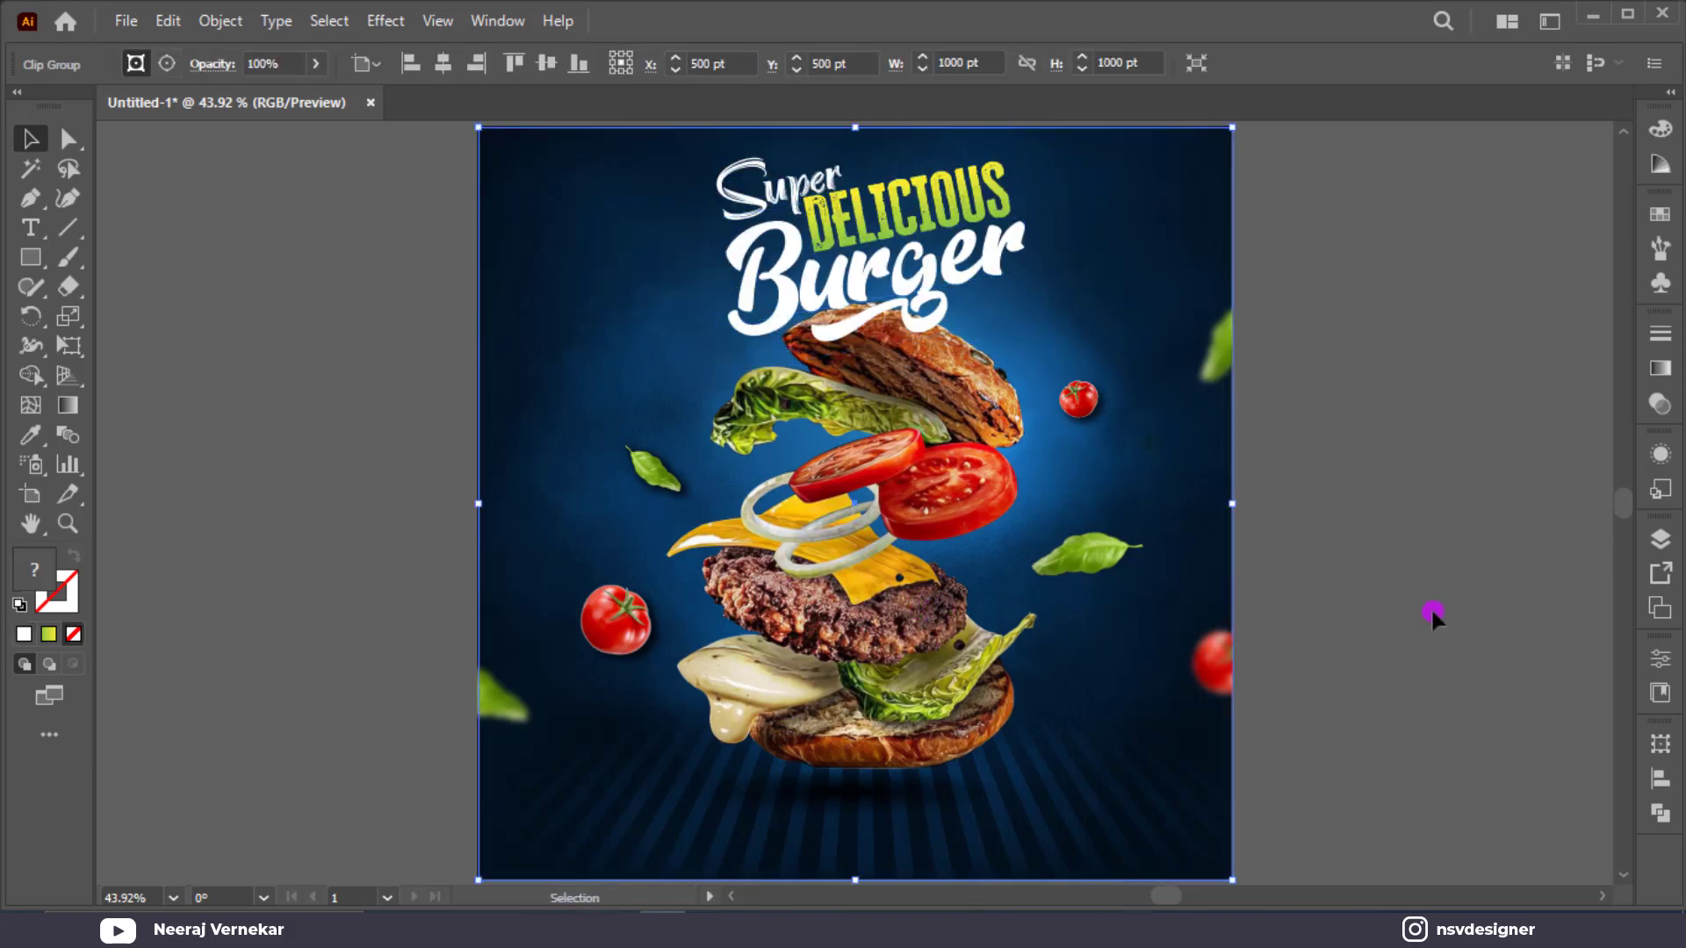
Step: Inside the clipped poster group, move the burger and its two circles lower
click(1433, 611)
double_click(936, 585)
click(936, 590)
shift+click(931, 668)
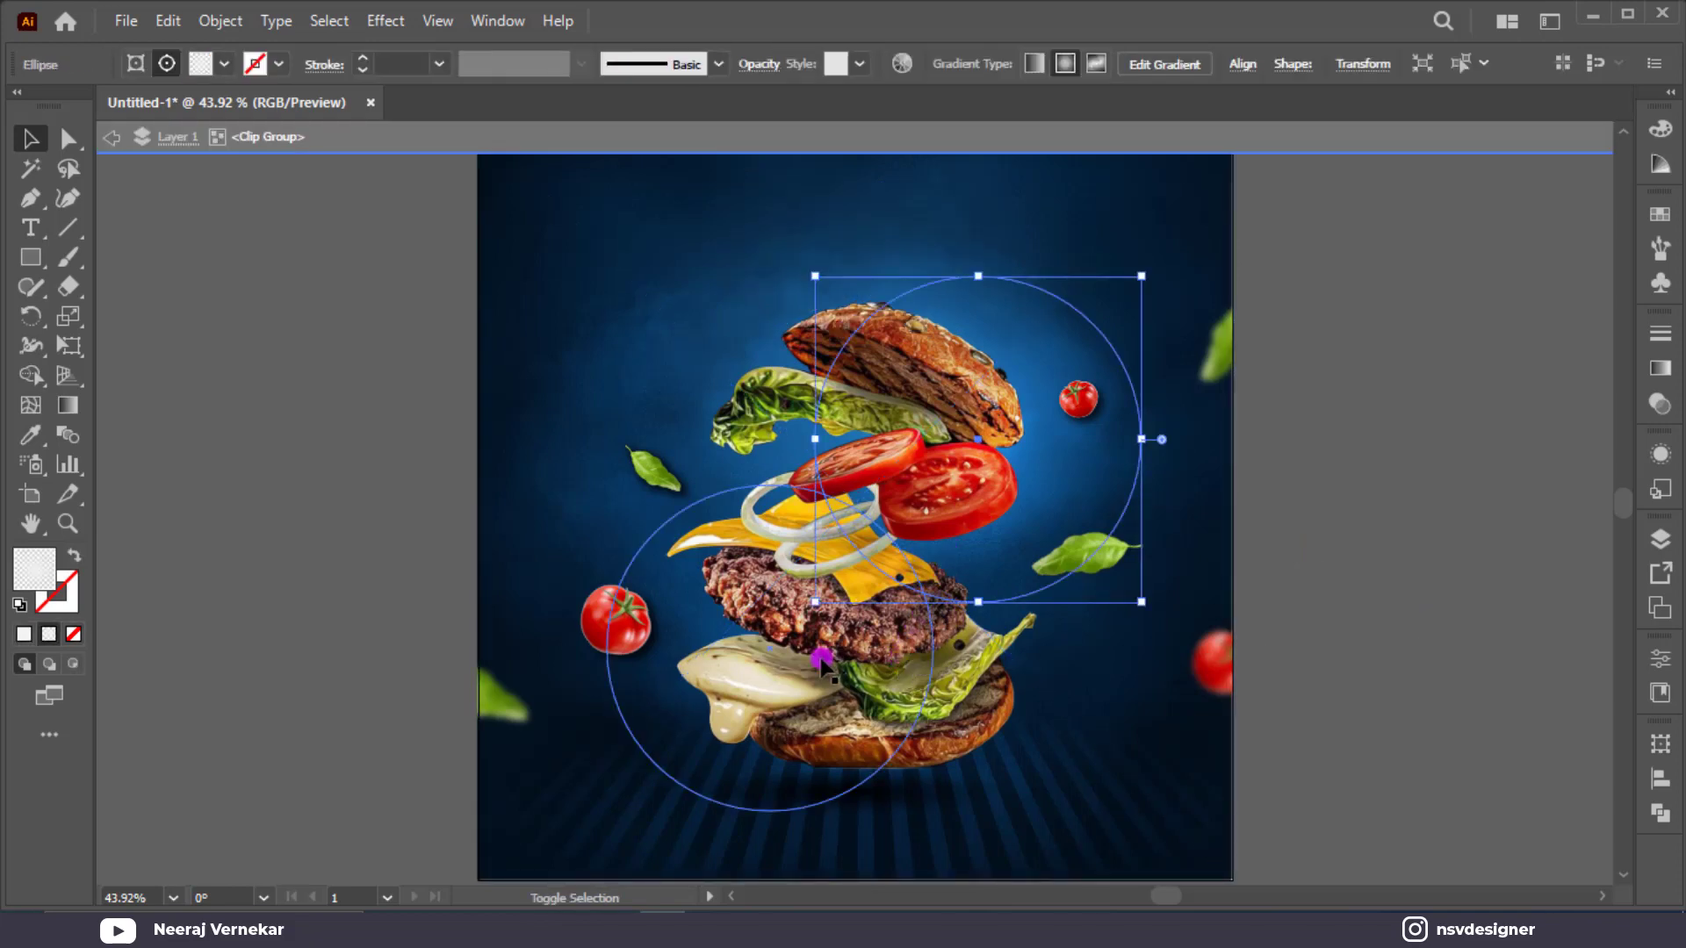
shift+click(957, 781)
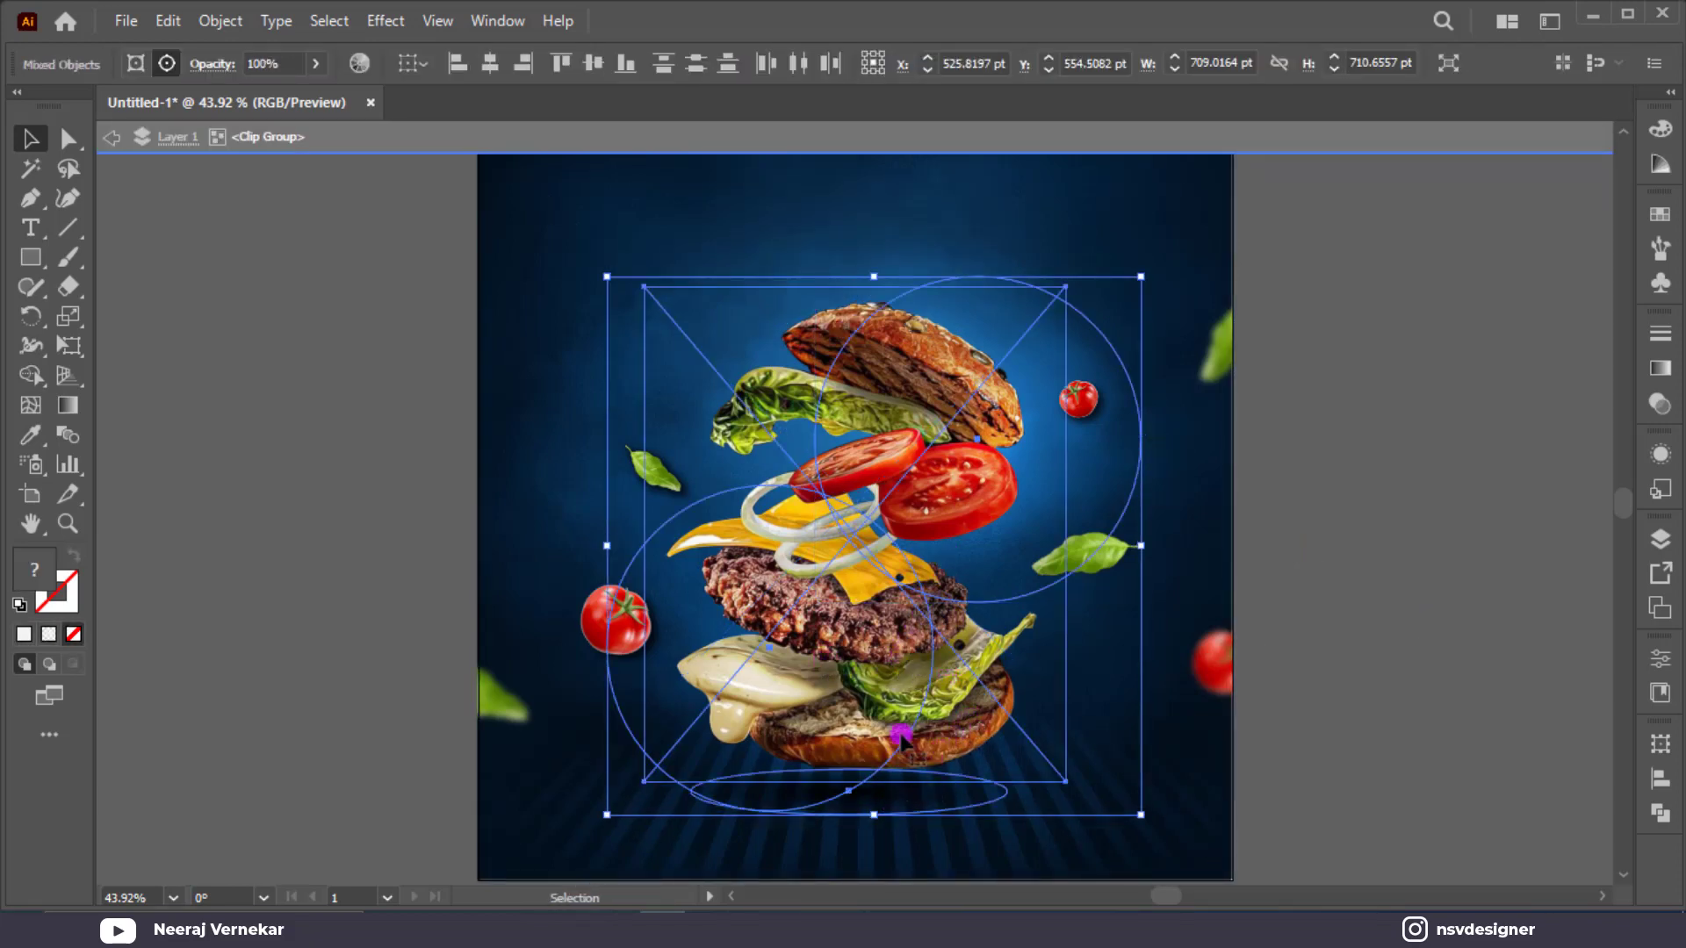
drag(893, 806, 902, 742)
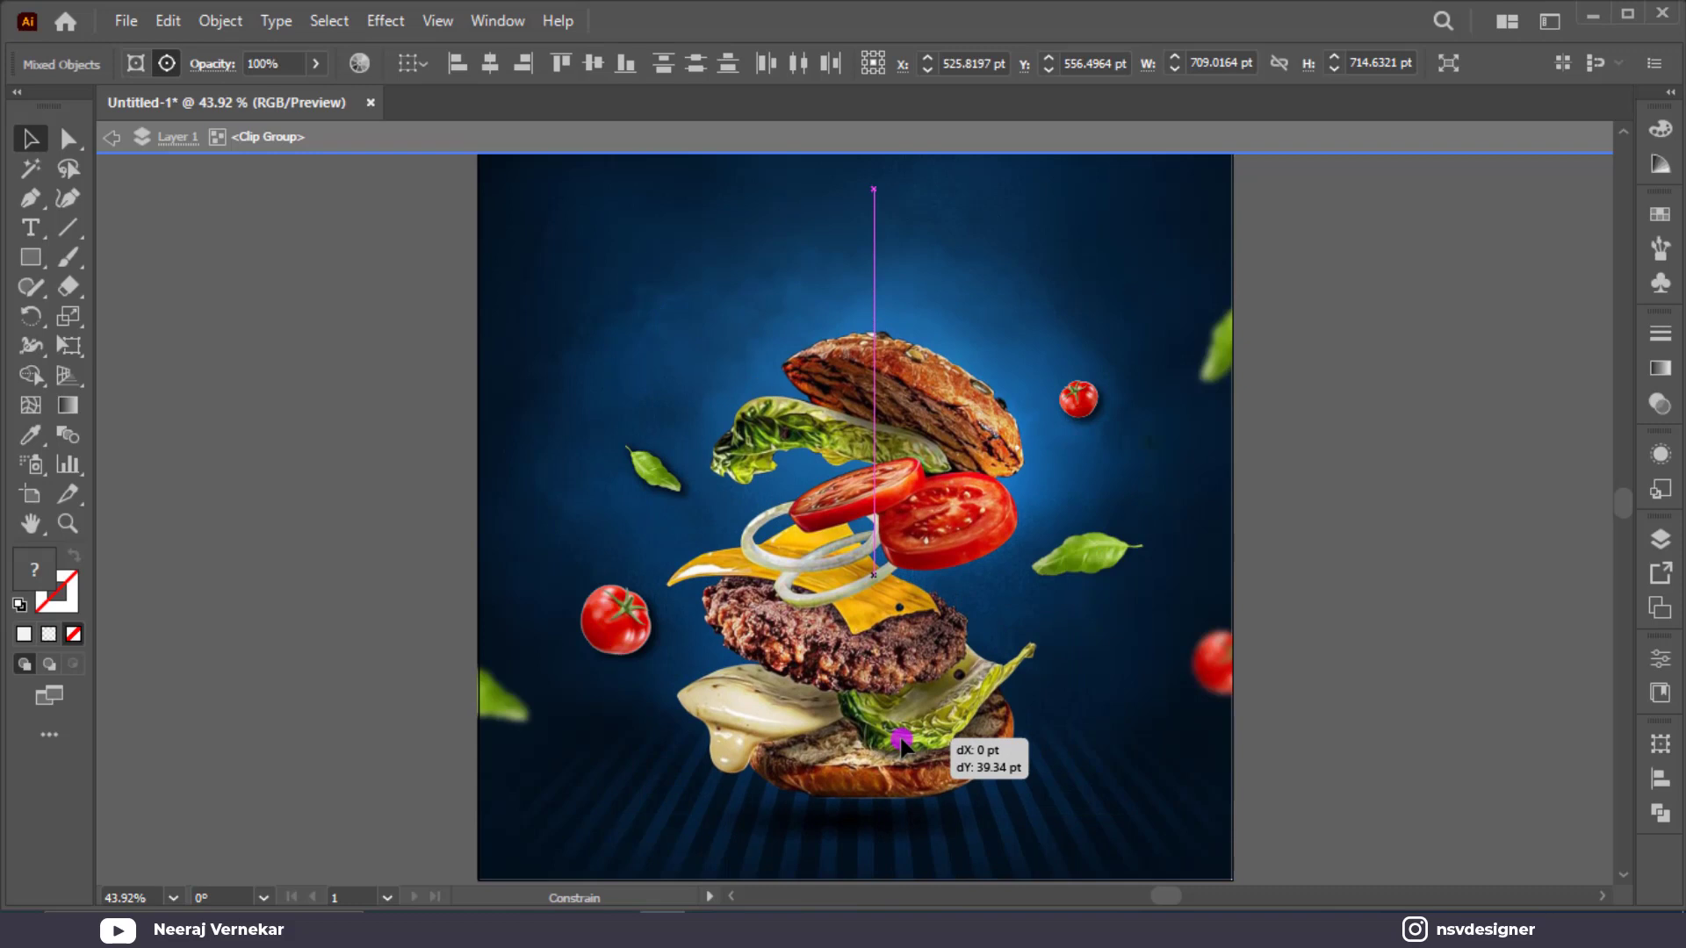
drag(902, 744, 900, 747)
click(1305, 654)
double_click(1305, 654)
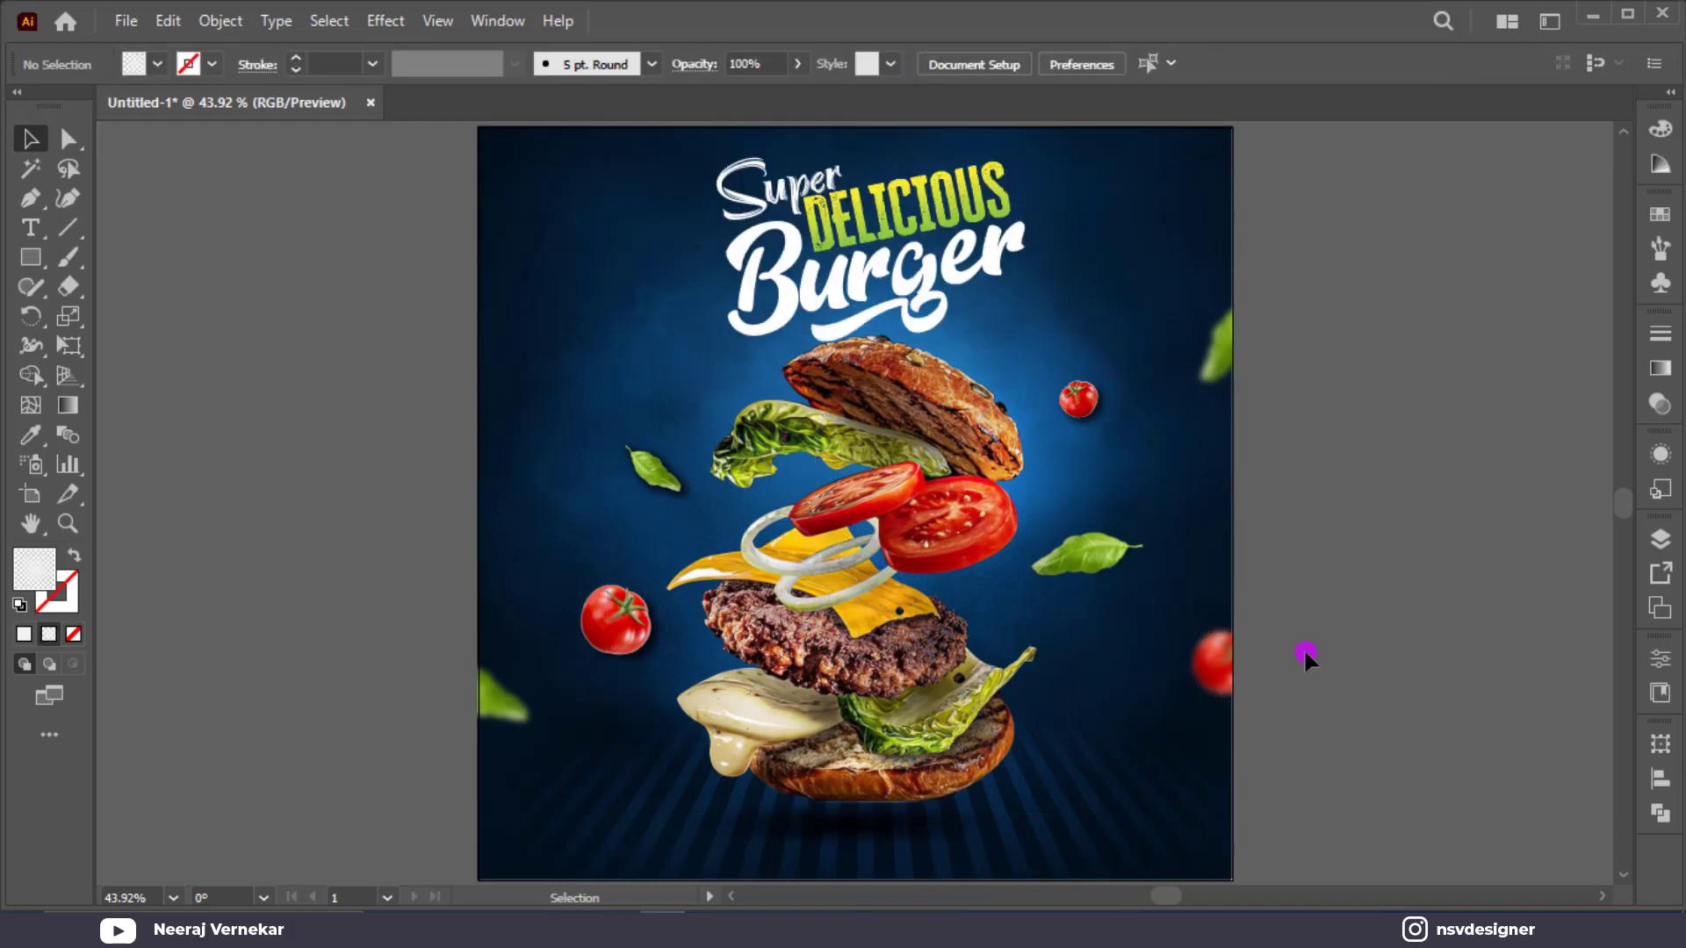
Step: Rearrange the small tomatoes and leaves around the burger
click(1220, 659)
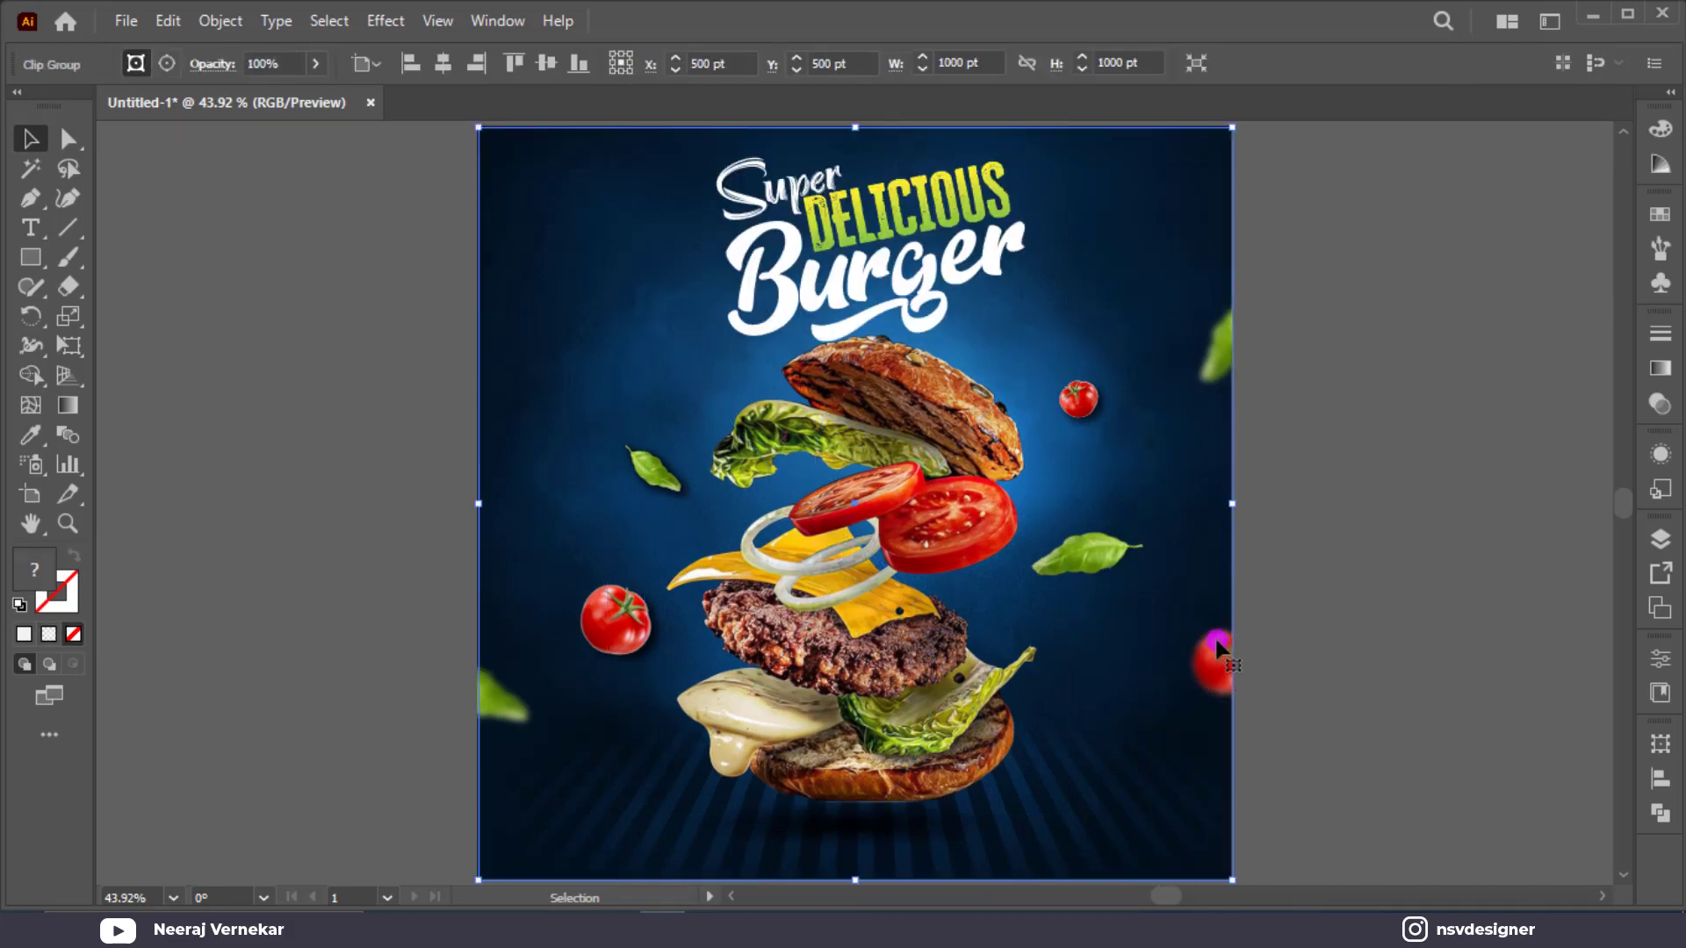
double_click(1214, 635)
click(1079, 400)
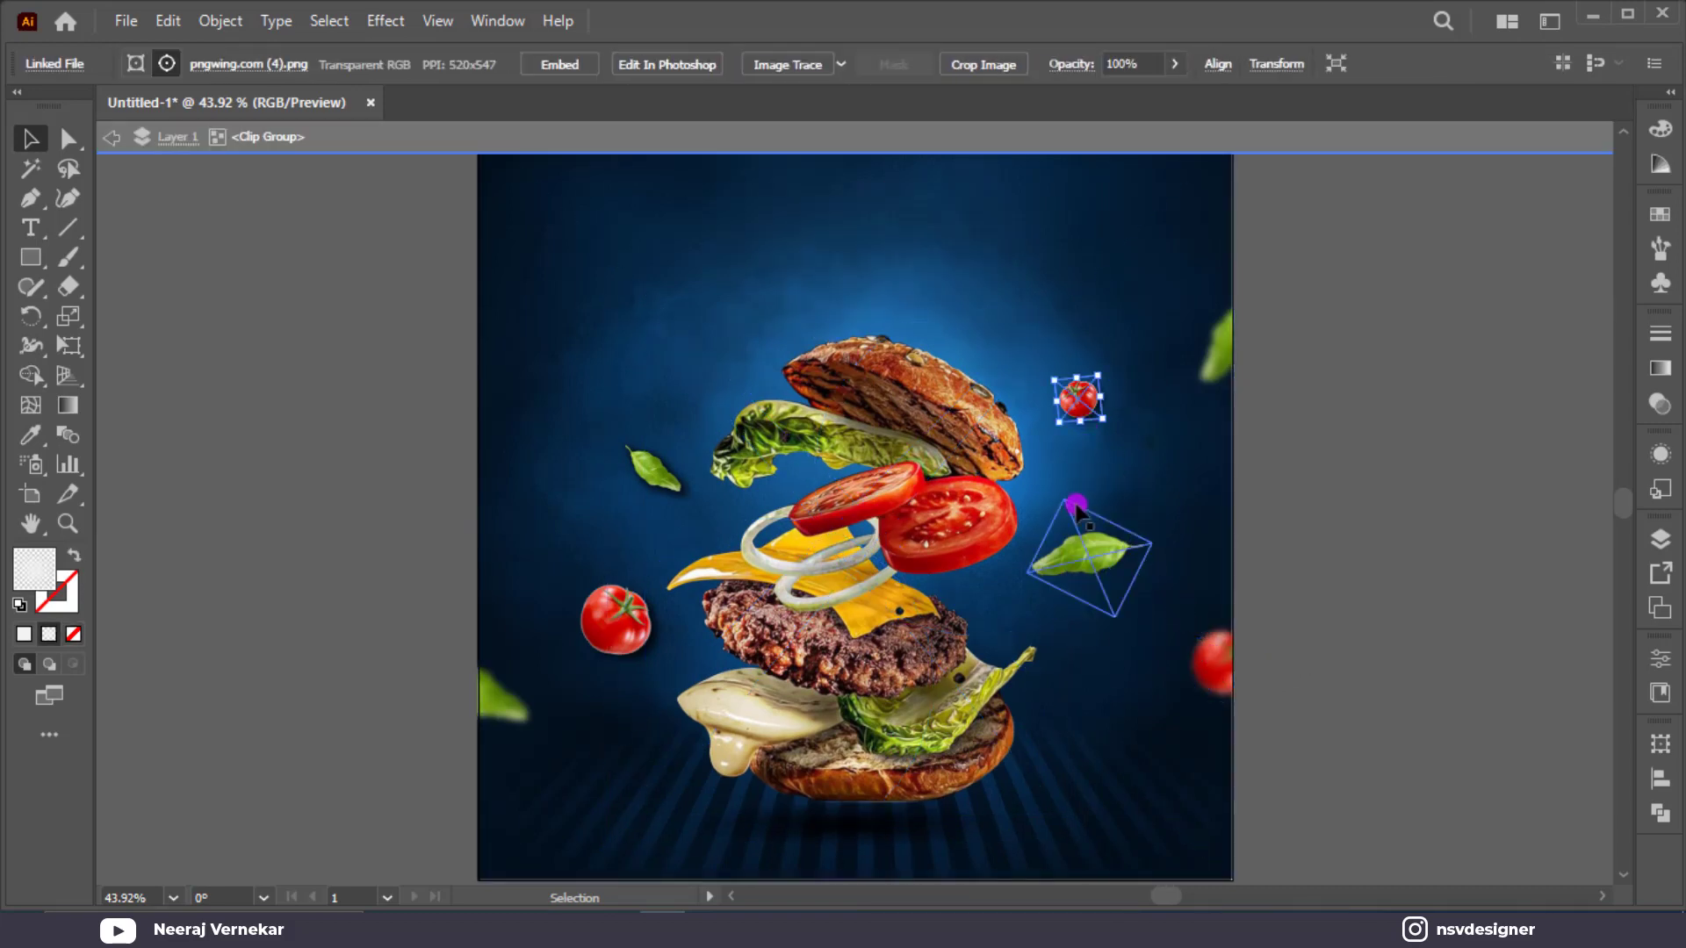
shift+click(1066, 569)
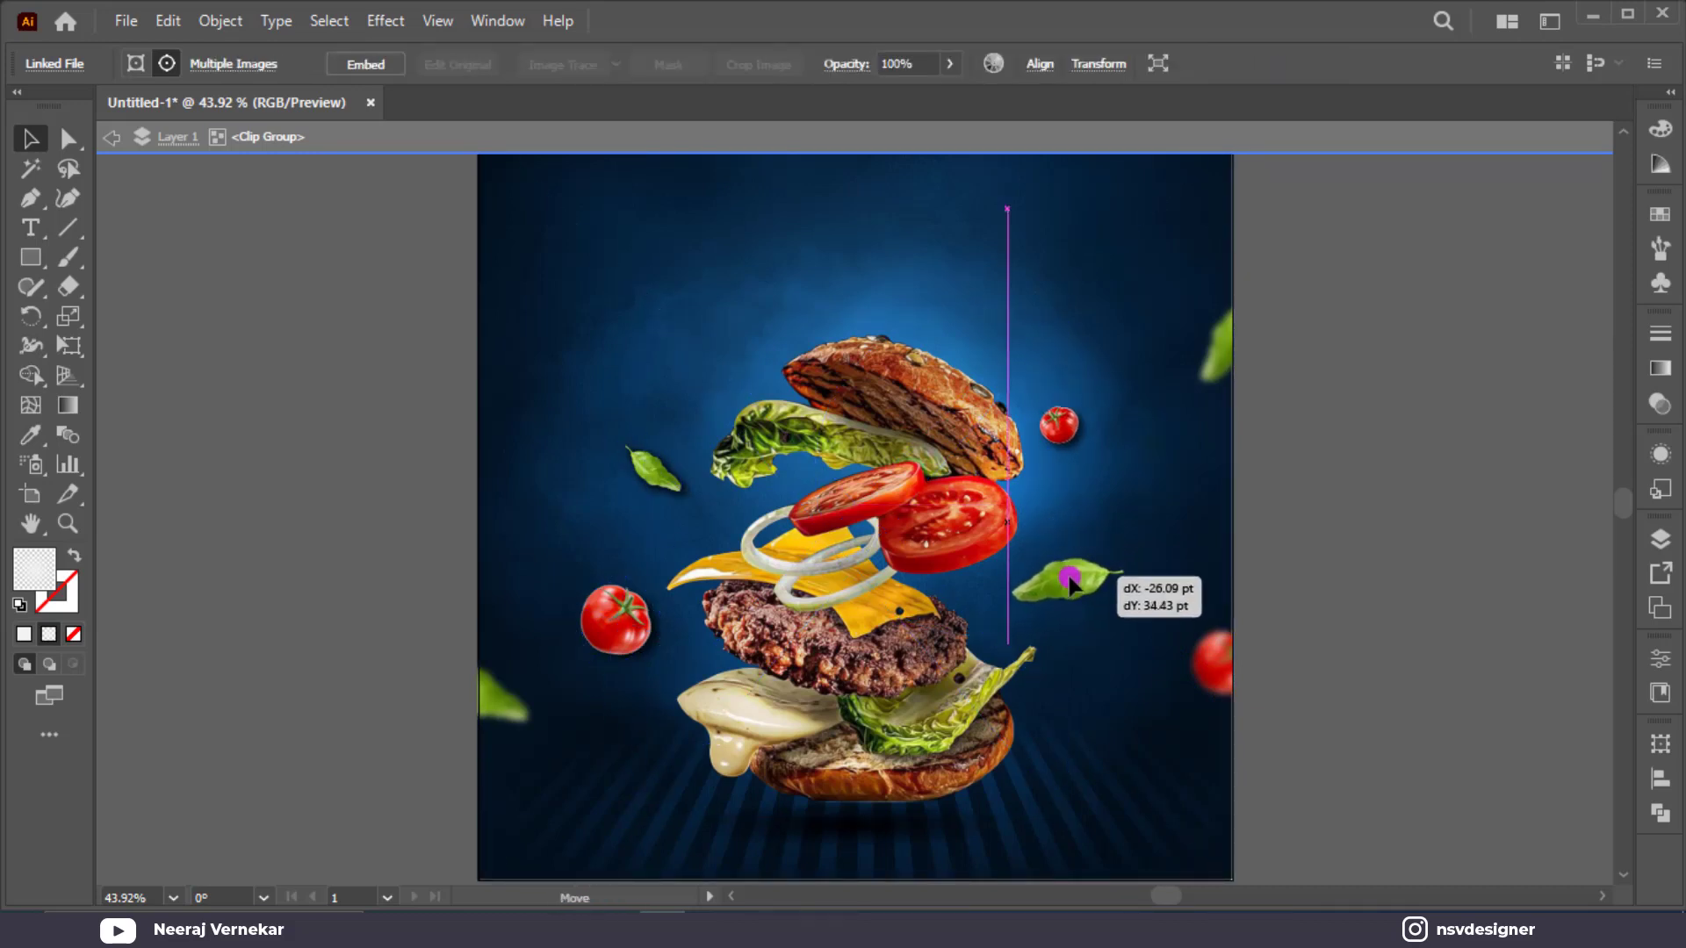
drag(1086, 553, 1067, 579)
click(1196, 437)
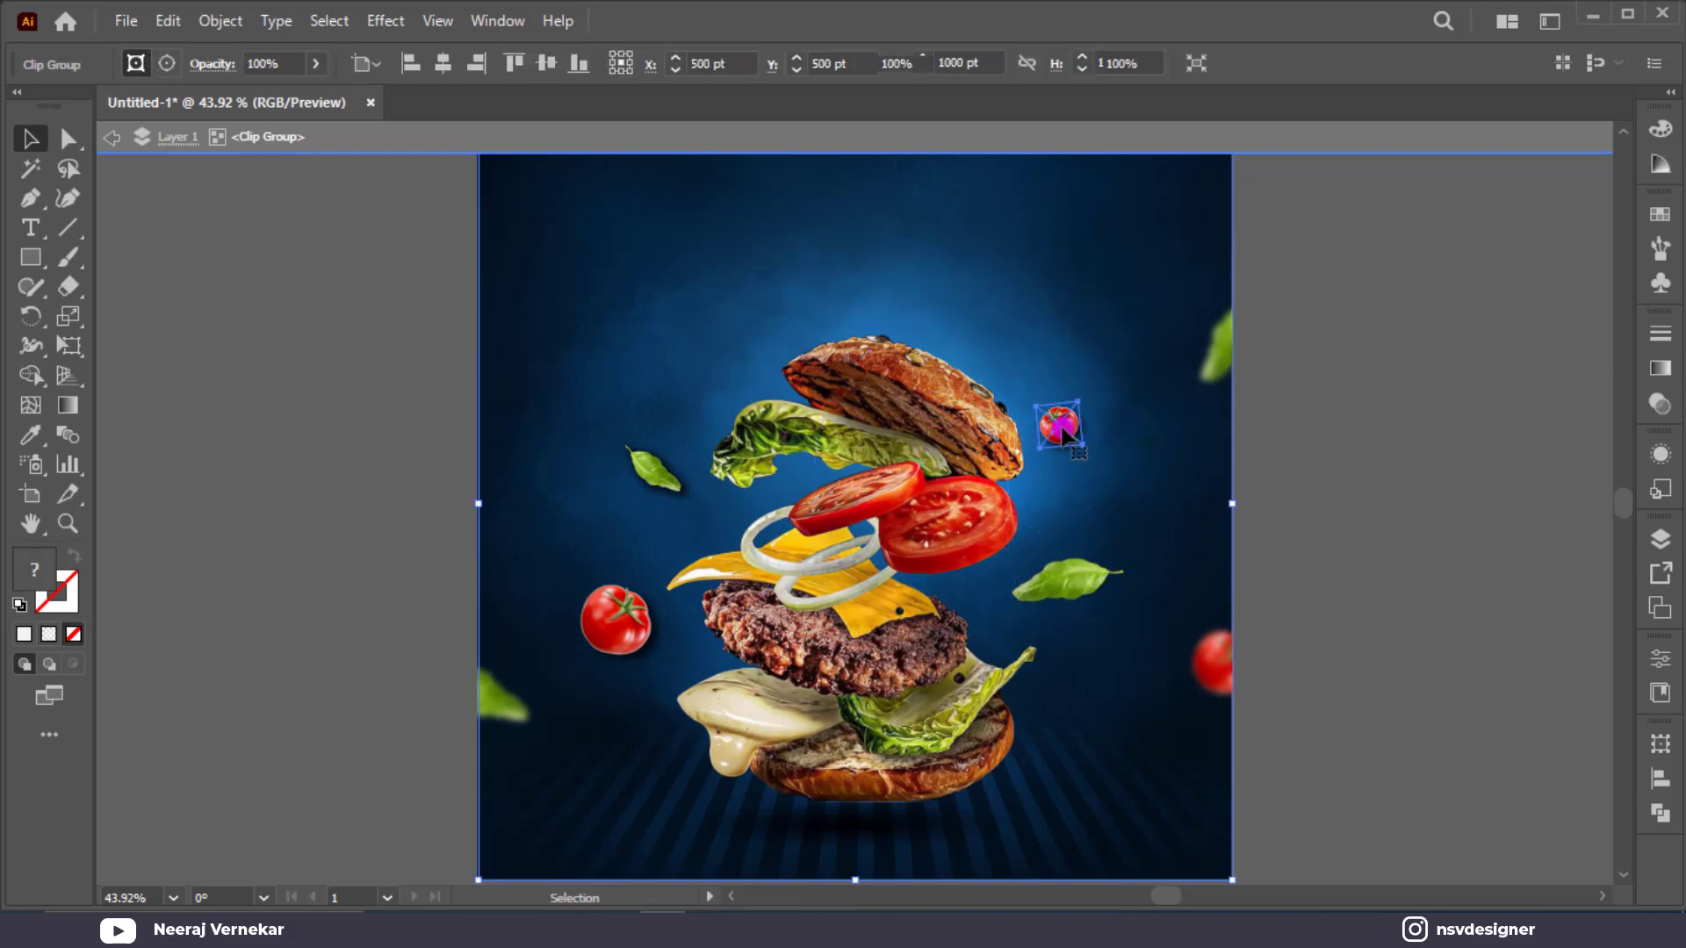
drag(1073, 429, 1110, 439)
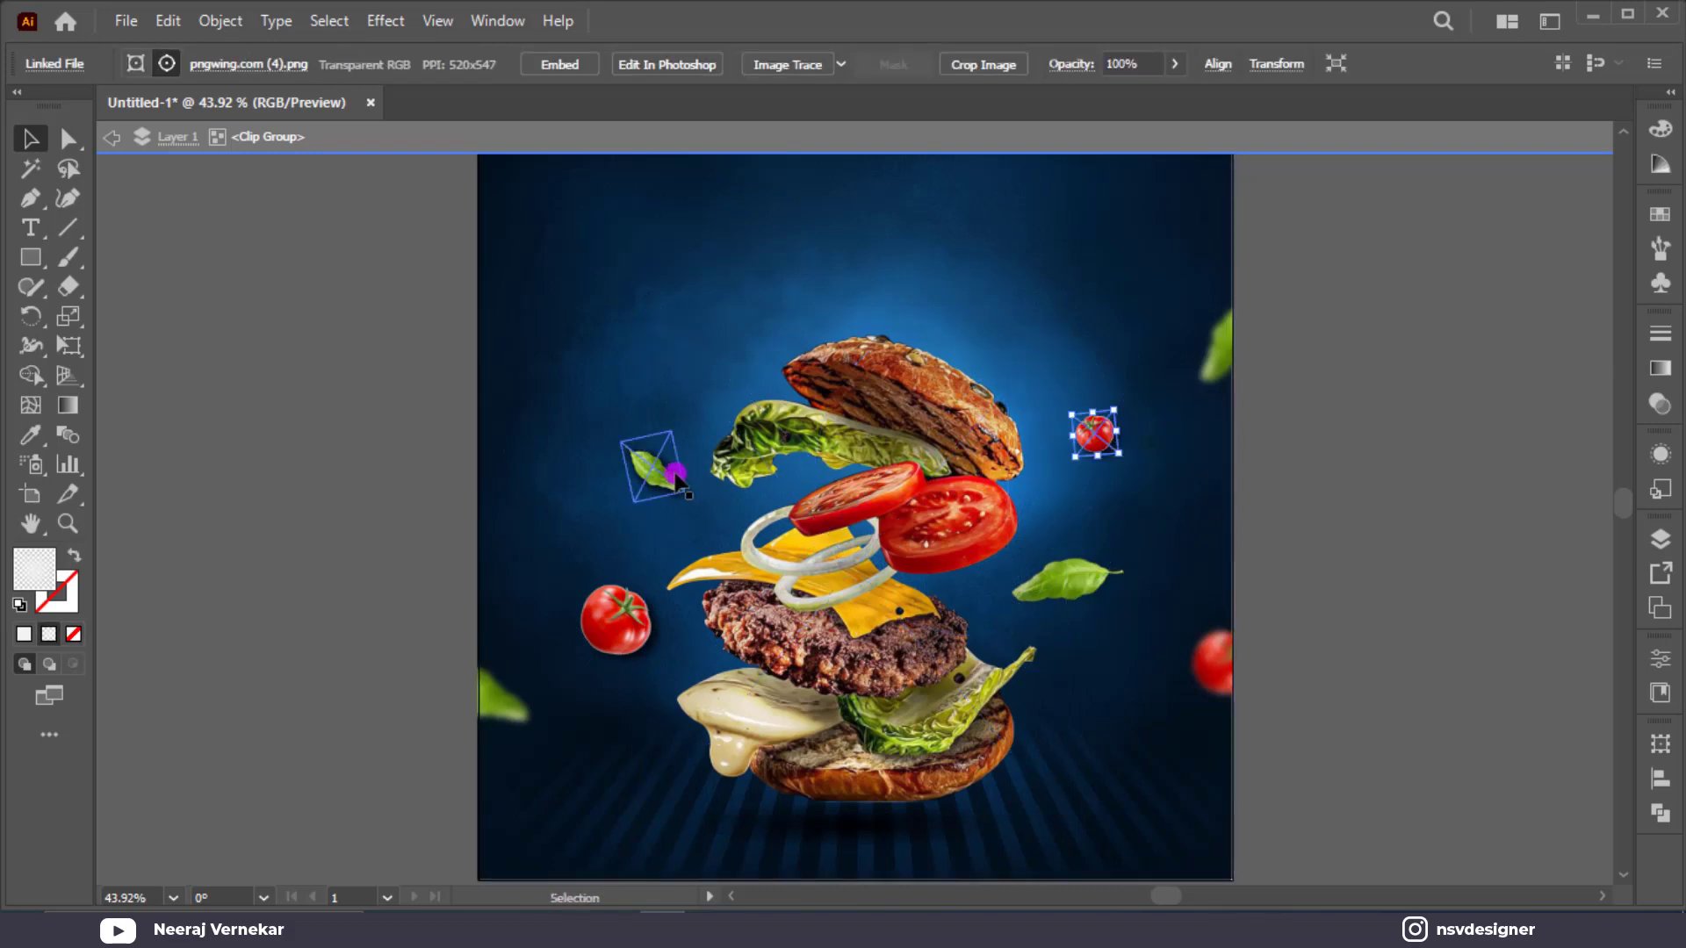
drag(652, 479, 634, 452)
drag(615, 619, 625, 628)
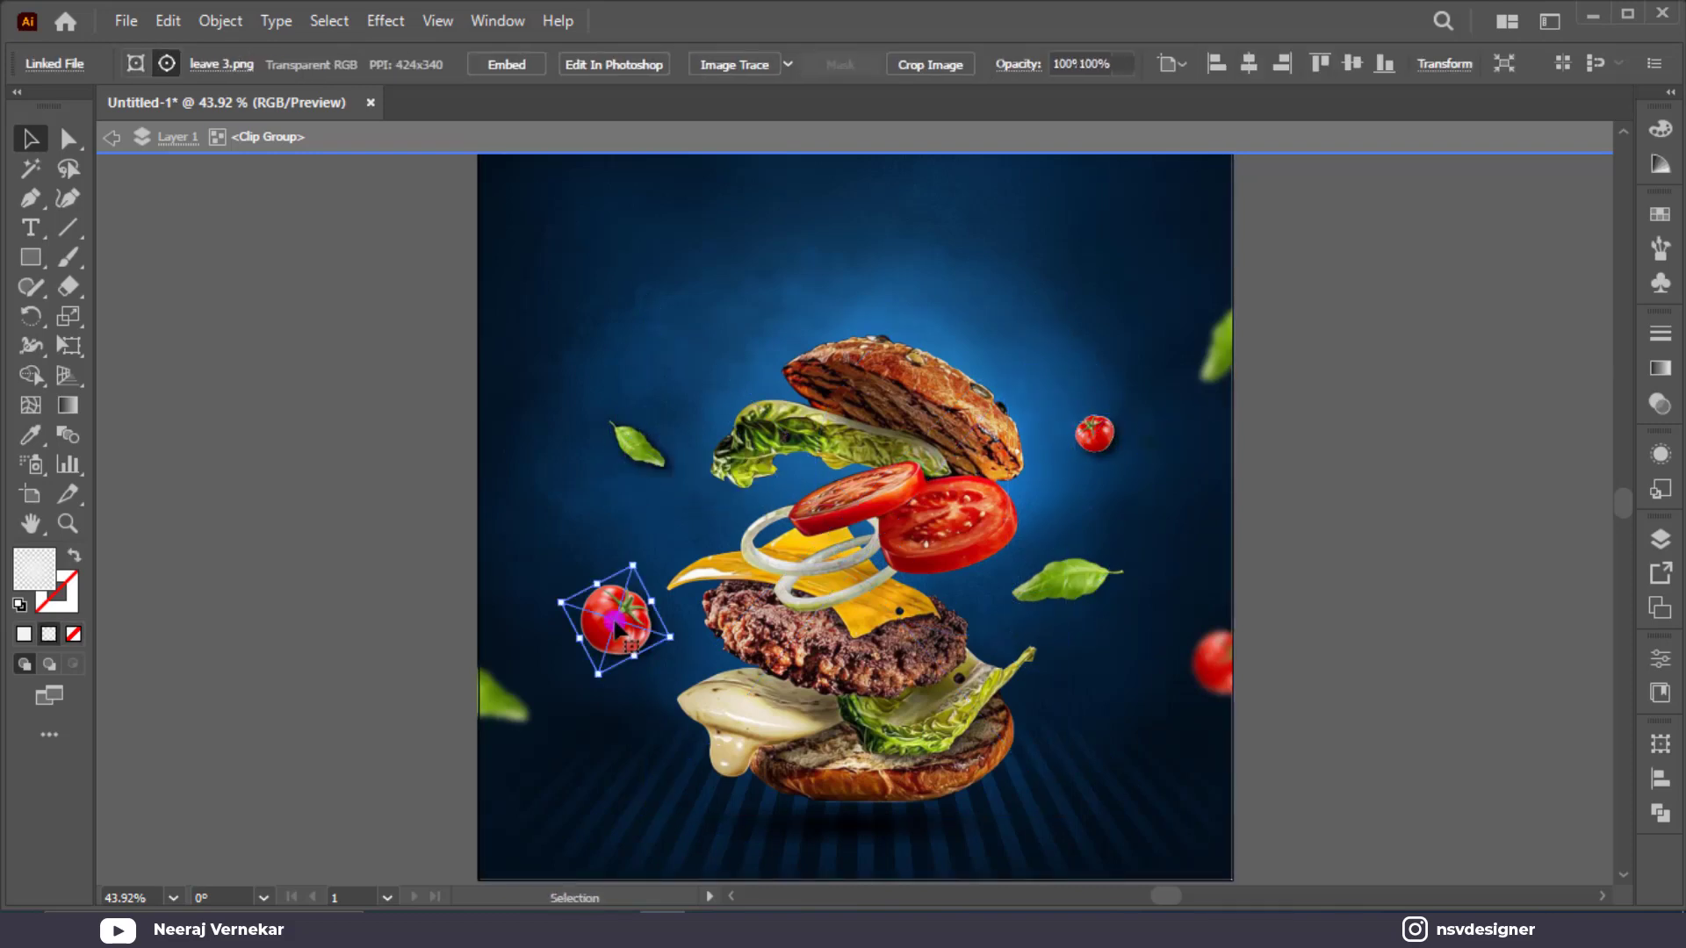
Step: Exit the clipped group and shift the headline slightly left
scroll(1524, 564, down, 5)
click(1390, 566)
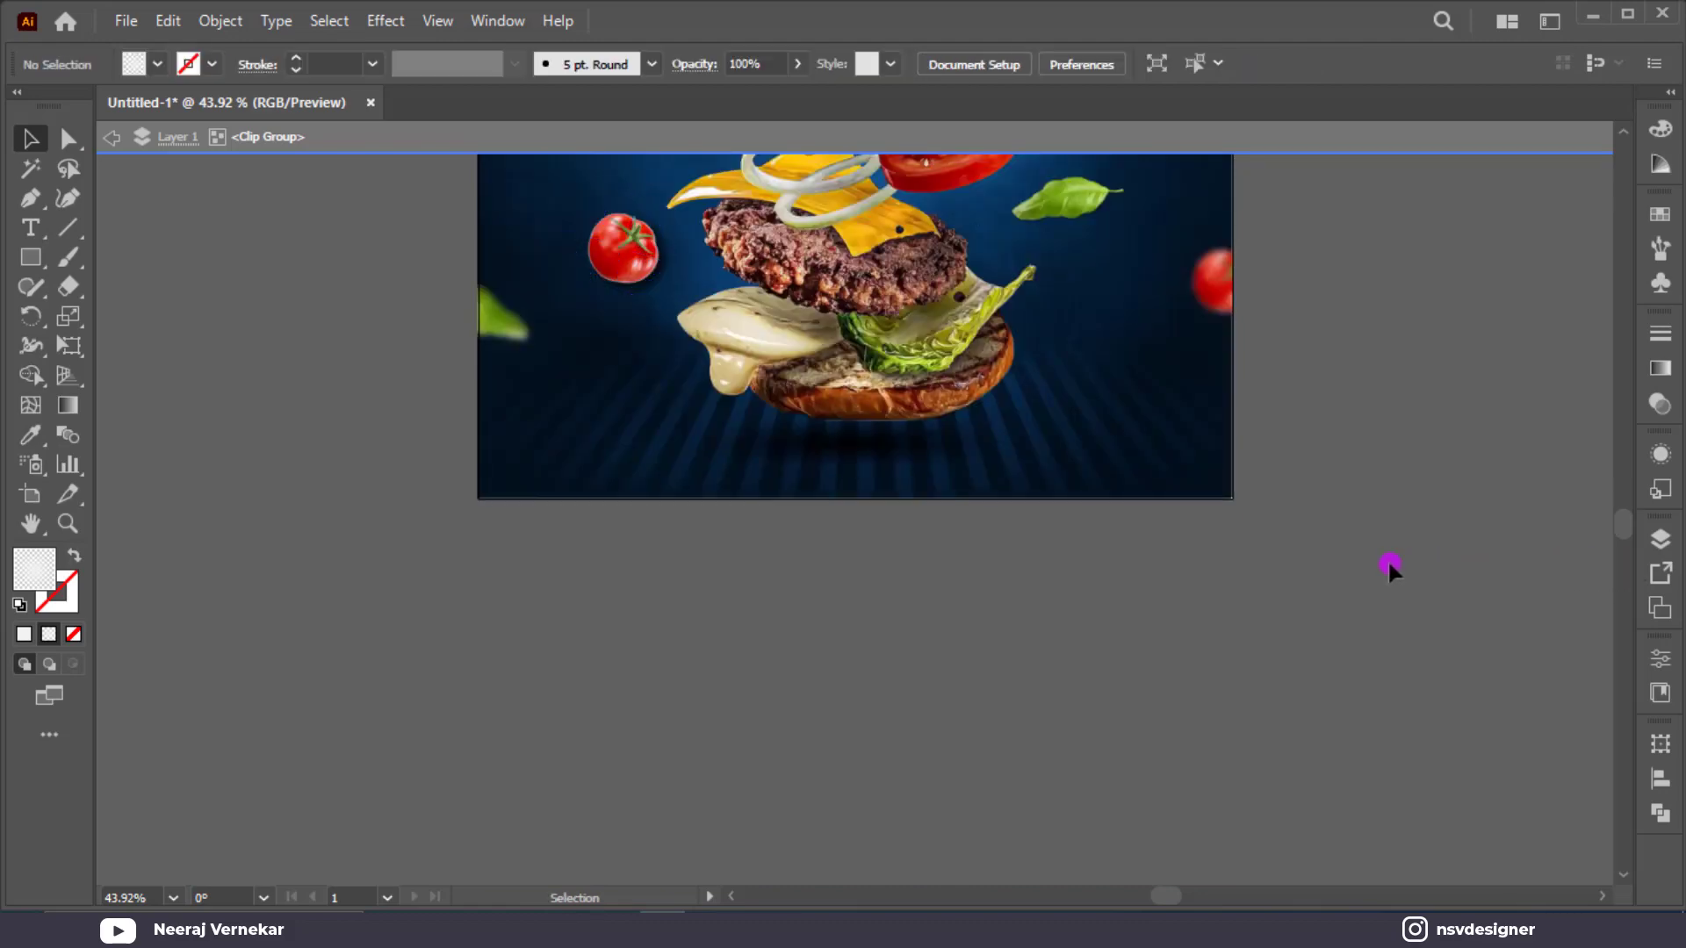
scroll(1378, 558, up, 5)
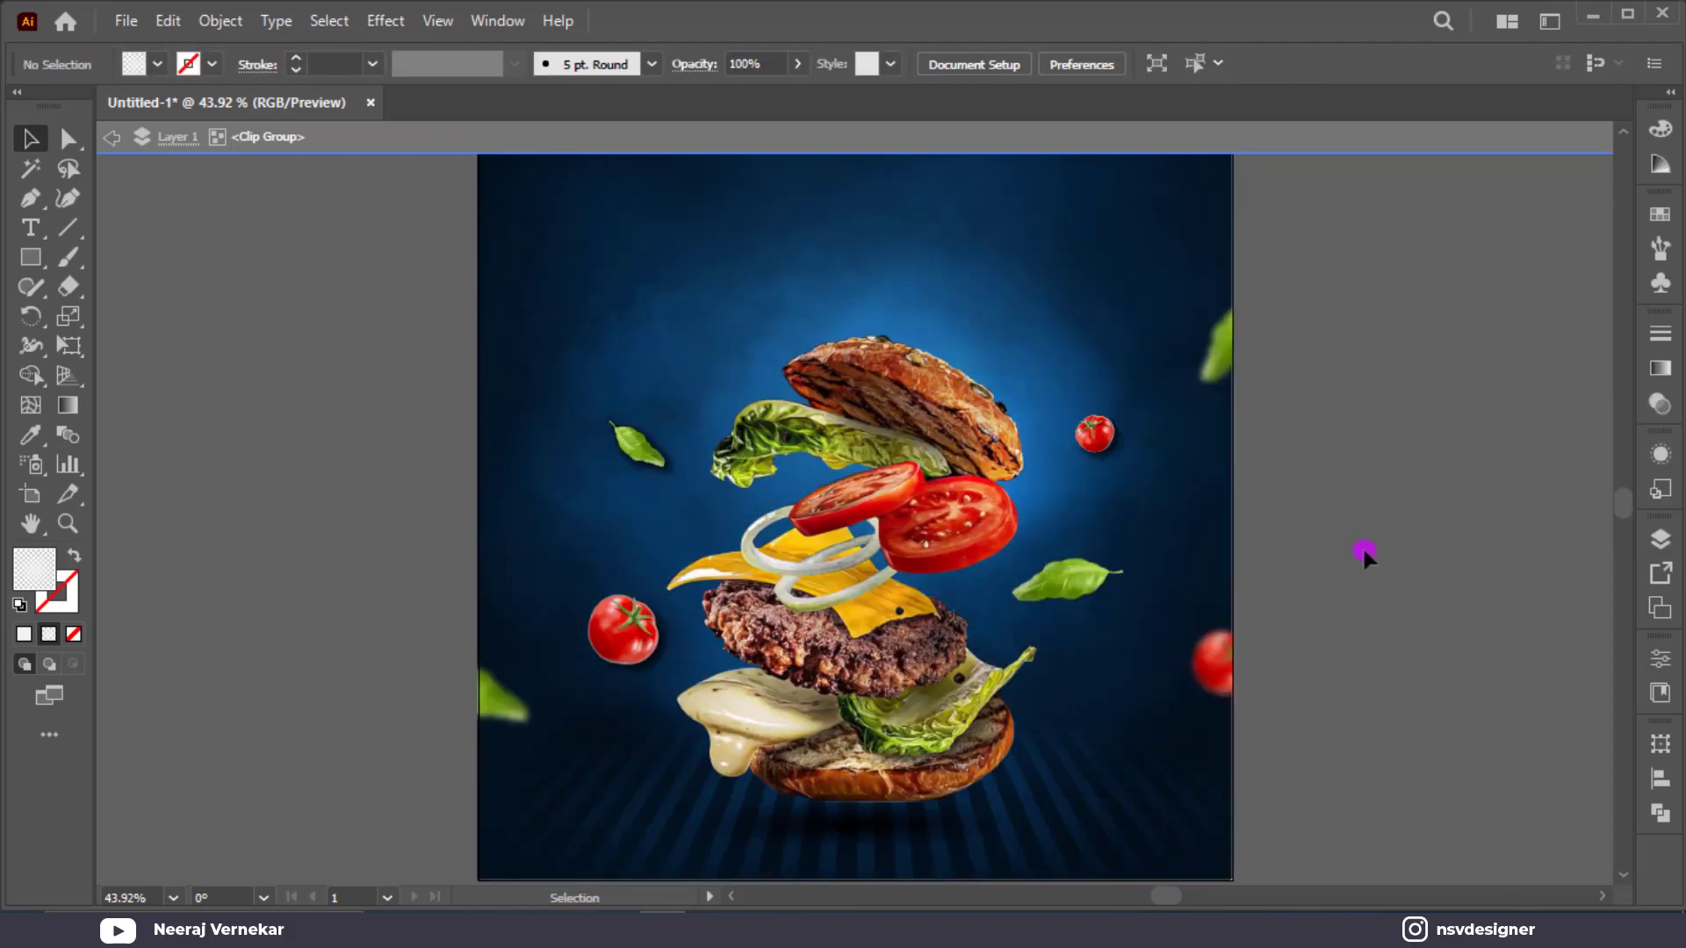
double_click(1359, 544)
drag(877, 254, 869, 255)
Step: Enlarge the headline further and centre it horizontally on the poster
click(1348, 309)
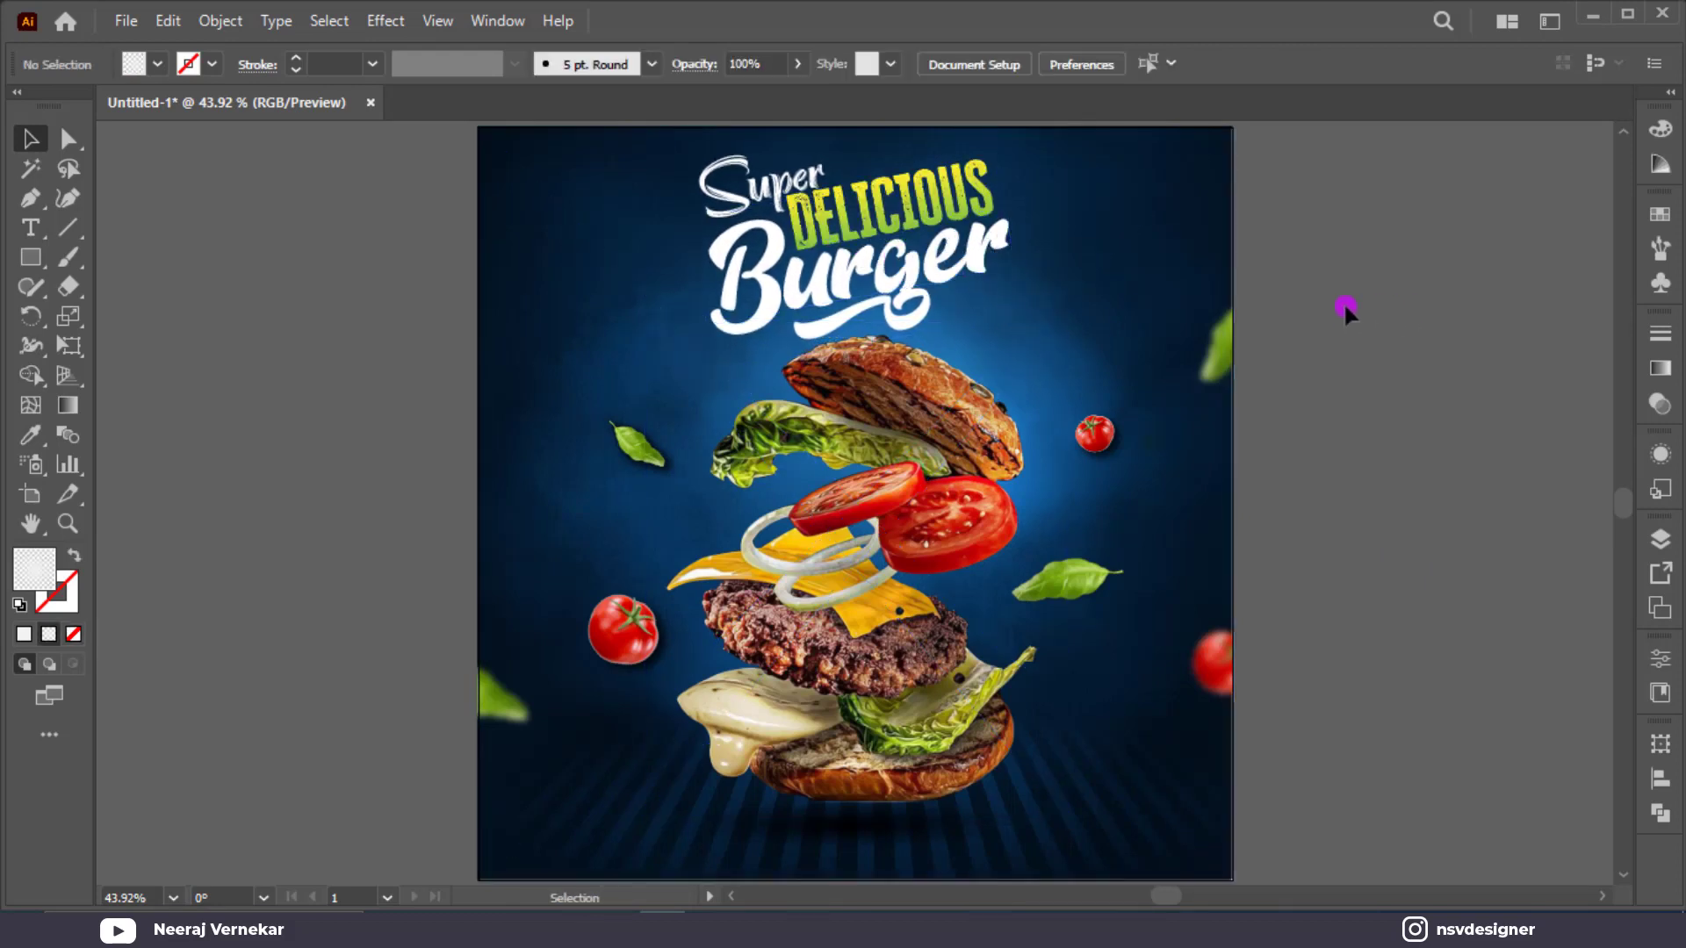
click(950, 270)
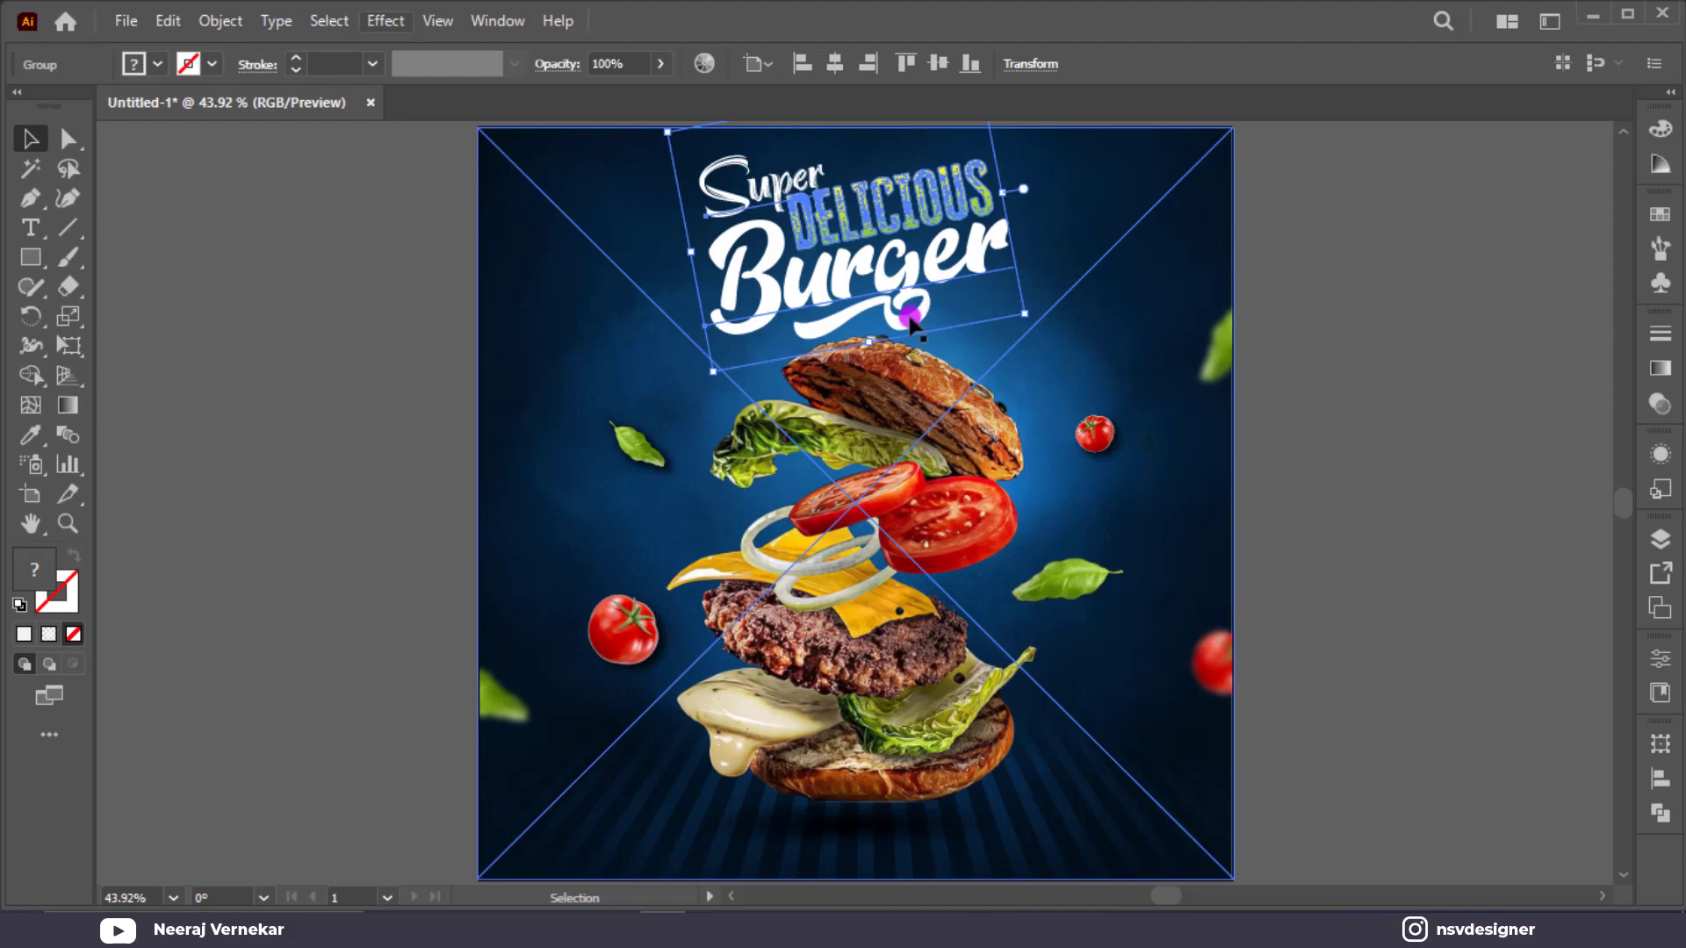
right_click(909, 318)
click(1374, 482)
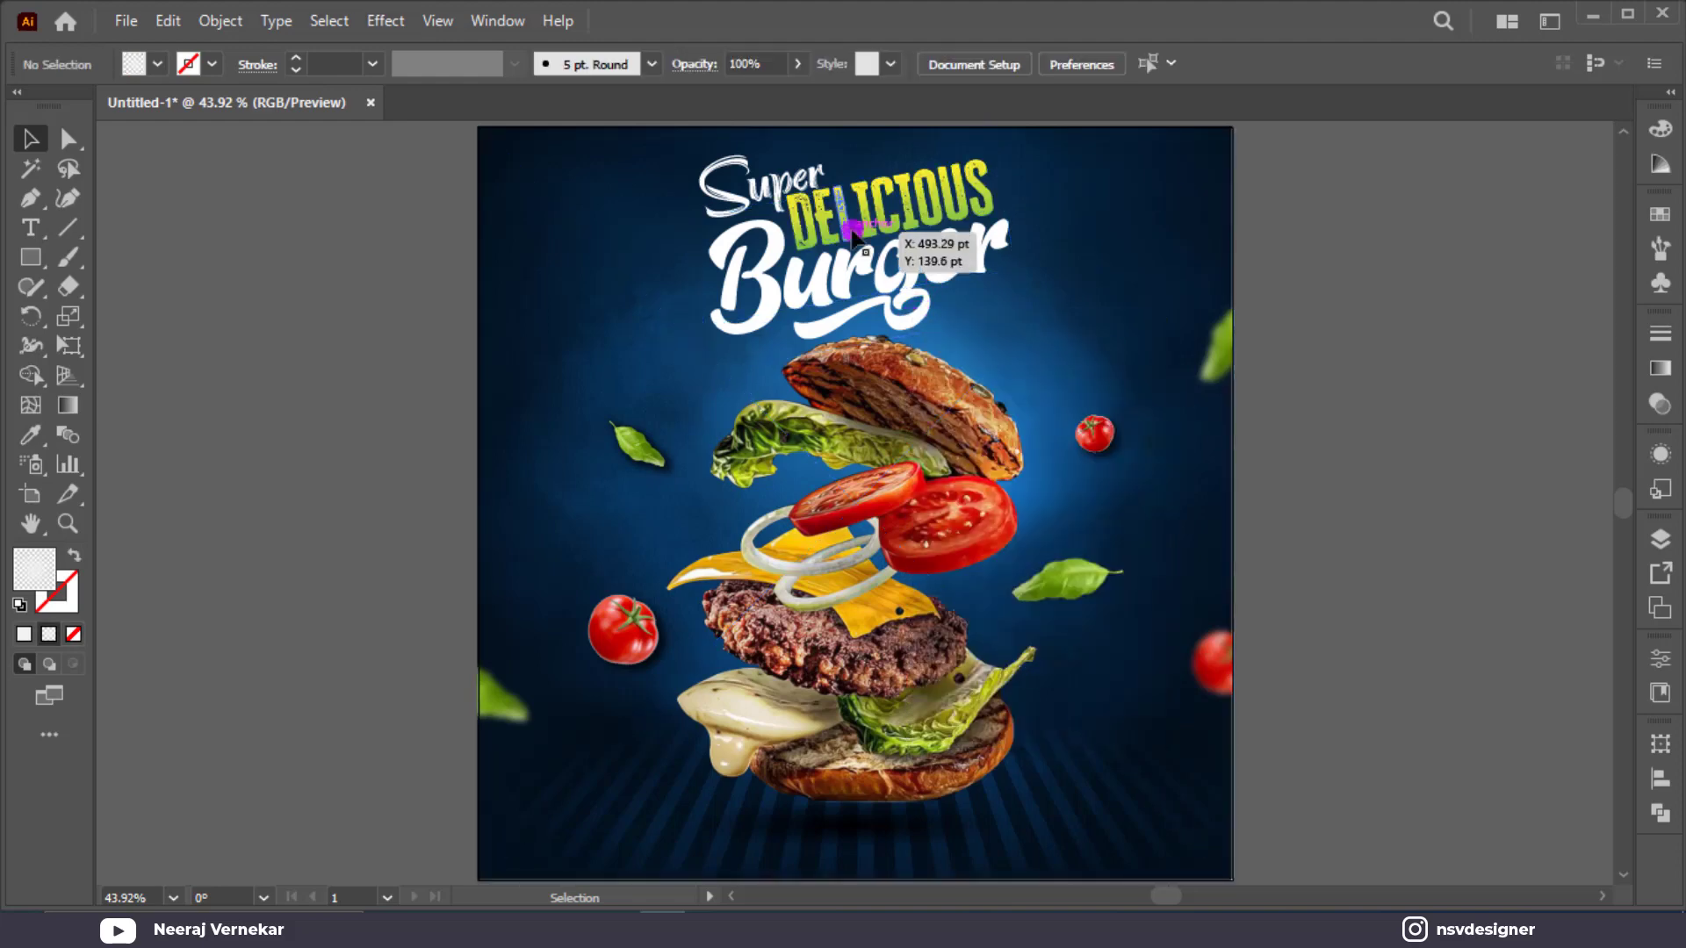
click(852, 233)
drag(1028, 316, 1065, 334)
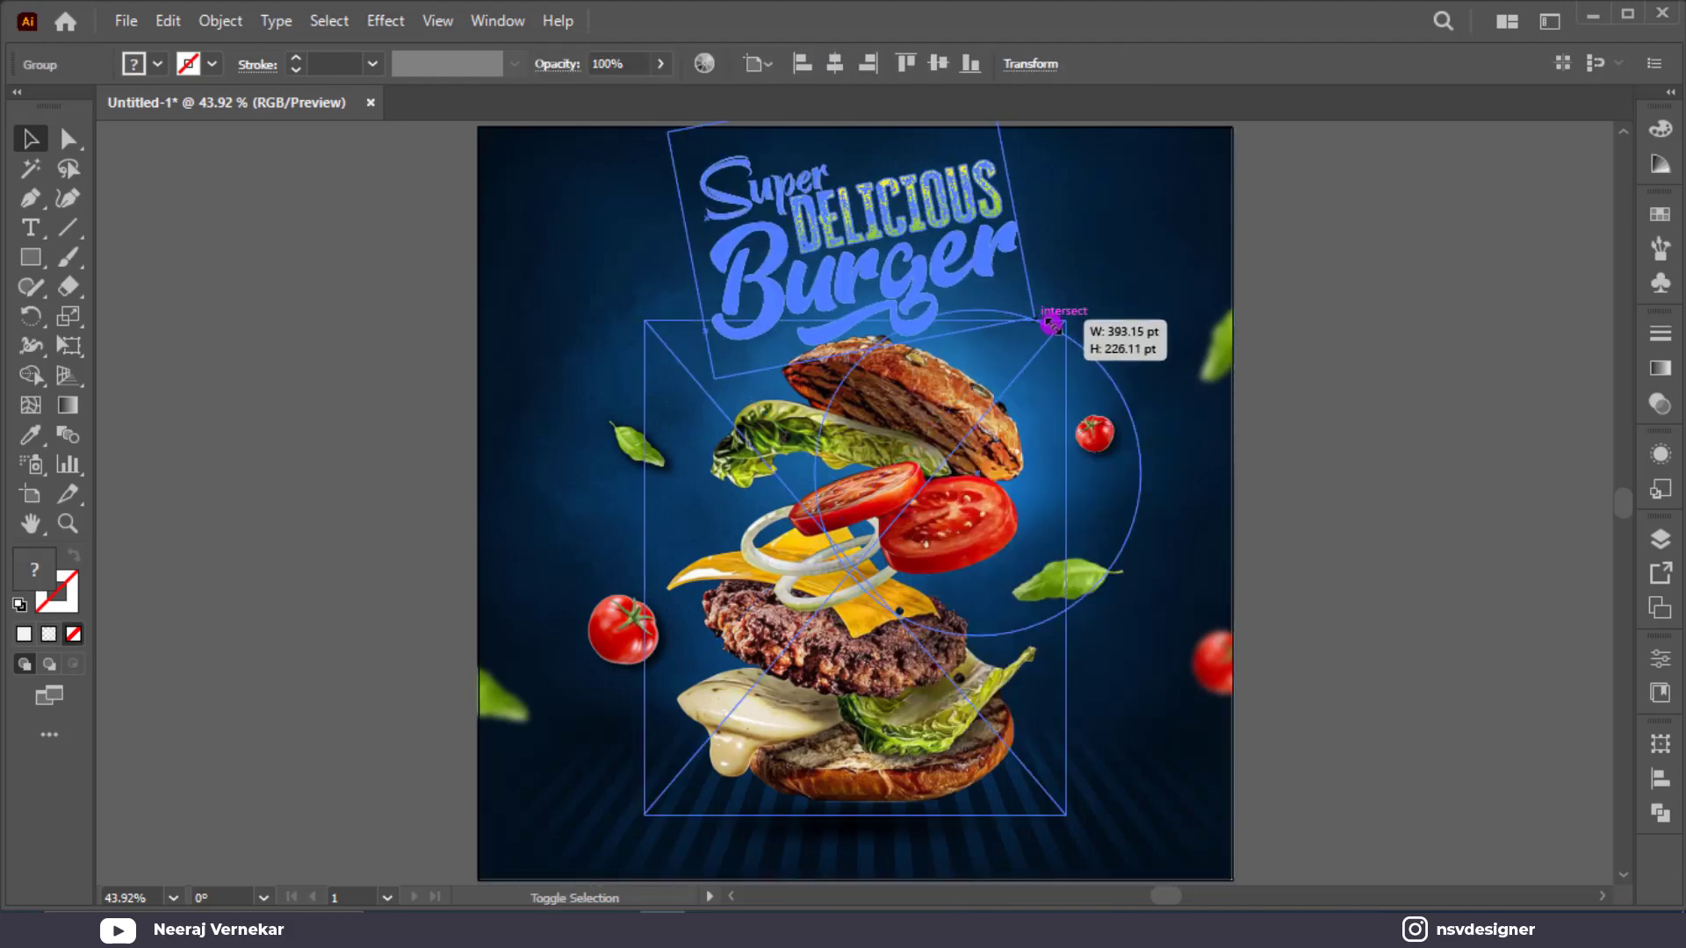
drag(937, 299, 909, 279)
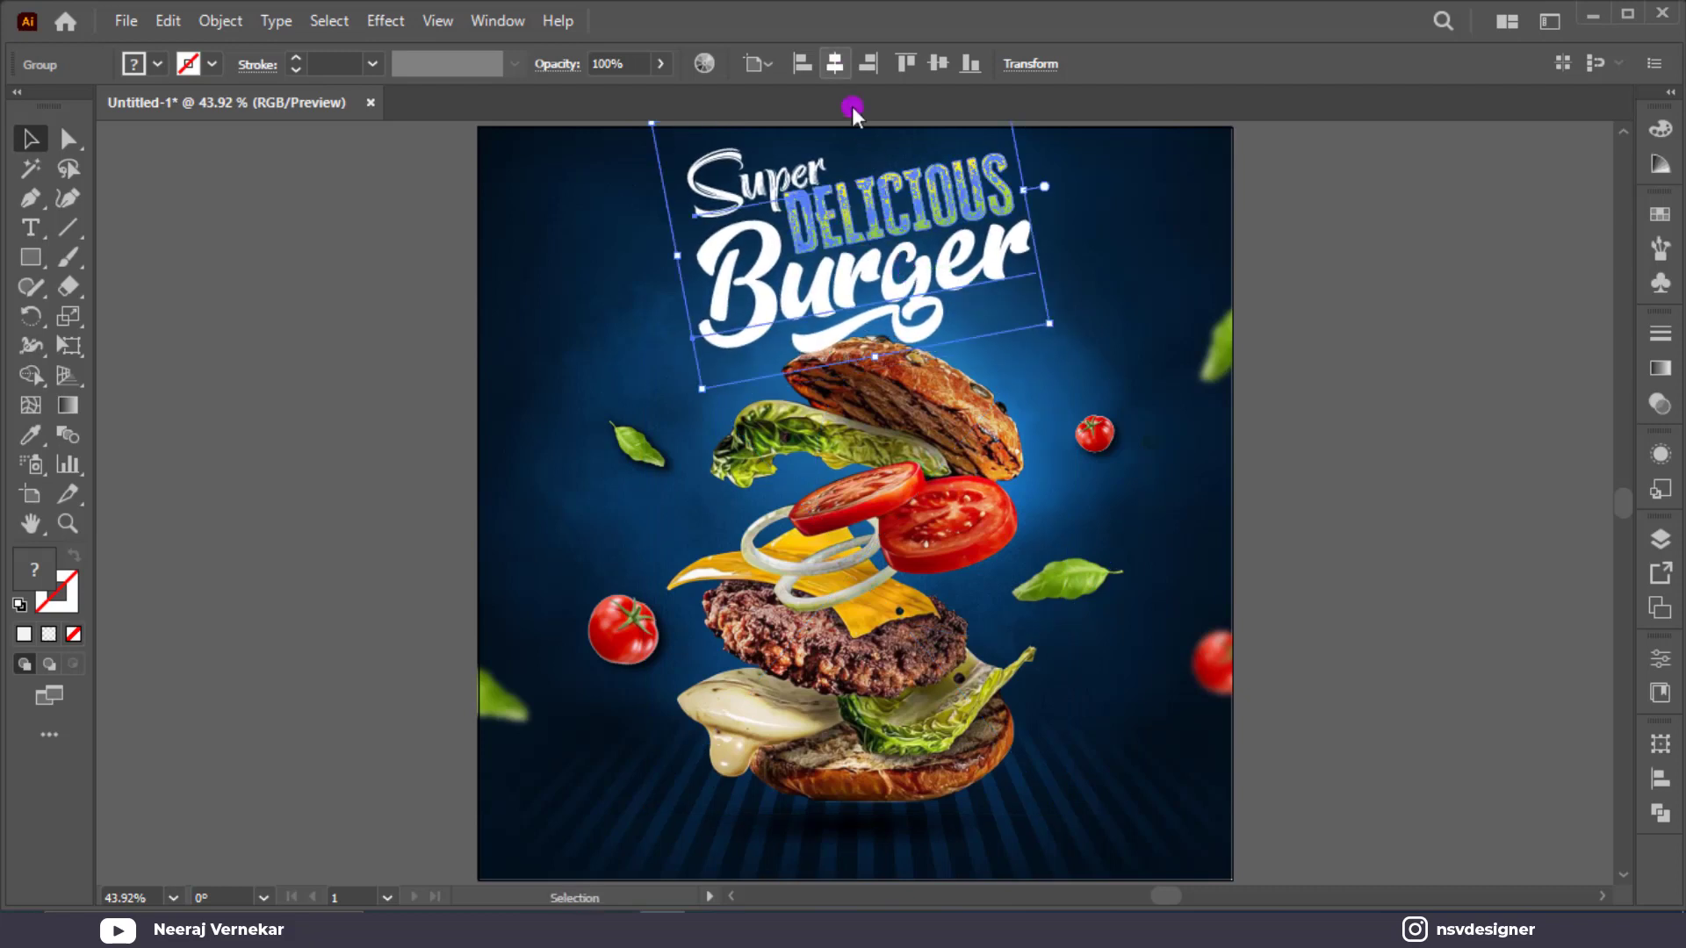
click(838, 69)
click(1229, 309)
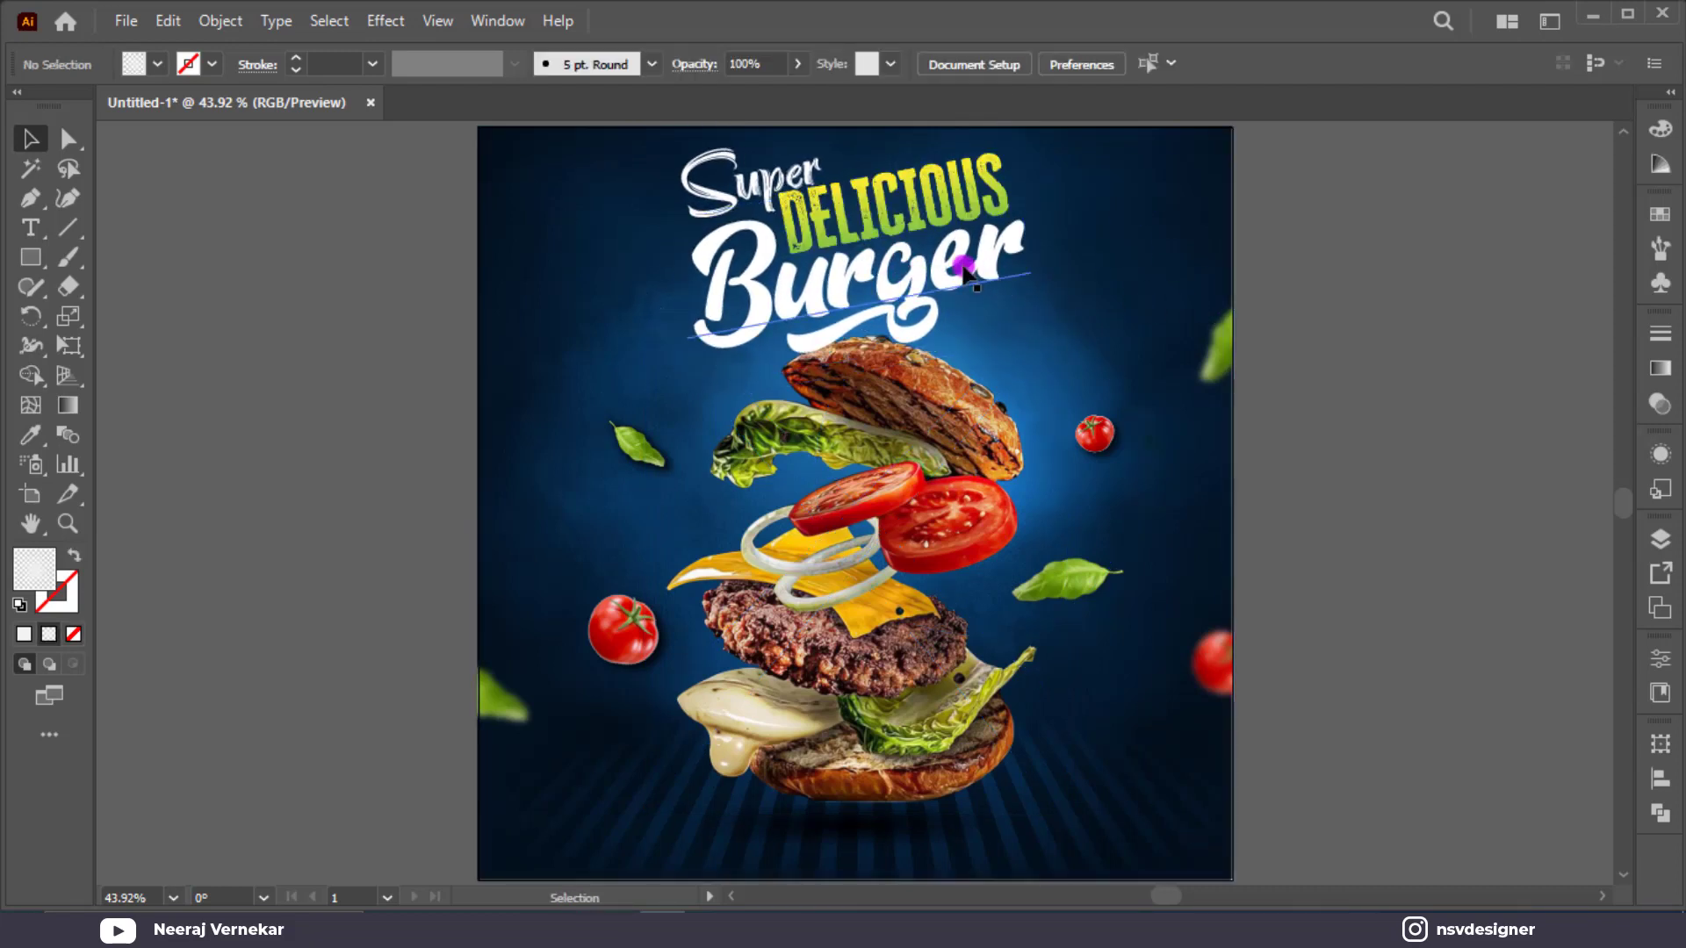
drag(963, 272, 891, 279)
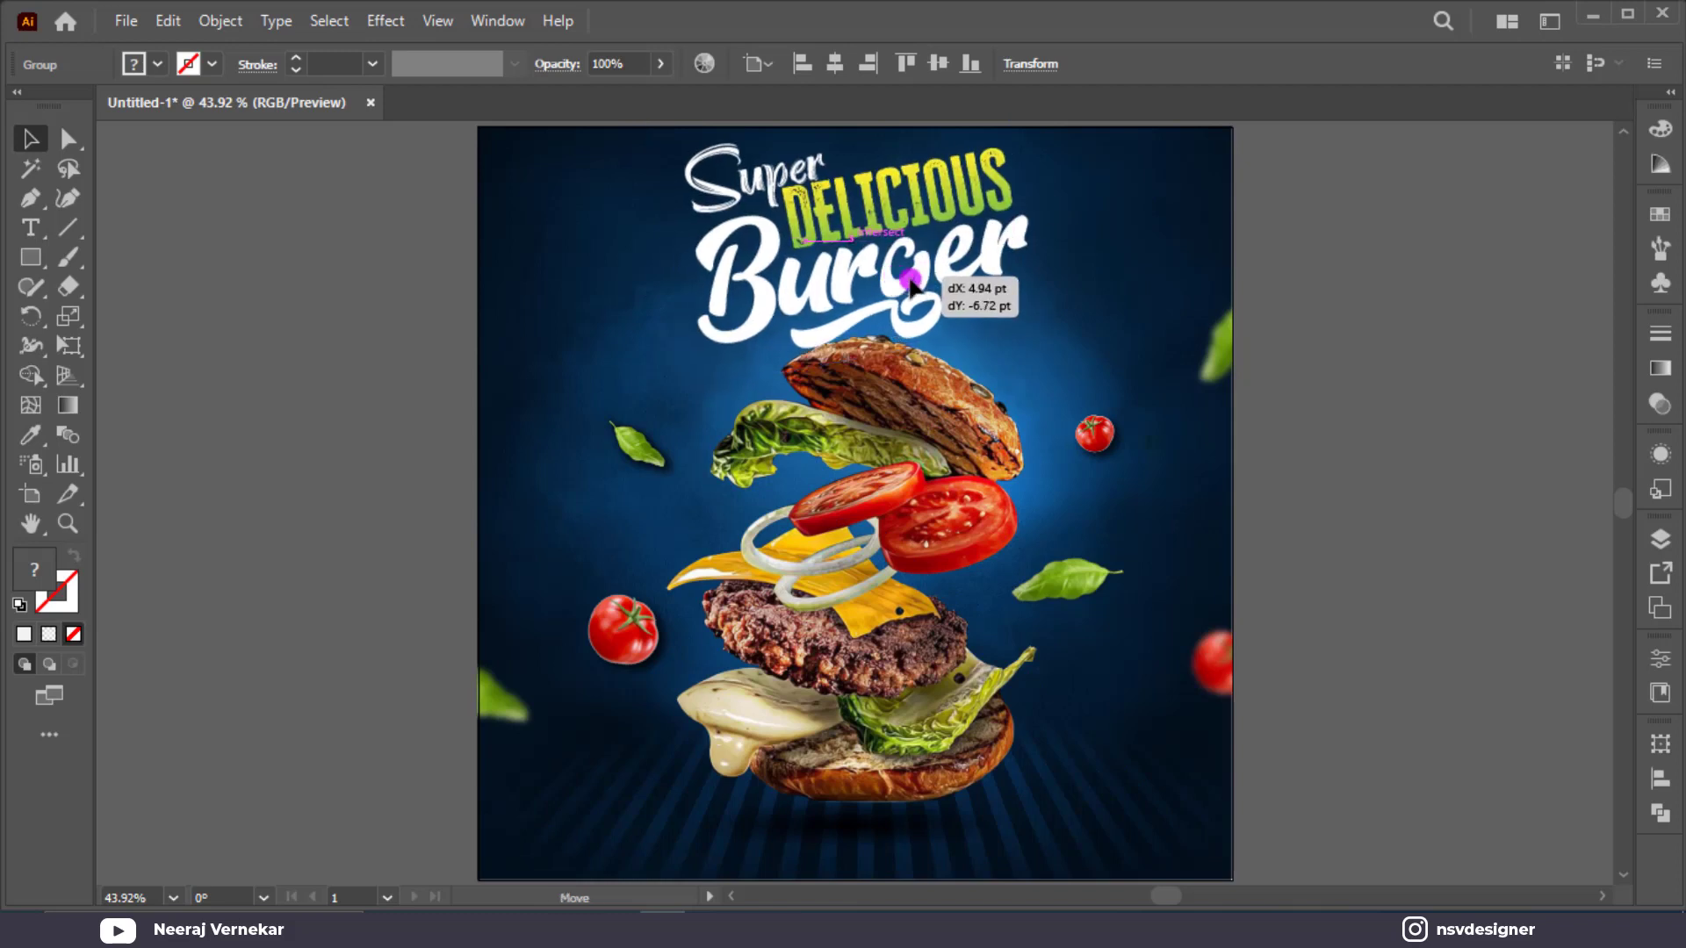
click(1238, 352)
Step: Ungroup the headline and apply a default Drop Shadow to Burger and DELICIOUS
click(965, 264)
right_click(964, 304)
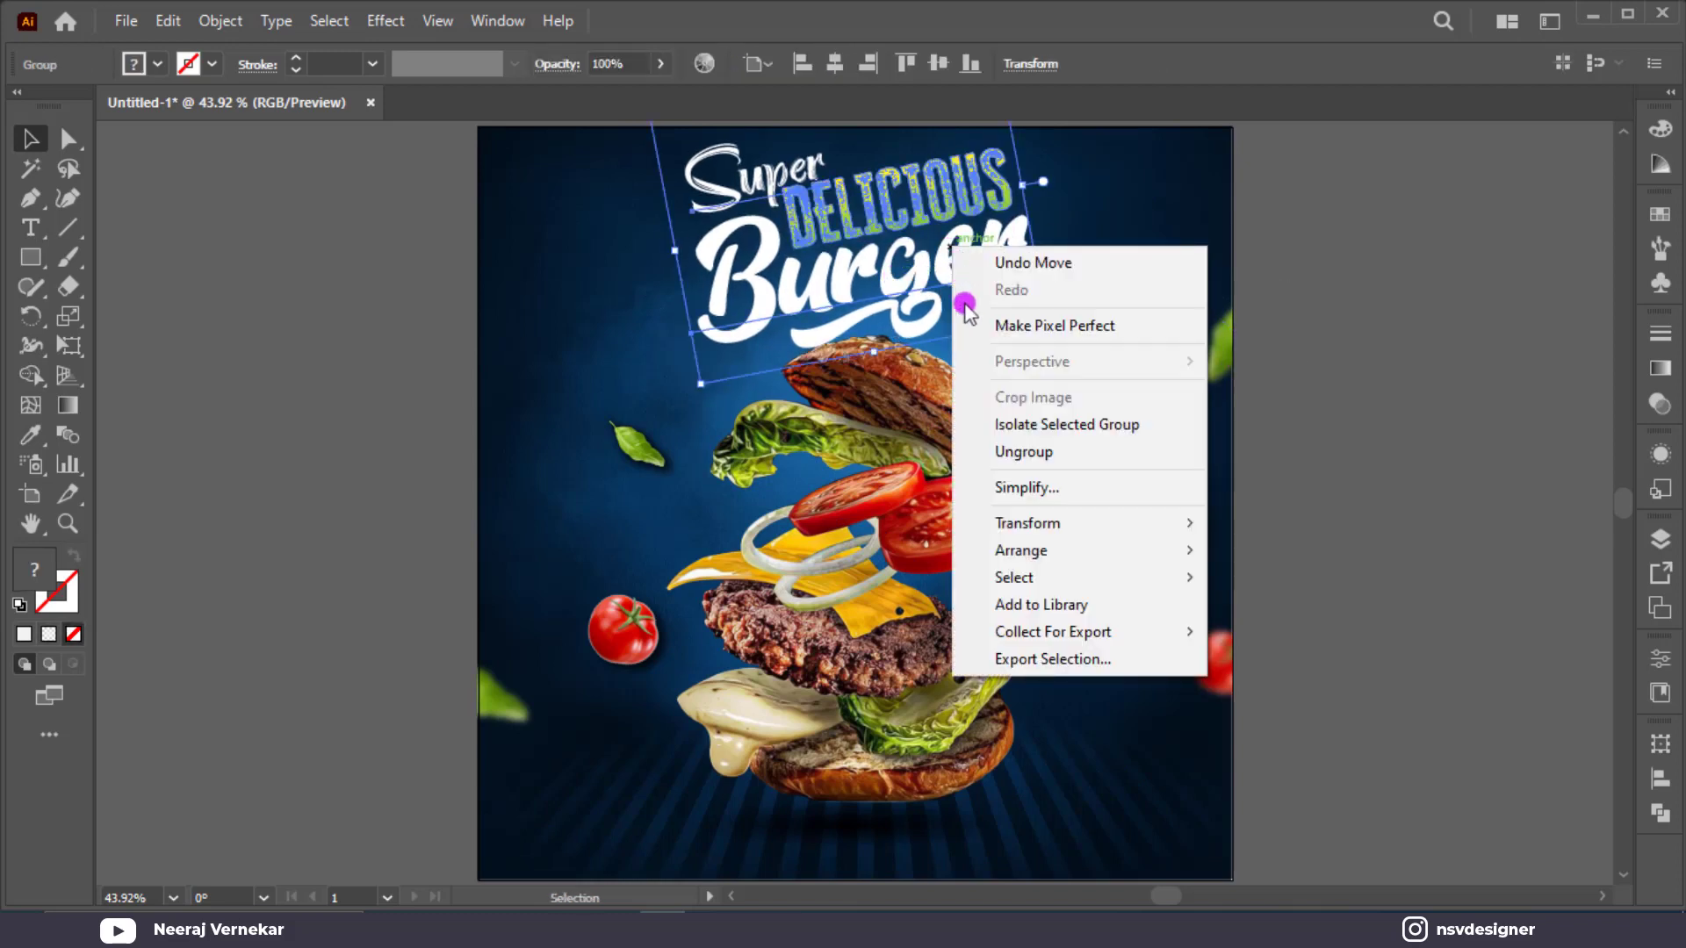
click(1023, 451)
click(983, 272)
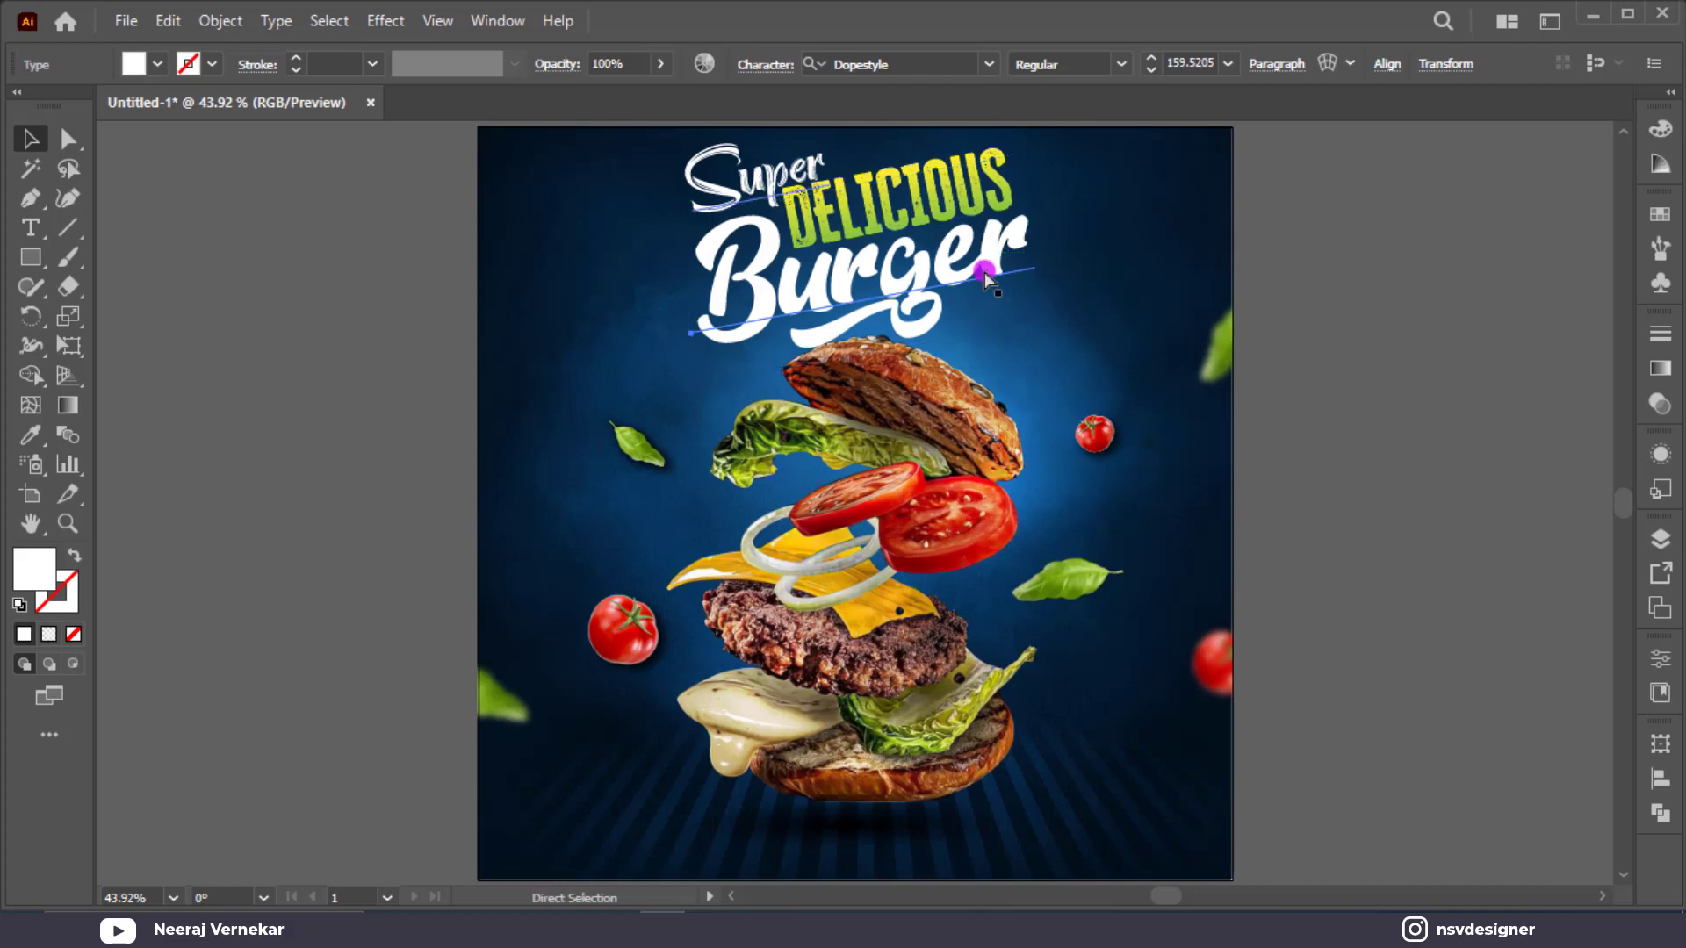
shift+click(790, 176)
click(388, 21)
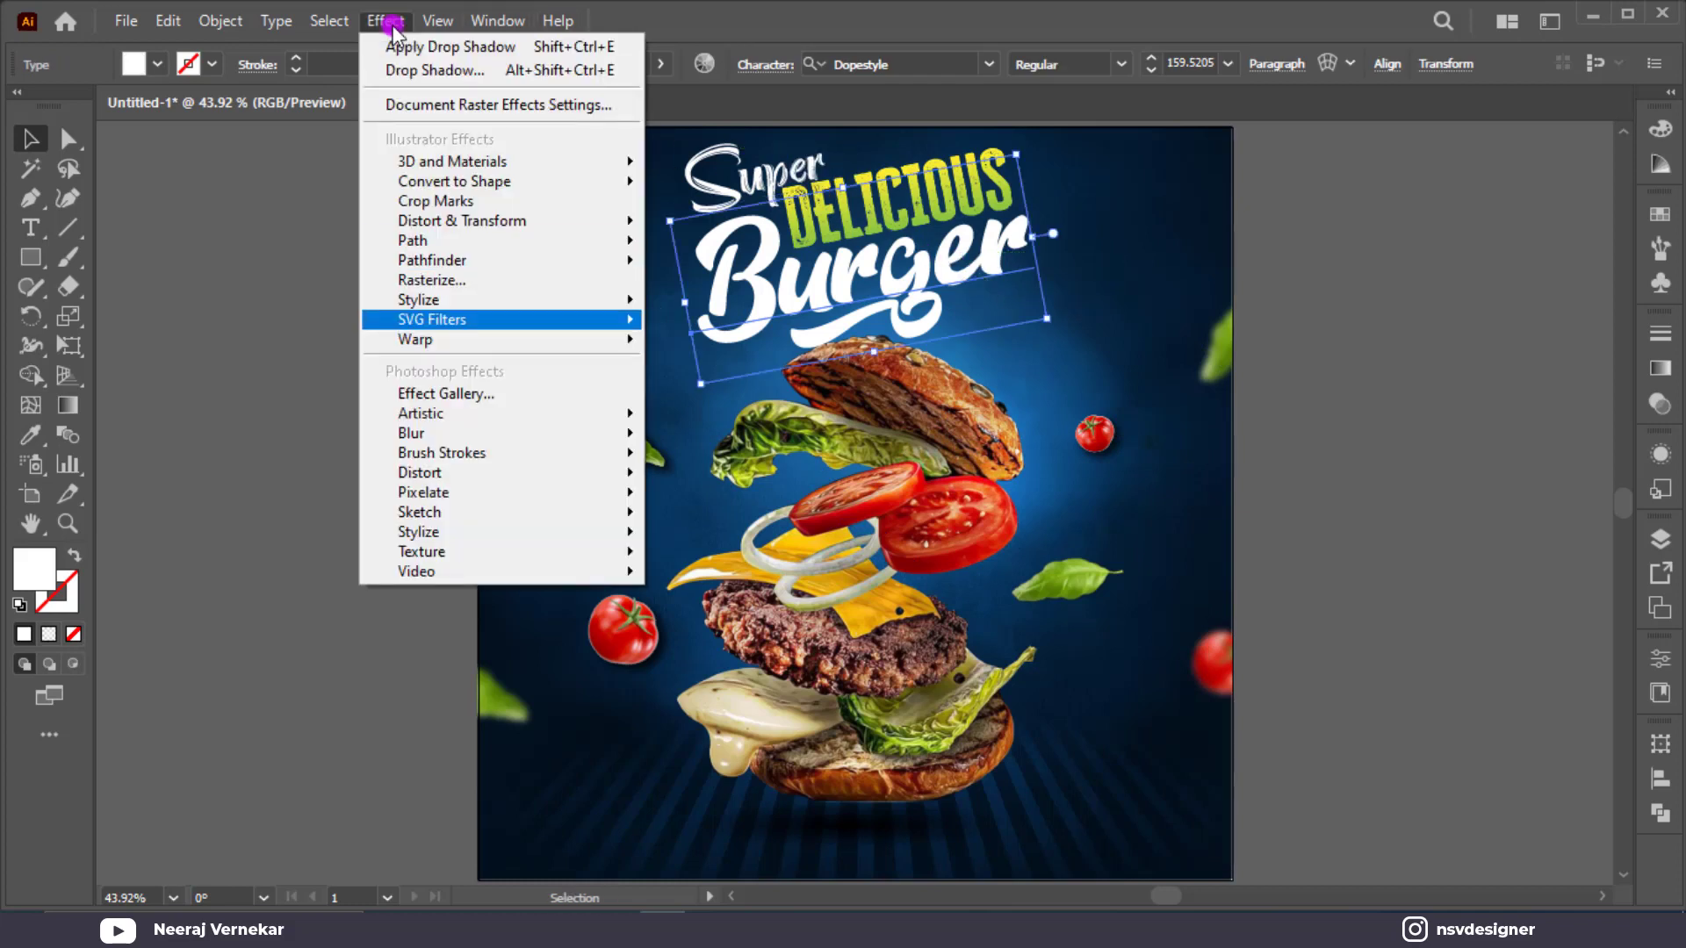
mouse_move(419, 301)
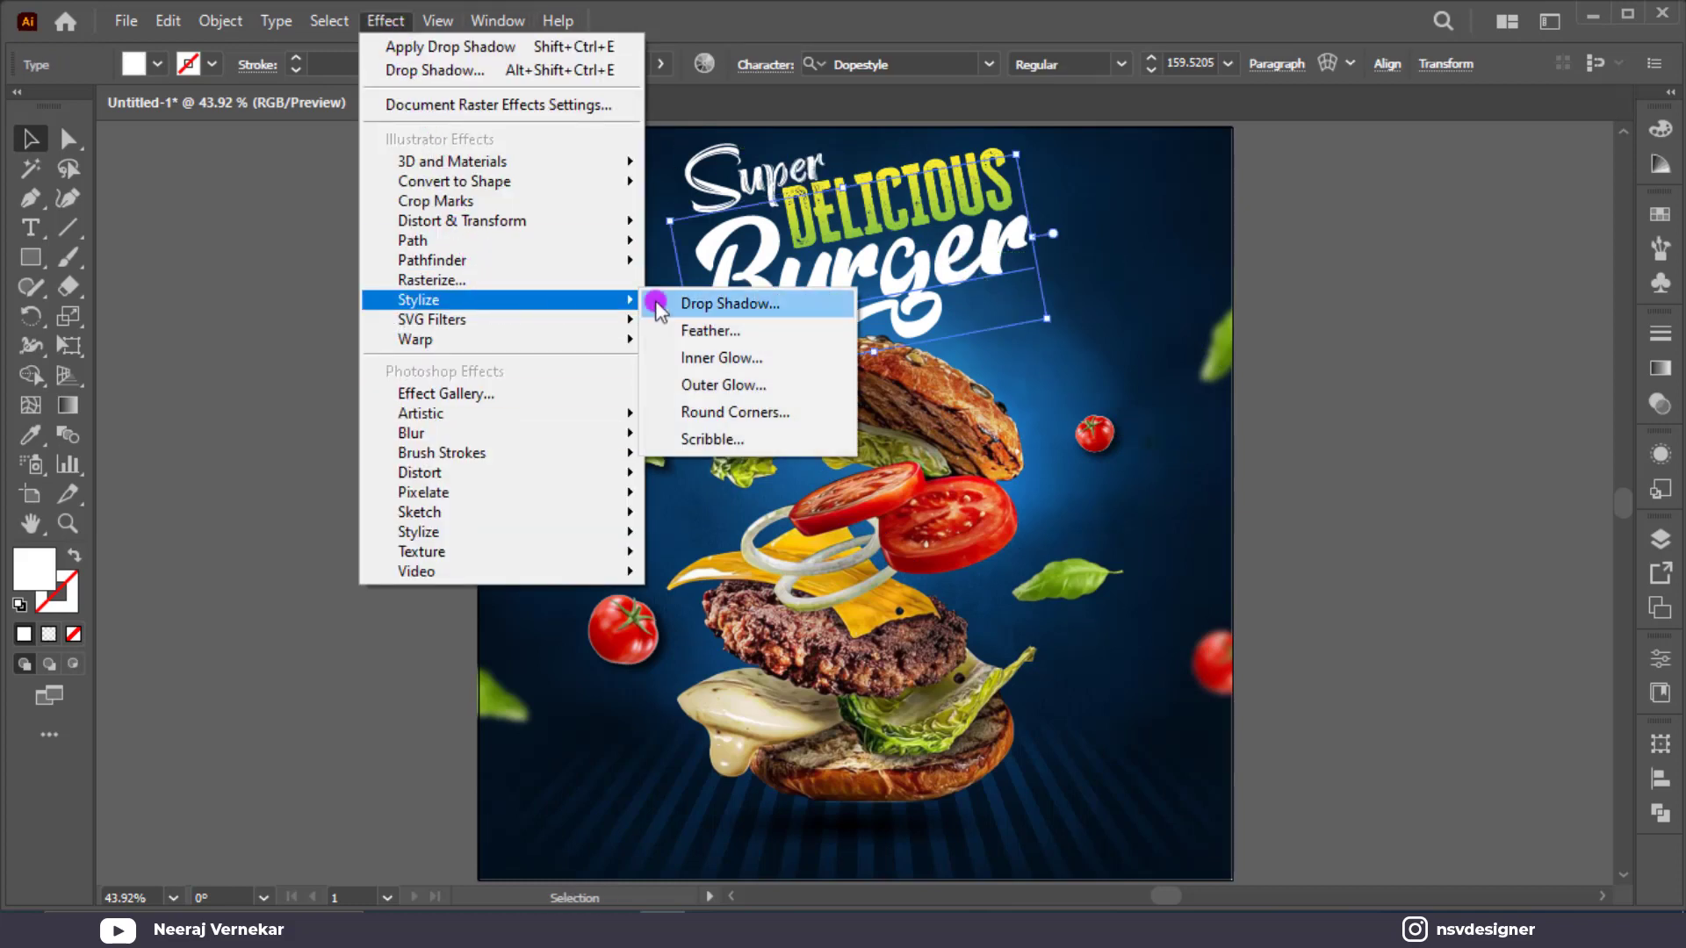
click(658, 306)
click(1327, 566)
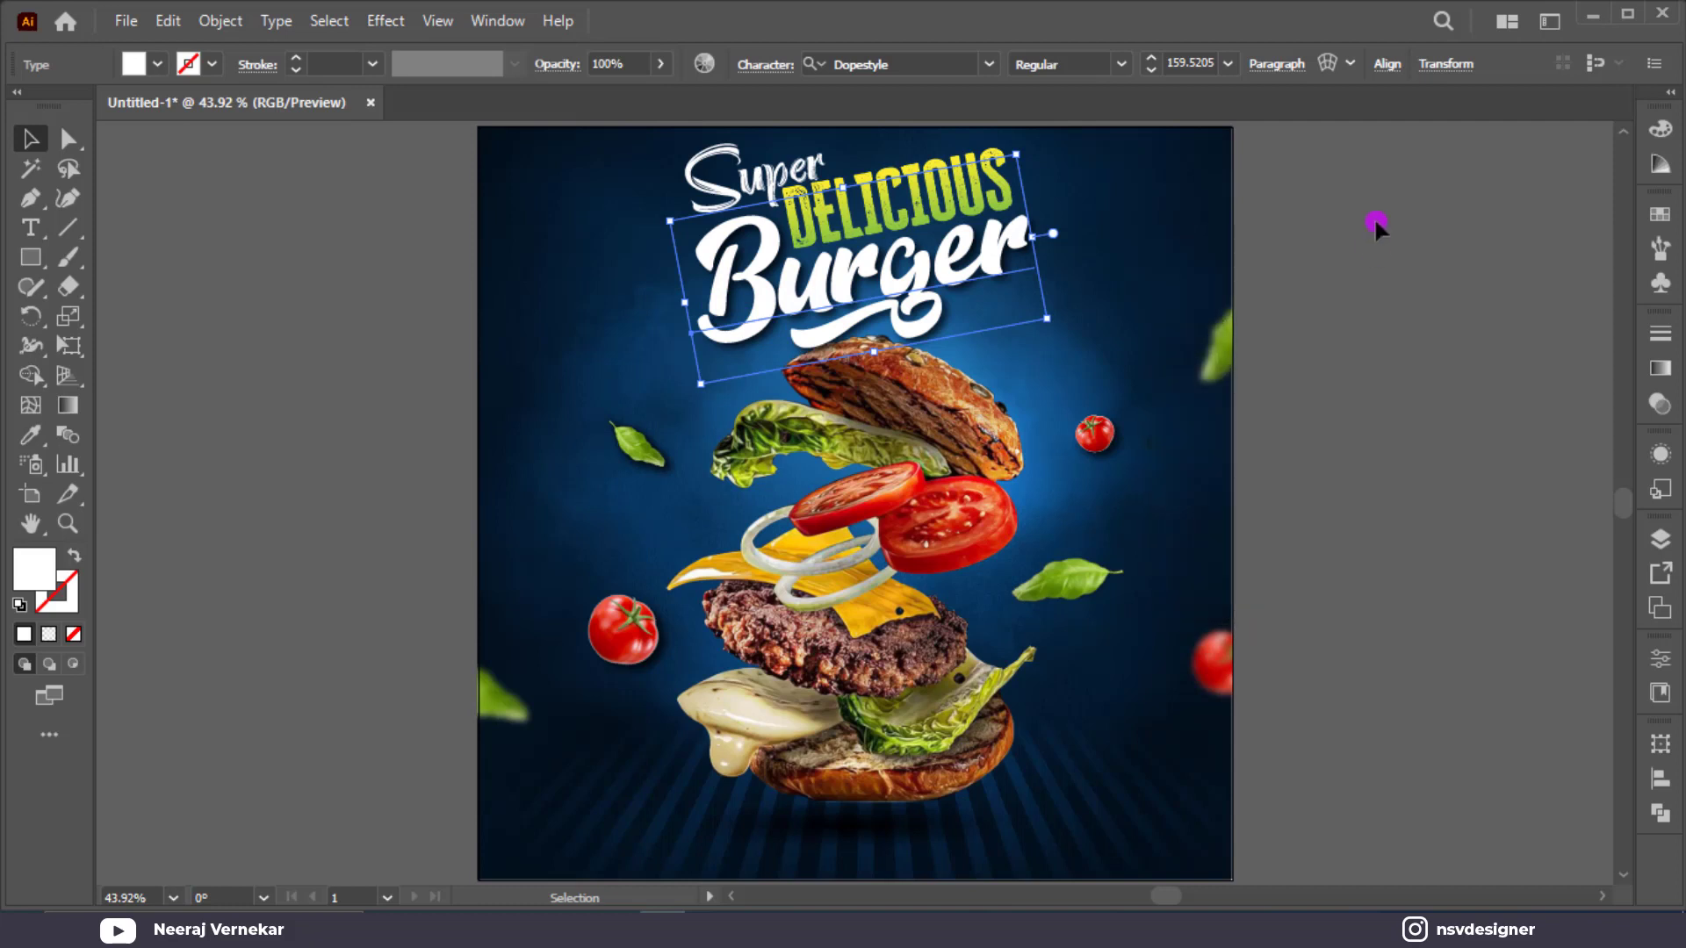
click(1376, 226)
click(716, 176)
click(1375, 308)
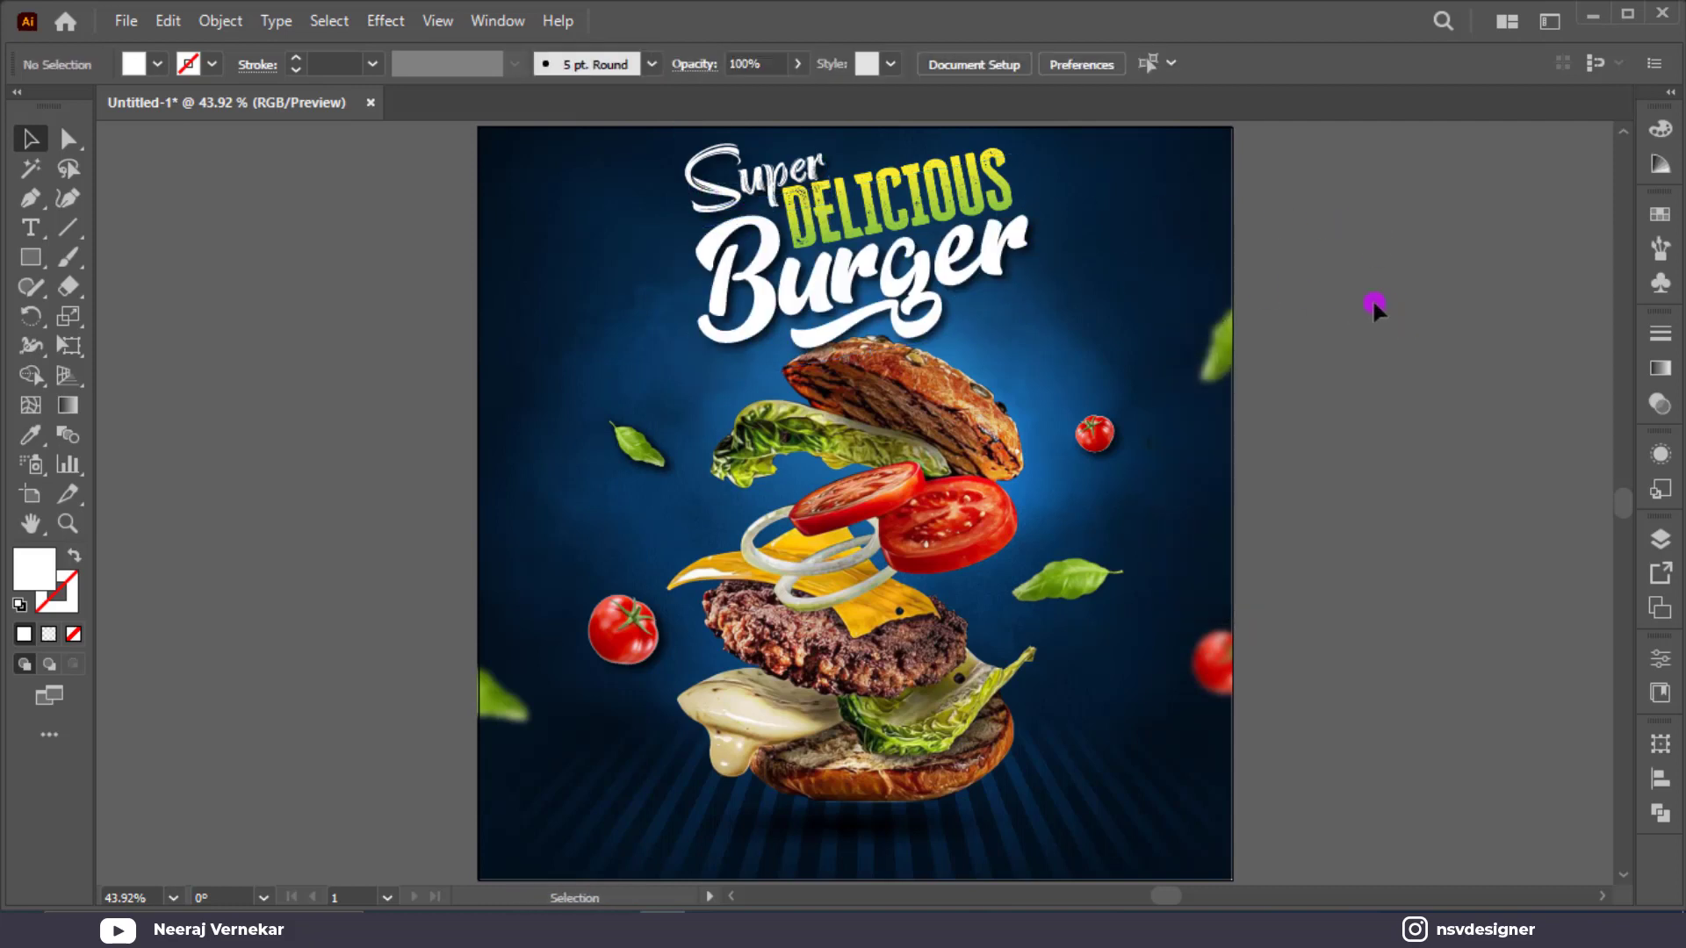
click(965, 173)
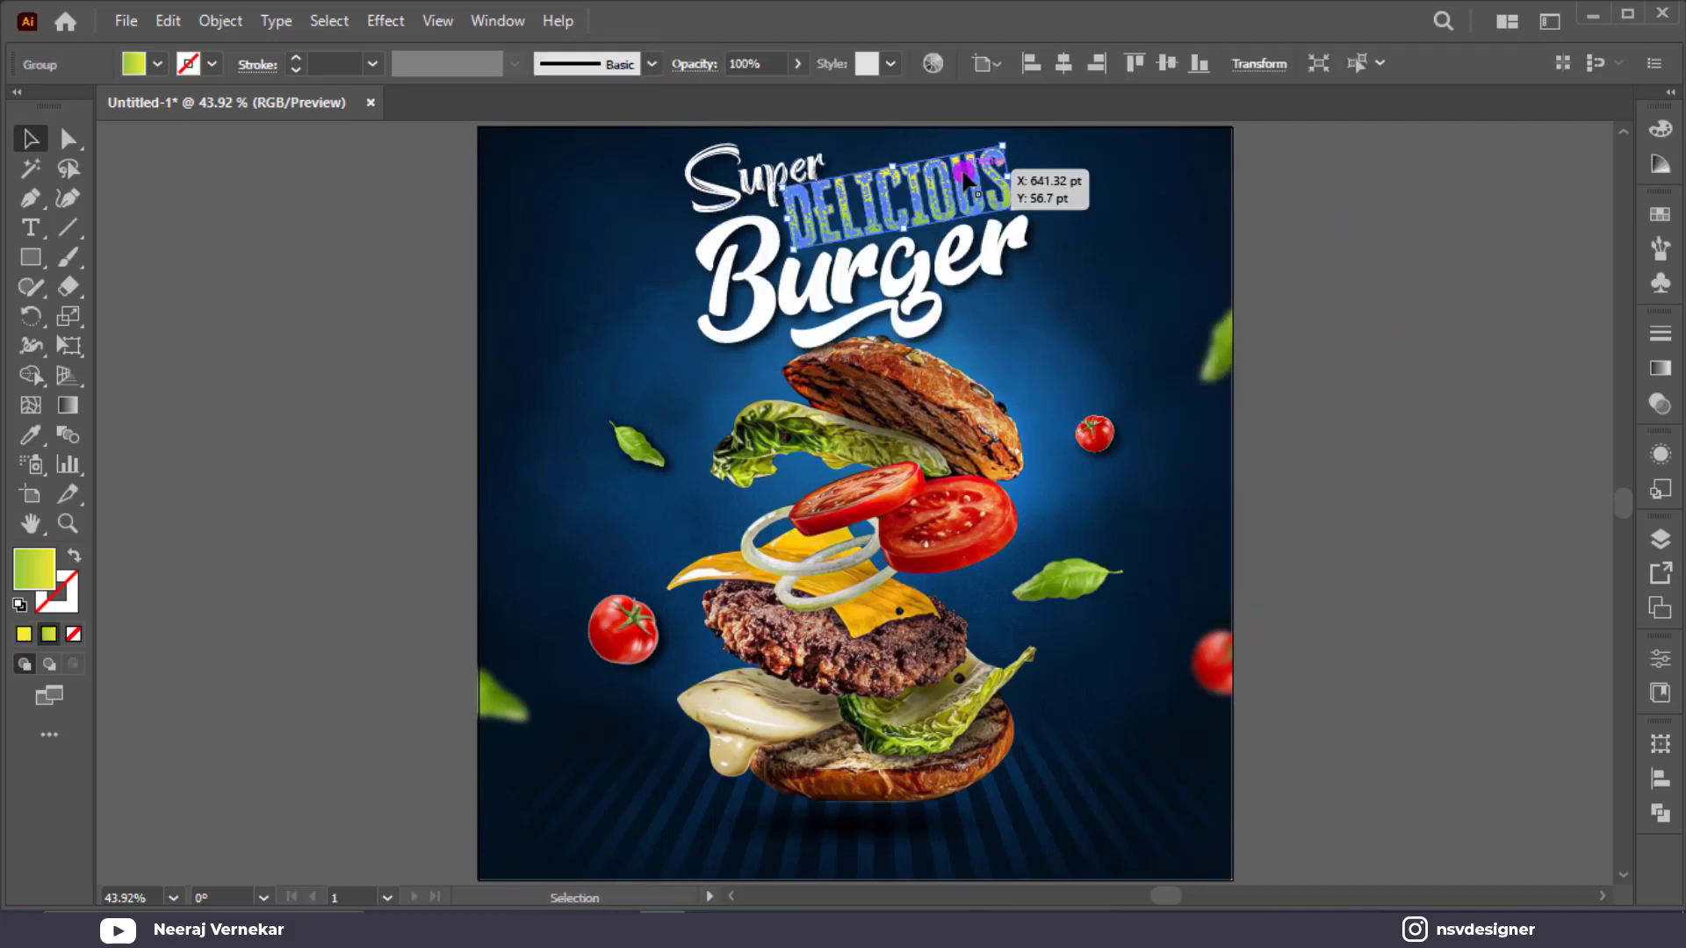
Step: Draw a gradient rectangle at the poster's lower right and round its corners into a pill
click(1438, 325)
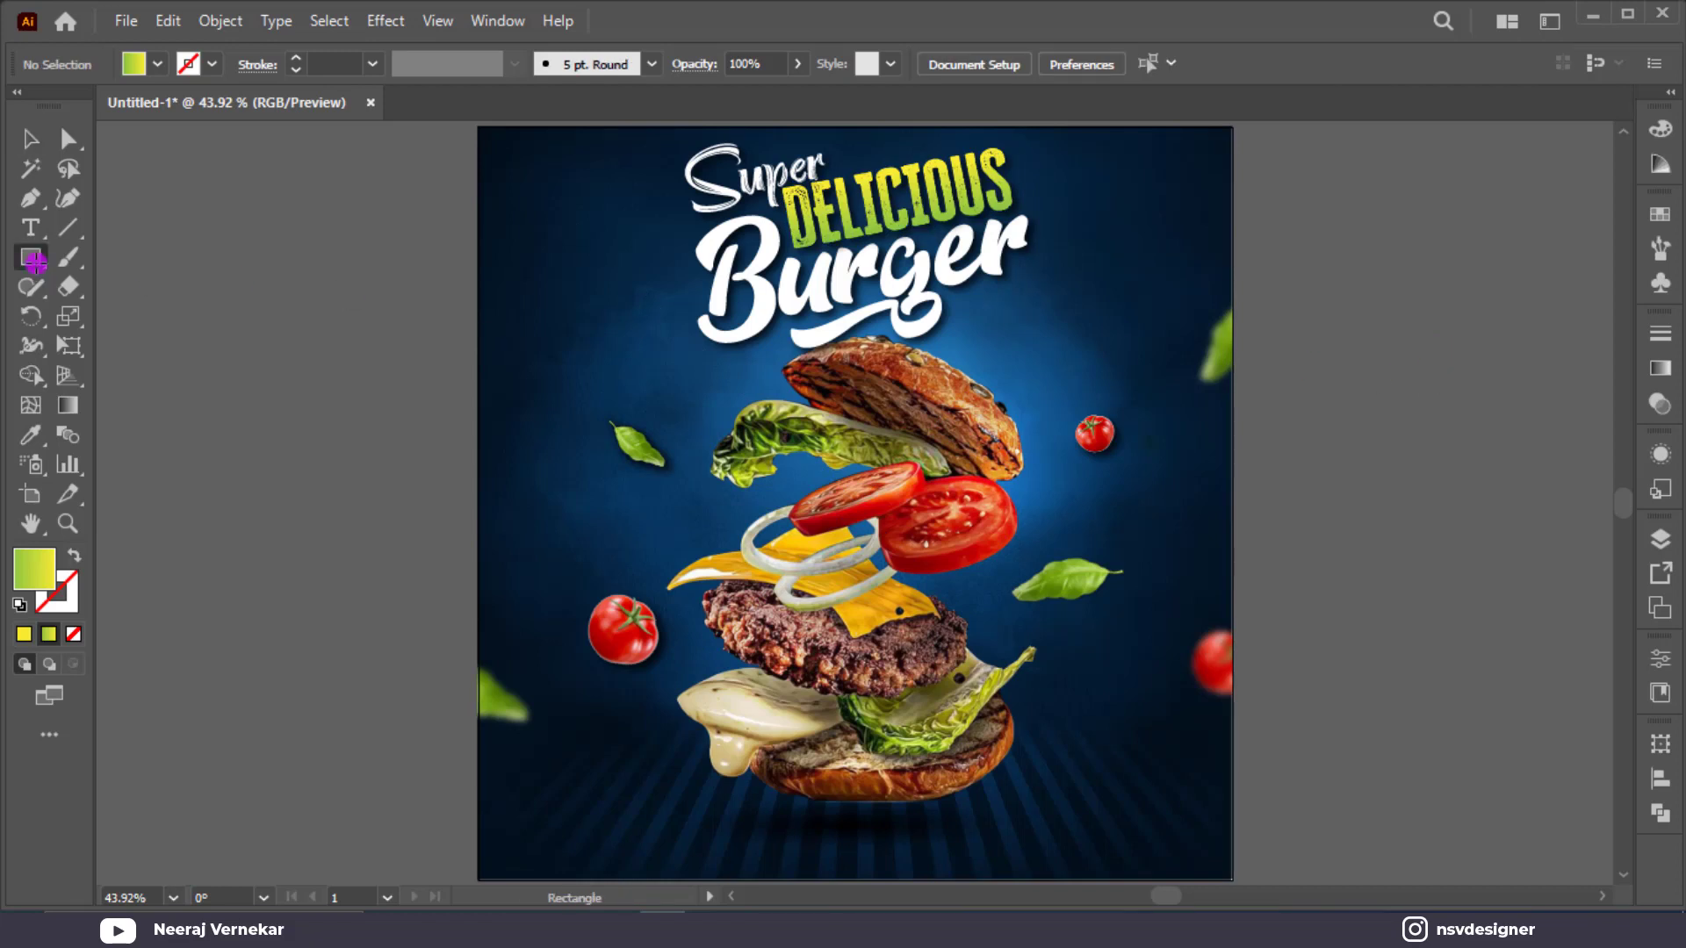
click(39, 138)
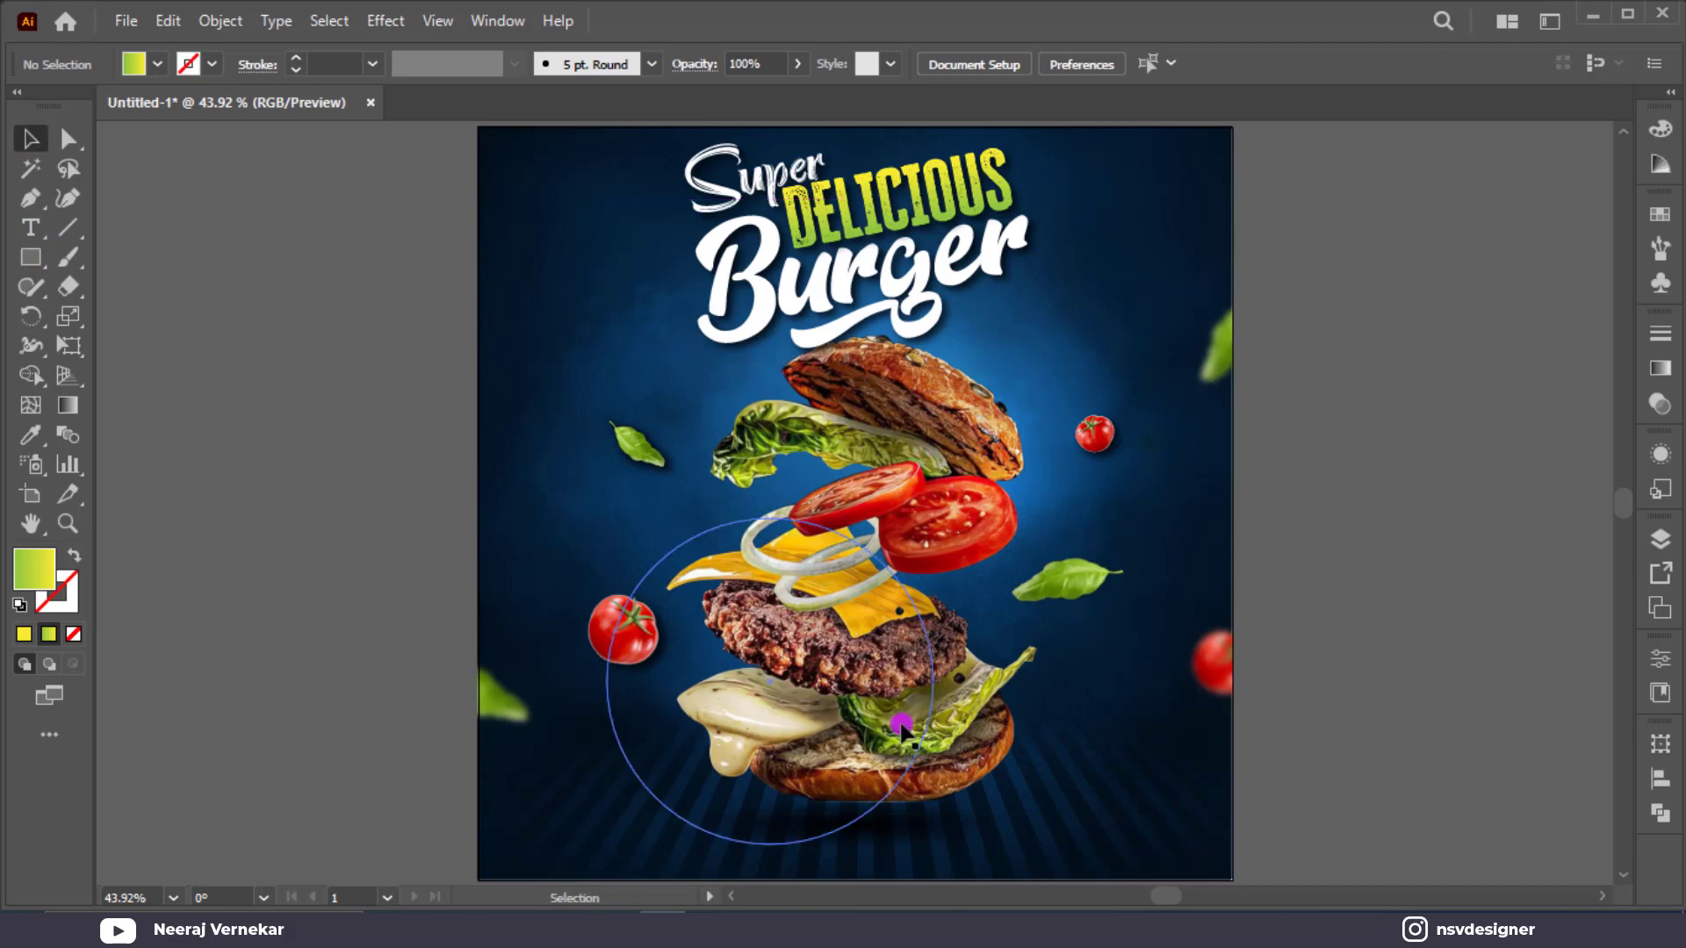
click(901, 727)
key(ctrl+shift+a)
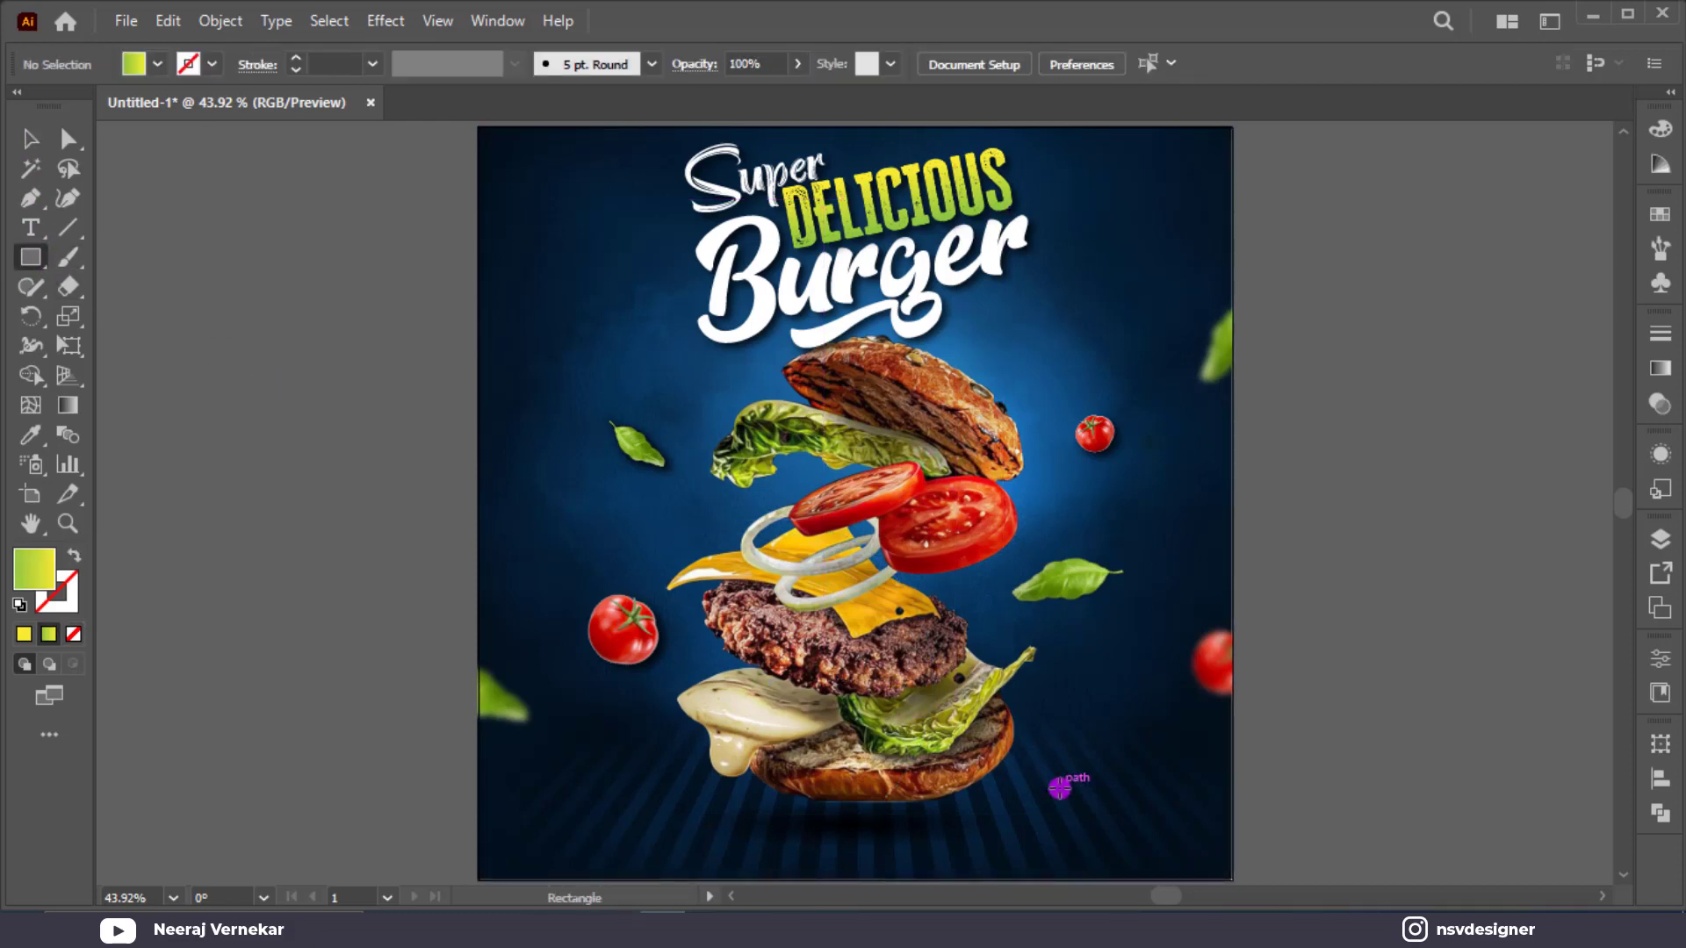
drag(1060, 787, 1206, 830)
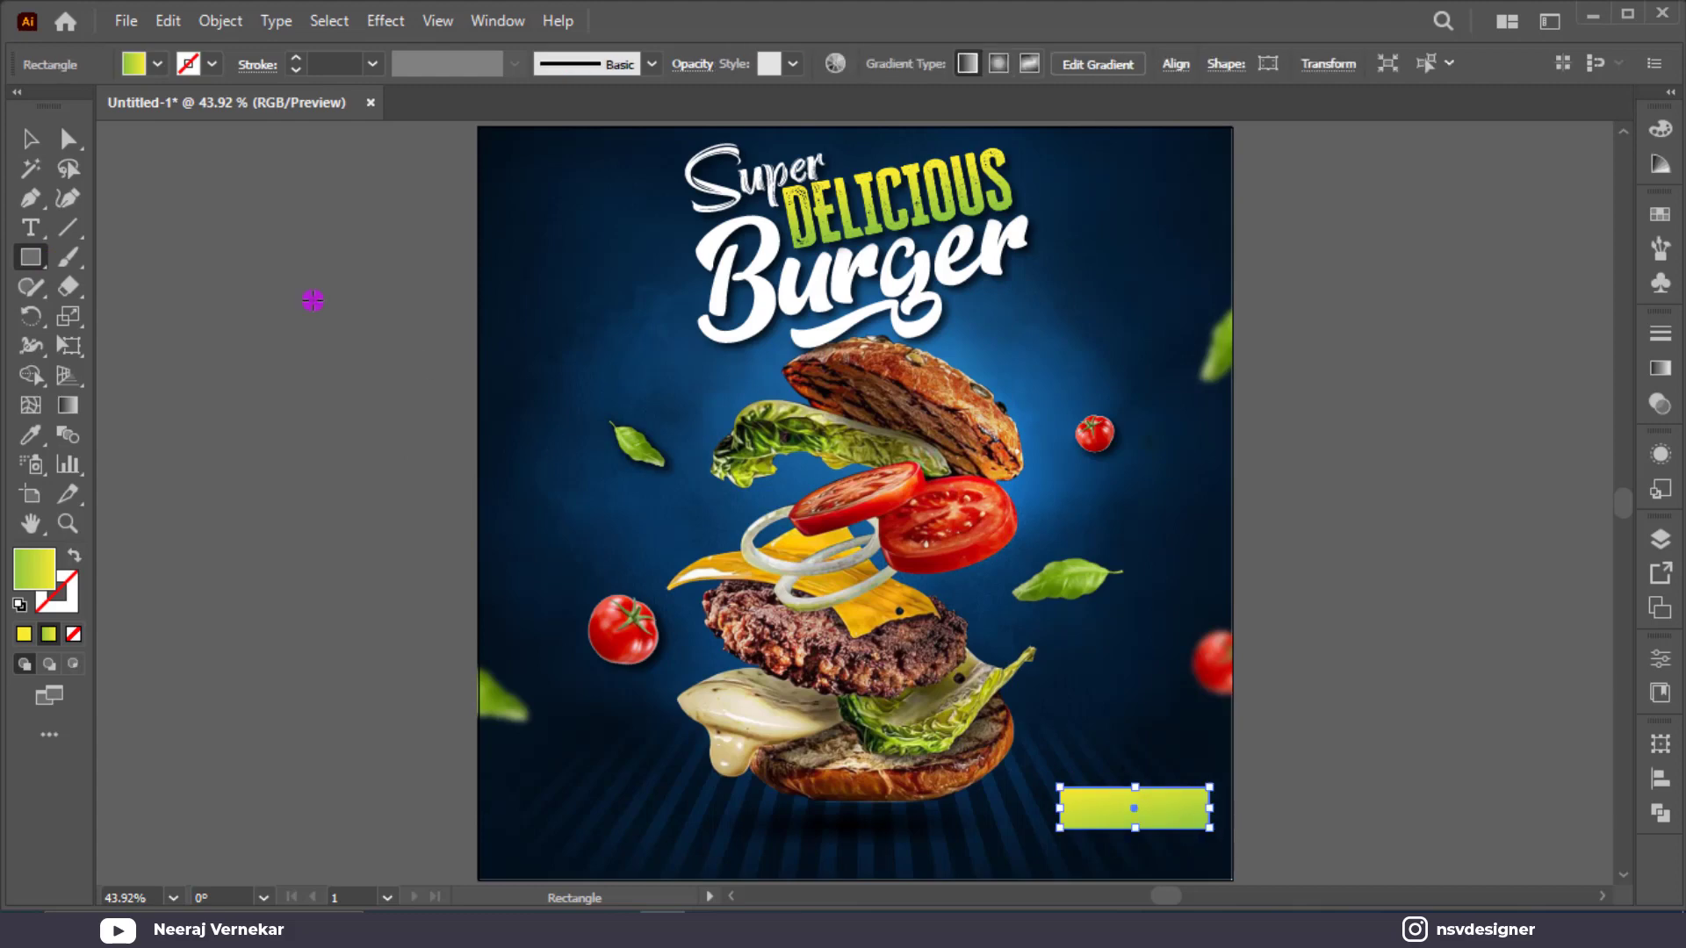
click(58, 146)
drag(1133, 812, 1260, 797)
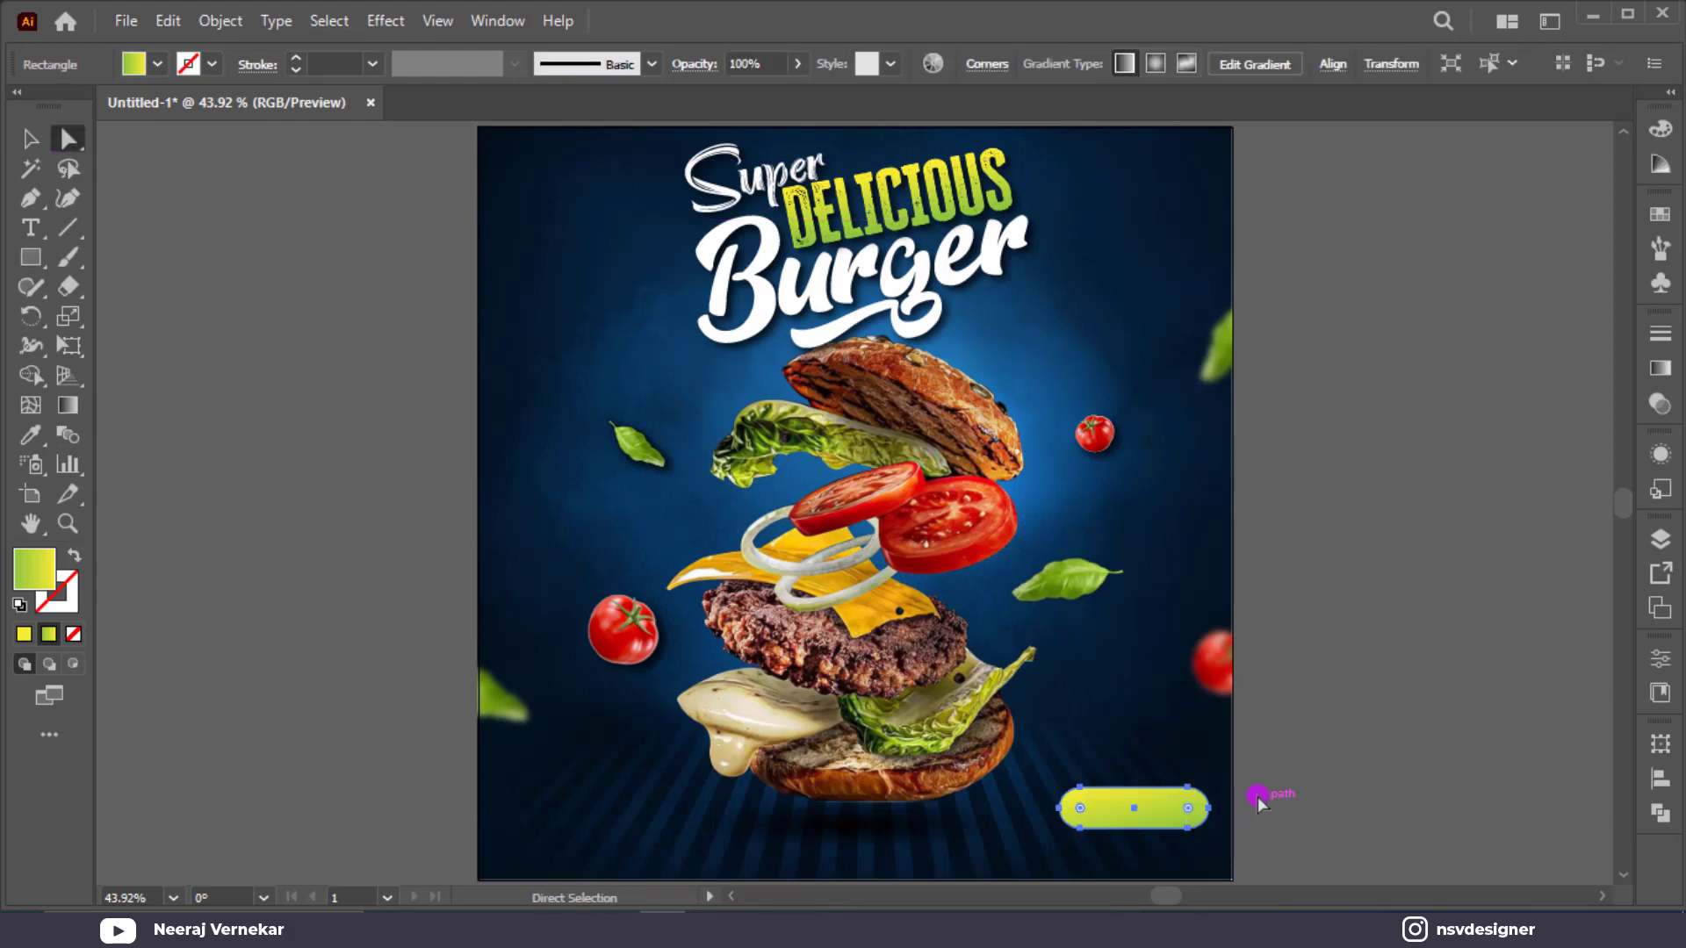
Step: Reposition the pill shape and widen it toward the left
key(ctrl+shift+a)
key(v)
scroll(1146, 813, up, 2)
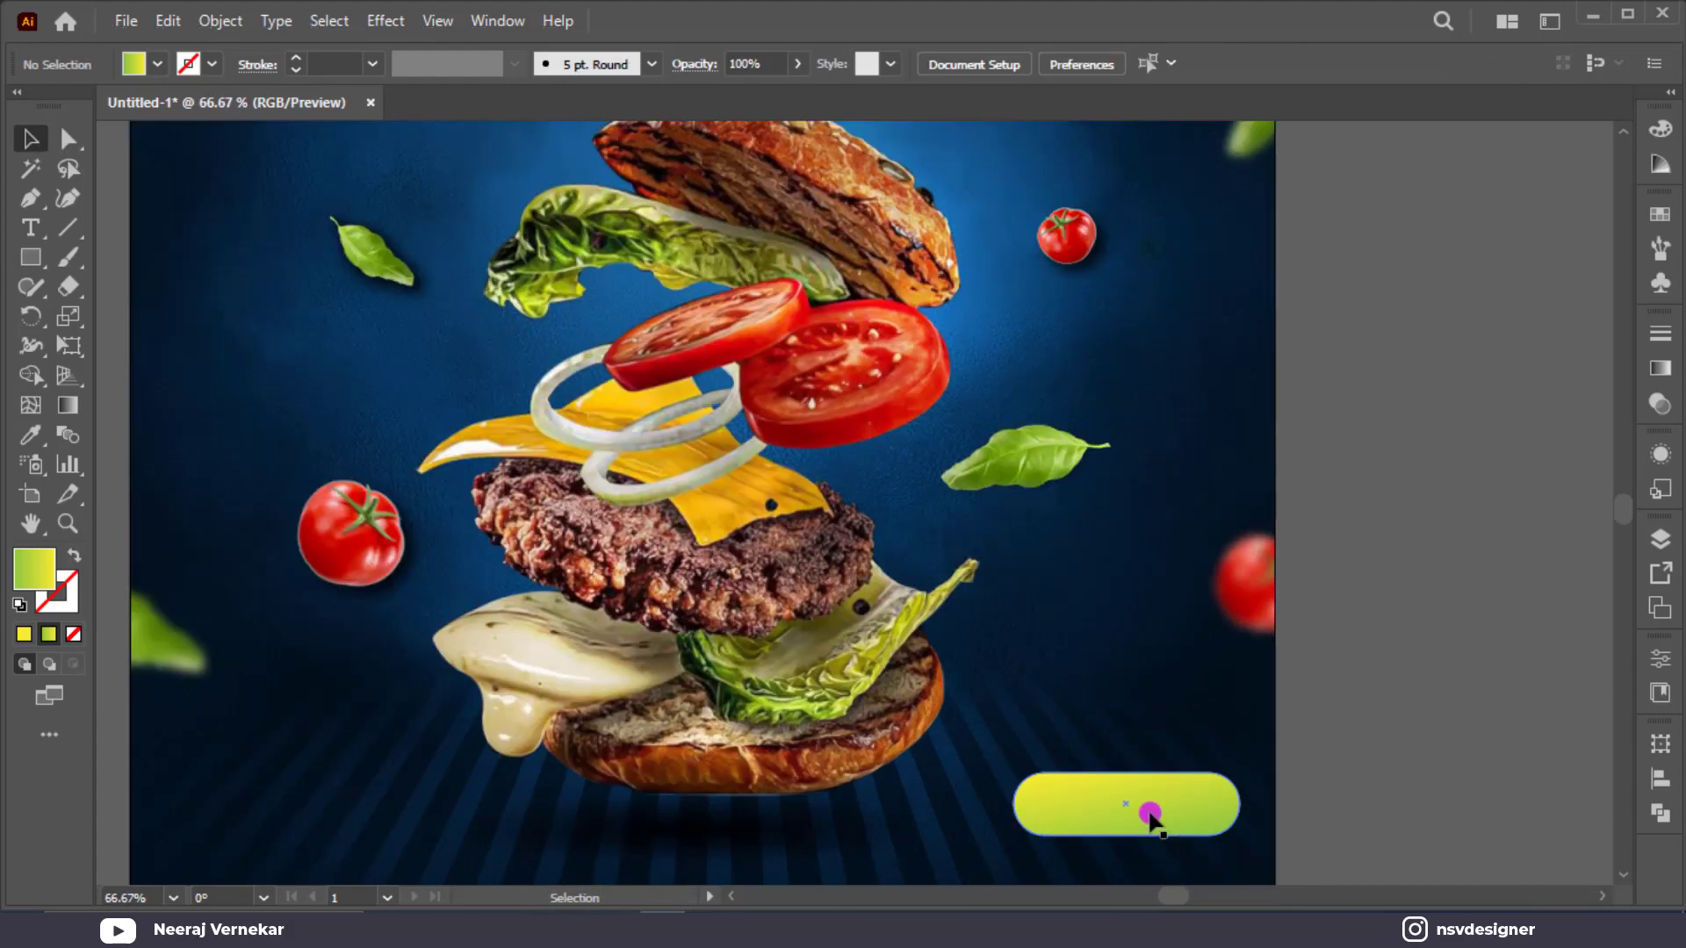
scroll(1151, 817, down, 3)
drag(1110, 610, 1102, 584)
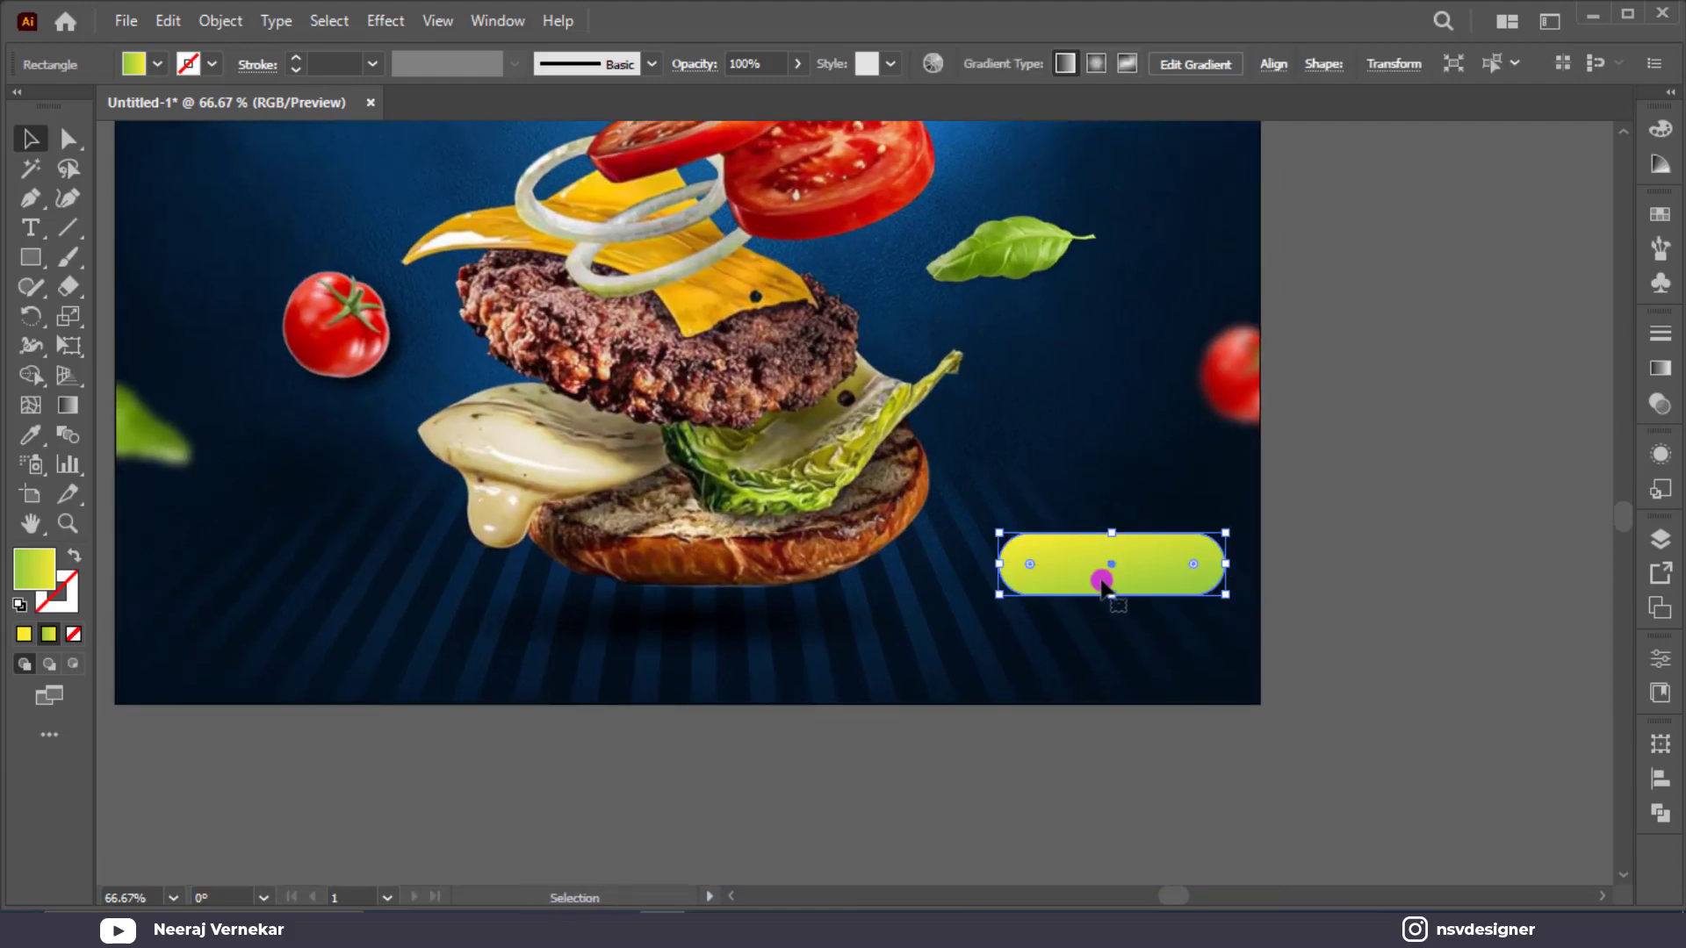
drag(997, 563, 870, 569)
scroll(1181, 575, up, 1)
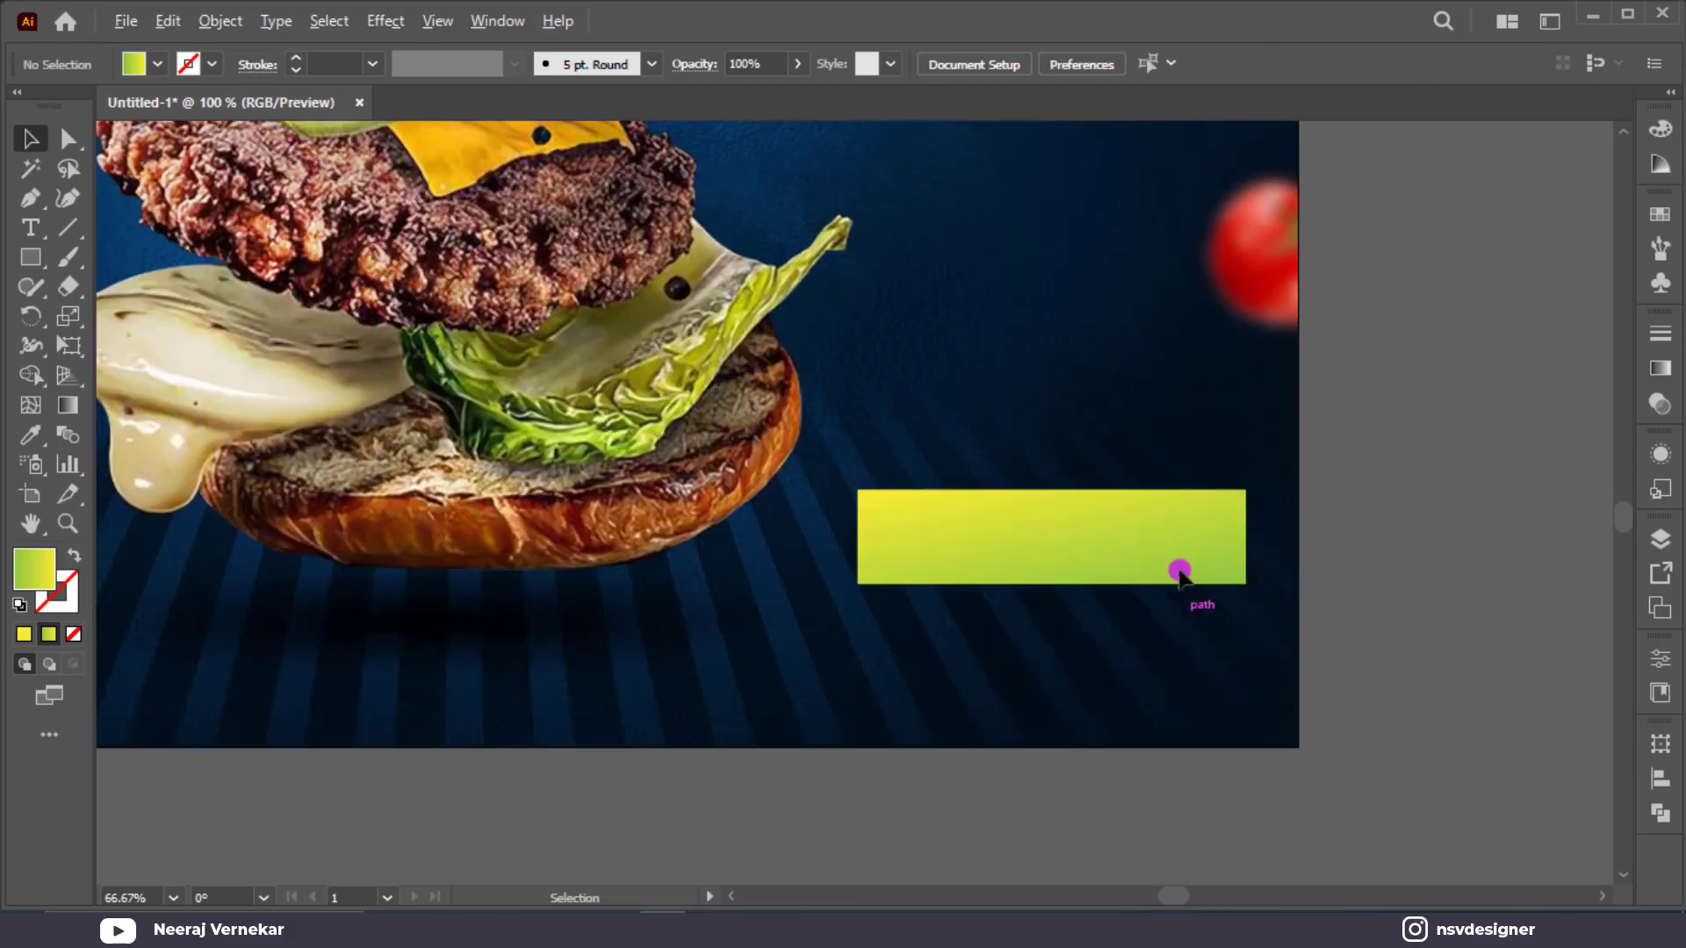
drag(1133, 576, 1128, 606)
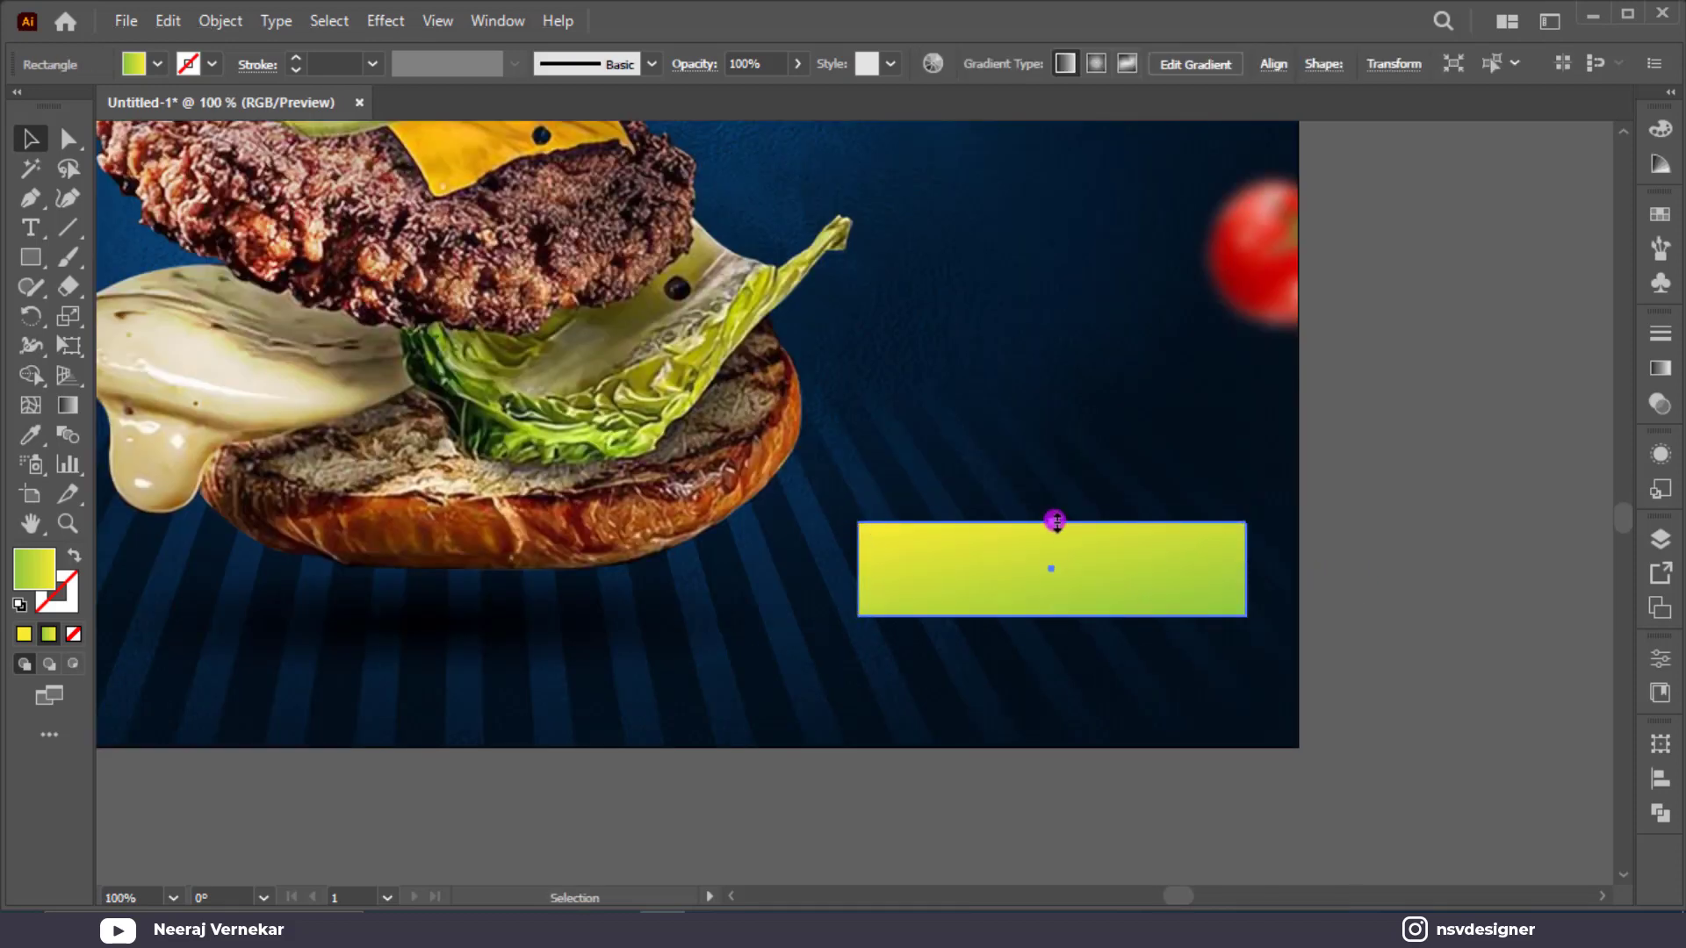
Step: Shorten and narrow the pill, round it fully, and add ORDER NOW beside the artboard
drag(1055, 522, 1055, 531)
drag(861, 579, 1196, 632)
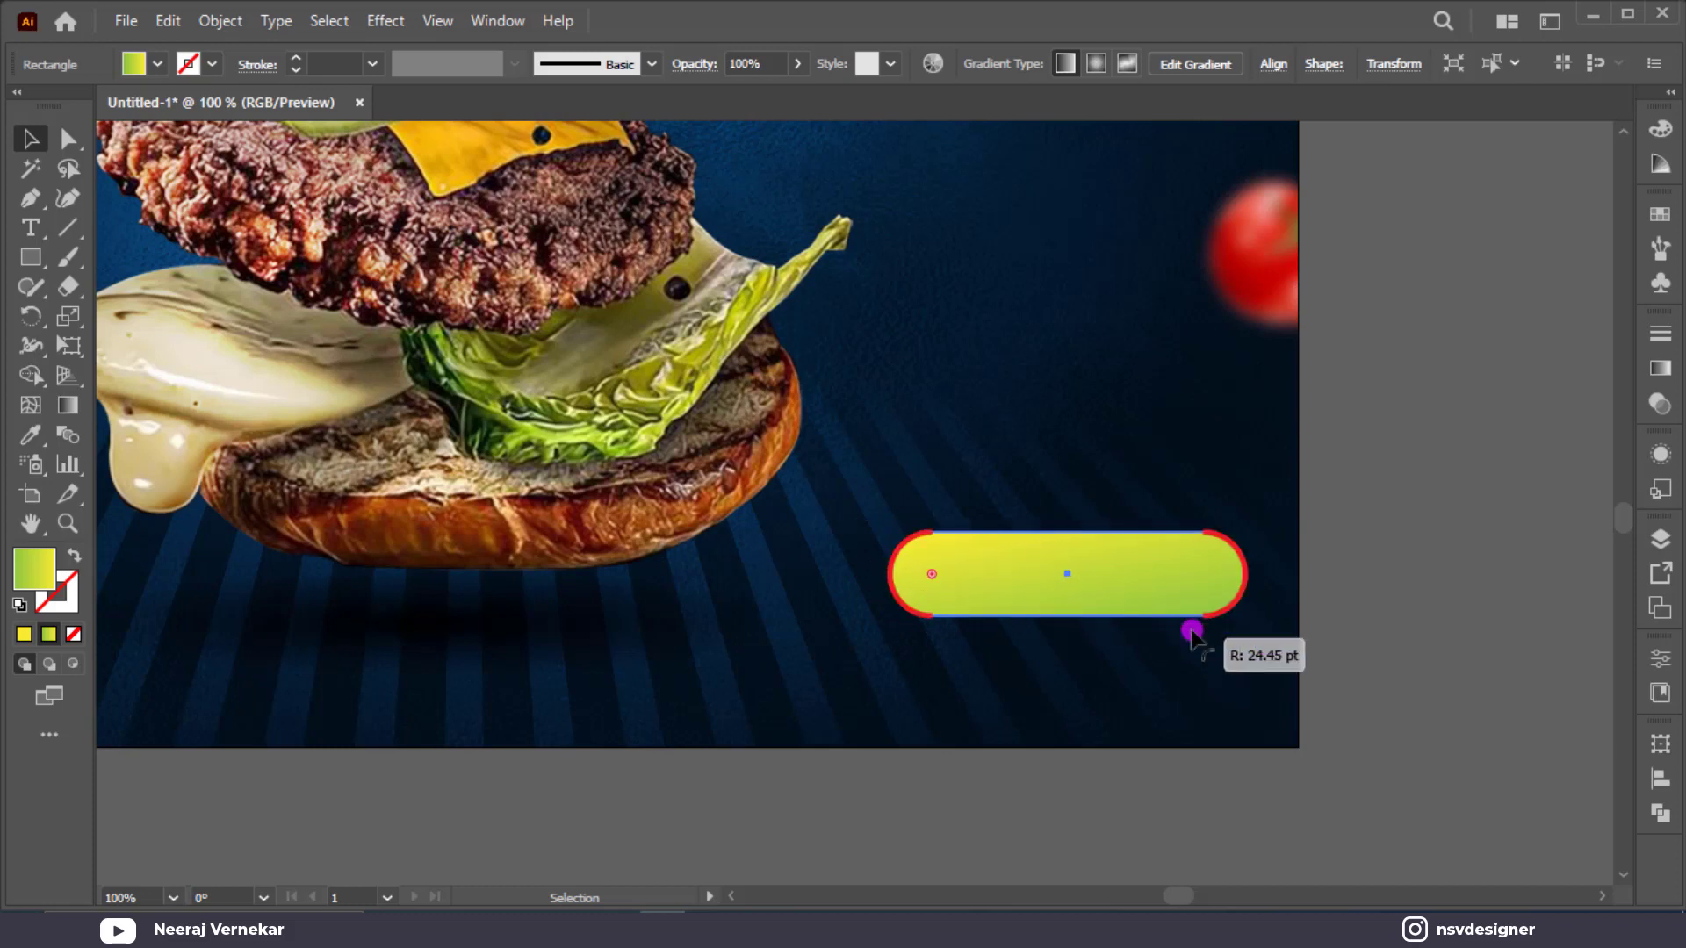
click(1394, 671)
key(t)
click(1417, 686)
text(ORDER NOW)
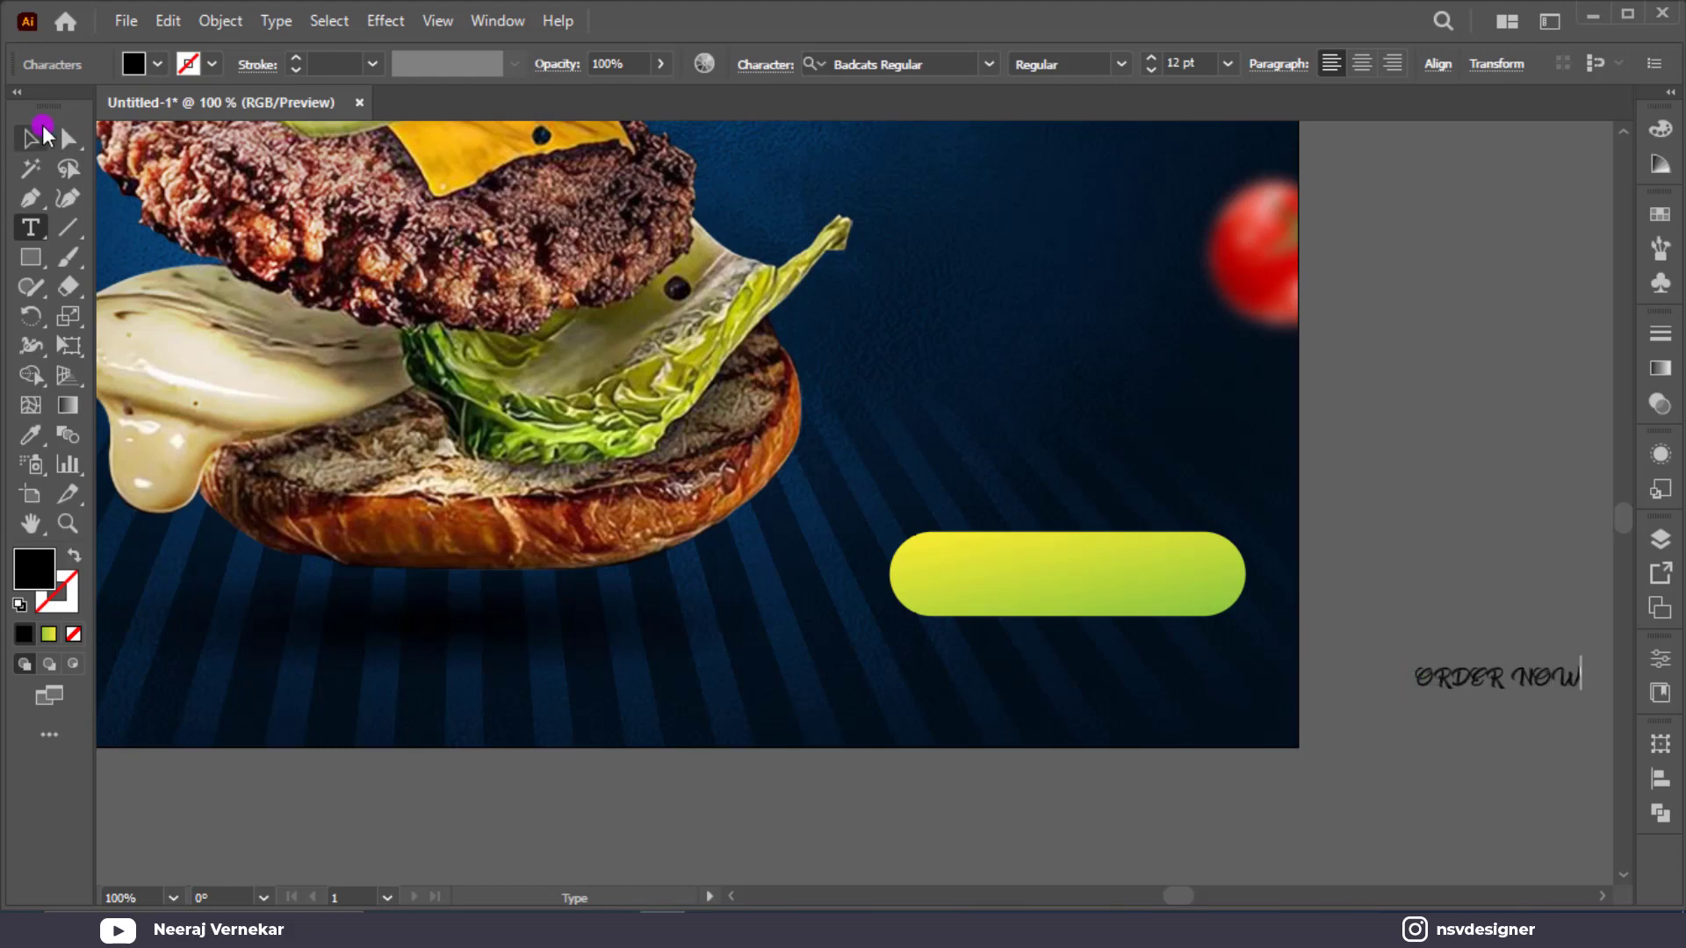
Step: Set the ORDER NOW text to Montserrat Bold
click(42, 133)
click(974, 64)
text(mo)
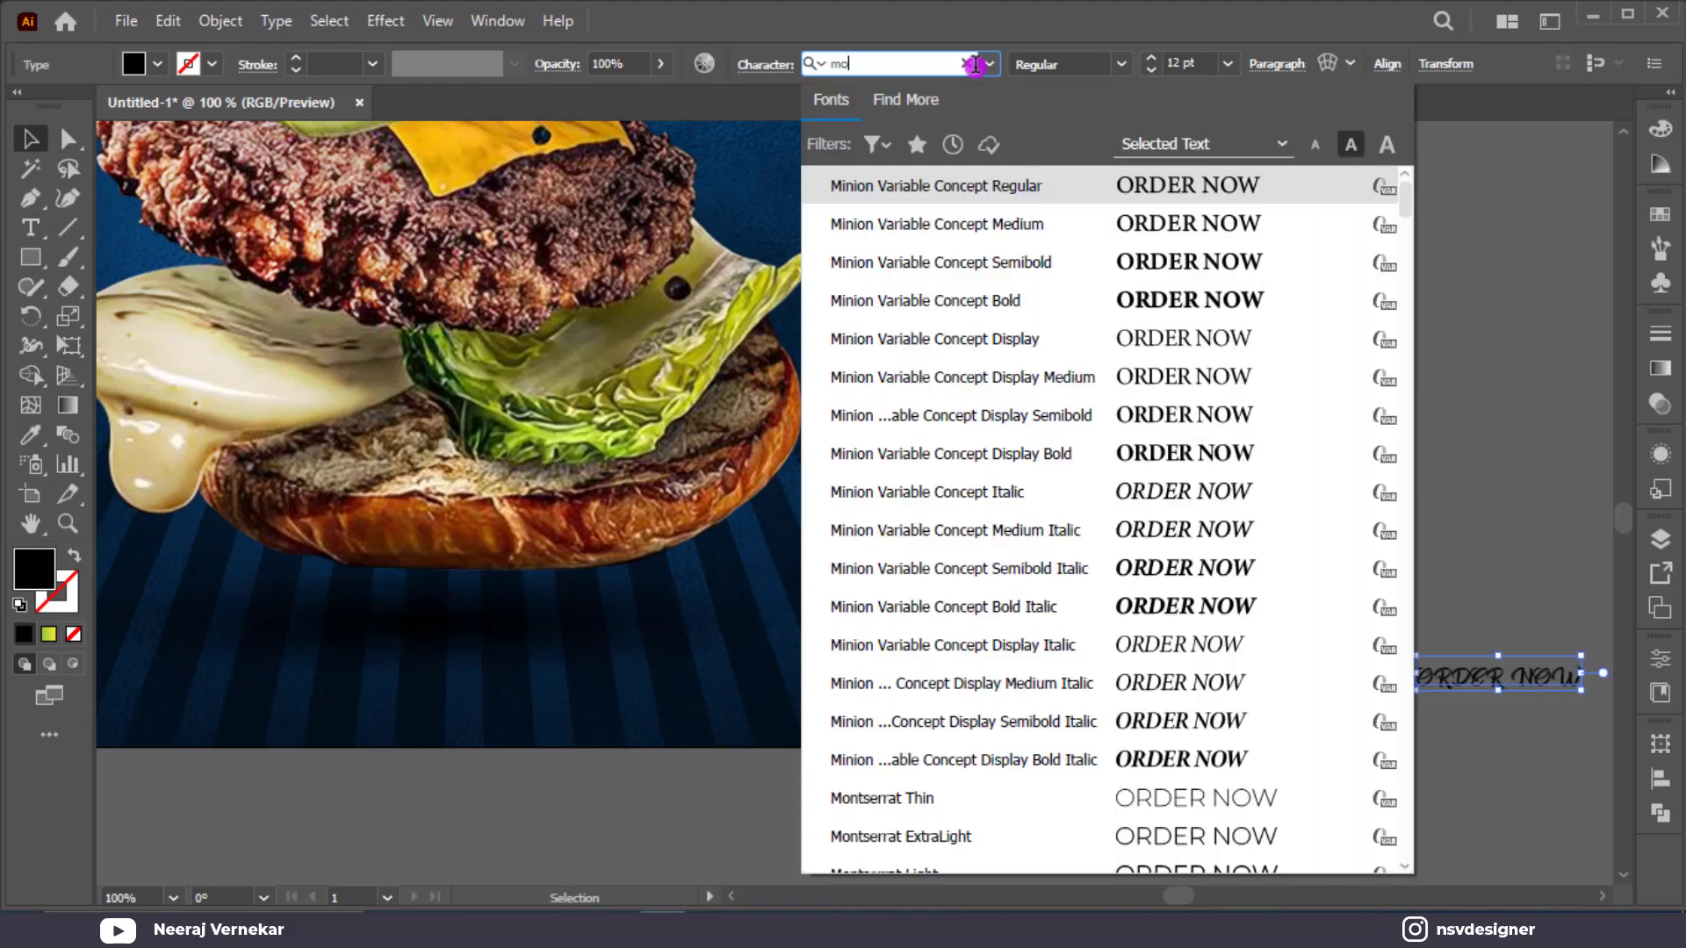
text(nt)
click(1192, 426)
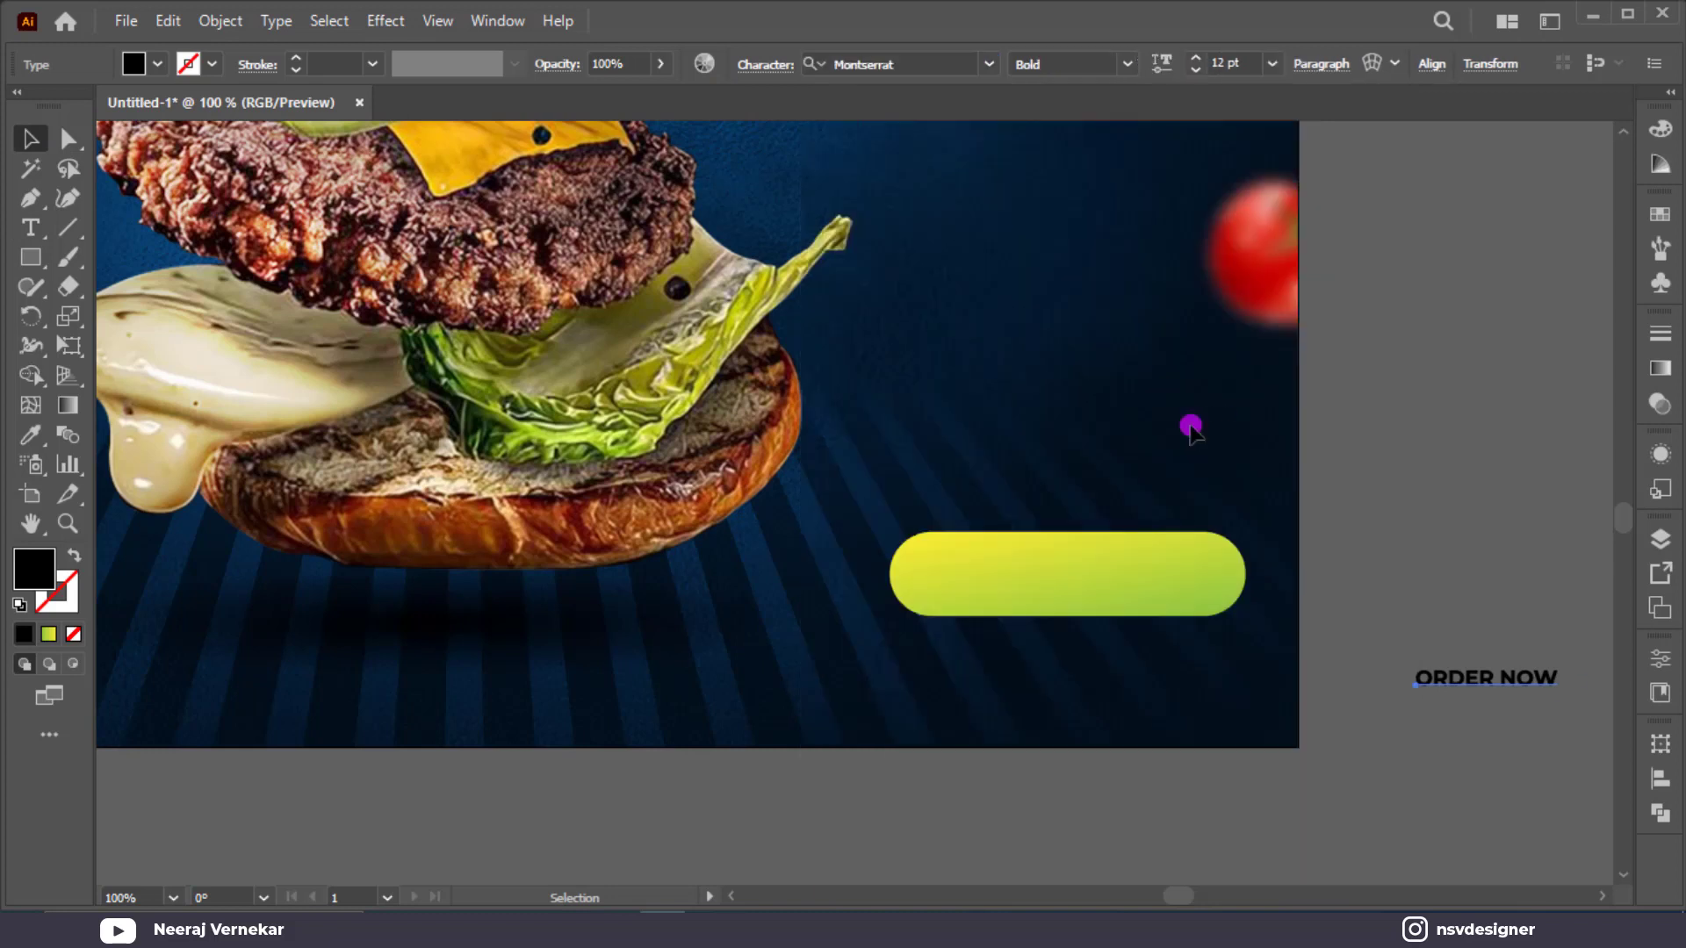
Step: Enlarge ORDER NOW to about 25 pt, centre it on the pill, and colour it dark navy
mouse_move(1512, 678)
mouse_down()
mouse_move(1061, 577)
mouse_move(1211, 640)
mouse_up()
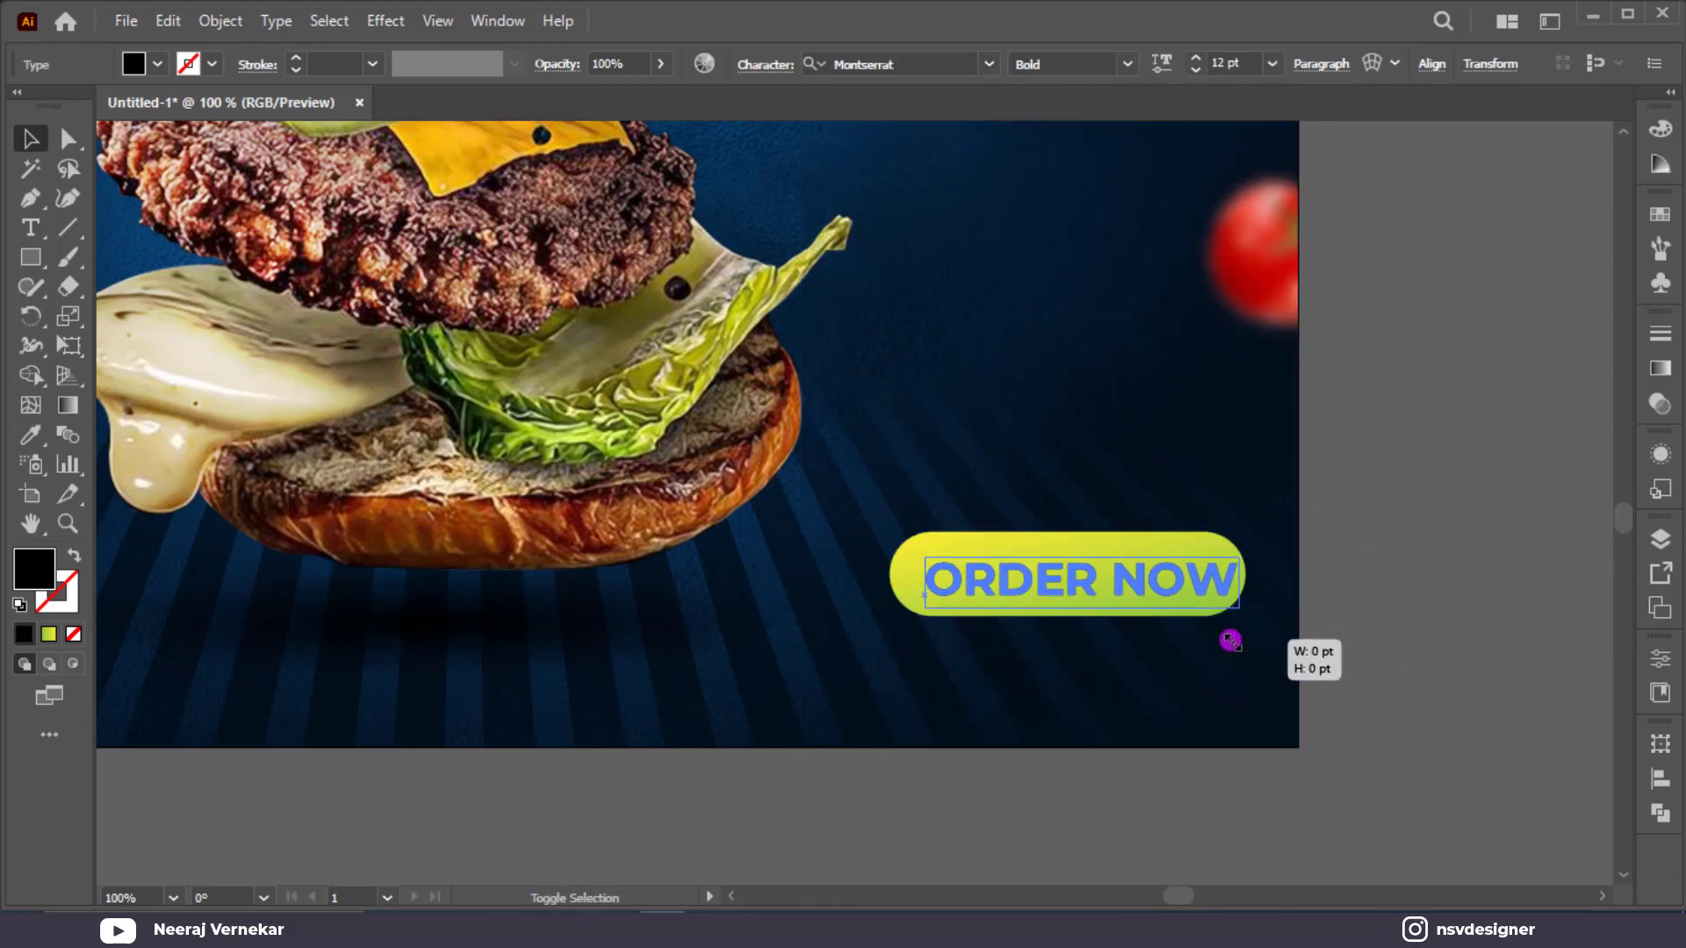
mouse_move(1138, 583)
mouse_down()
mouse_move(1216, 606)
mouse_move(1170, 591)
mouse_up()
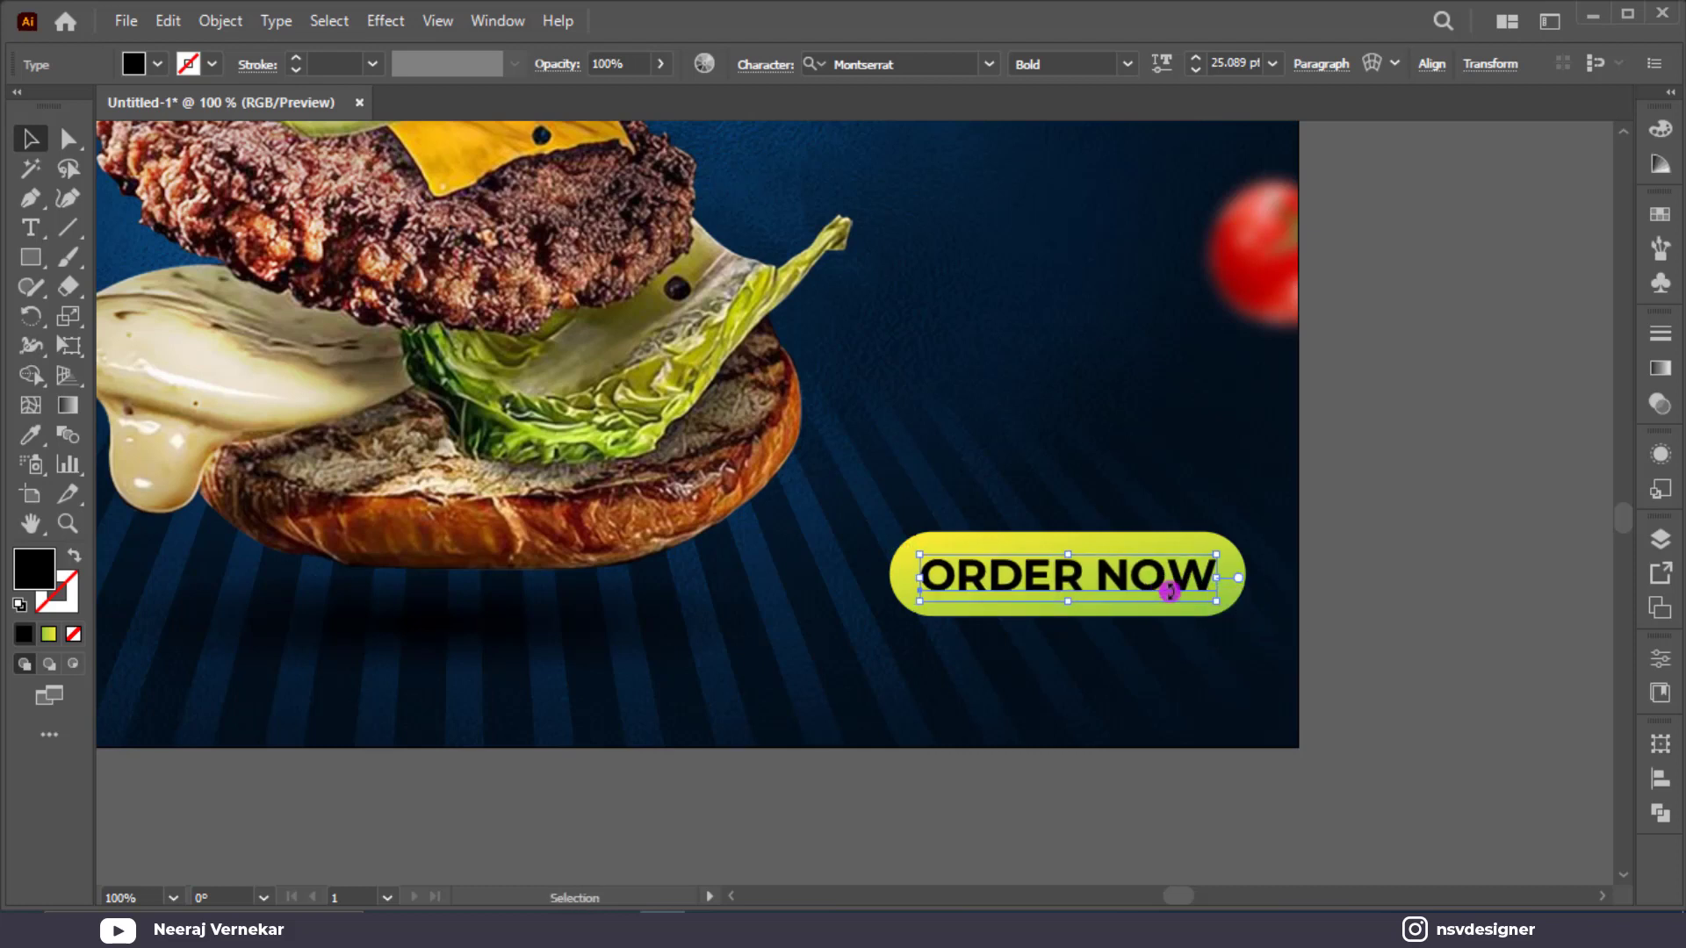
key(Left)
key(Left)
key(Up)
key(Up)
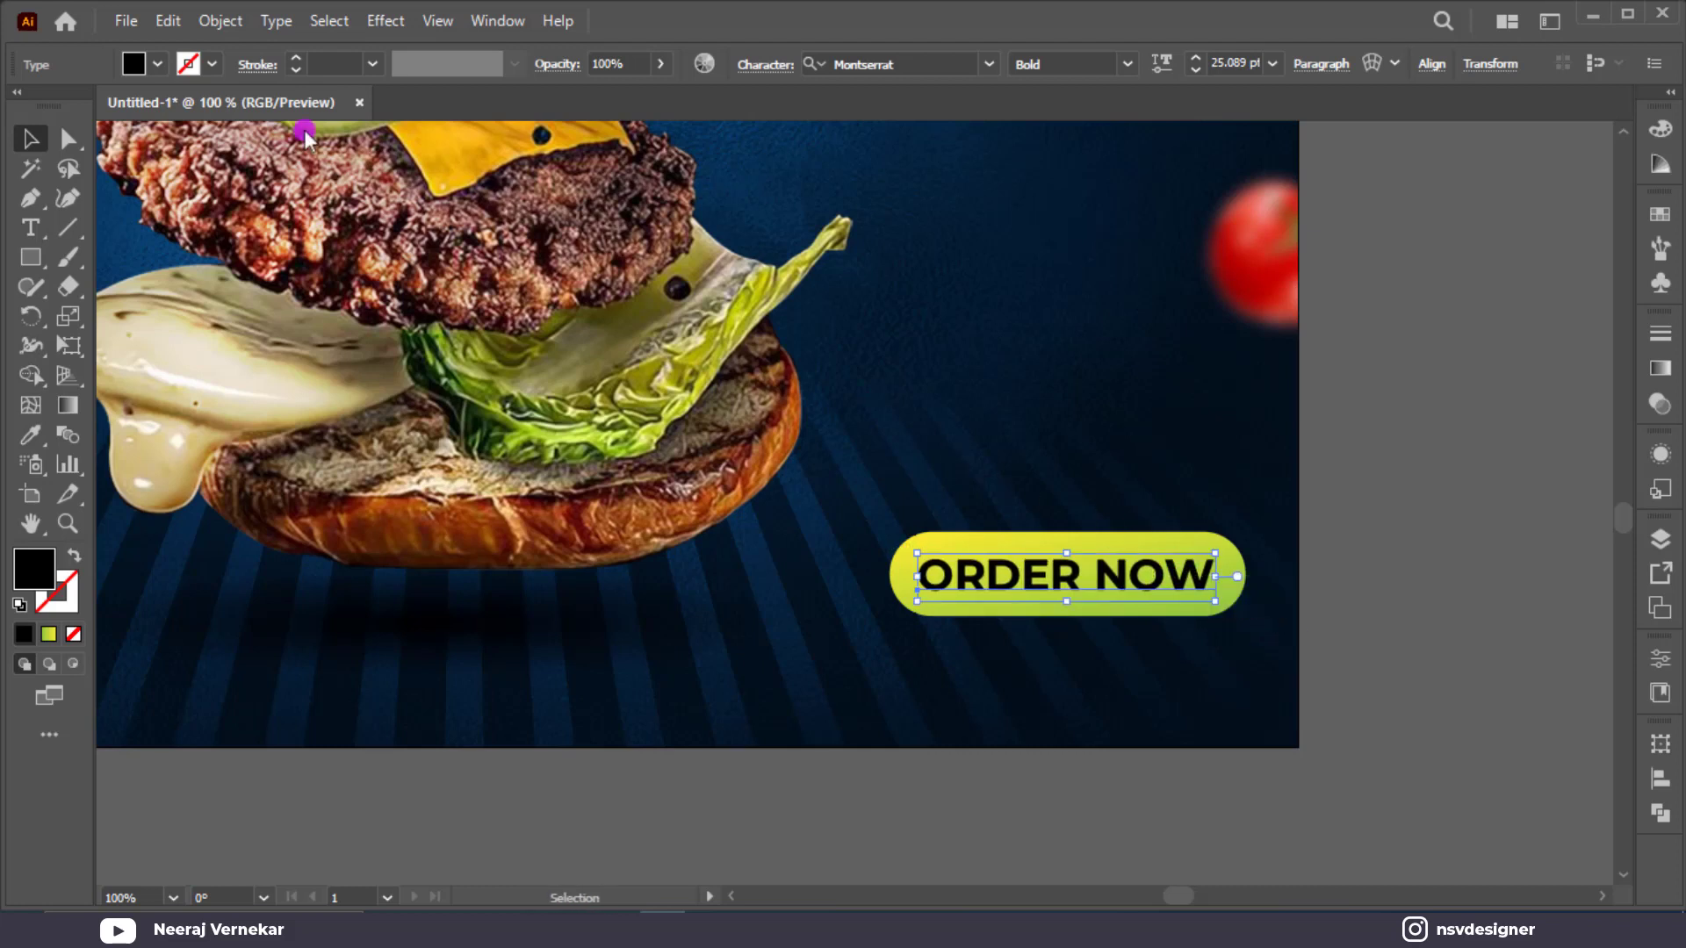
click(158, 65)
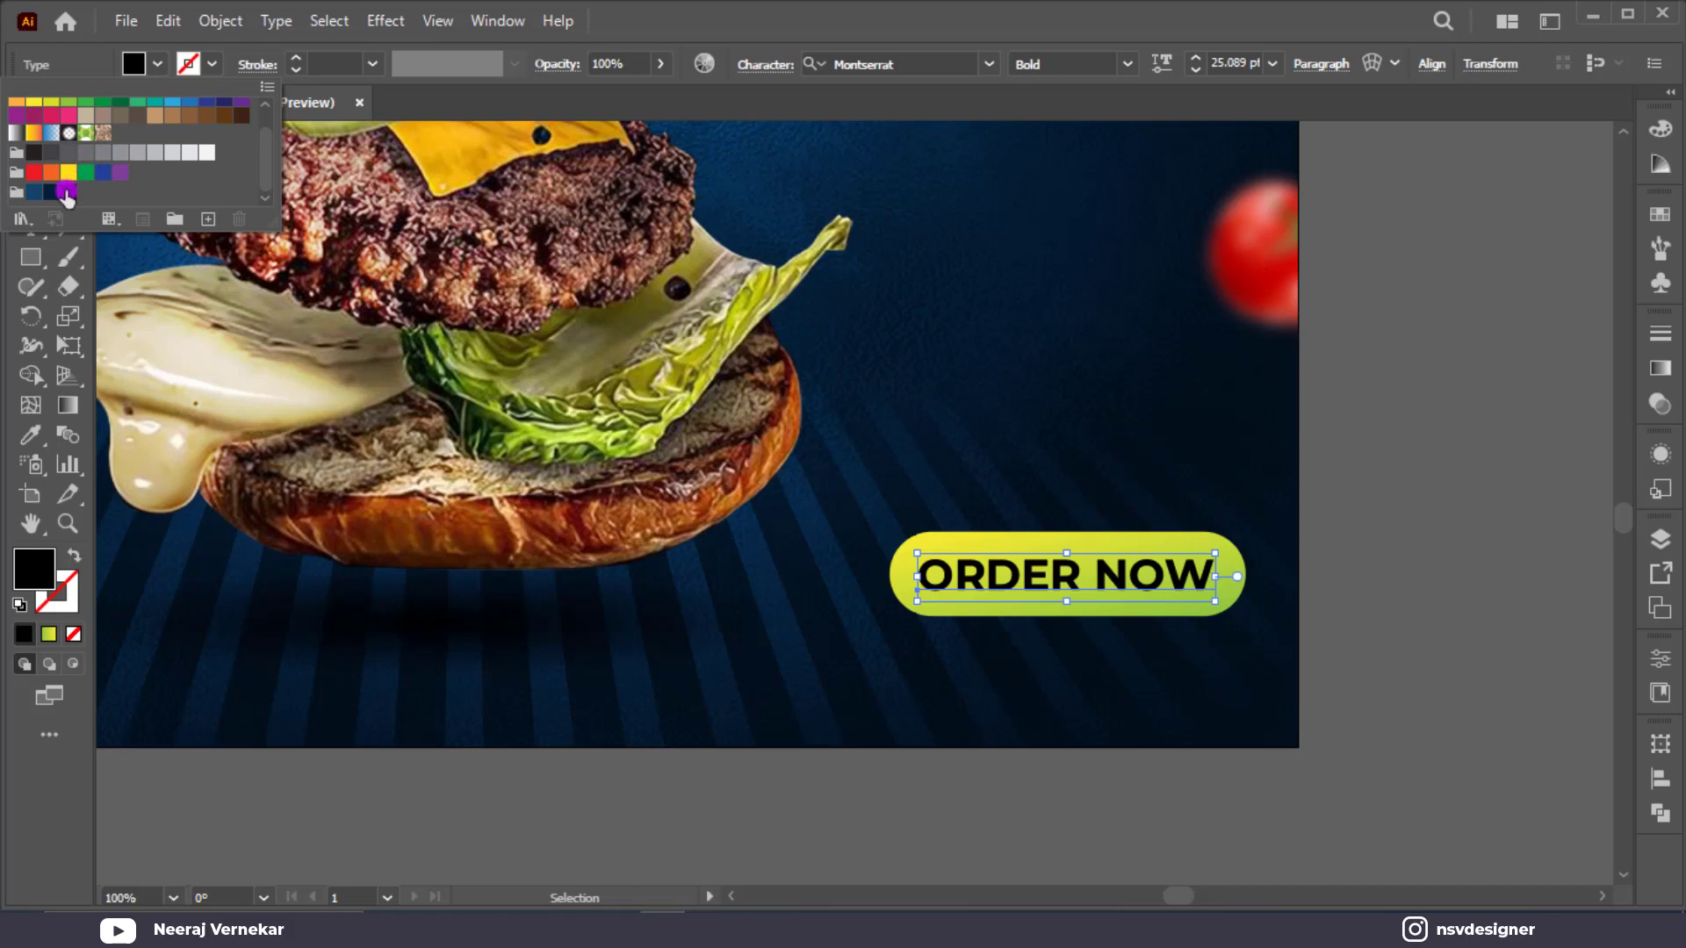
click(67, 193)
click(1128, 369)
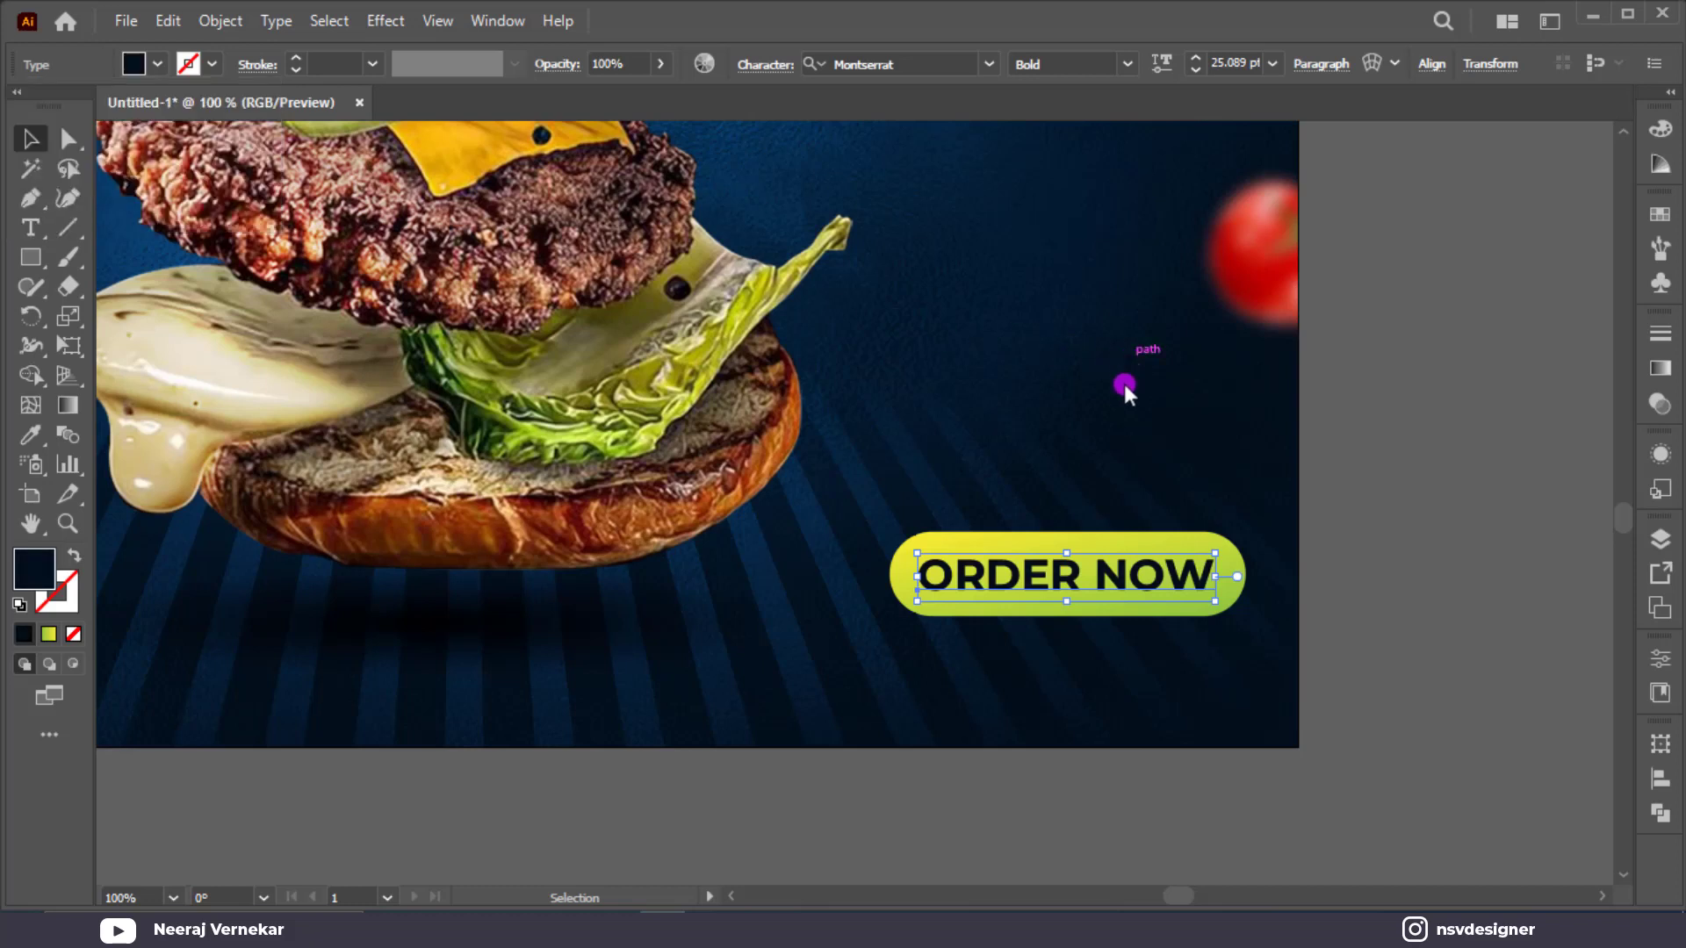
click(1045, 698)
Step: Place a new text line below the poster and begin typing the website address
key(y)
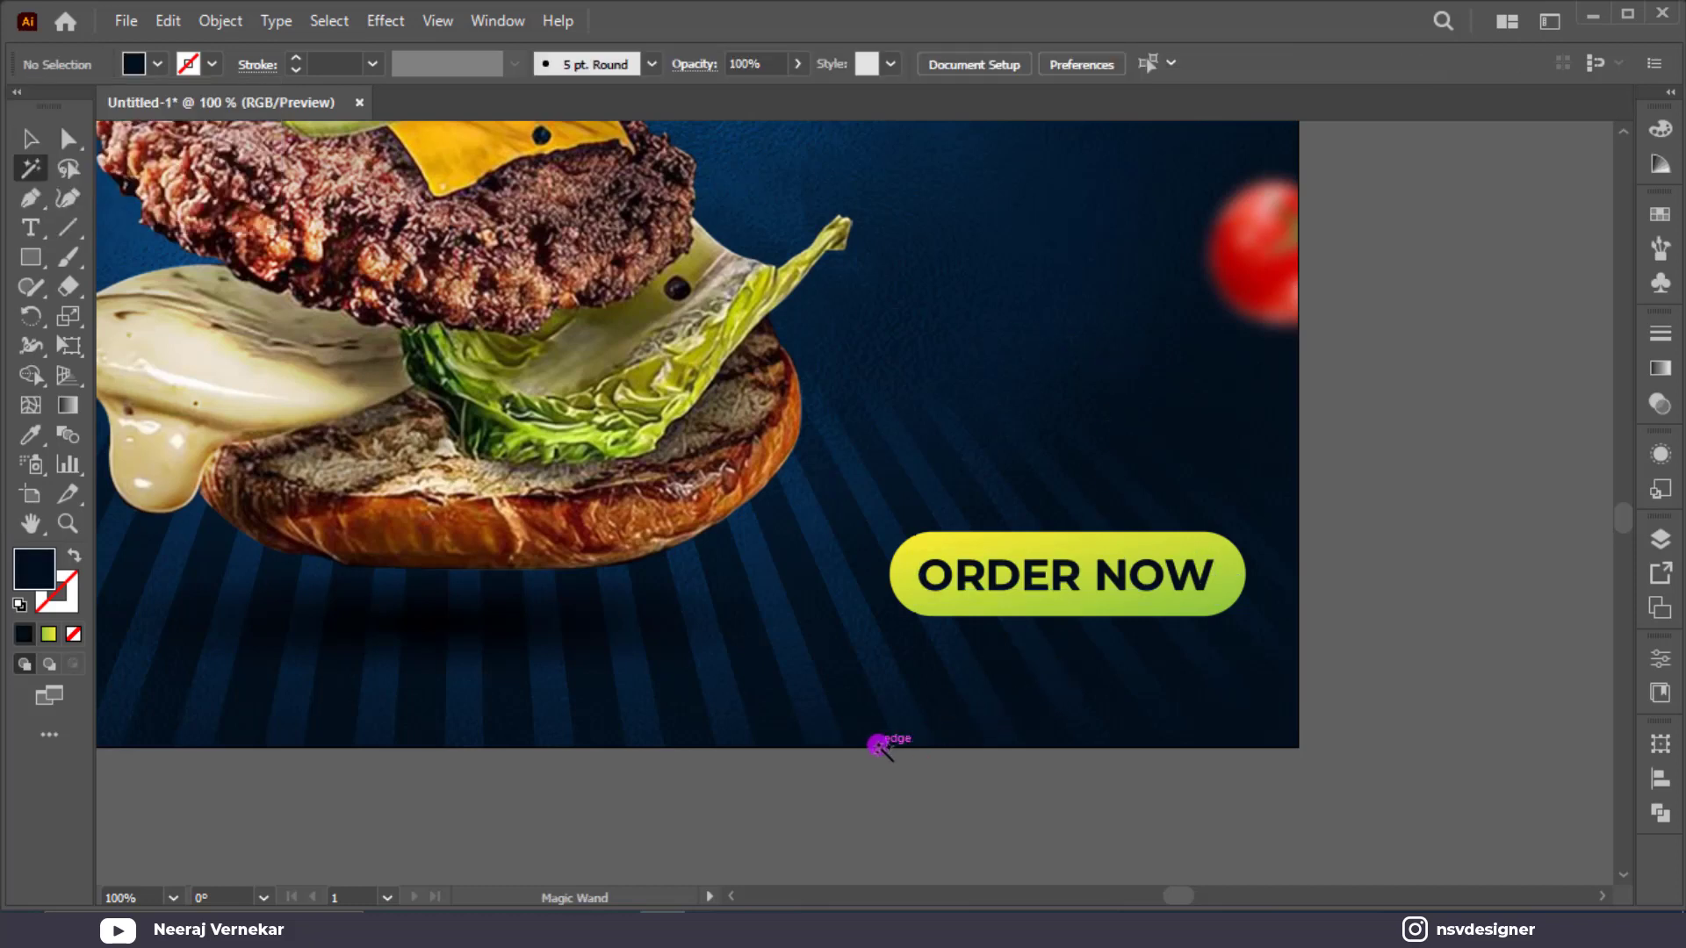
key(t)
click(893, 750)
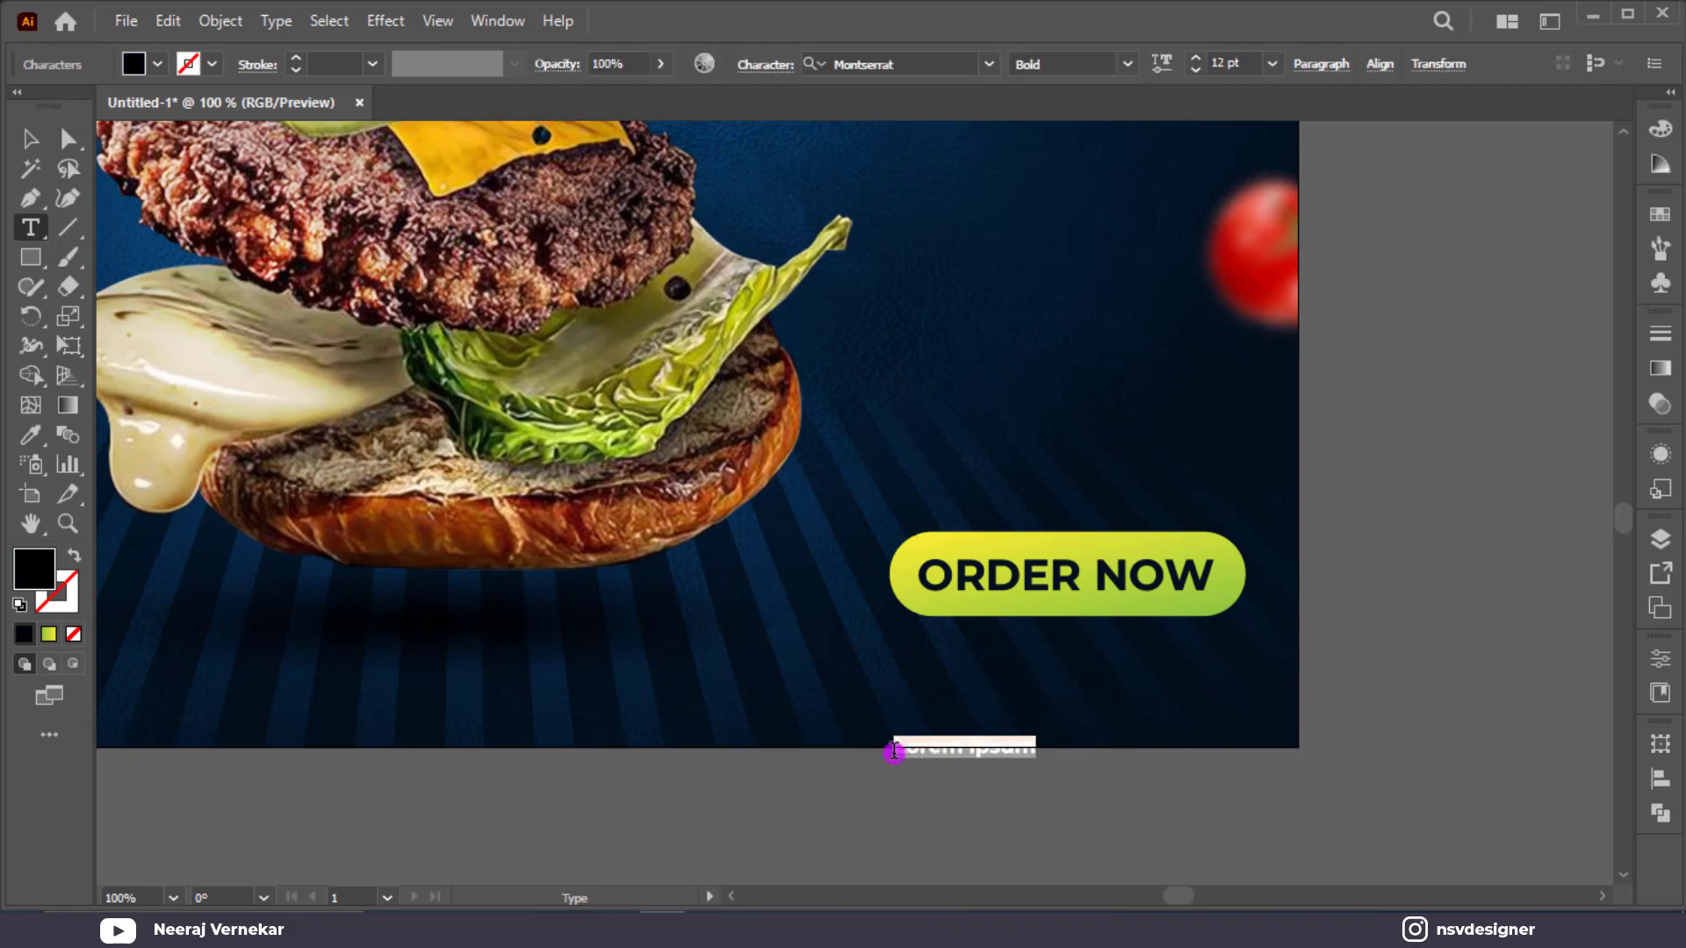
text(N)
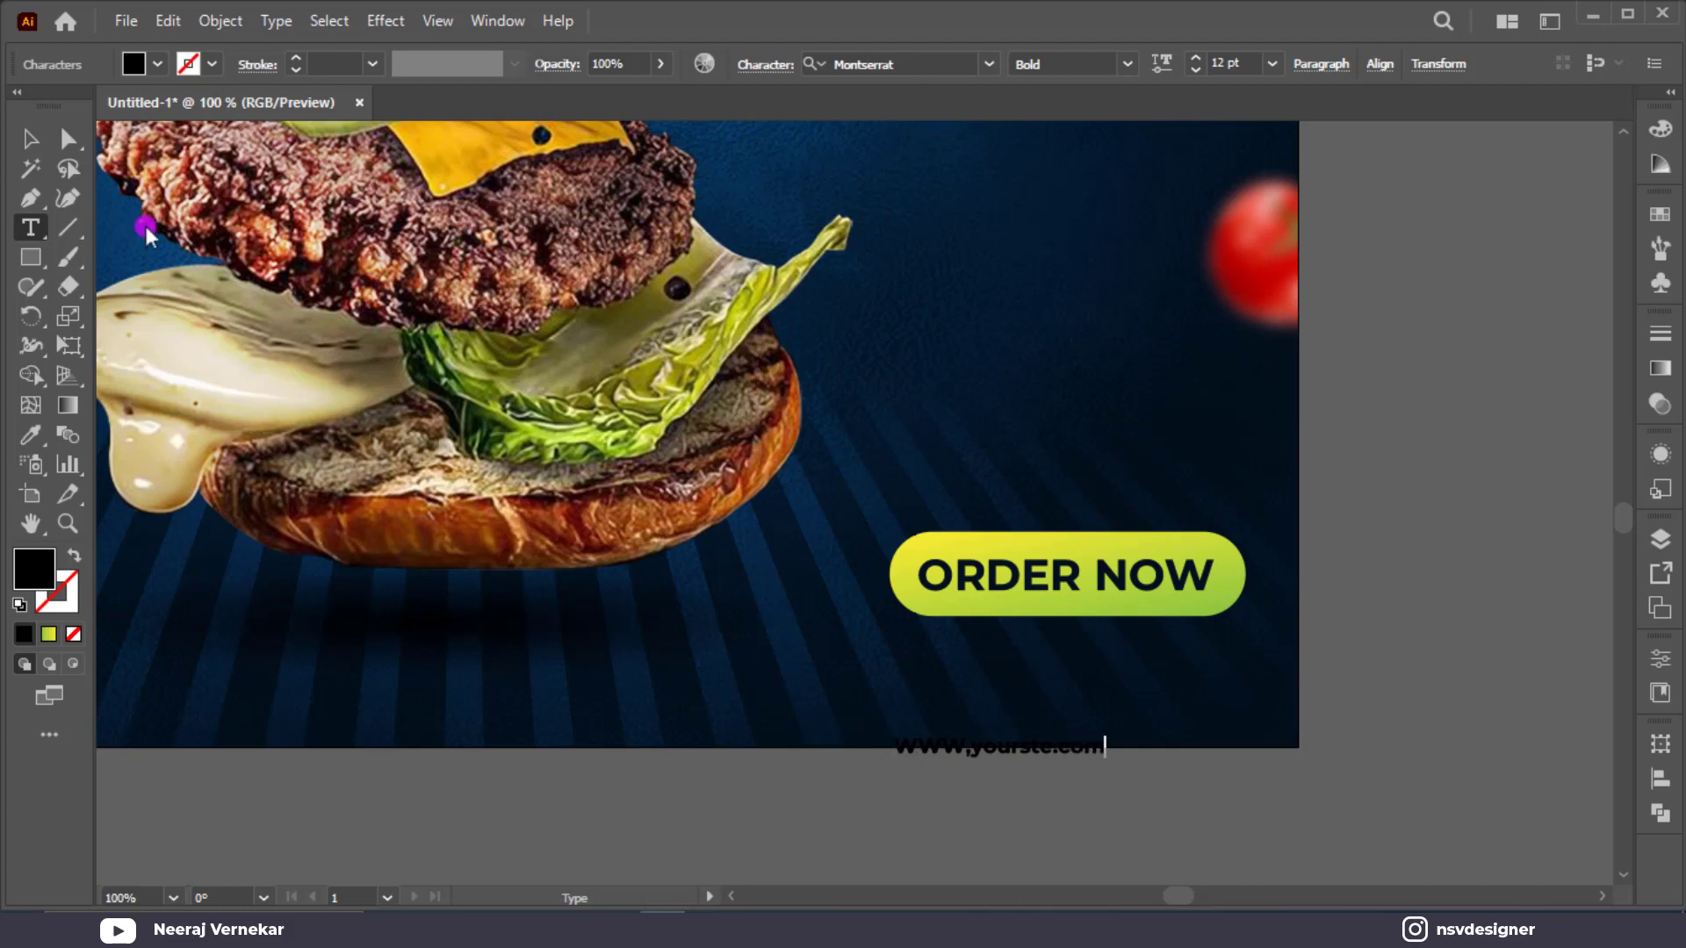
Step: Fill the URL text white and enlarge it to about 23 pt
key(Escape)
click(136, 69)
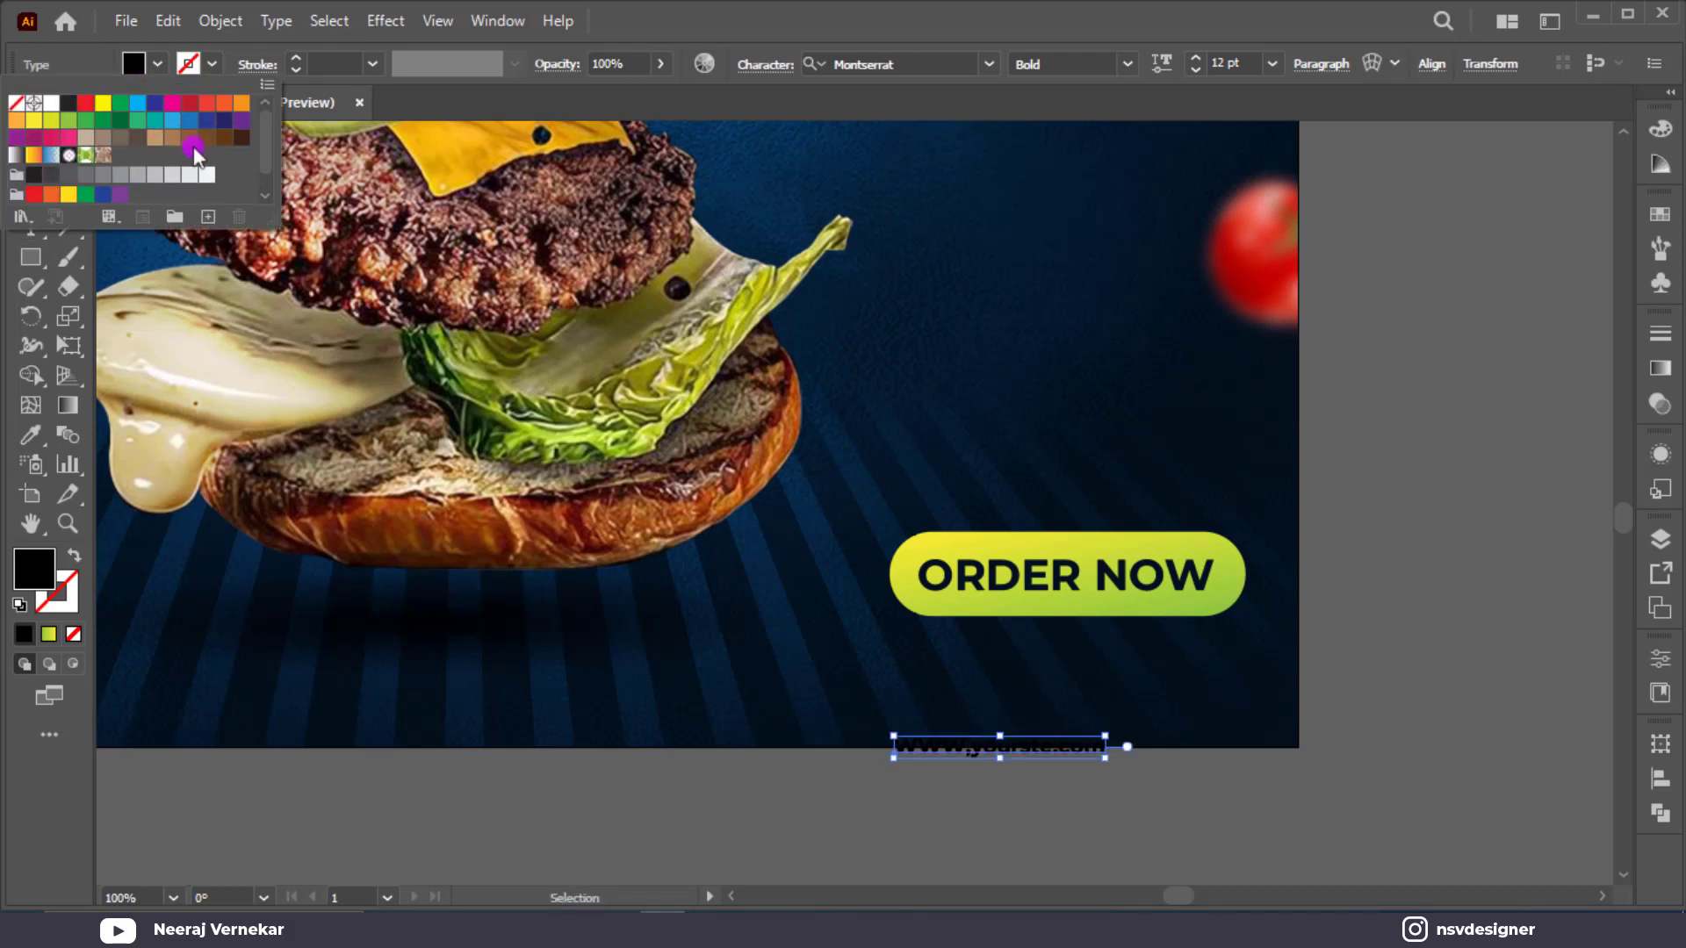
click(211, 176)
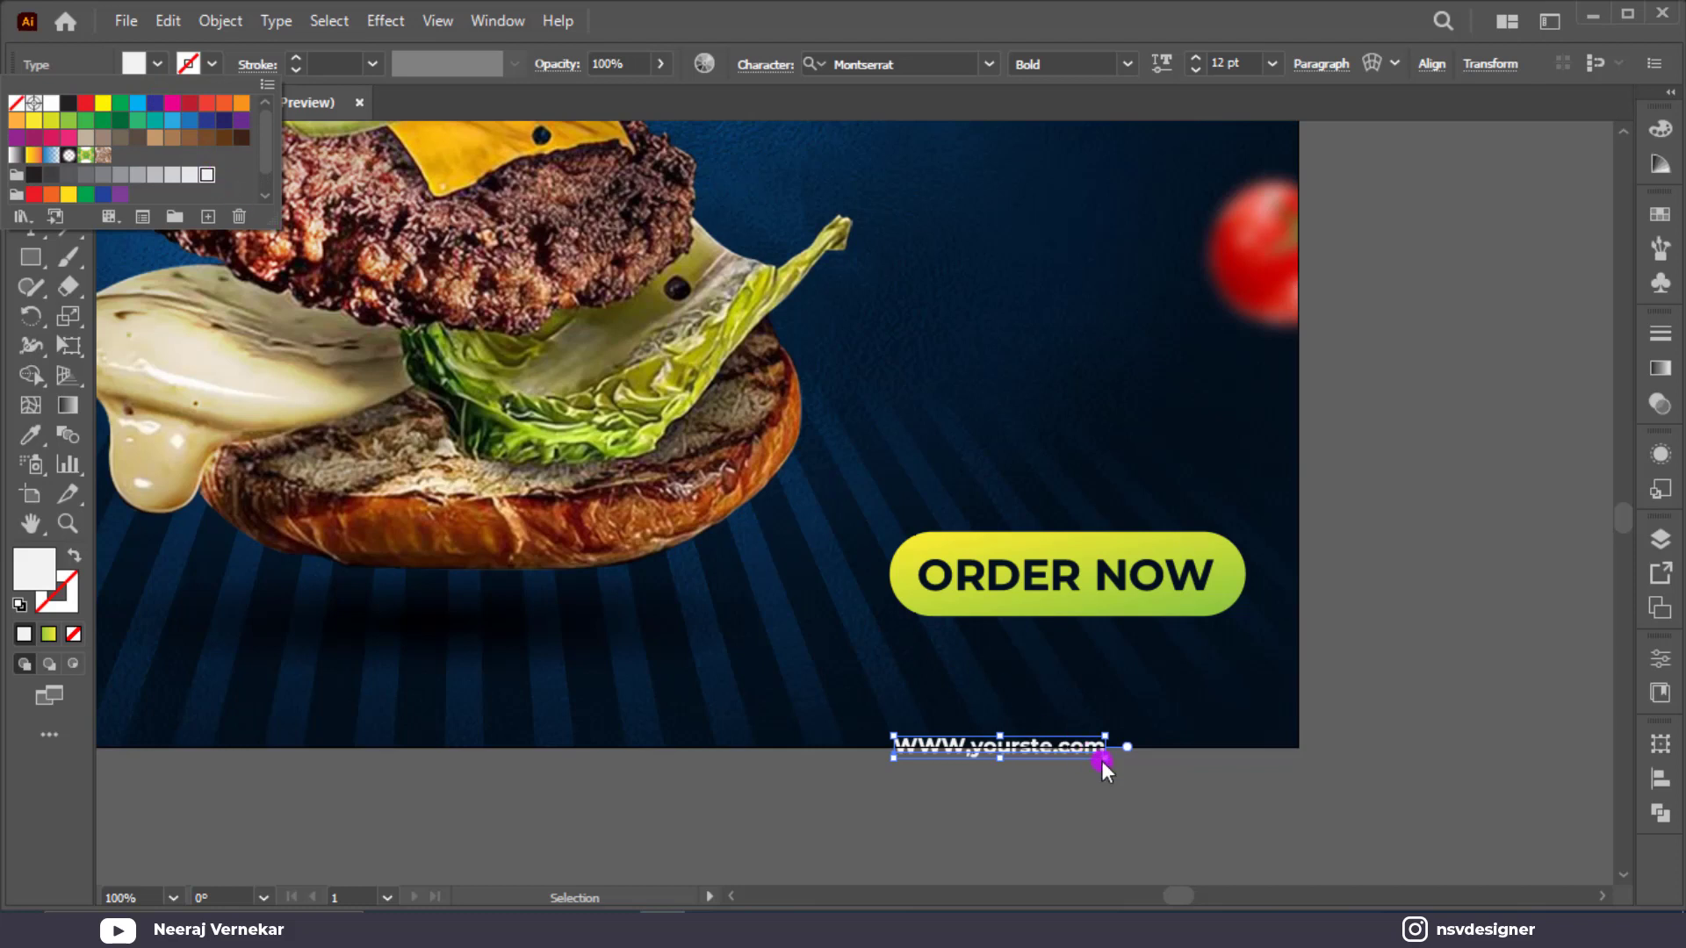
drag(1103, 757, 1297, 779)
double_click(1064, 770)
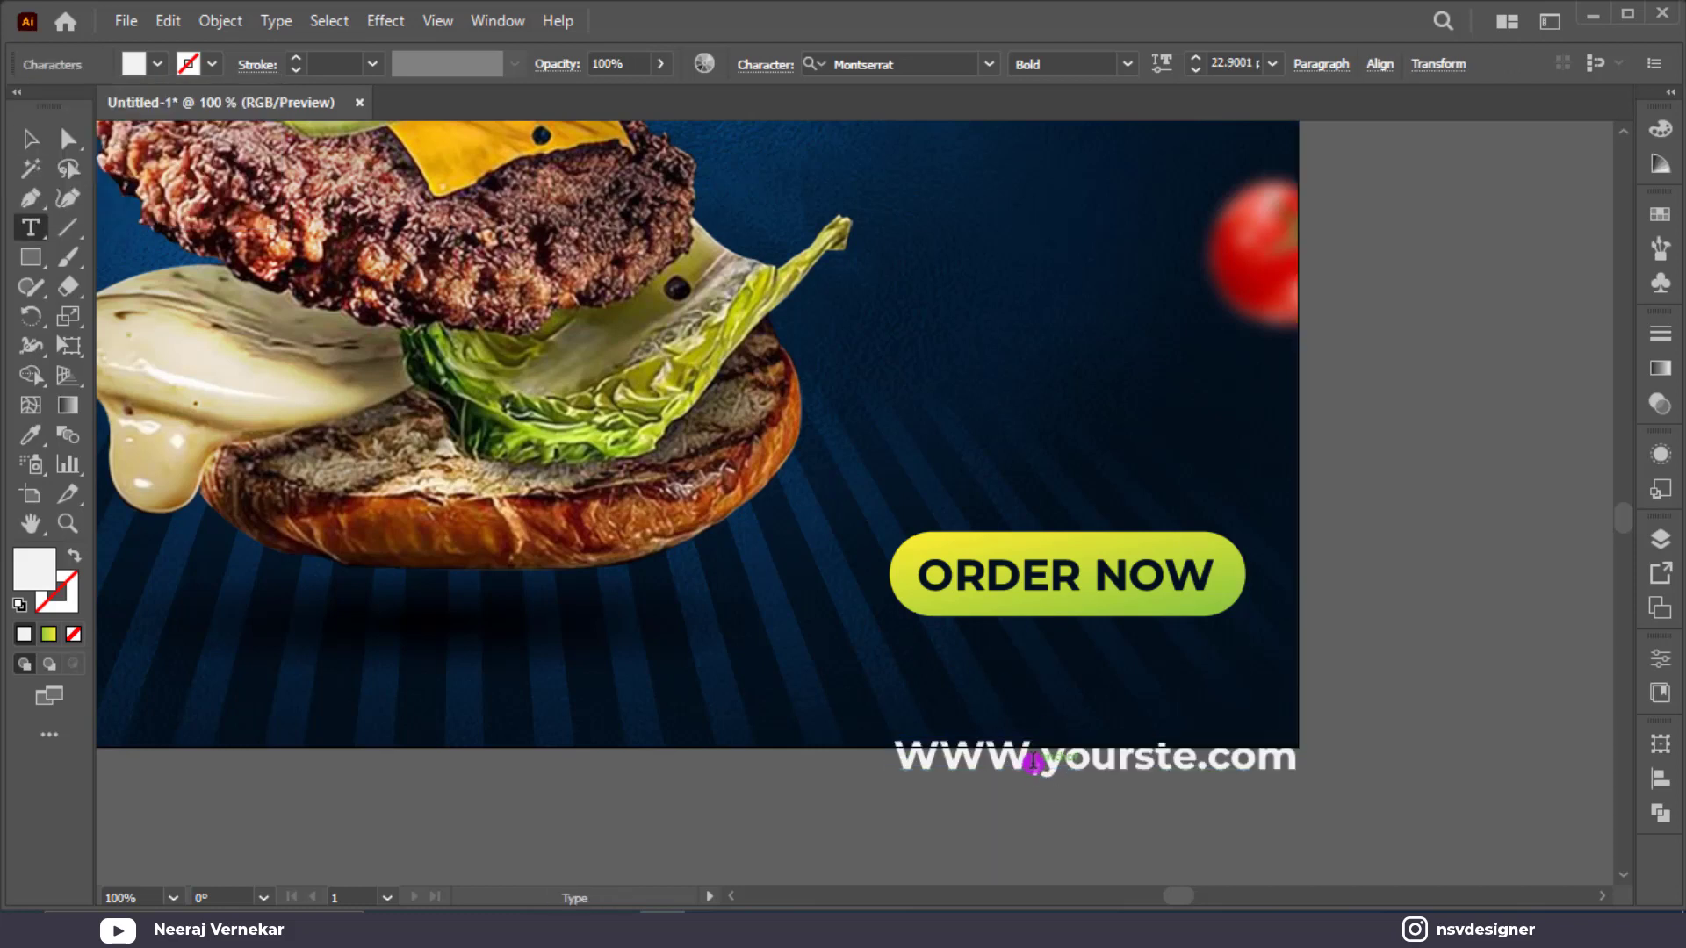
drag(1041, 761, 840, 760)
text(w)
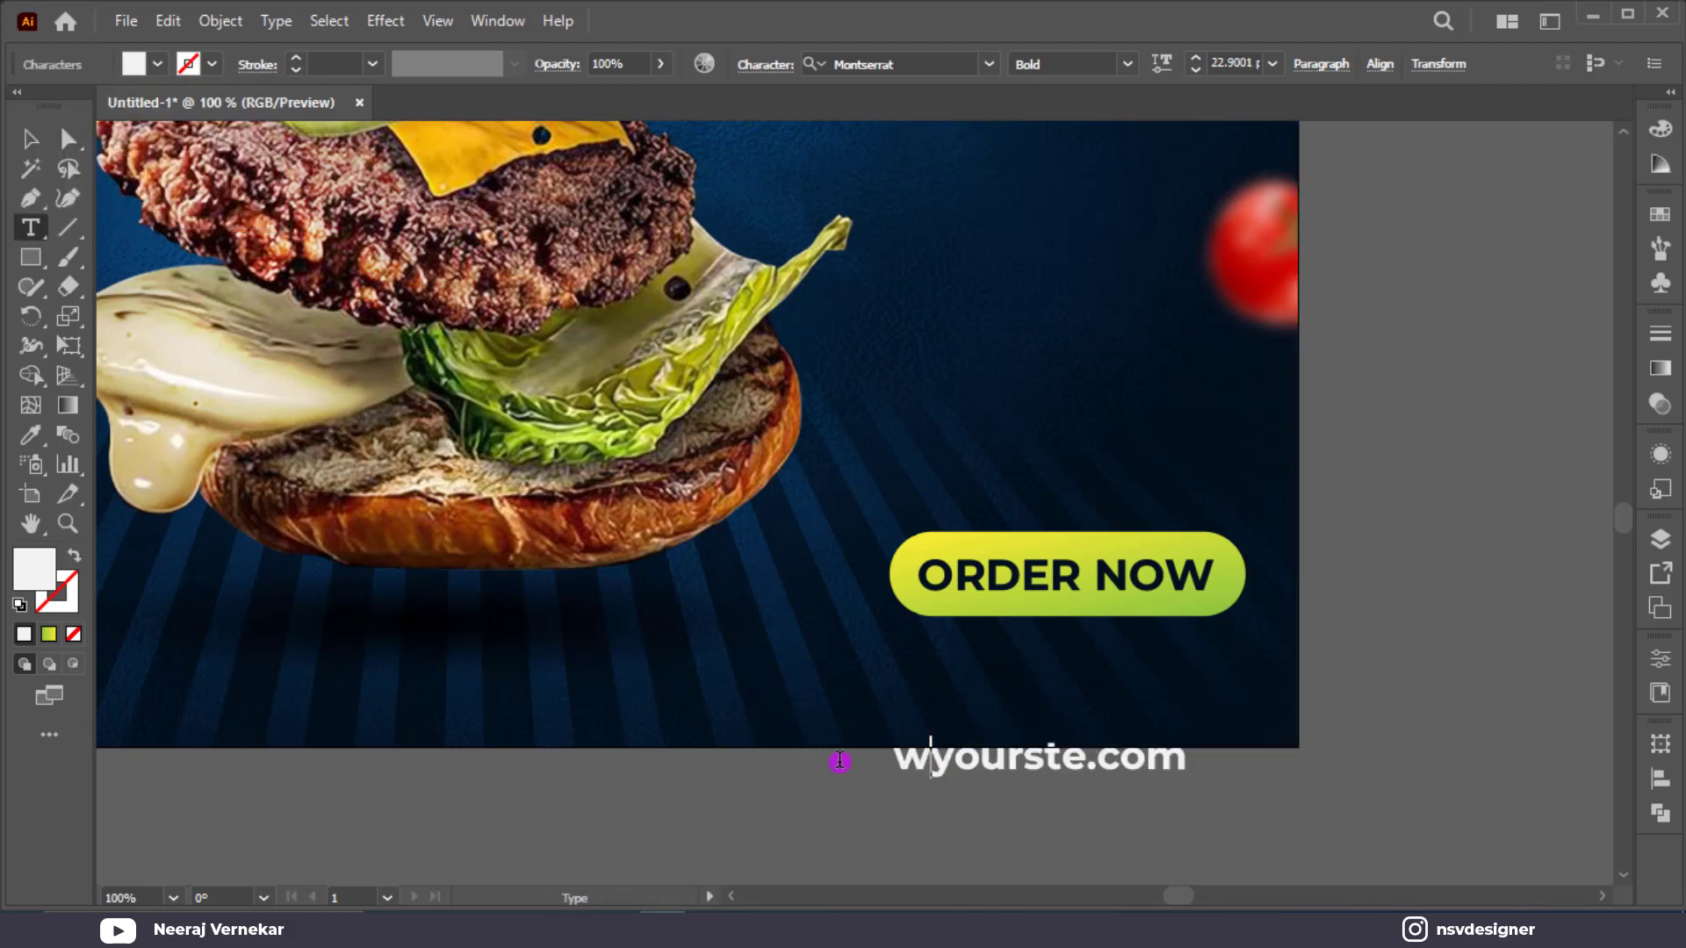
text(ww.your)
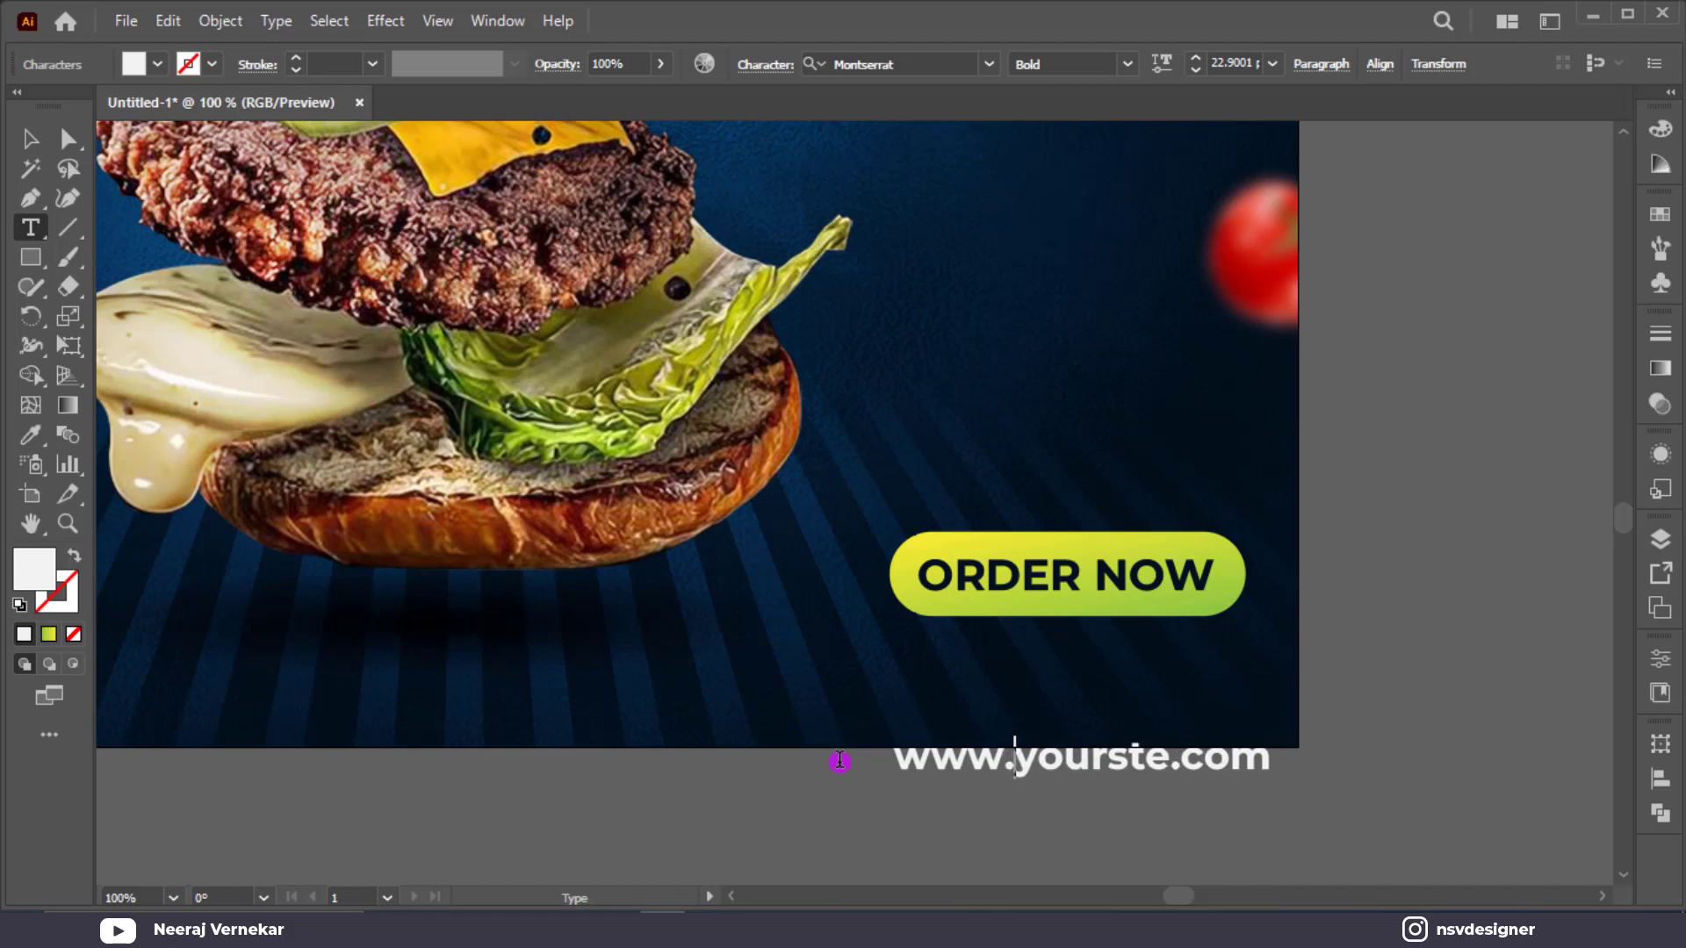
text(we)
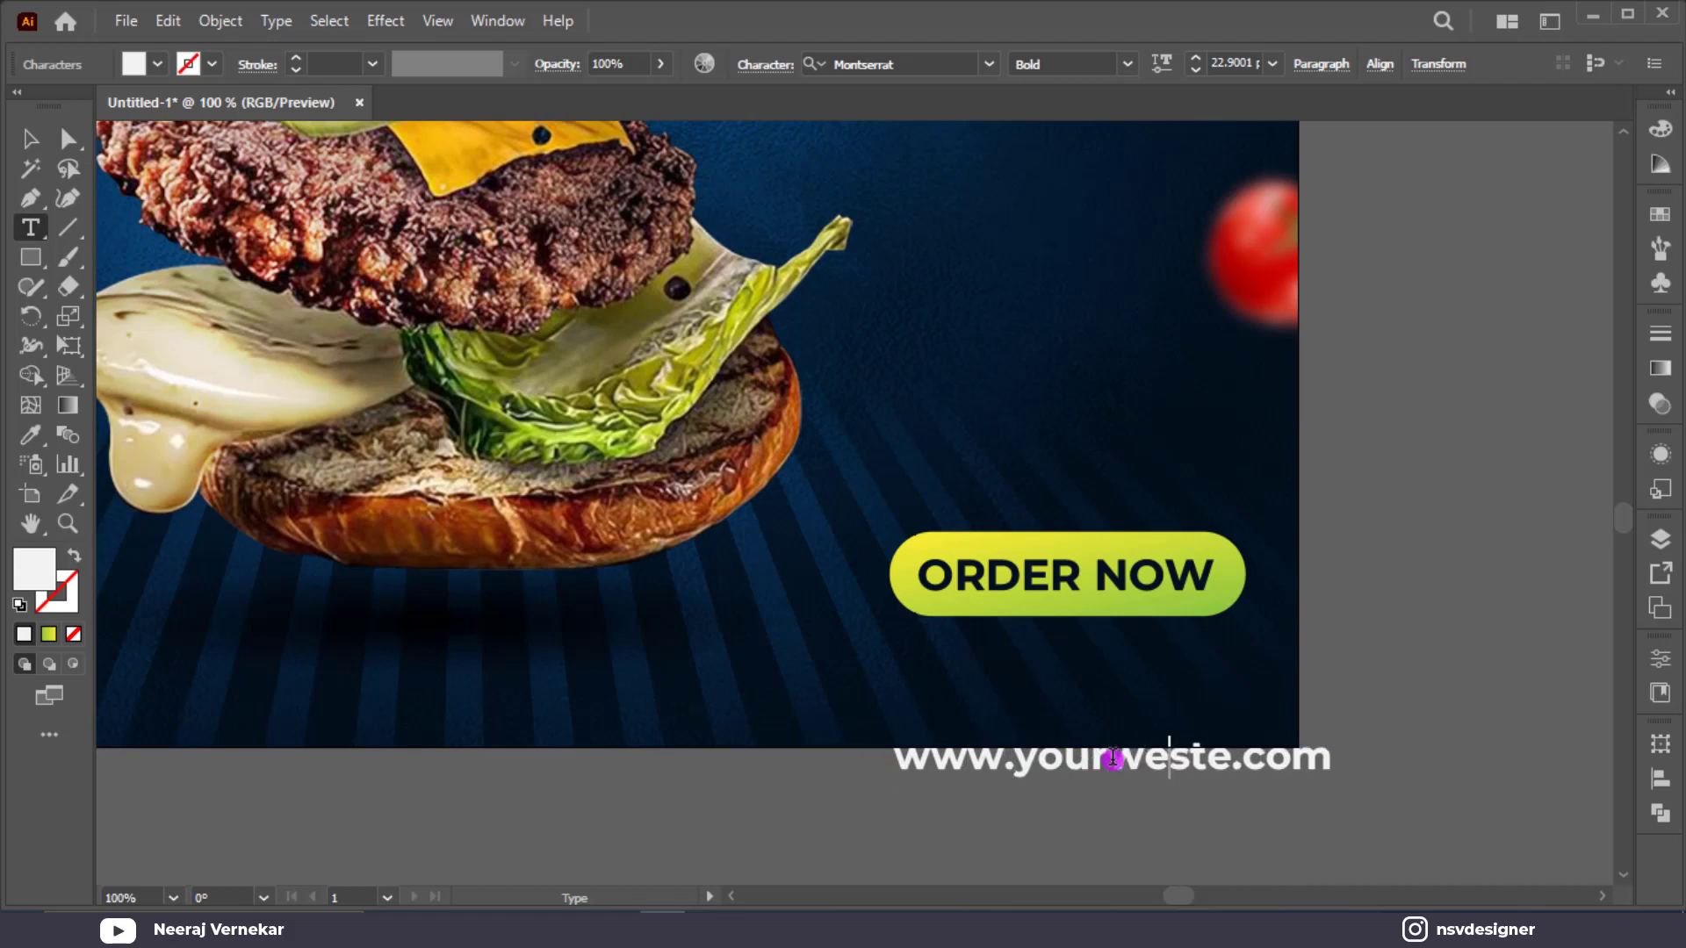
text(b)
click(29, 145)
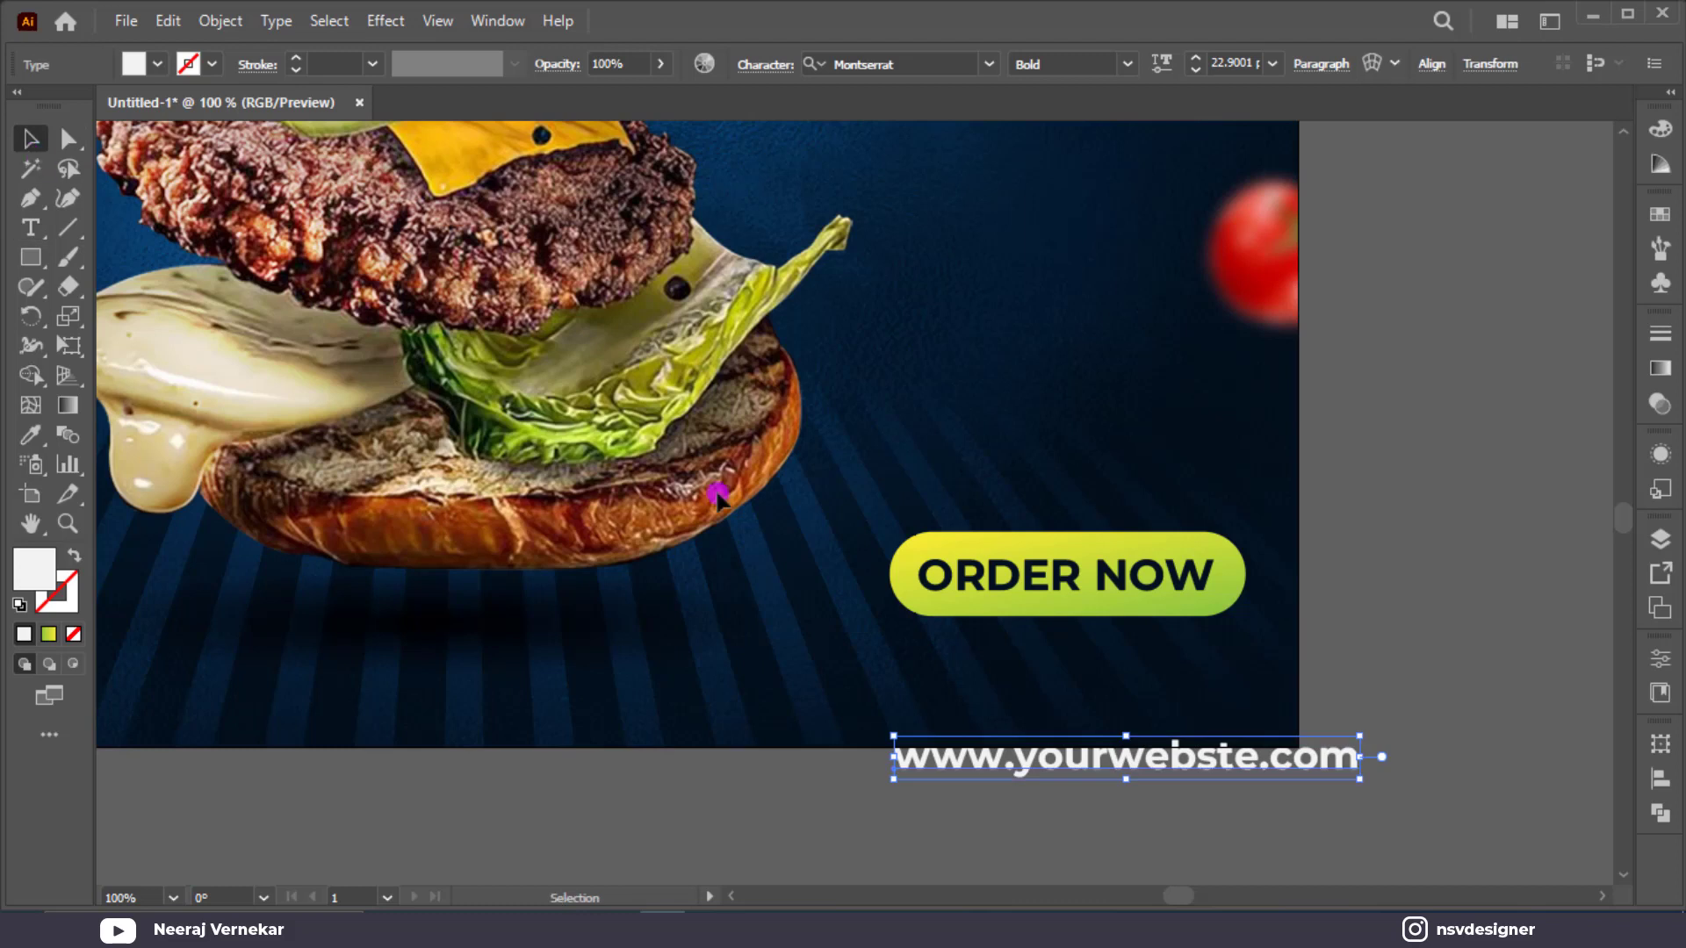
drag(1251, 757, 1119, 650)
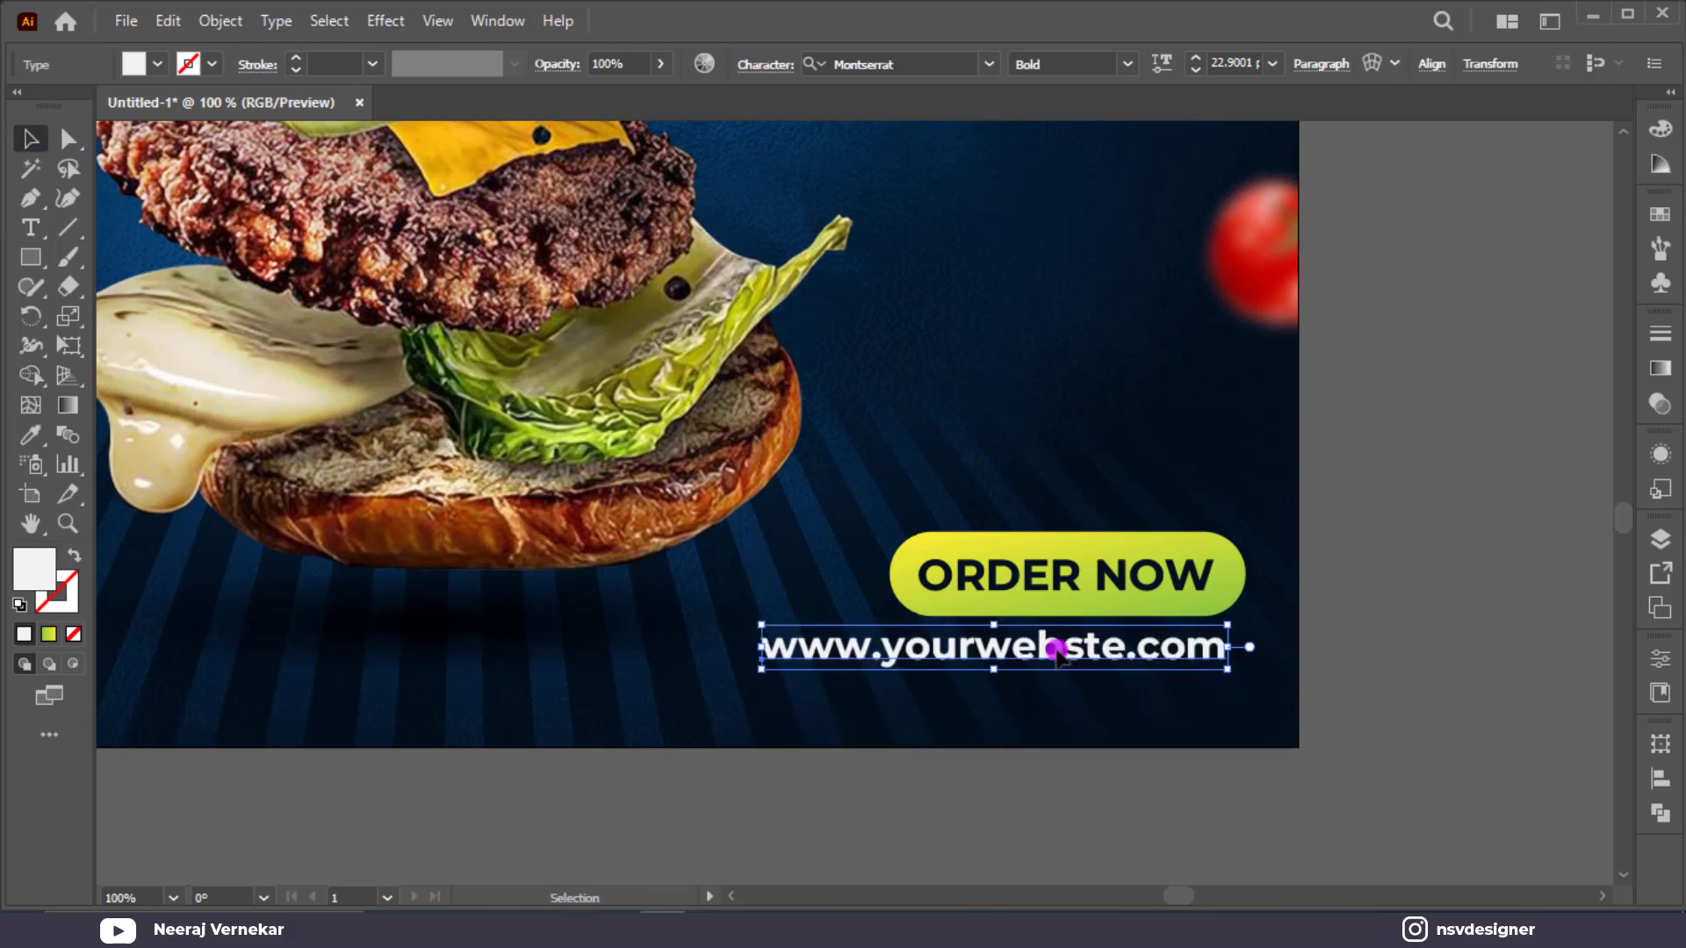
drag(755, 678, 686, 694)
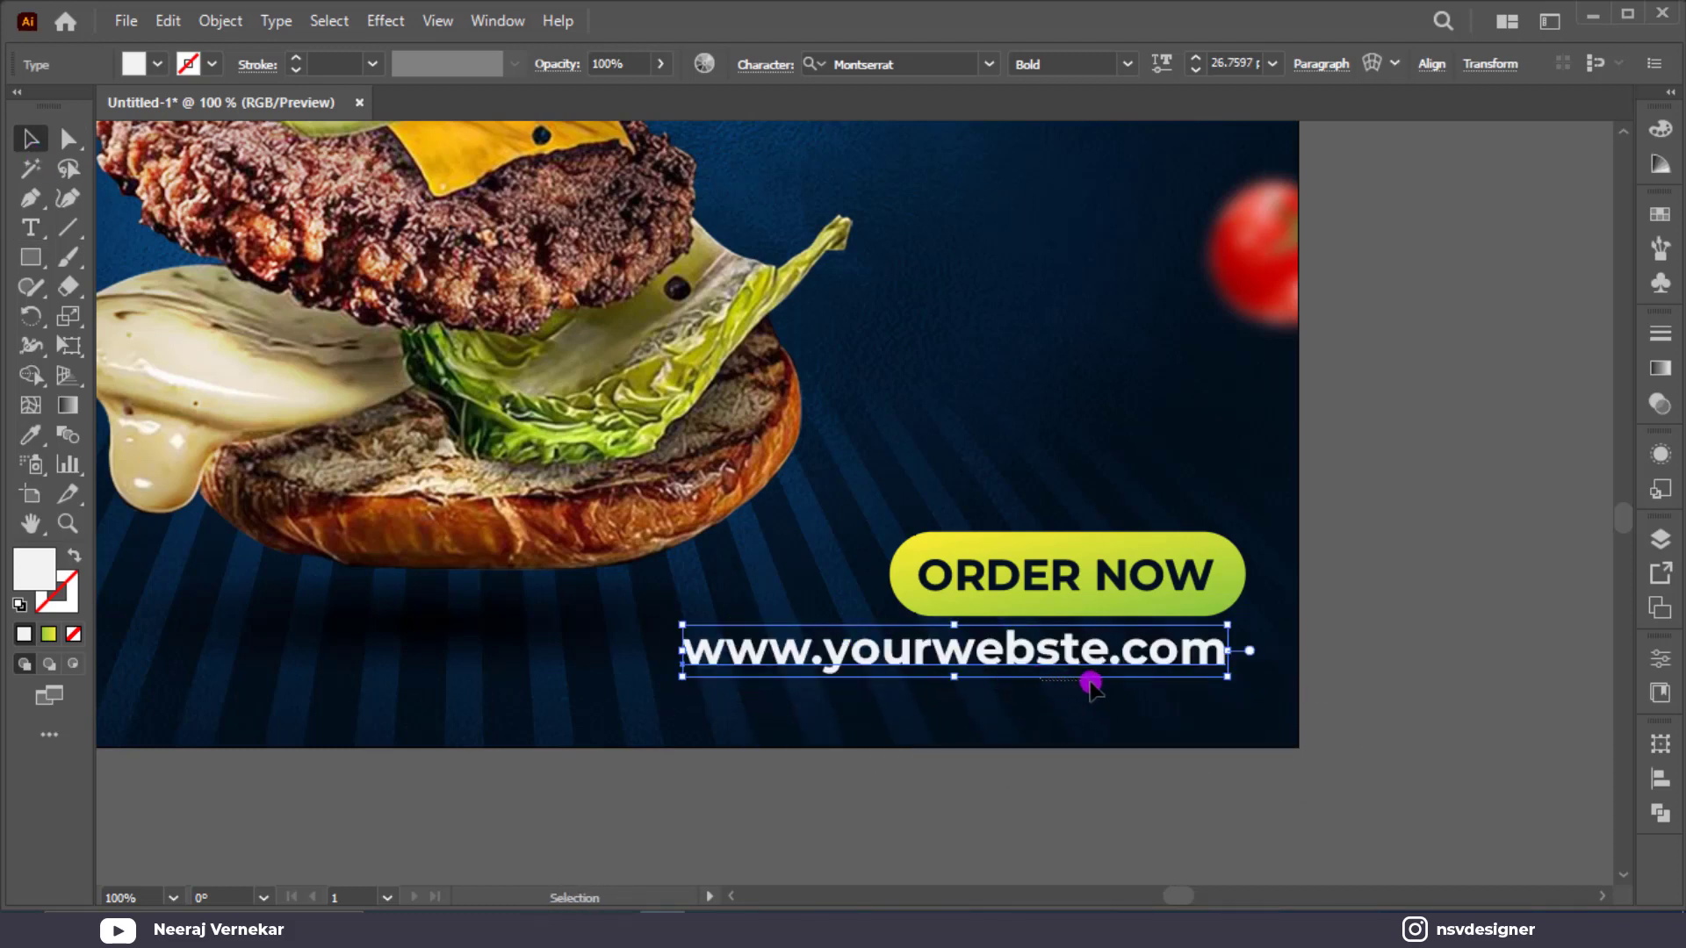
drag(1090, 683, 1114, 684)
double_click(1001, 661)
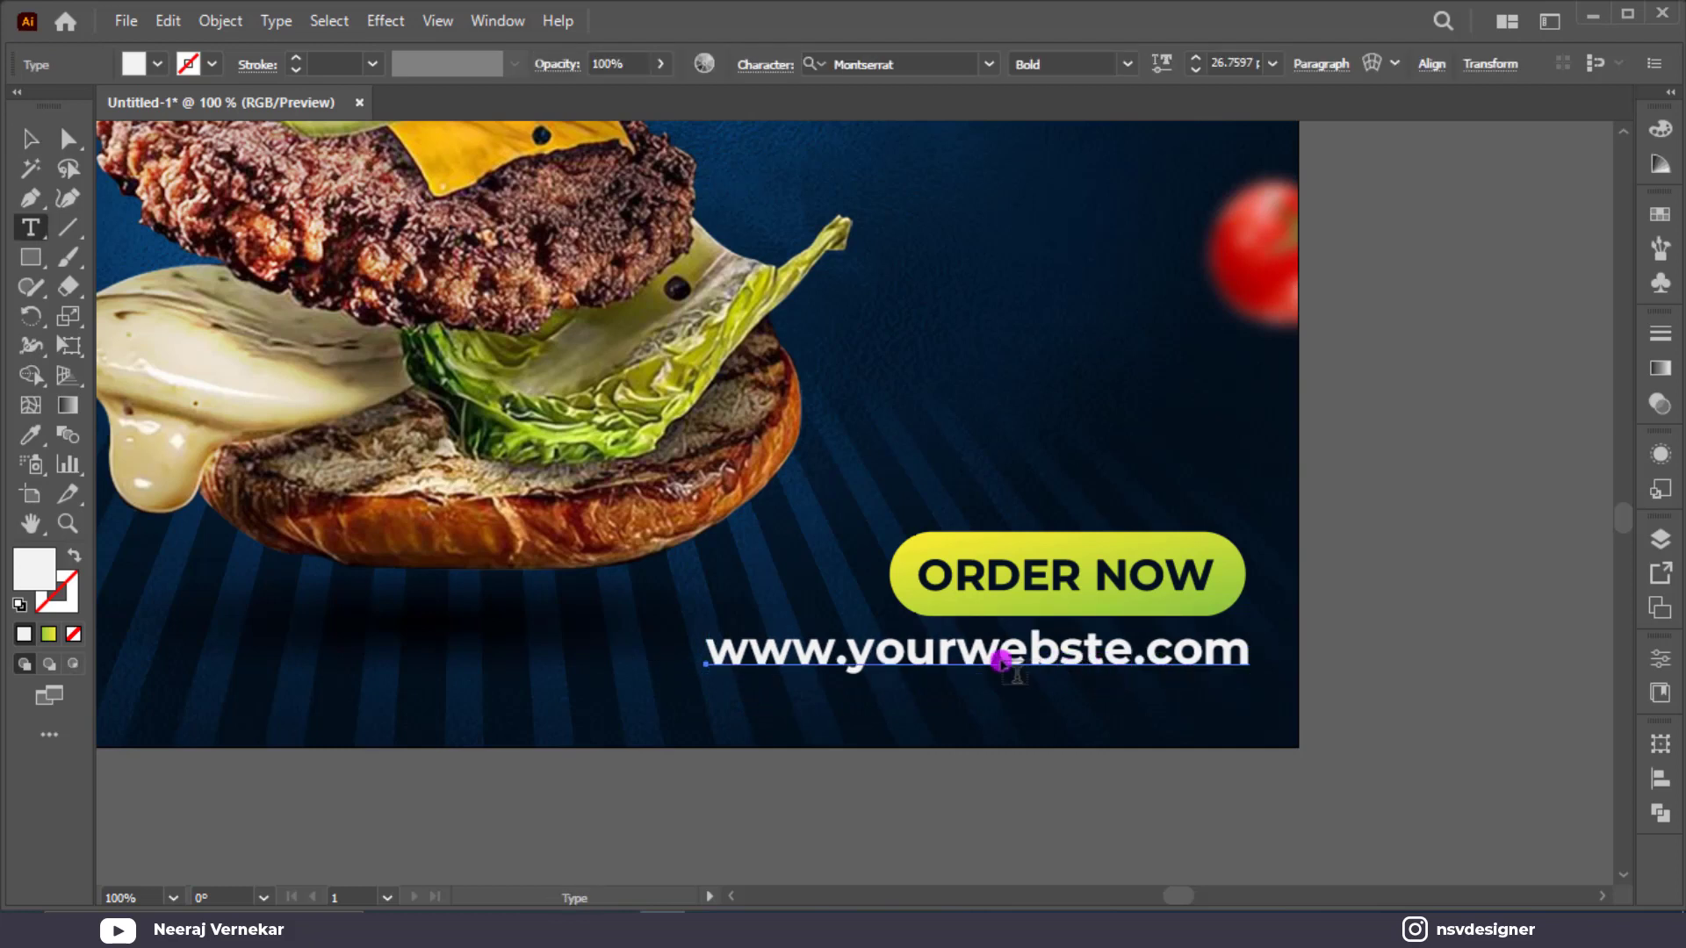
drag(957, 658, 1228, 669)
key(BackSpace)
click(39, 136)
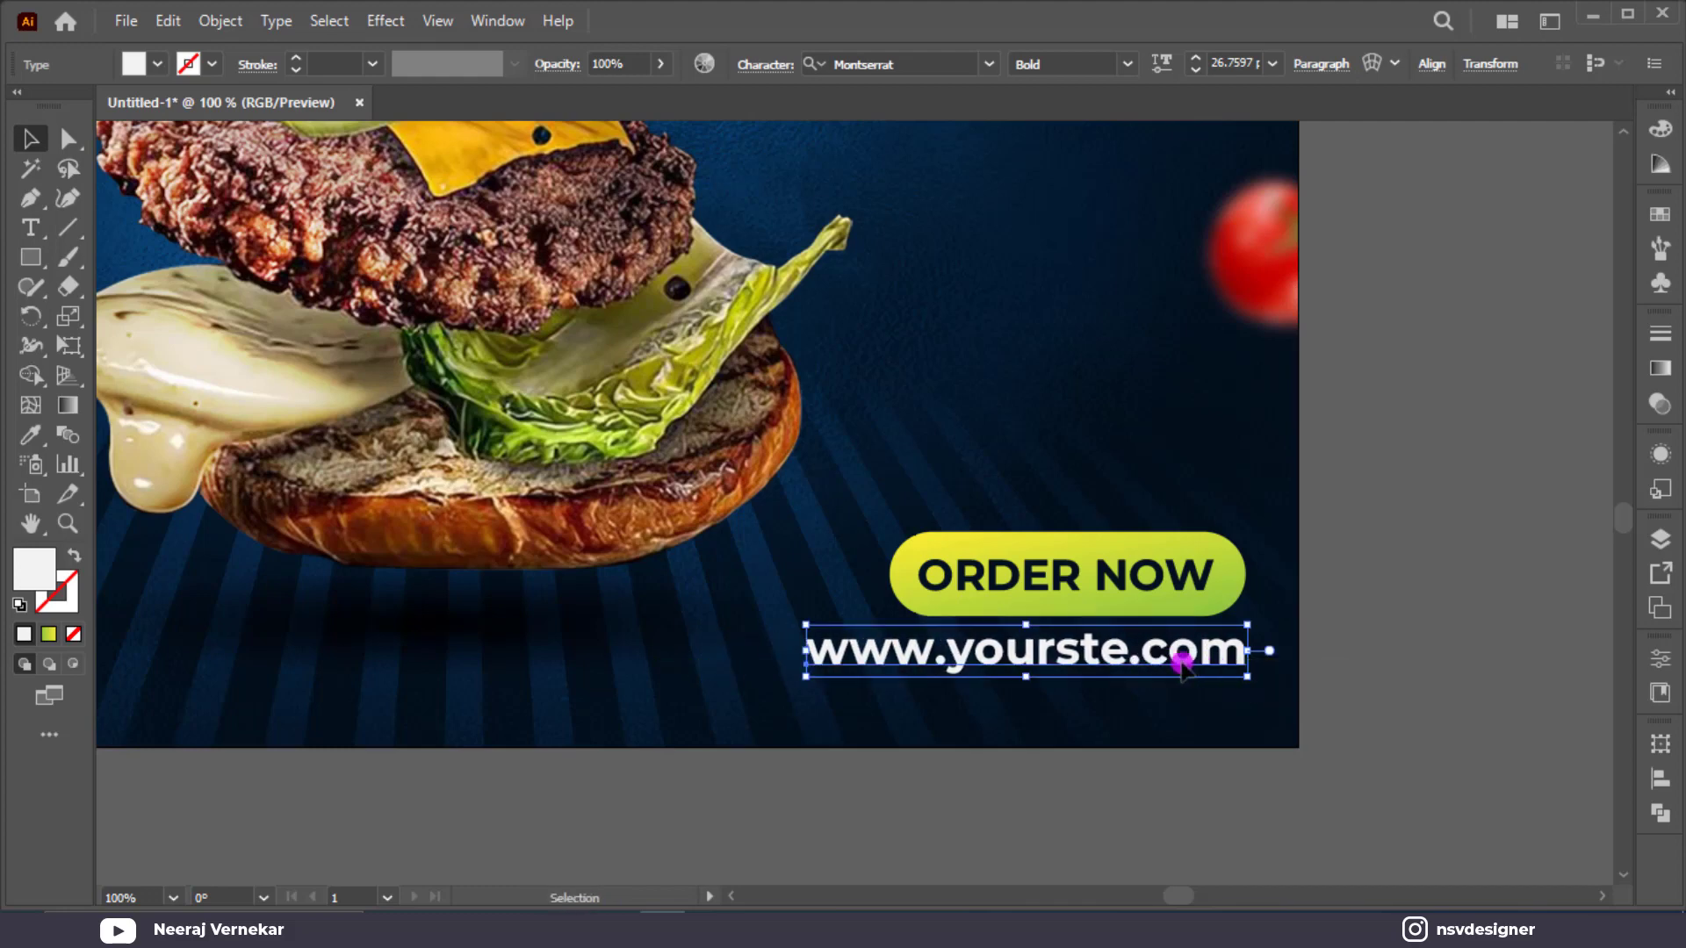
drag(778, 677, 1452, 704)
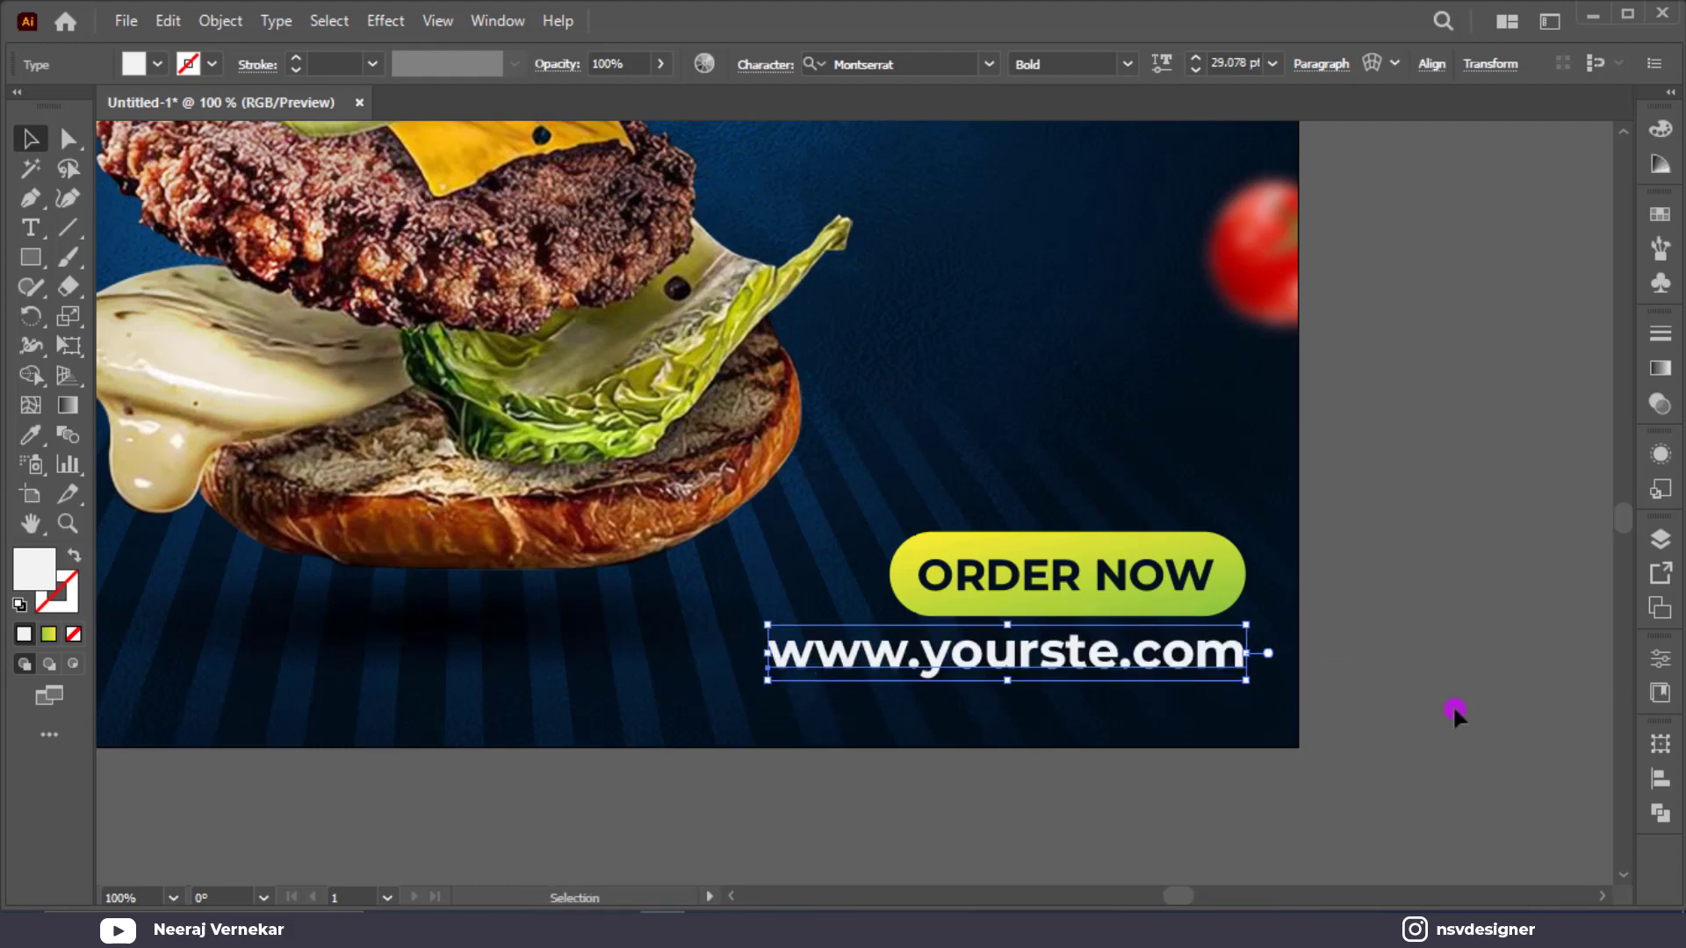
click(1551, 708)
key(ctrl+0)
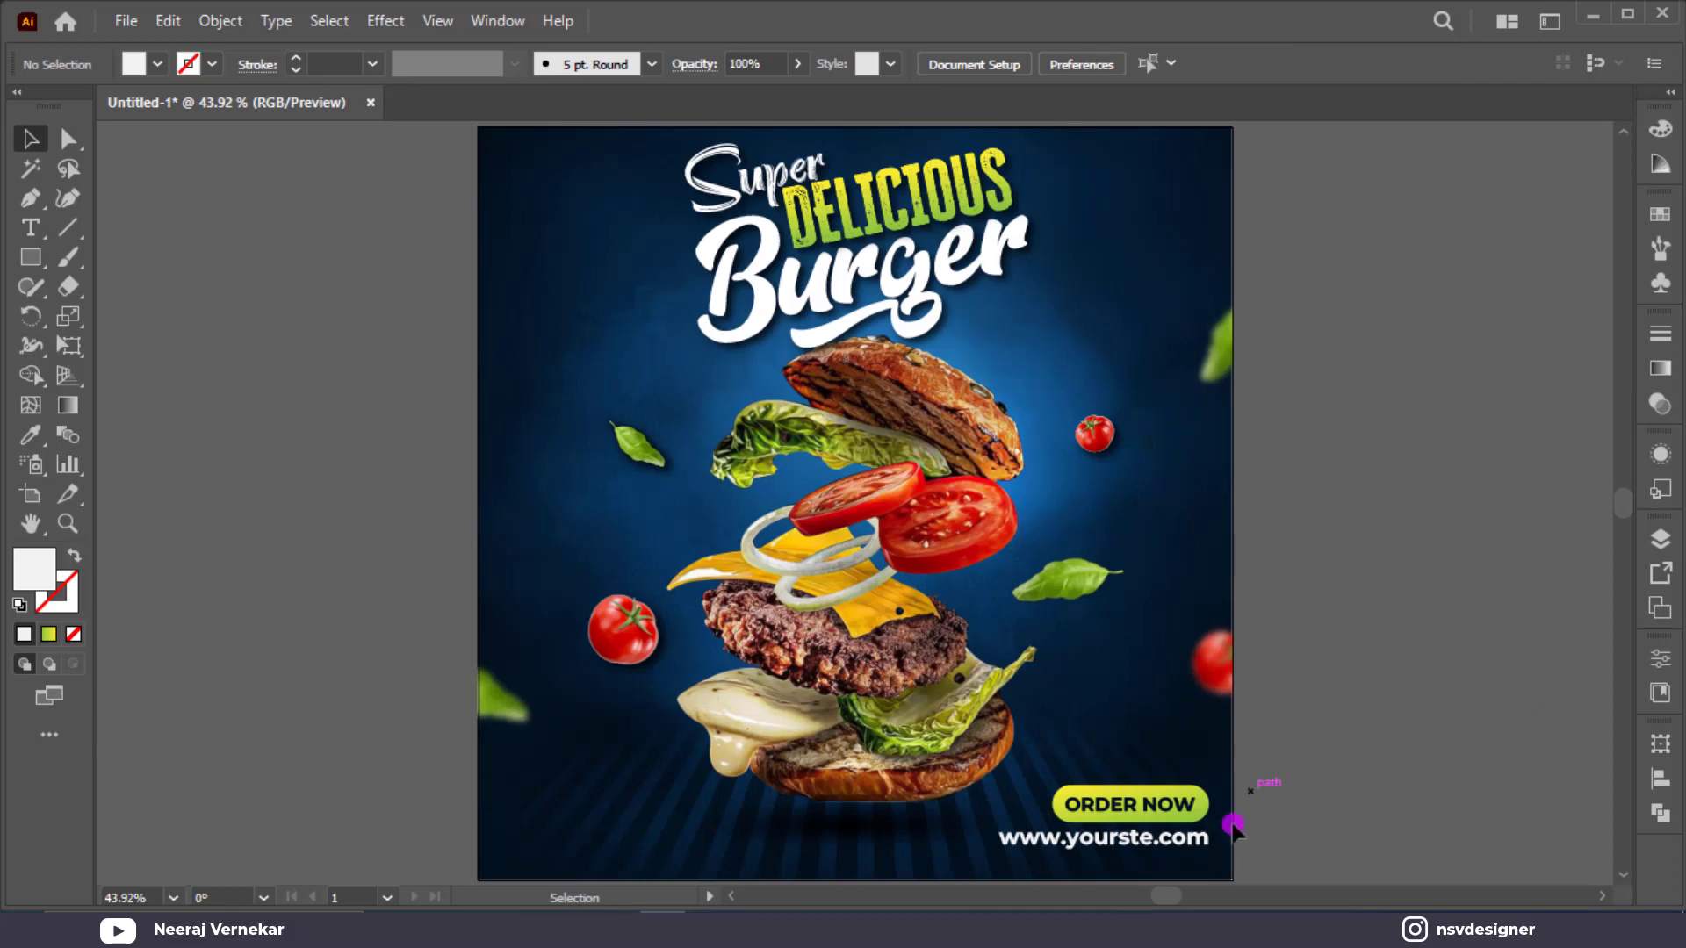
Step: Nudge ORDER NOW and the URL down and keep the URL in Bold
drag(1233, 825, 1176, 862)
key(shift+Down)
key(shift+Down)
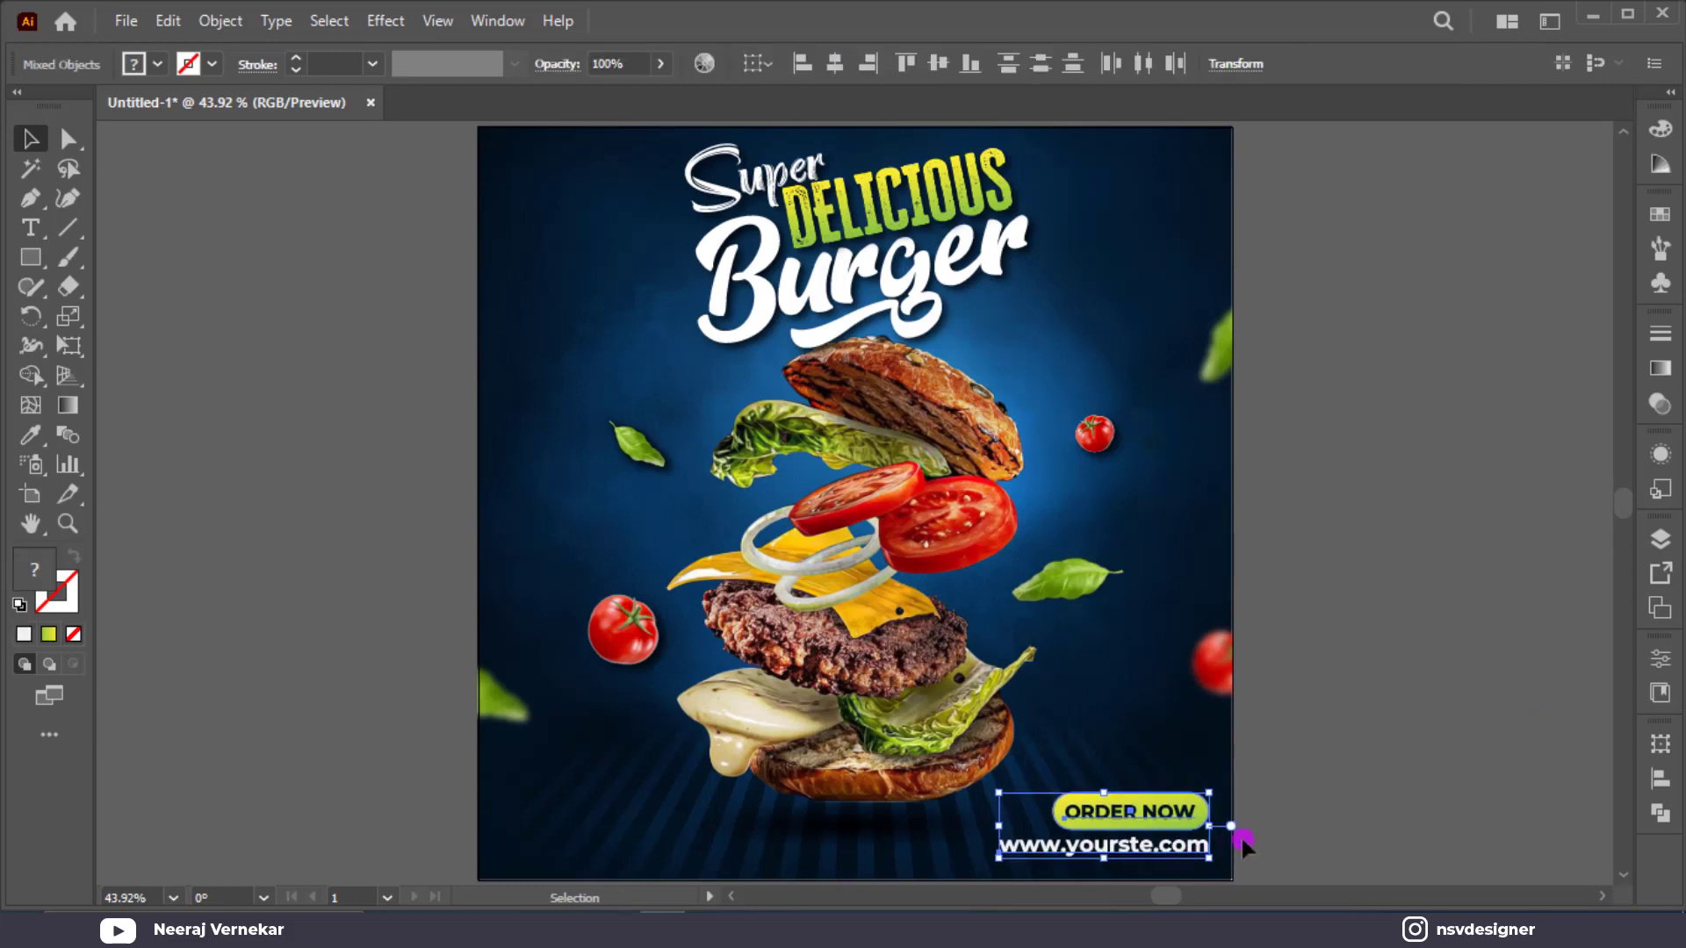
click(1293, 821)
click(1137, 860)
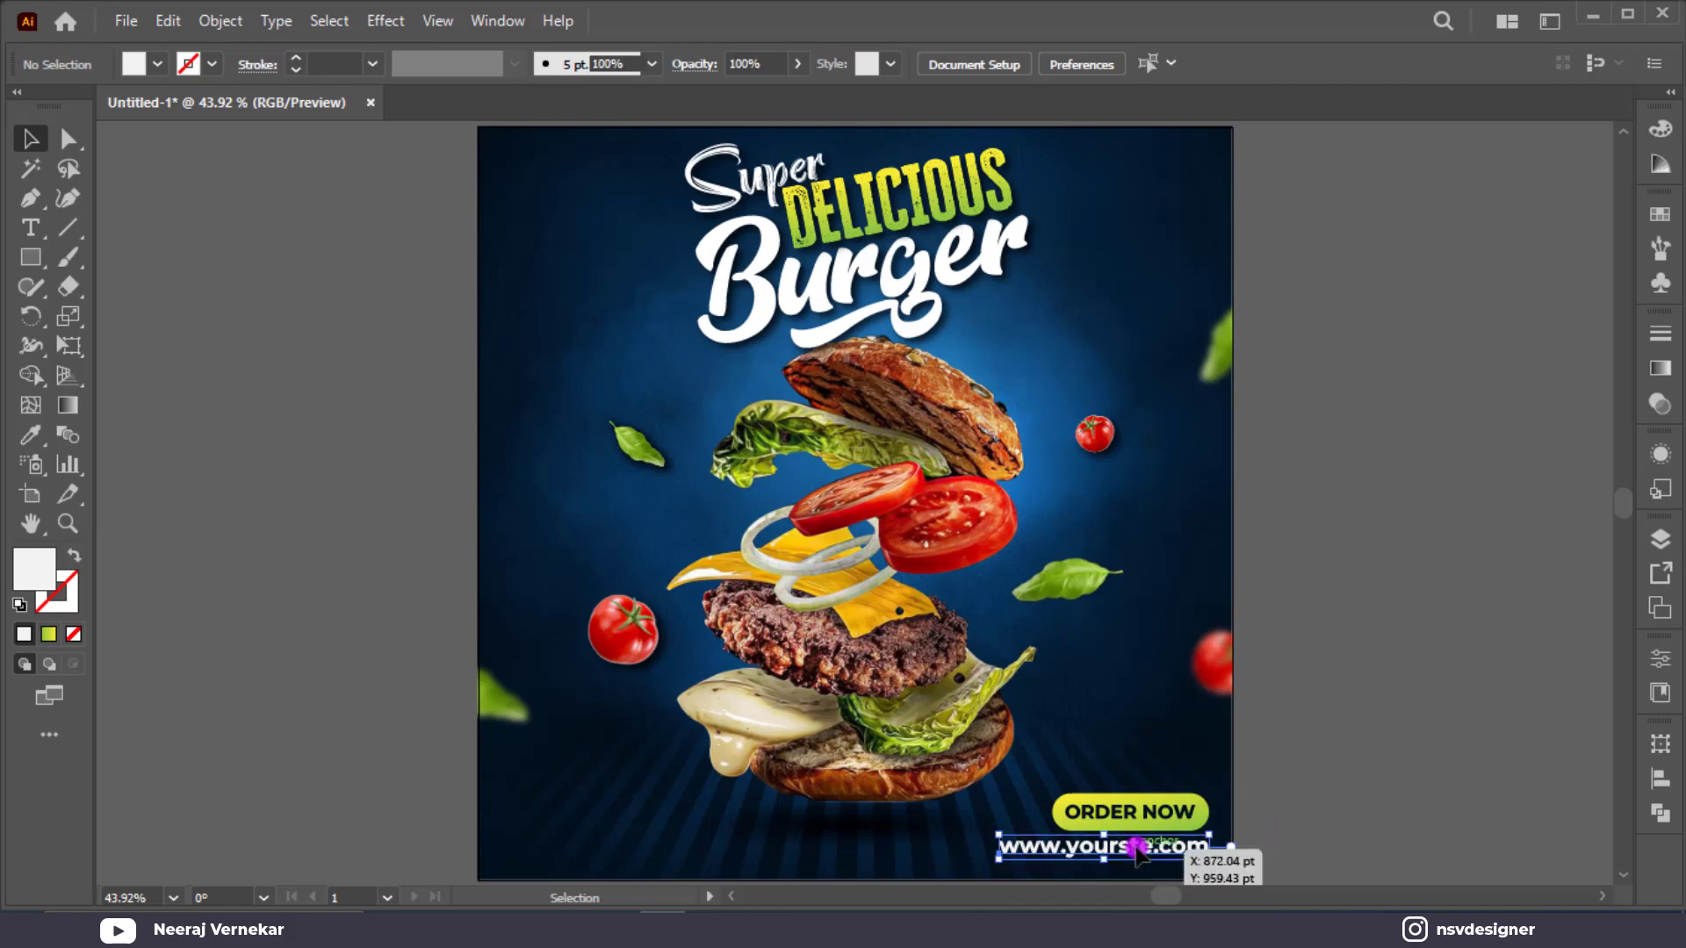
click(1131, 66)
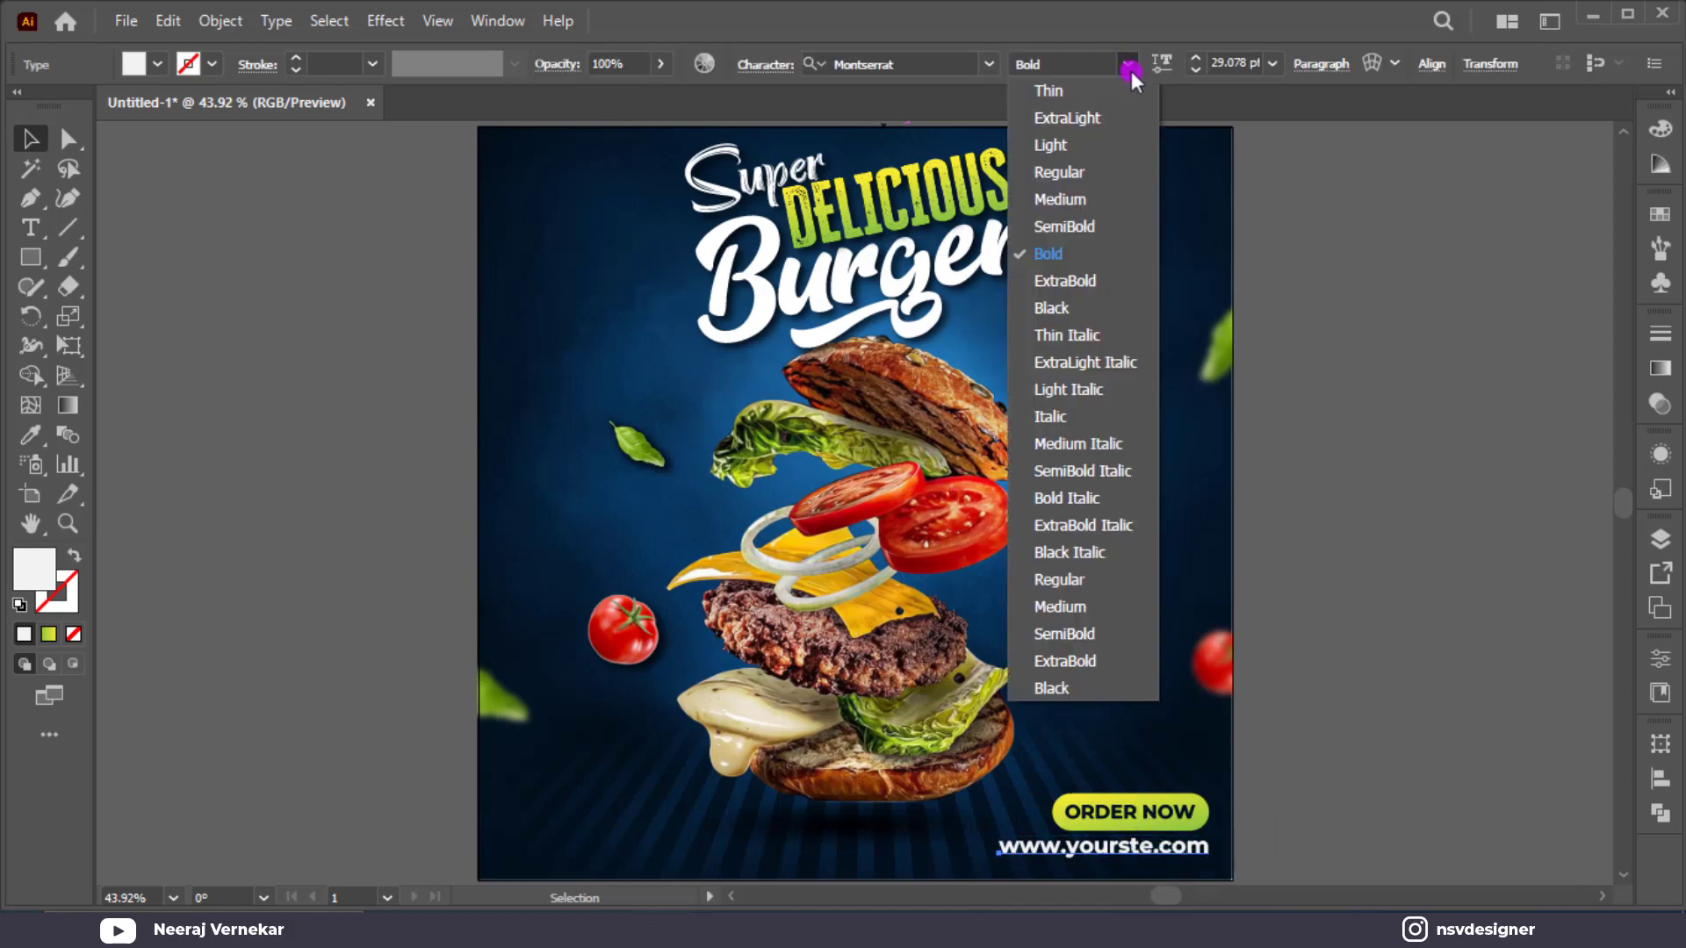
click(1151, 256)
click(1366, 733)
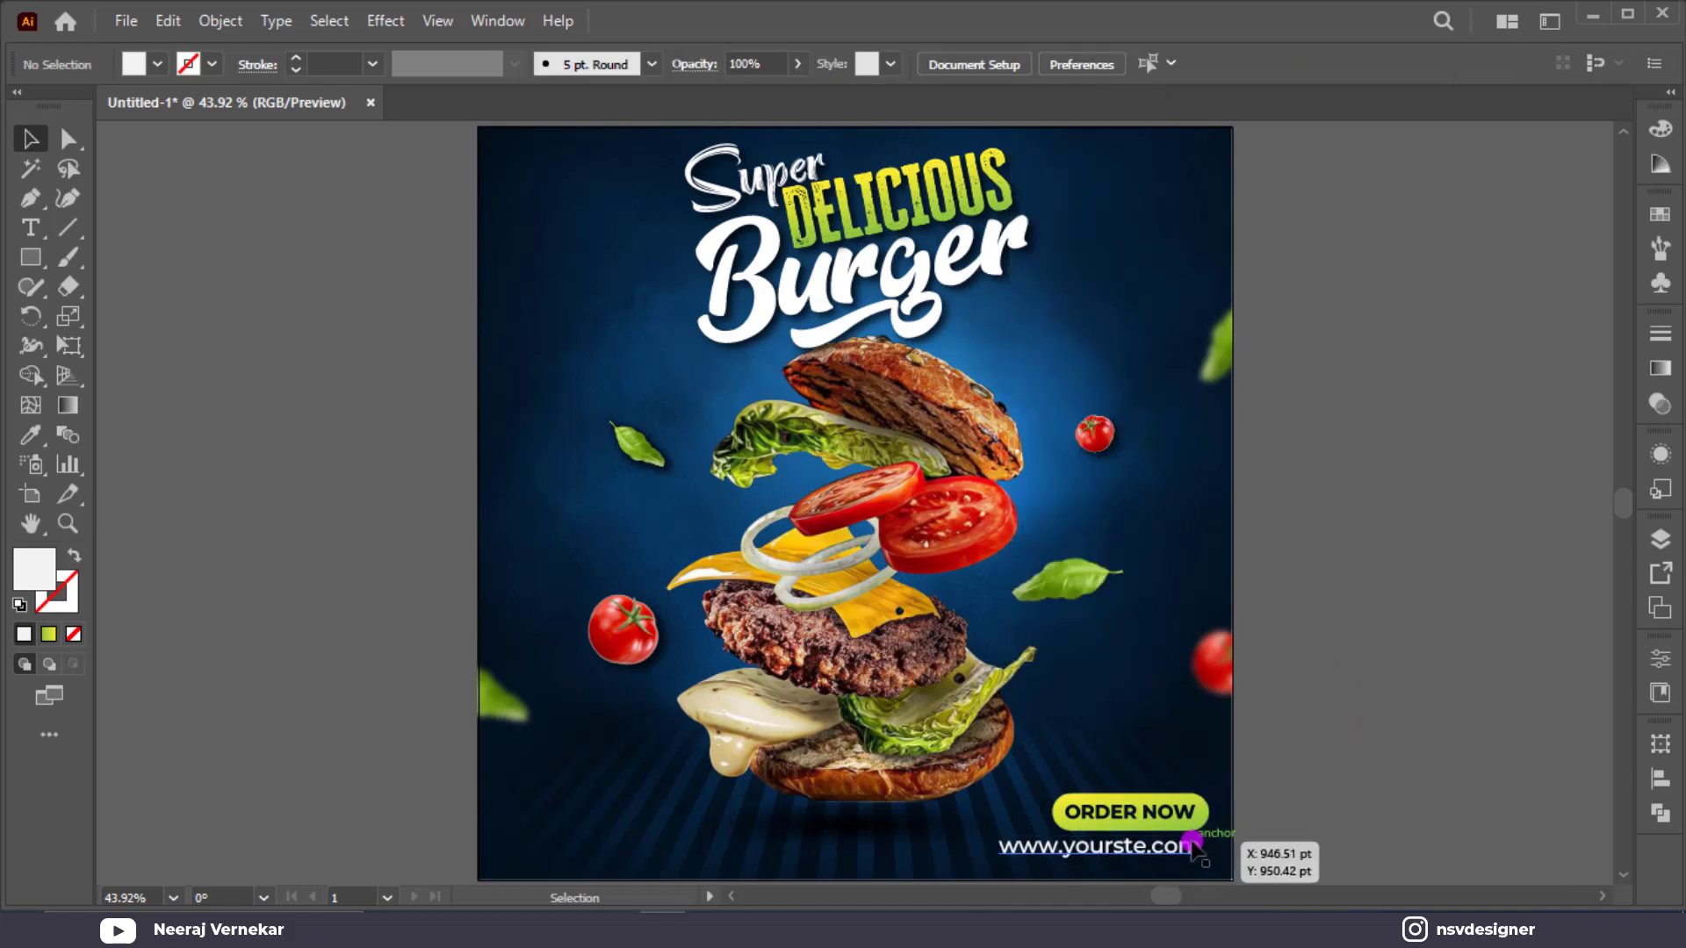
Step: Shrink ORDER NOW and the URL slightly, then Alt-drag a URL copy to the lower left
drag(992, 823, 1264, 869)
click(1390, 802)
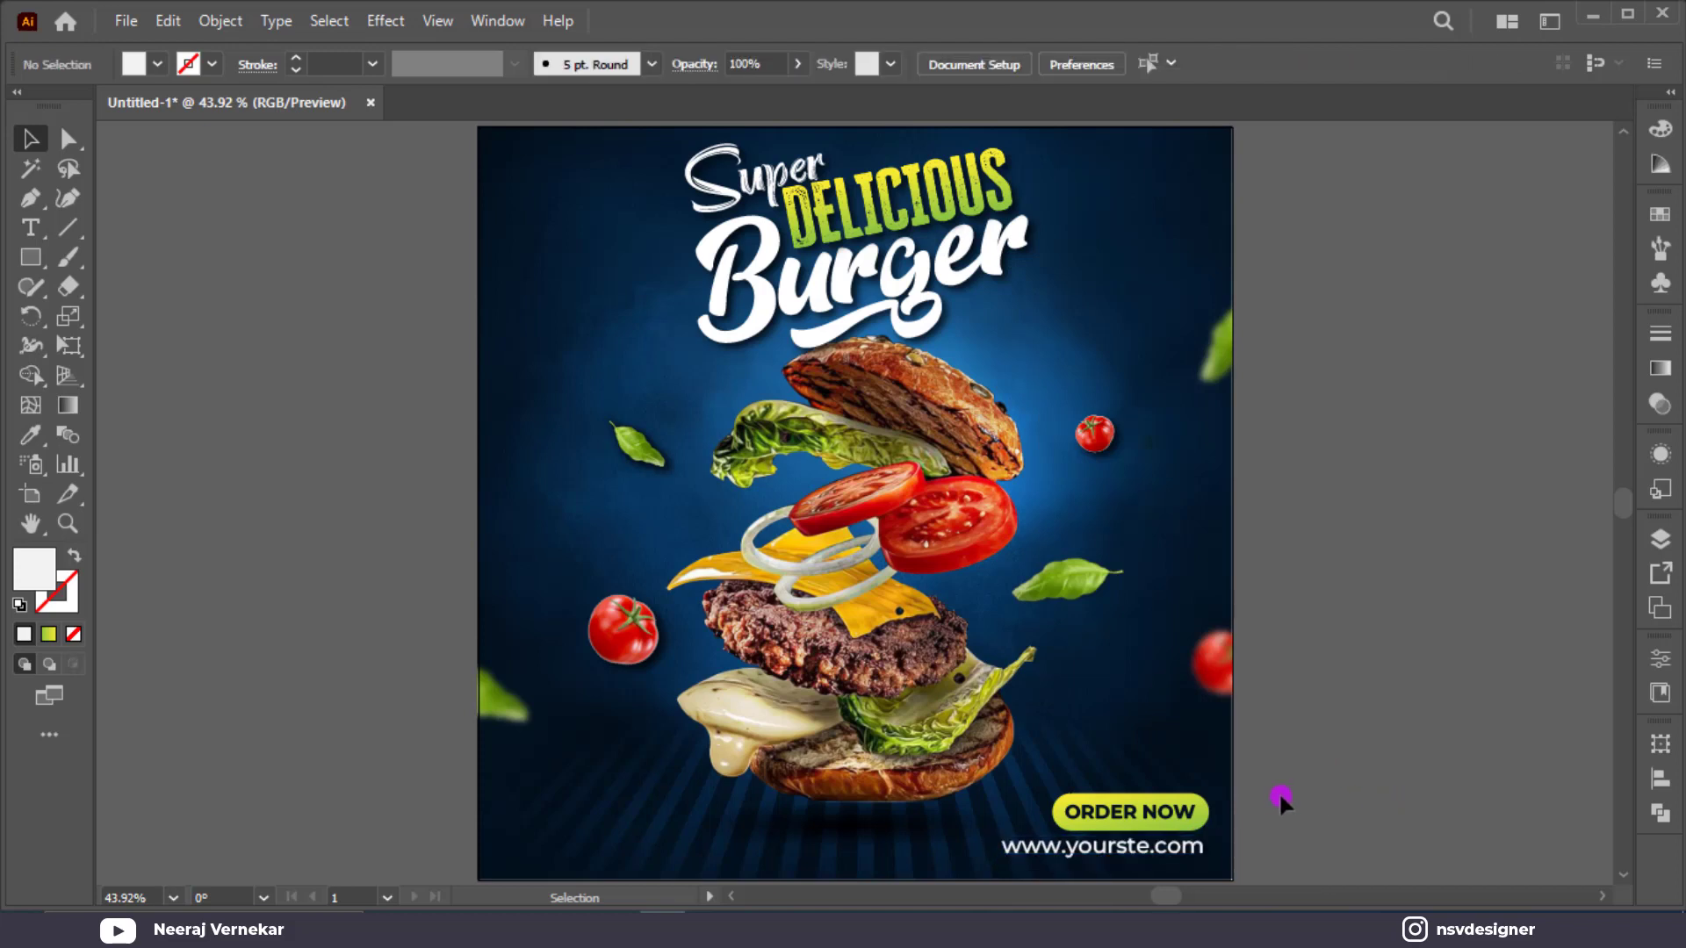
drag(1156, 856, 1152, 859)
mouse_move(1229, 794)
mouse_down()
mouse_move(1159, 856)
mouse_move(1178, 821)
mouse_up()
click(1273, 801)
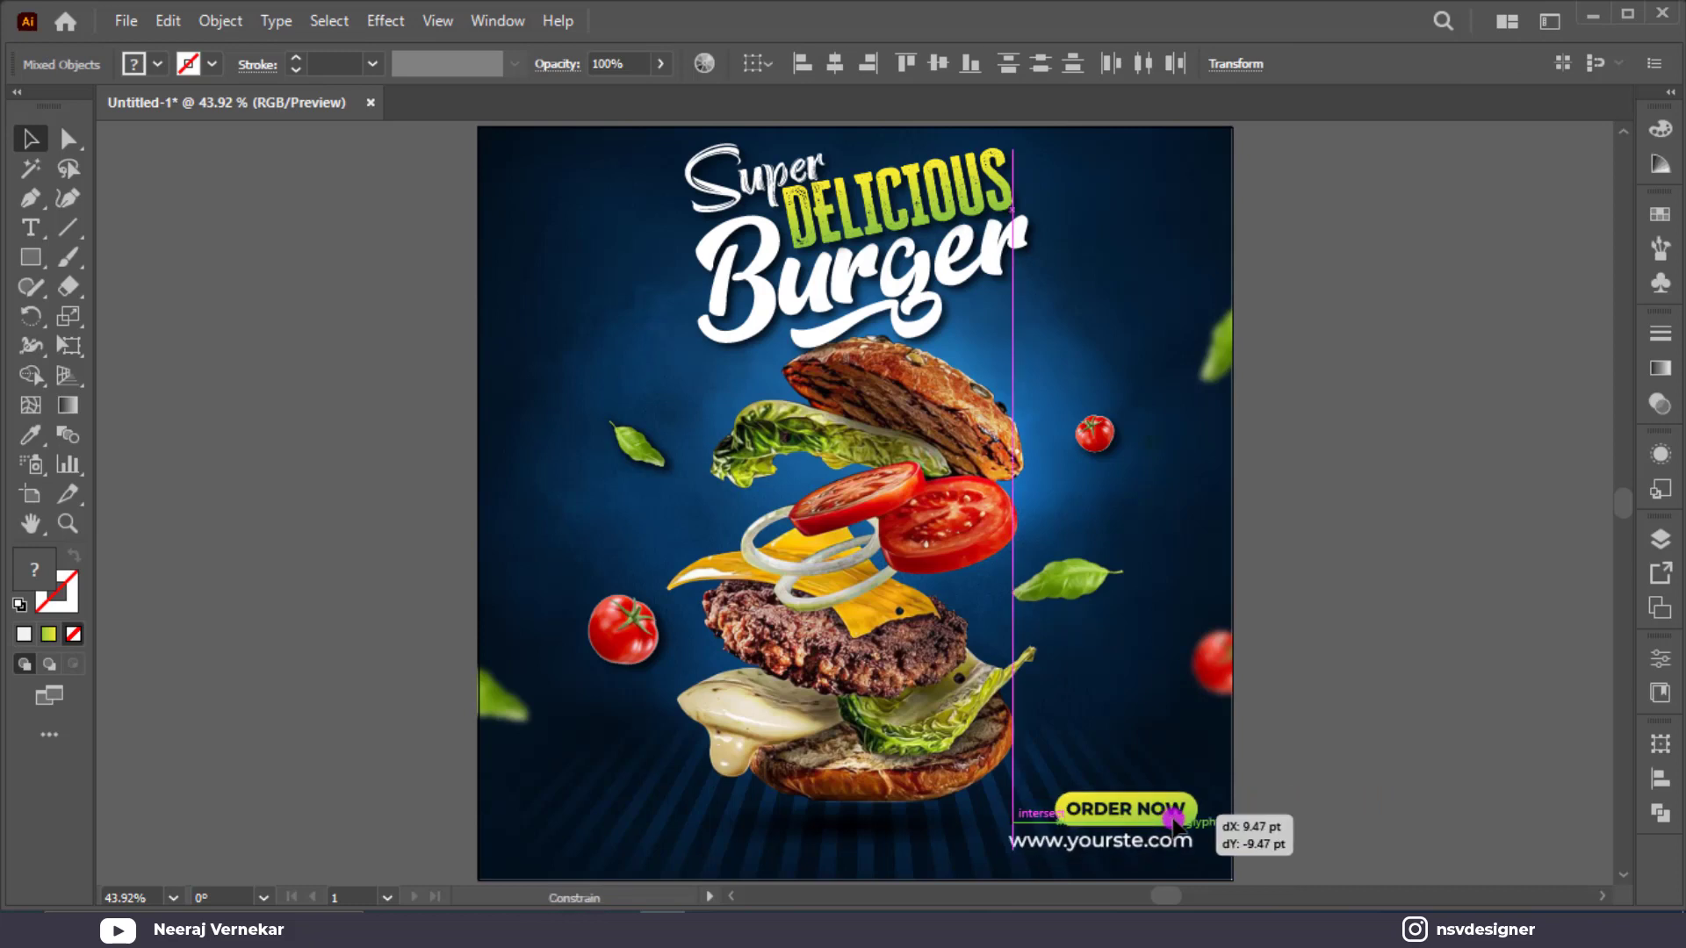
click(1305, 767)
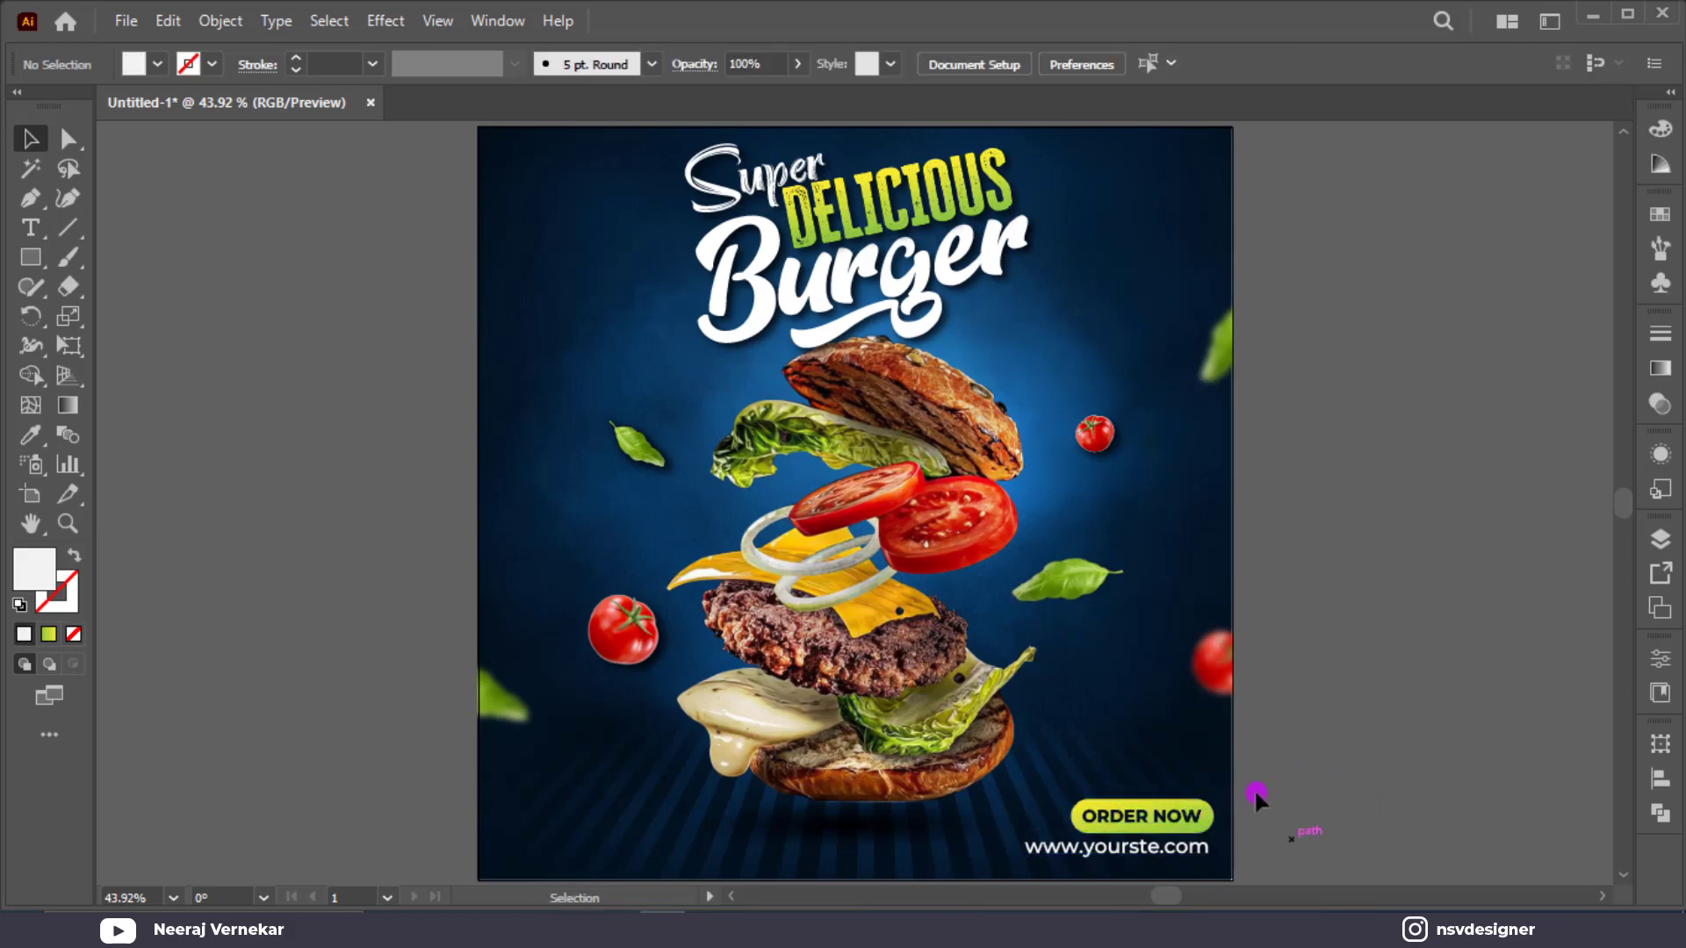
drag(1068, 849, 505, 836)
Step: Duplicate the lower-left URL into a second line and retype it as the phone number
key(ctrl+1)
scroll(527, 812, down, 2)
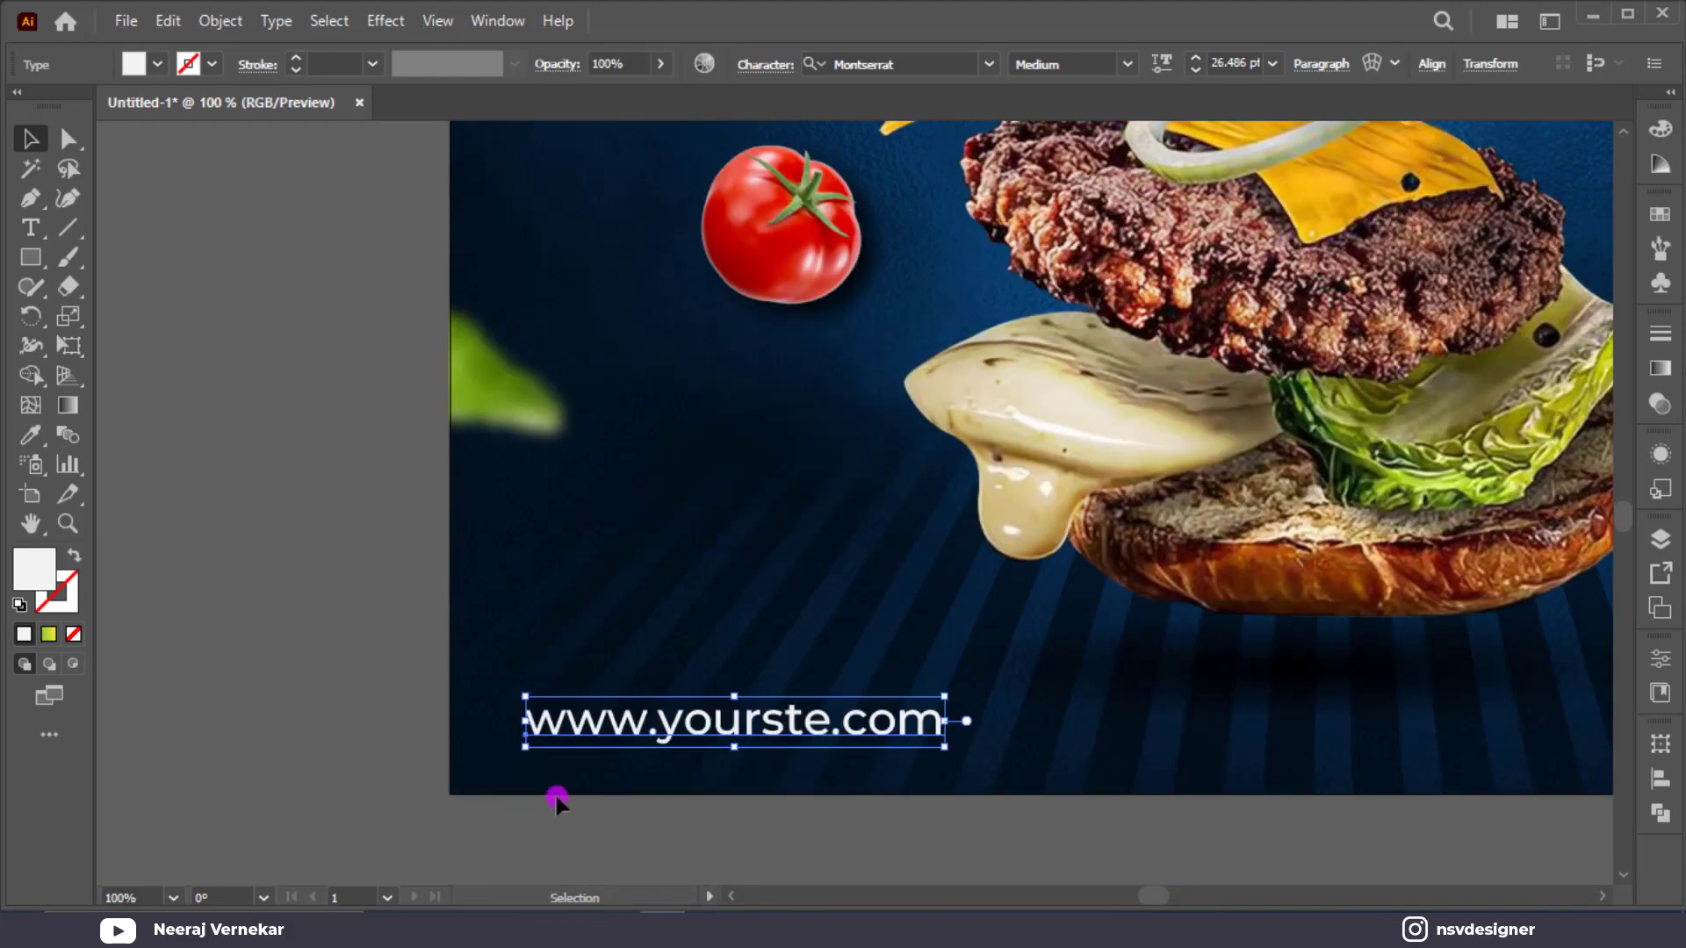
drag(663, 720, 647, 651)
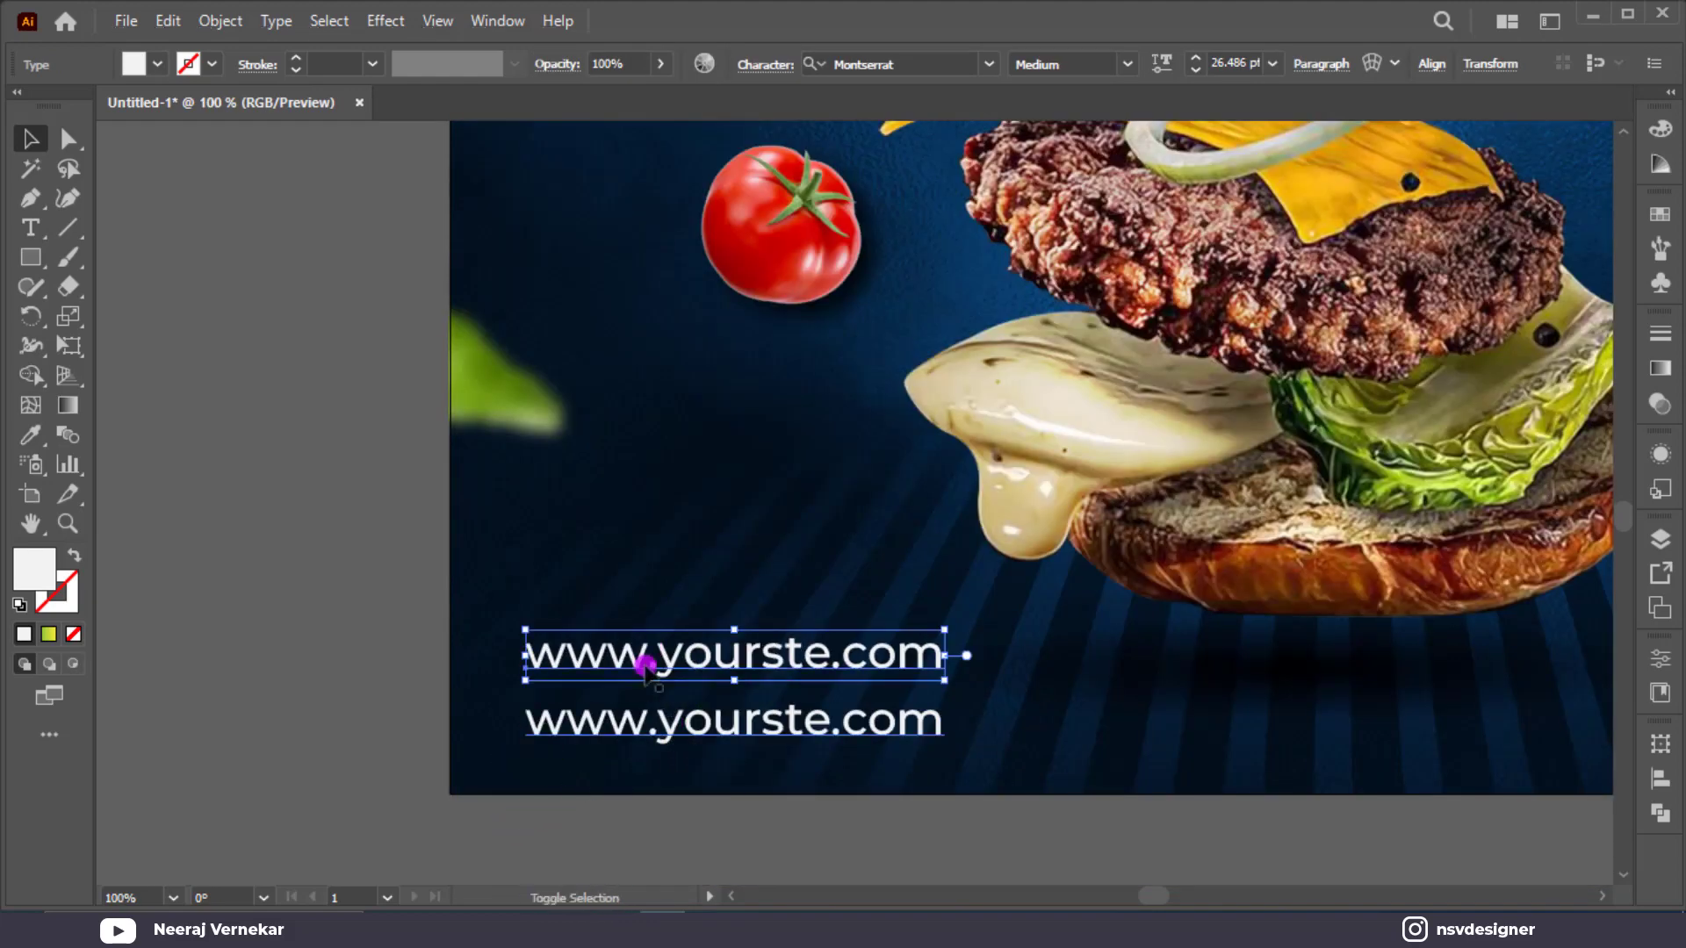
key(t)
triple_click(634, 720)
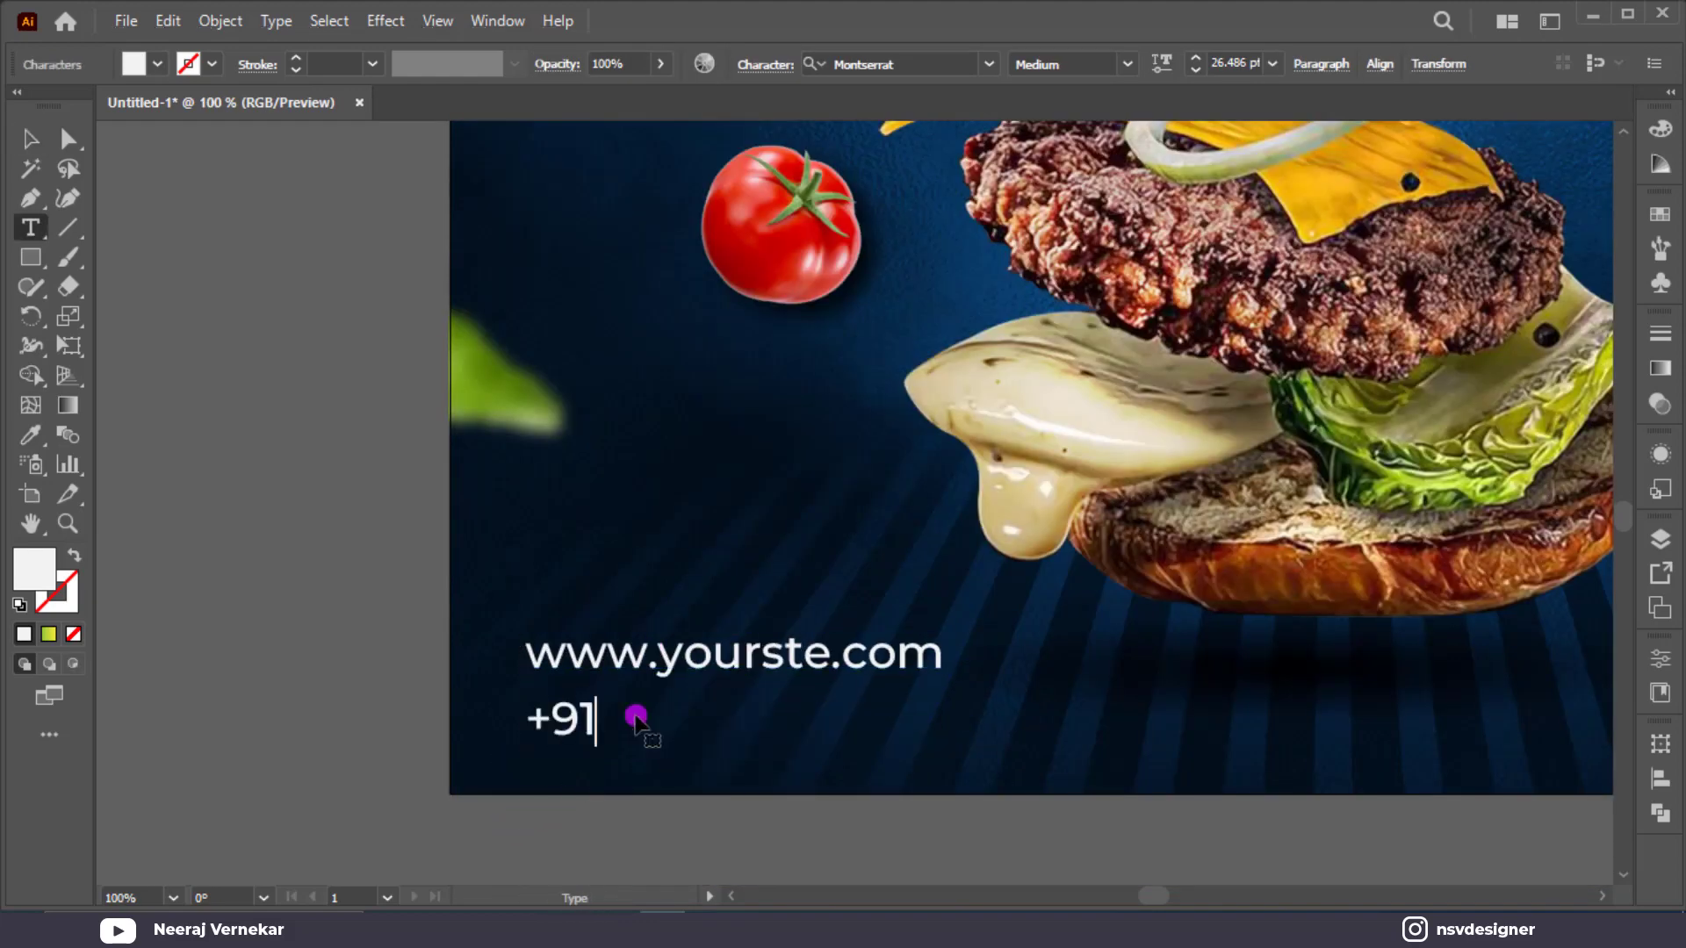
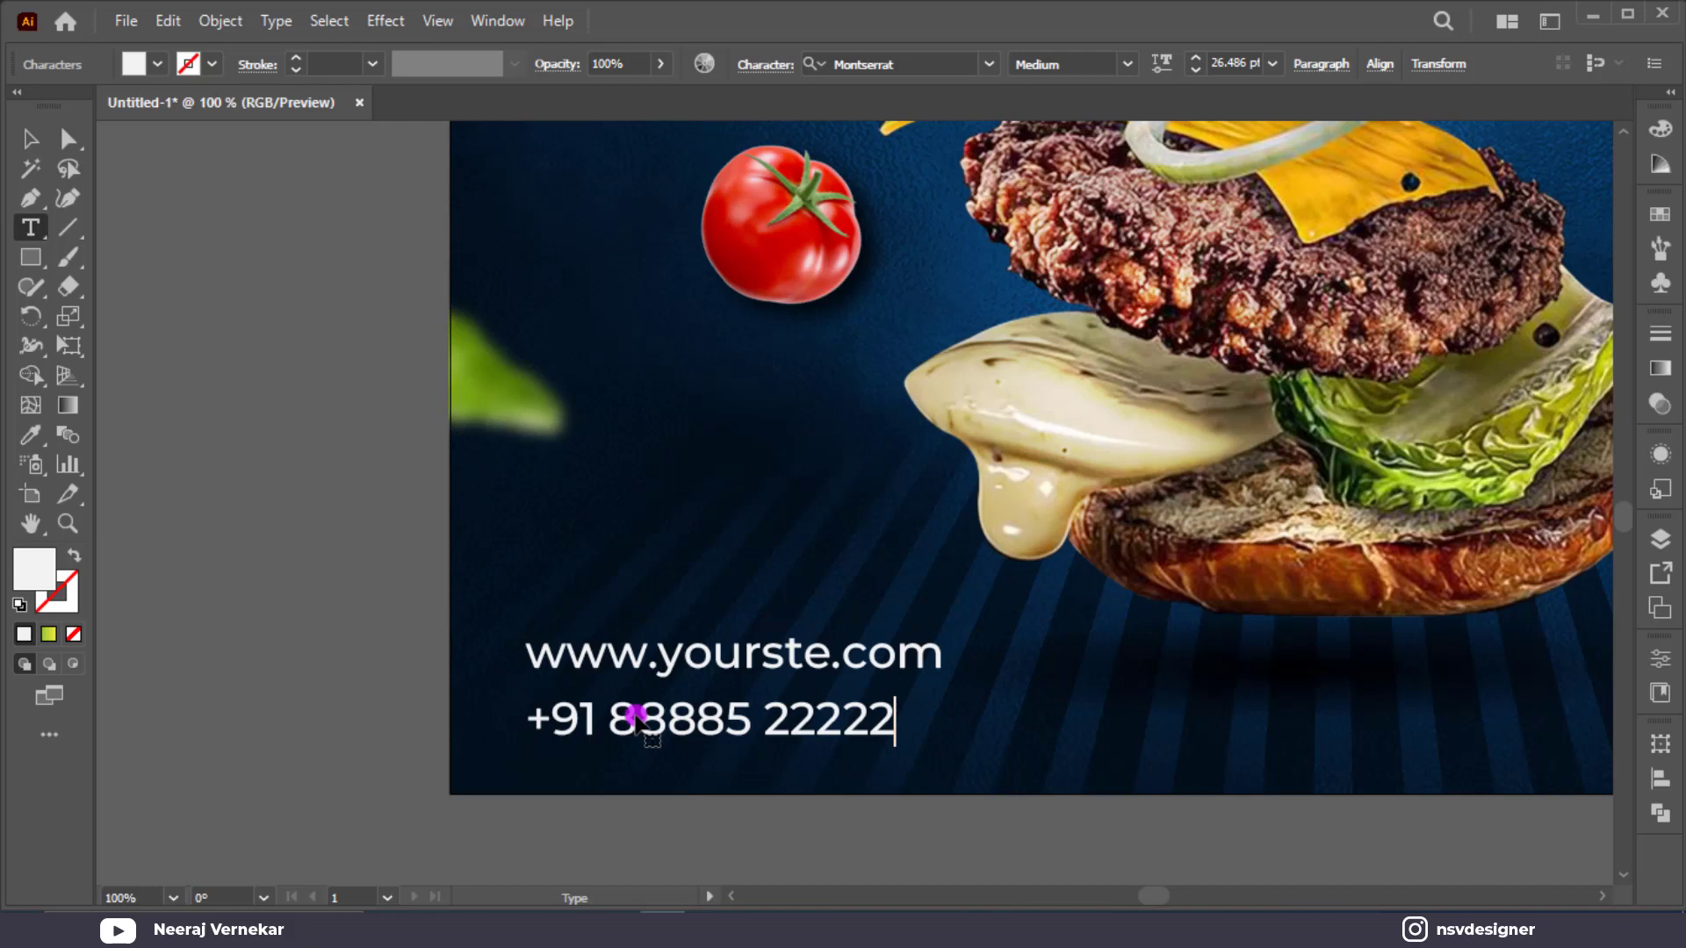
key(Escape)
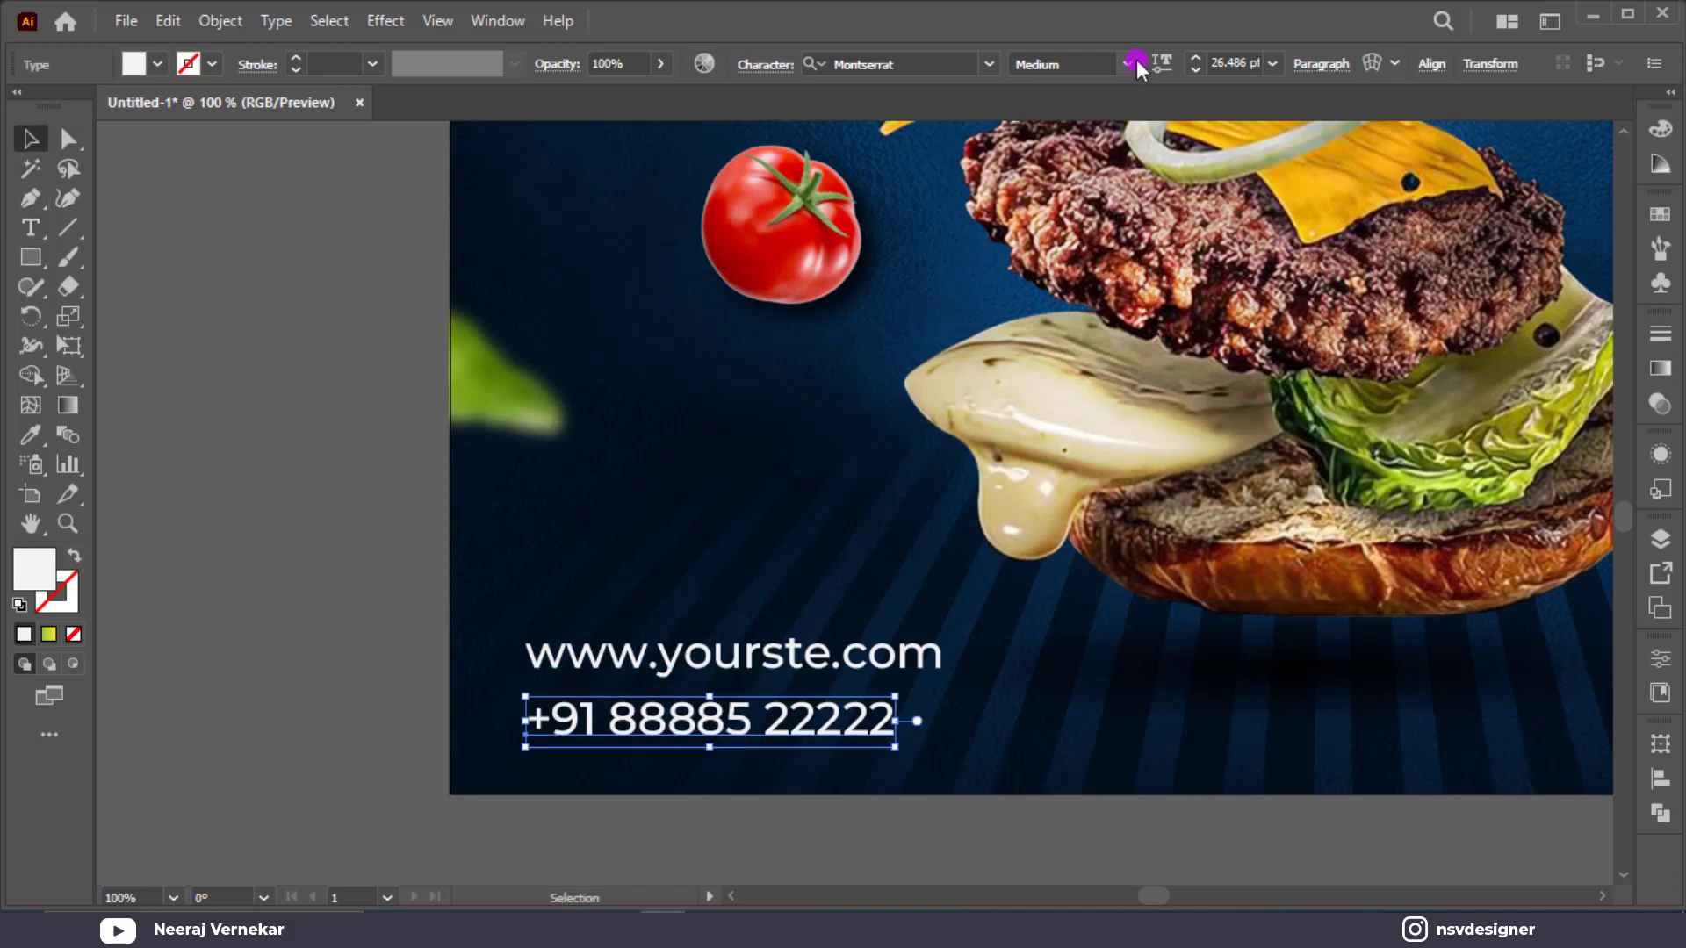
Step: Make the phone number Bold and larger, and shrink the website line above it
click(1128, 64)
click(1093, 250)
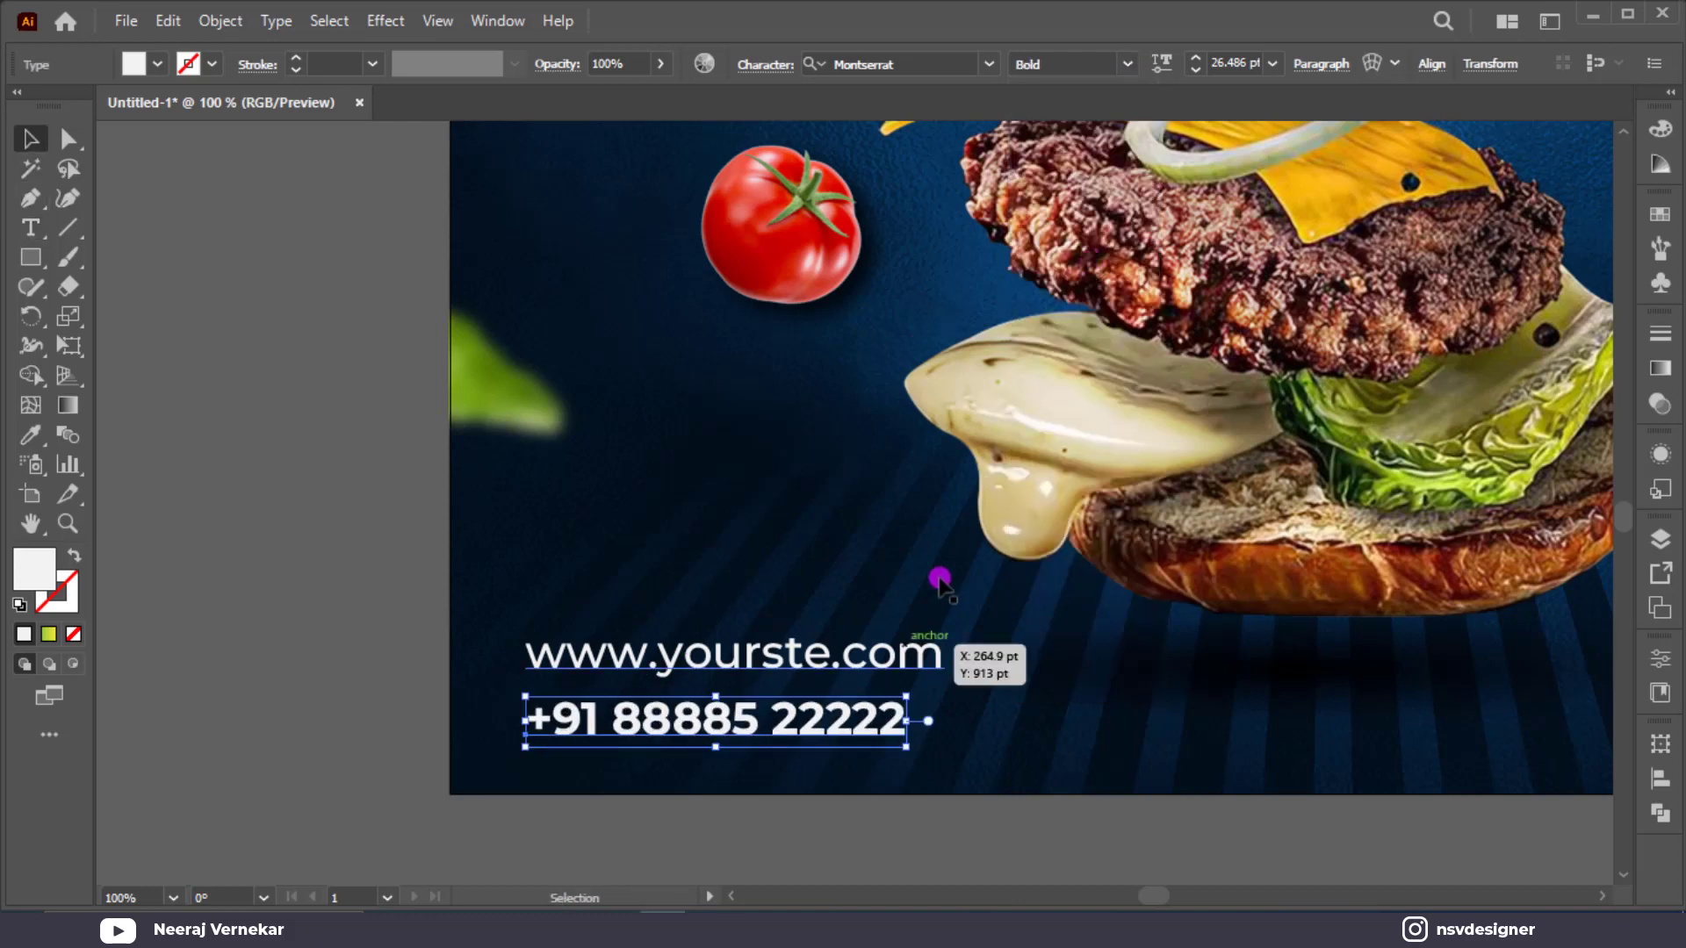
click(922, 662)
click(895, 726)
drag(906, 746, 983, 771)
click(914, 659)
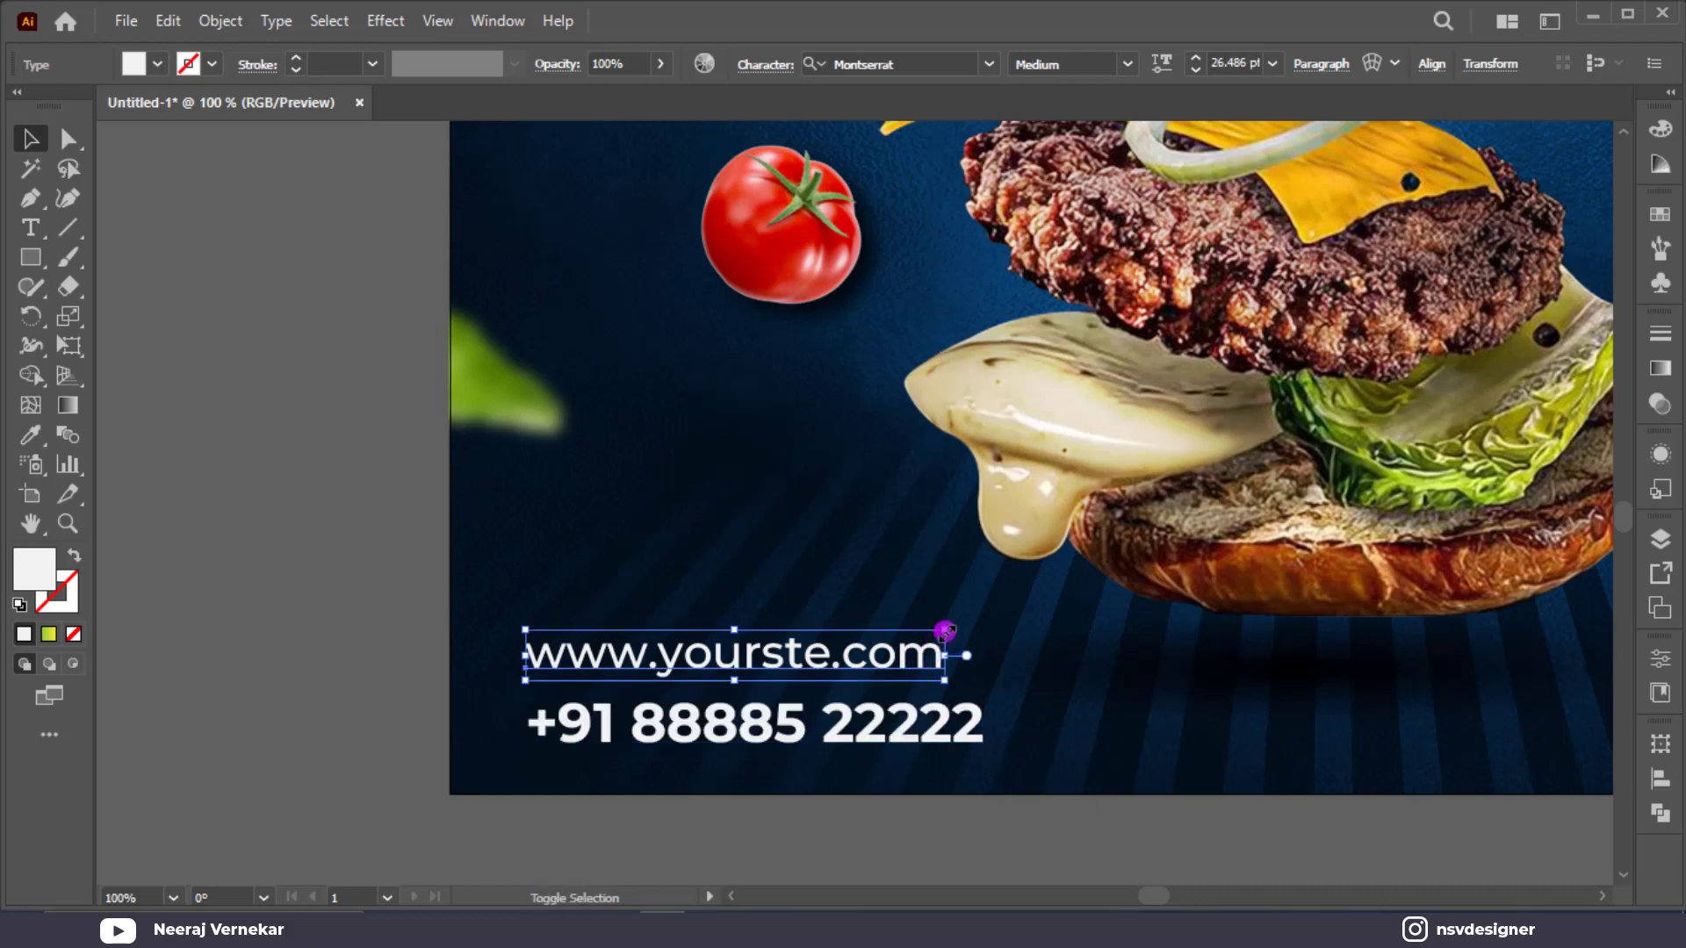
drag(944, 630, 806, 676)
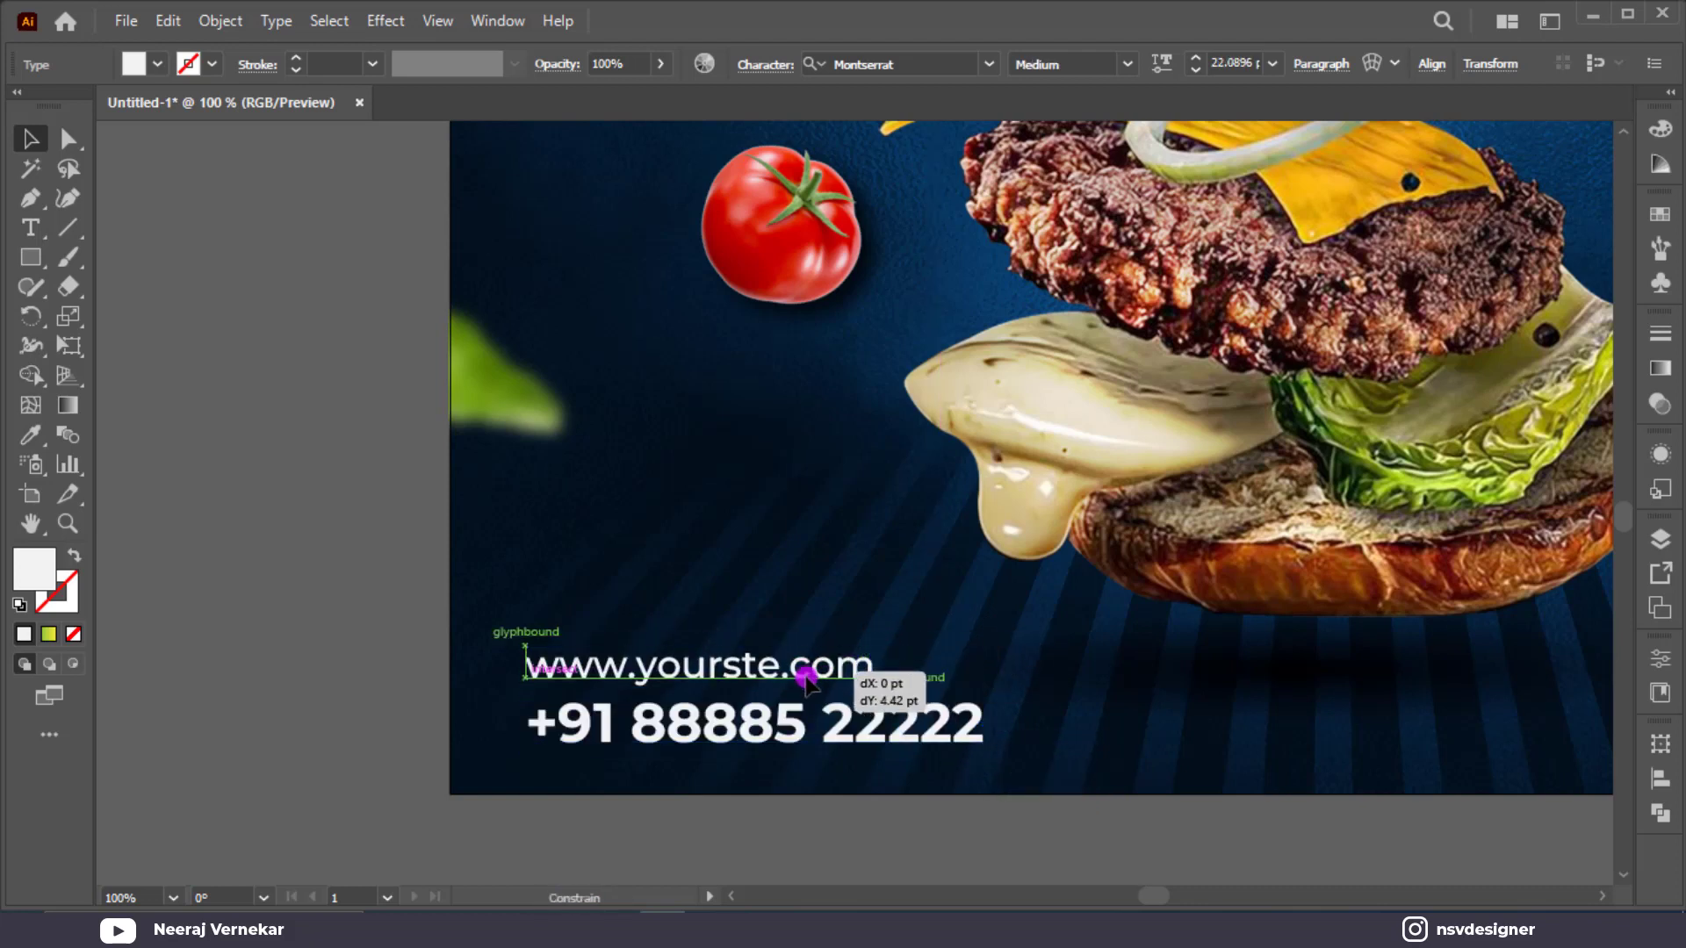
Step: Group the bottom-left website and phone number lines
key(ctrl+0)
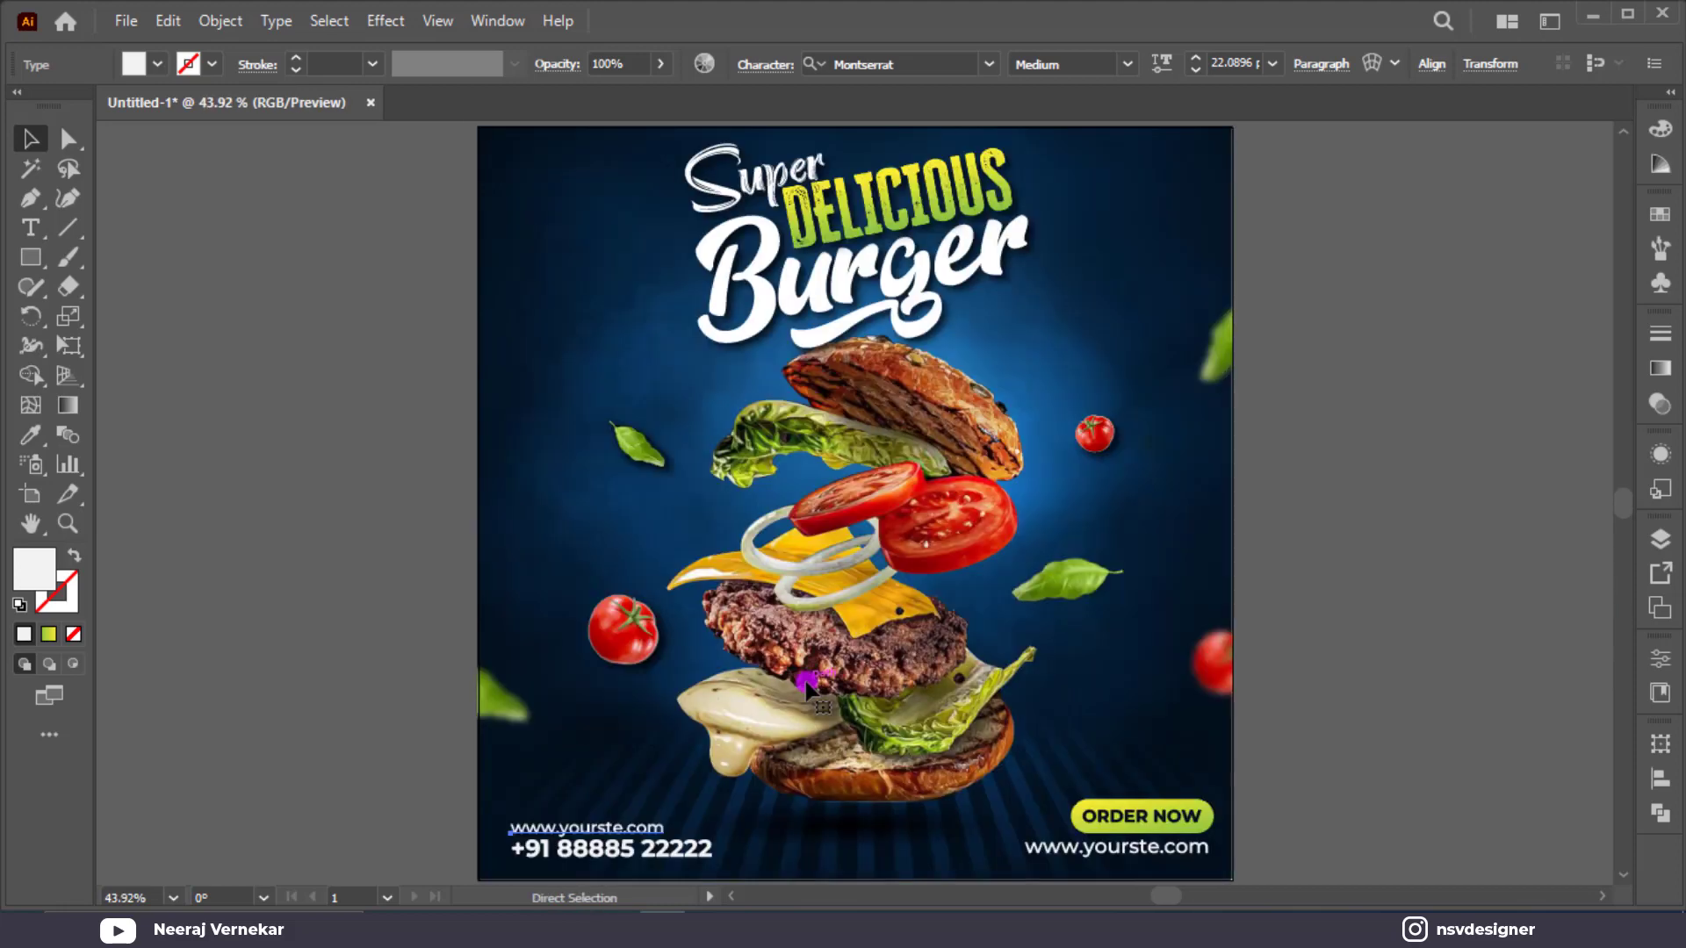
click(586, 828)
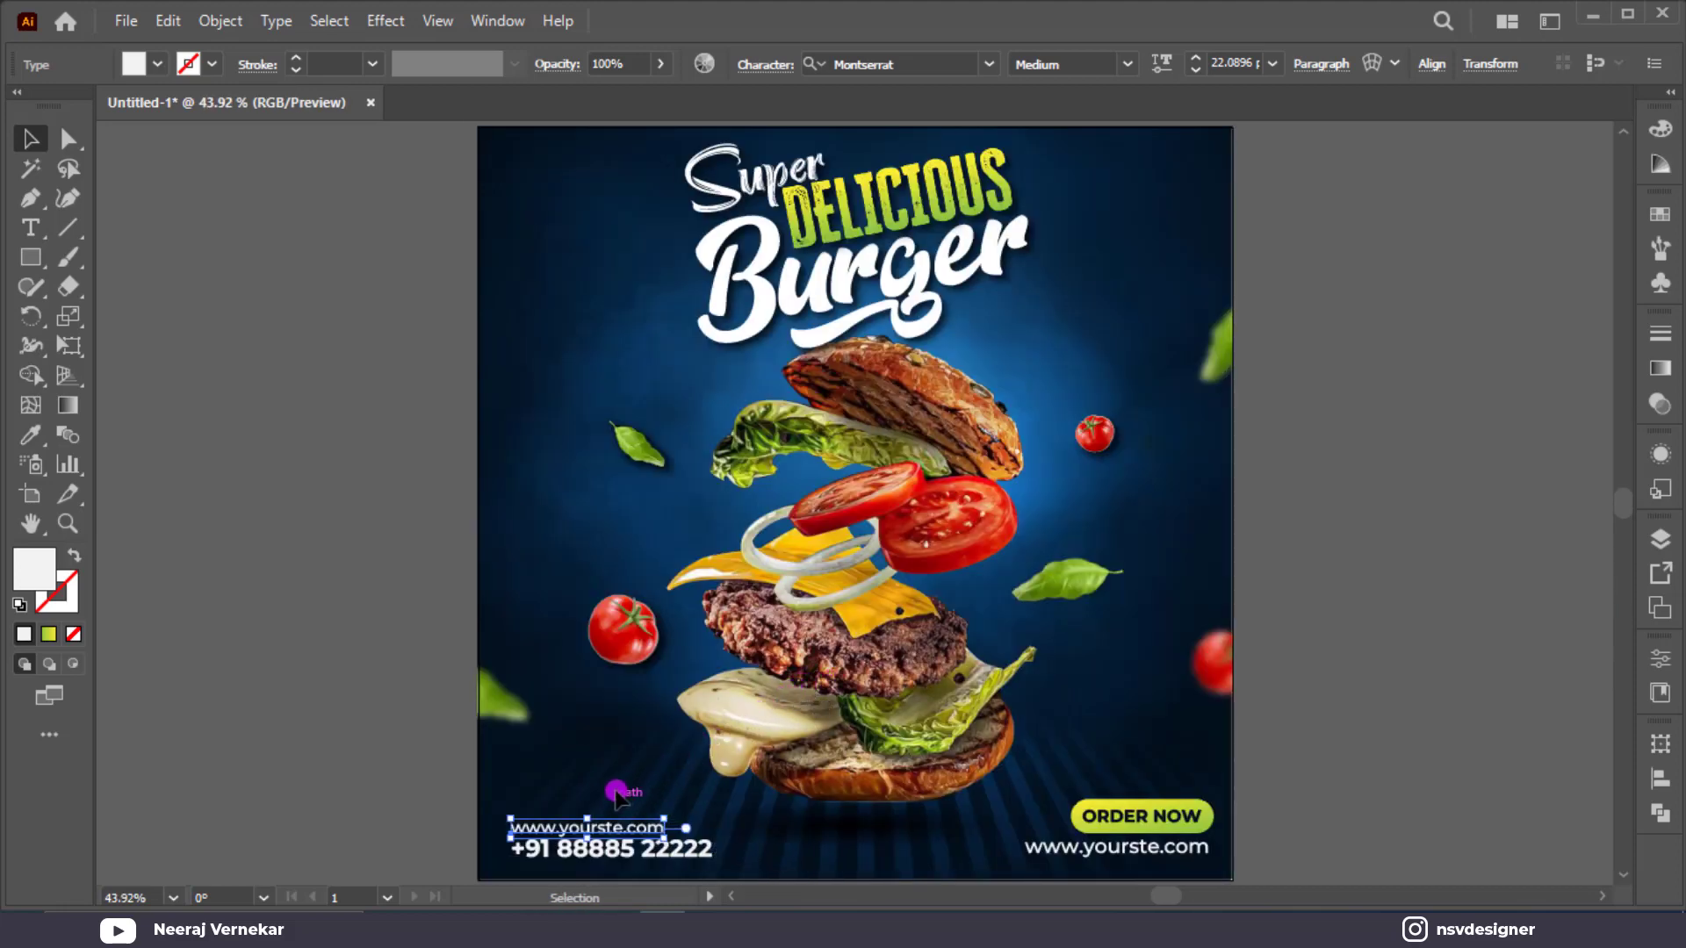
shift+click(676, 848)
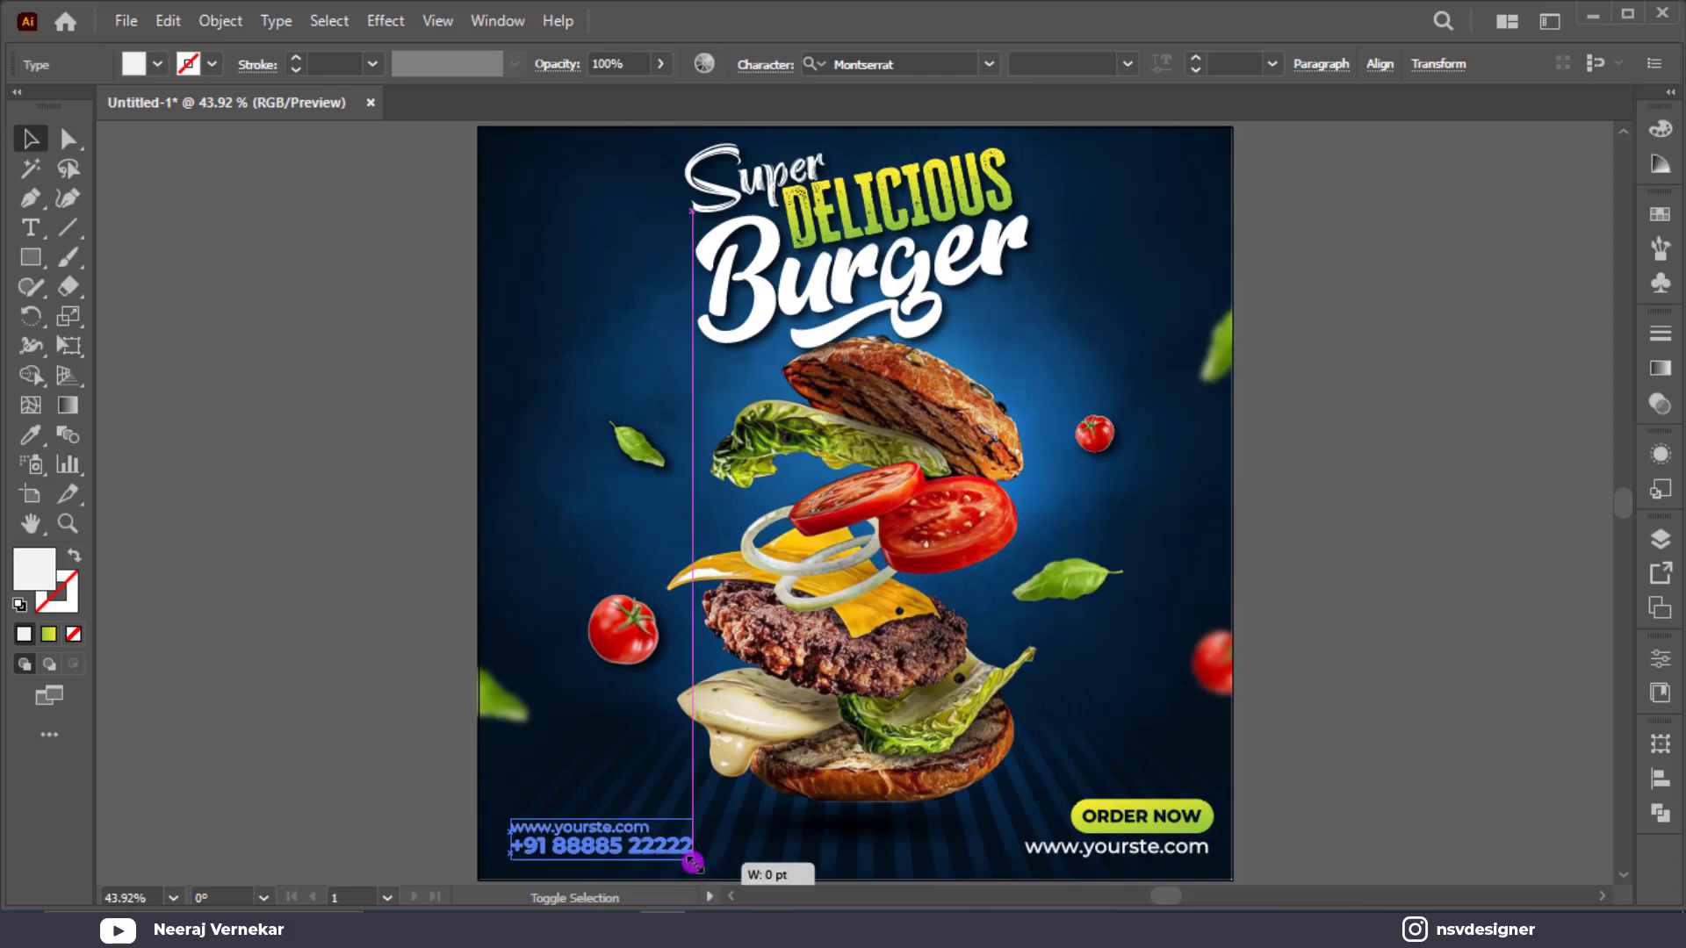
key(ctrl+g)
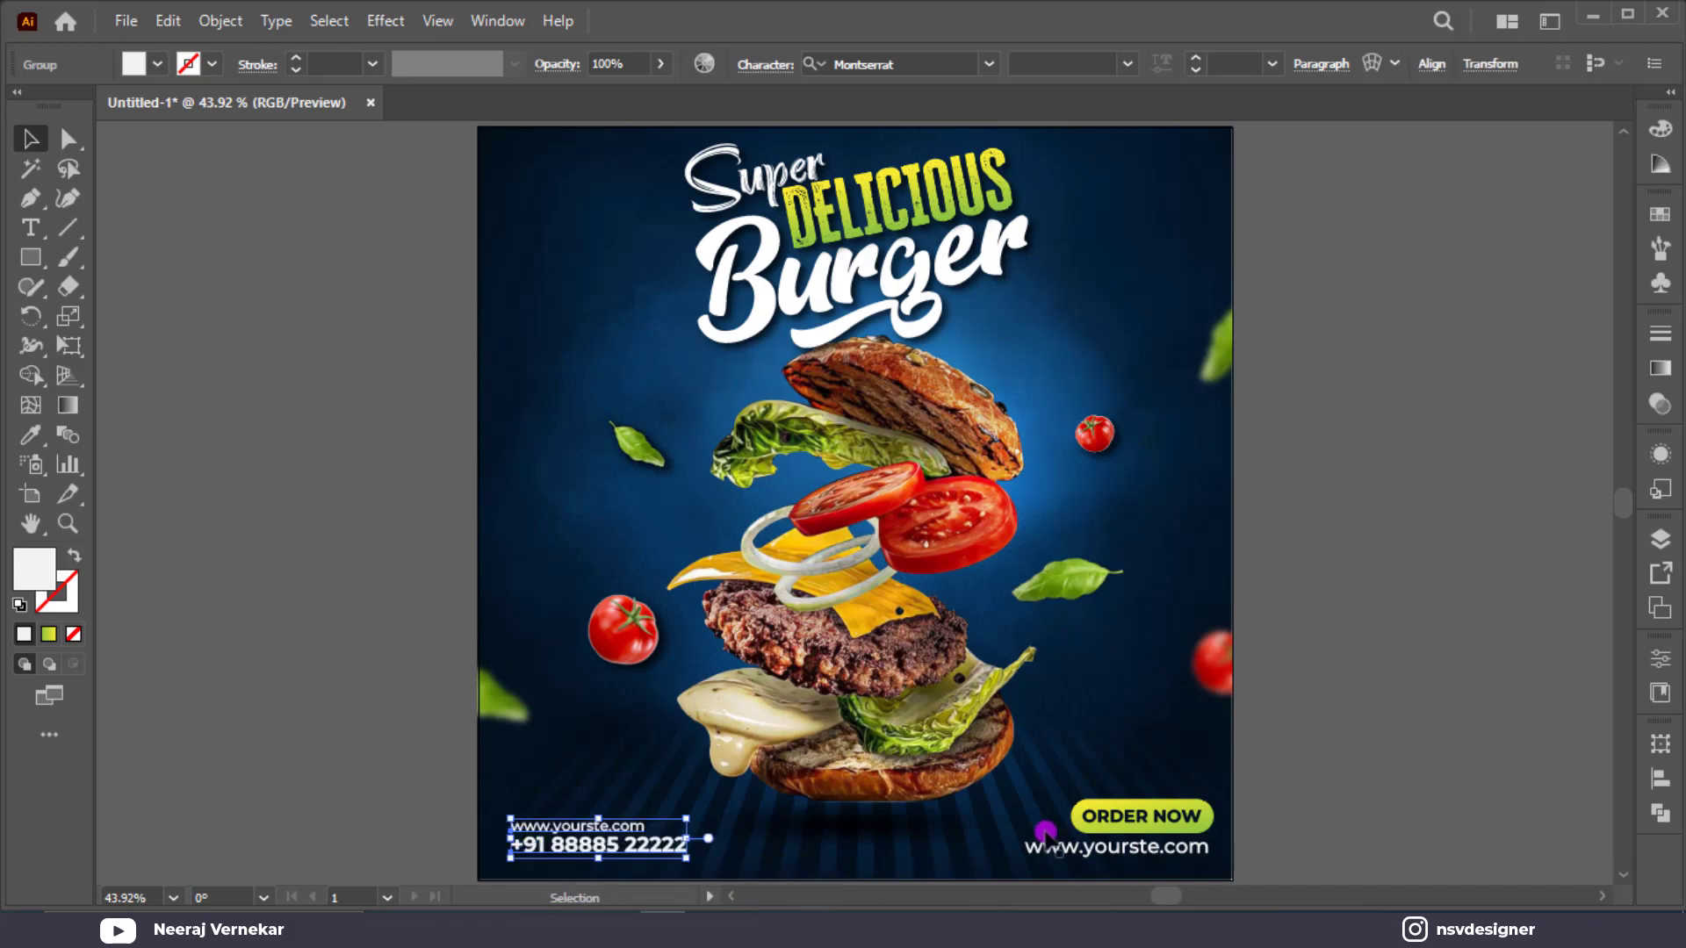
Step: Vertically centre the contact group with ORDER NOW and place a new text object left of the artboard
click(1146, 856)
shift+click(676, 848)
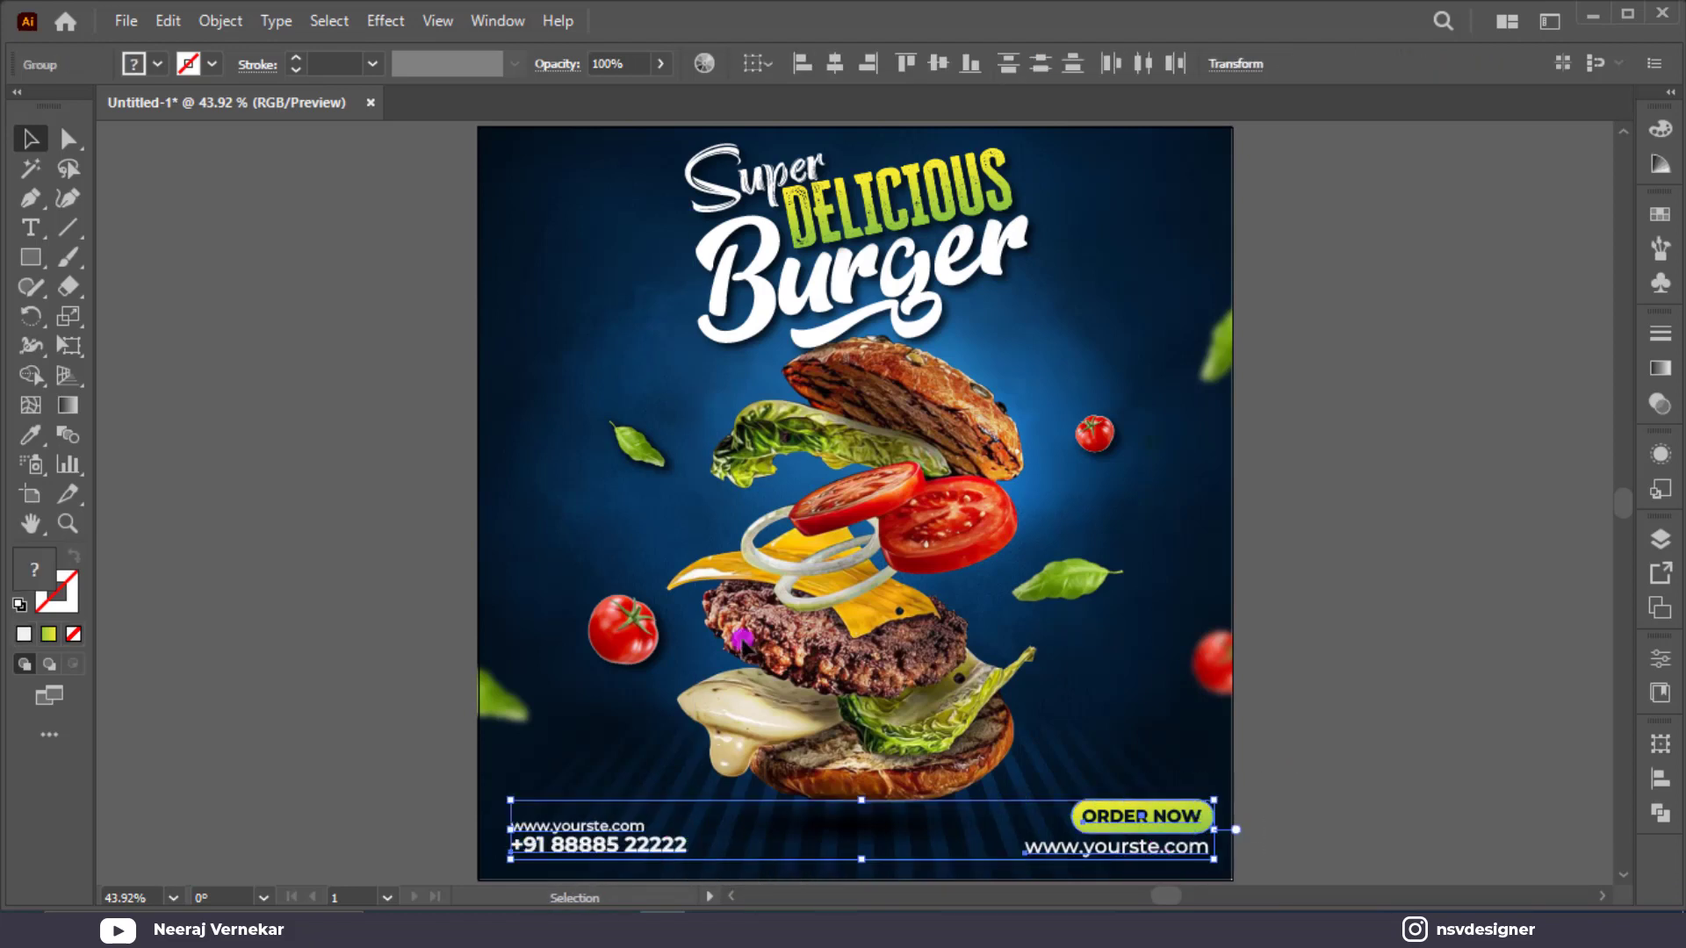
click(937, 65)
click(1353, 618)
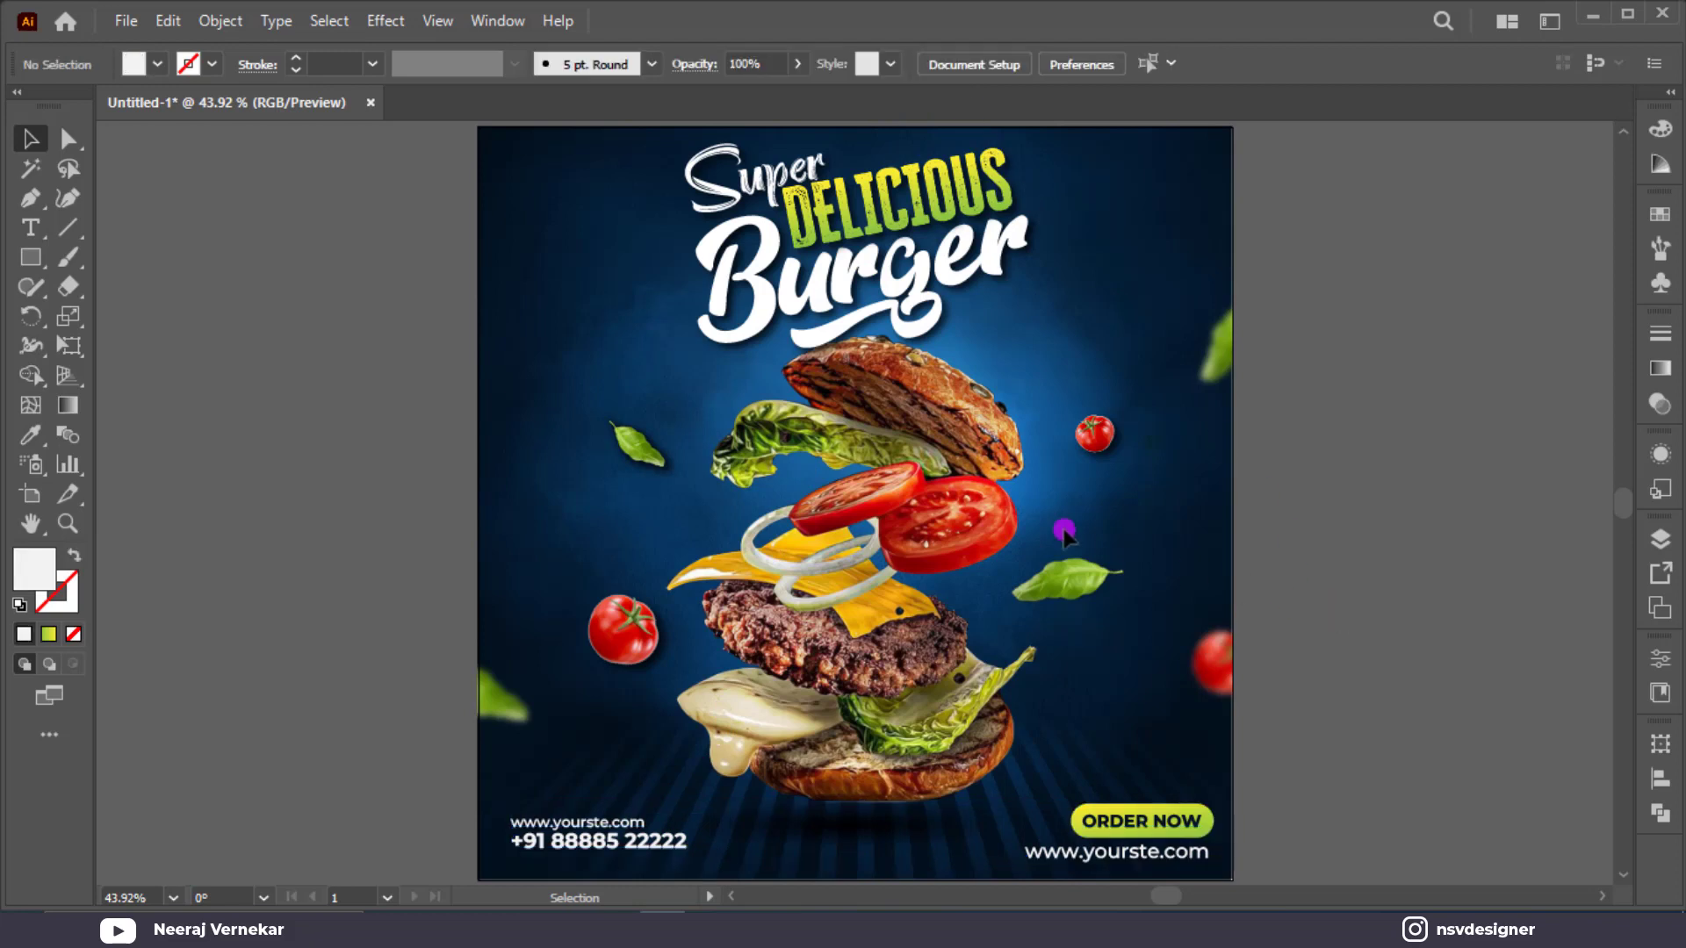
click(51, 231)
click(173, 324)
text(LOGO)
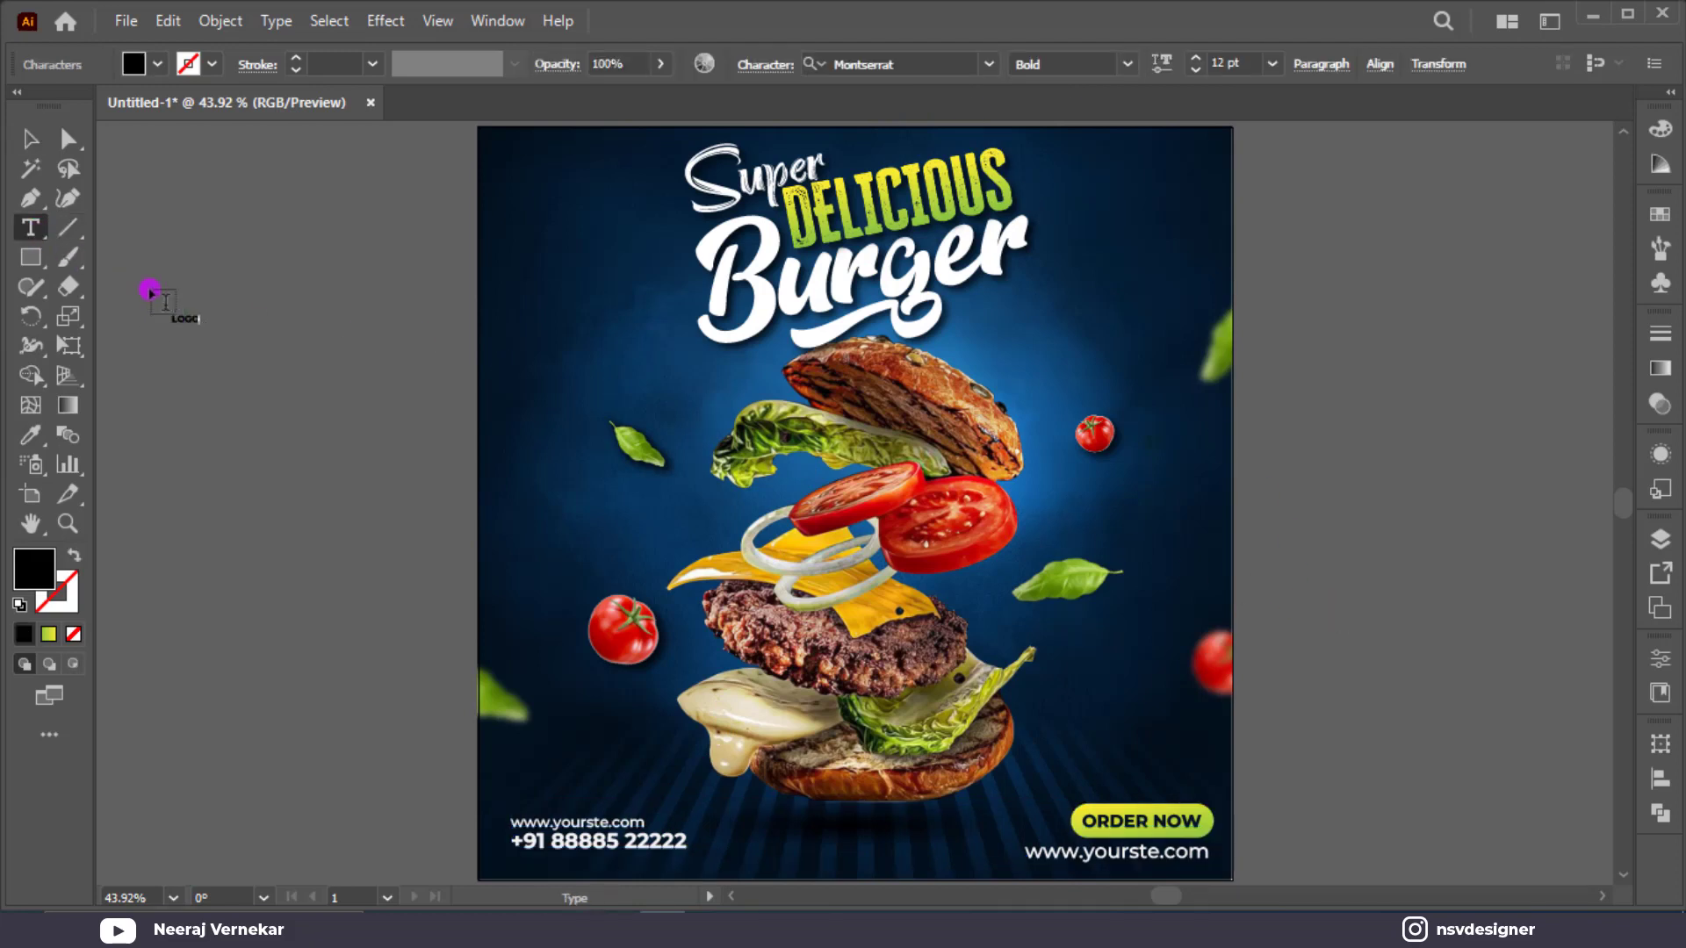
Step: Enlarge the LOGO text and move it to the artboard's top-left
click(46, 140)
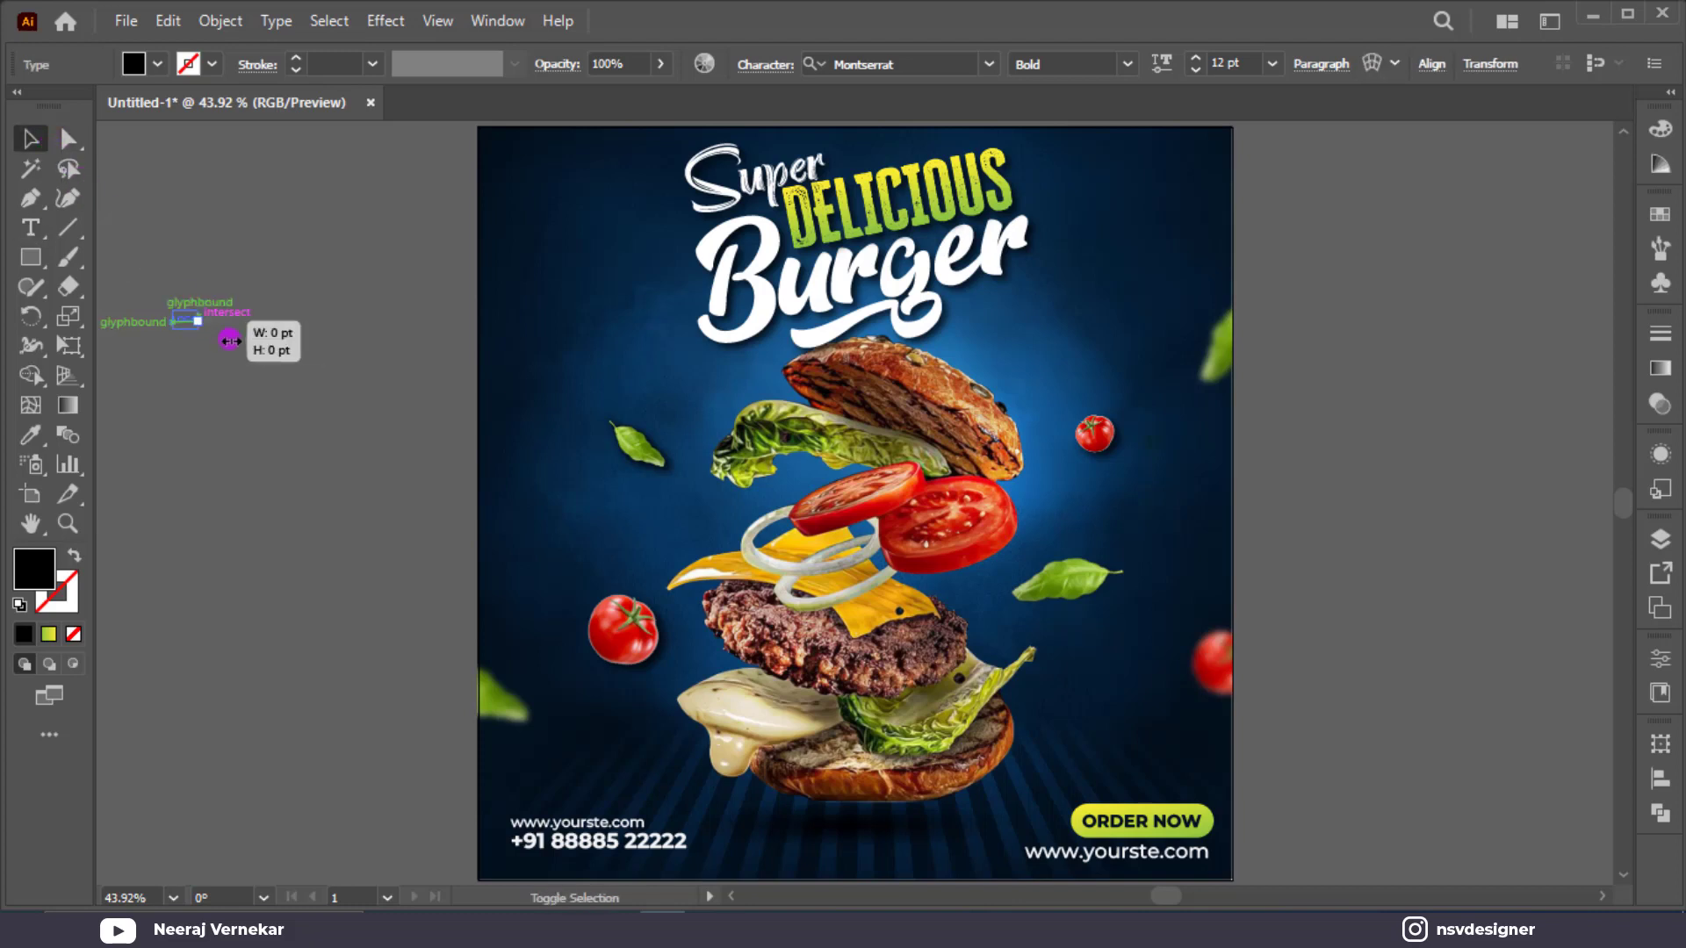
mouse_move(200, 324)
mouse_down()
mouse_move(238, 337)
mouse_move(323, 275)
mouse_move(559, 176)
mouse_up()
click(263, 347)
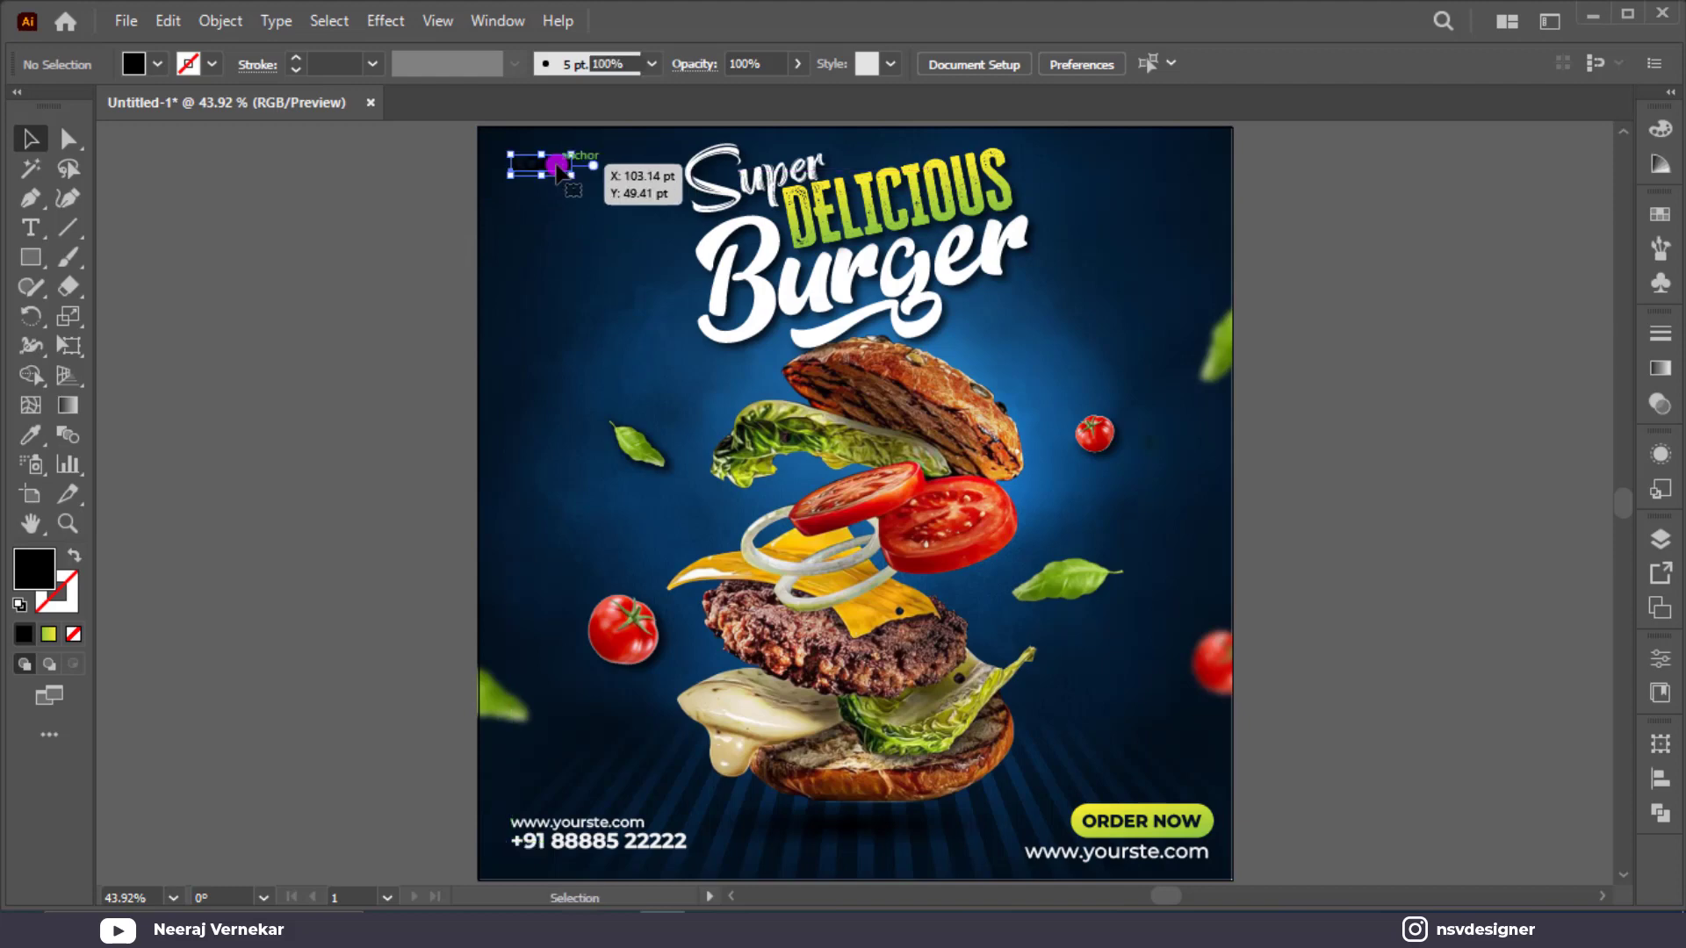
scroll(558, 175, up, 3)
scroll(594, 208, up, 2)
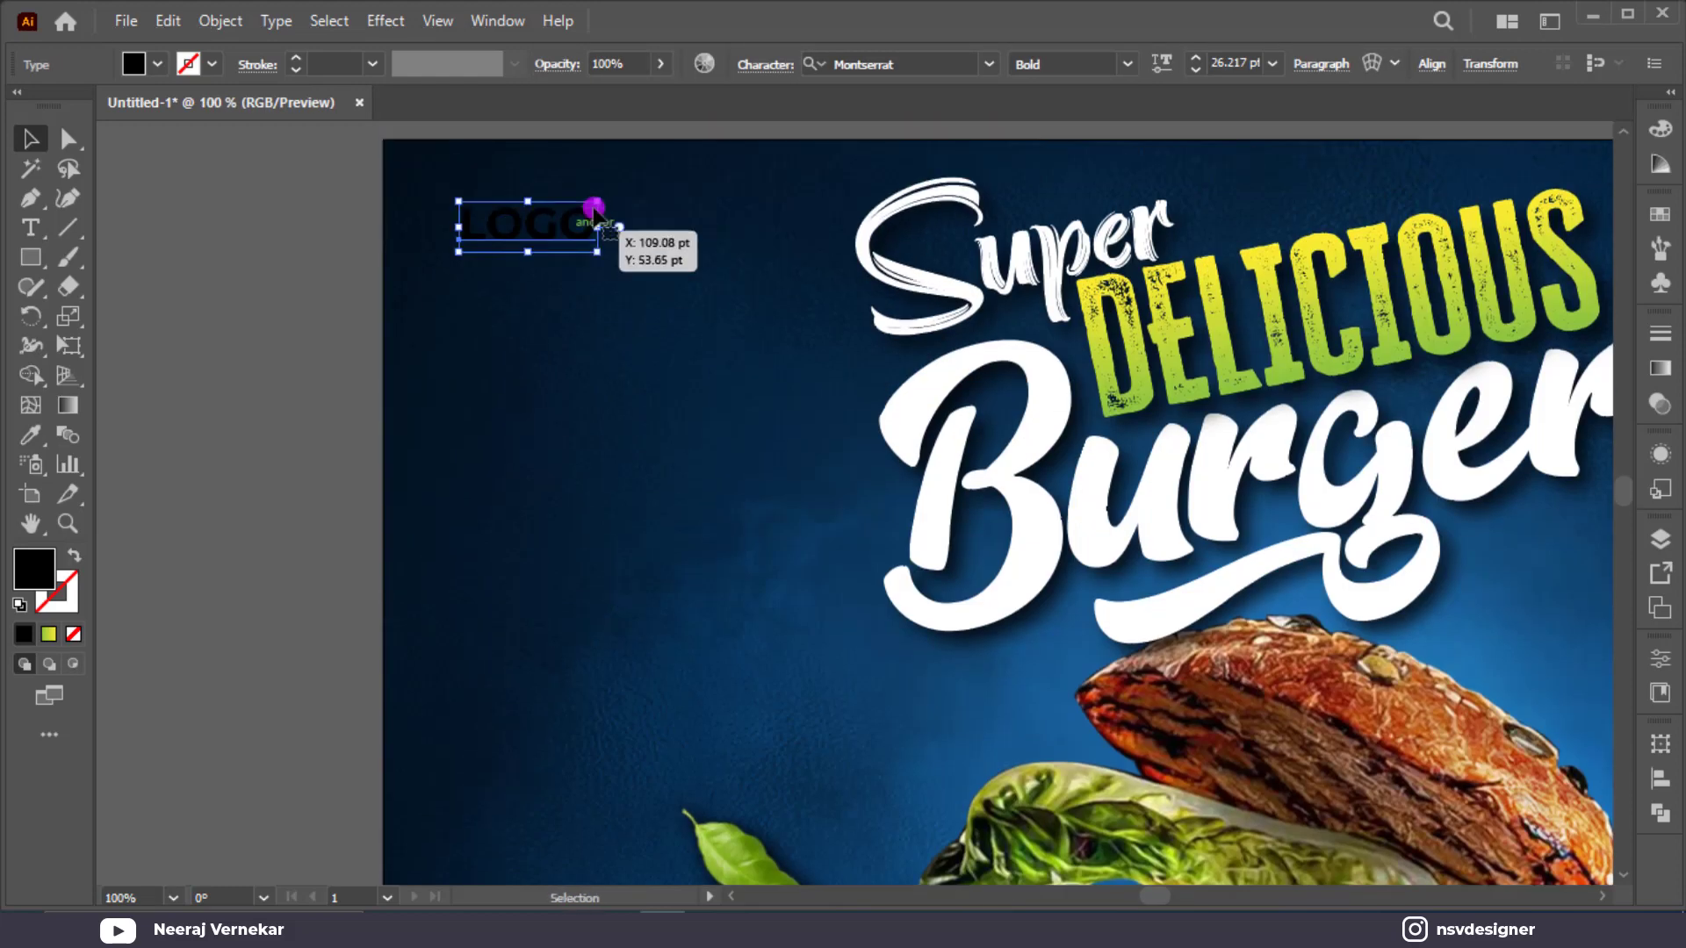
Step: Make the LOGO text white ExtraBold and slightly larger
click(157, 65)
click(51, 106)
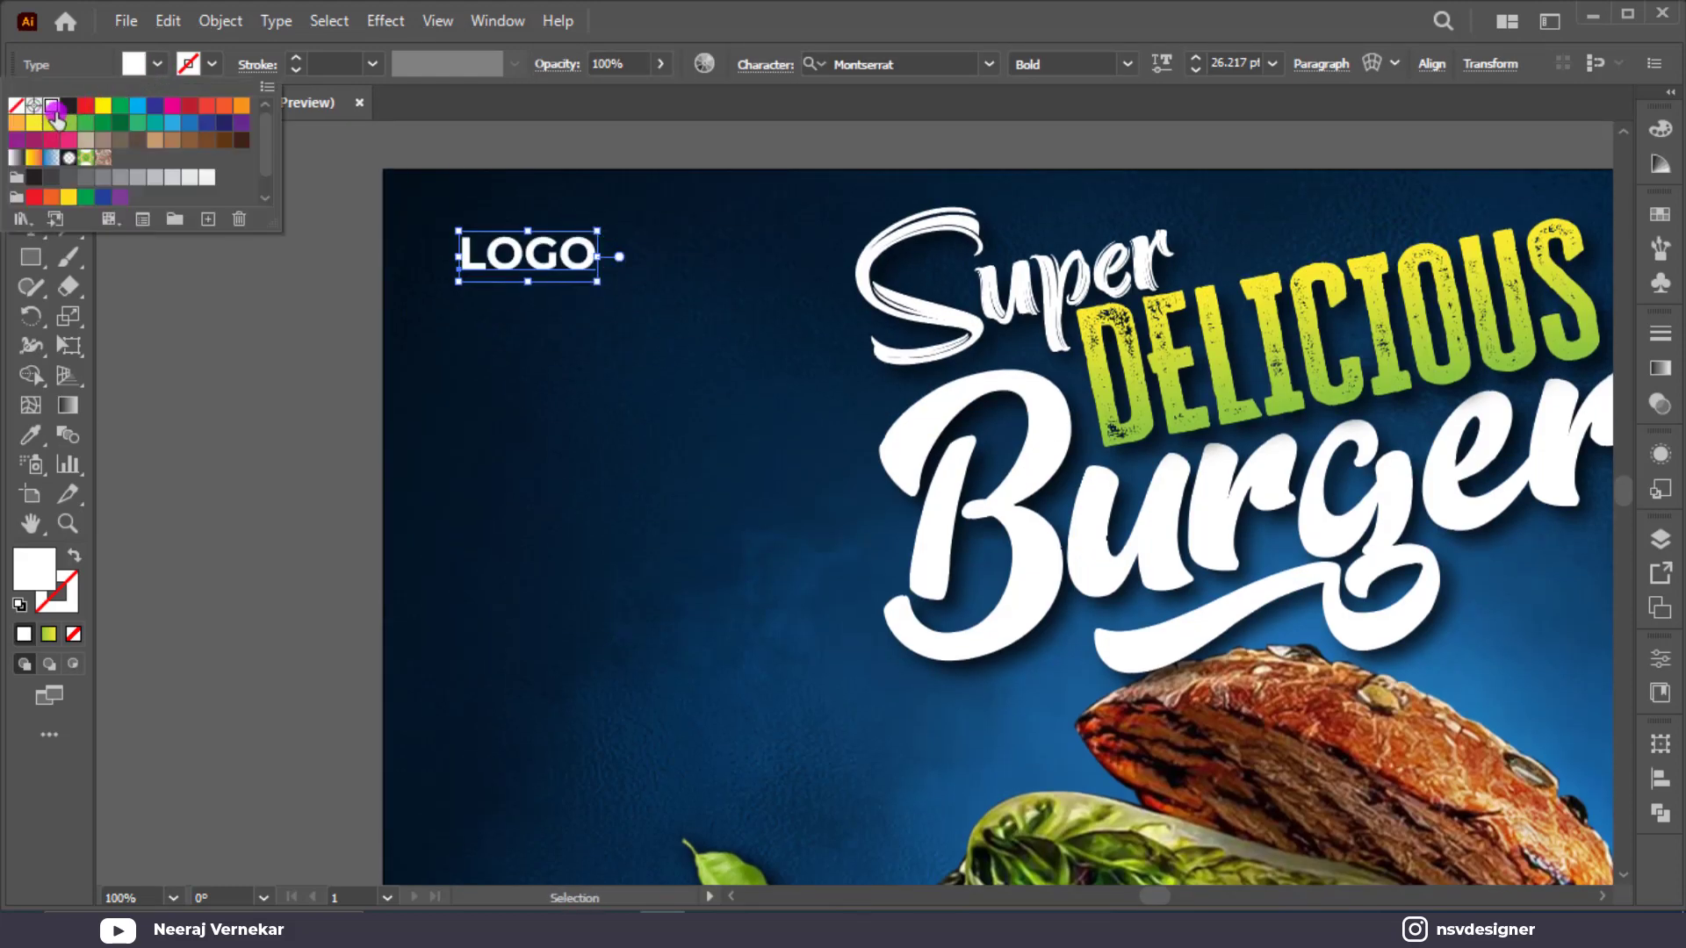
click(1127, 63)
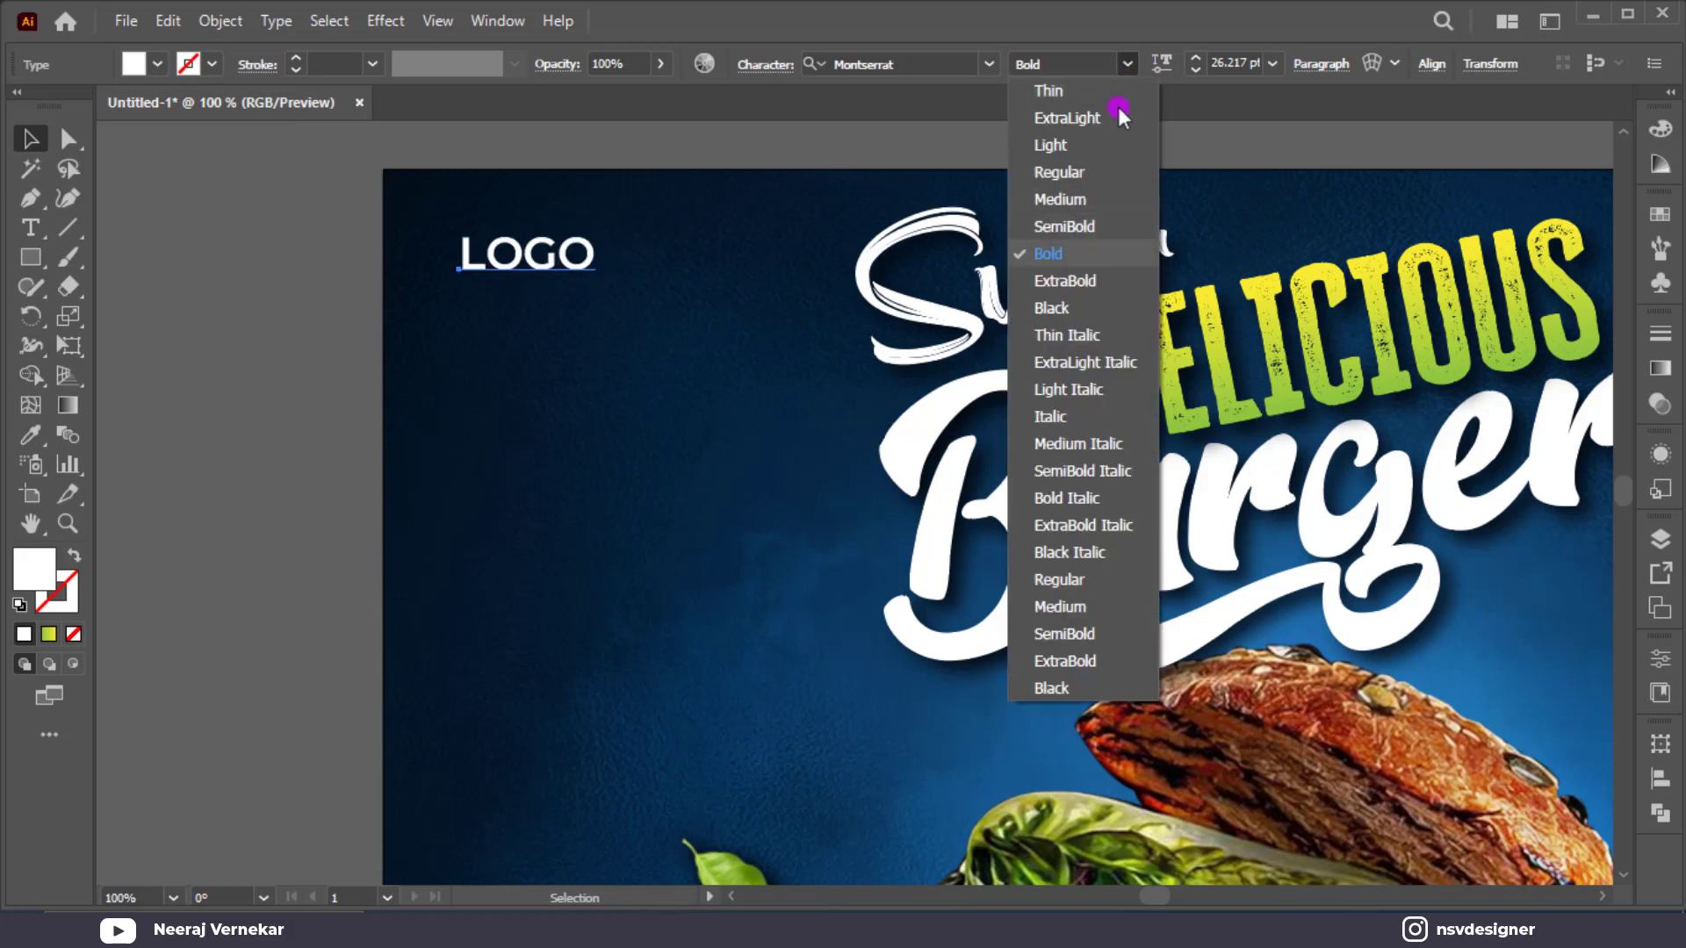
click(1089, 276)
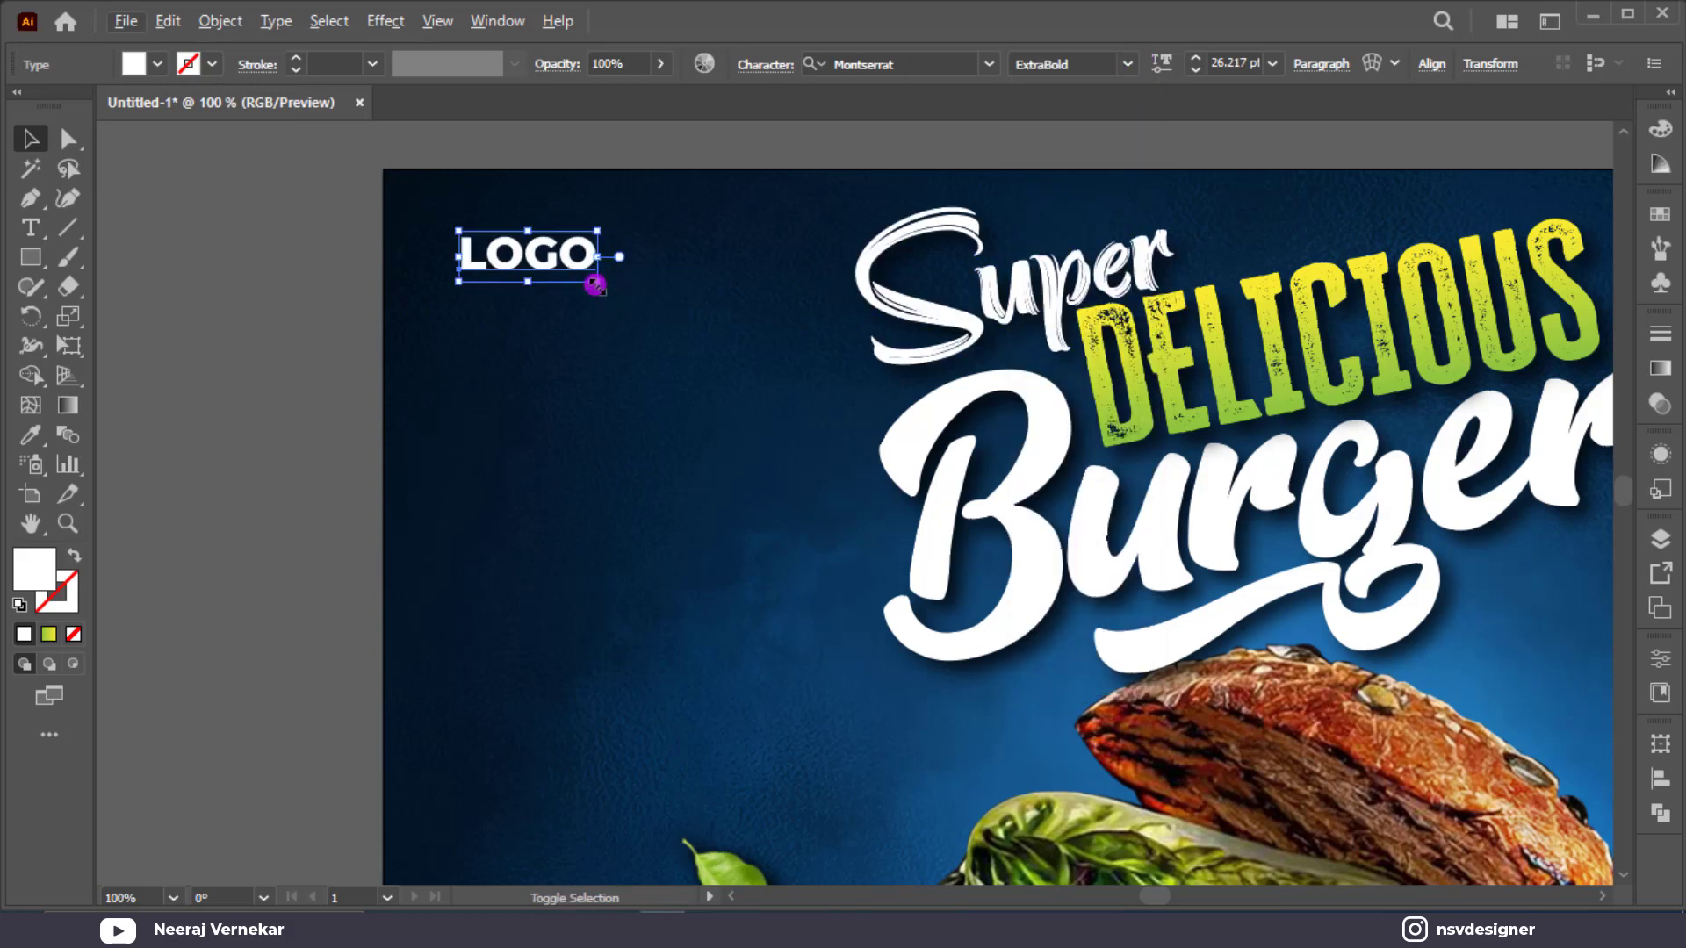
drag(596, 285, 547, 320)
click(546, 321)
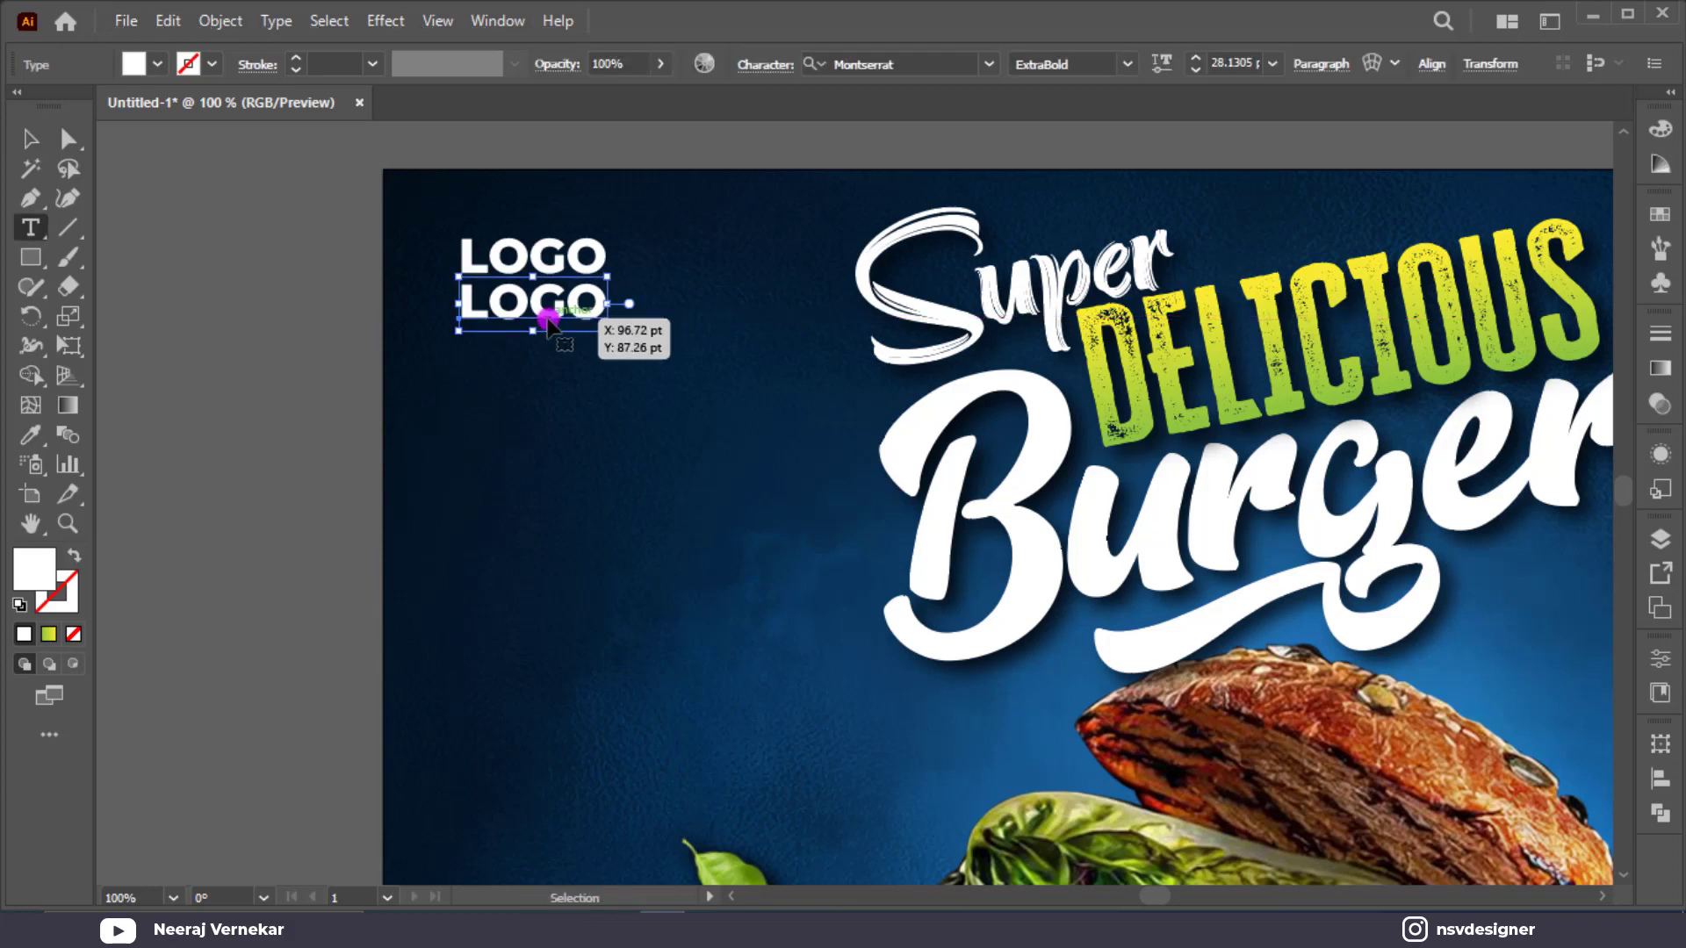
Step: Change the duplicated line to HERE and group it with LOGO
double_click(547, 319)
text(HERE)
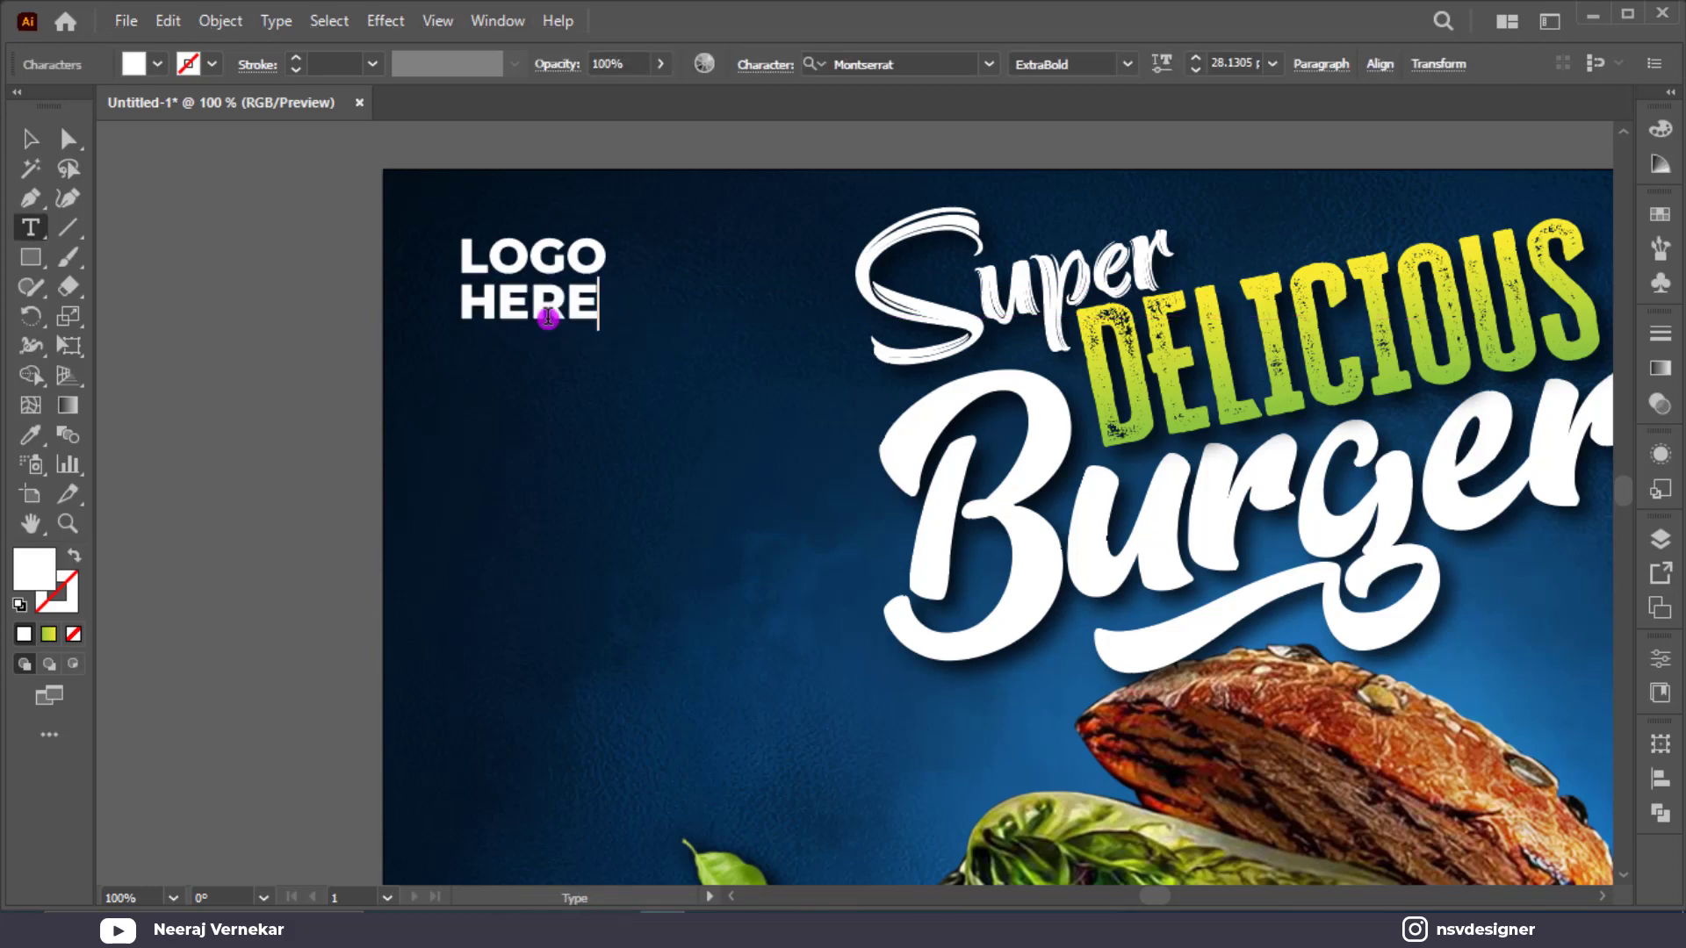
click(31, 139)
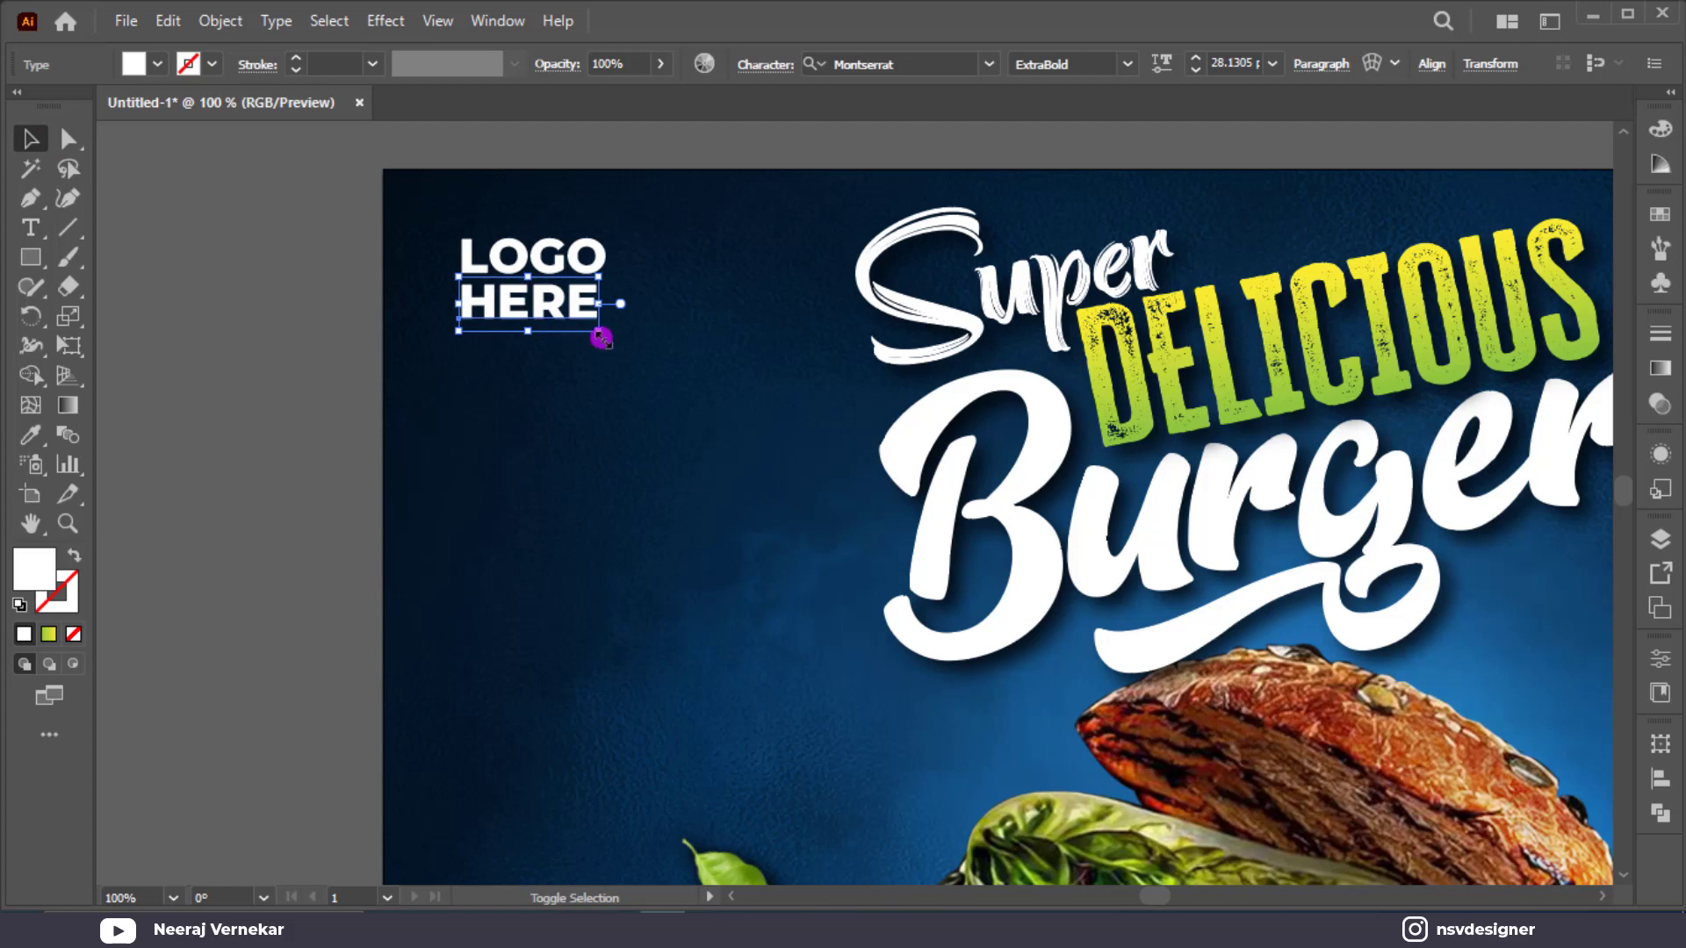
shift+click(619, 264)
key(ctrl+g)
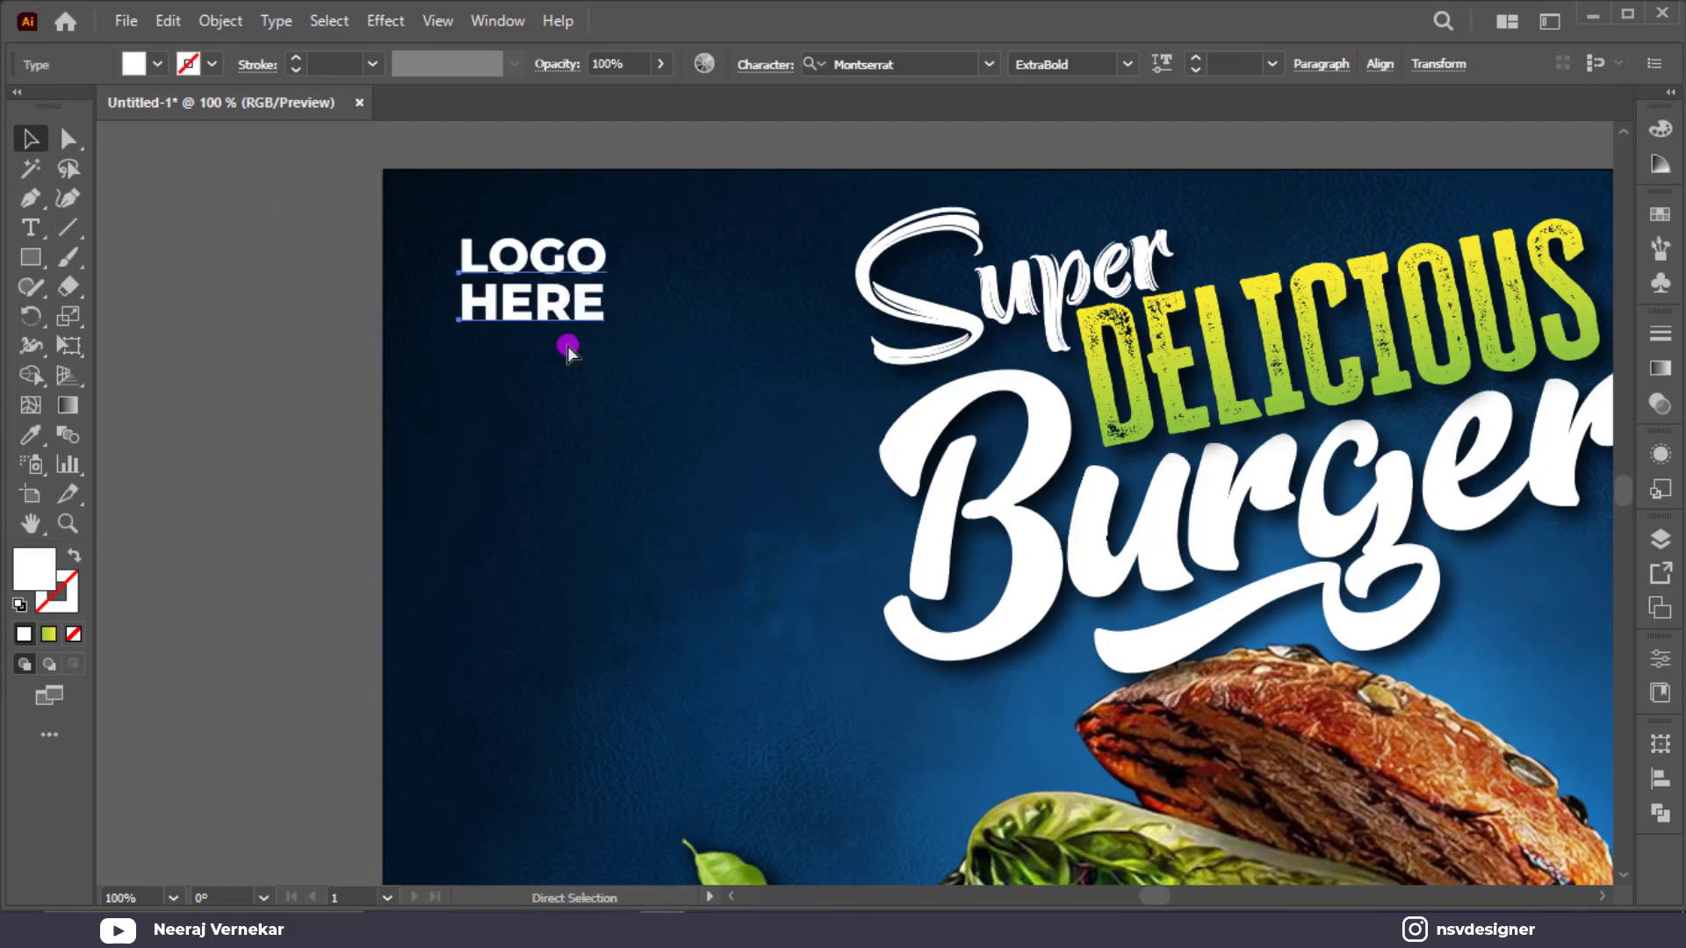
key(ctrl+0)
click(435, 379)
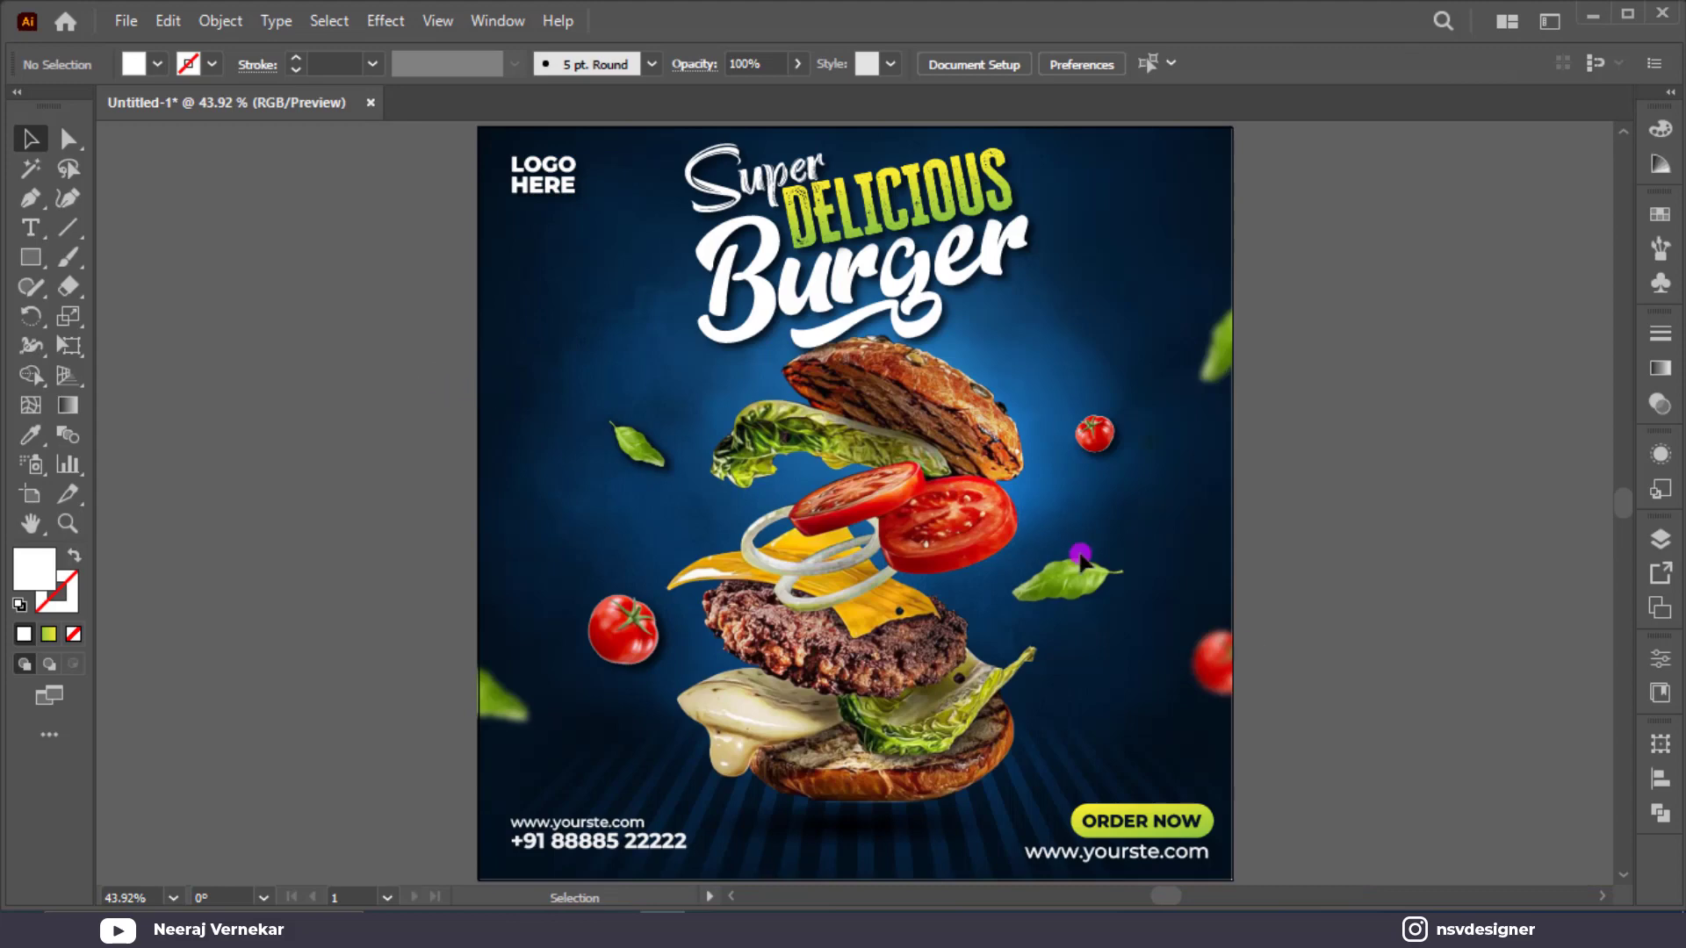
Step: Draw a looping Pencil curve above ORDER NOW, redoing the first attempt
scroll(1263, 599, down, 3)
scroll(1262, 599, up, 2)
scroll(1263, 598, up, 2)
scroll(1262, 599, up, 1)
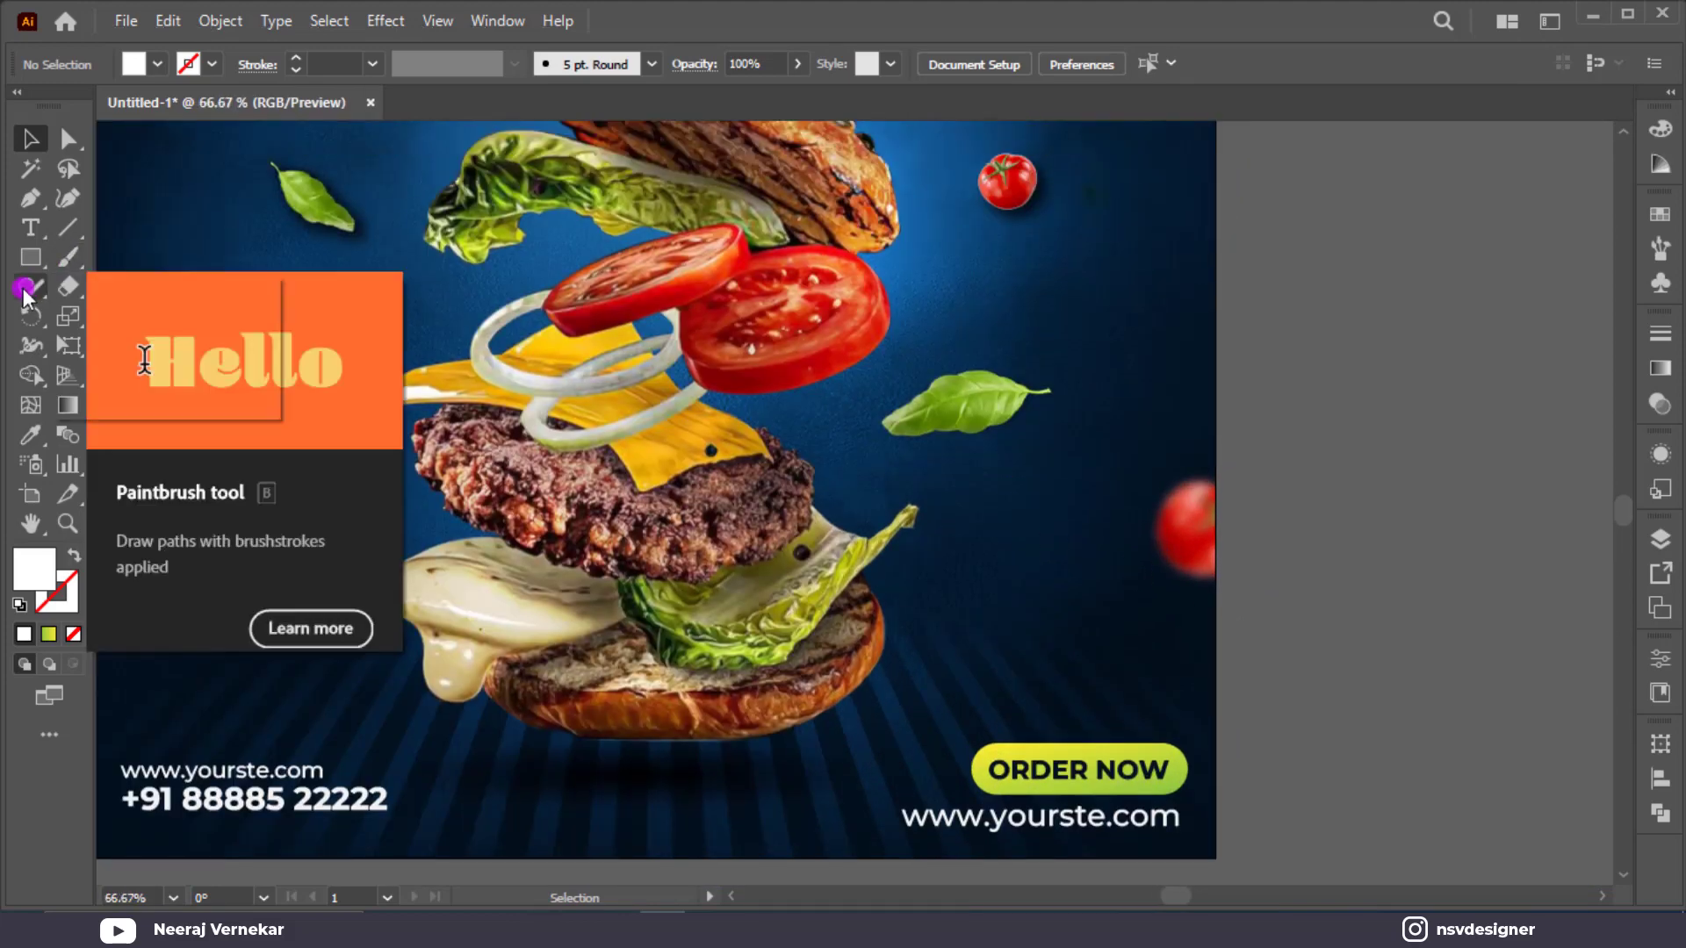
drag(31, 286, 102, 316)
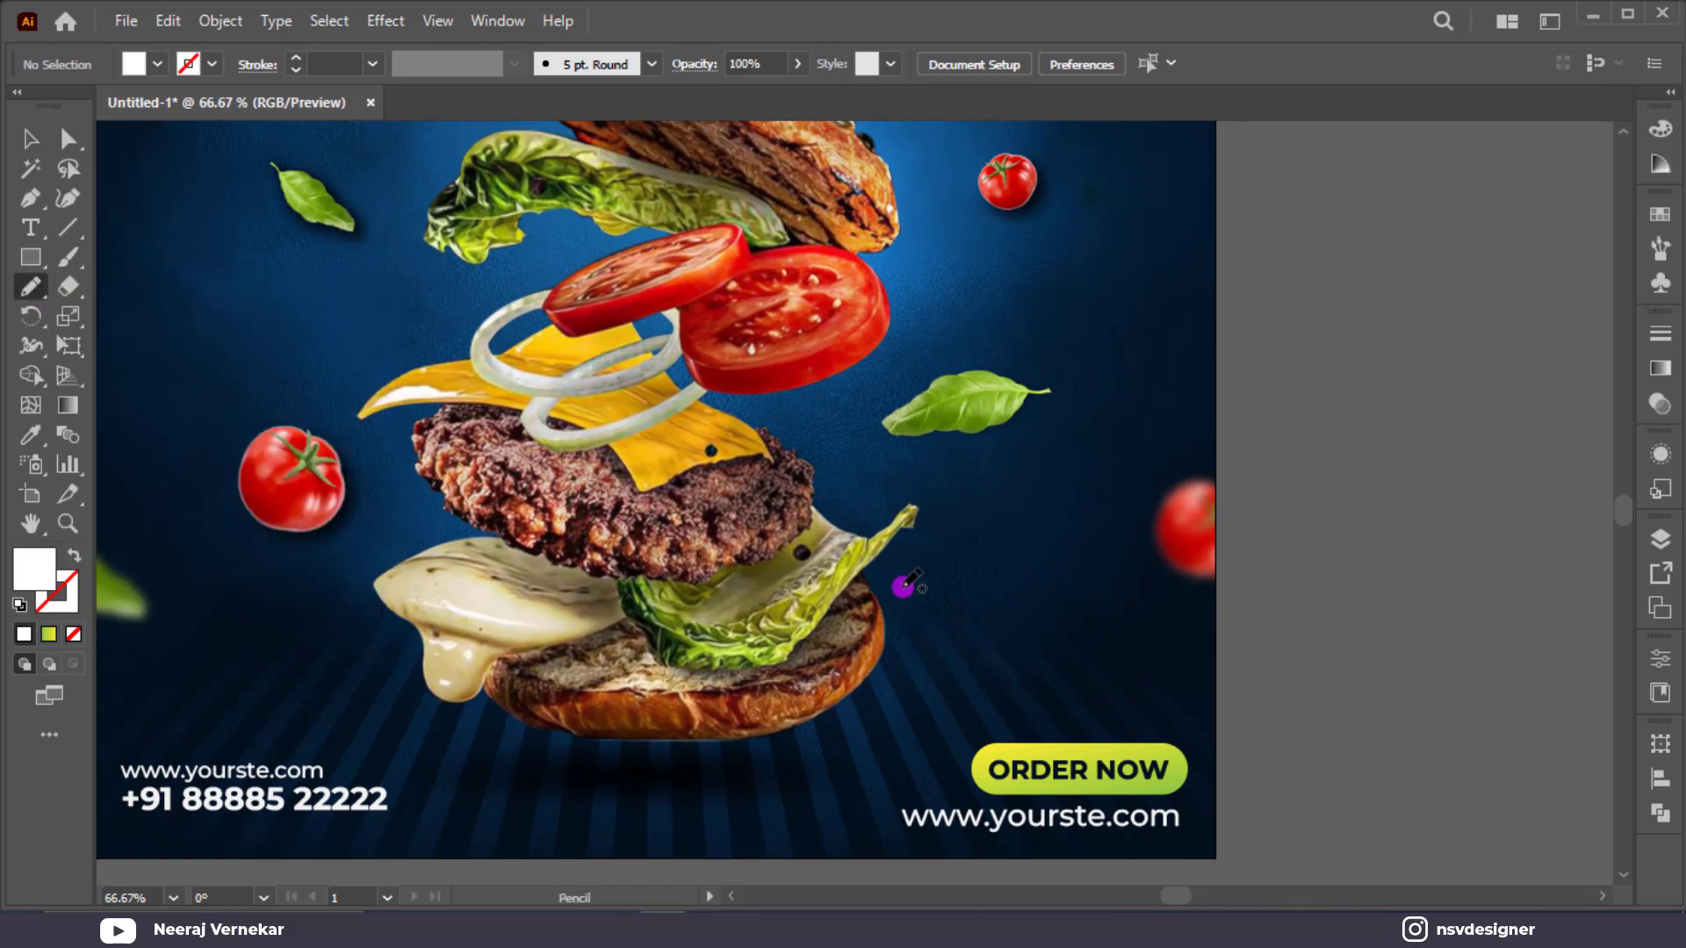
mouse_move(924, 595)
mouse_down()
mouse_move(1009, 662)
mouse_move(997, 676)
mouse_up()
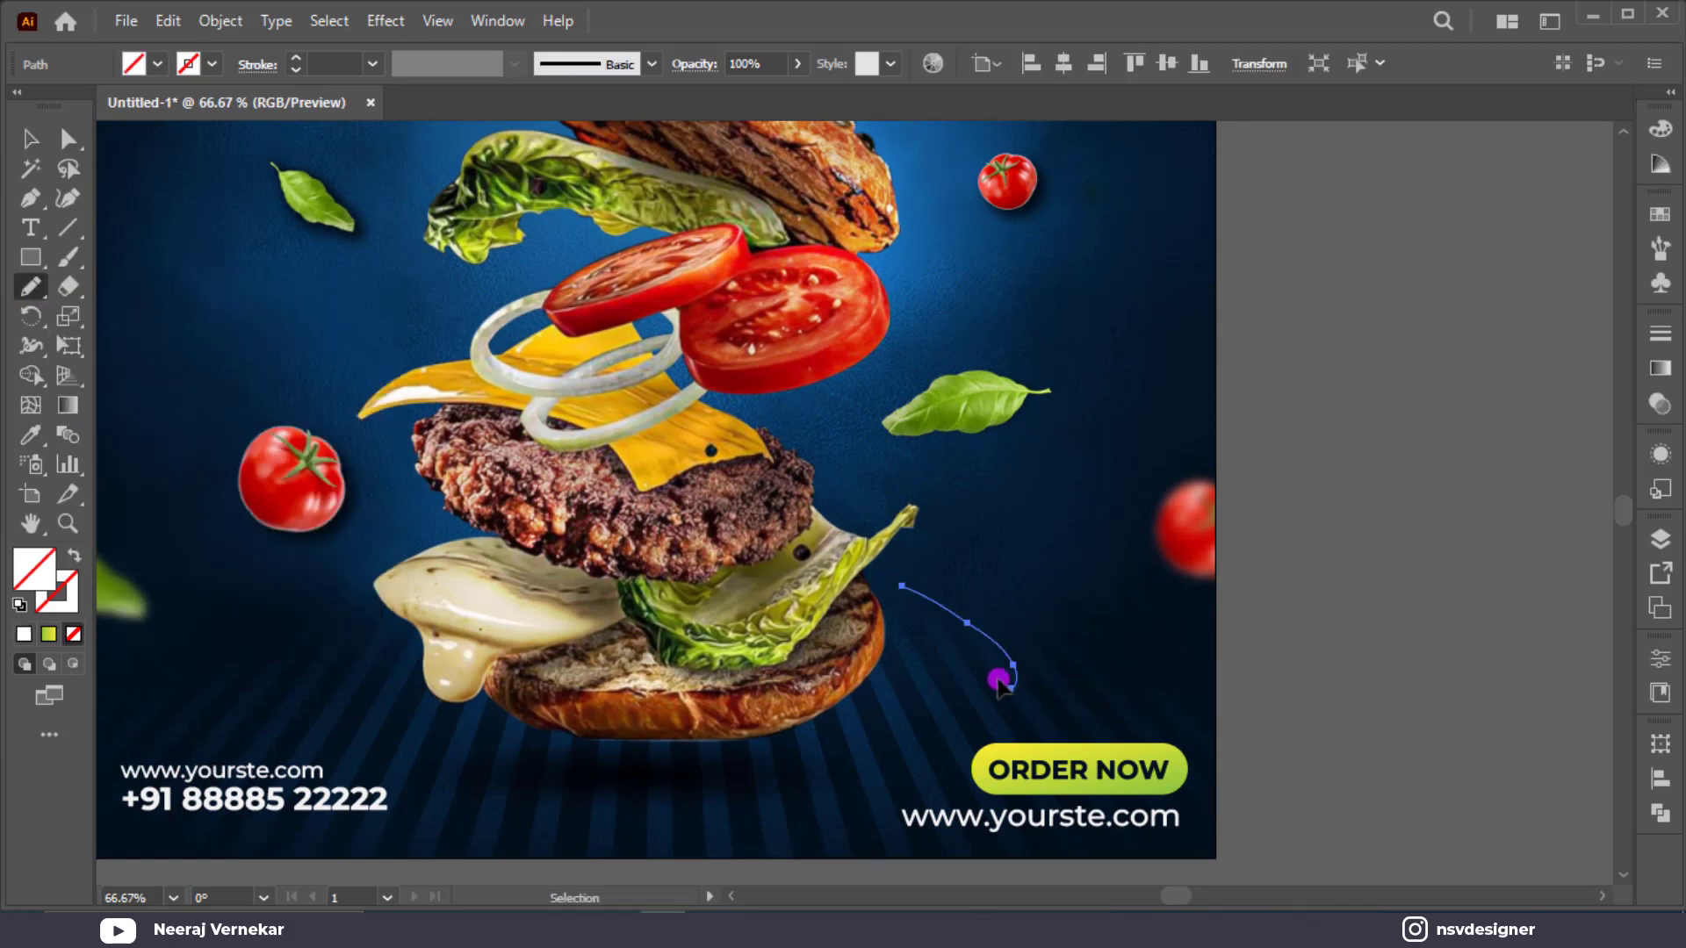
key(ctrl+z)
mouse_move(892, 594)
mouse_down()
mouse_move(1014, 624)
mouse_move(971, 670)
mouse_move(1001, 647)
mouse_move(1067, 678)
mouse_move(1075, 715)
mouse_up()
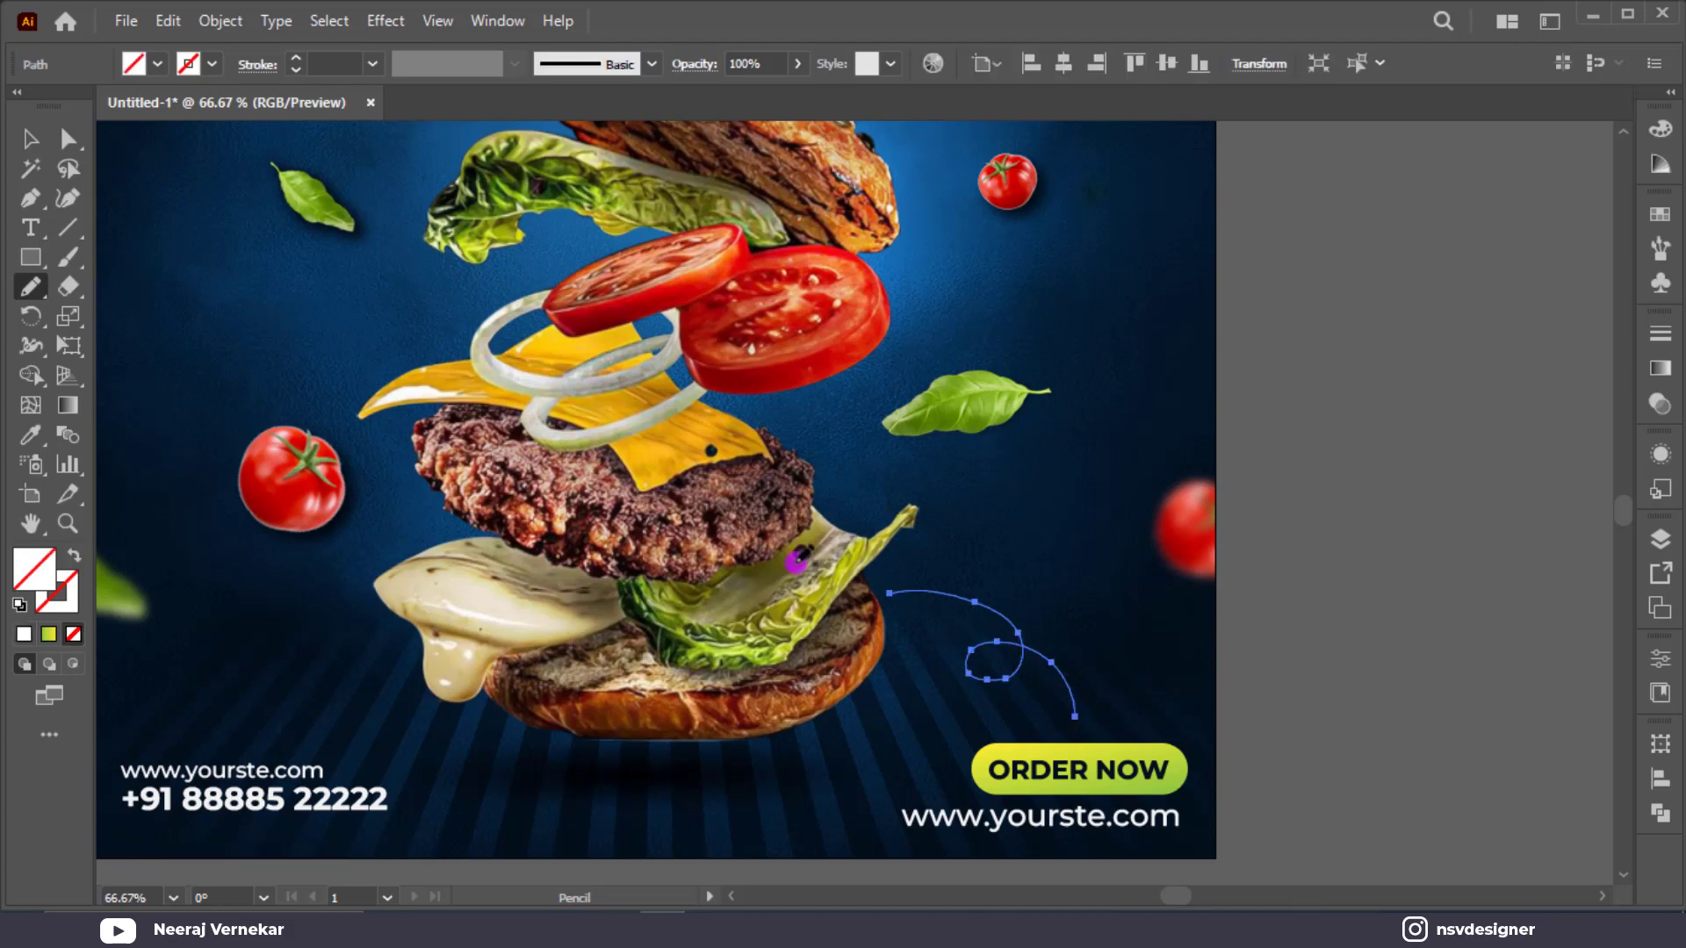
click(31, 139)
Step: Give the curve a white 4 pt stroke with a tapered width profile
click(143, 72)
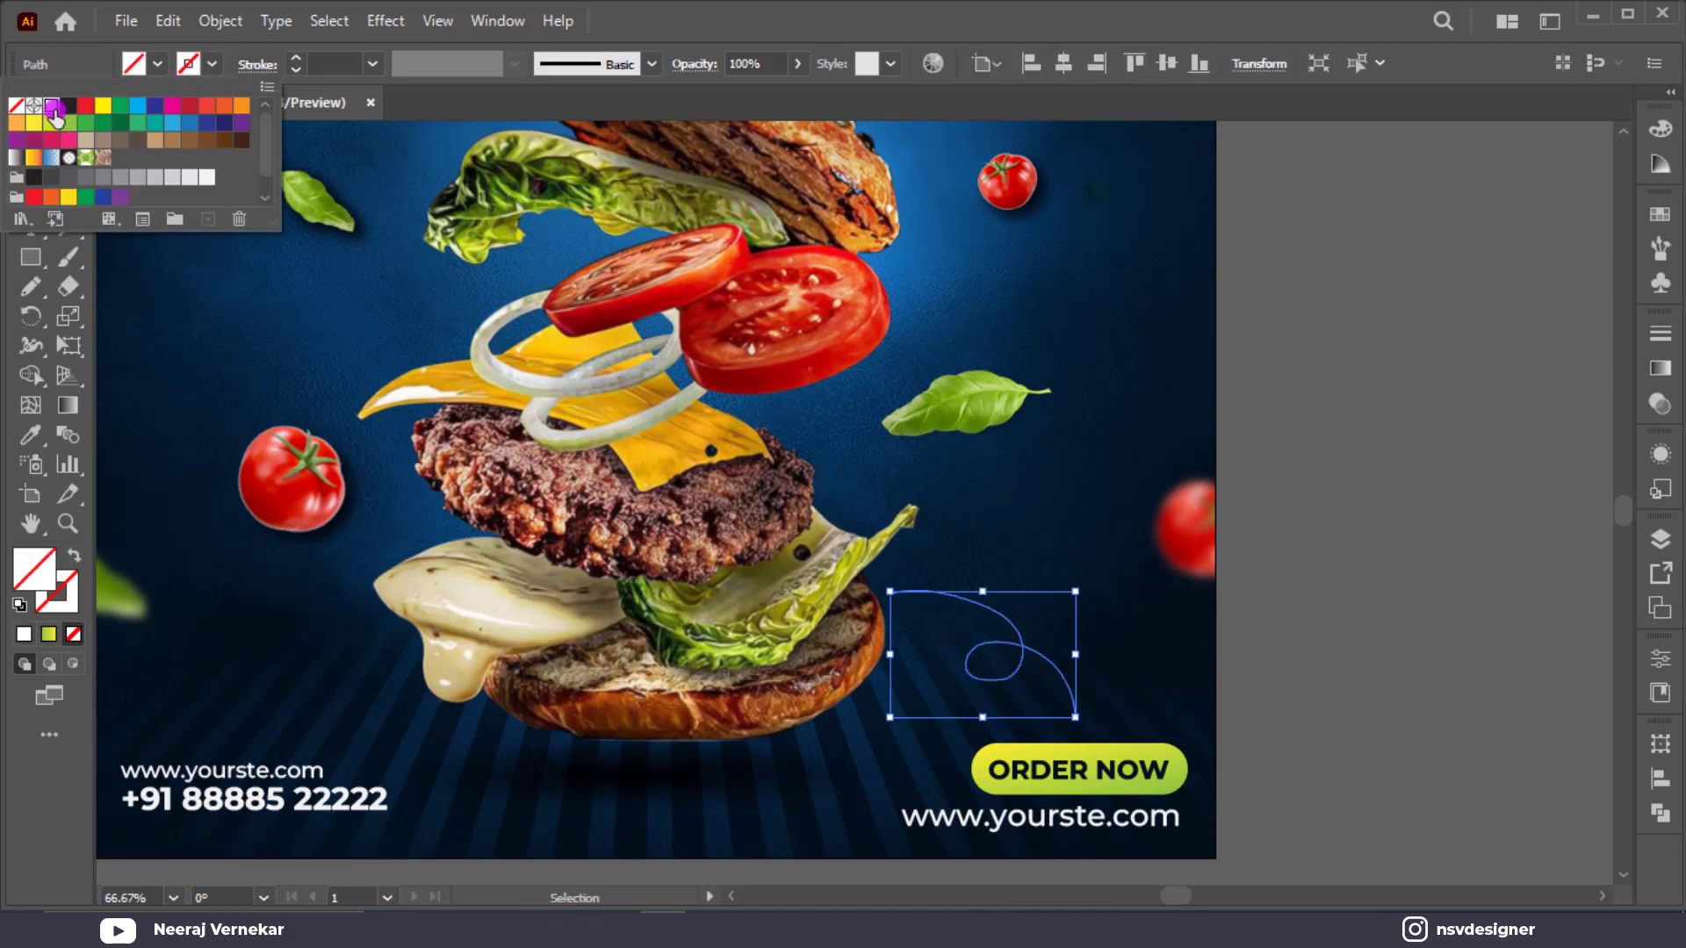
click(52, 106)
click(430, 64)
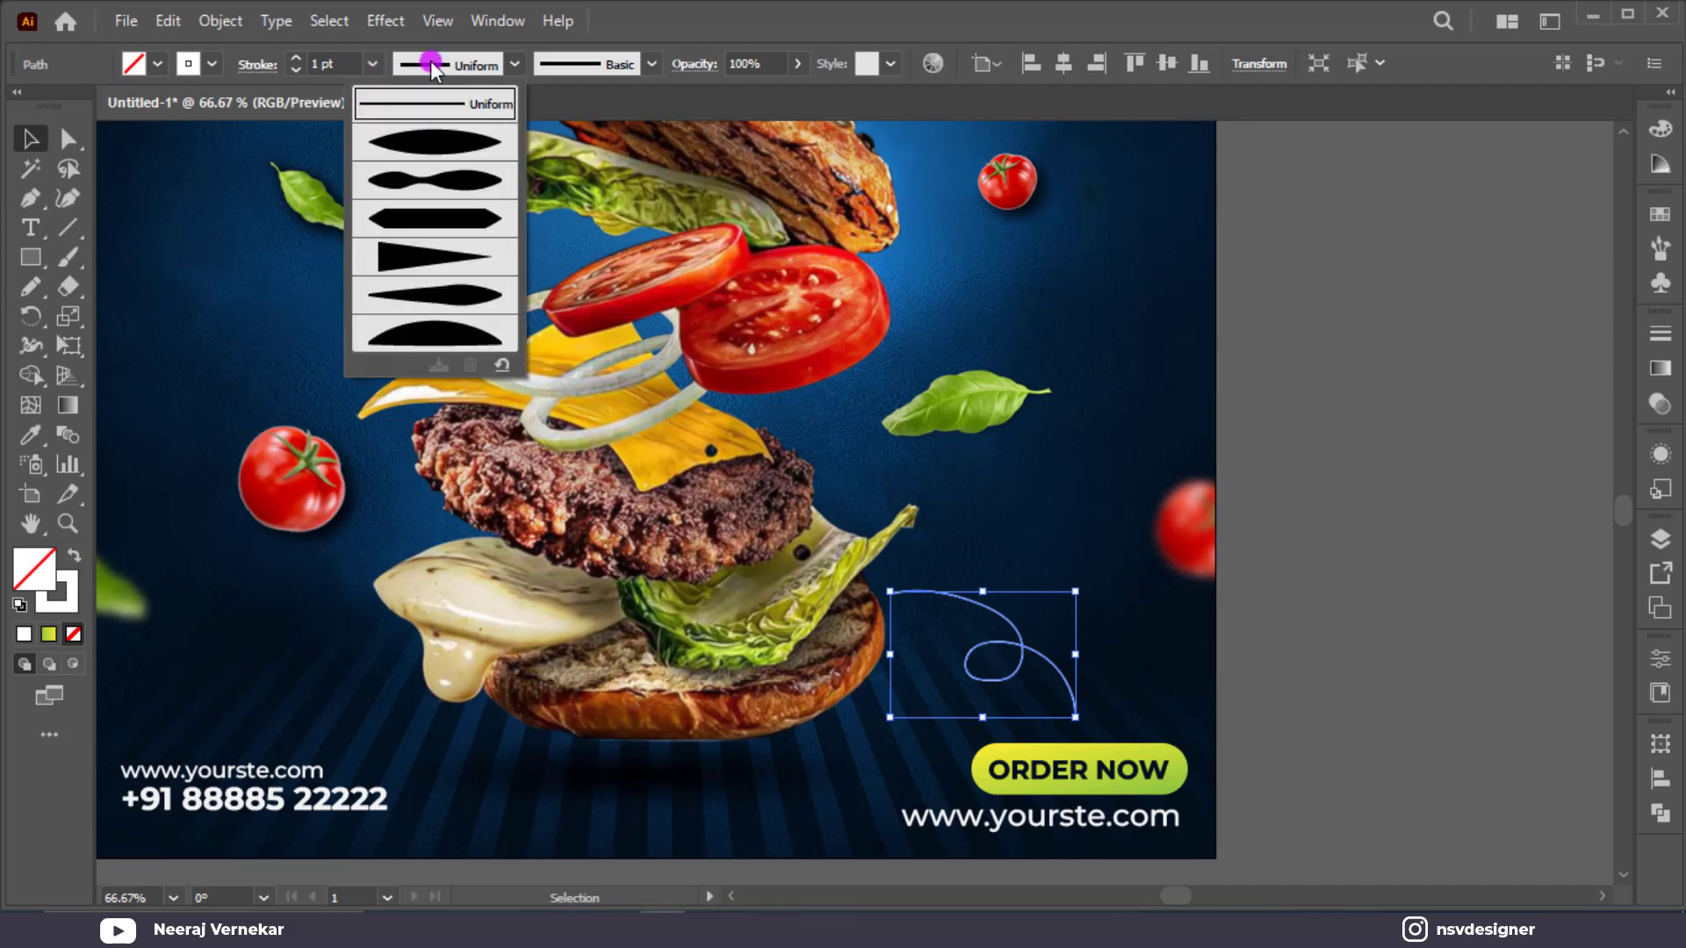
click(467, 288)
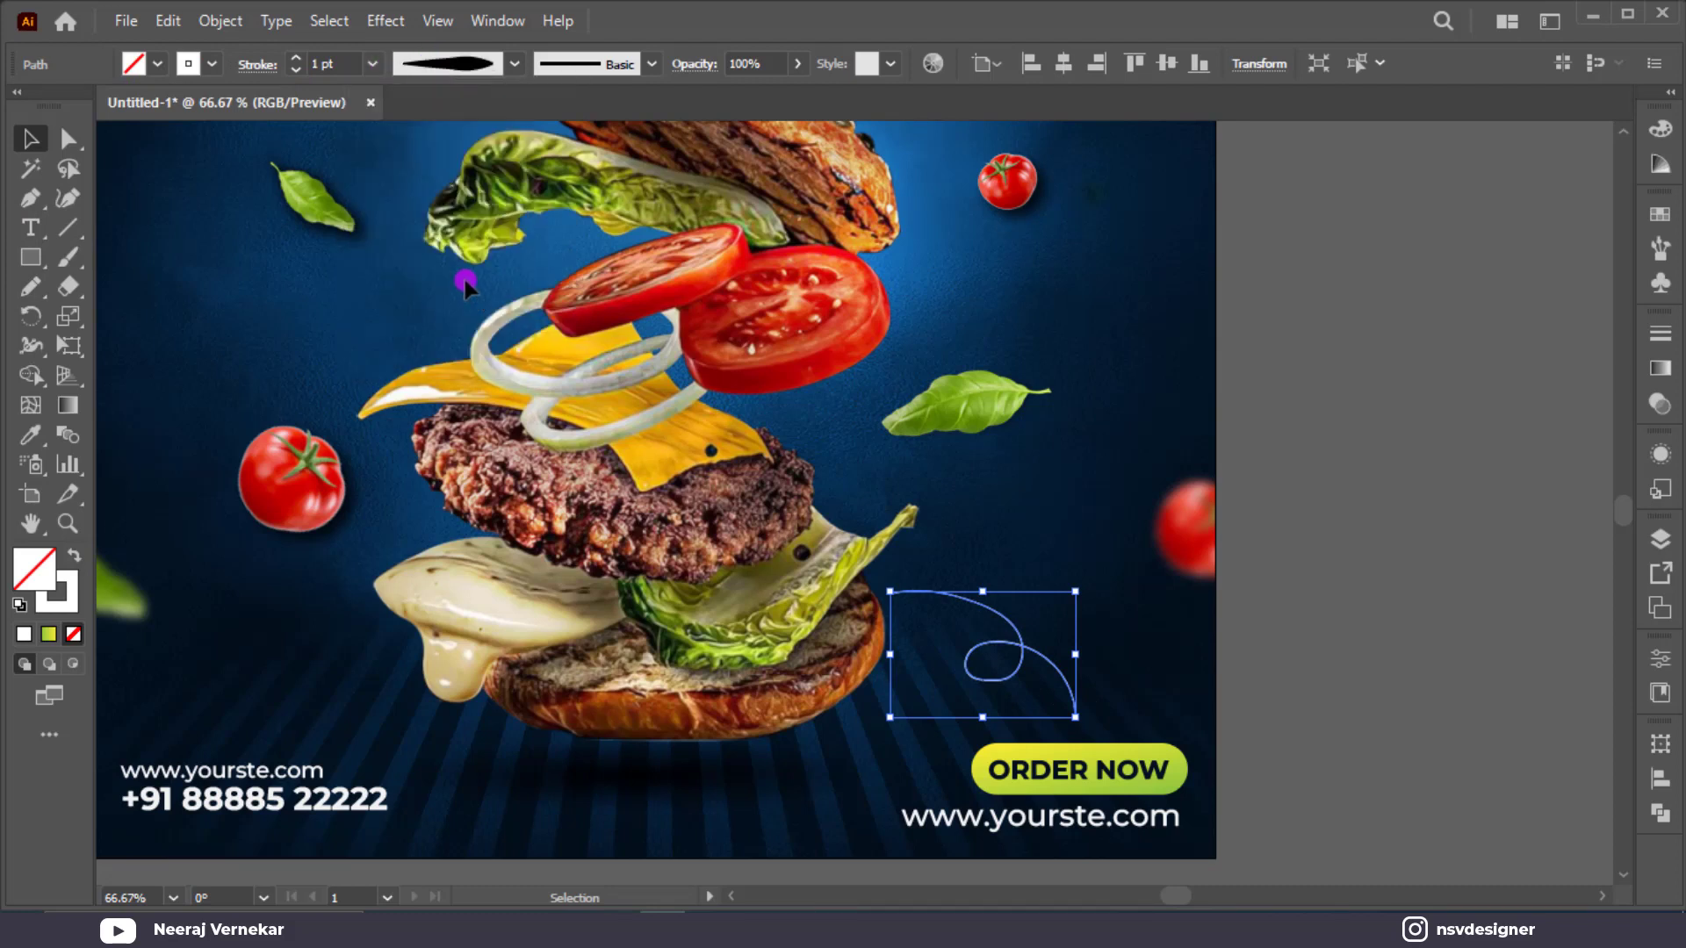
click(342, 62)
key(Up)
key(Up)
key(Up)
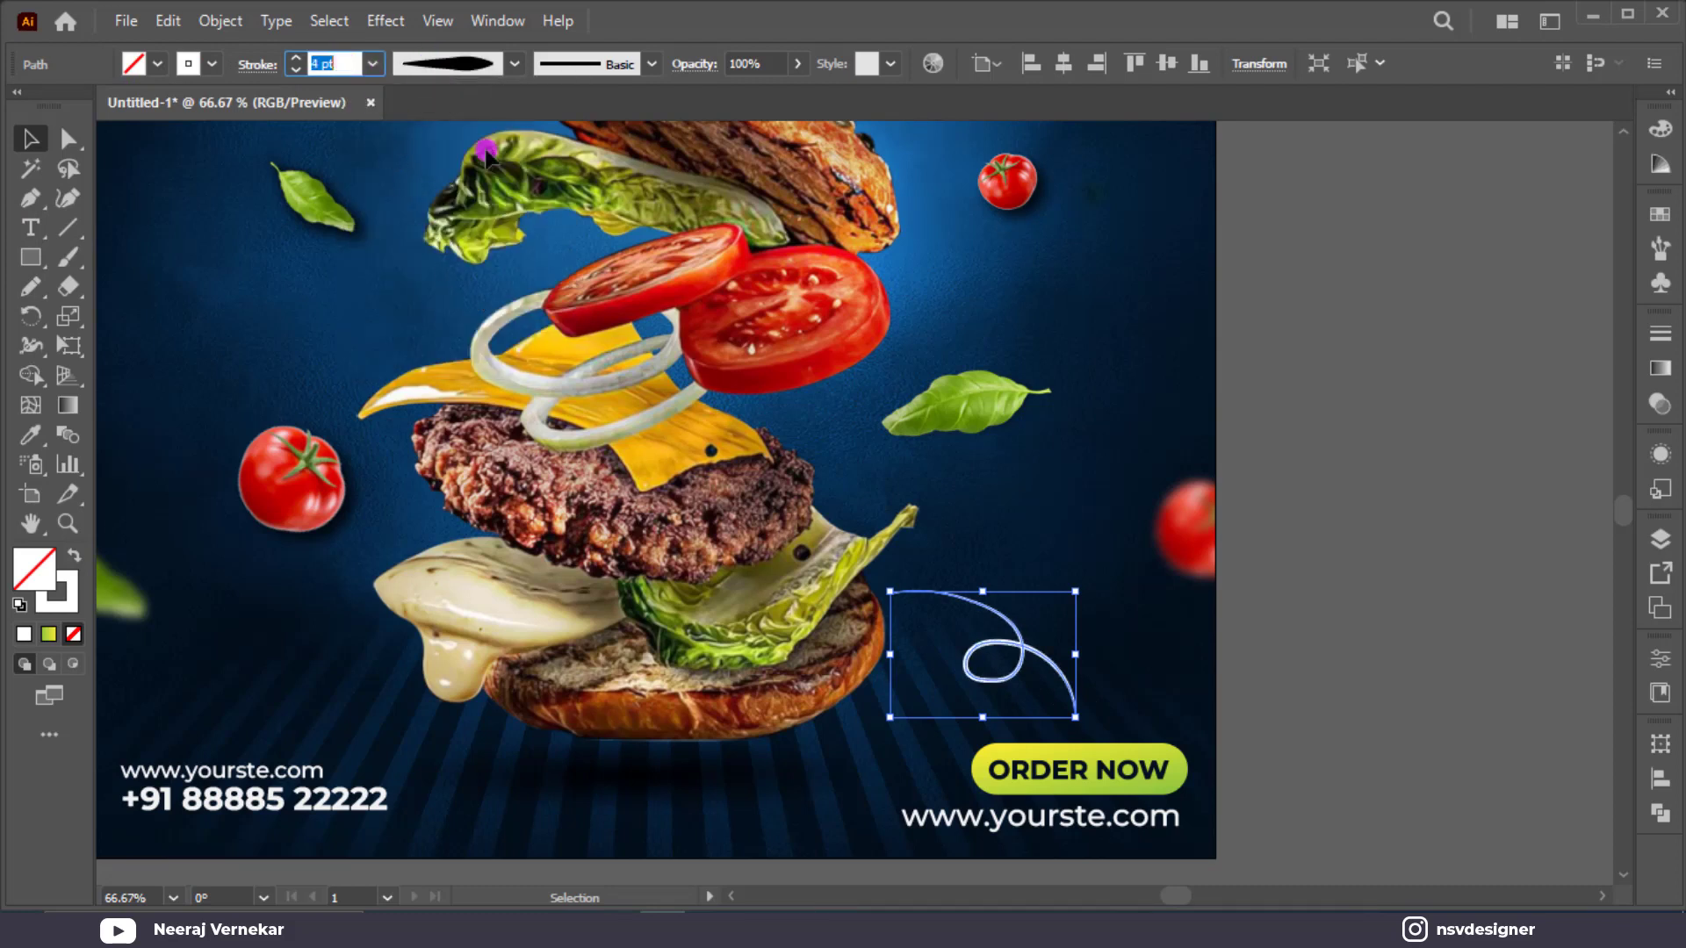
click(1221, 609)
key(ctrl+1)
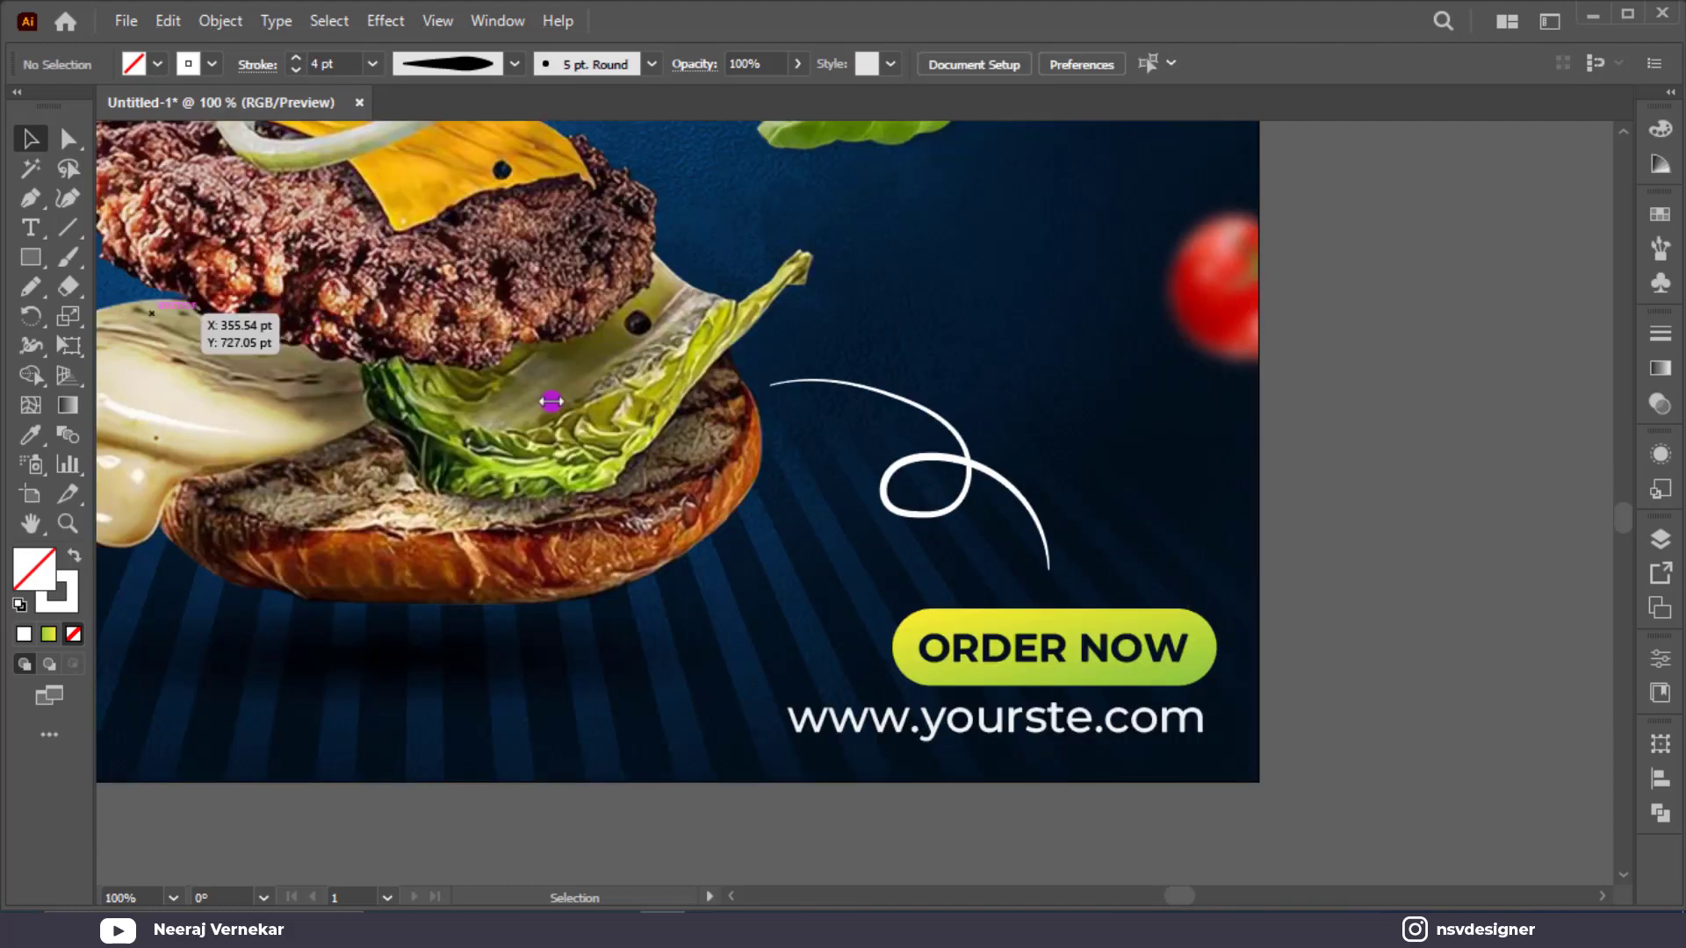
Step: Draw a small three-point star as a solid white triangle above the curve's end
drag(35, 252, 148, 373)
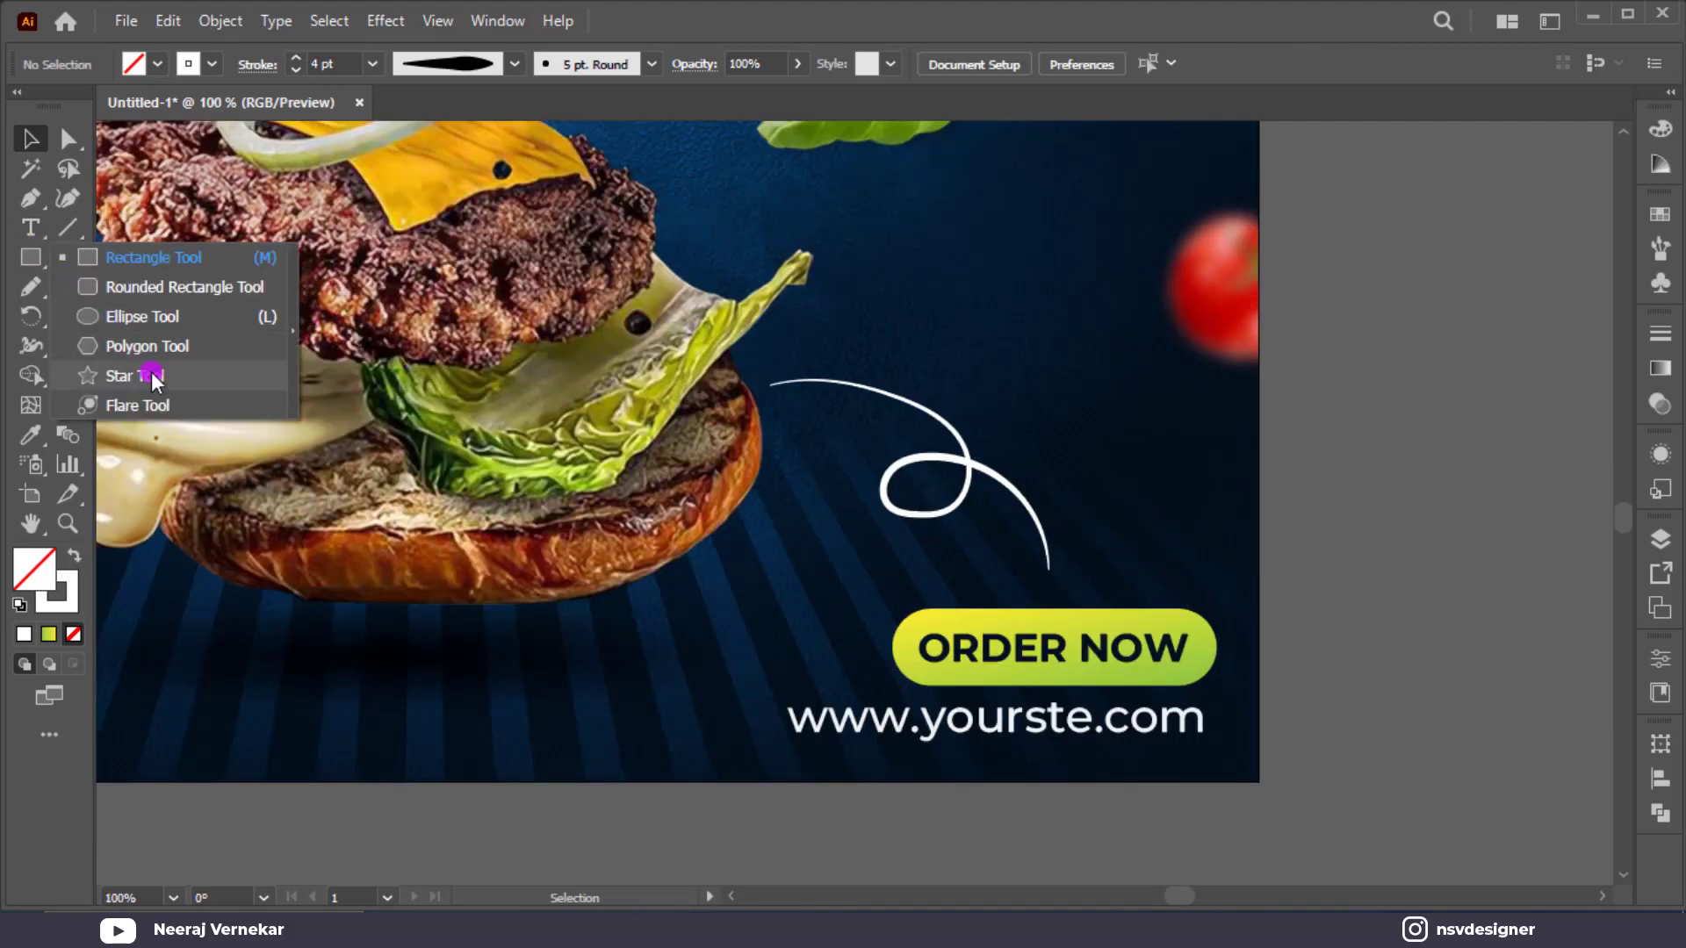
drag(947, 386, 966, 401)
key(Down)
key(Down)
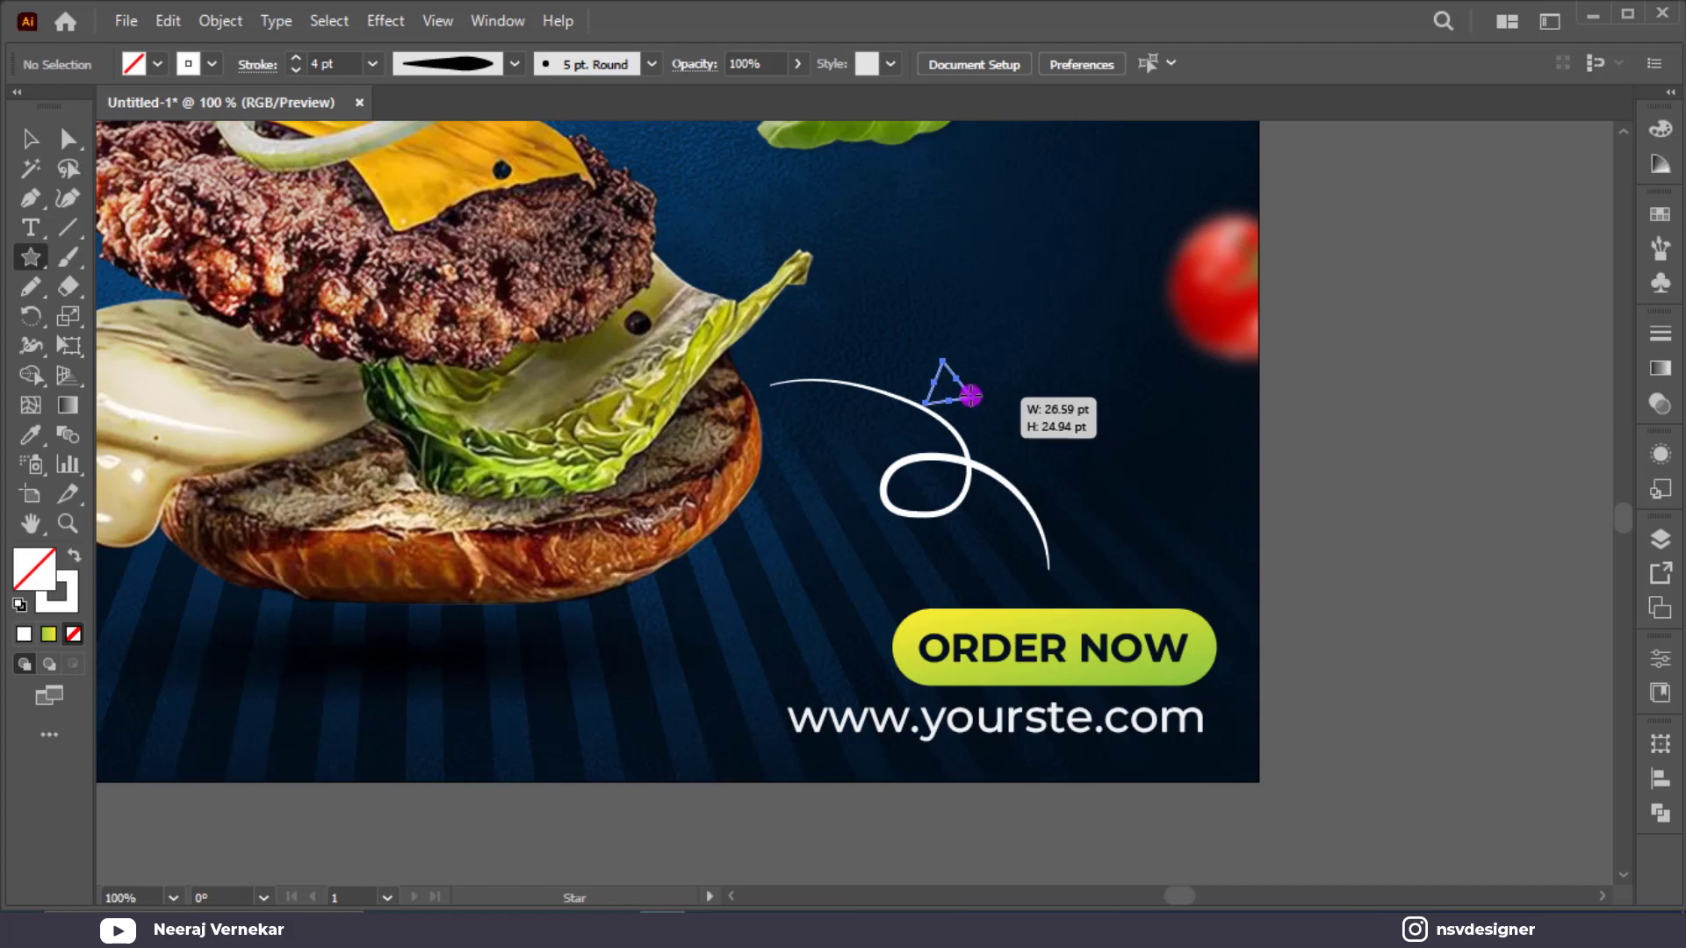
drag(966, 401, 955, 407)
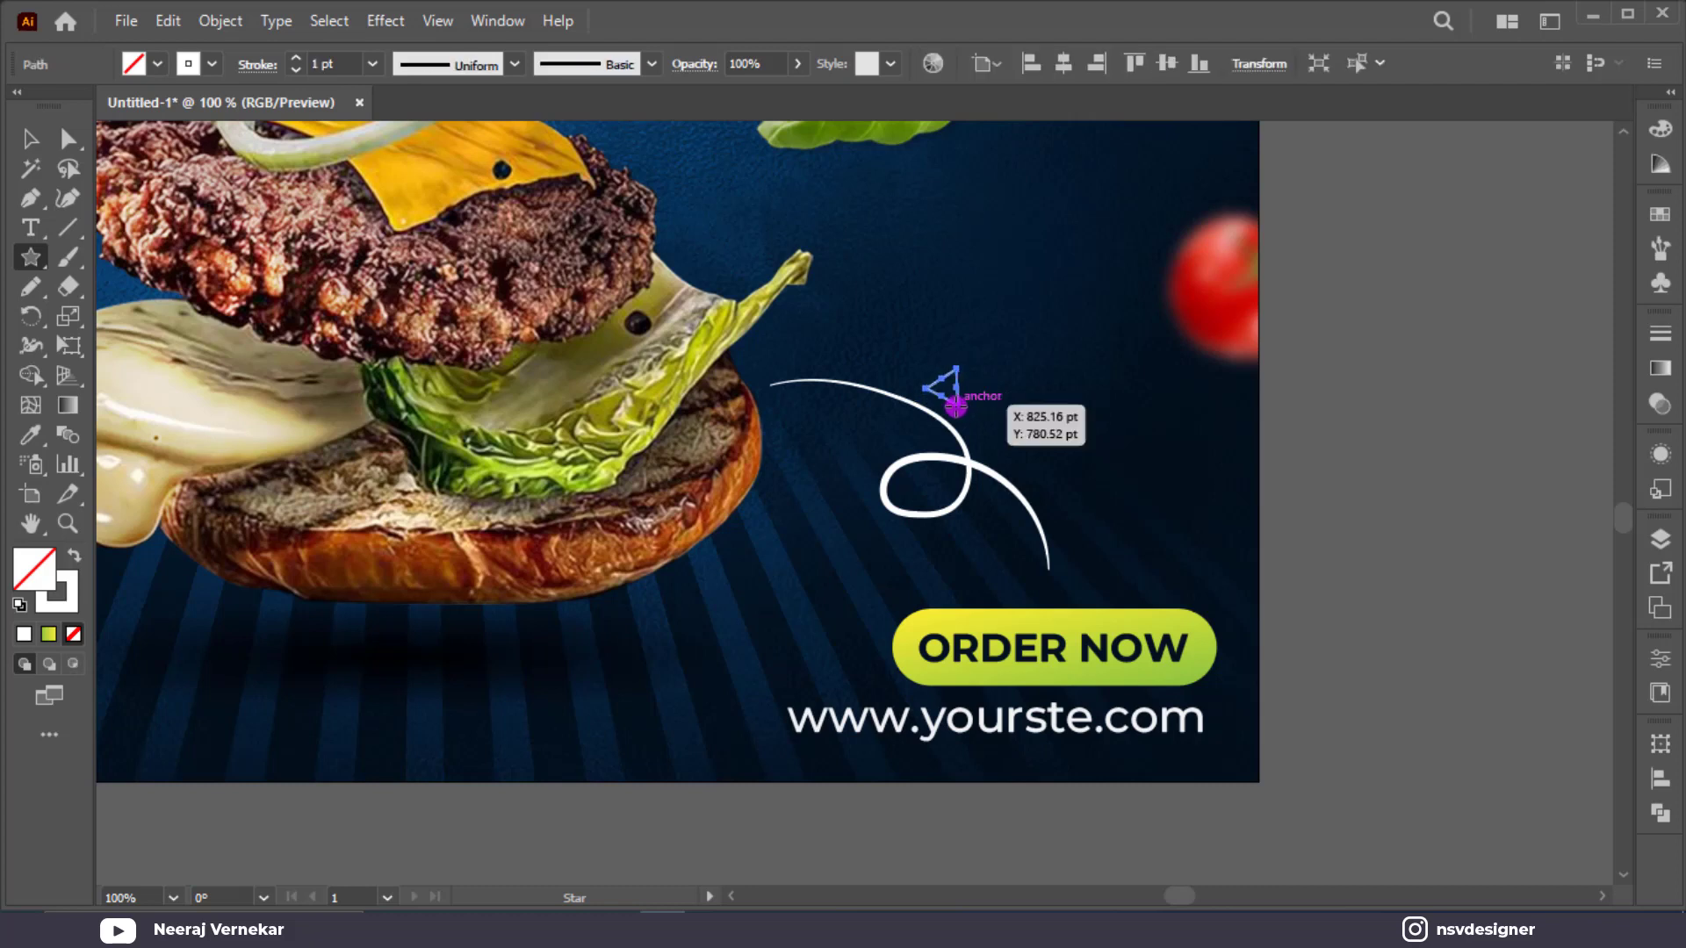
key(shift+x)
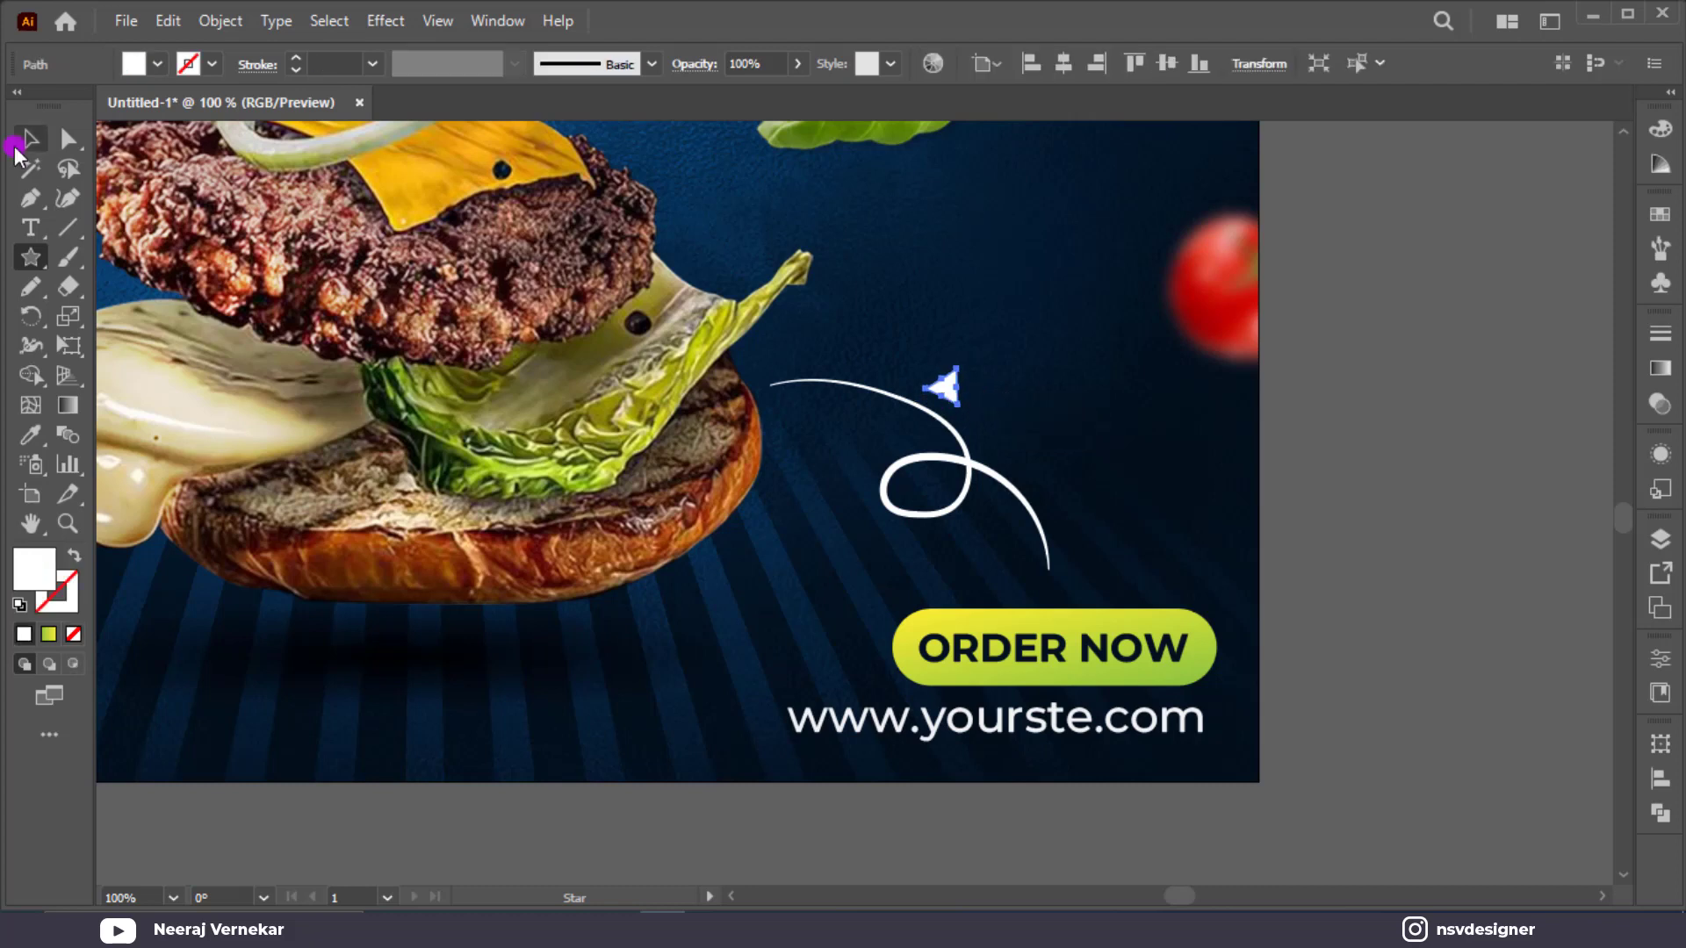
click(30, 138)
click(1069, 204)
Step: Move and rotate the triangle onto the curve's end, pointing down at ORDER NOW
scroll(1069, 204, down, 1)
drag(941, 328, 1049, 498)
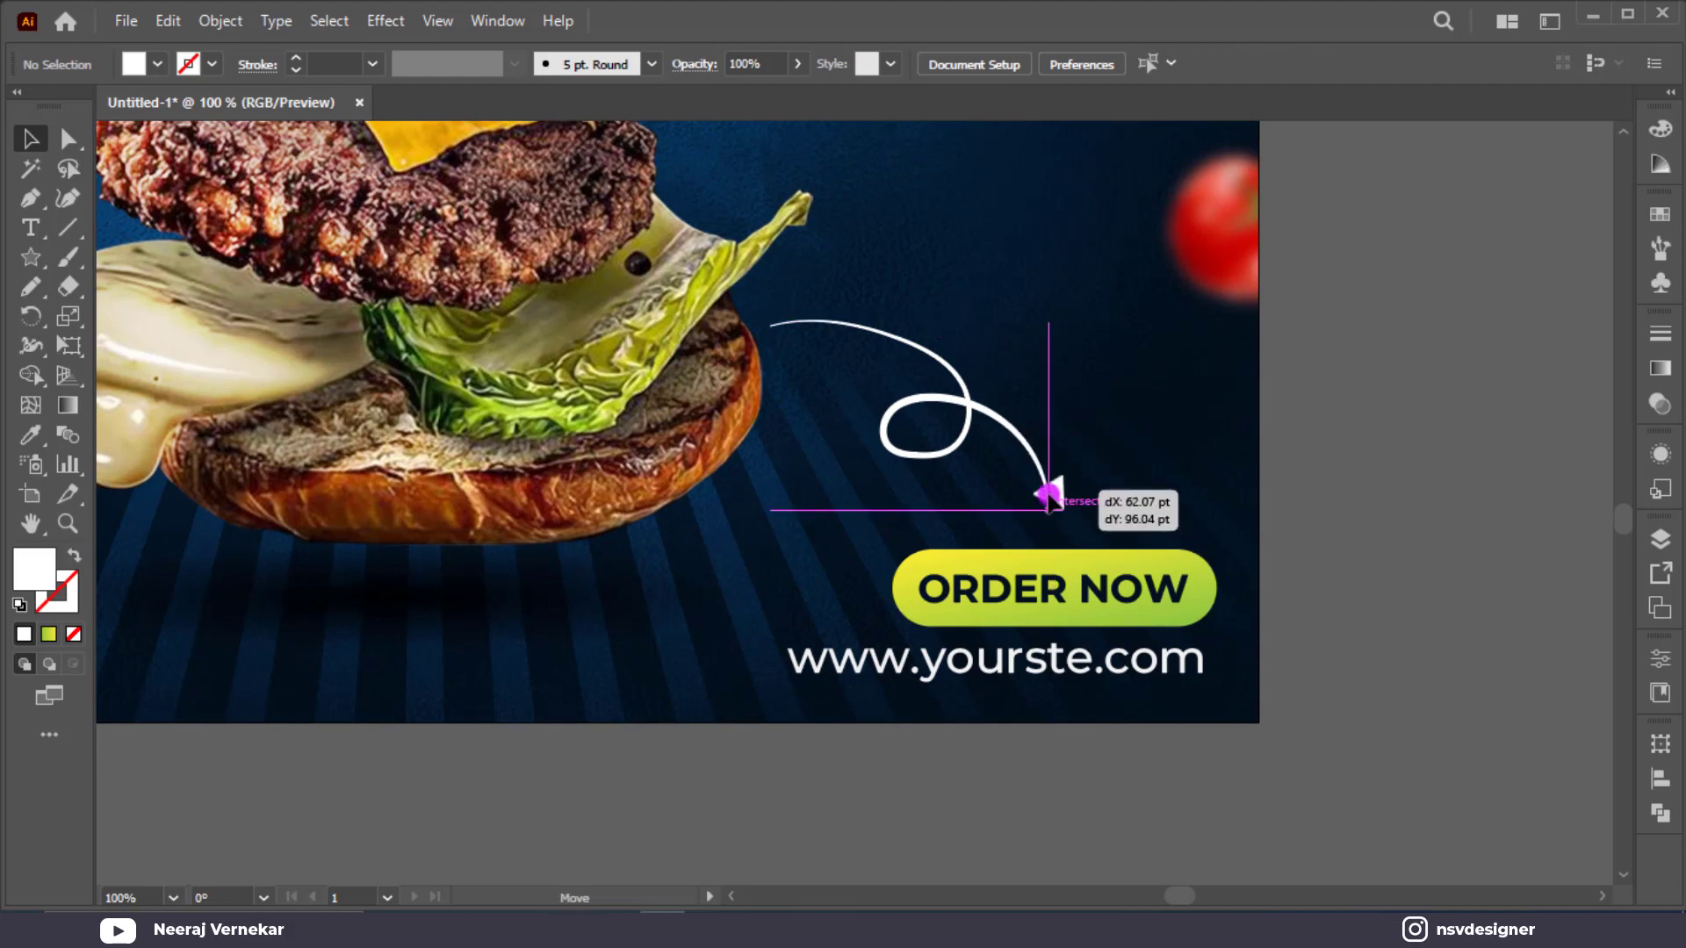
scroll(1115, 465, up, 1)
scroll(1115, 466, up, 1)
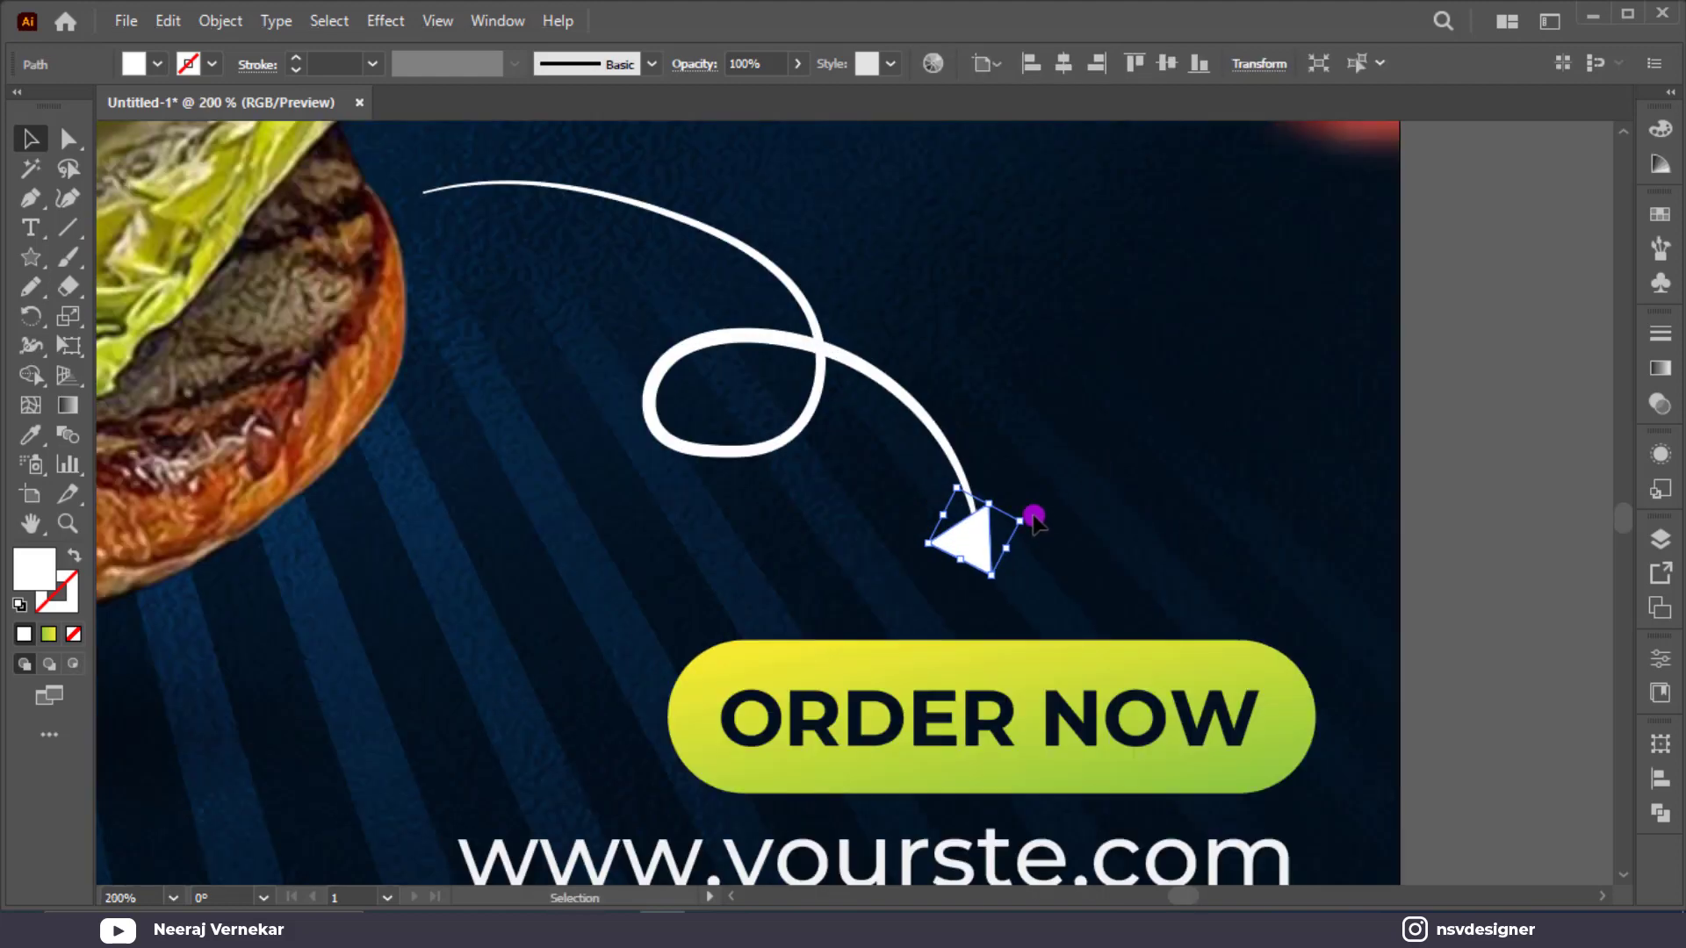
mouse_move(1033, 515)
mouse_down()
mouse_move(1035, 538)
mouse_move(992, 538)
mouse_up()
click(1167, 440)
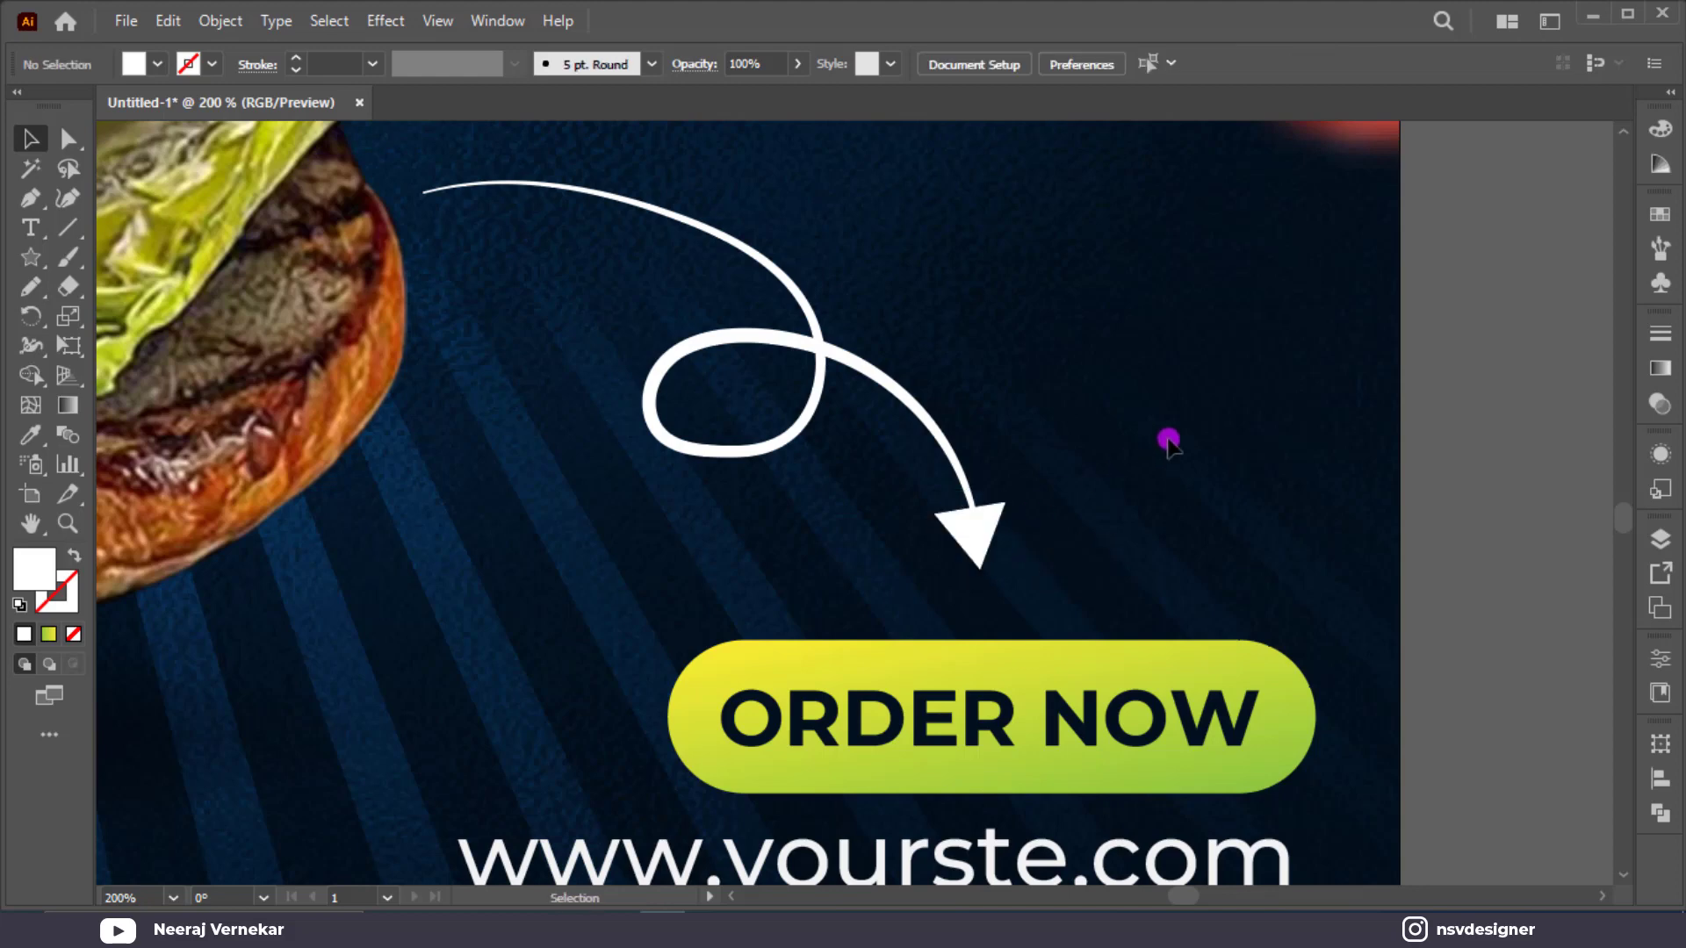
key(ctrl+0)
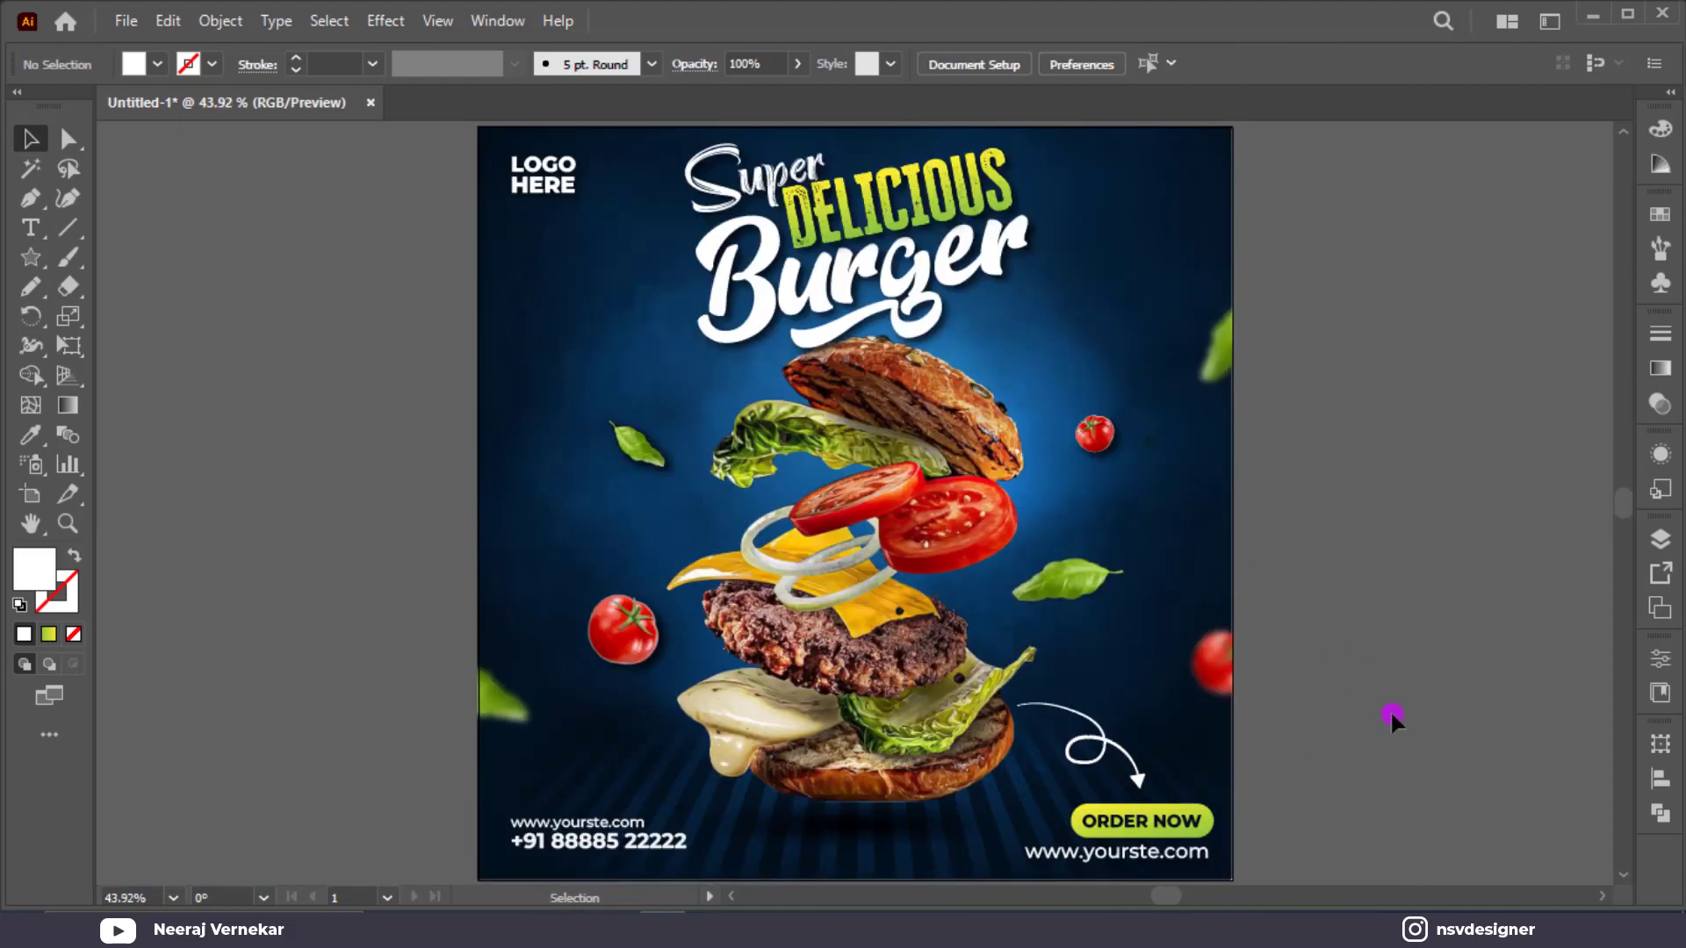